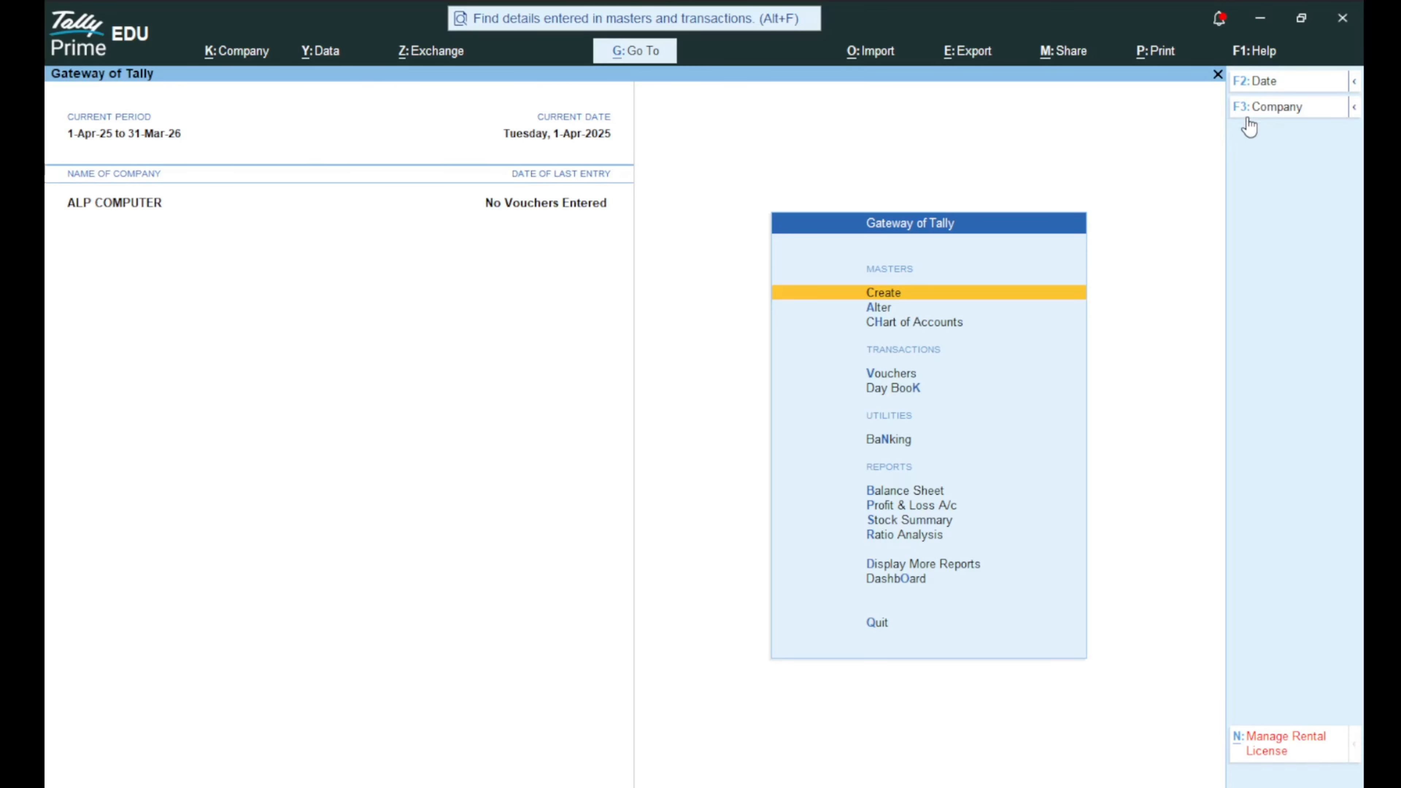
Choose Create Company from the list of companies to get a blank Company Creation form.
{"action": "left_click", "coordinate": [1249, 118]}
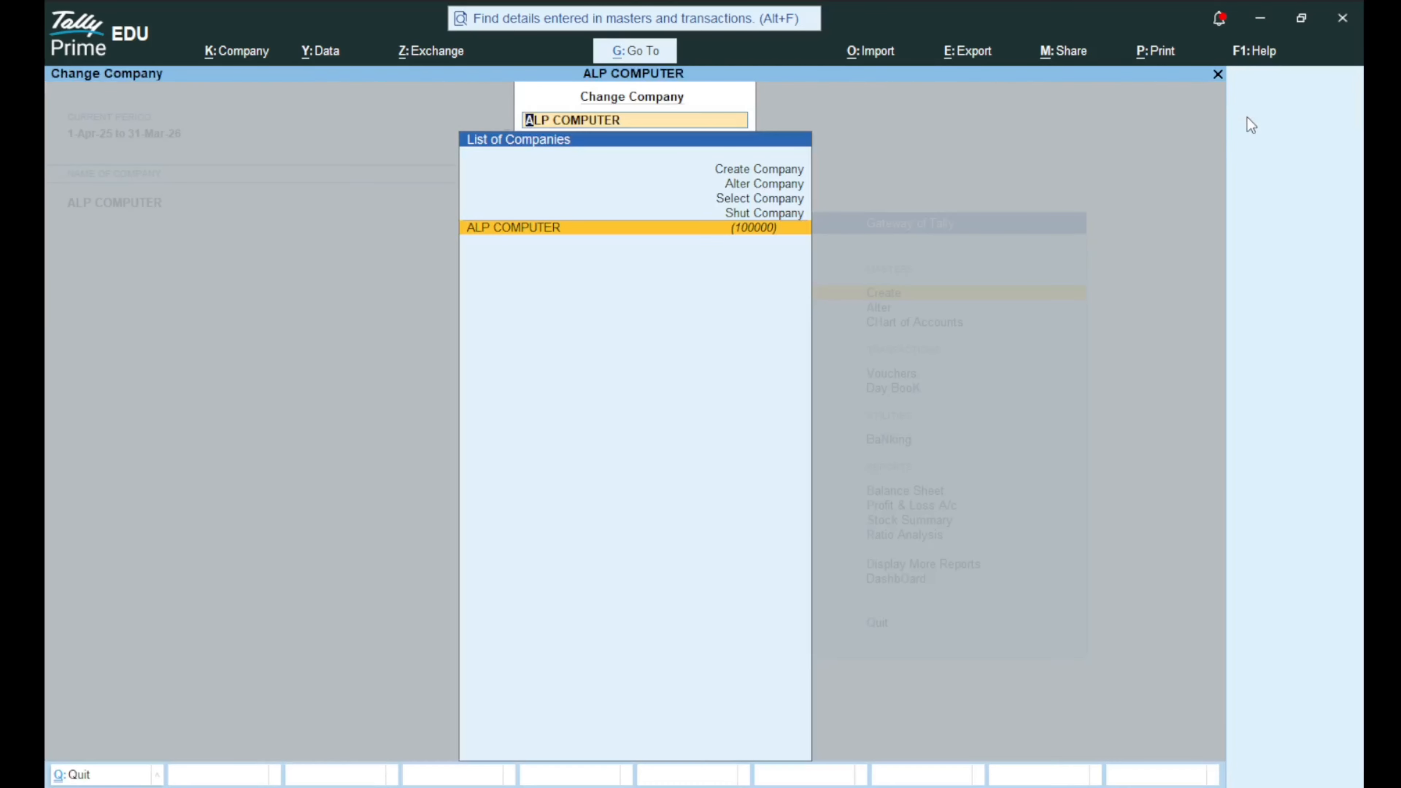
{"action": "key", "text": "Up"}
{"action": "key", "text": "Up"}
{"action": "key", "text": "Up"}
{"action": "key", "text": "Up"}
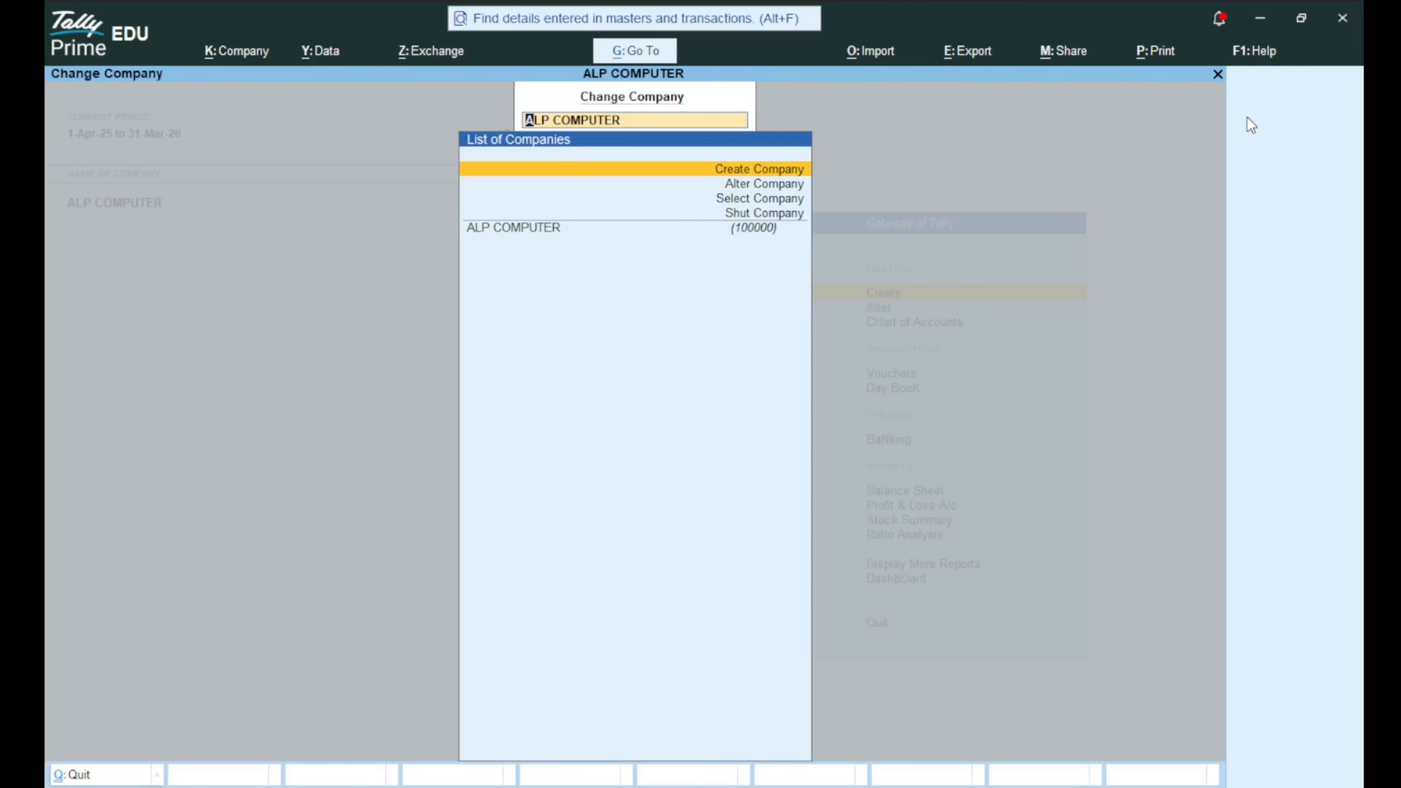
{"action": "key", "text": "Return"}
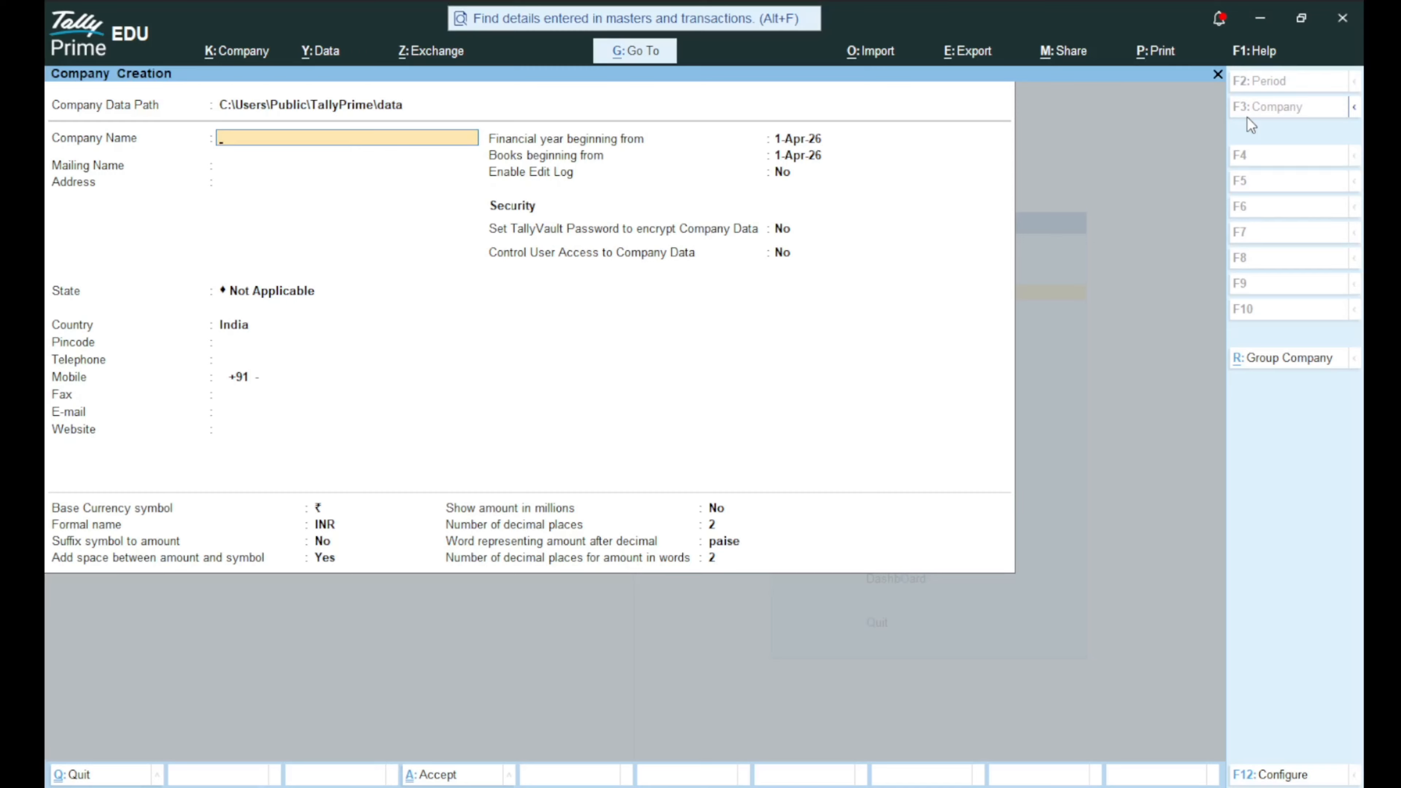
Name the company 'Alp Sanchore 2026' and keep the auto-filled mailing name.
{"action": "type", "text": "Alp Sanchore 2026"}
{"action": "key", "text": "Return"}
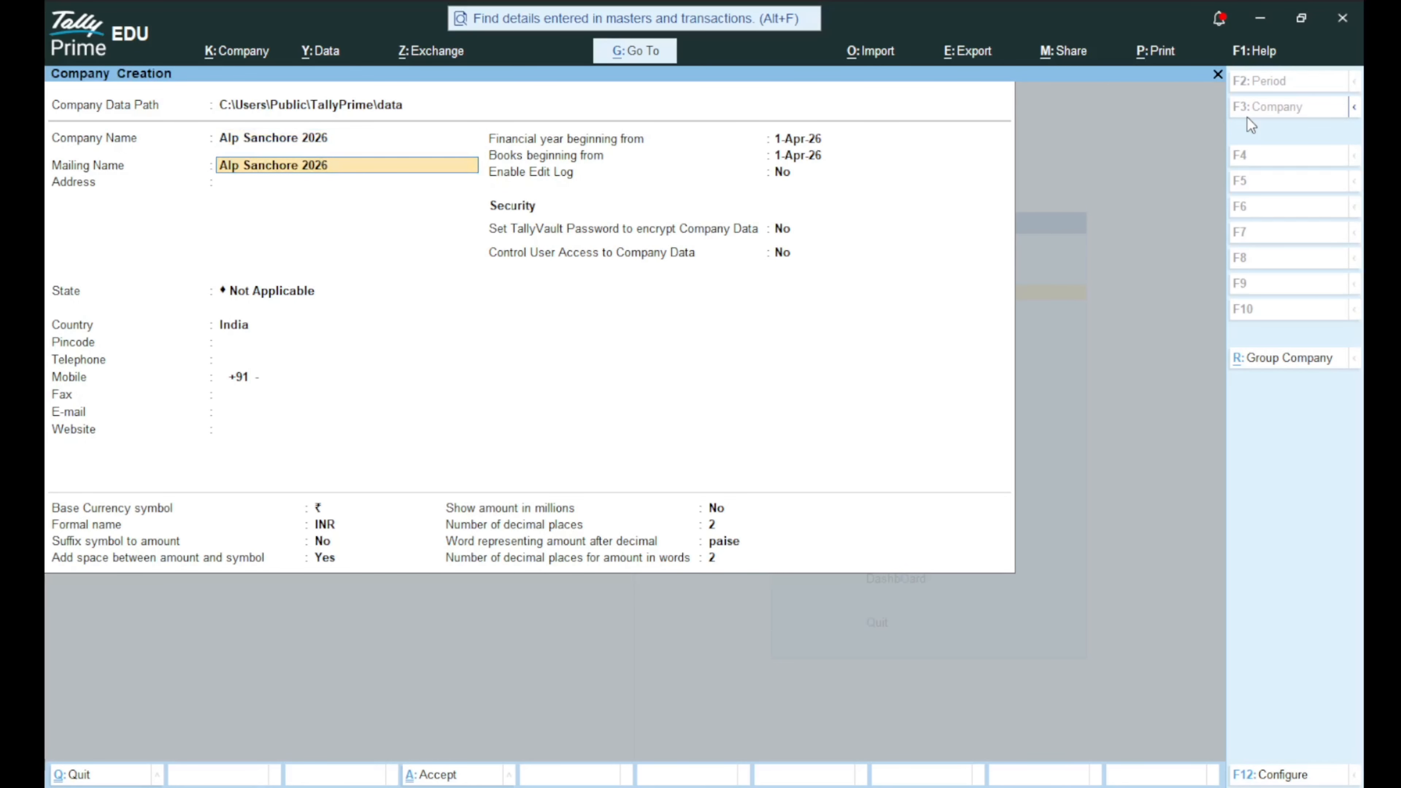
{"action": "key", "text": "Return"}
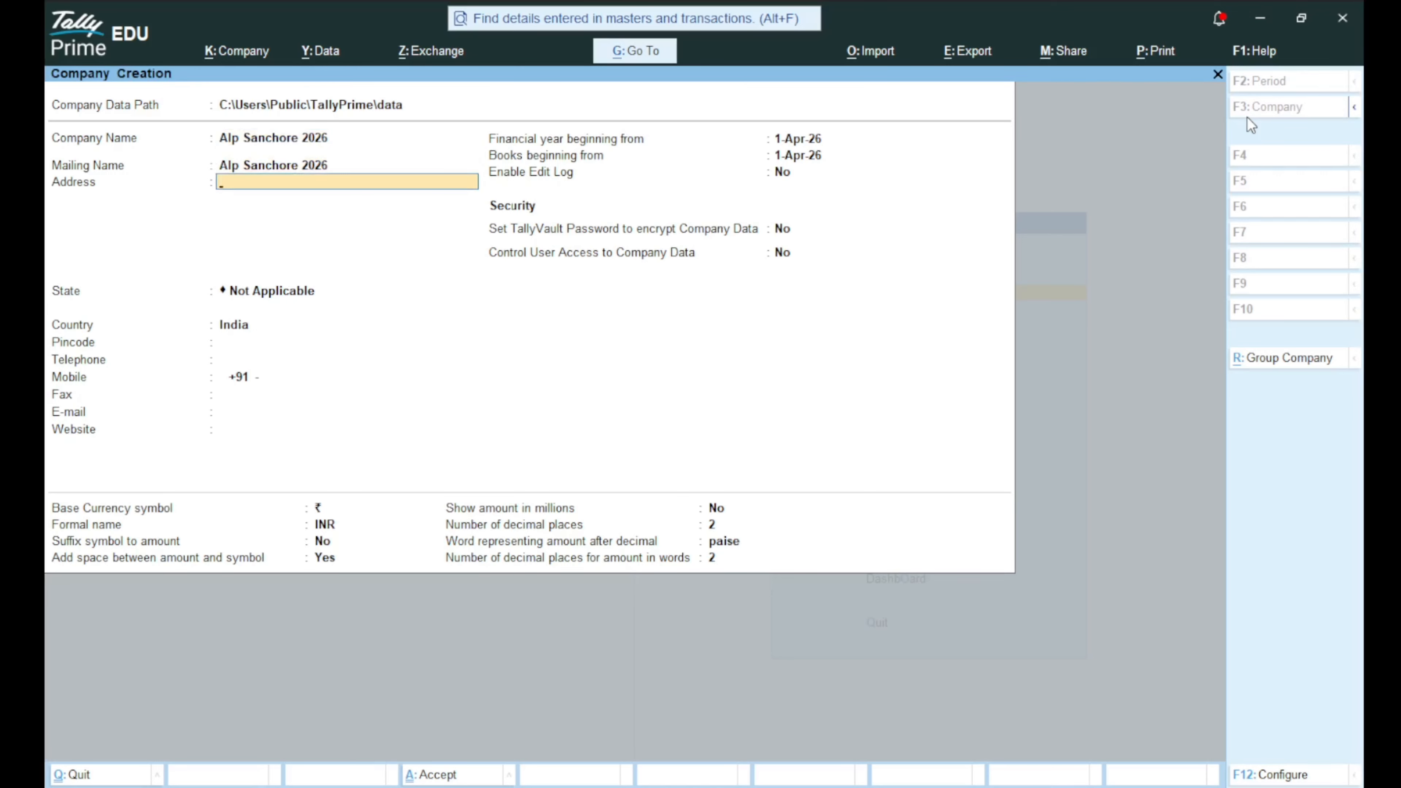
Fill in the address, state Rajasthan, pincode, telephone and mobile number, leaving fax blank.
{"action": "type", "text": "Sanch"}
{"action": "key", "text": "Return"}
{"action": "key", "text": "Return"}
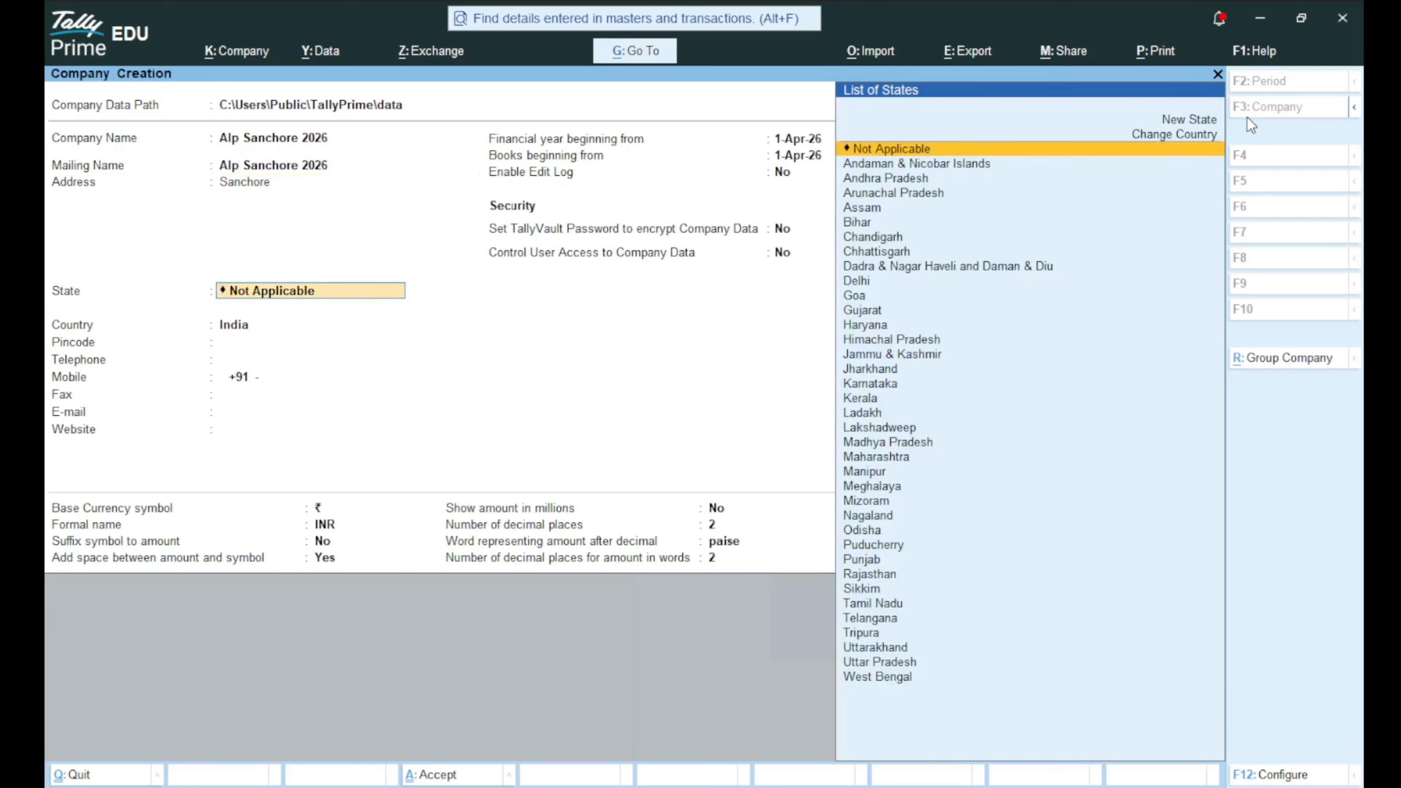
{"action": "type", "text": "Raj"}
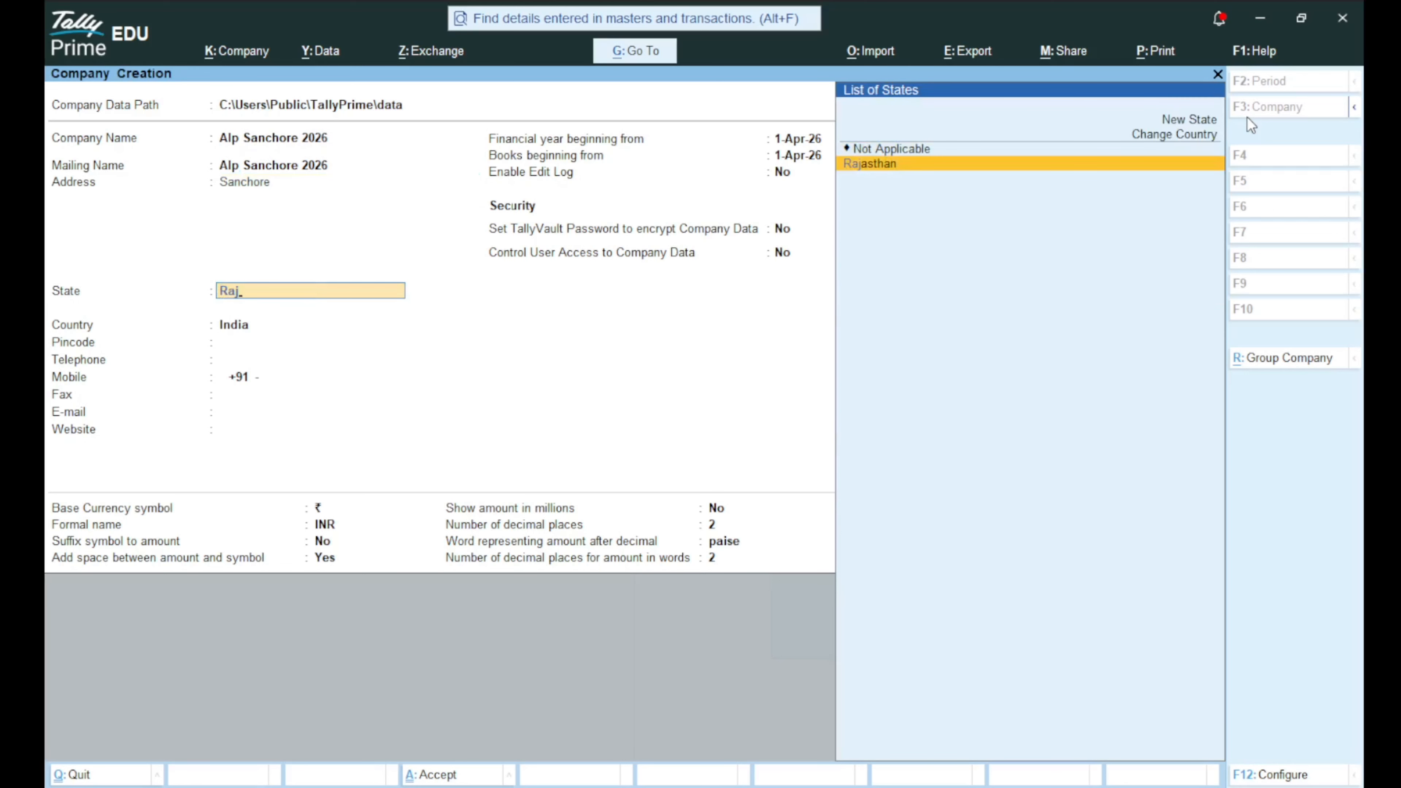
{"action": "key", "text": "Return"}
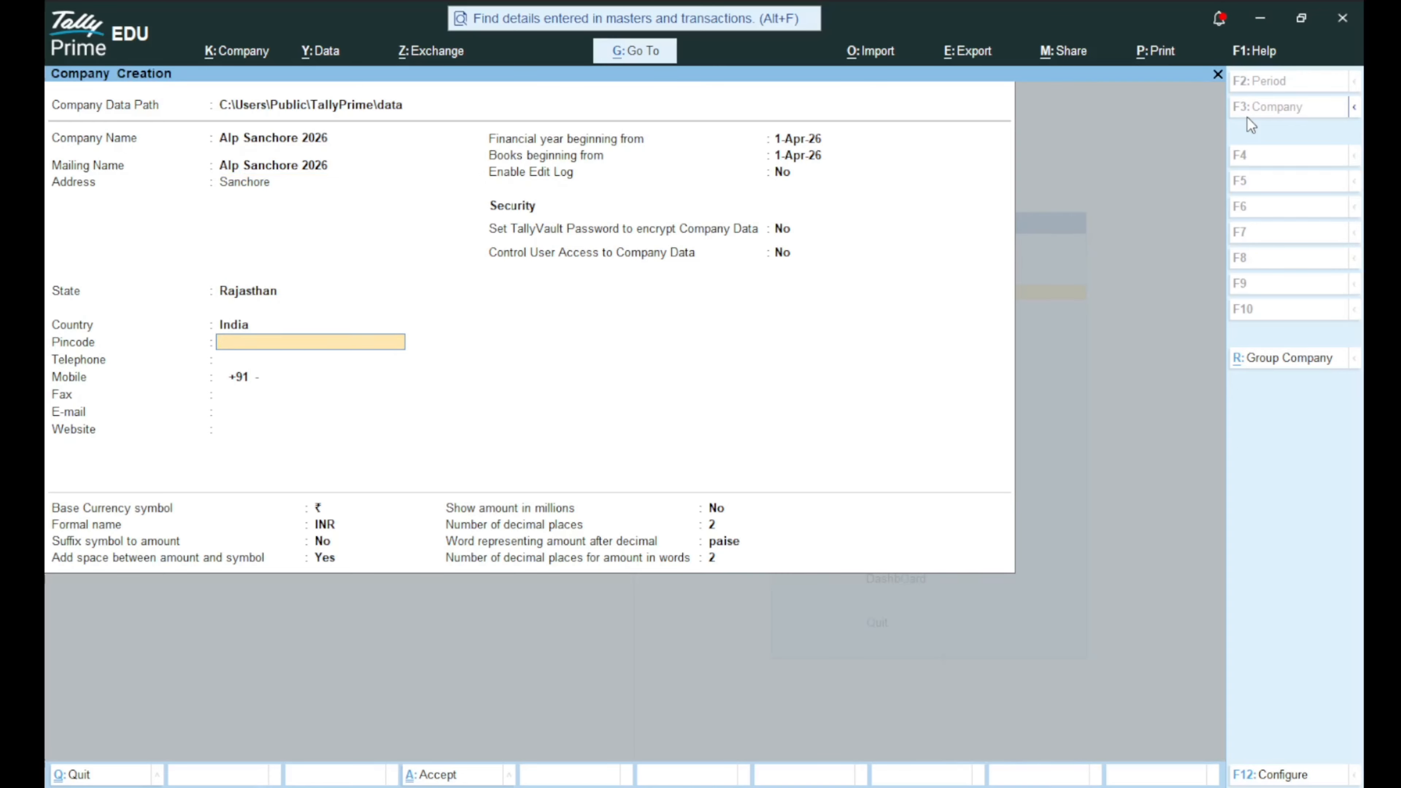
{"action": "type", "text": "343041"}
{"action": "key", "text": "Return"}
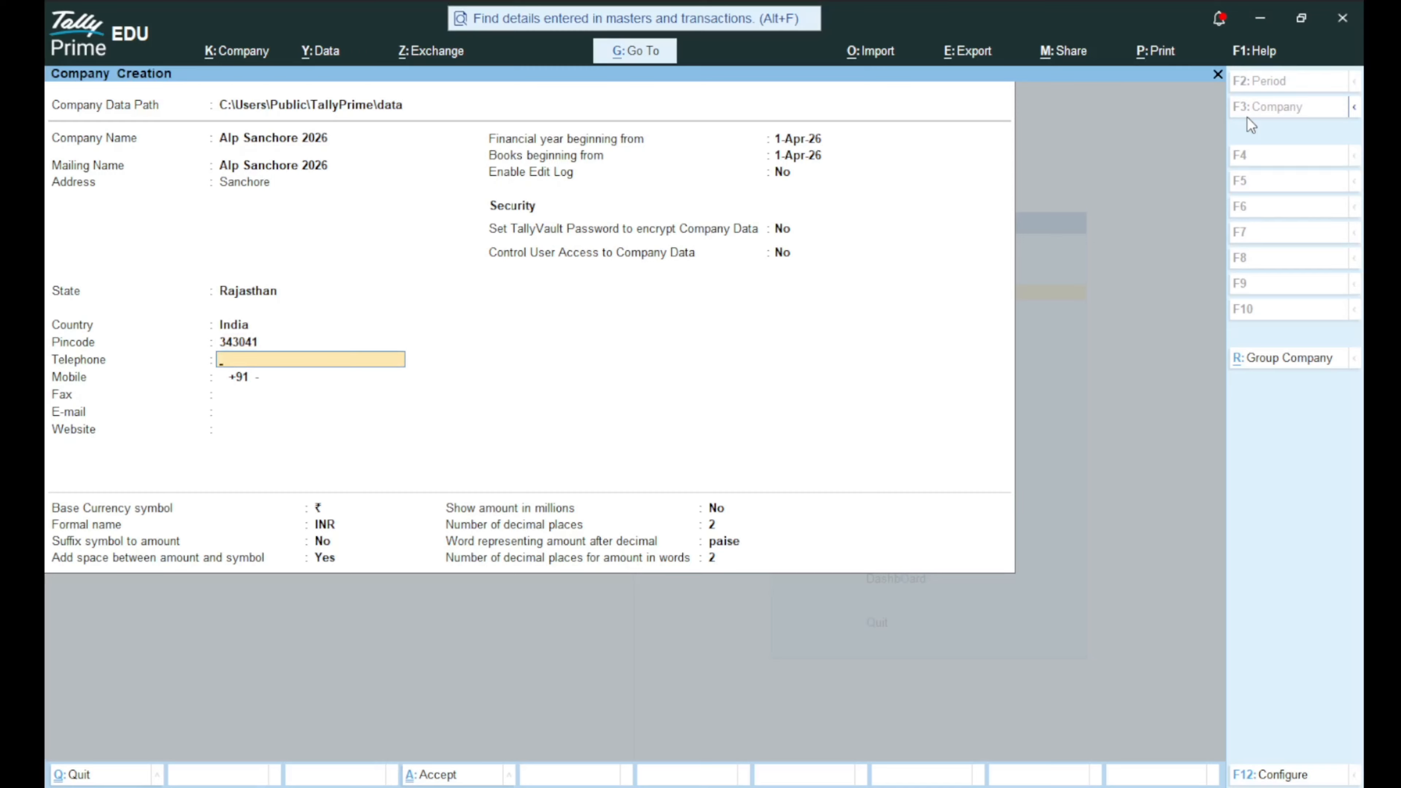
{"action": "type", "text": "213545"}
{"action": "key", "text": "Return"}
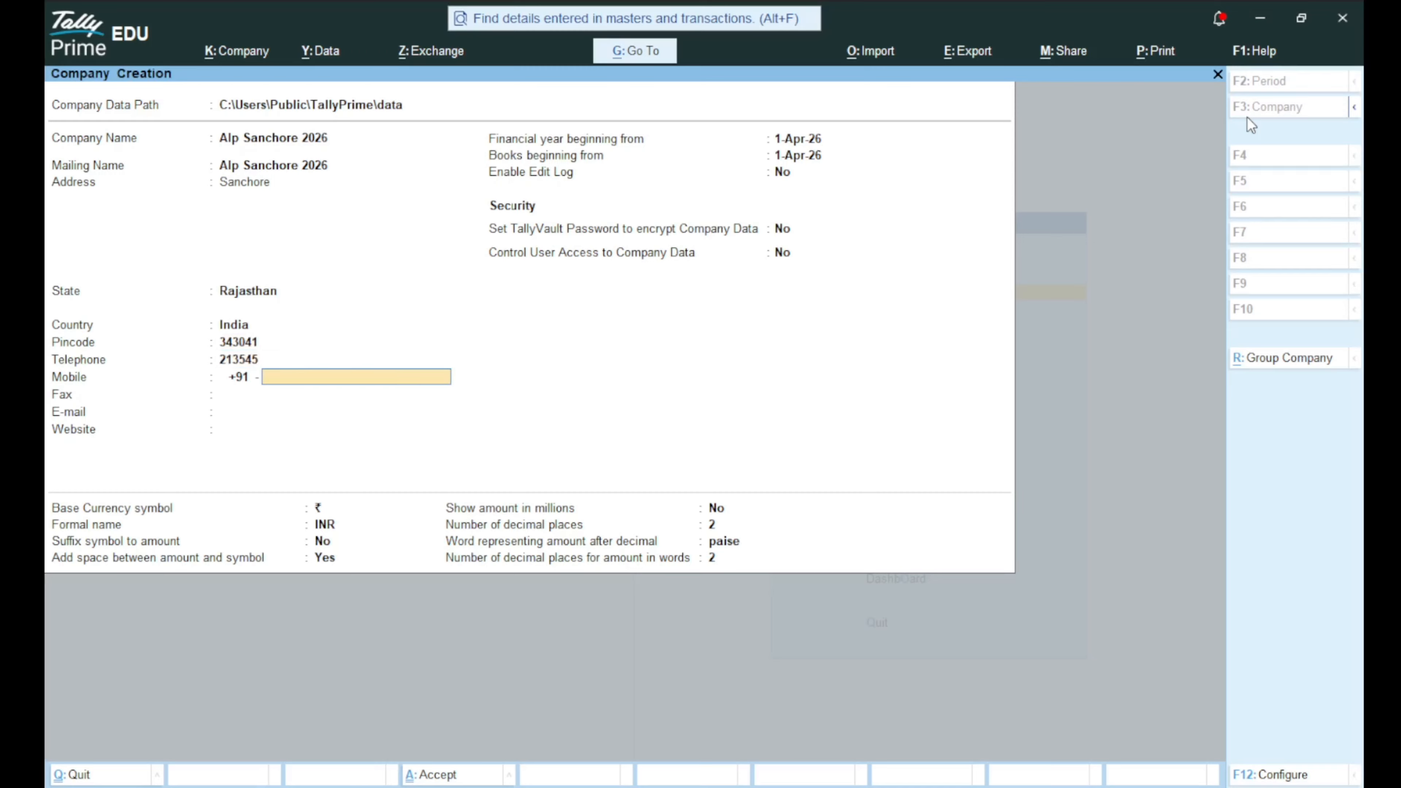
{"action": "key", "text": "Return"}
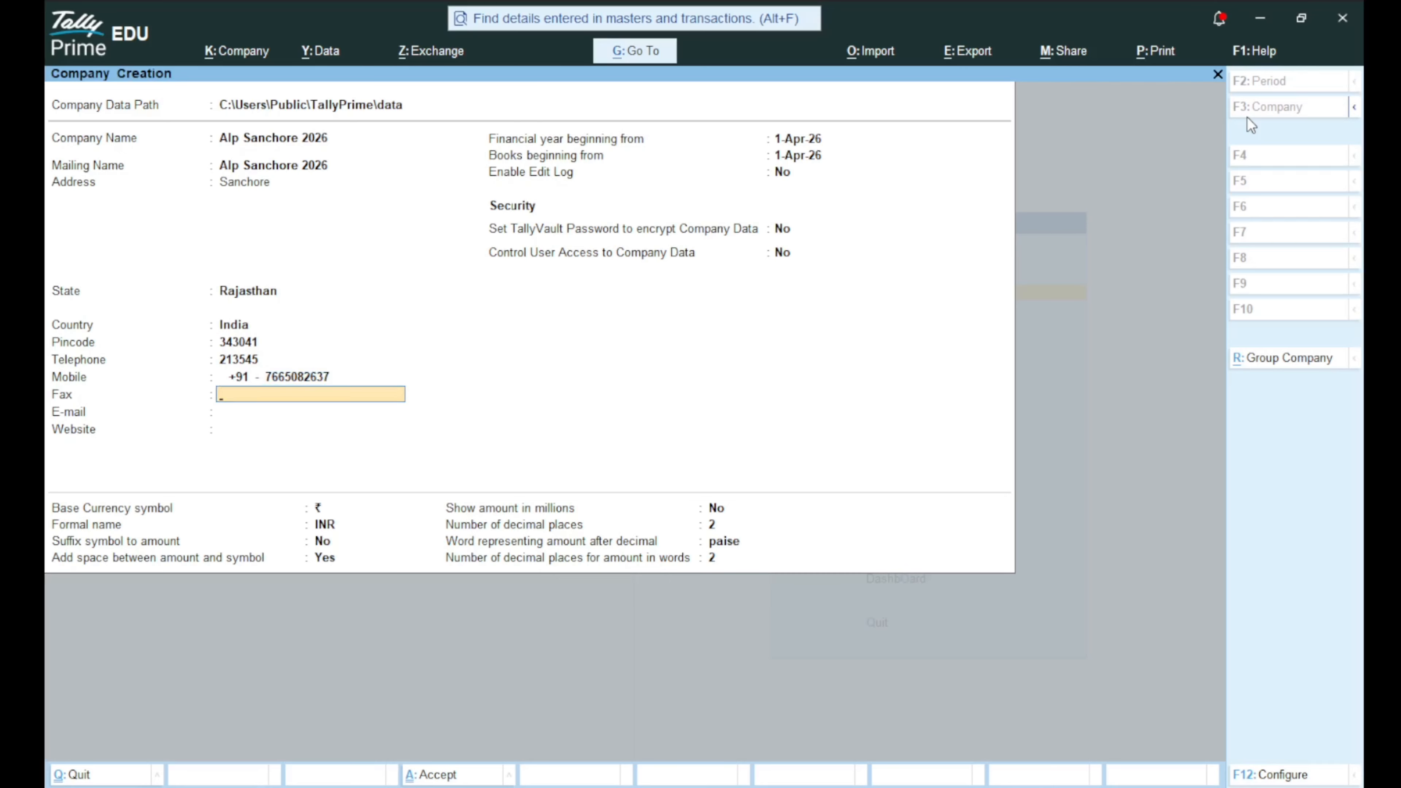
{"action": "key", "text": "Return"}
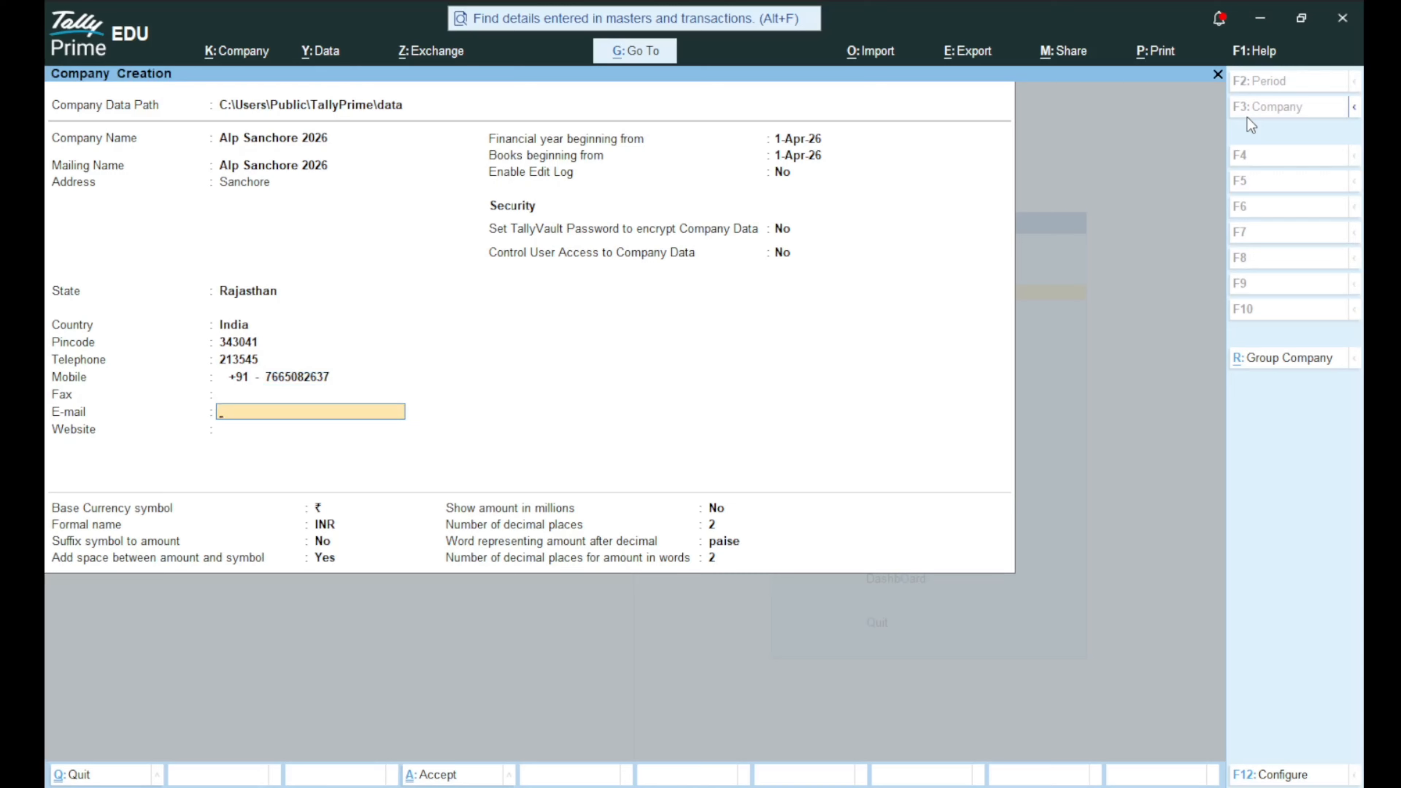
{"action": "key", "text": "Return"}
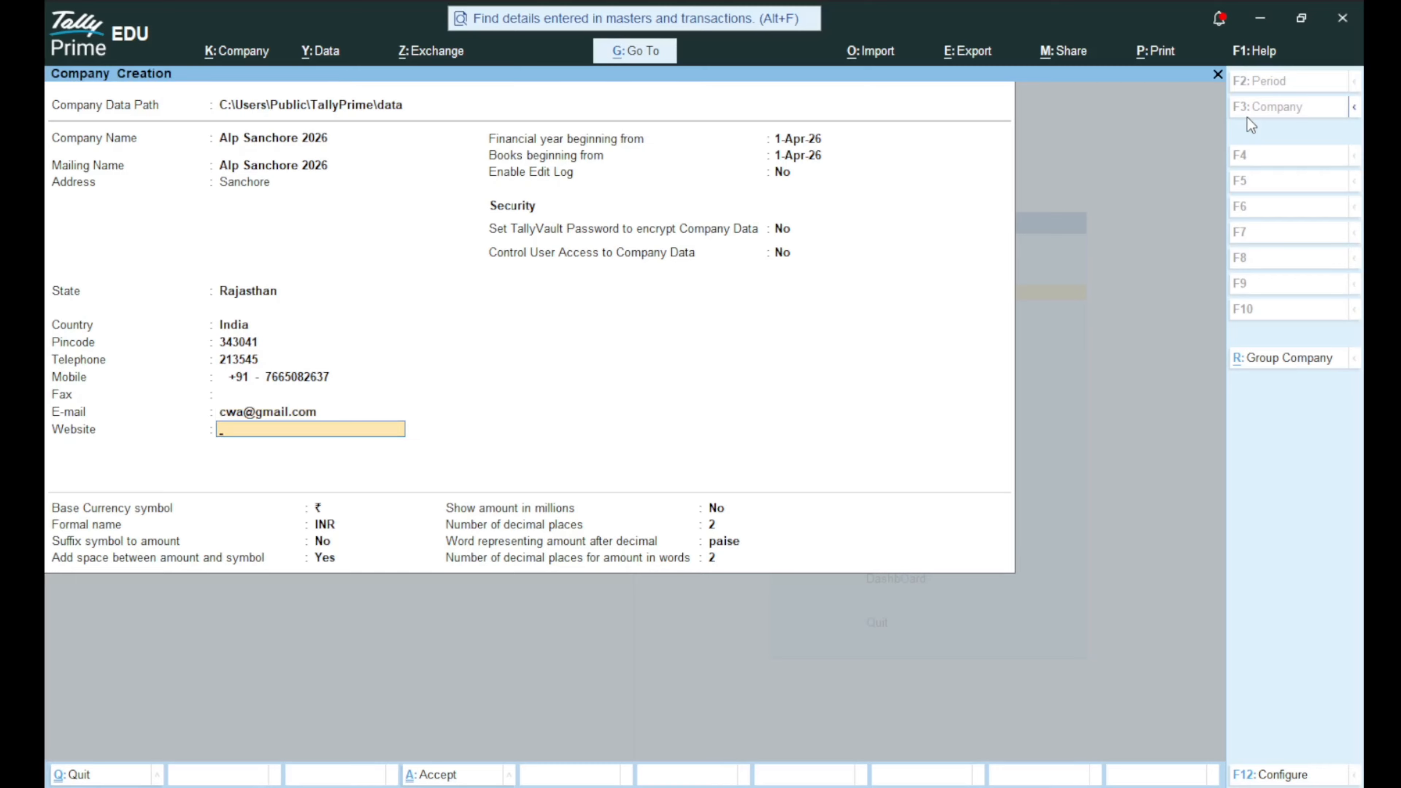
{"action": "type", "text": "www.cwa.com"}
{"action": "key", "text": "Return"}
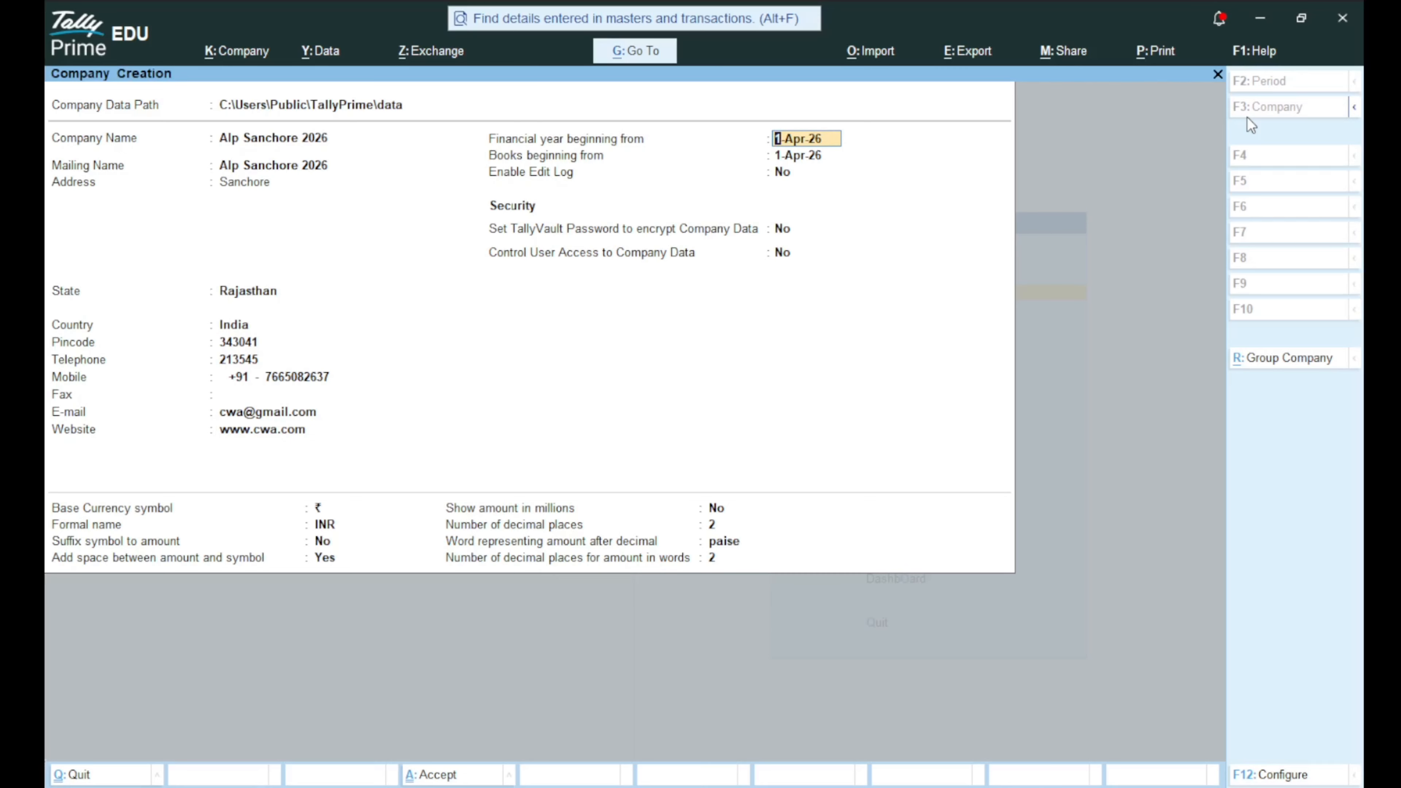
Set books beginning from 31-3-27 and keep defaults for the remaining fields up to the Accept prompt.
{"action": "key", "text": "Return"}
{"action": "type", "text": "31"}
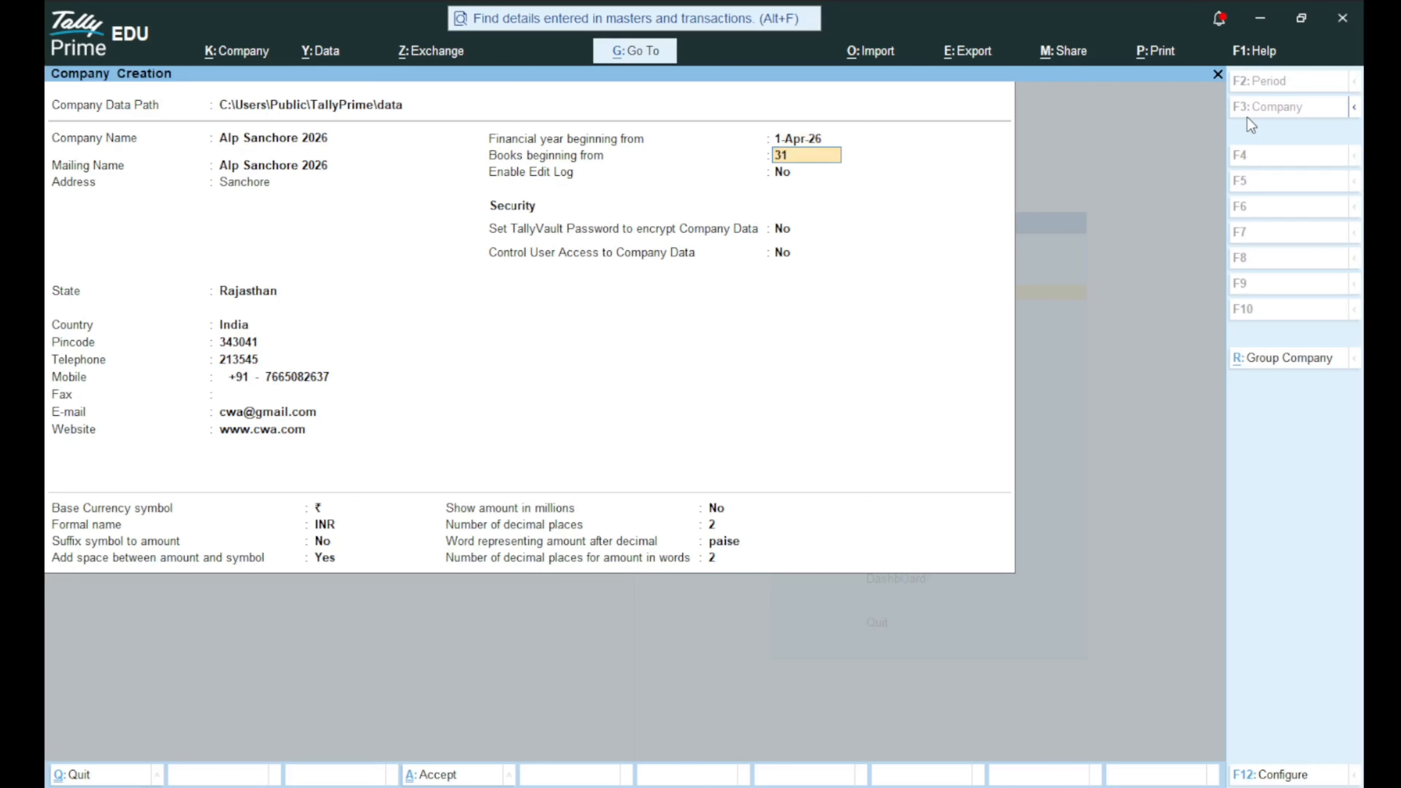
{"action": "type", "text": "-3-27"}
{"action": "key", "text": "Return"}
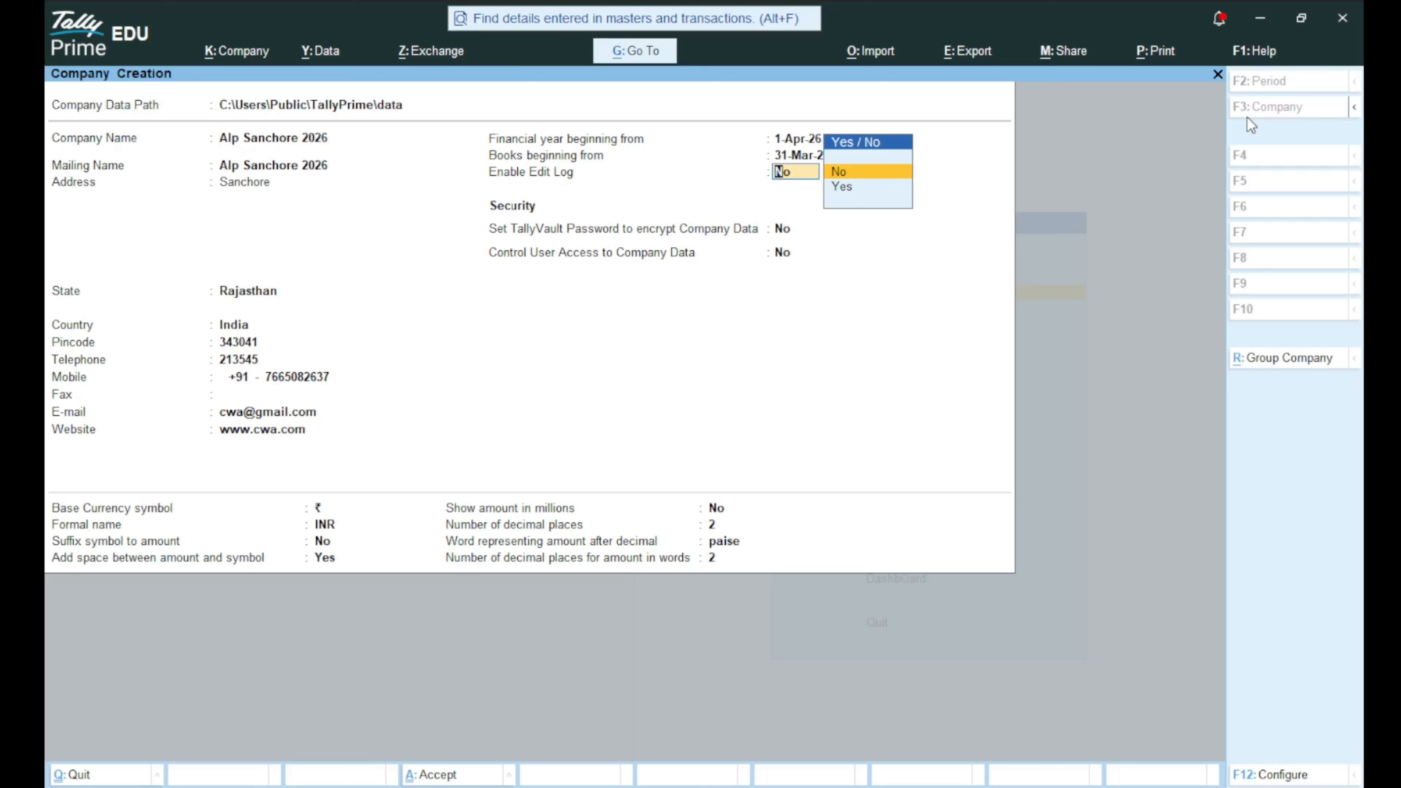
{"action": "key", "text": "Return"}
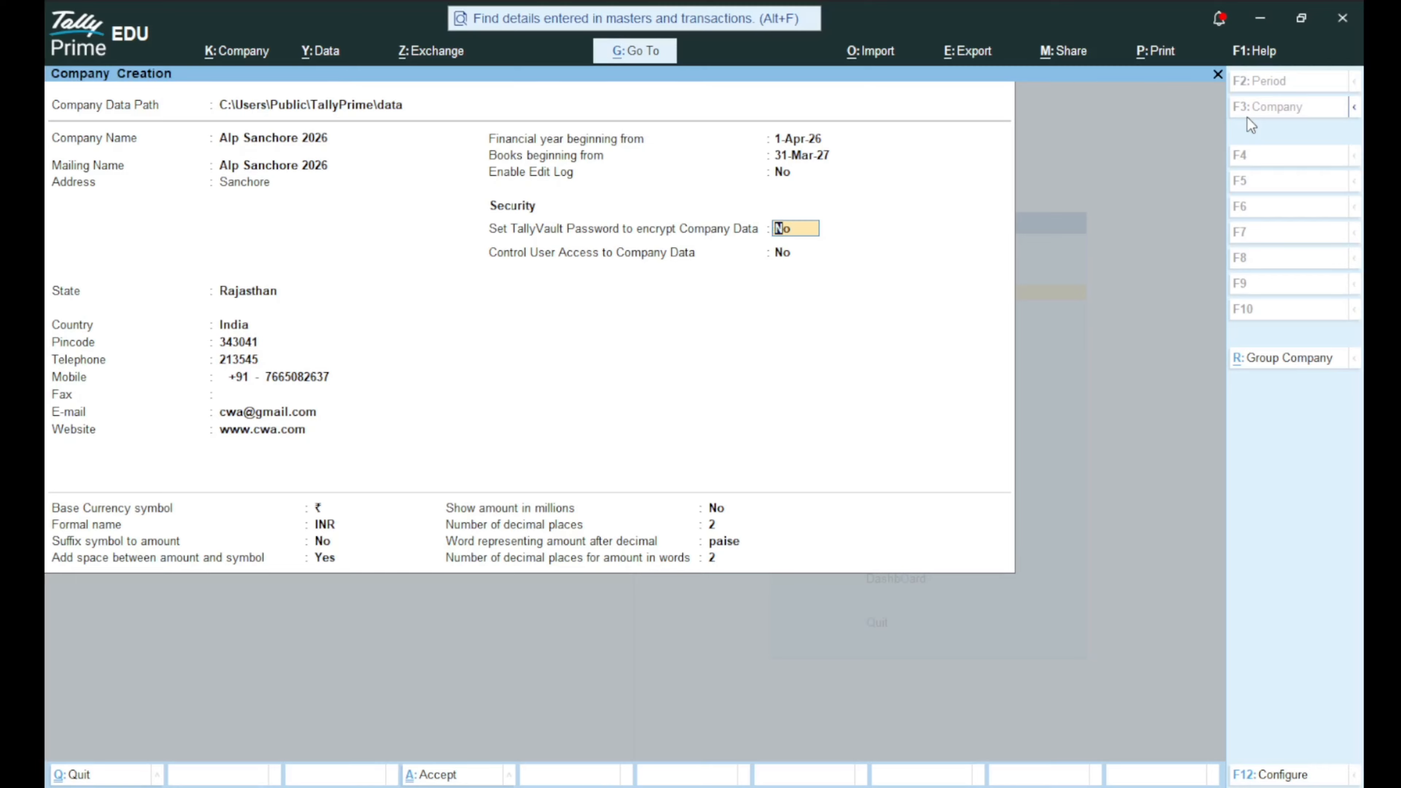
{"action": "key", "text": "Return"}
{"action": "key", "text": "Return"}
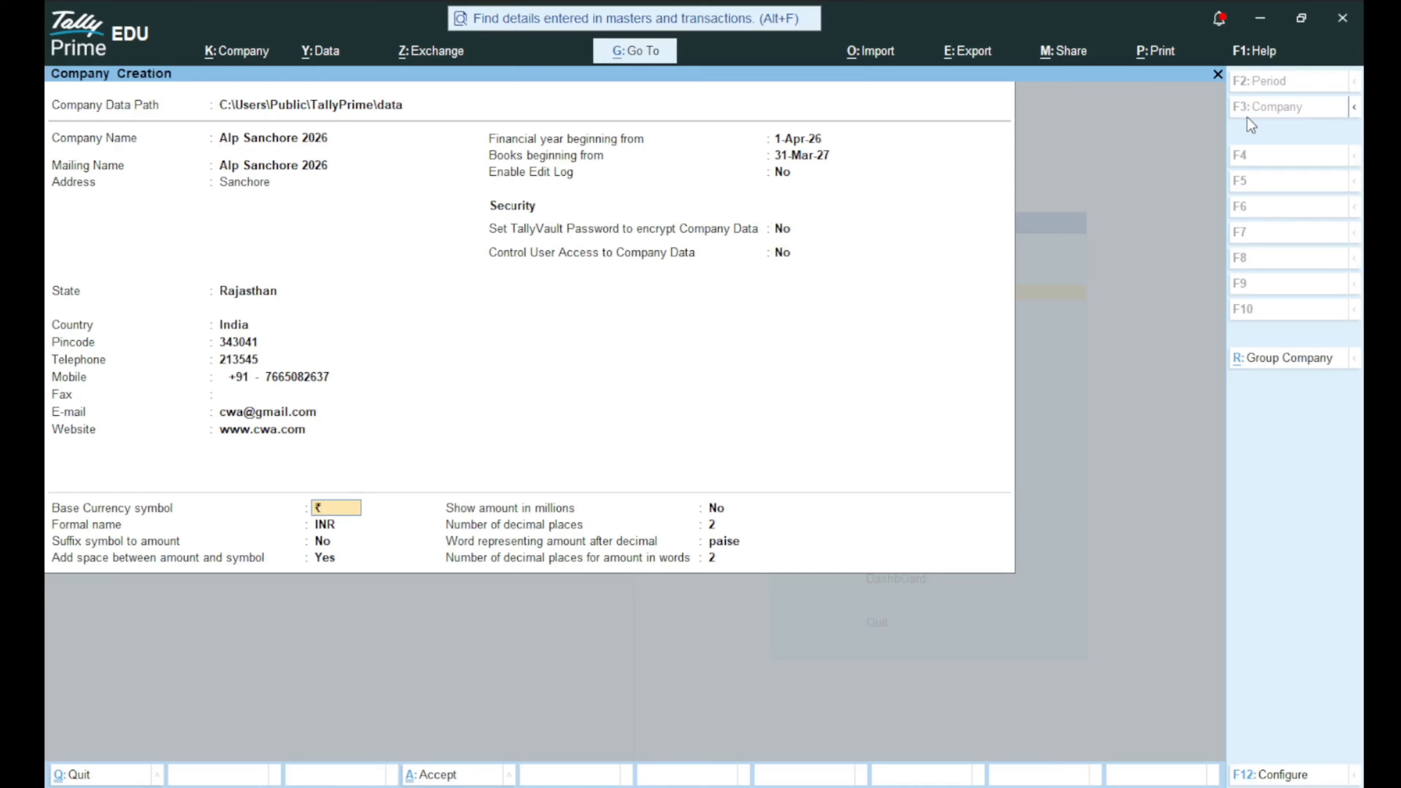
{"action": "key", "text": "Return"}
{"action": "key", "text": "Return"}
{"action": "key", "text": "Return"}
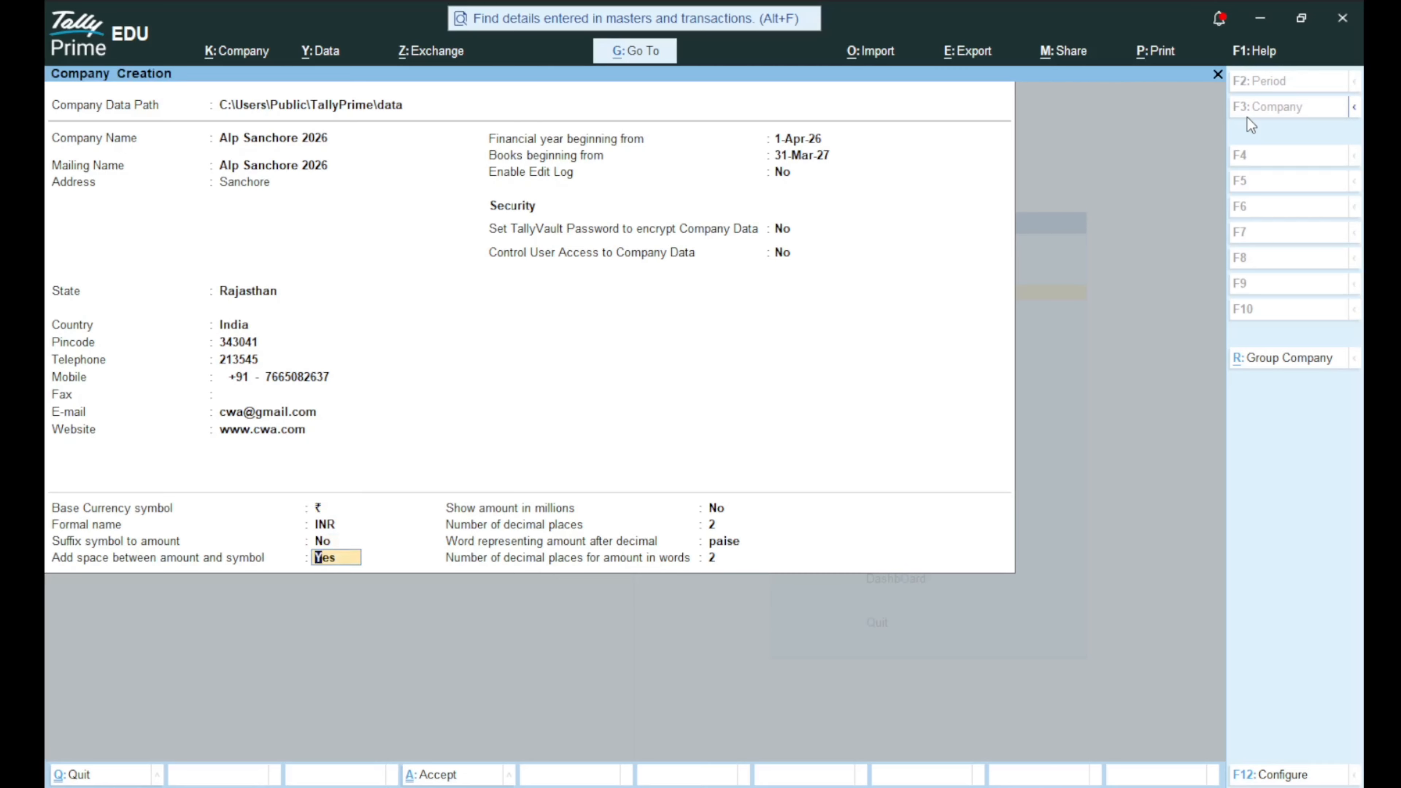
{"action": "key", "text": "Return"}
{"action": "key", "text": "Return"}
{"action": "key", "text": "Return"}
{"action": "key", "text": "Return"}
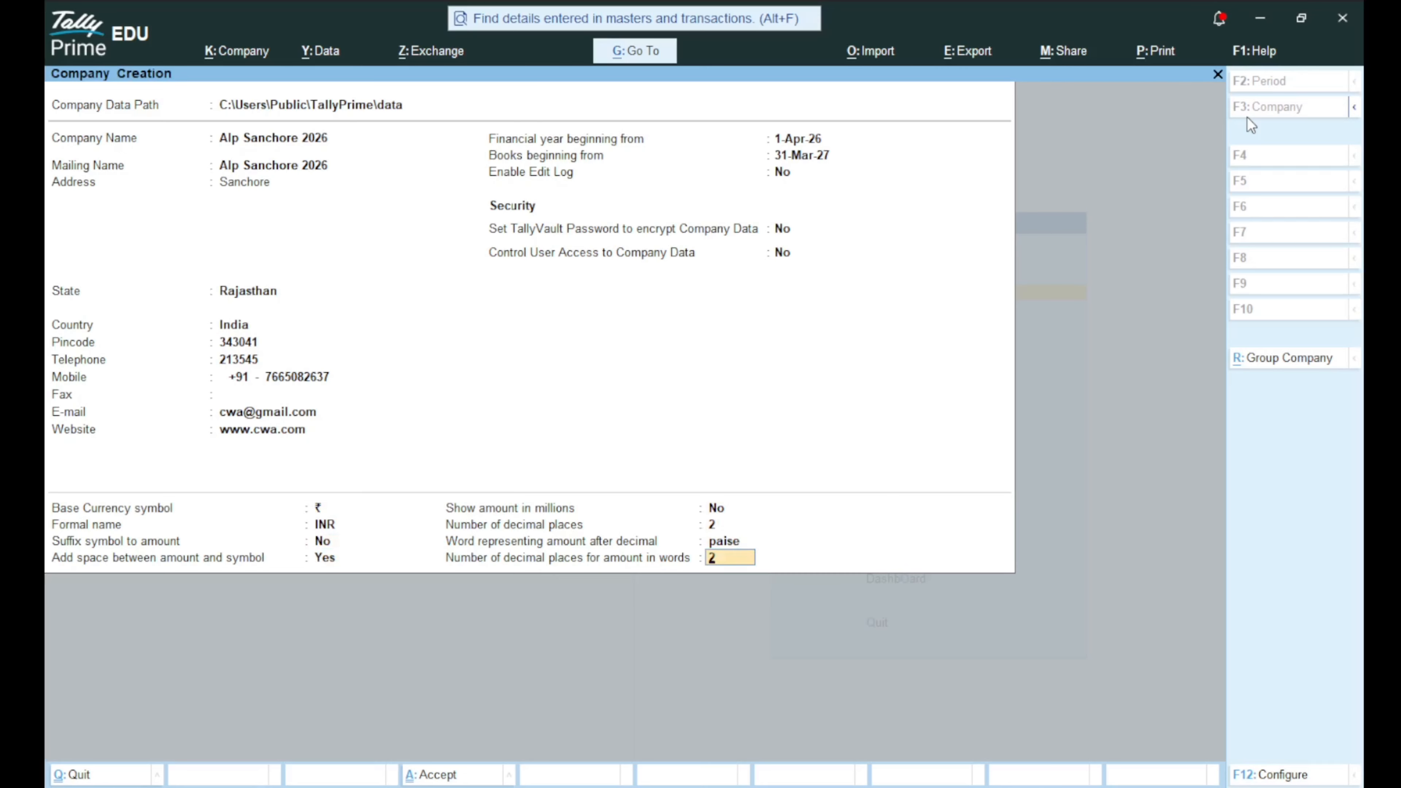
{"action": "key", "text": "Return"}
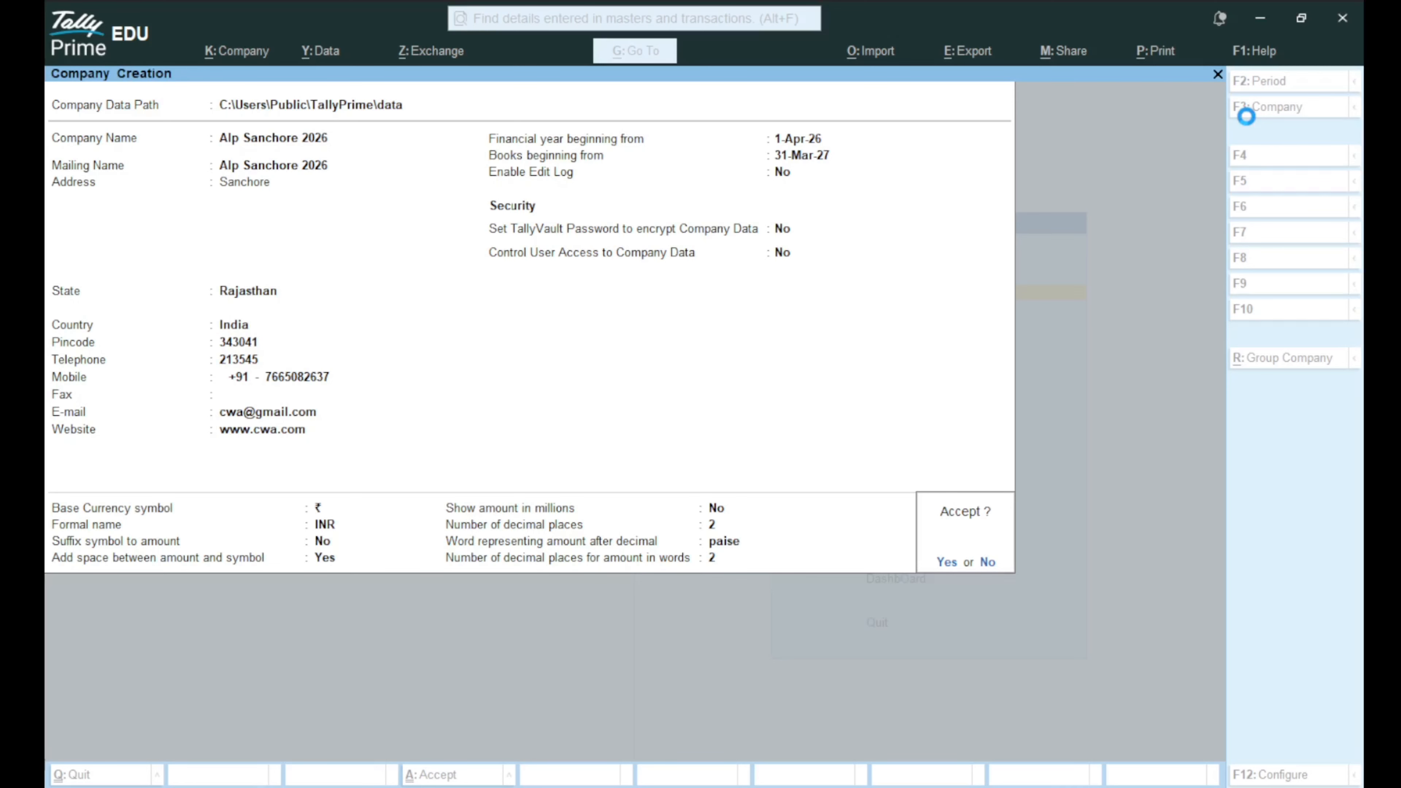
Accept the new company and its default Company Features with Ctrl+A.
{"action": "key", "text": "Return"}
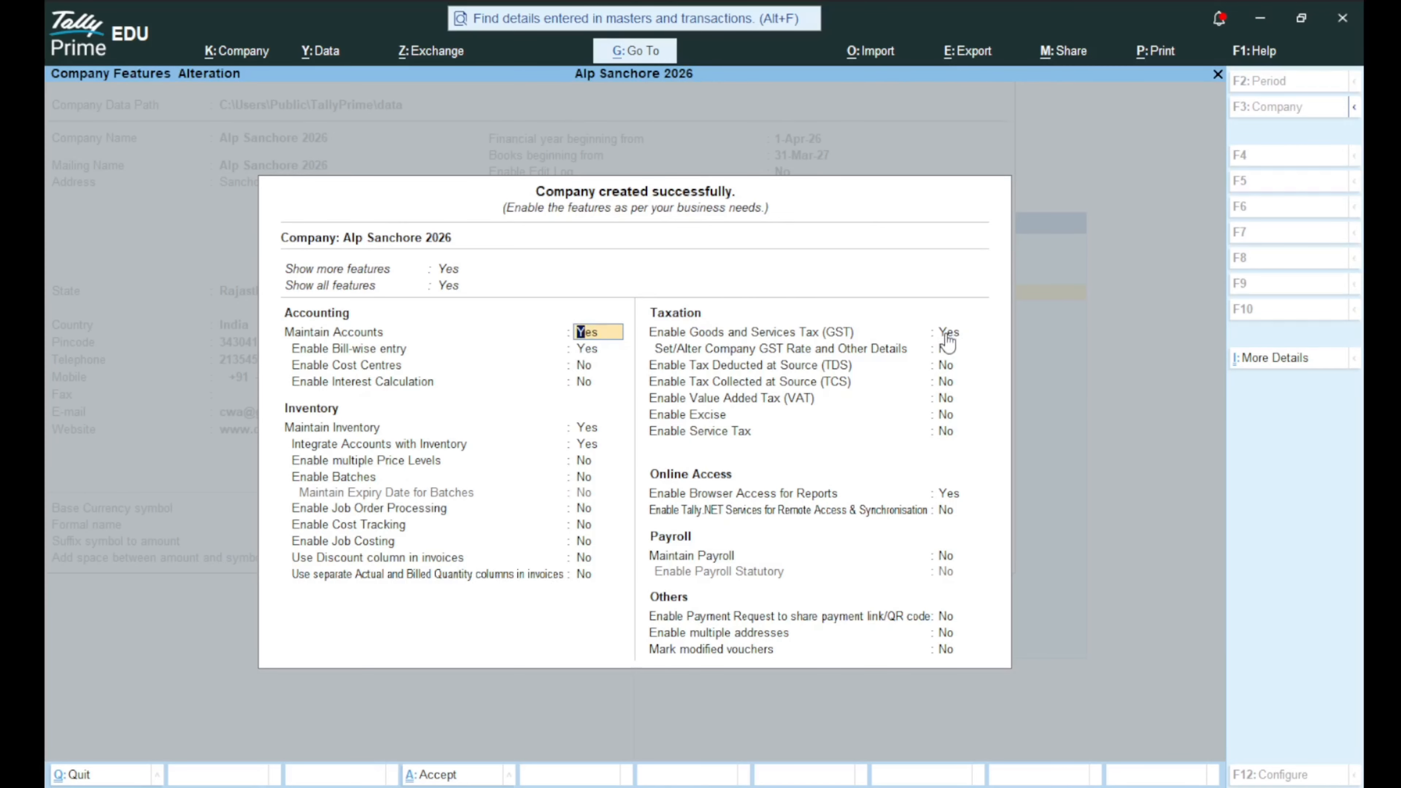
{"action": "key", "text": "ctrl+a"}
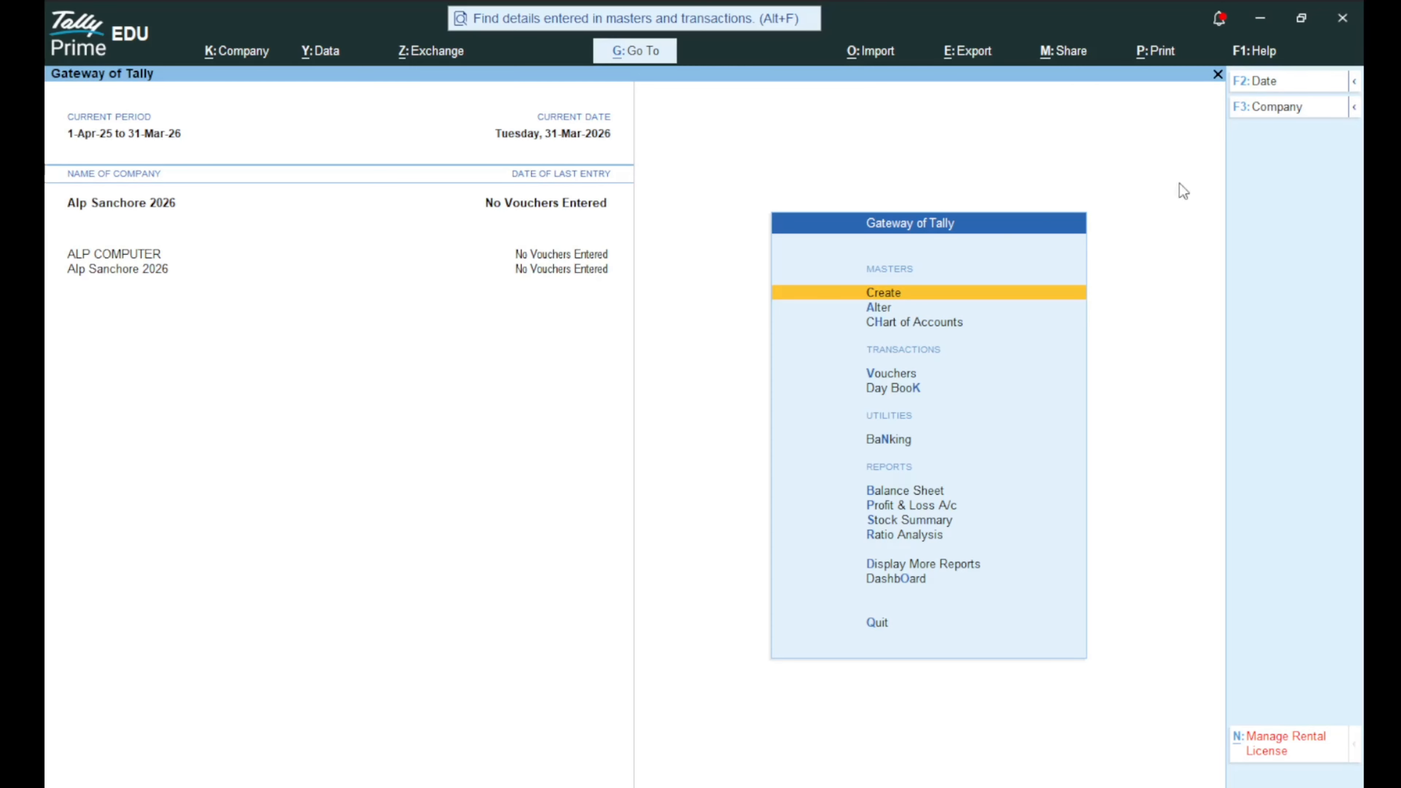
Shut the ALP COMPUTER company, confirming Yes at the prompt.
{"action": "left_click", "coordinate": [1246, 120]}
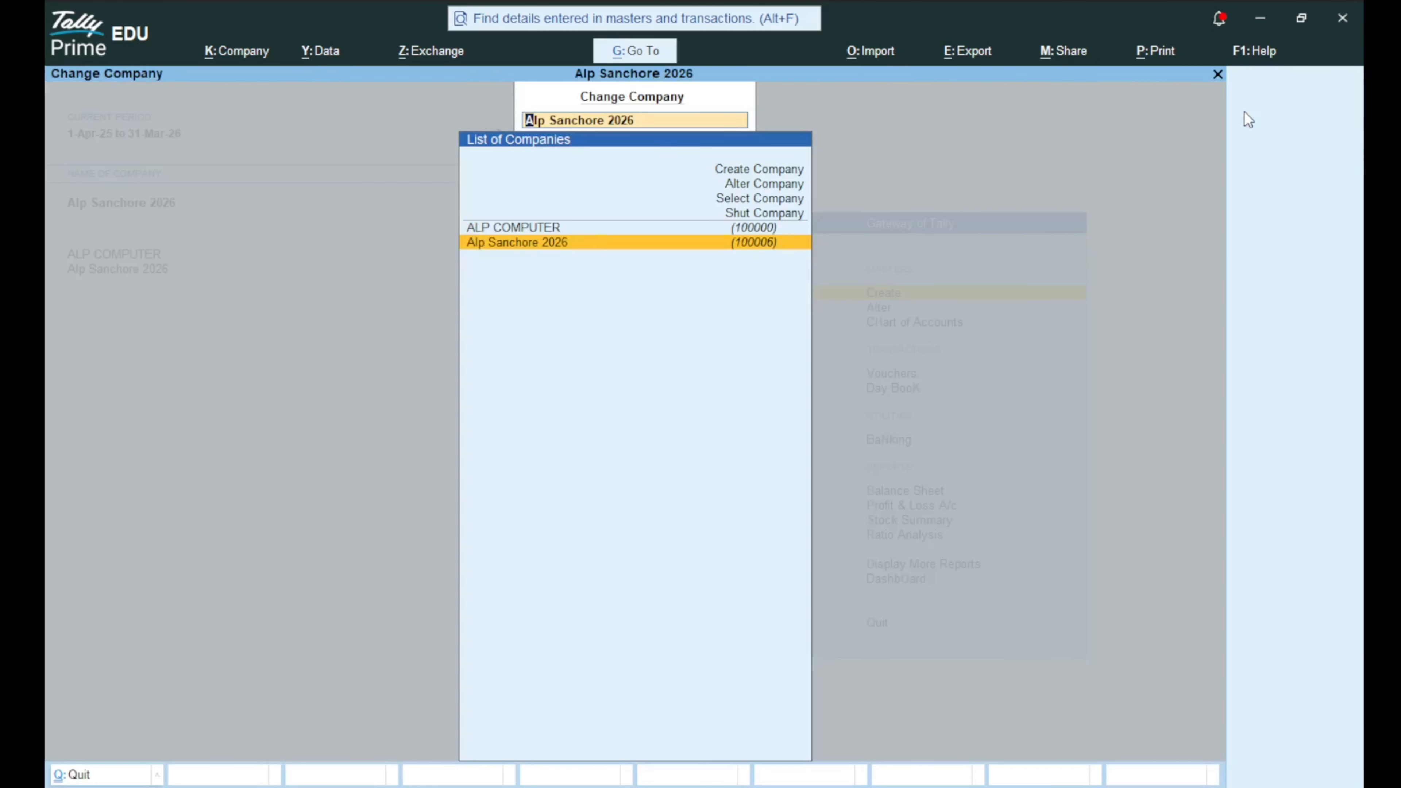
{"action": "key", "text": "Up"}
{"action": "key", "text": "Up"}
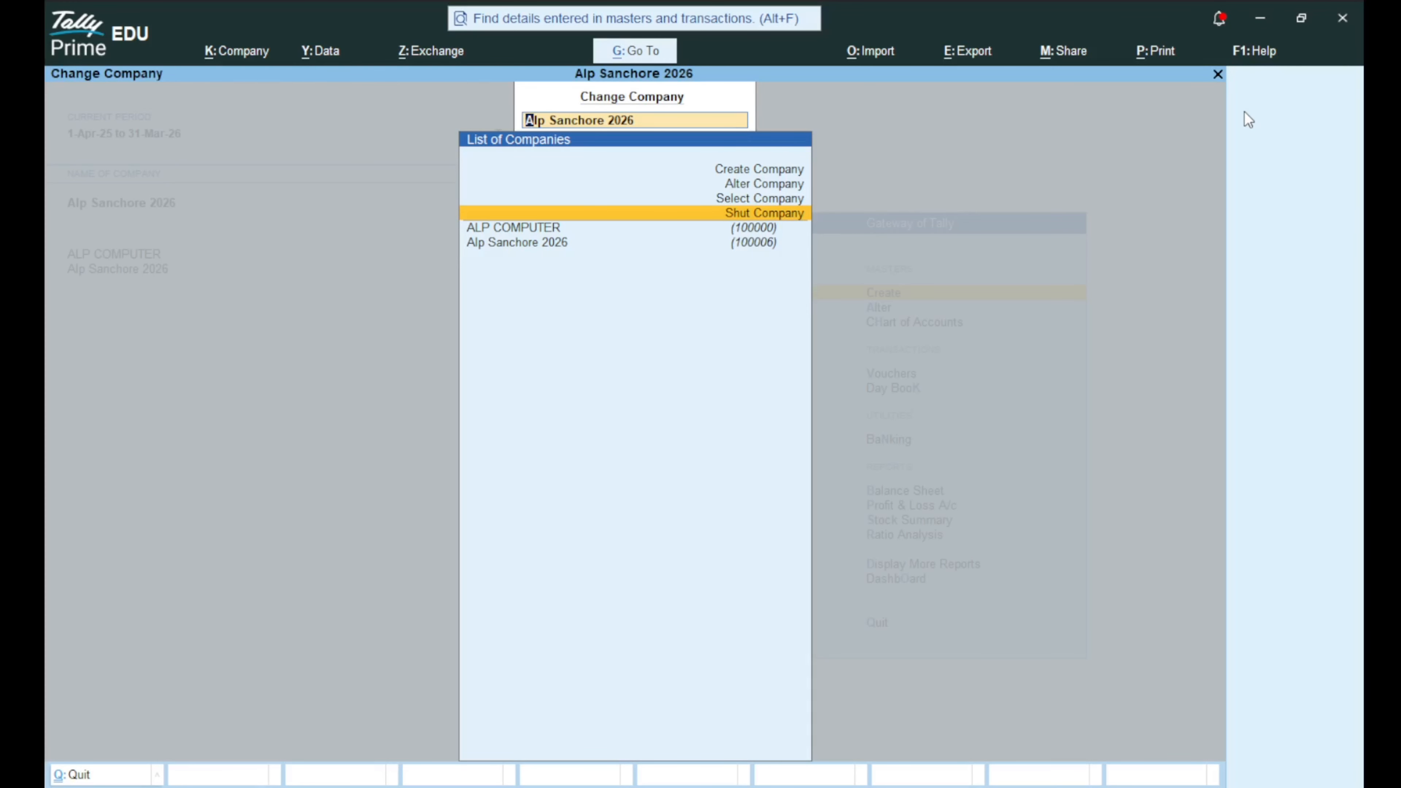
{"action": "key", "text": "Return"}
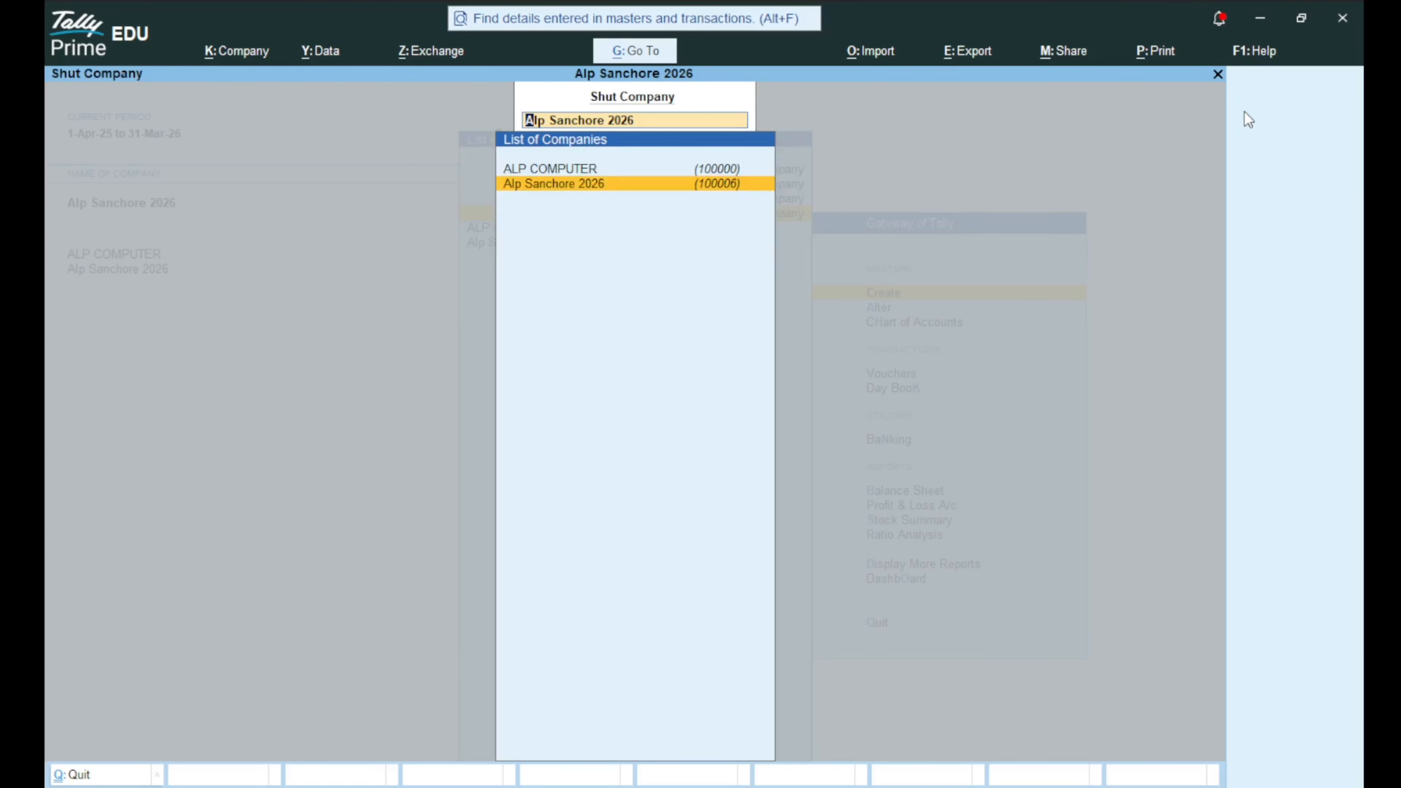
{"action": "key", "text": "Up"}
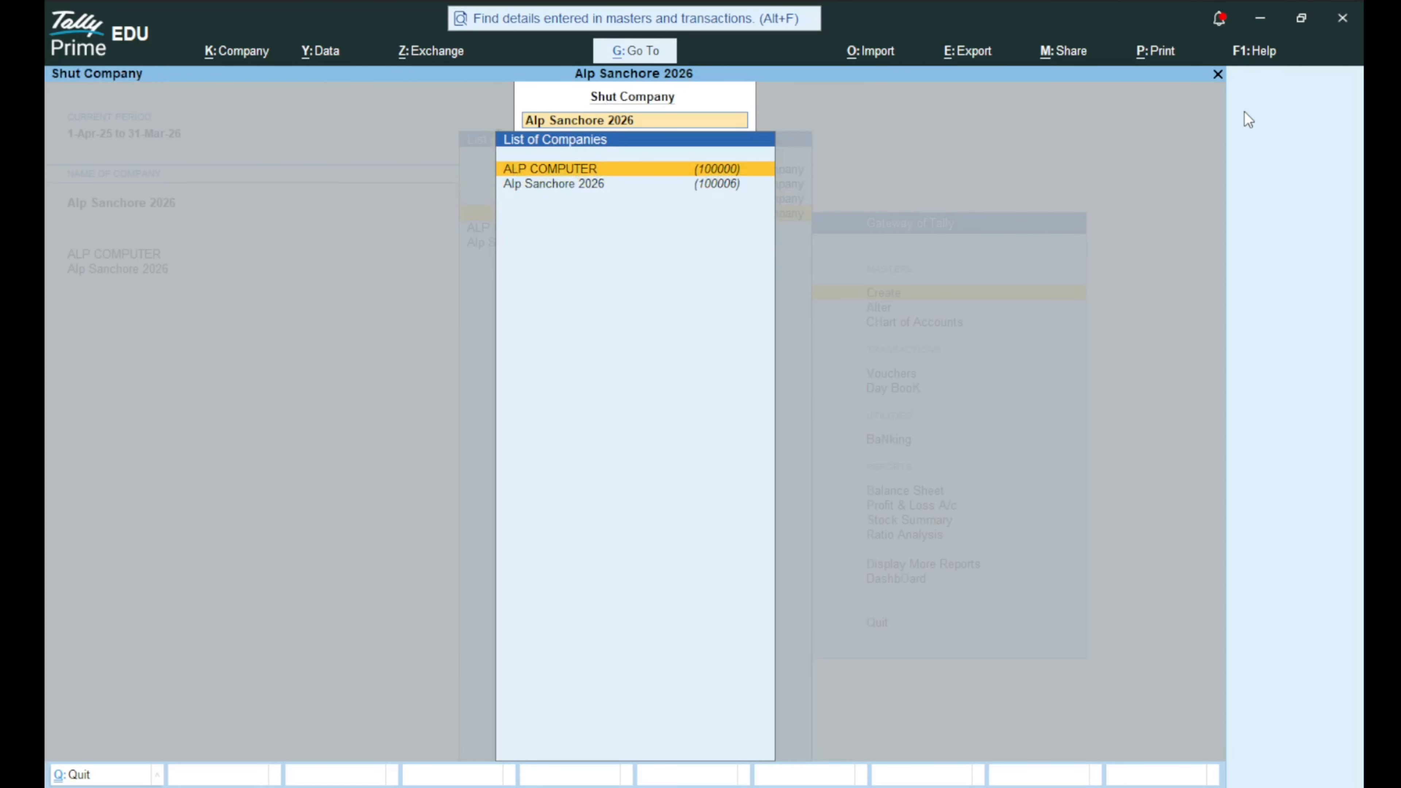
{"action": "key", "text": "Return"}
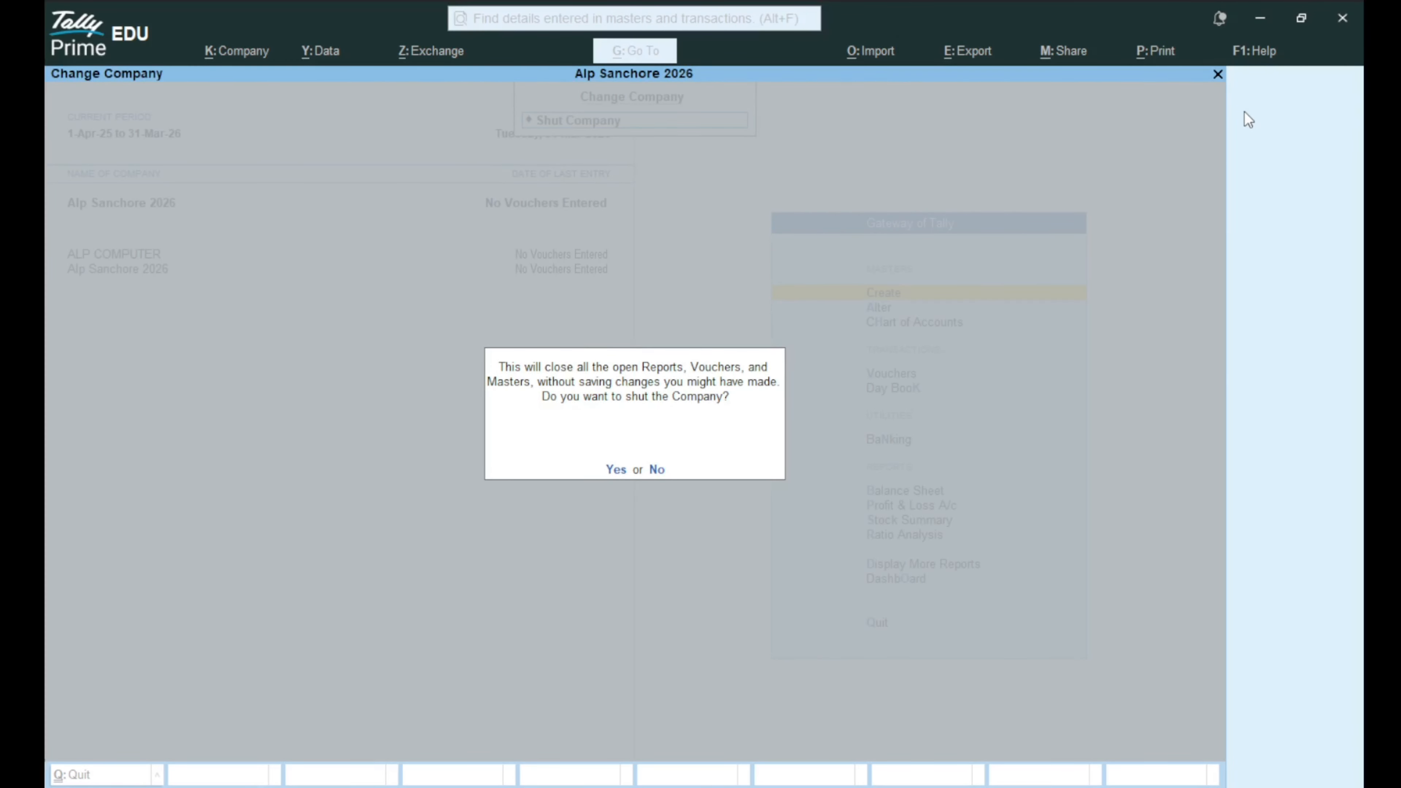
{"action": "key", "text": "y"}
{"action": "key", "text": "Up"}
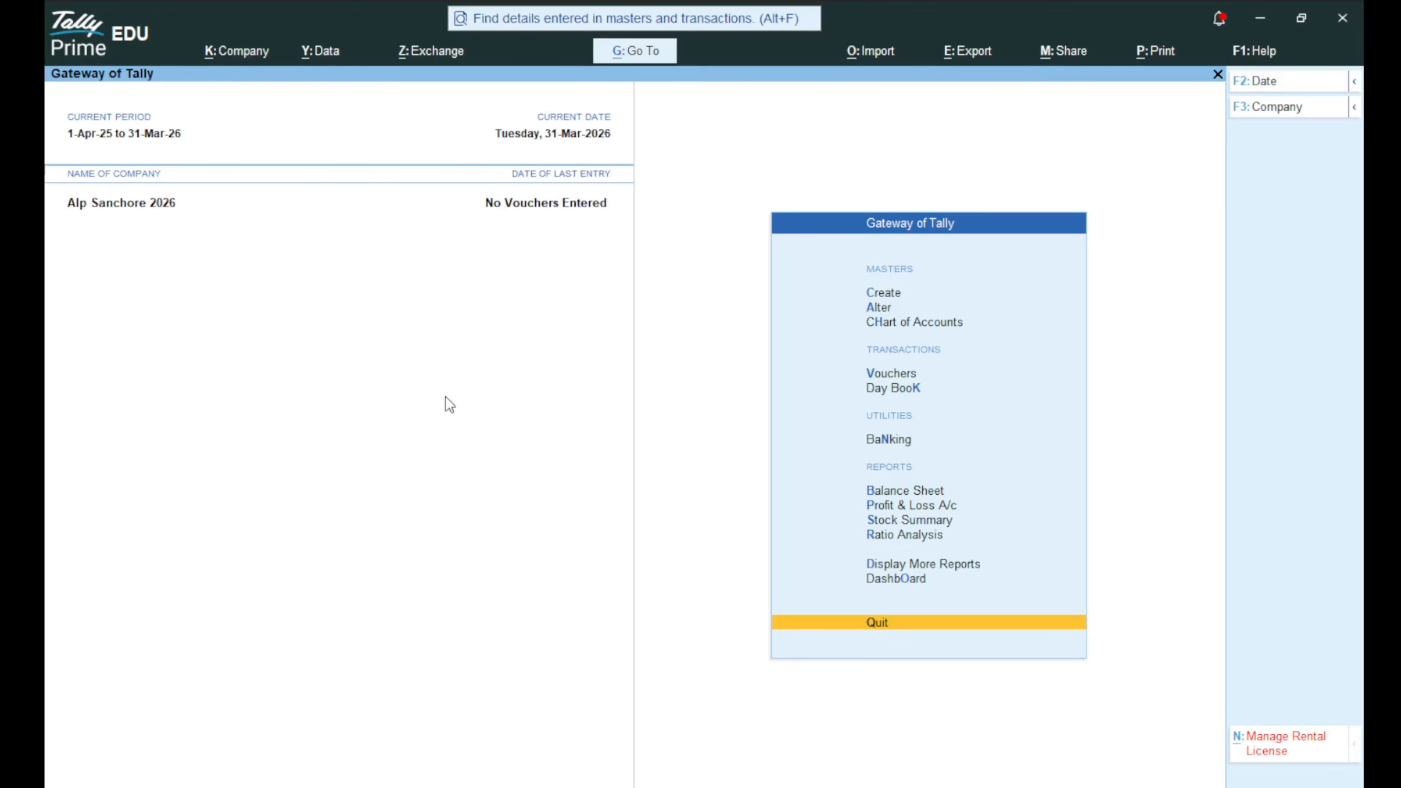
Open Security and User Access from the Company menu (Alt+K).
{"action": "key", "text": "alt"}
{"action": "key", "text": "alt+k"}
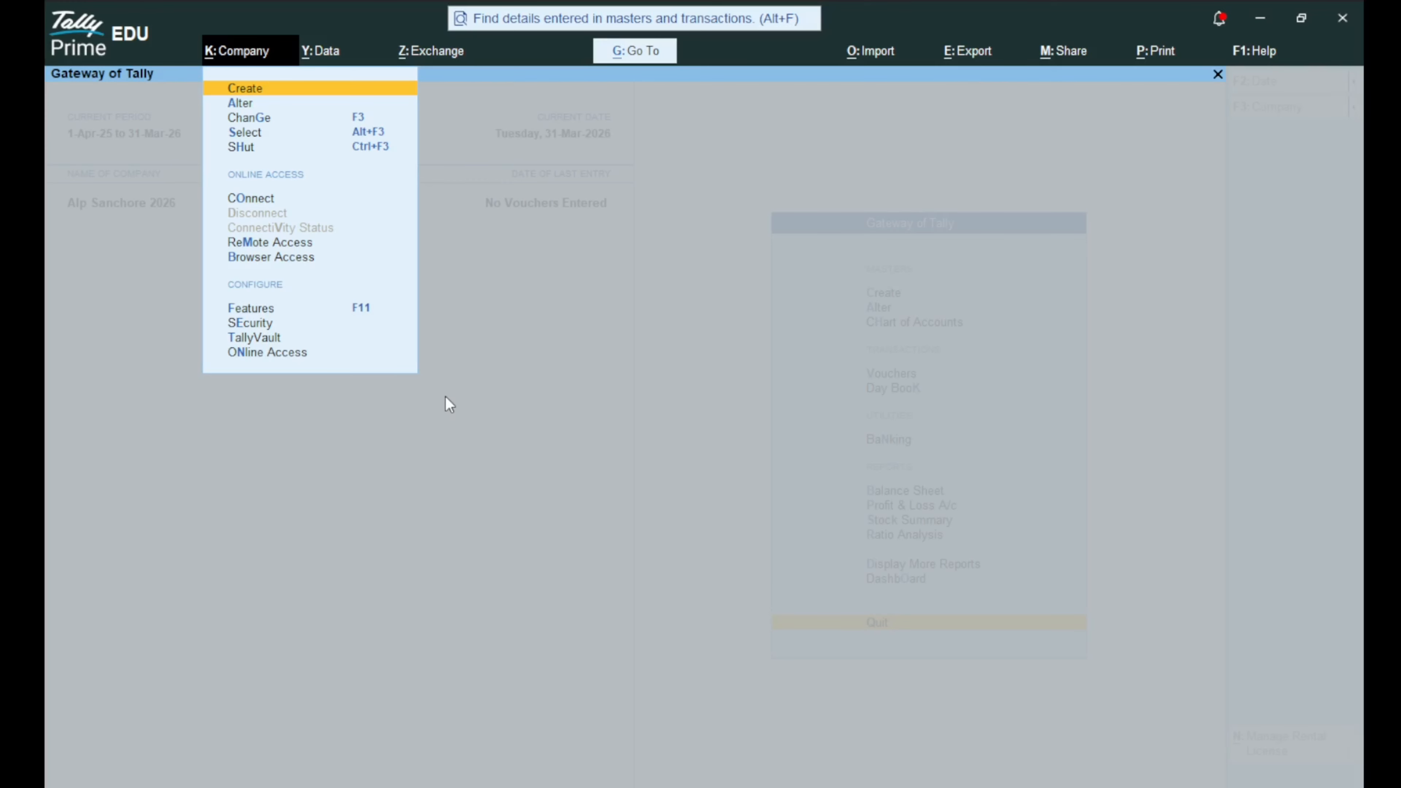
{"action": "key", "text": "Down"}
{"action": "key", "text": "Down"}
{"action": "key", "text": "Down"}
{"action": "key", "text": "Down"}
{"action": "key", "text": "Down"}
{"action": "key", "text": "Down"}
{"action": "key", "text": "Down"}
{"action": "key", "text": "Down"}
{"action": "key", "text": "Down"}
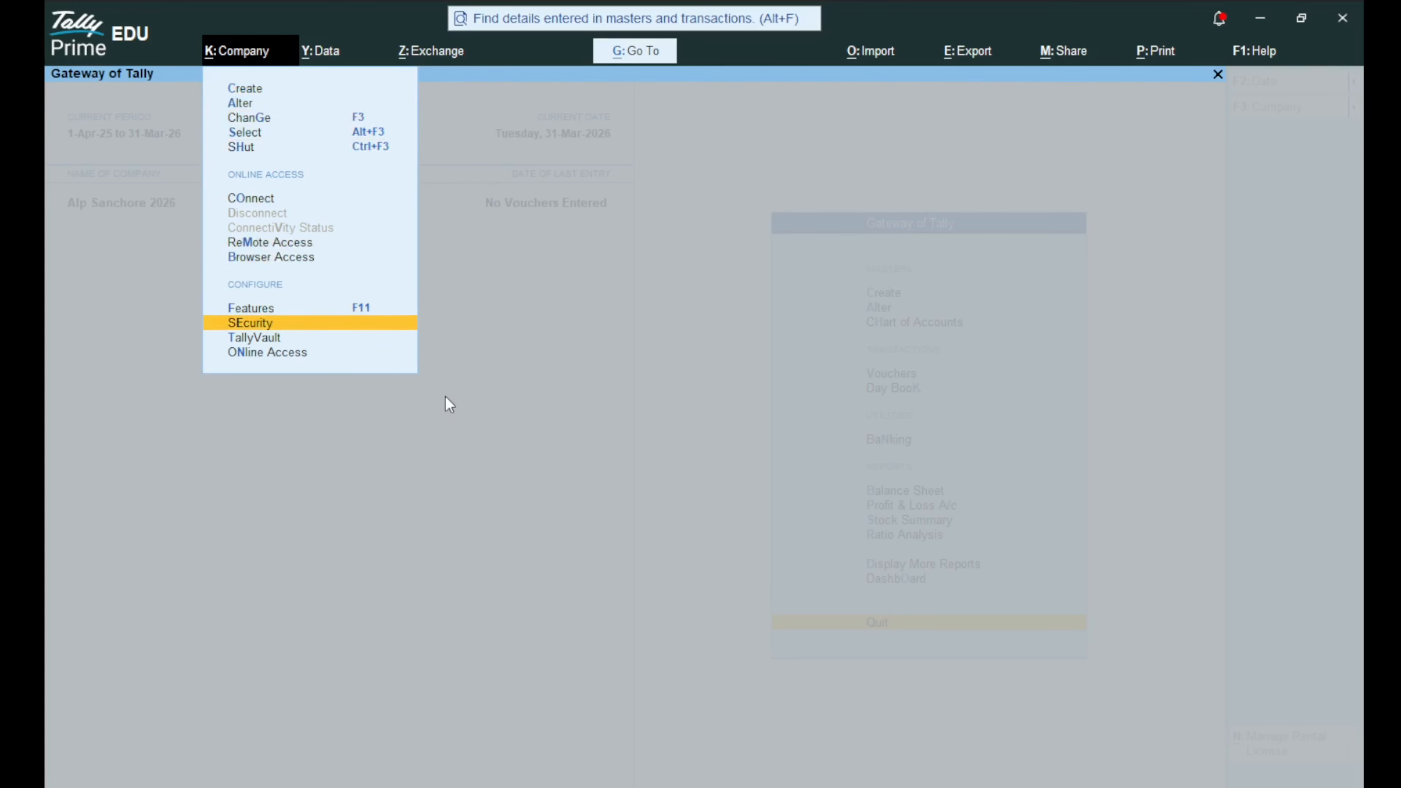
{"action": "key", "text": "Down"}
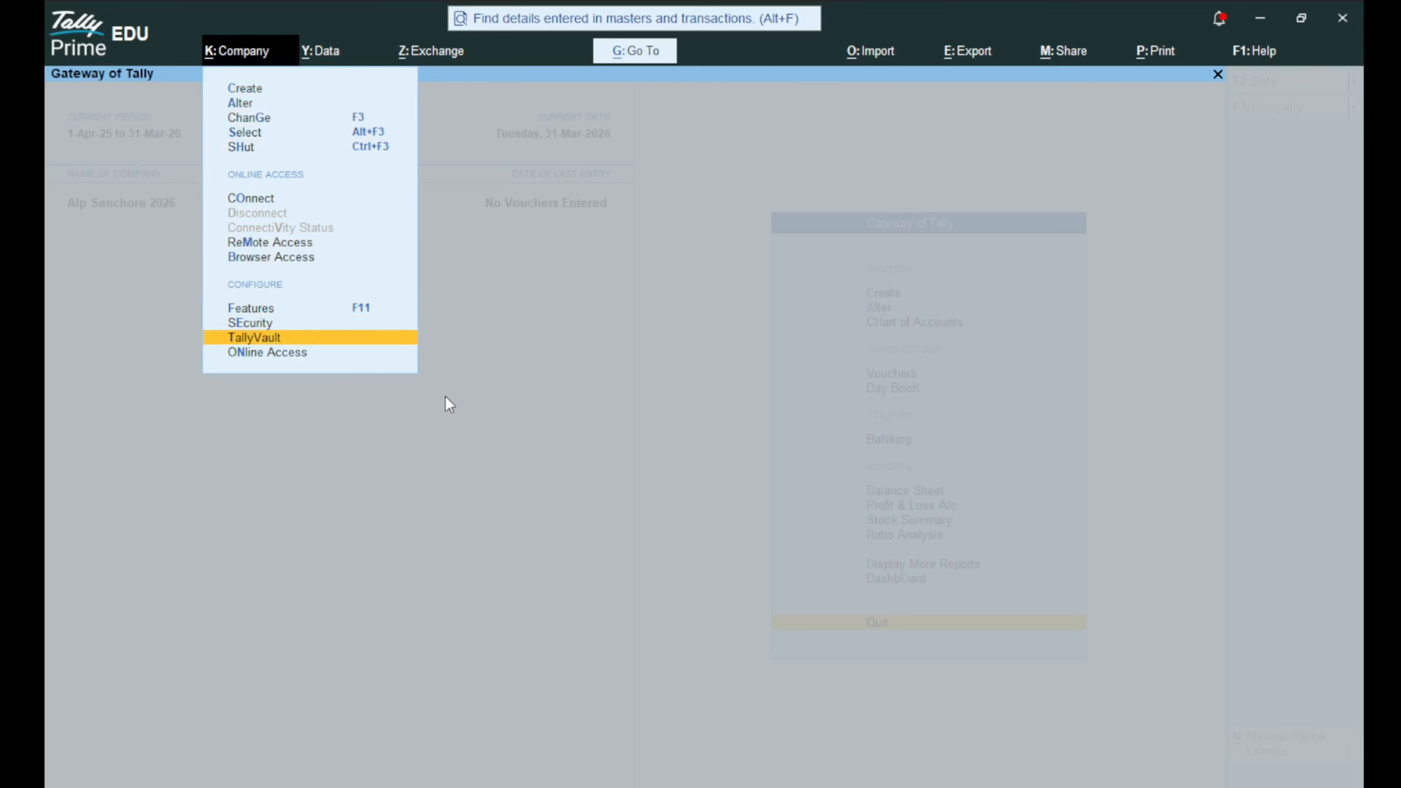
{"action": "key", "text": "Up"}
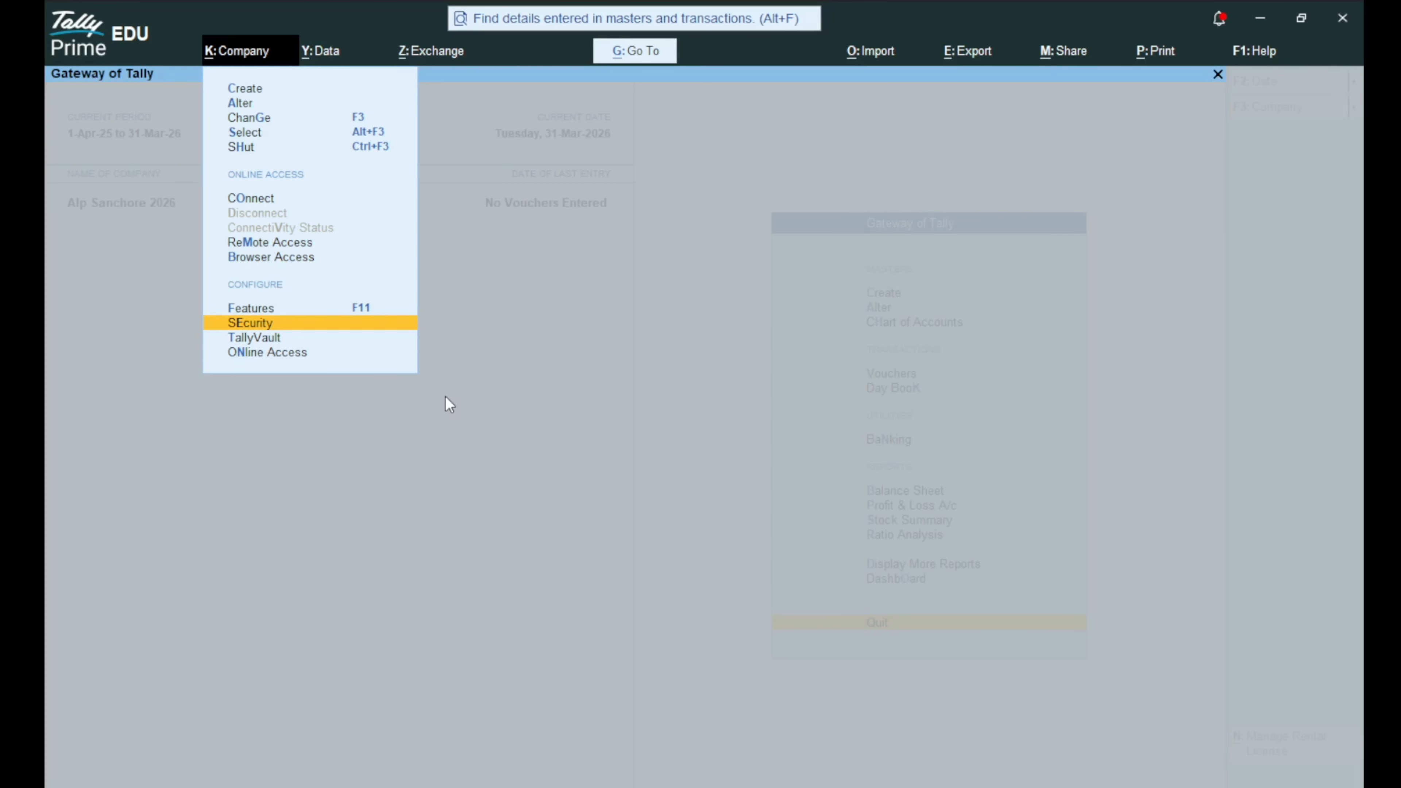
{"action": "key", "text": "Return"}
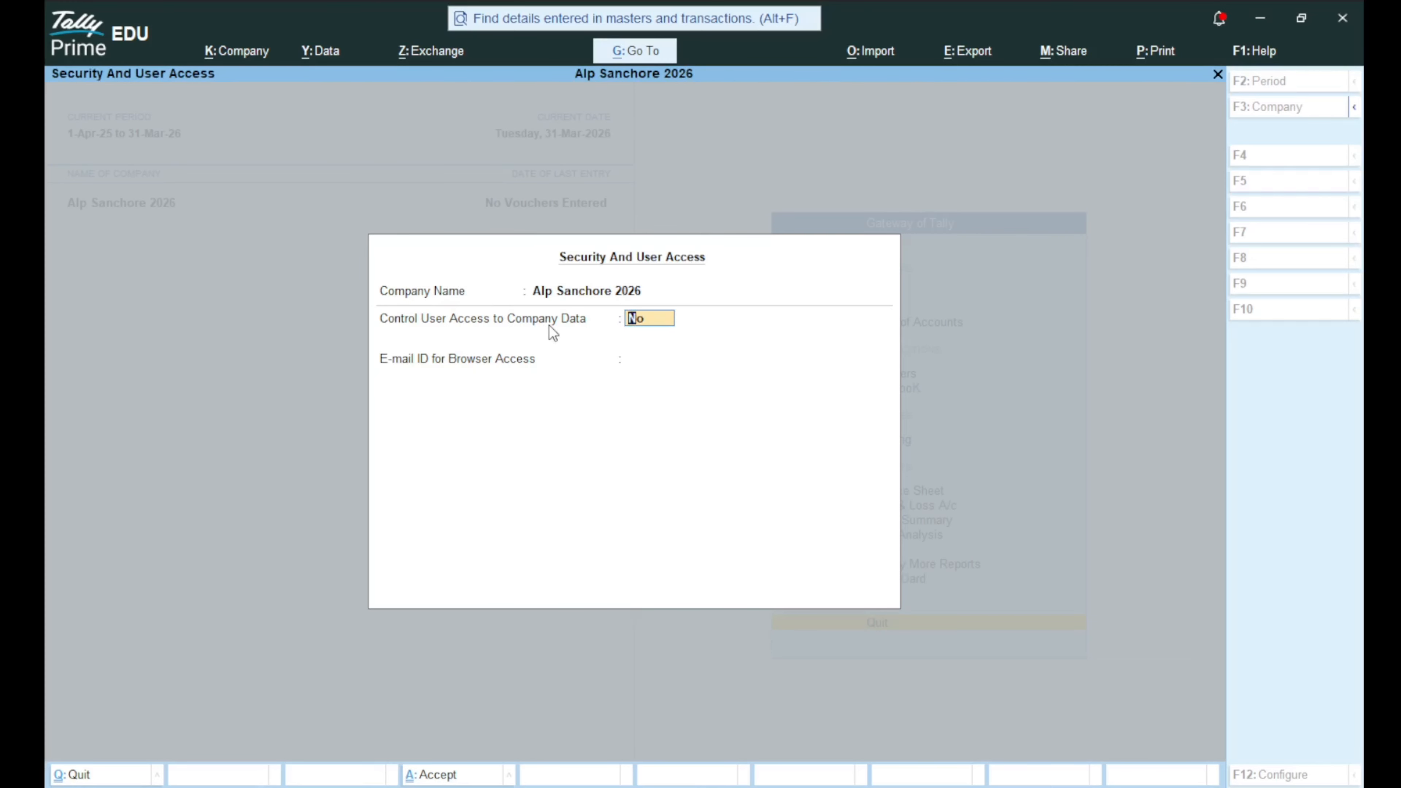
Set Control User Access to Yes with administrator ALP, a password and the listed browser-access e-mail.
{"action": "type", "text": "y"}
{"action": "key", "text": "Return"}
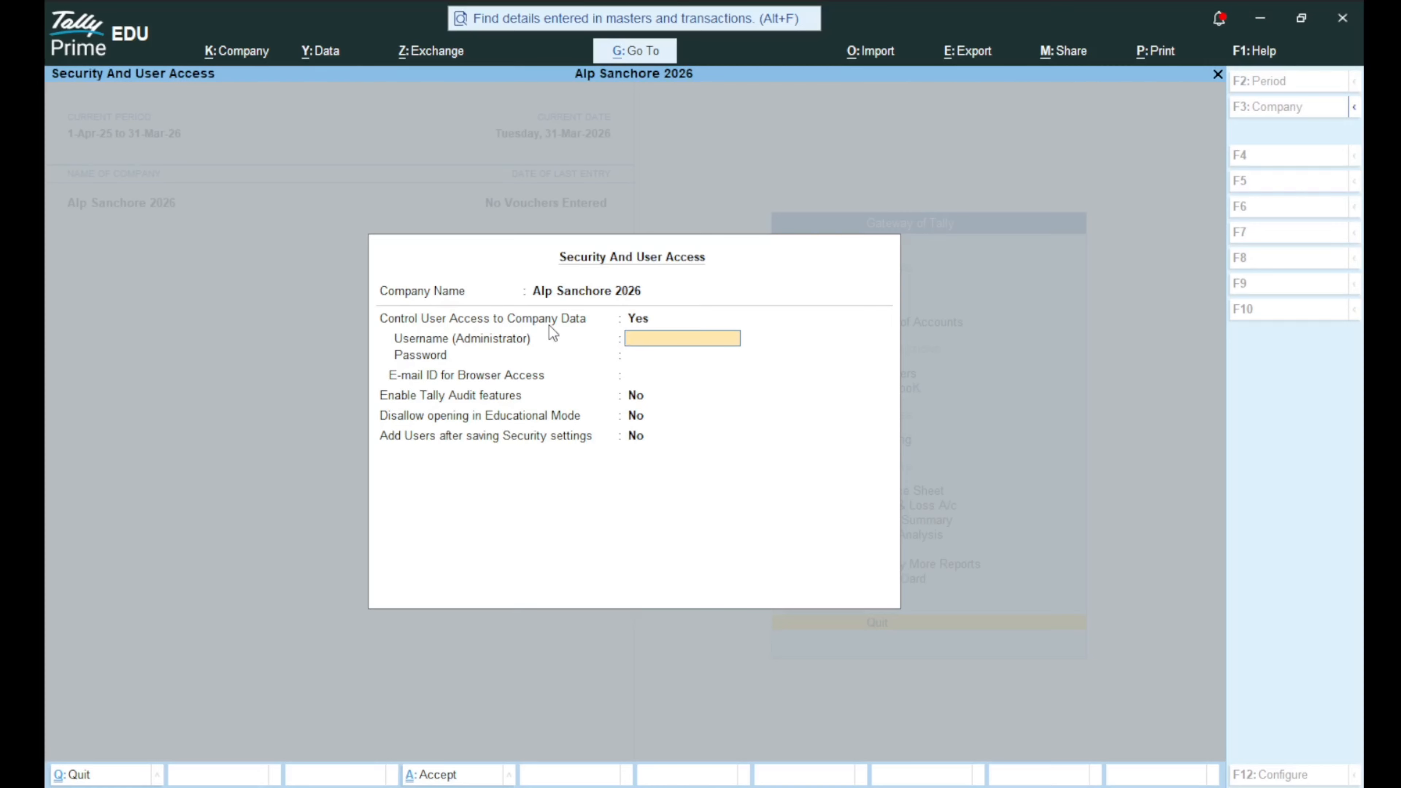
{"action": "type", "text": "ALP"}
{"action": "key", "text": "Return"}
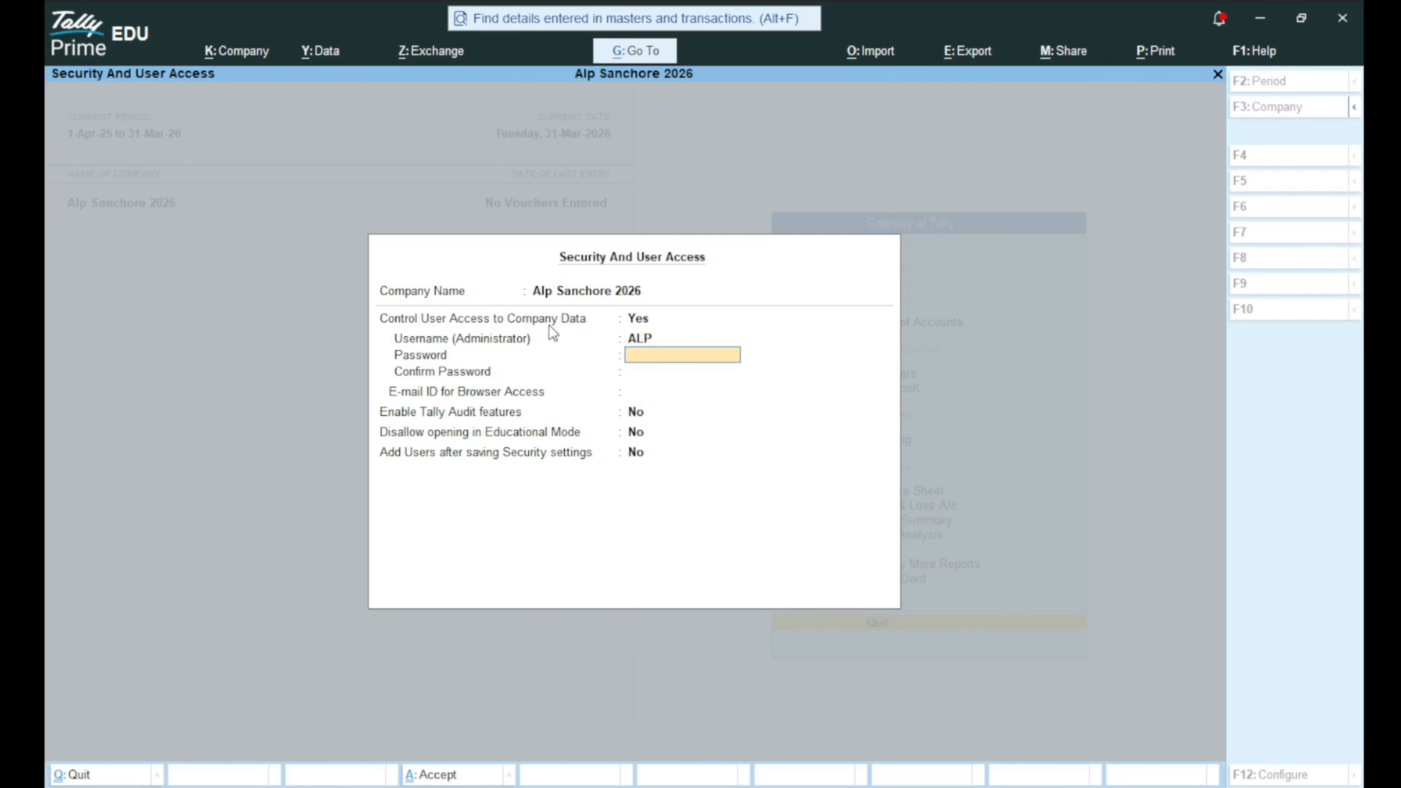
{"action": "key", "text": "Return"}
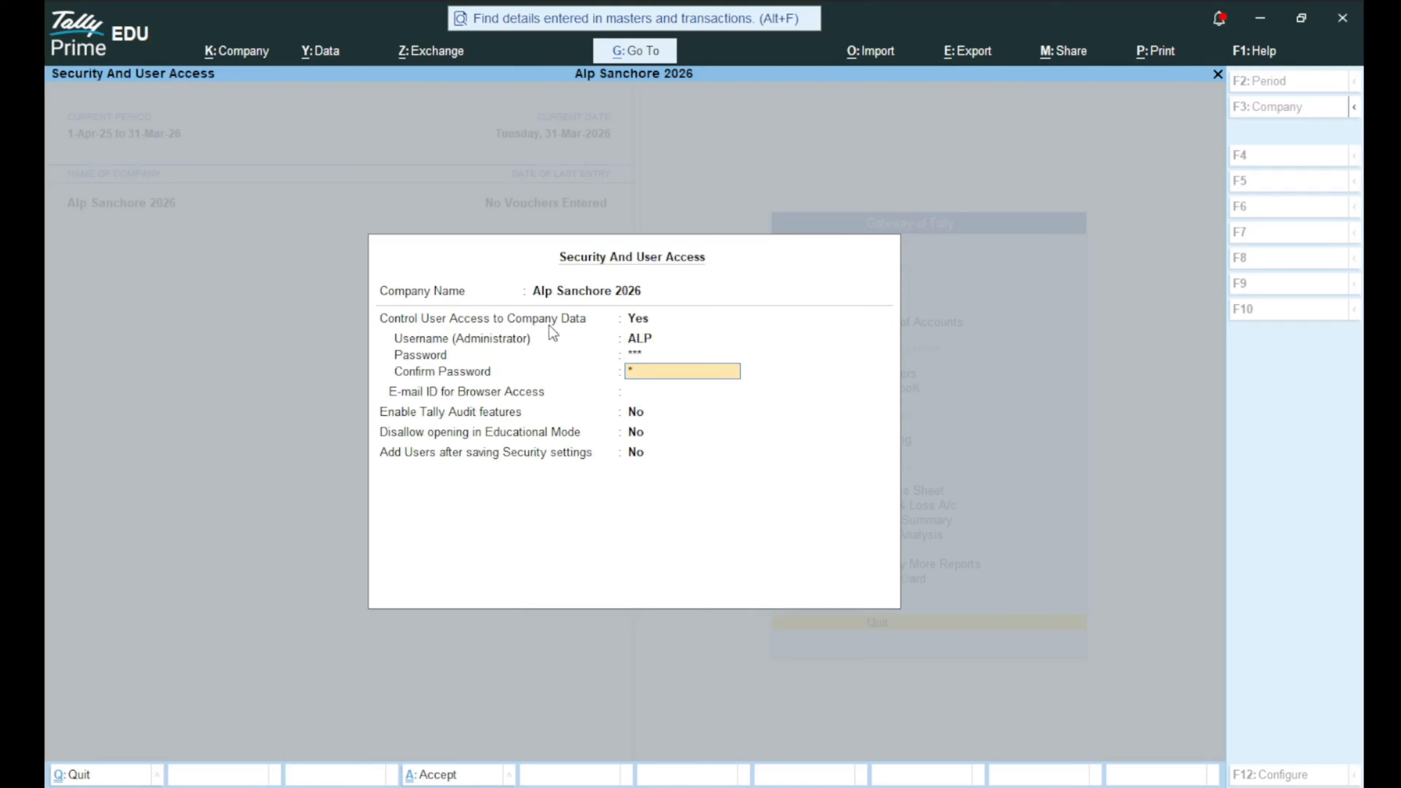
{"action": "key", "text": "Return"}
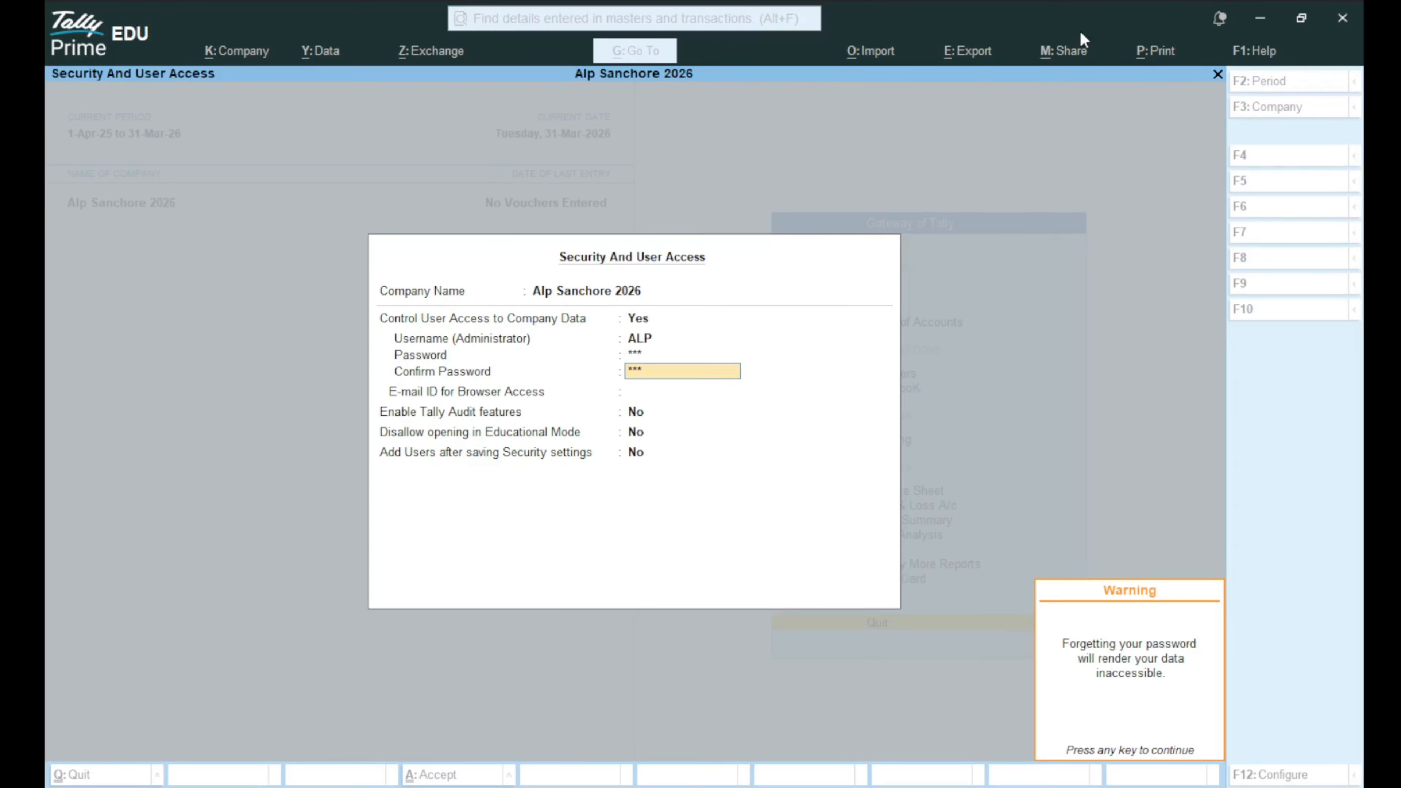
{"action": "key", "text": "Return"}
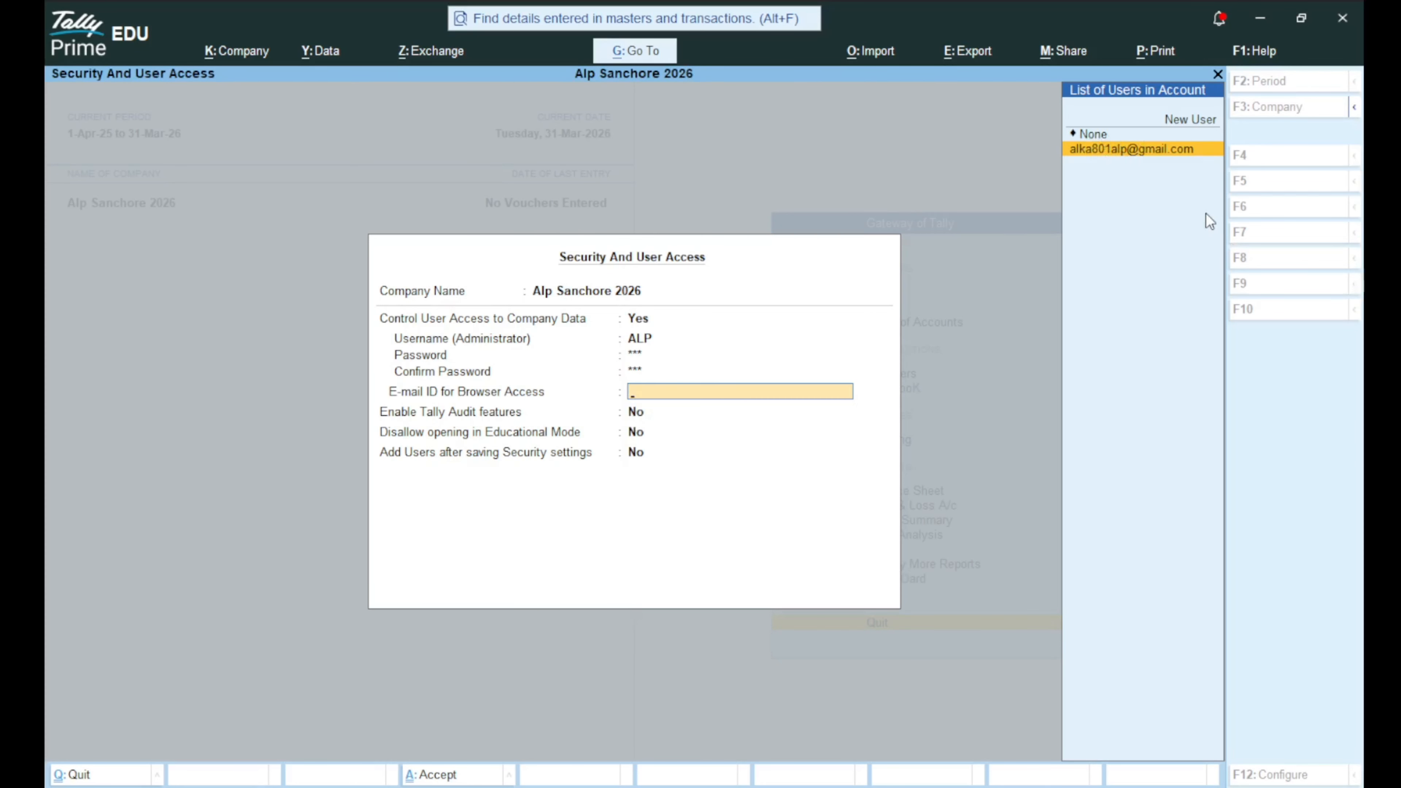
{"action": "key", "text": "Return"}
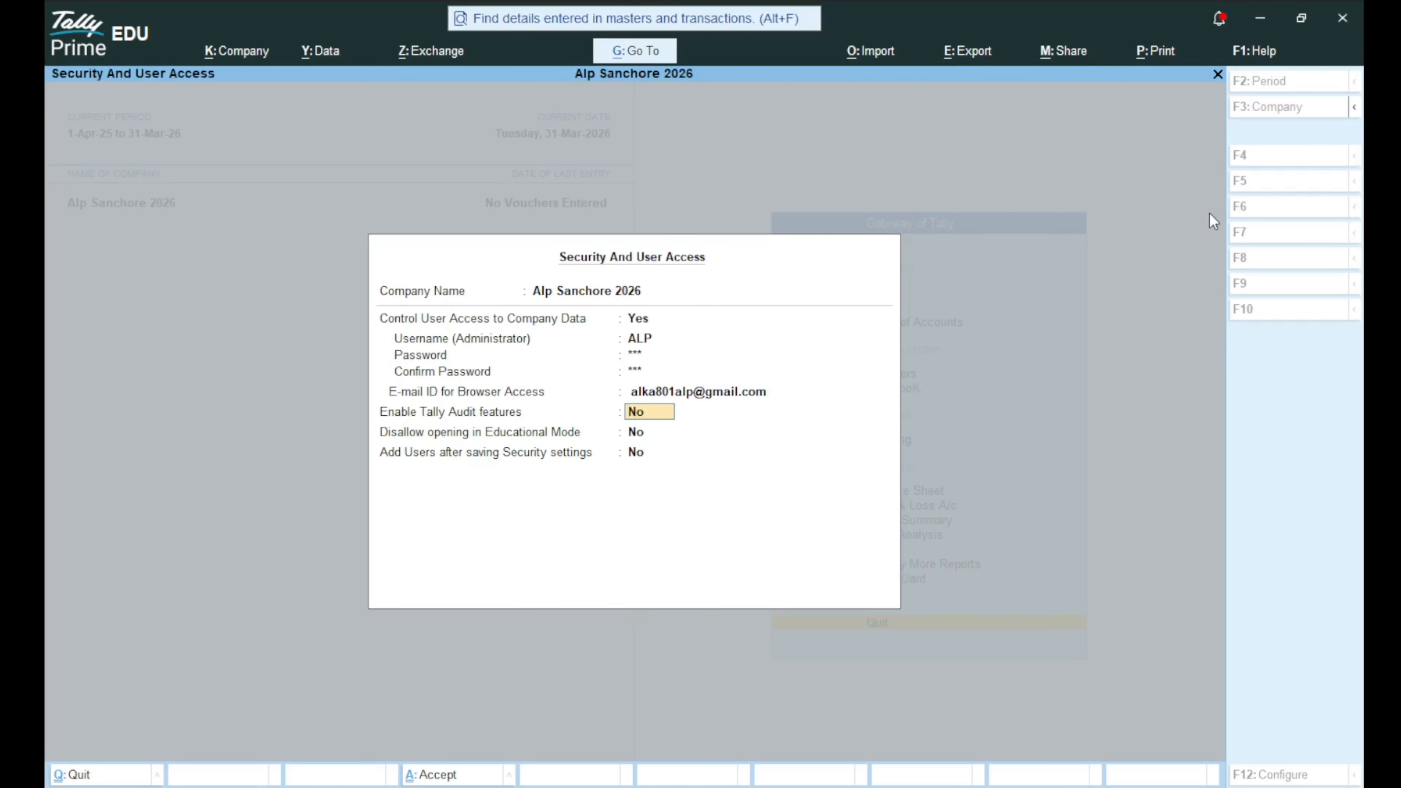
{"action": "key", "text": "Return"}
{"action": "key", "text": "Return"}
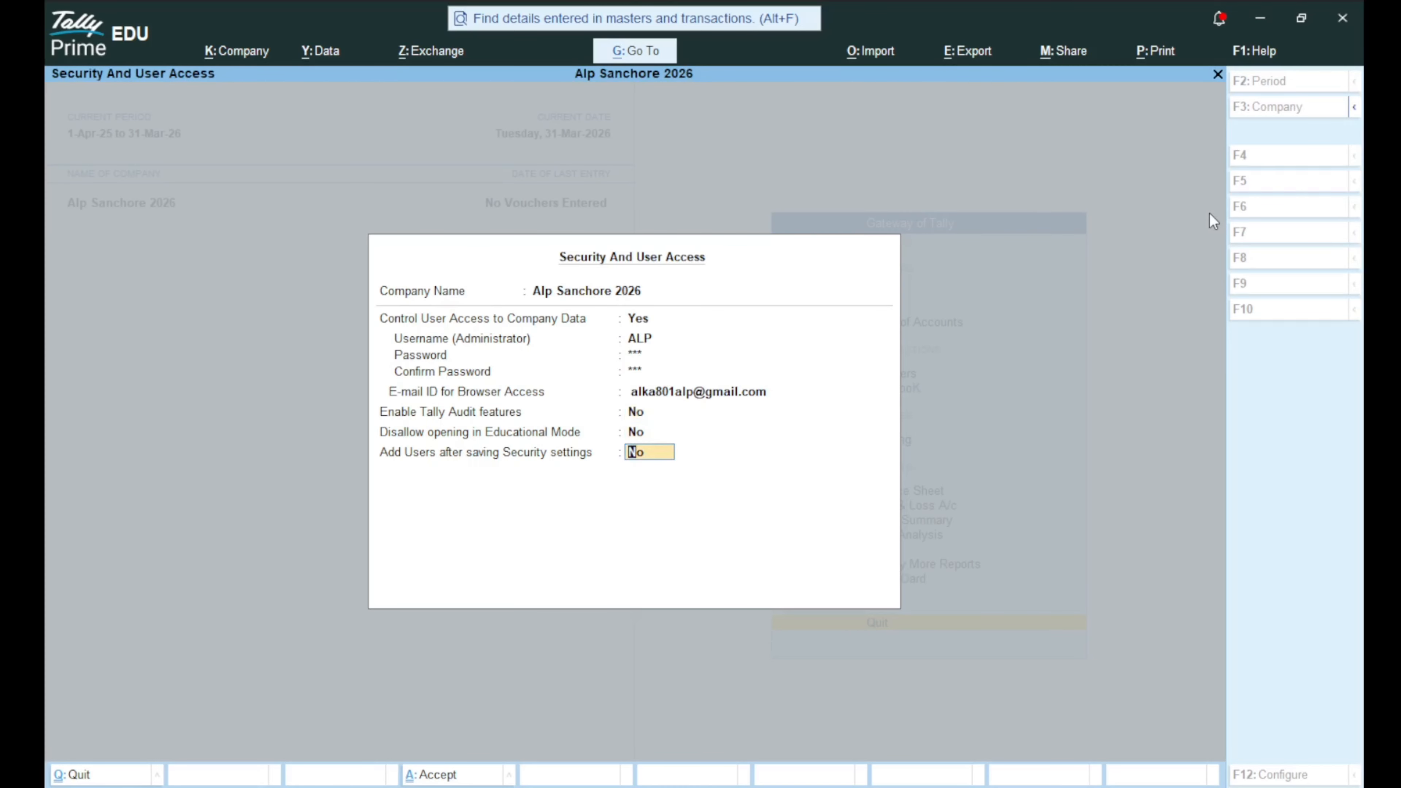
{"action": "key", "text": "Return"}
{"action": "key", "text": "Return"}
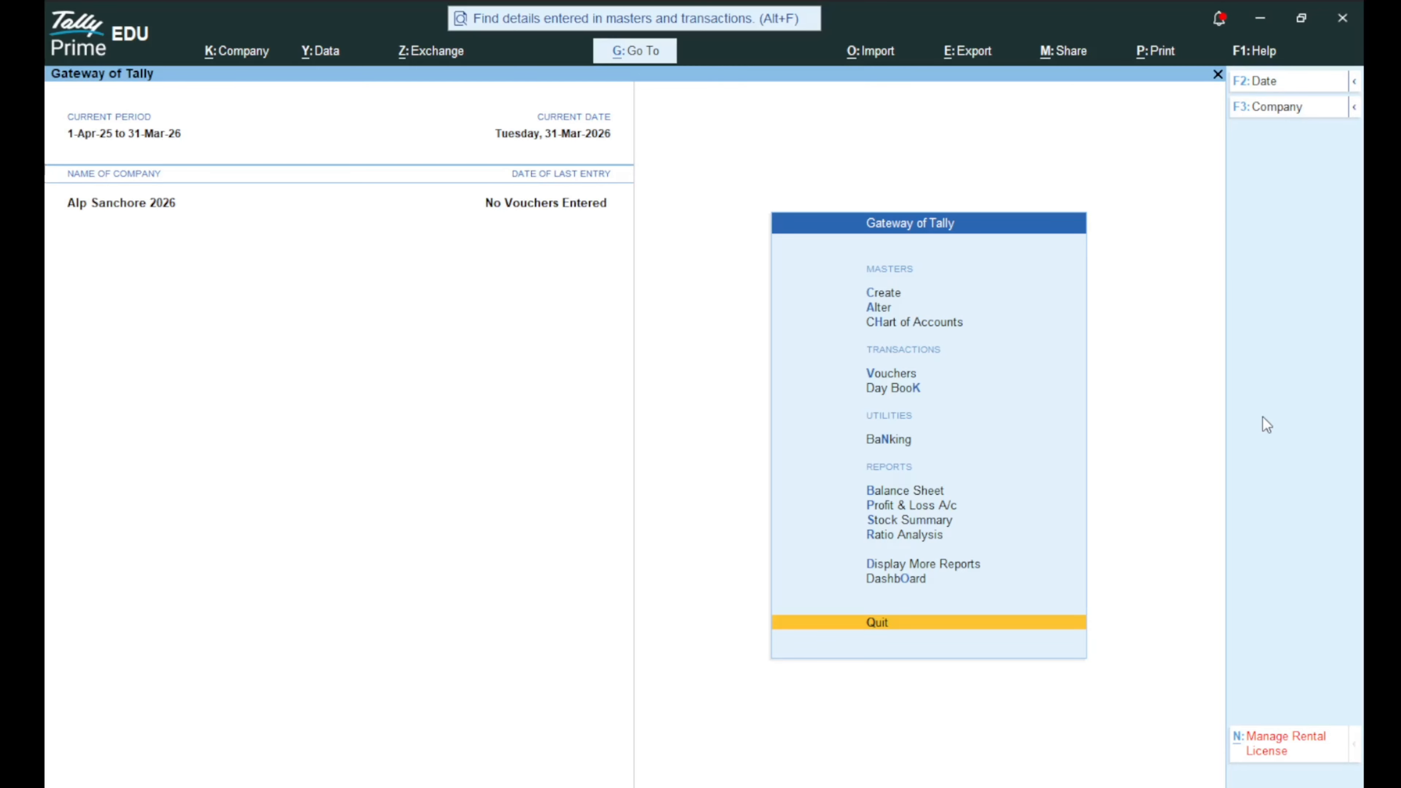
Shut Alp Sanchore 2026 from the list of companies.
{"action": "key", "text": "F3"}
{"action": "key", "text": "Up"}
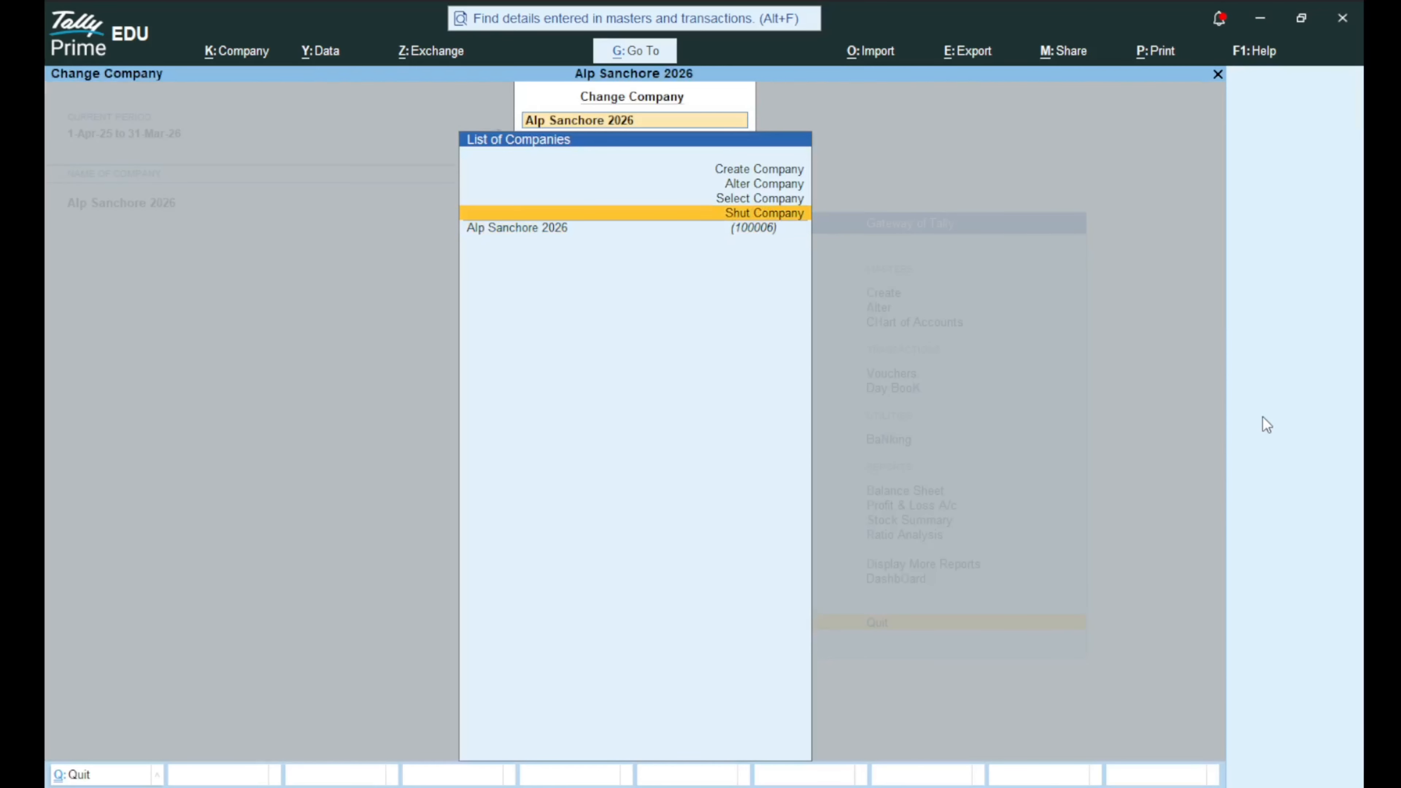
{"action": "key", "text": "Return"}
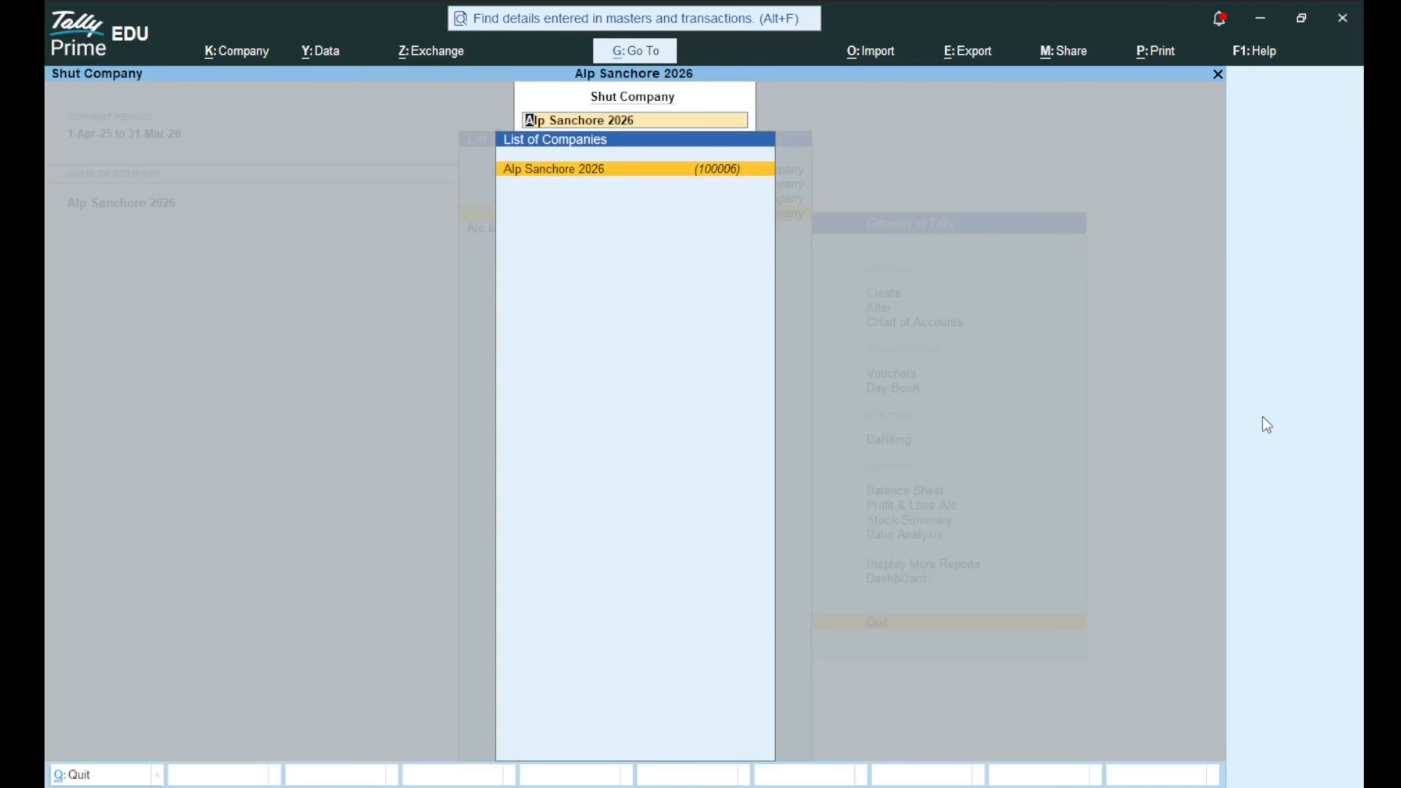
{"action": "key", "text": "Return"}
{"action": "key", "text": "Return"}
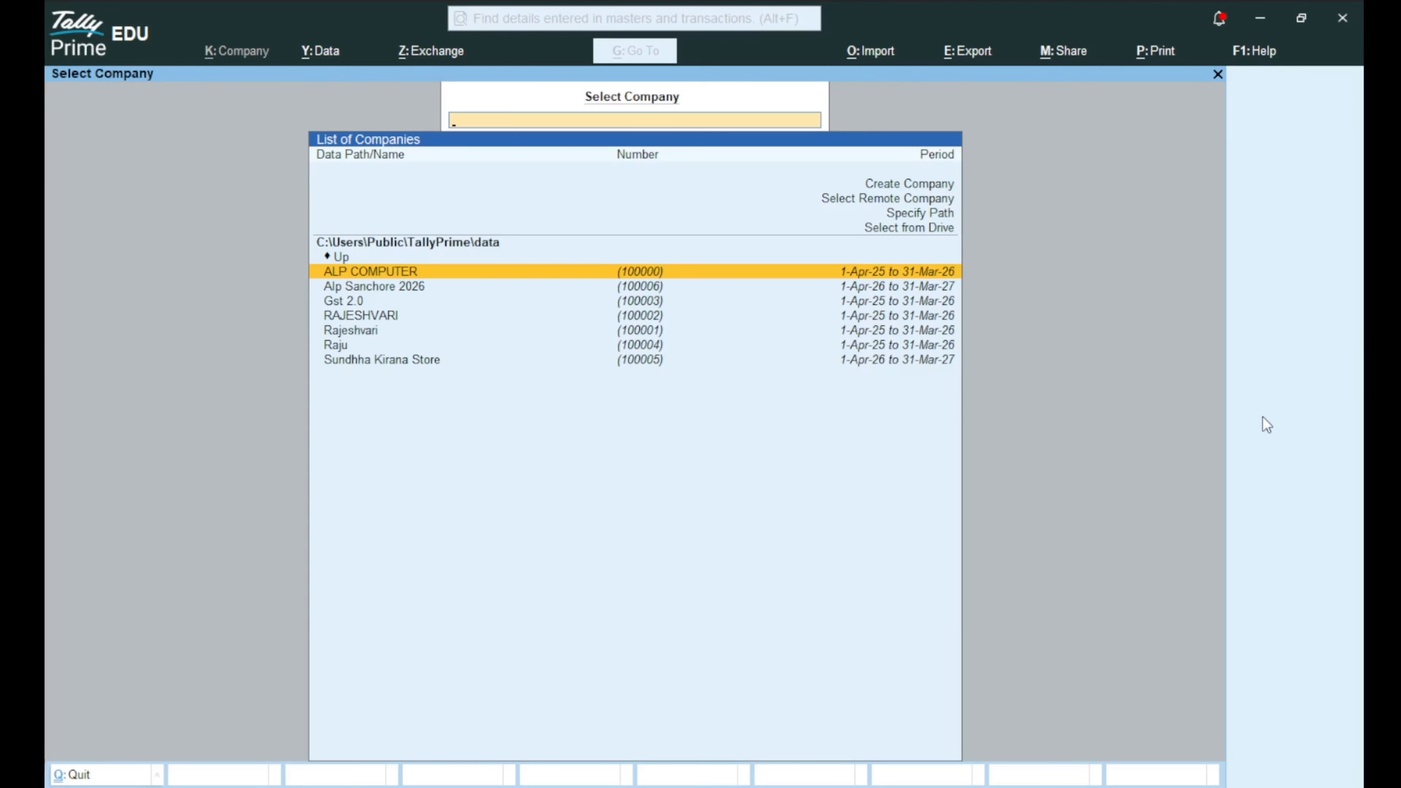
Reopen Alp Sanchore 2026 and log in with the administrator username and password.
{"action": "key", "text": "Down"}
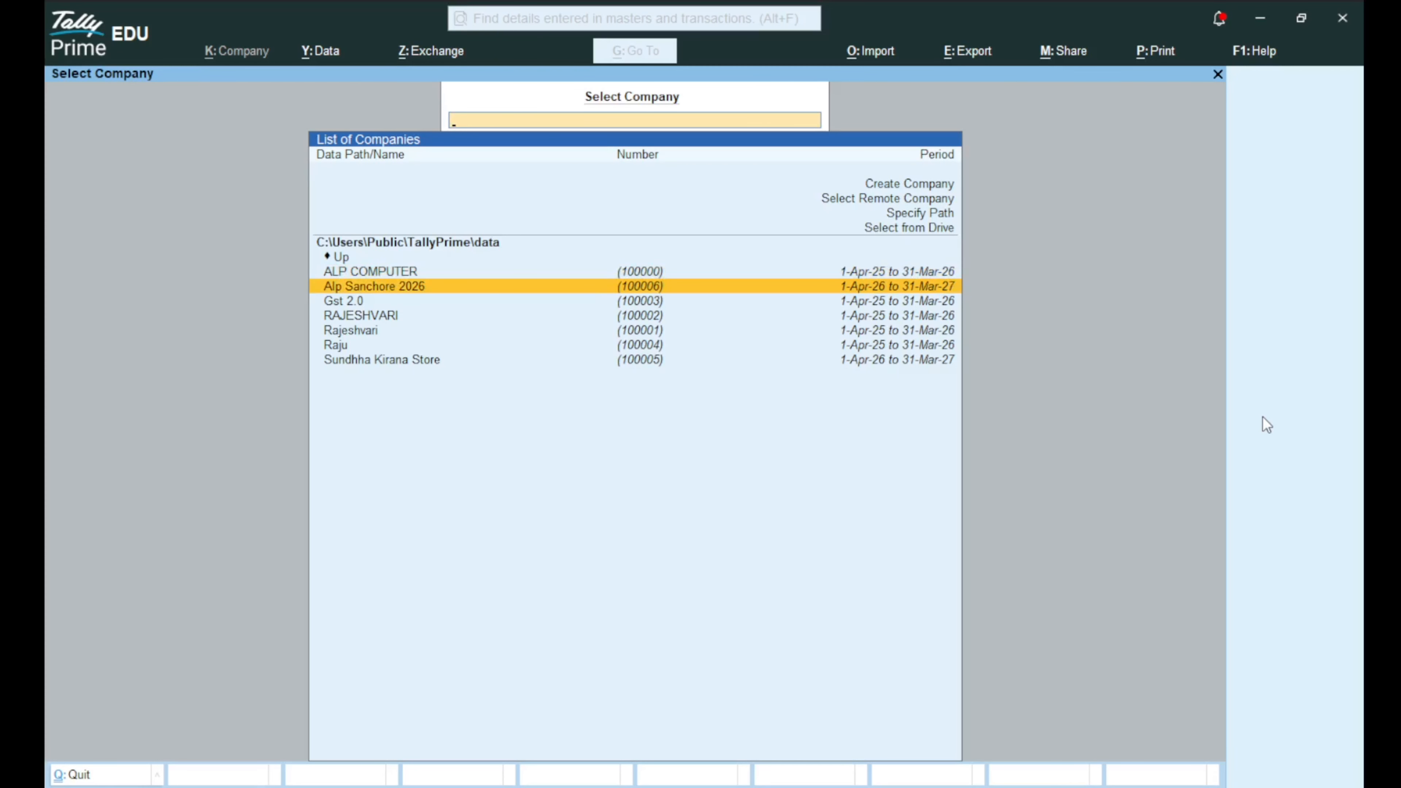
{"action": "key", "text": "Return"}
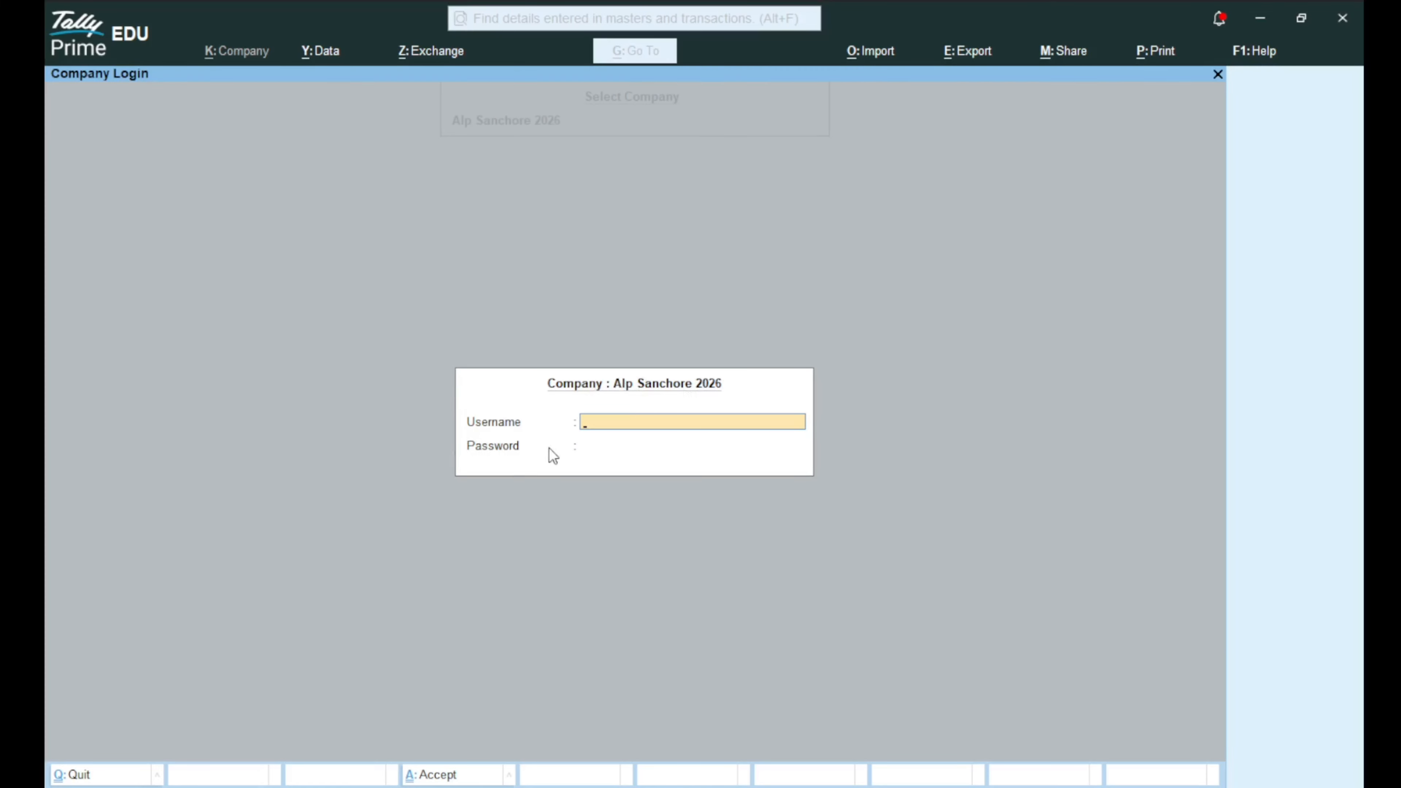
{"action": "type", "text": "LP"}
{"action": "key", "text": "Return"}
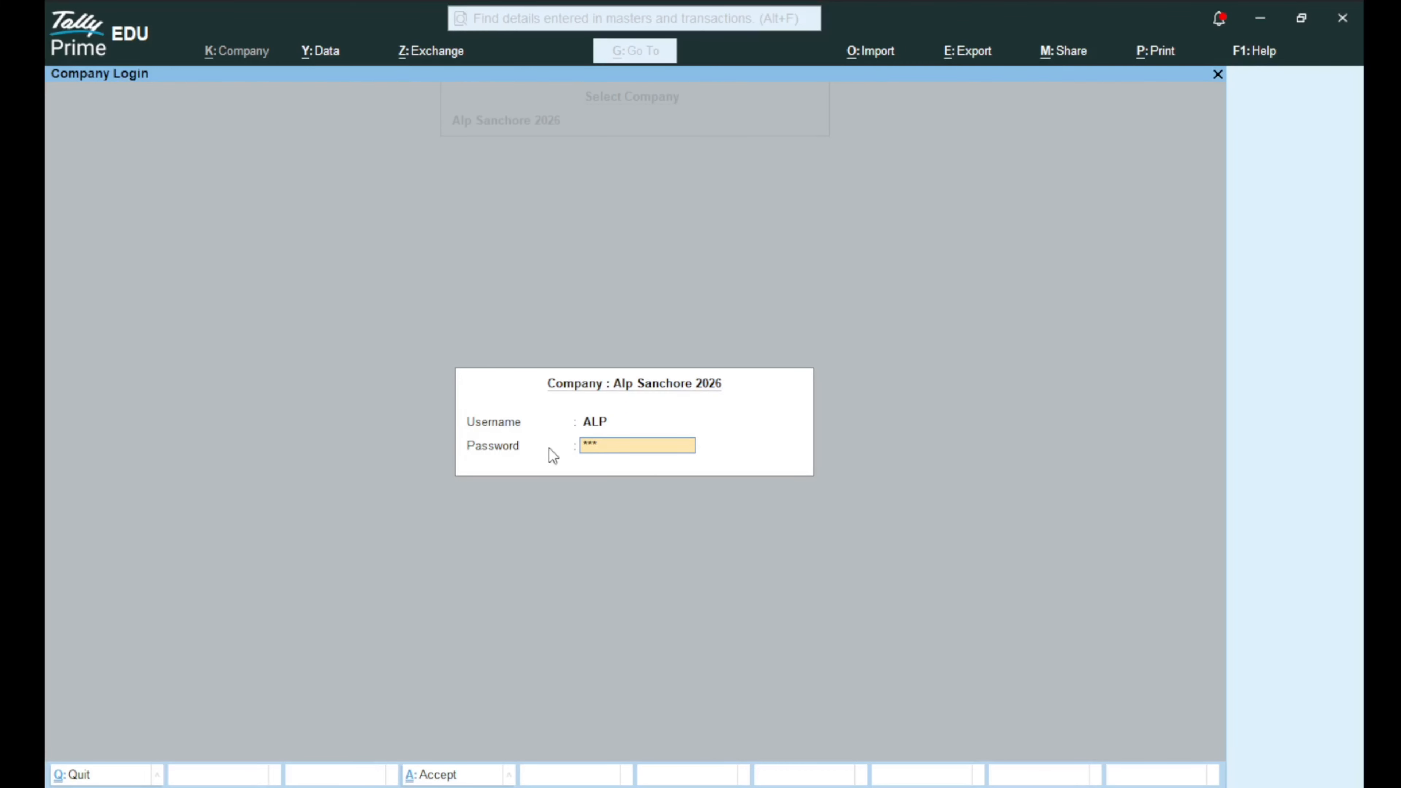
{"action": "key", "text": "Return"}
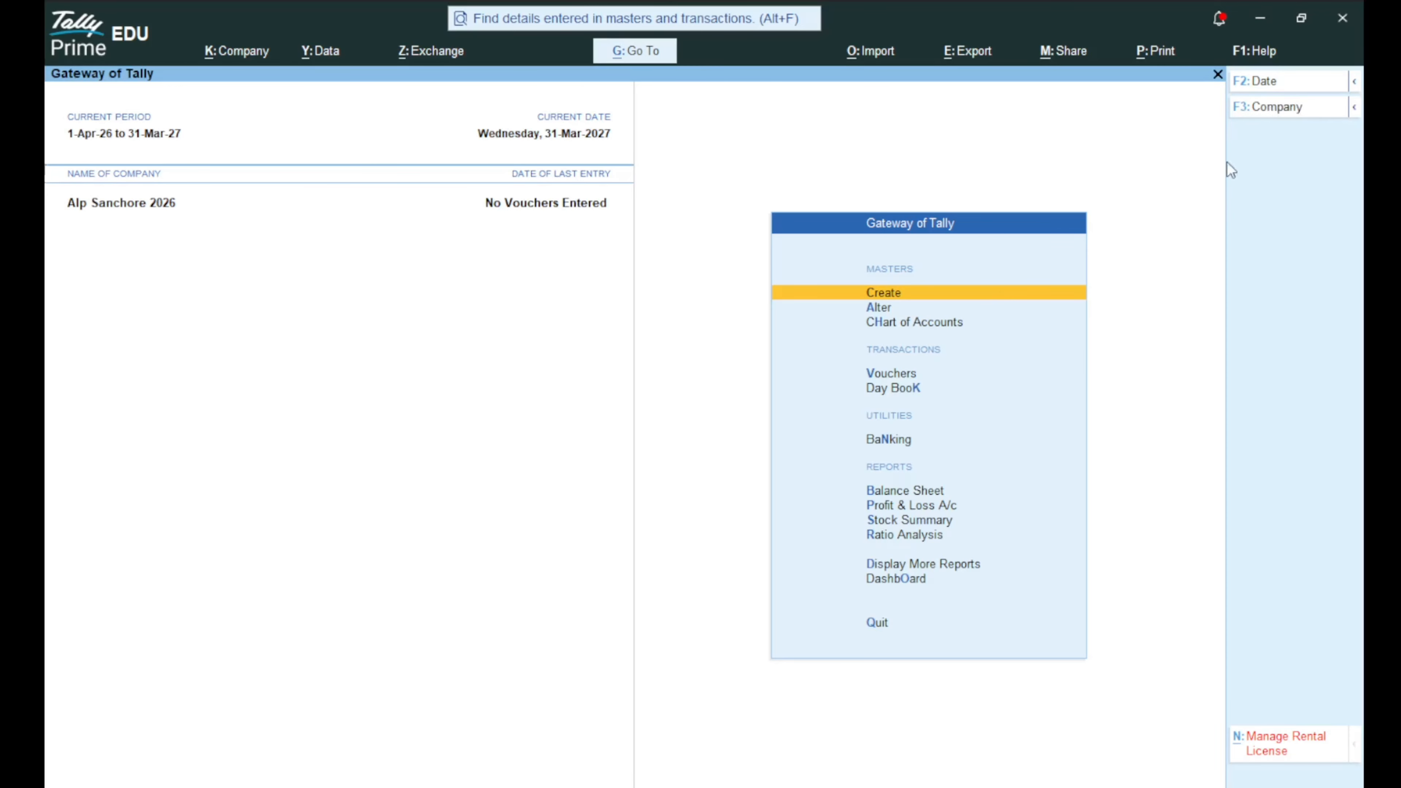
Open Alp Sanchore 2026 in Company Alteration.
{"action": "key", "text": "F3"}
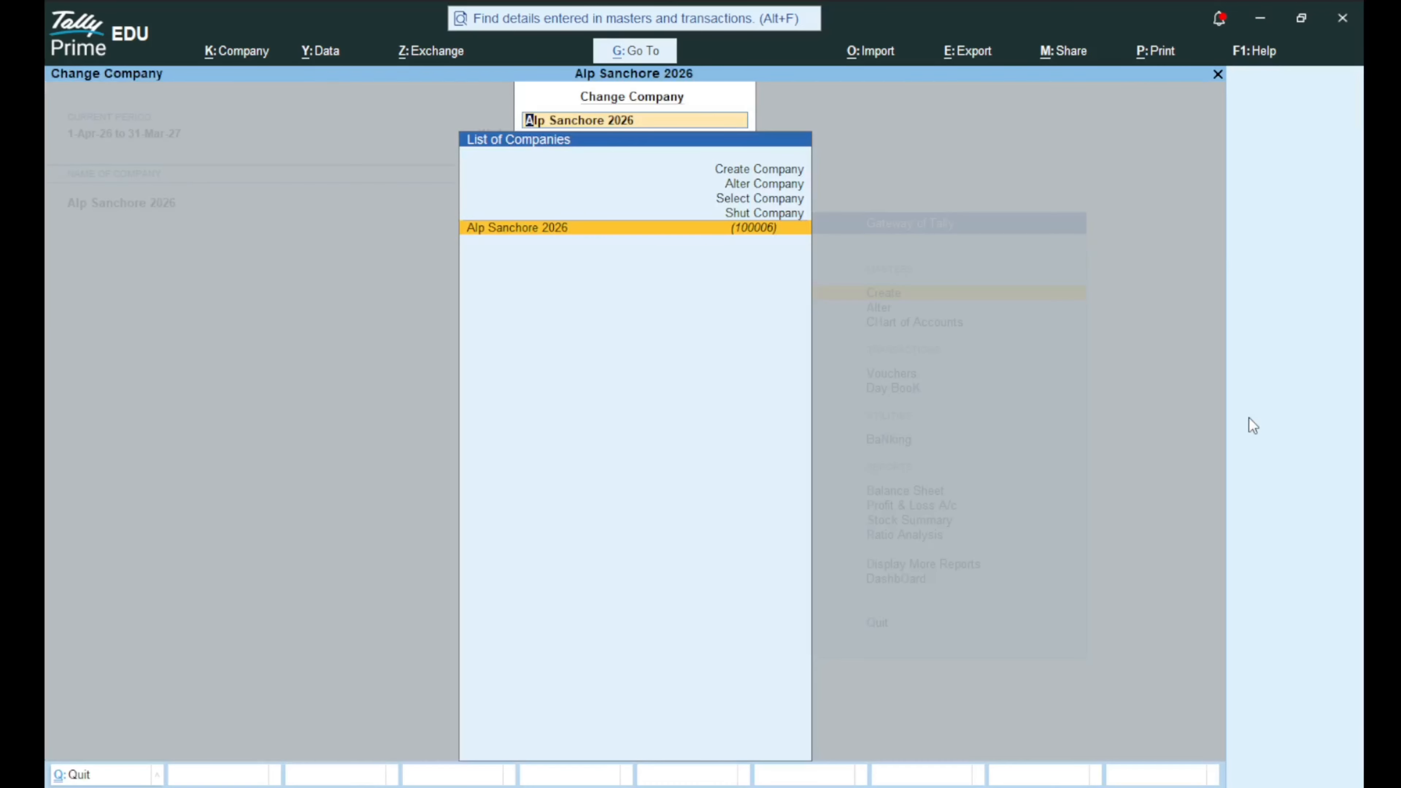
{"action": "key", "text": "Up"}
{"action": "key", "text": "Up"}
{"action": "key", "text": "Up"}
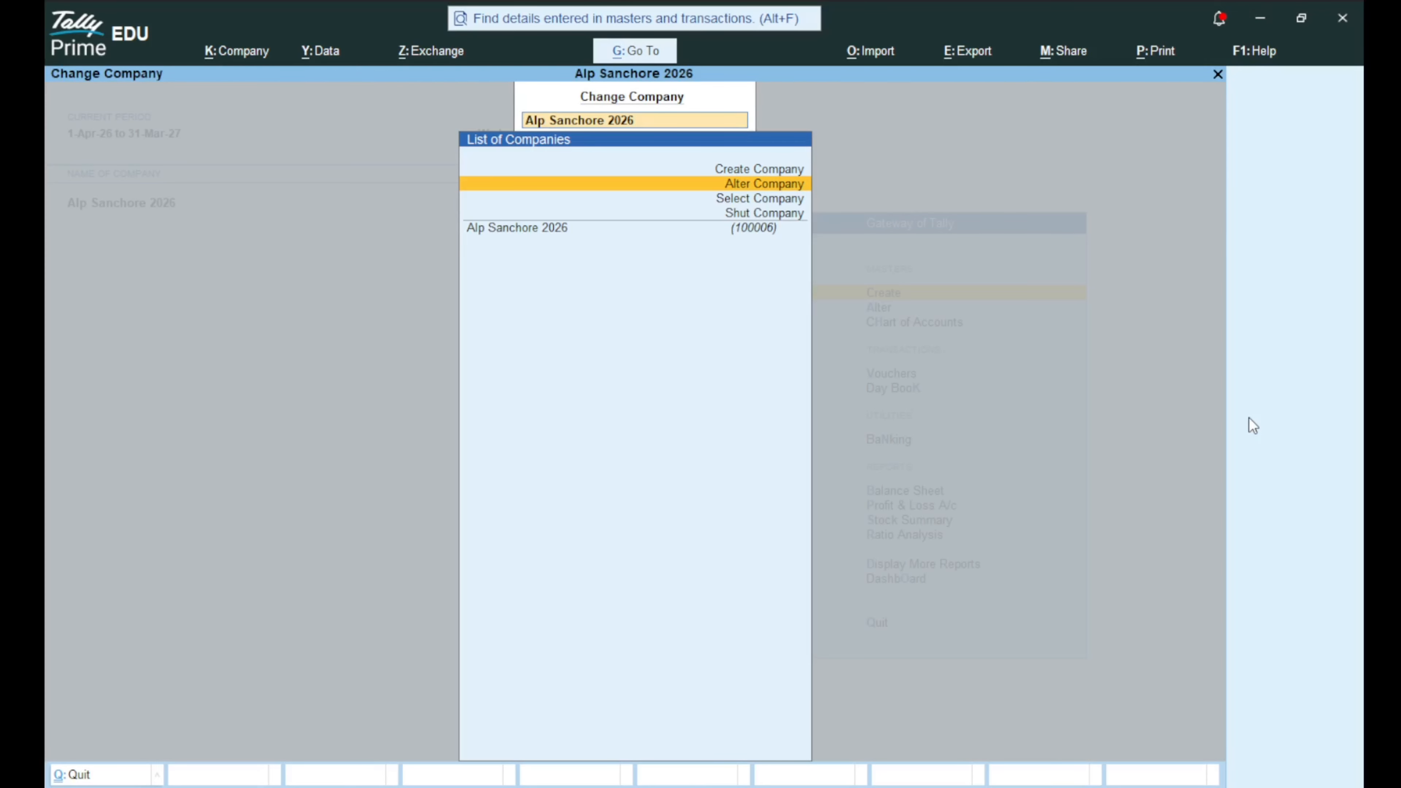
{"action": "key", "text": "Return"}
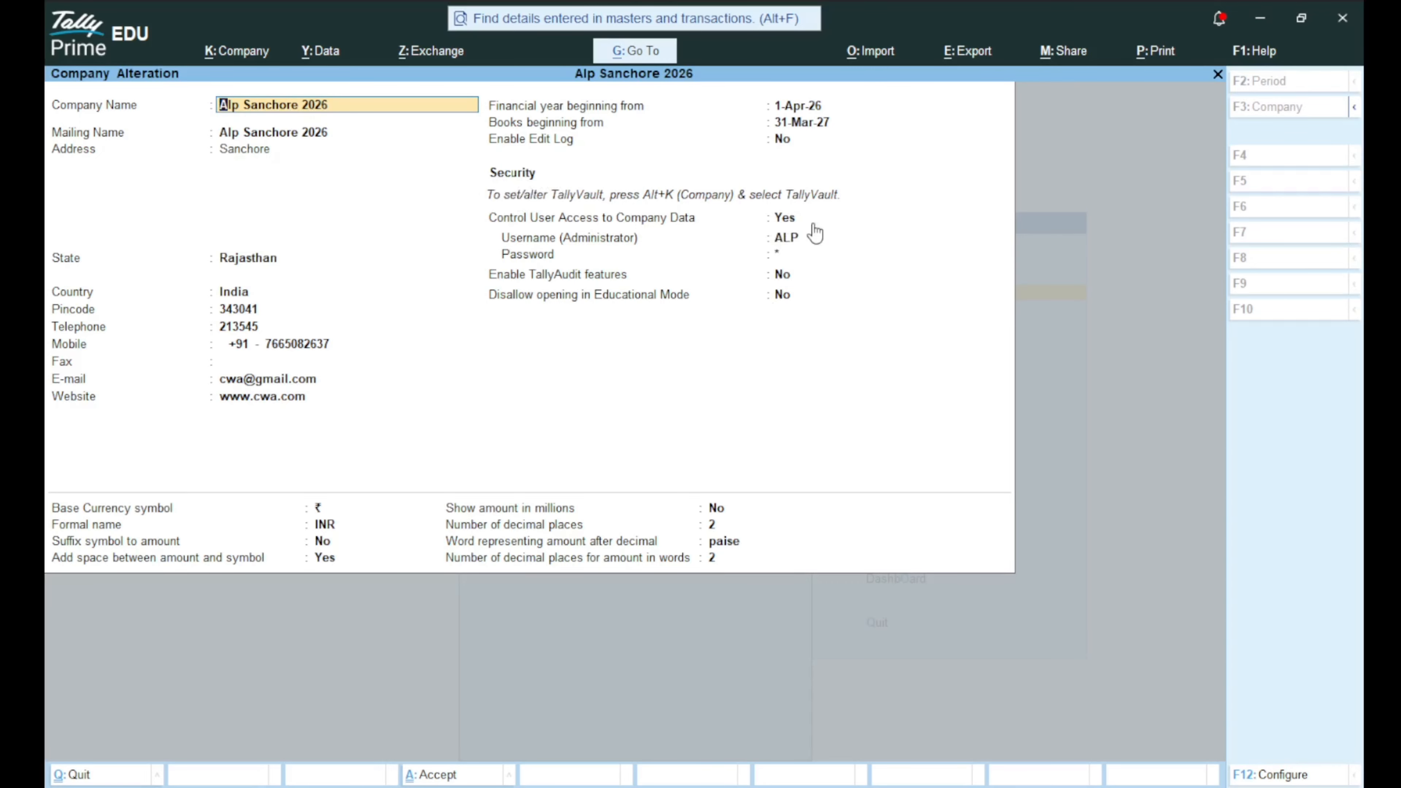
Set Control User Access to No and pass through the remaining currency fields.
{"action": "key", "text": "Return"}
{"action": "key", "text": "Return"}
{"action": "key", "text": "Return"}
{"action": "key", "text": "Return"}
{"action": "key", "text": "Return"}
{"action": "key", "text": "Return"}
{"action": "key", "text": "Return"}
{"action": "key", "text": "Return"}
{"action": "key", "text": "Return"}
{"action": "key", "text": "Return"}
{"action": "key", "text": "Return"}
{"action": "key", "text": "Return"}
{"action": "key", "text": "Return"}
{"action": "key", "text": "Return"}
{"action": "key", "text": "Return"}
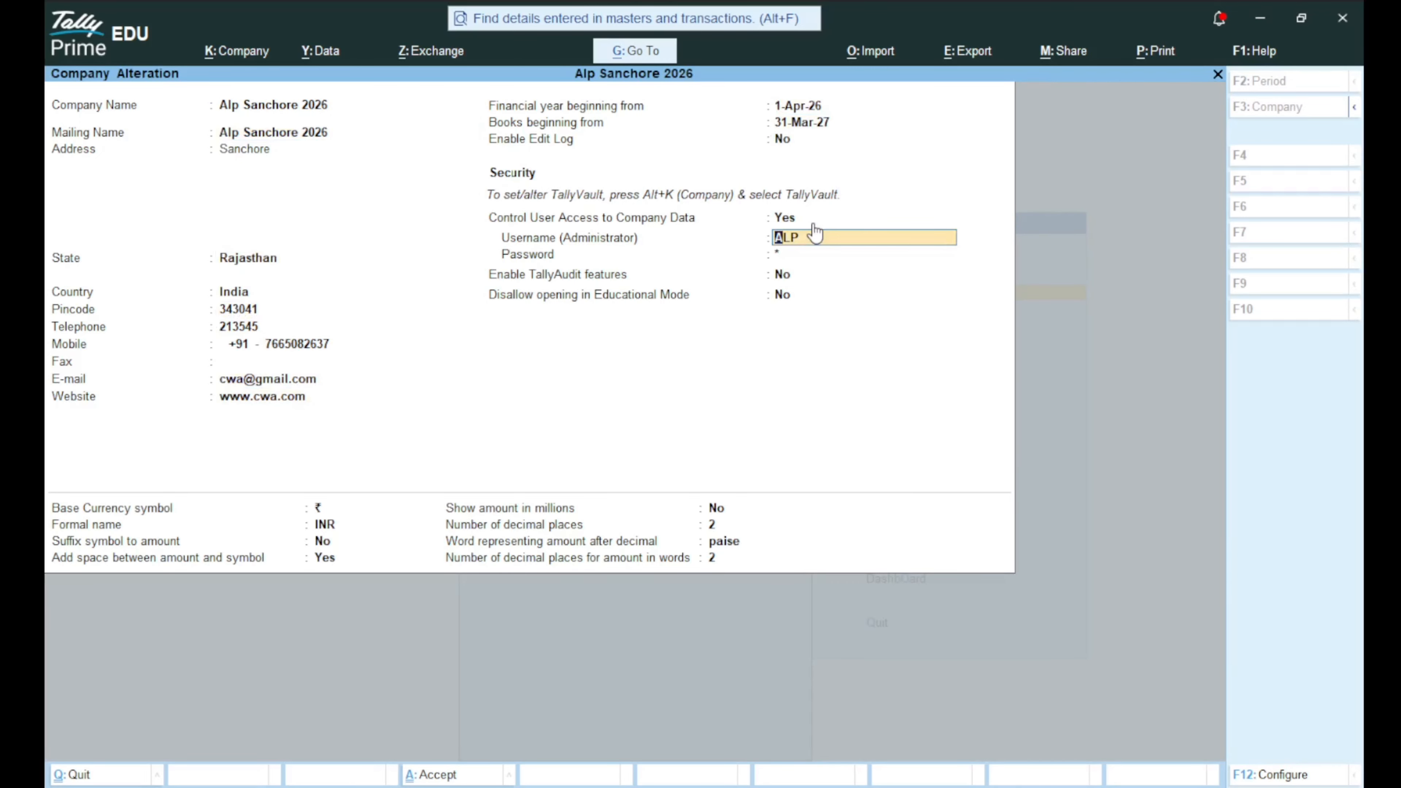
{"action": "left_click", "coordinate": [813, 224]}
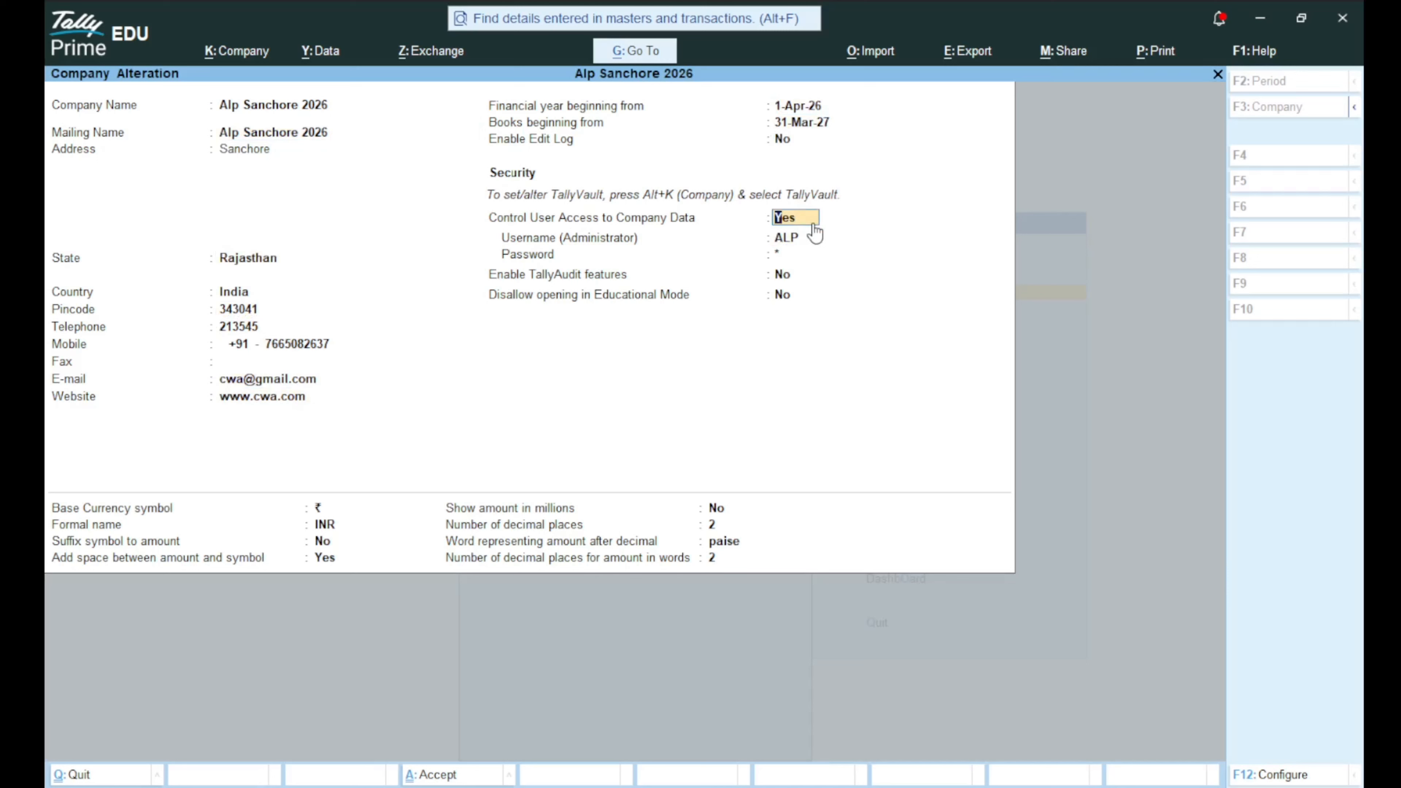
{"action": "type", "text": "N"}
{"action": "key", "text": "Return"}
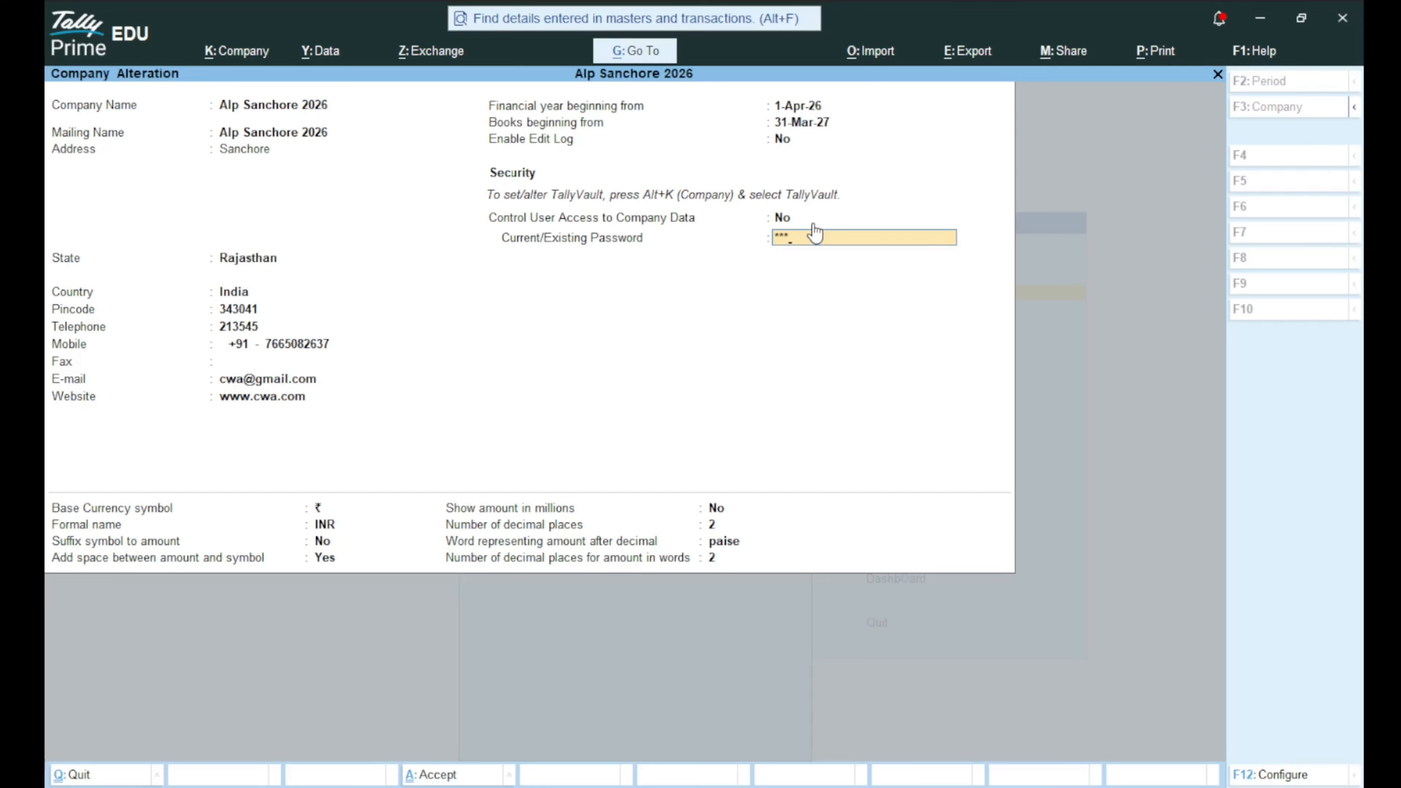
{"action": "key", "text": "Return"}
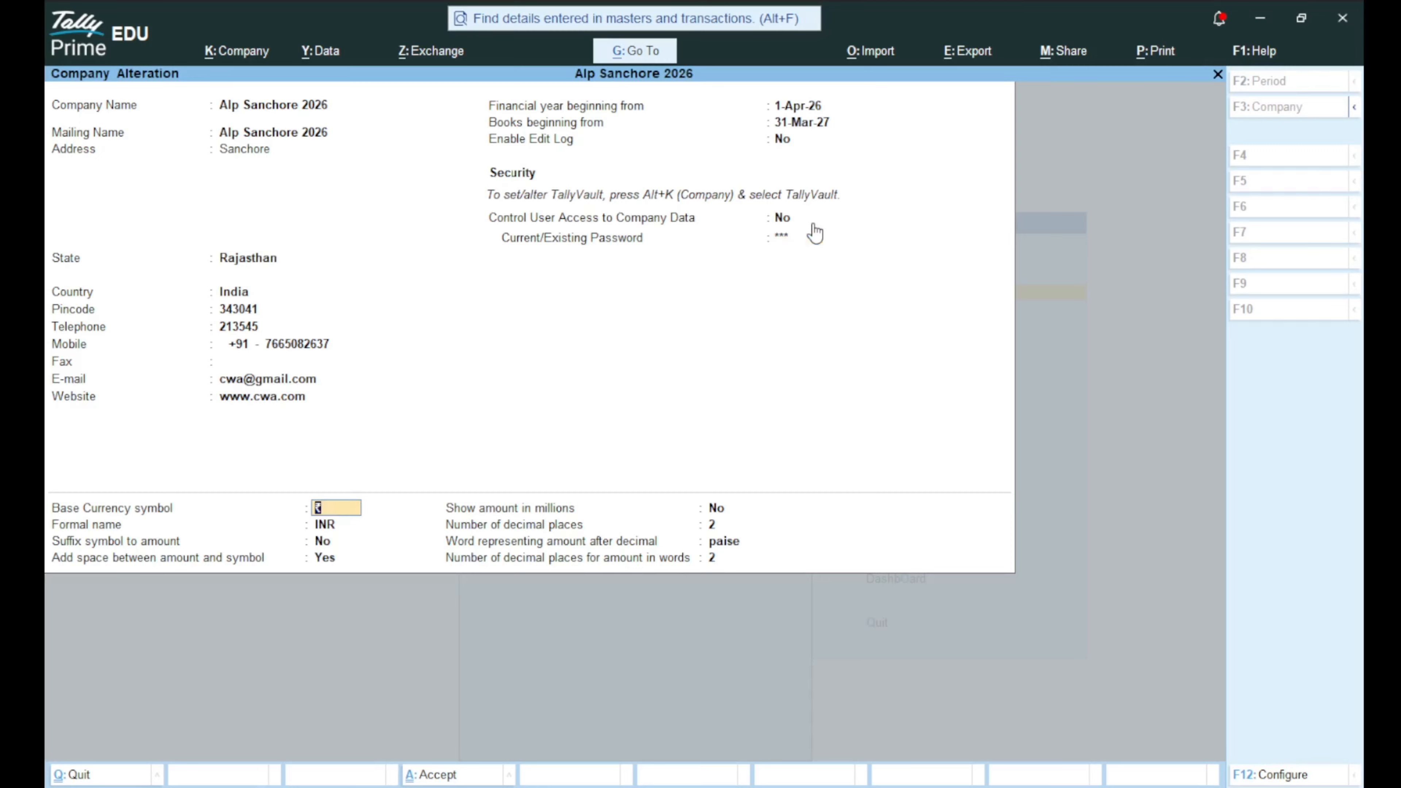
{"action": "key", "text": "Return"}
{"action": "key", "text": "Return"}
{"action": "key", "text": "Return"}
{"action": "key", "text": "Return"}
{"action": "key", "text": "Return"}
{"action": "key", "text": "Return"}
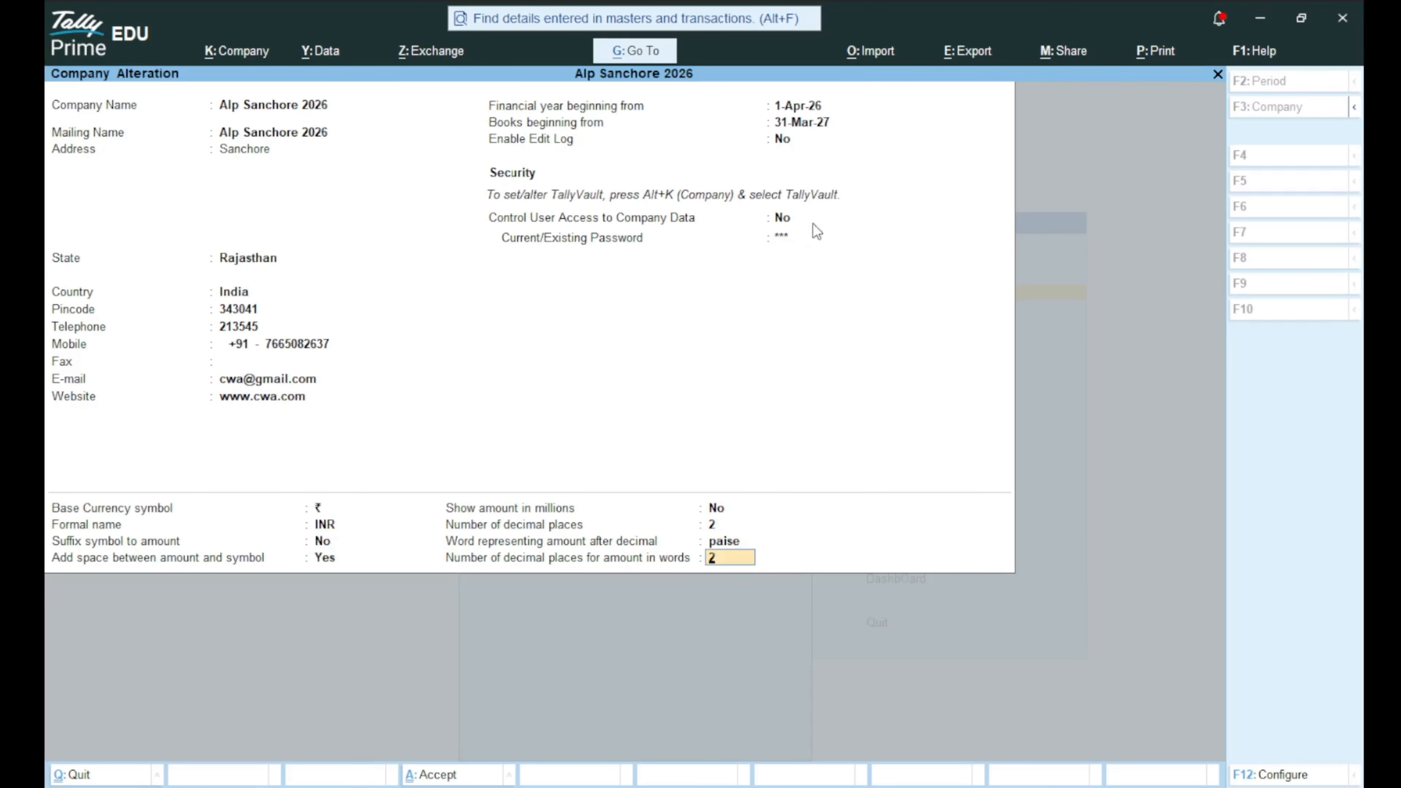
{"action": "key", "text": "Return"}
{"action": "key", "text": "Return"}
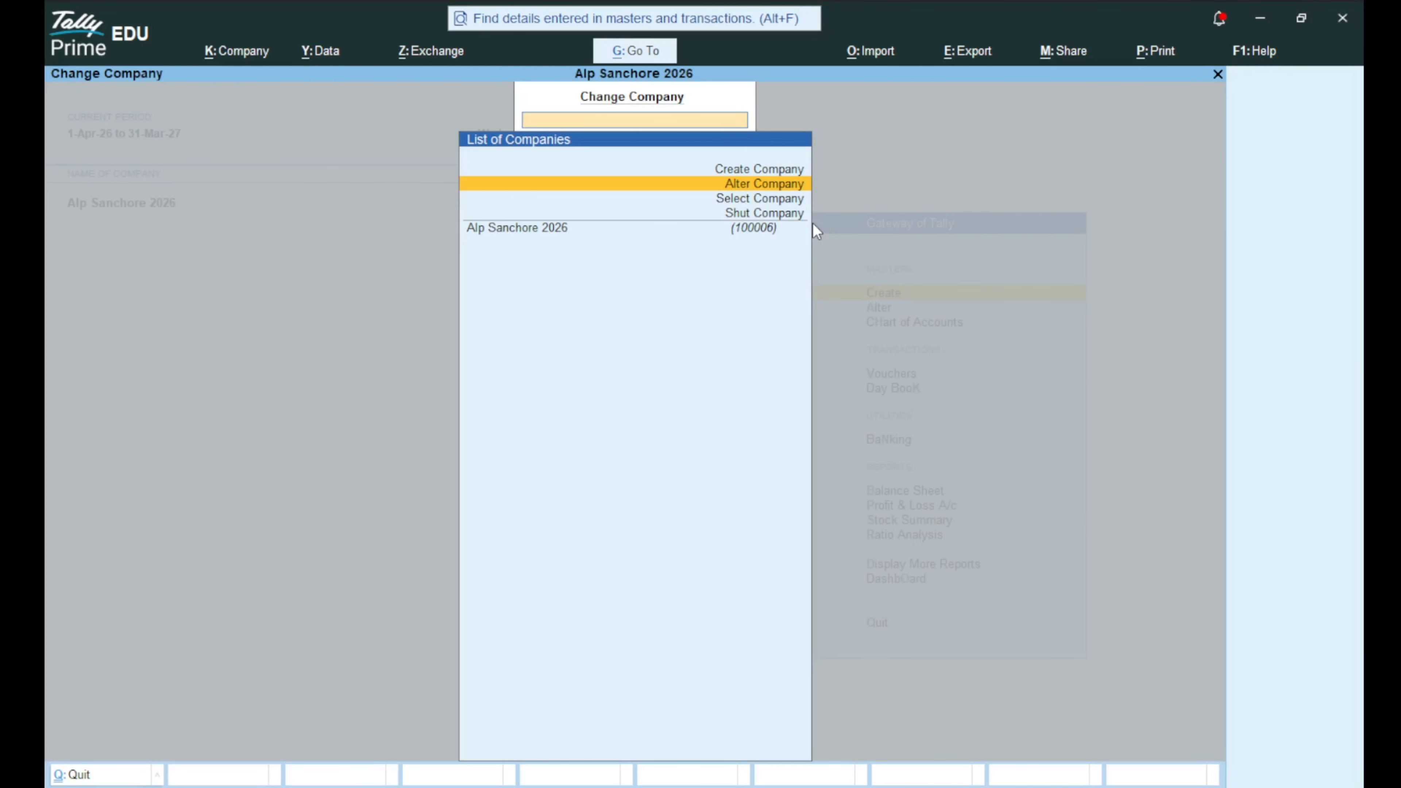
Shut Alp Sanchore 2026 and reload it from the Select Company list.
{"action": "key", "text": "Down"}
{"action": "key", "text": "Down"}
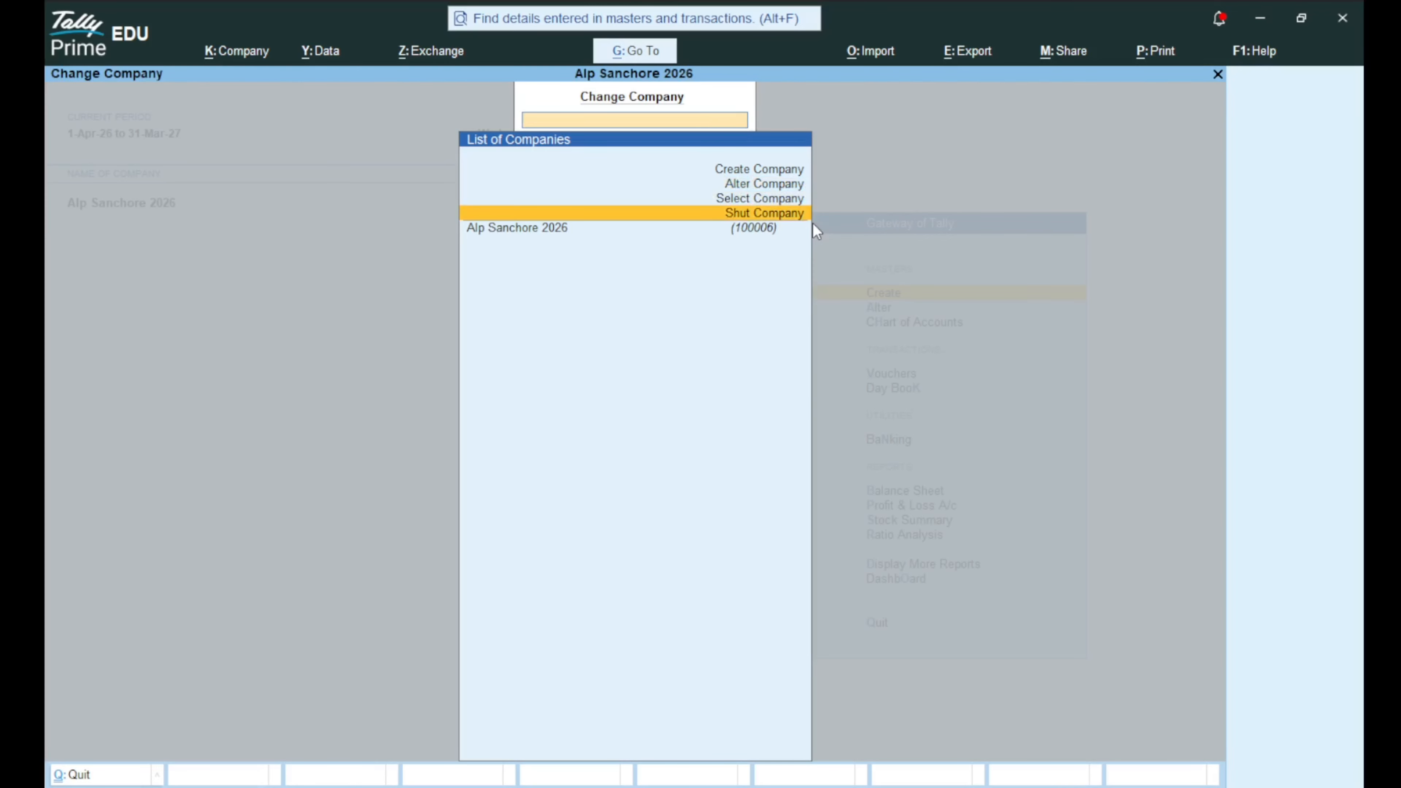
{"action": "key", "text": "Return"}
{"action": "key", "text": "Return"}
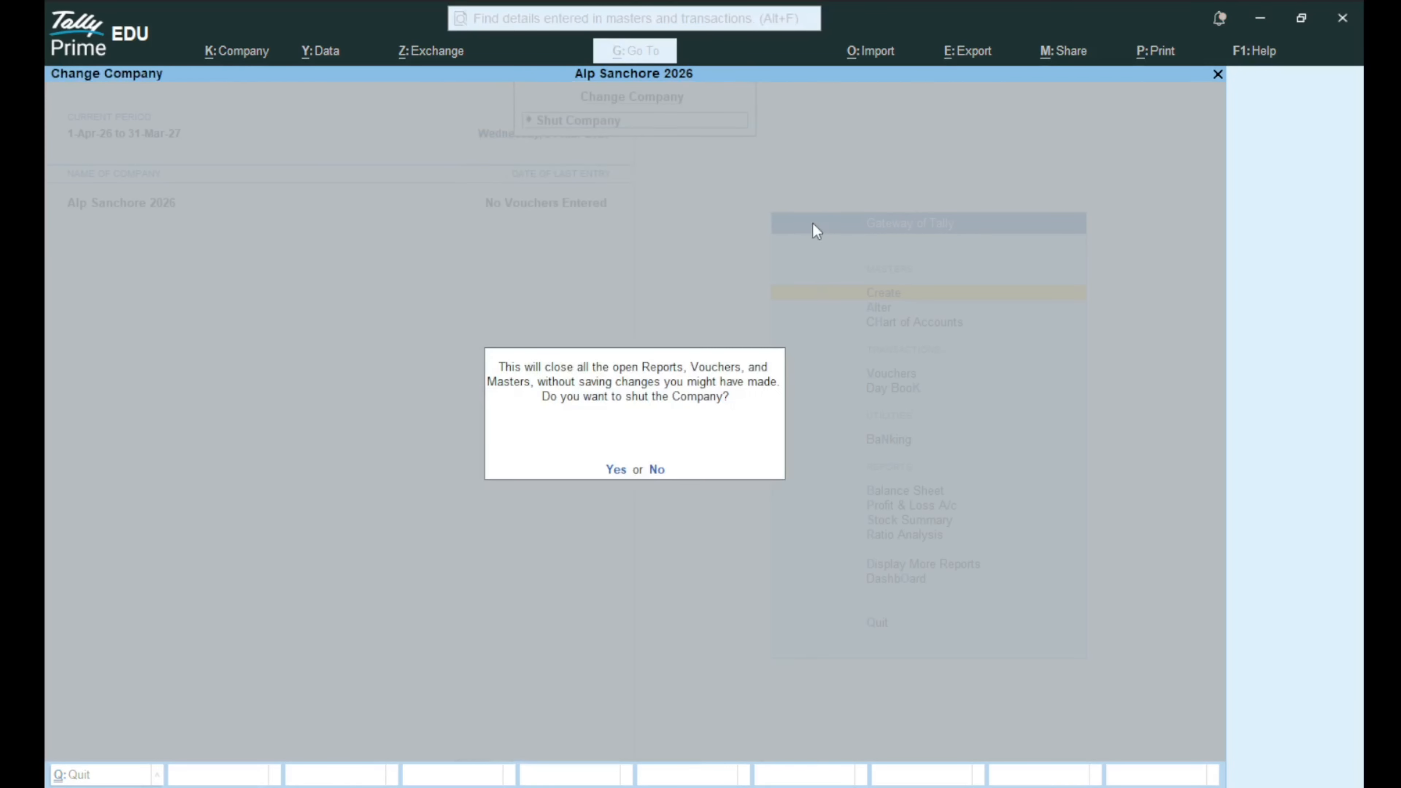
{"action": "key", "text": "Return"}
{"action": "key", "text": "Down"}
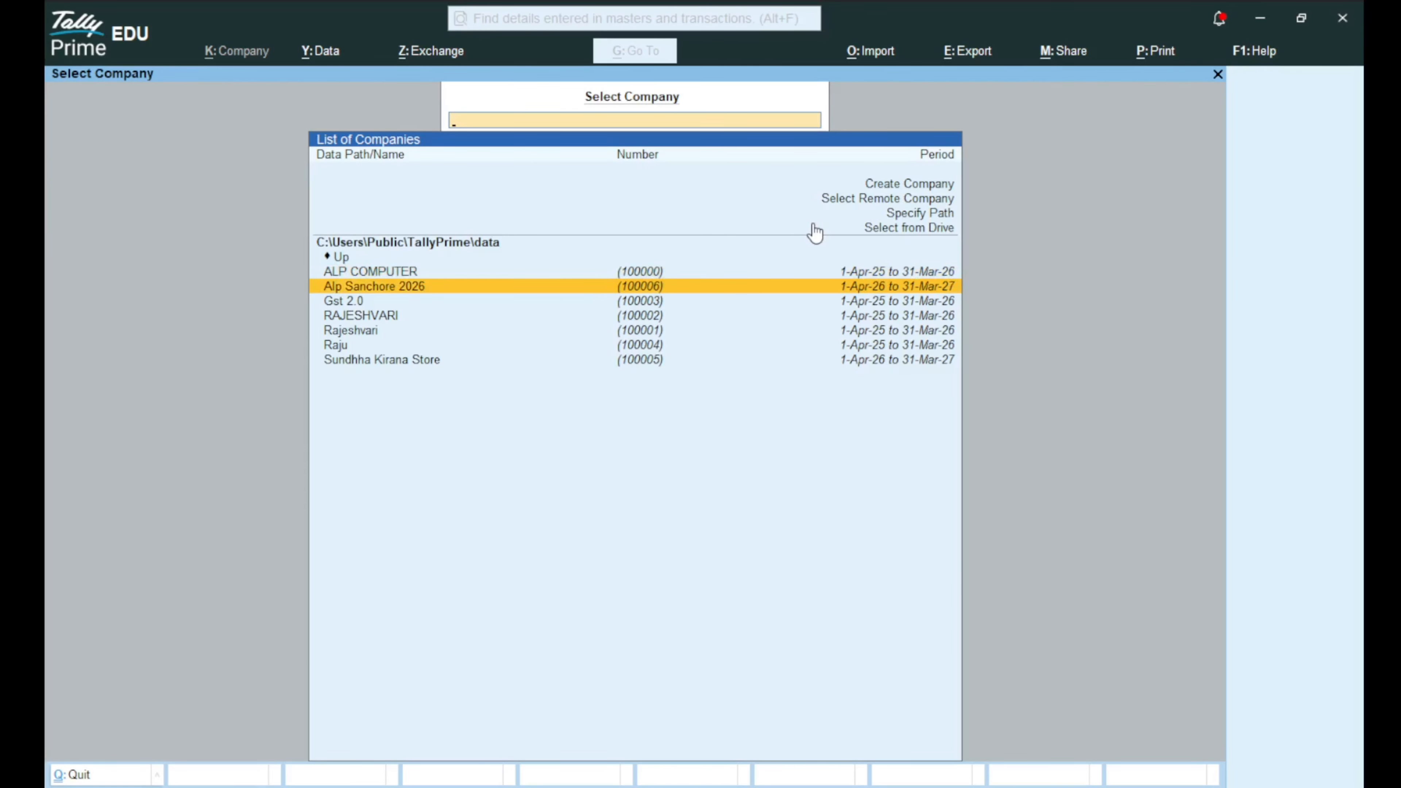
{"action": "key", "text": "Return"}
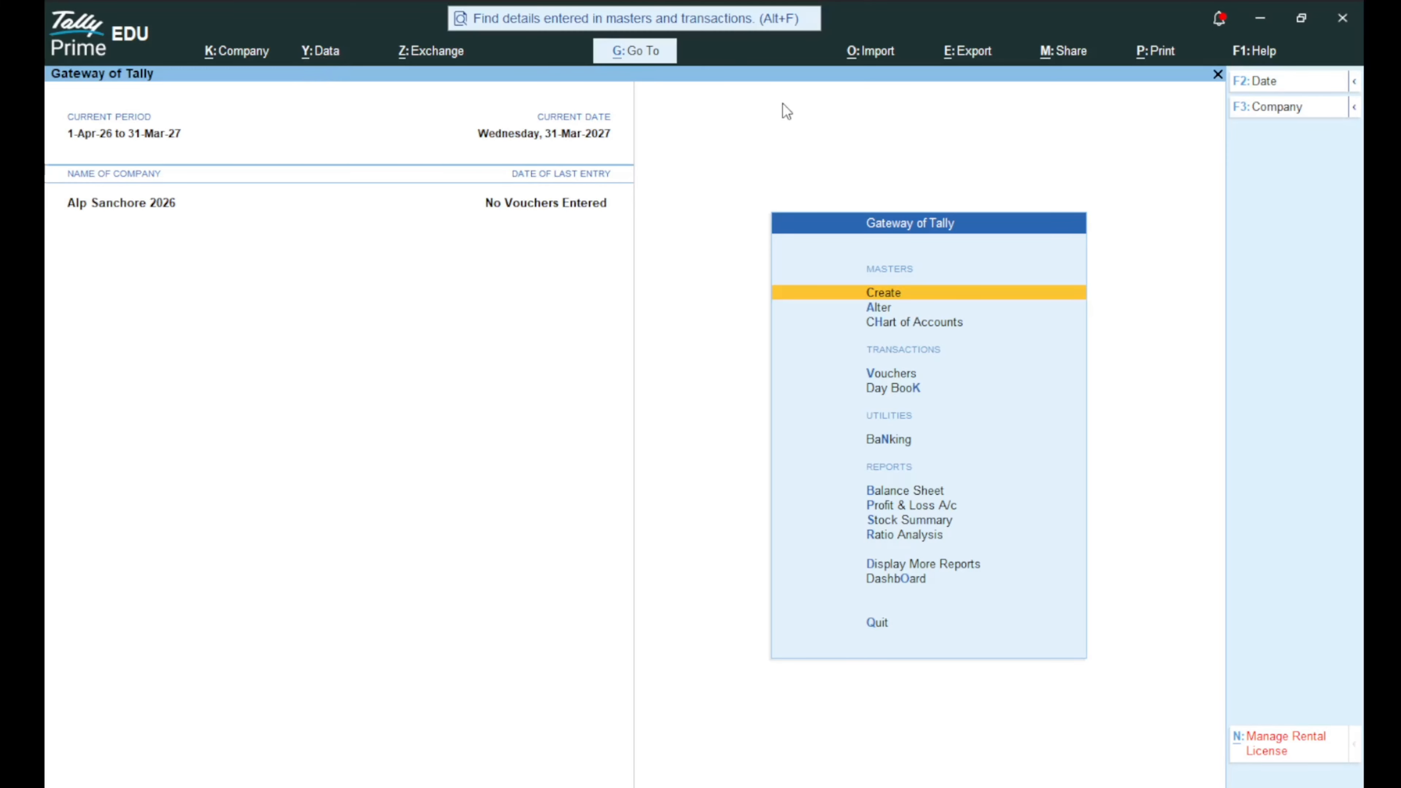
Open Data > Backup & Restore > Backup and go to the backup data path.
{"action": "key", "text": "alt+y"}
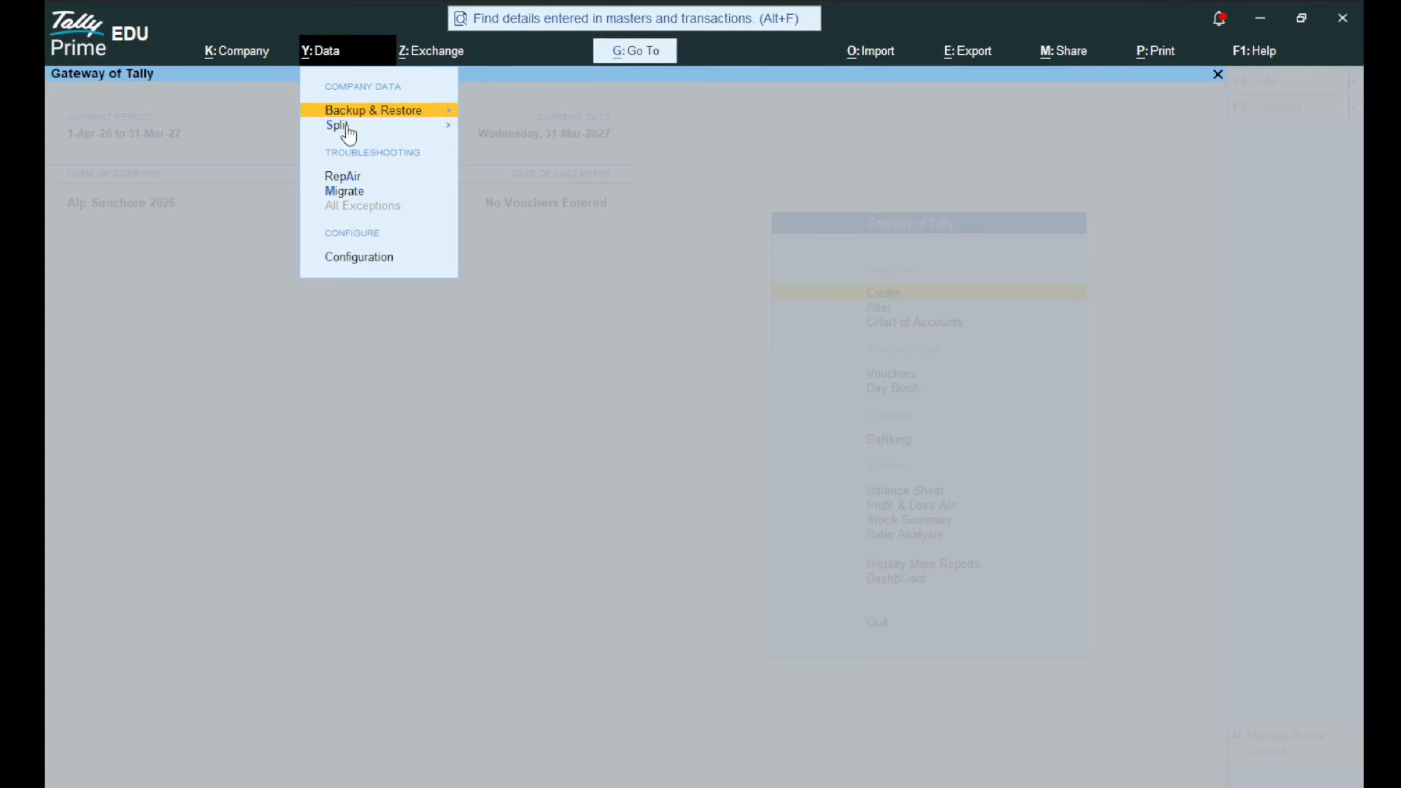
{"action": "key", "text": "Return"}
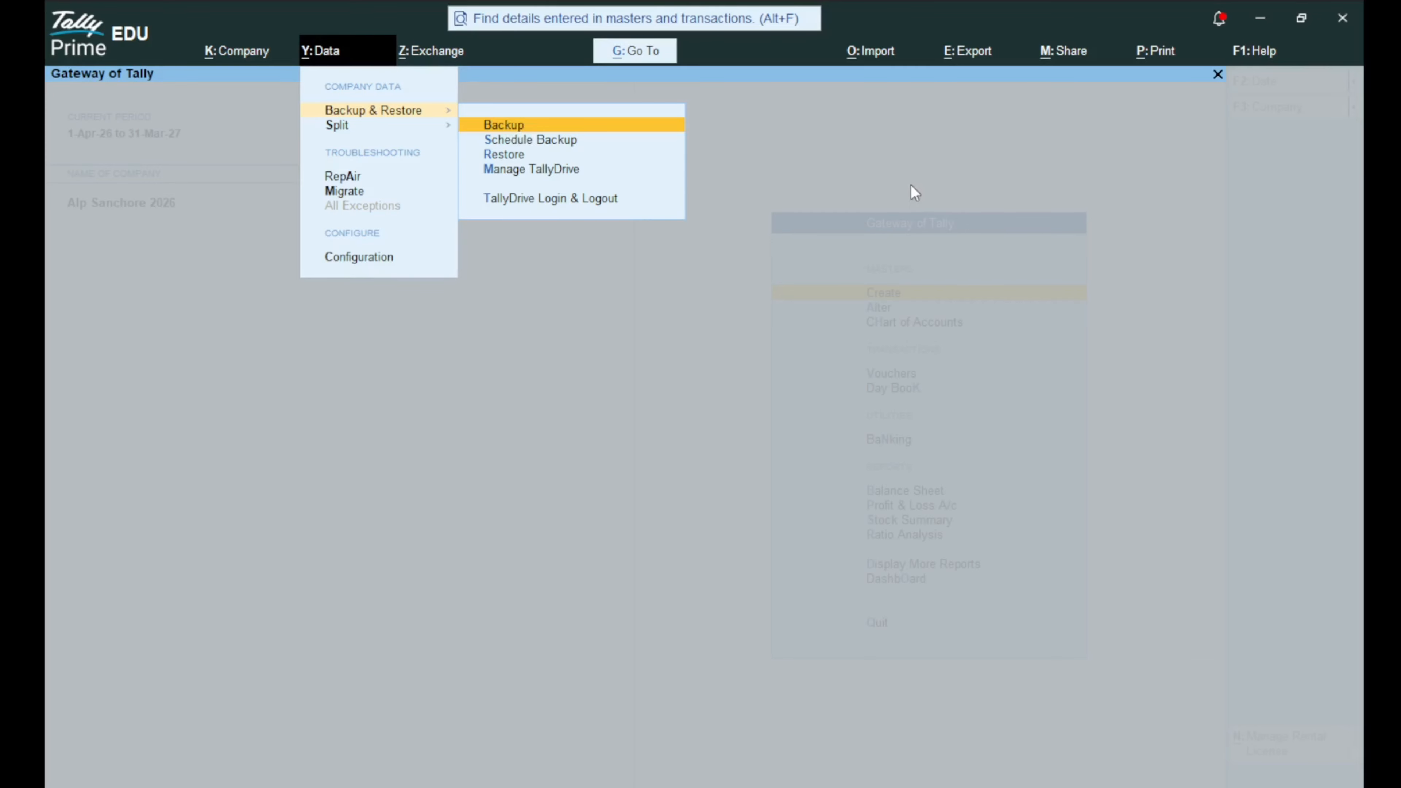
{"action": "key", "text": "Return"}
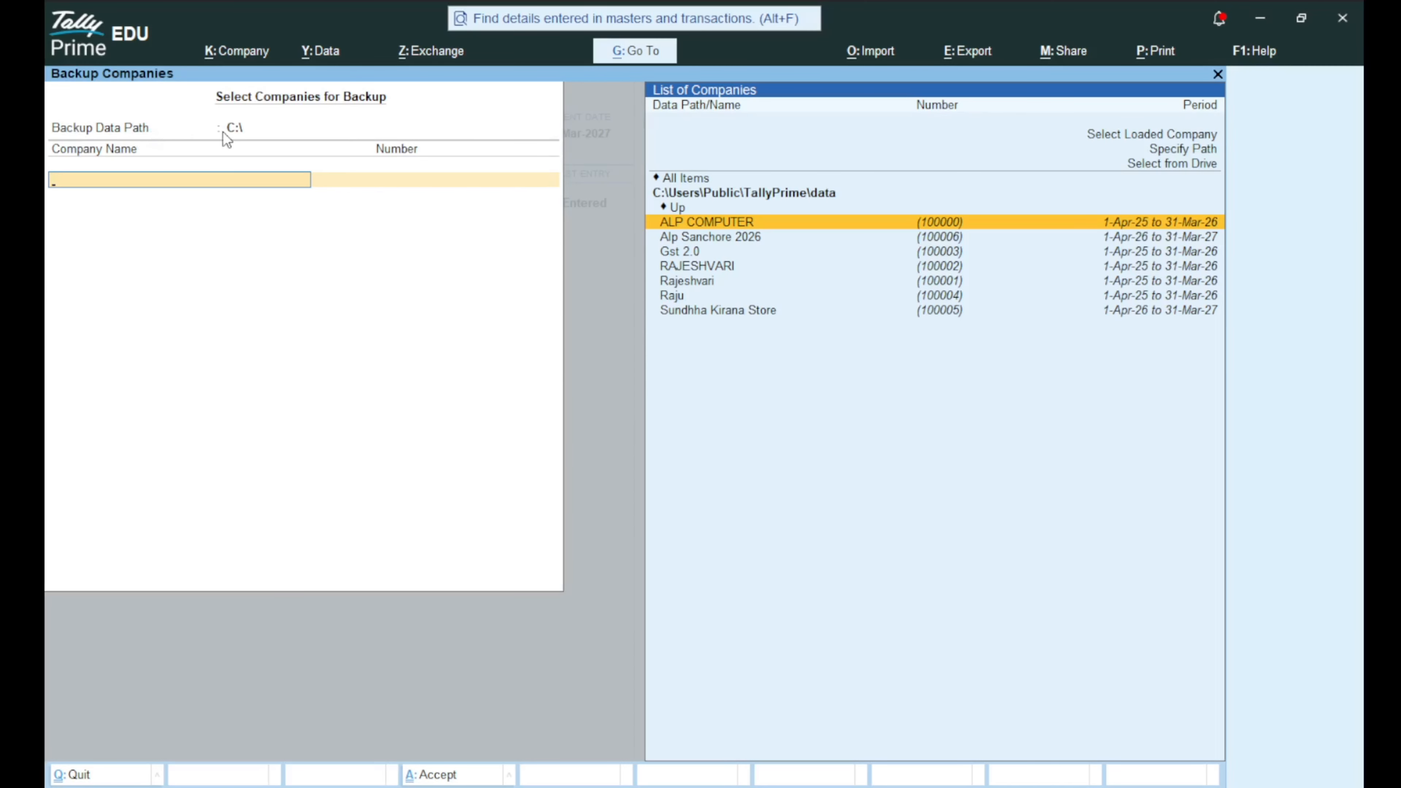
{"action": "key", "text": "BackSpace"}
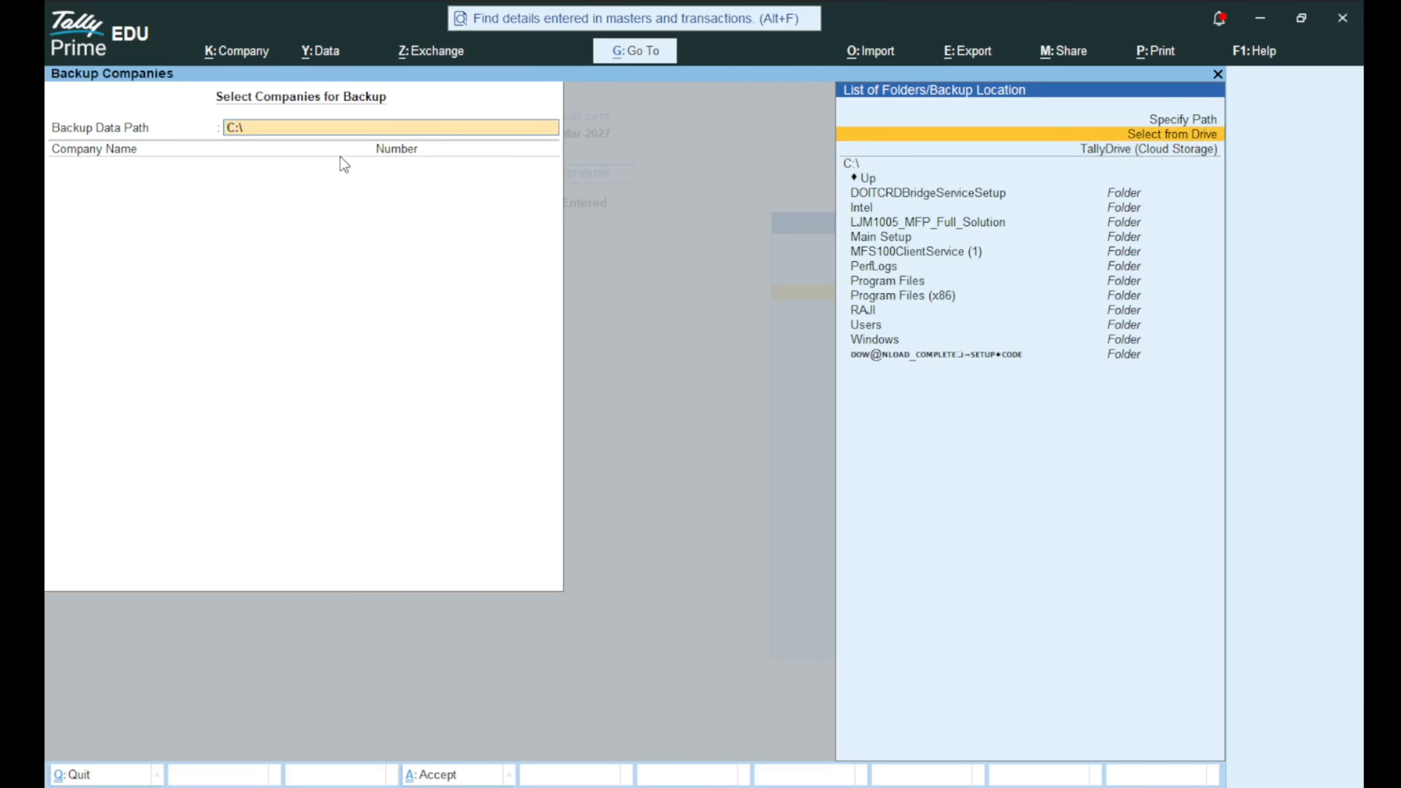
Clear the backup data path, browse the C:\ folders, and choose Specify Path.
{"action": "key", "text": "BackSpace"}
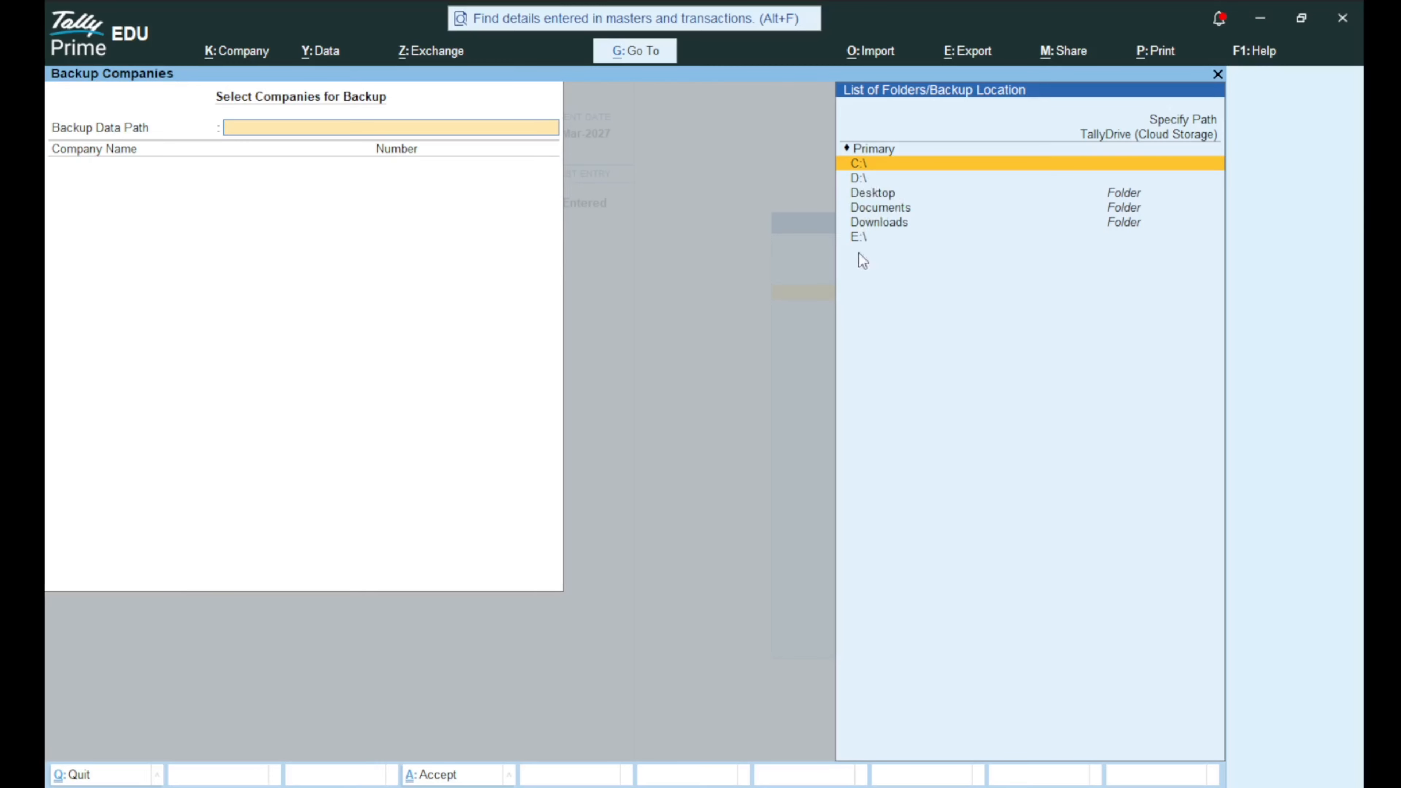
{"action": "left_click", "coordinate": [921, 174]}
{"action": "key", "text": "Down"}
{"action": "key", "text": "Down"}
{"action": "key", "text": "Down"}
{"action": "key", "text": "Down"}
{"action": "key", "text": "Down"}
{"action": "key", "text": "Down"}
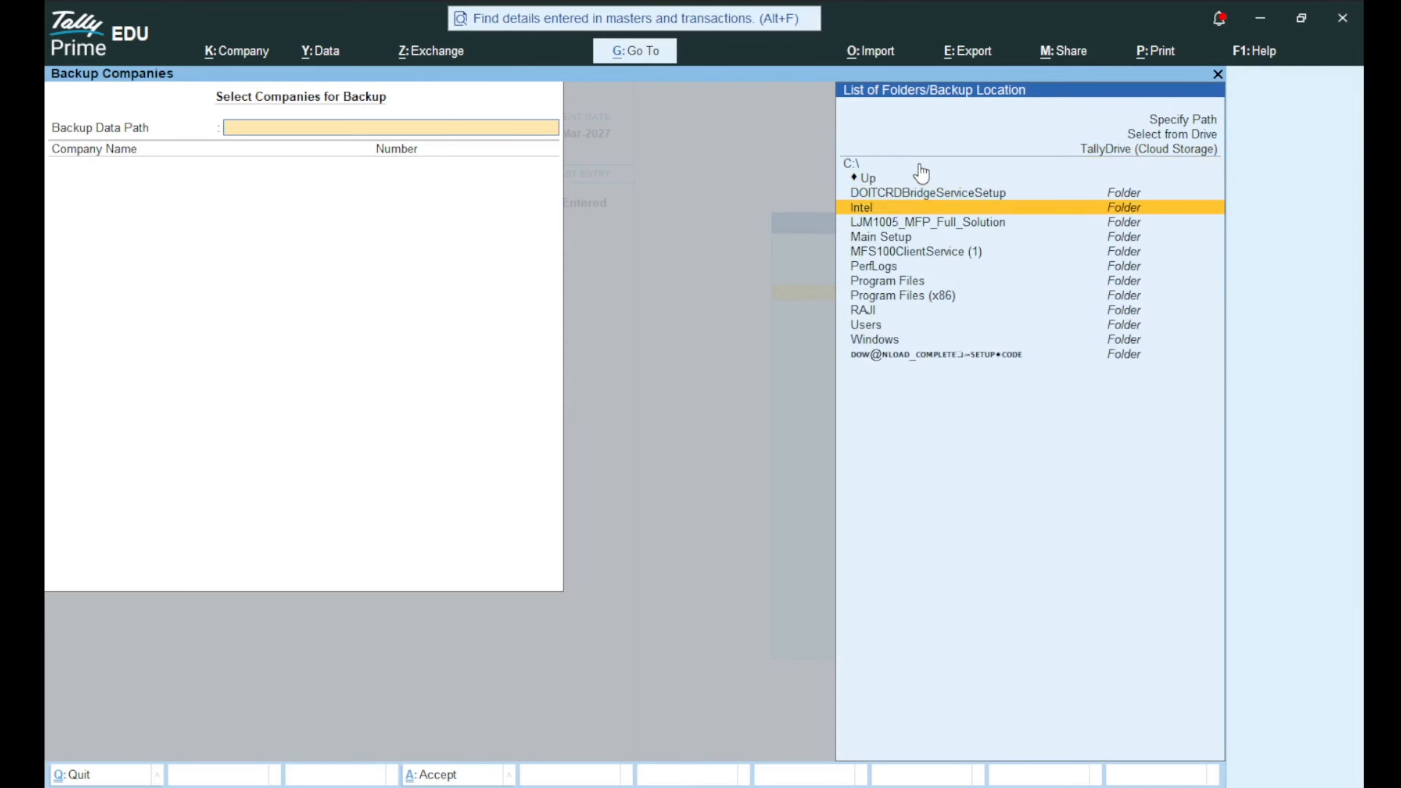
{"action": "key", "text": "End"}
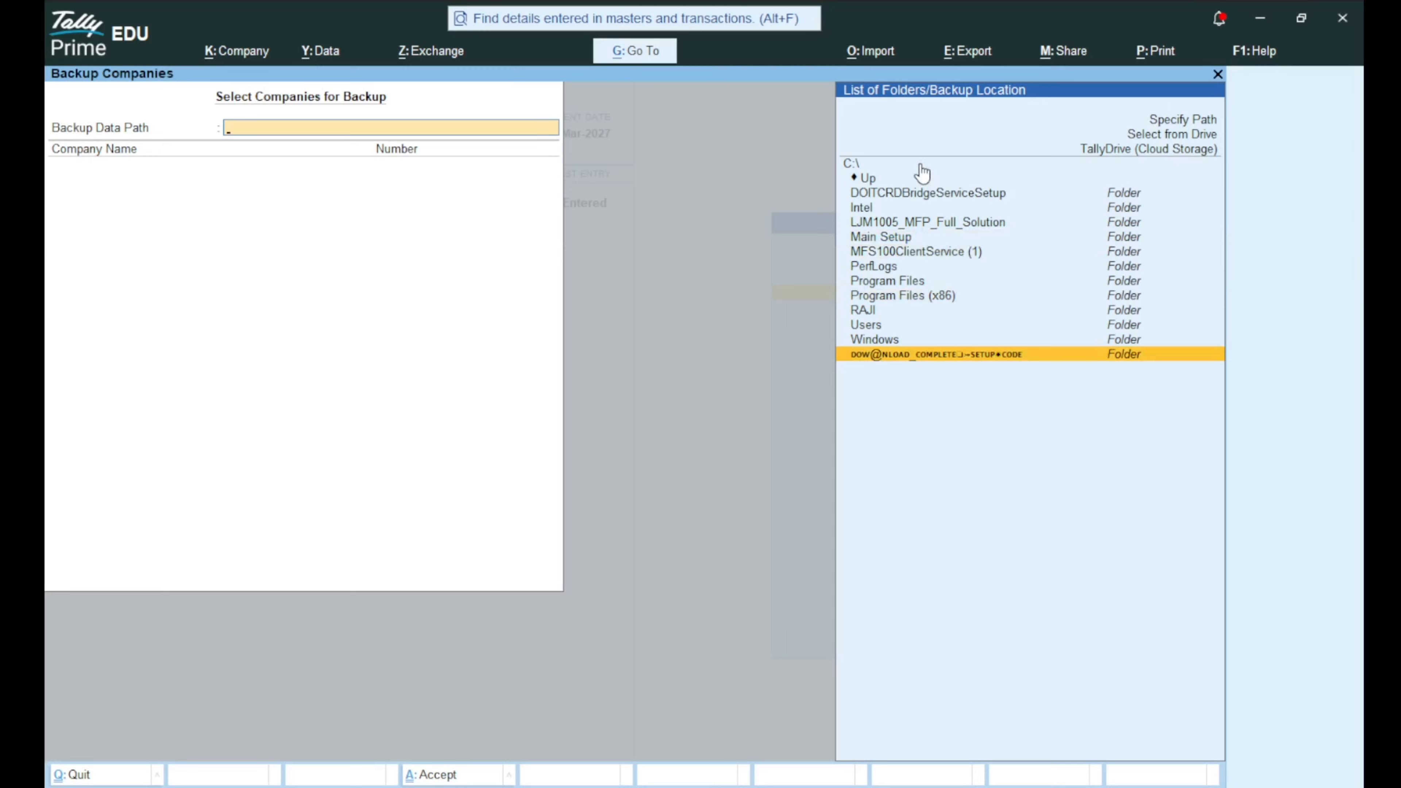
{"action": "key", "text": "Up"}
{"action": "key", "text": "Up"}
{"action": "key", "text": "Up"}
{"action": "key", "text": "Up"}
{"action": "key", "text": "Up"}
{"action": "key", "text": "Up"}
{"action": "key", "text": "Up"}
{"action": "key", "text": "Up"}
{"action": "key", "text": "Up"}
{"action": "key", "text": "Up"}
{"action": "key", "text": "Up"}
{"action": "key", "text": "Up"}
{"action": "key", "text": "Up"}
{"action": "key", "text": "Up"}
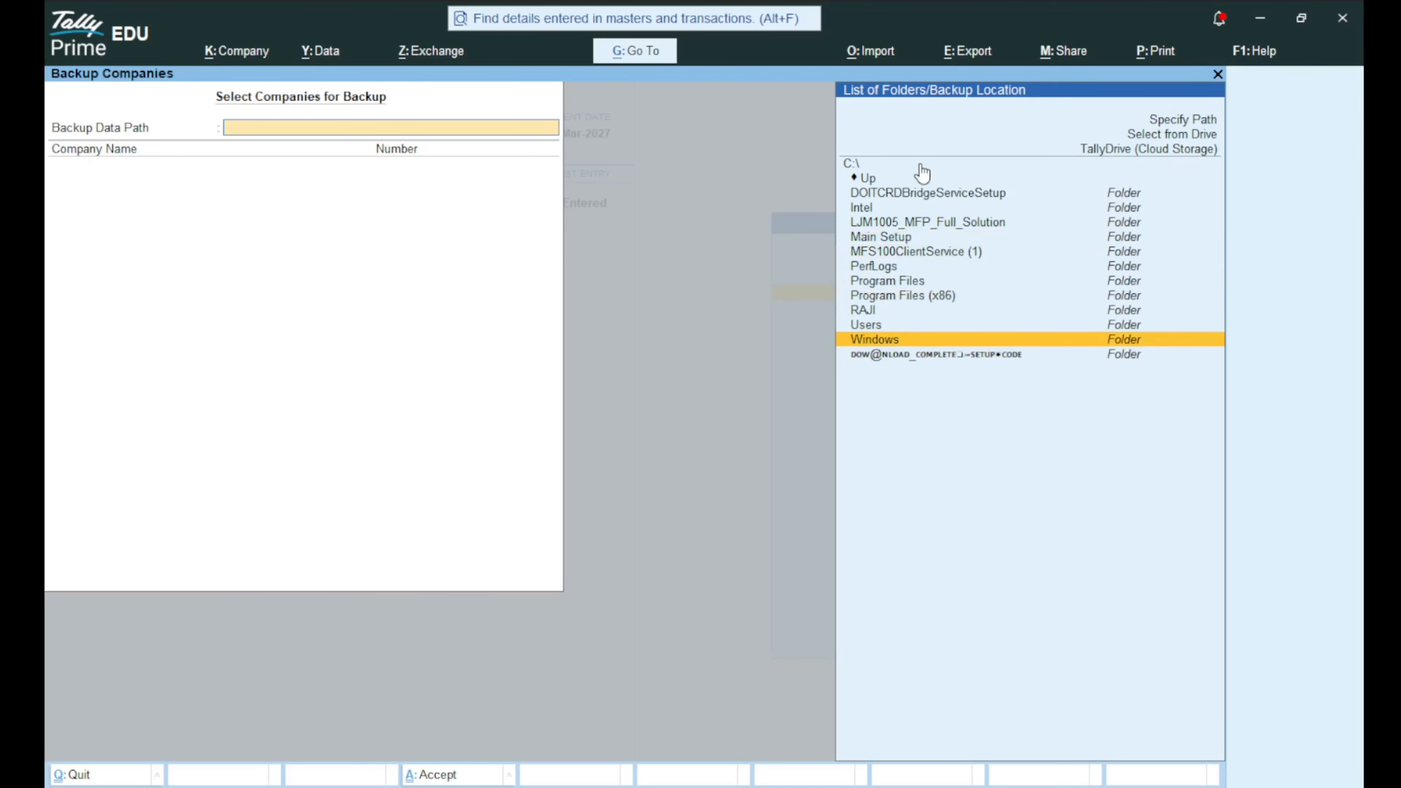
{"action": "key", "text": "Up"}
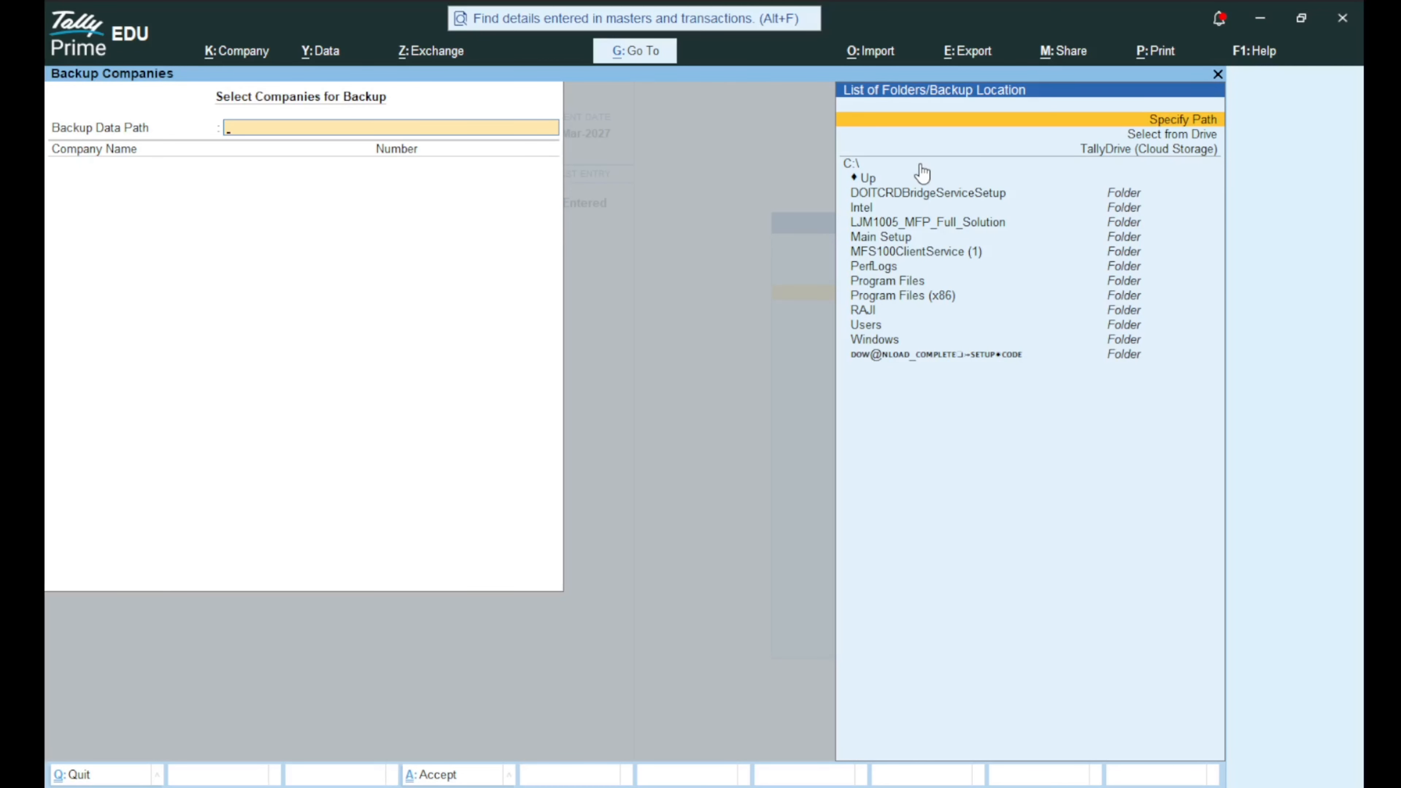
{"action": "key", "text": "Return"}
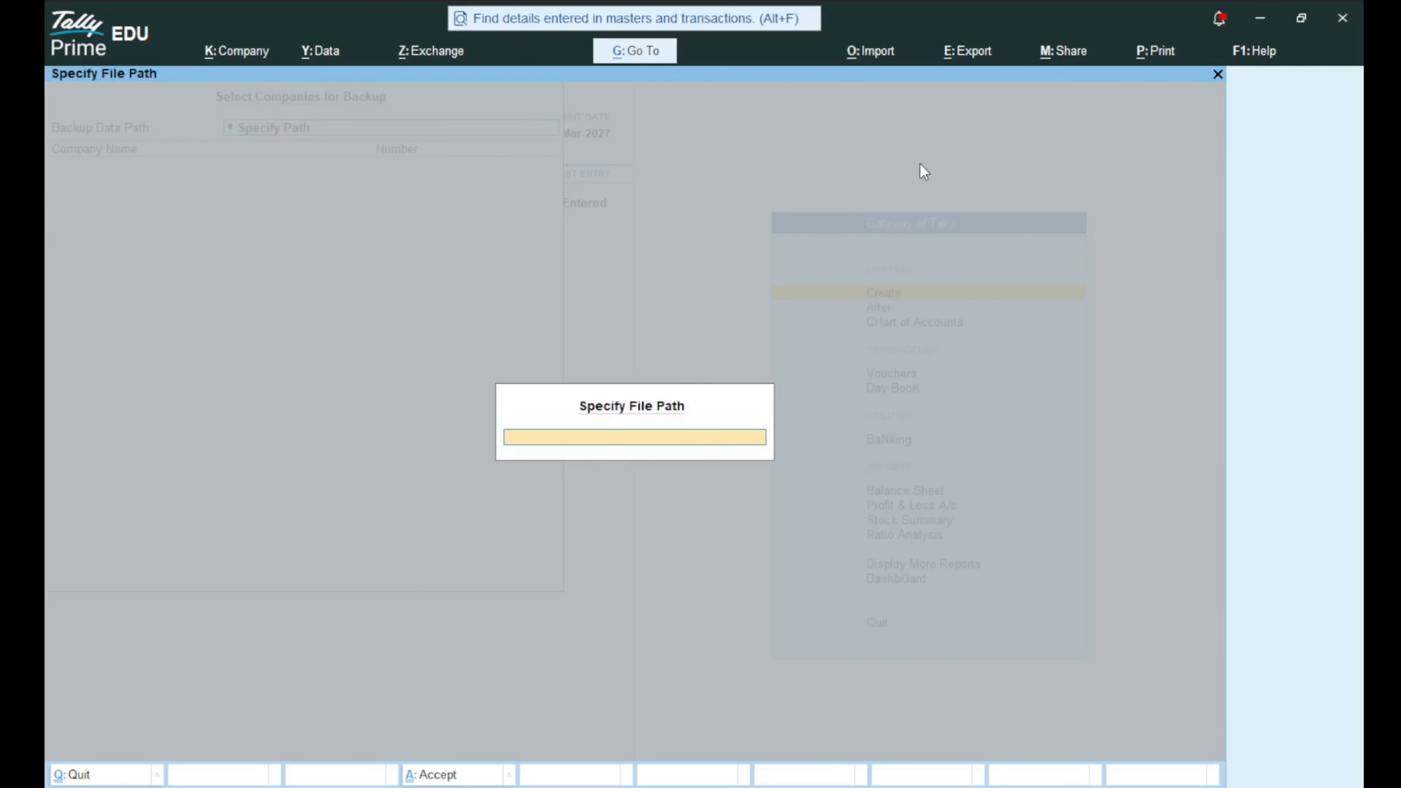
Enter C:\SANJU 2036 as the path, confirm creating the folder, and select it.
{"action": "type", "text": "C"}
{"action": "type", "text": "SANJU 2036"}
{"action": "key", "text": "Return"}
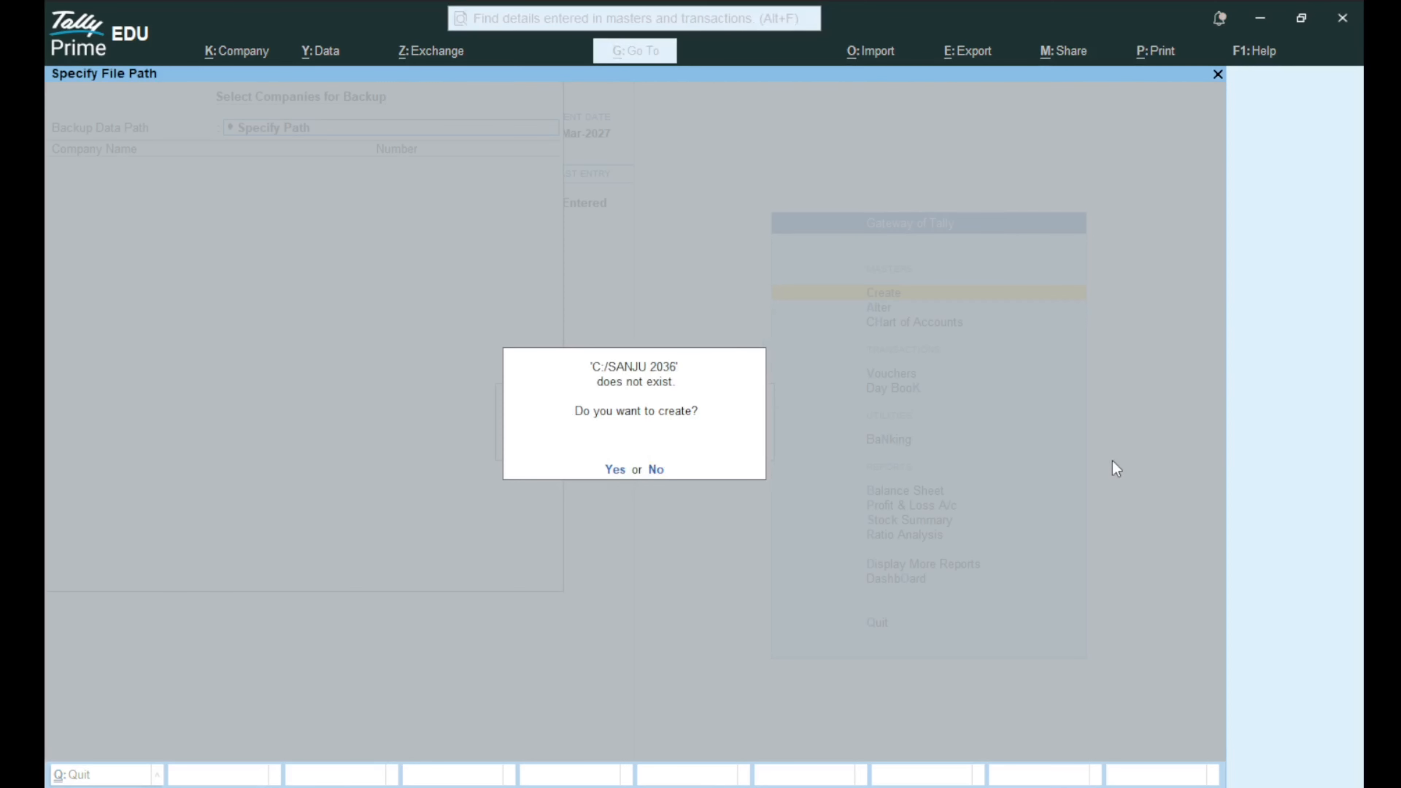
{"action": "key", "text": "y"}
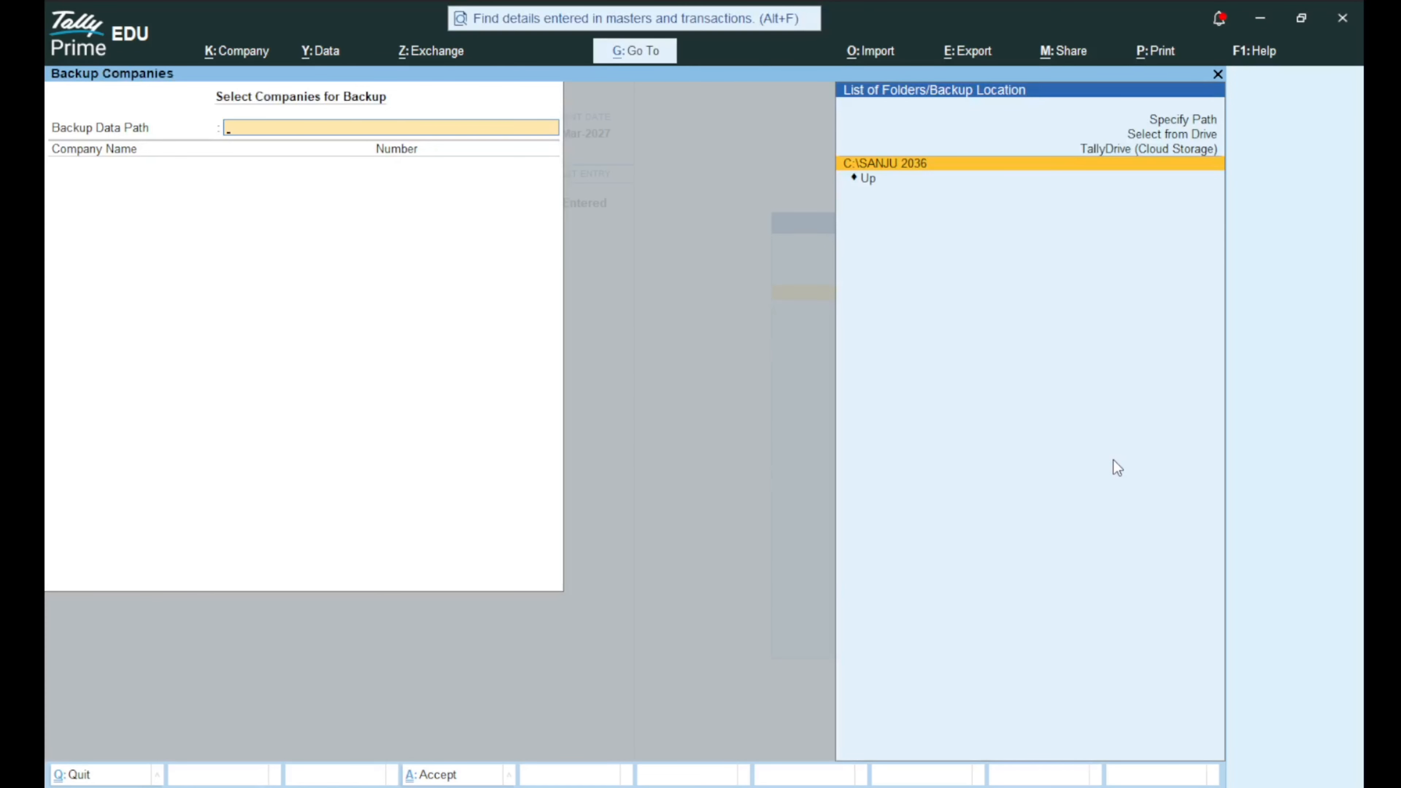
{"action": "left_click", "coordinate": [904, 164]}
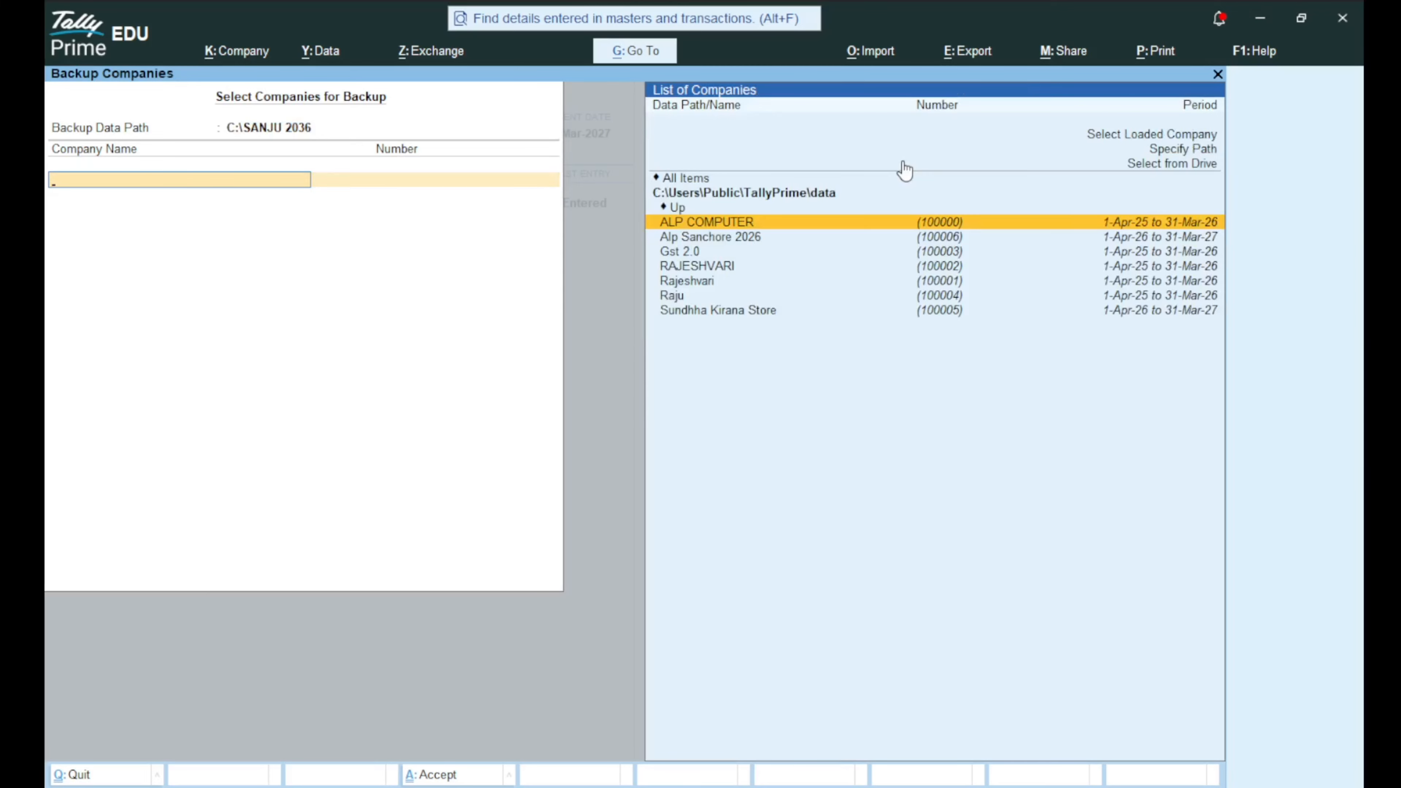
Select Alp Sanchore 2026 for backup, end the list, and accept the backup.
{"action": "key", "text": "Down"}
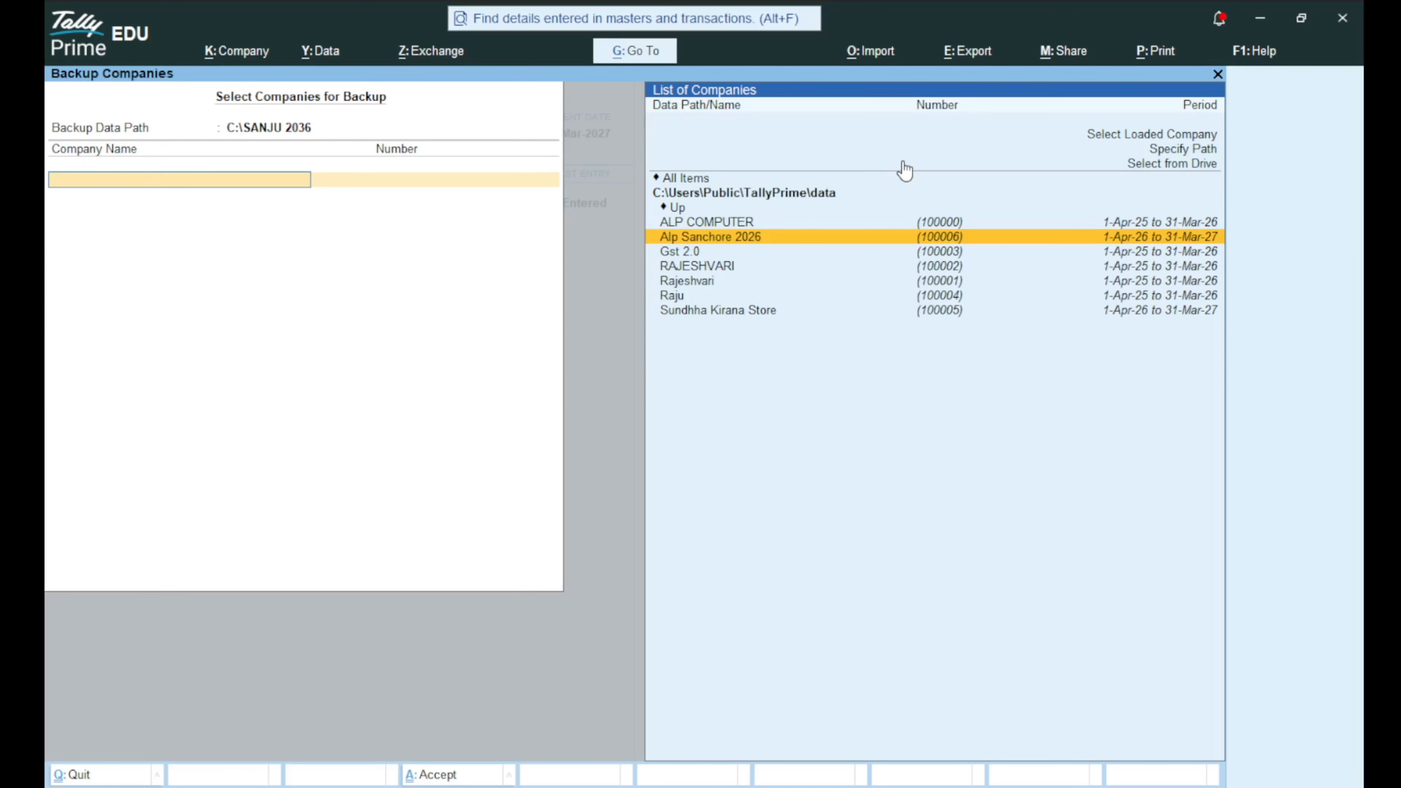
{"action": "key", "text": "Return"}
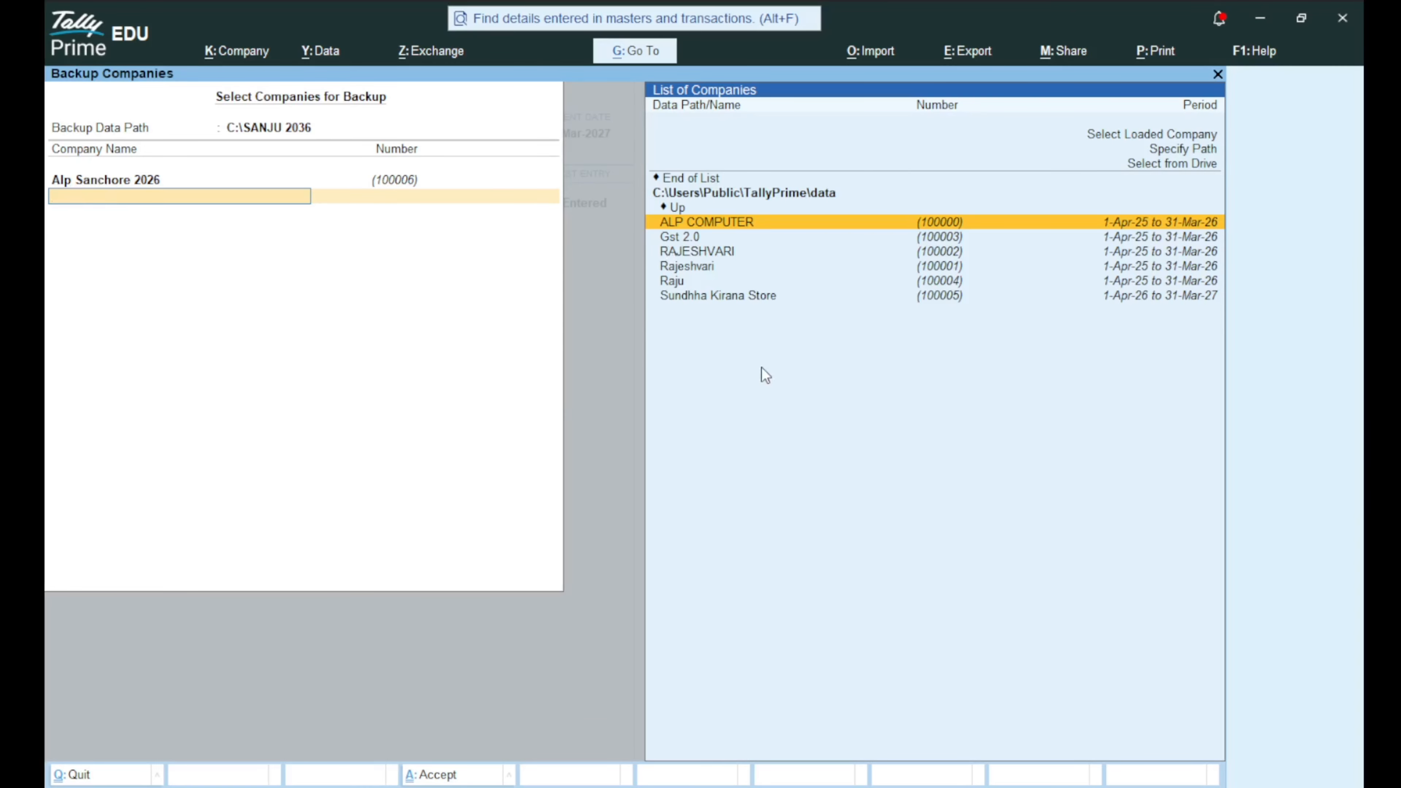
{"action": "key", "text": "Up"}
{"action": "key", "text": "Up"}
{"action": "key", "text": "Up"}
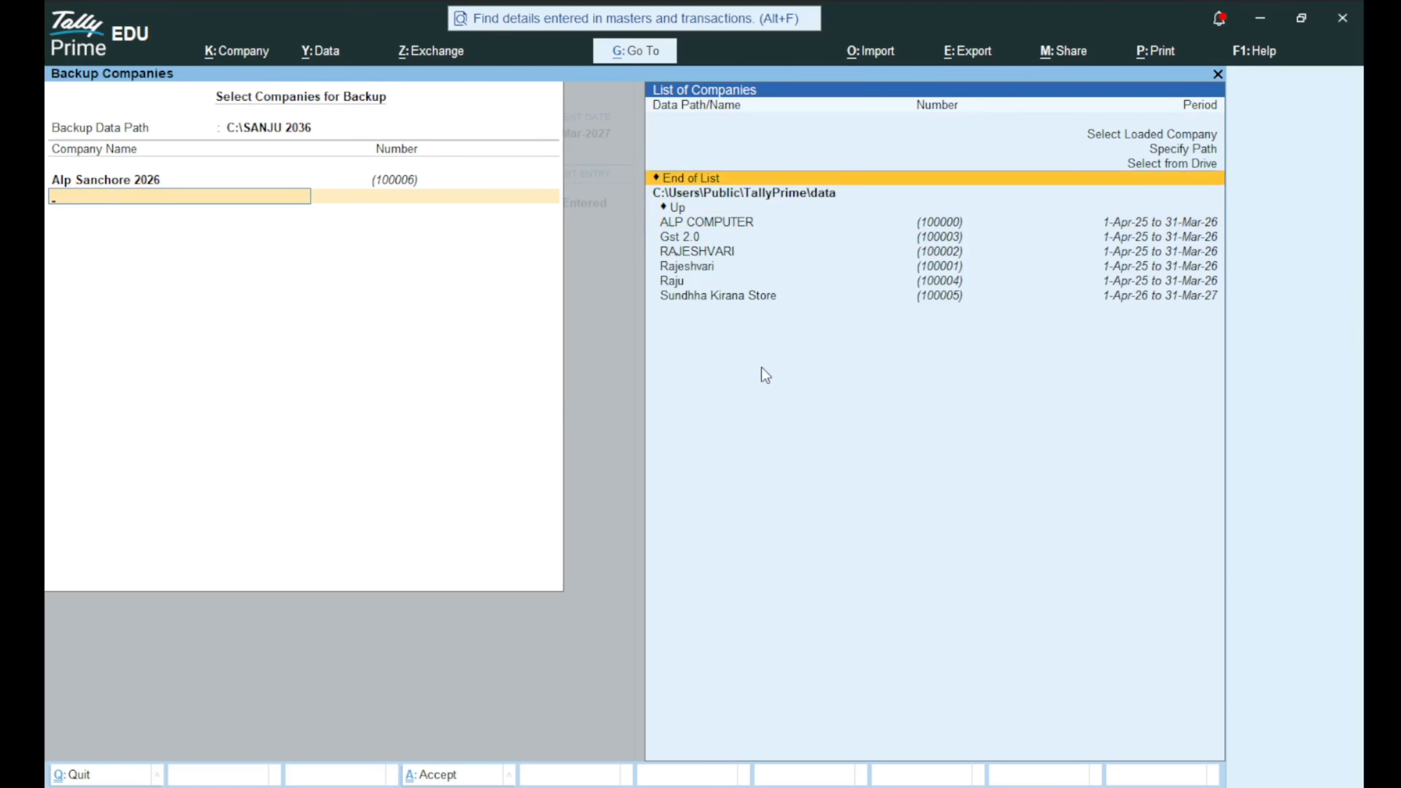
{"action": "key", "text": "Return"}
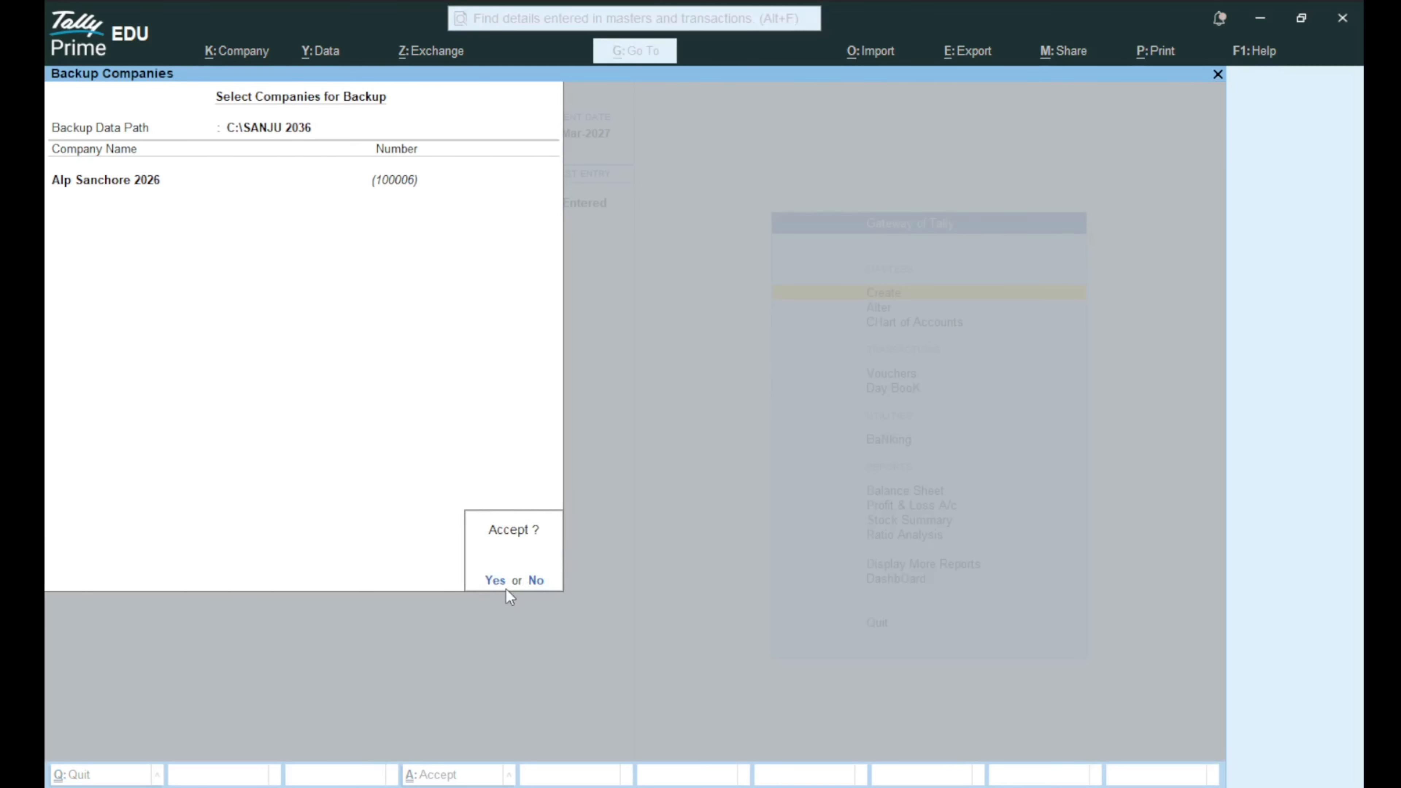
{"action": "key", "text": "Return"}
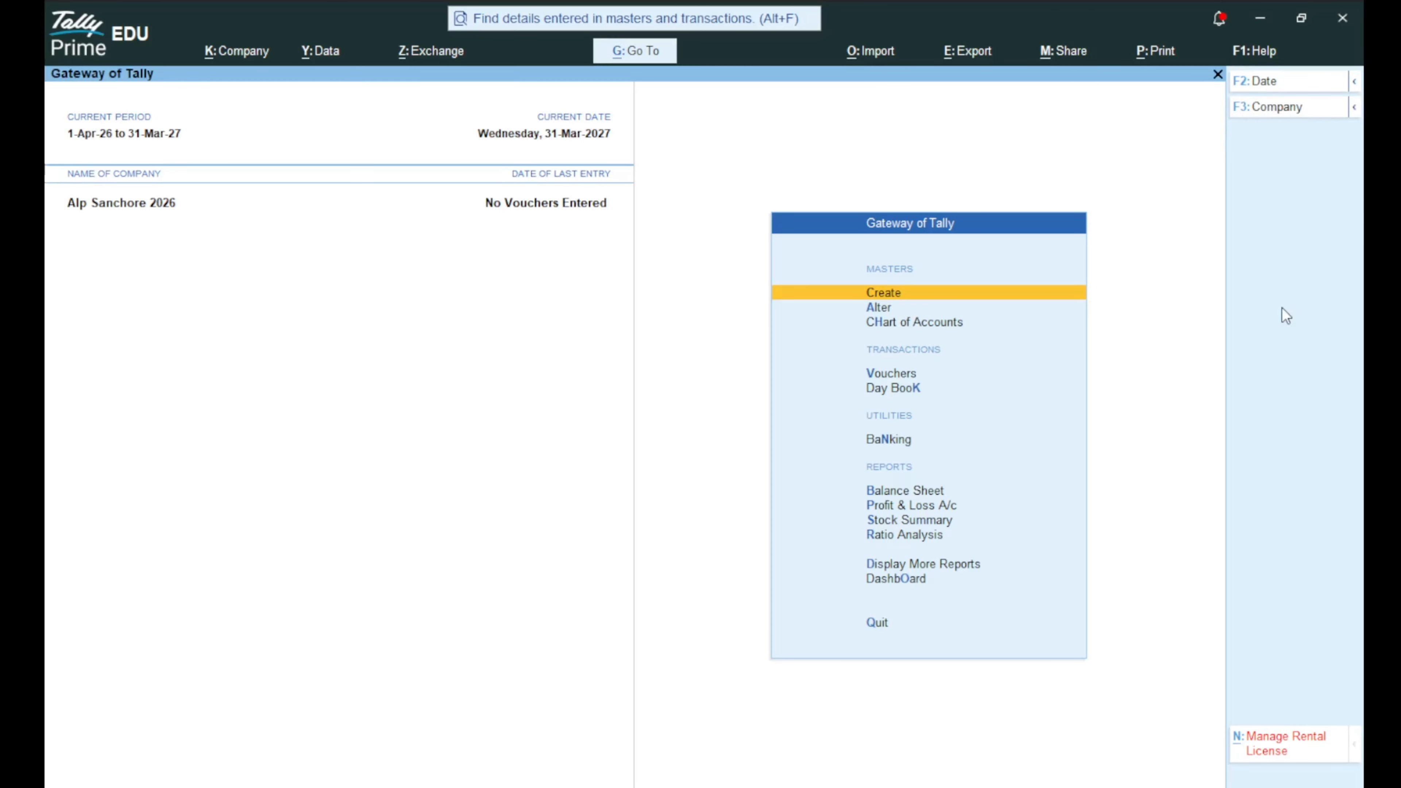
Open Alp Sanchore 2026 in Company Alteration and delete it with Alt+D, confirming Yes.
{"action": "key", "text": "F3"}
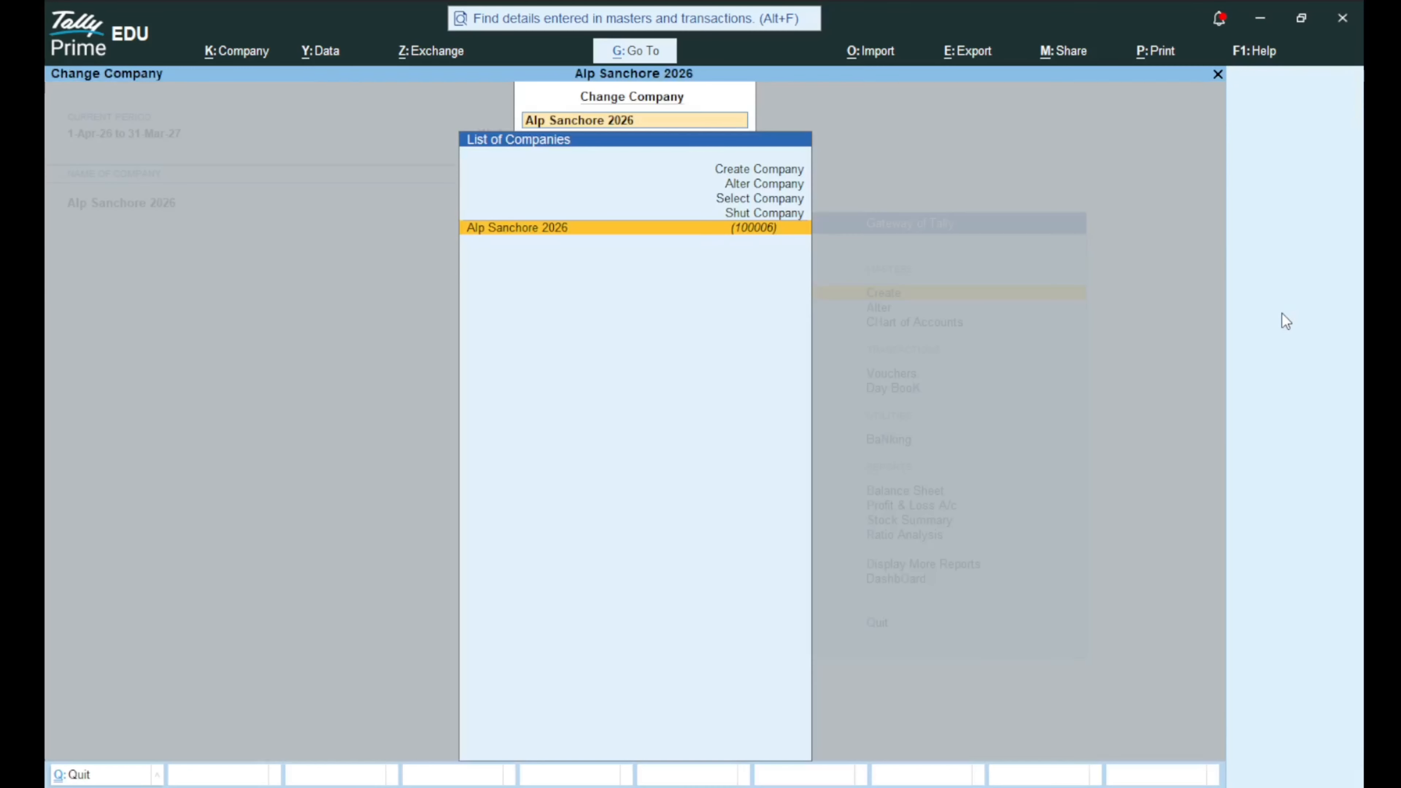
{"action": "key", "text": "Up"}
{"action": "key", "text": "Up"}
{"action": "key", "text": "Up"}
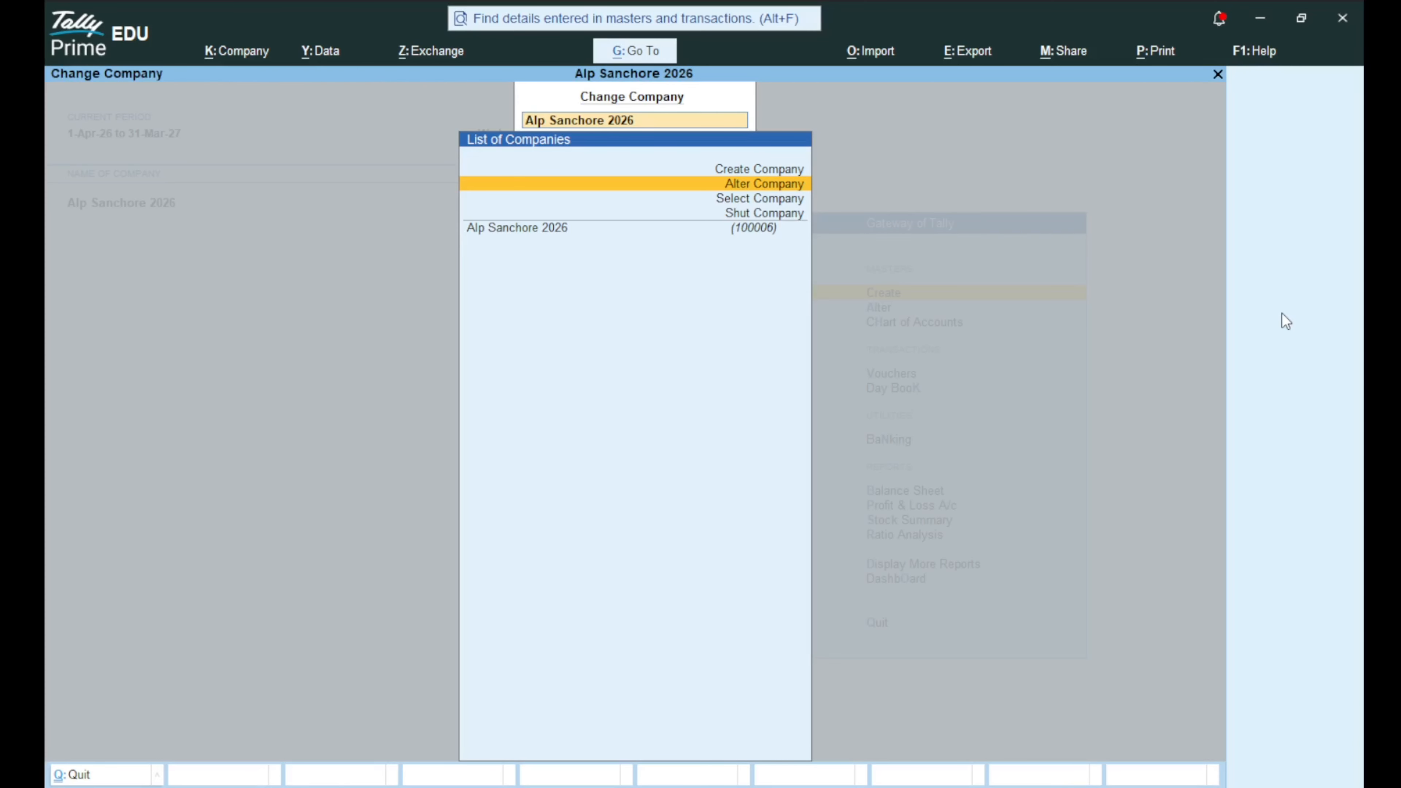
{"action": "key", "text": "Return"}
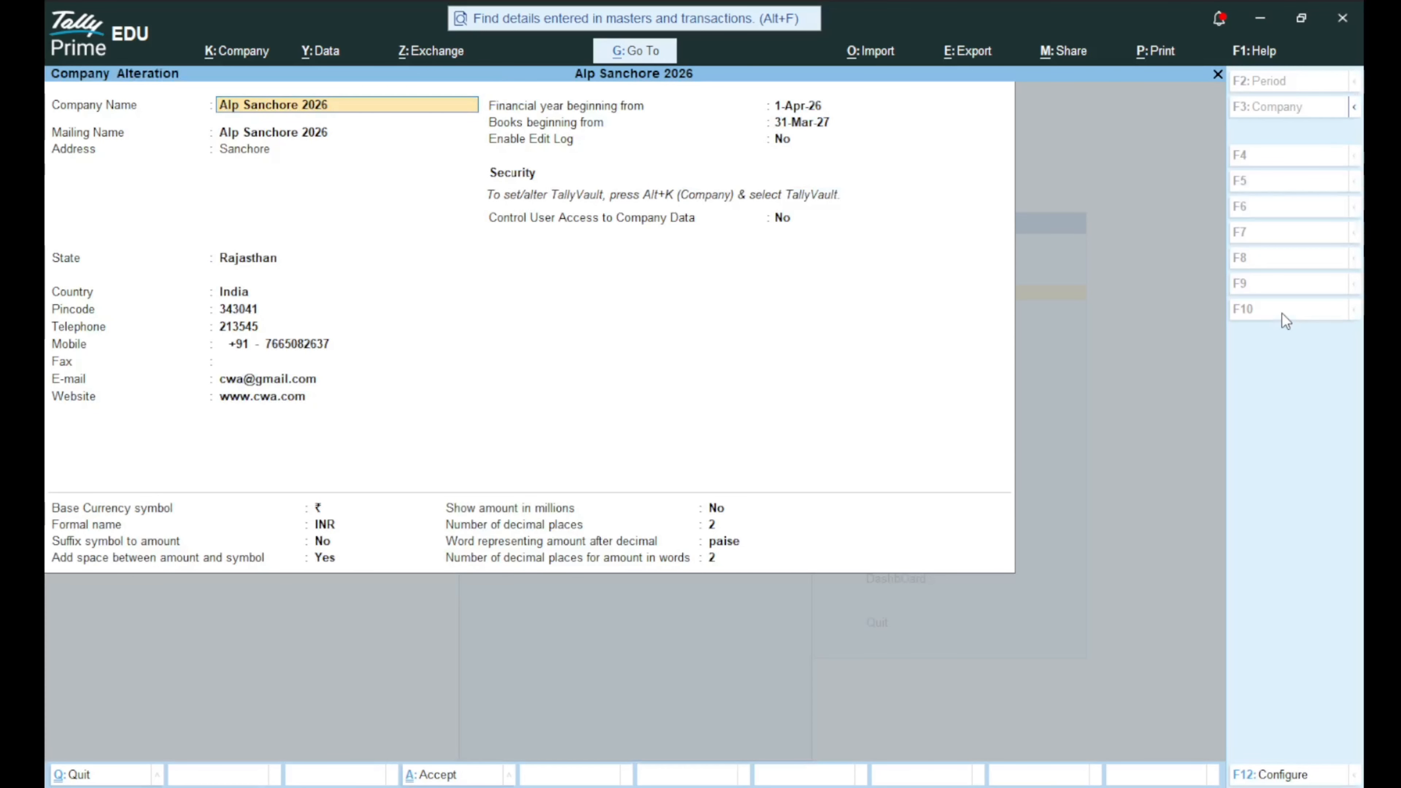
{"action": "key", "text": "alt"}
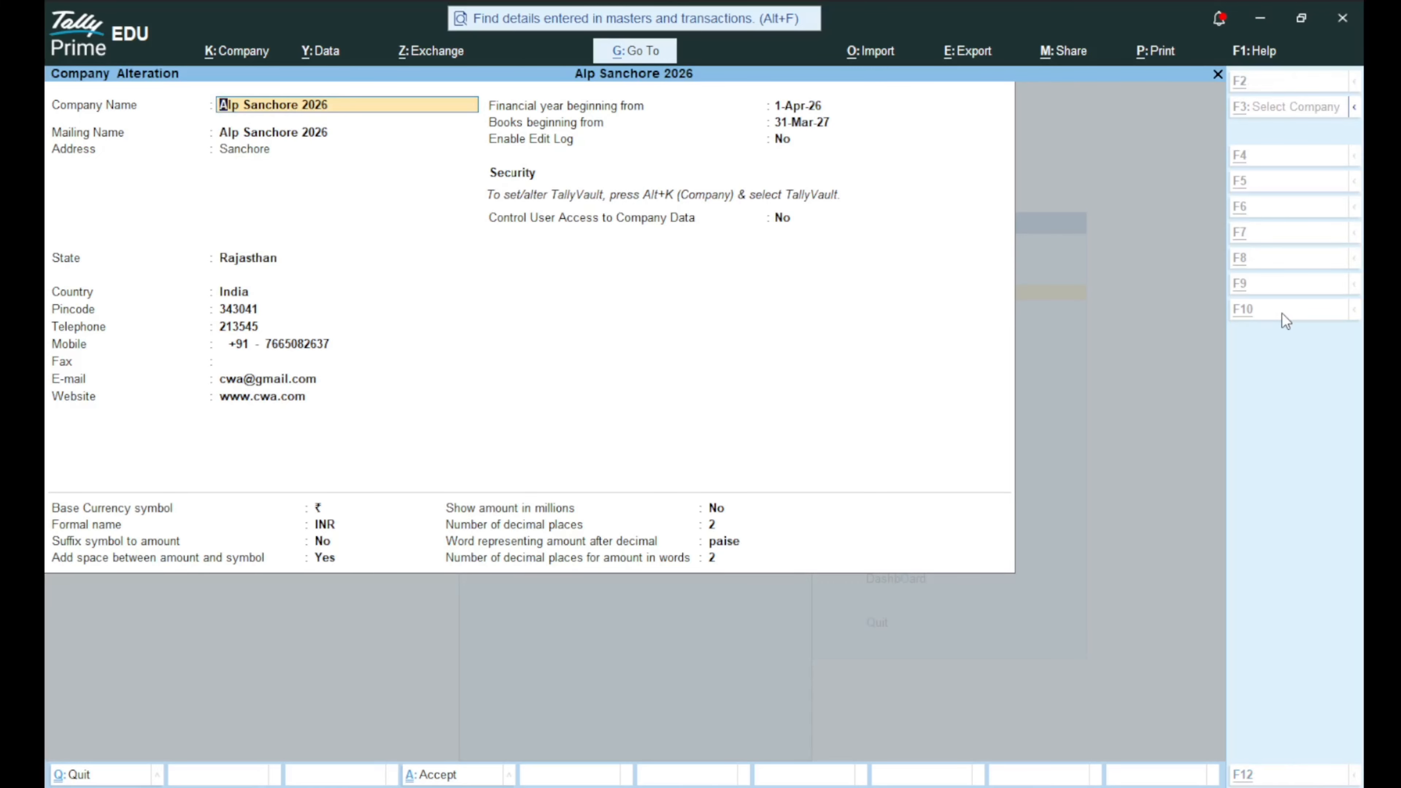
{"action": "key", "text": "alt+d"}
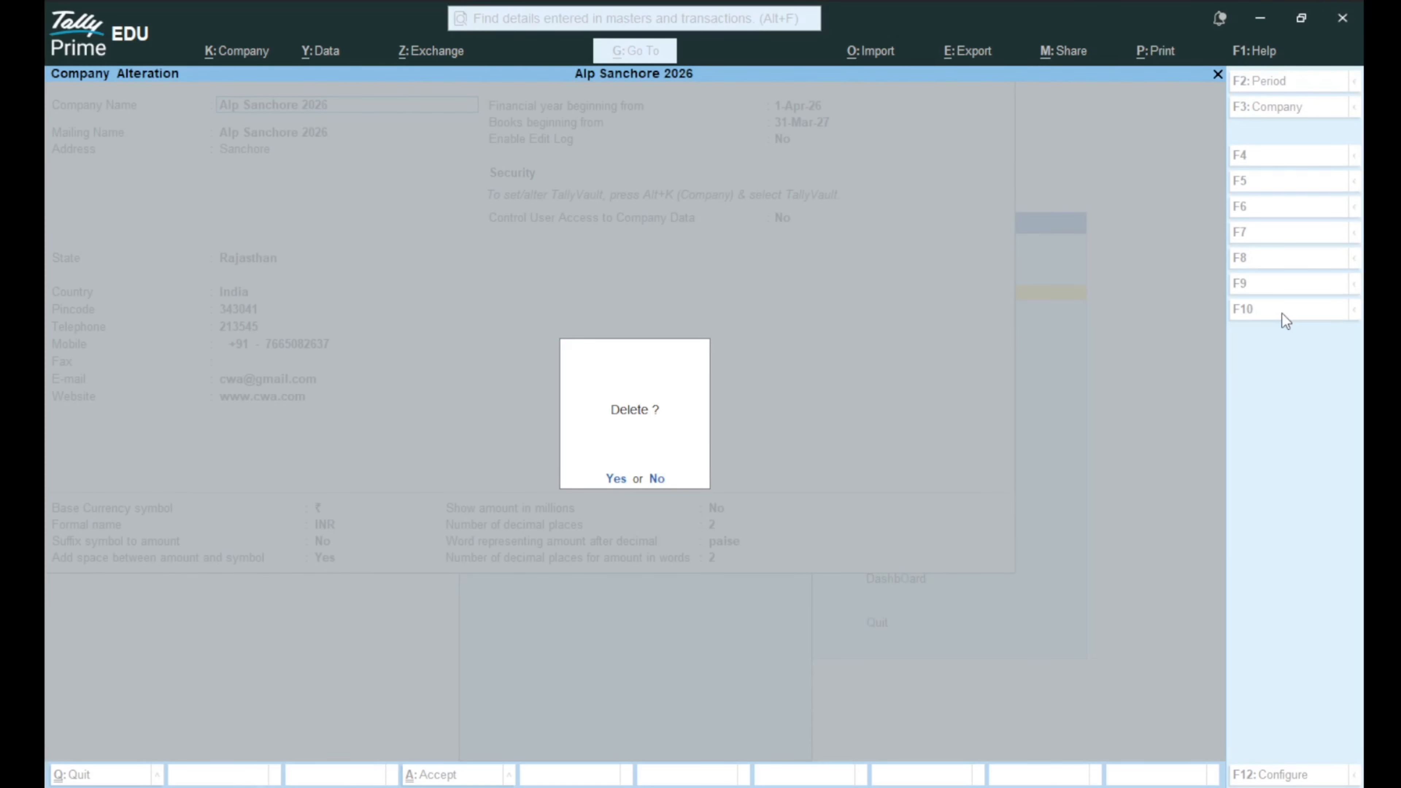
{"action": "key", "text": "y"}
{"action": "key", "text": "y"}
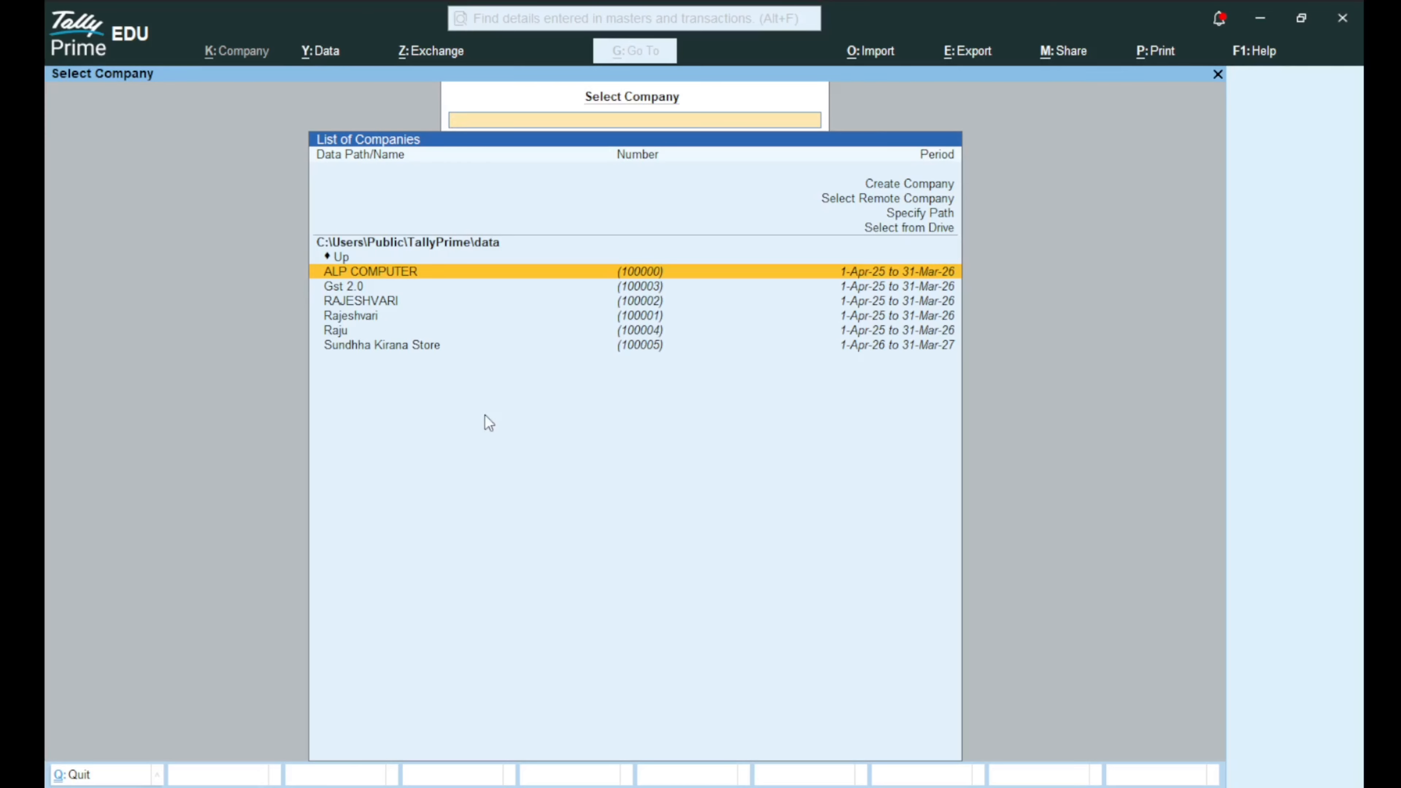
Restore Alp Sanchore 2026 from the C:\SANJU 2036 backup via Data > Backup & Restore > Restore.
{"action": "key", "text": "alt+y"}
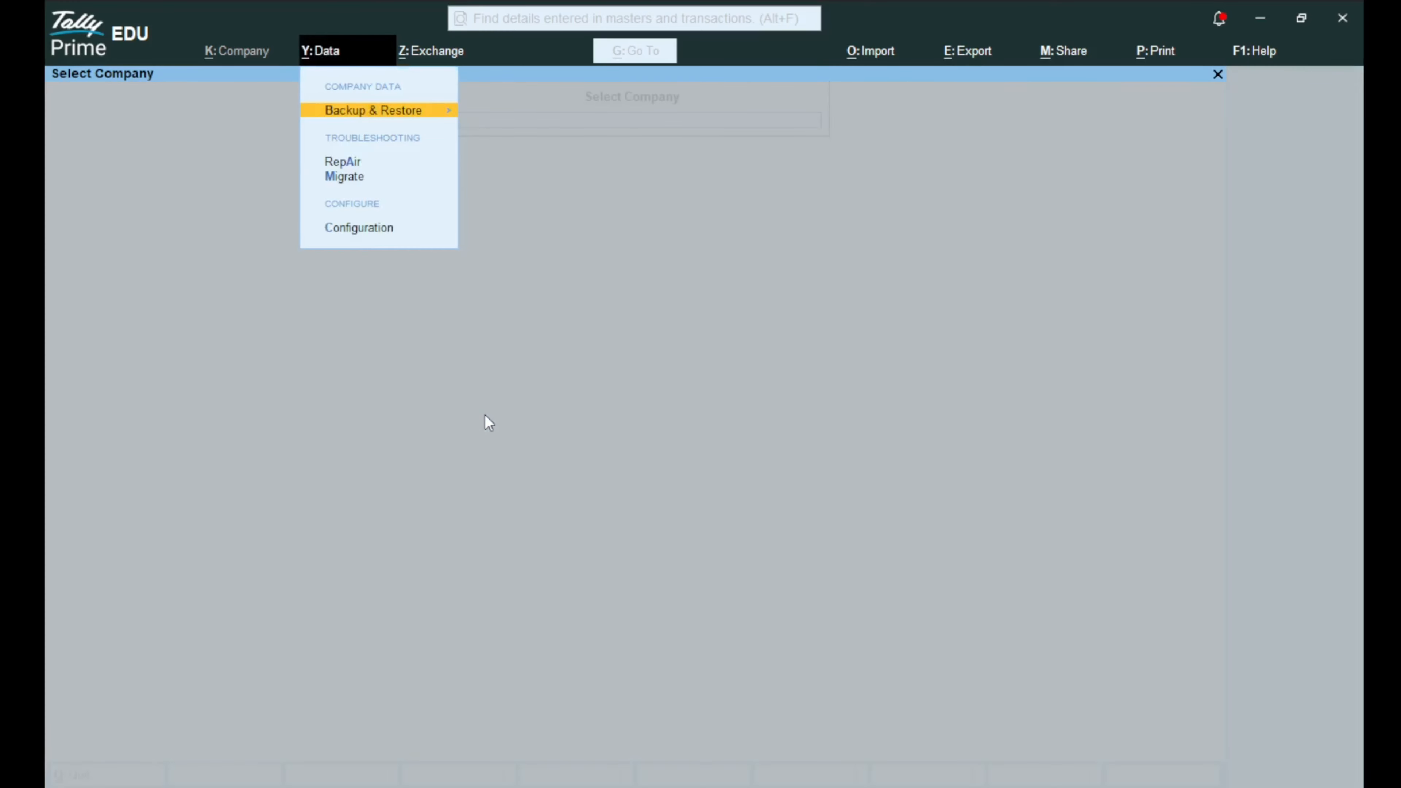
{"action": "key", "text": "Return"}
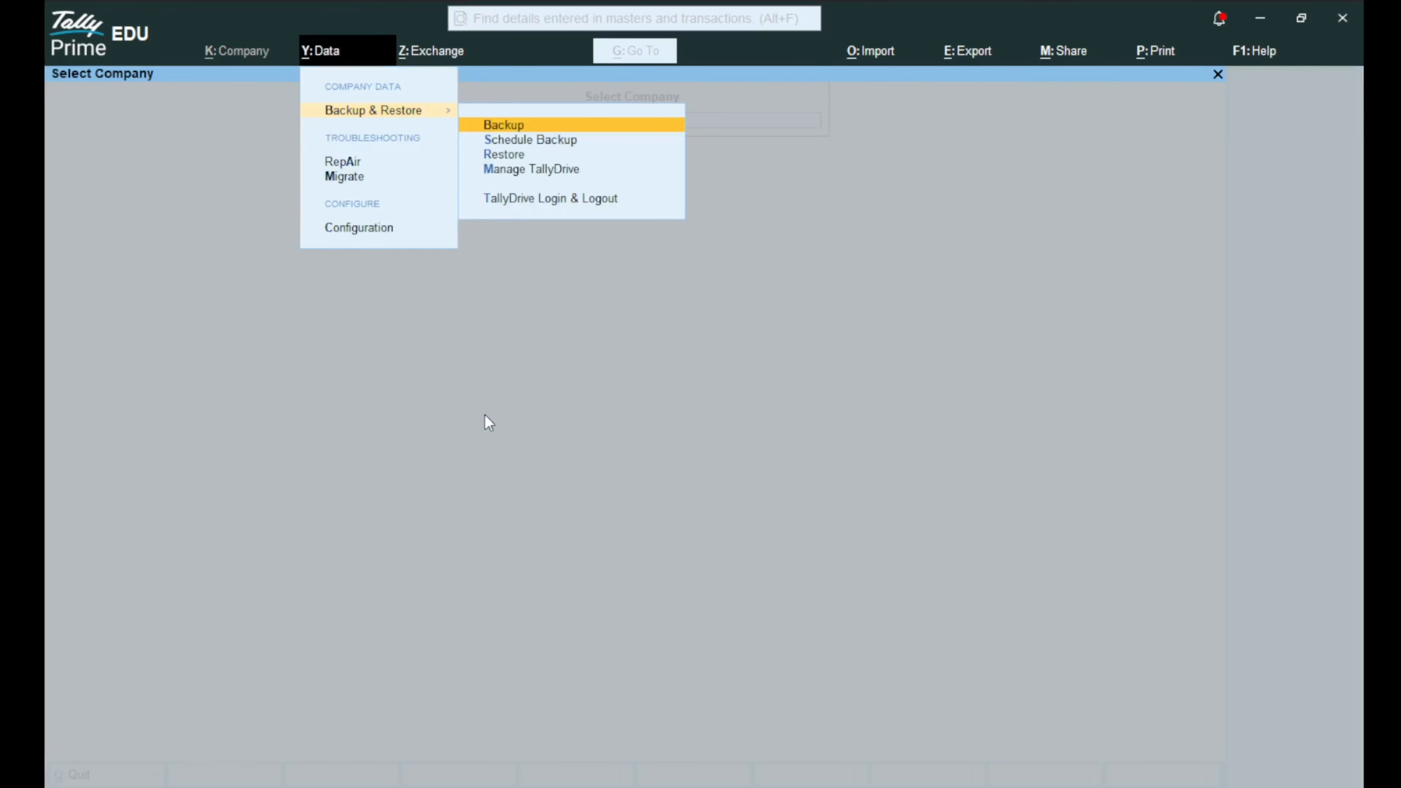
{"action": "key", "text": "Down"}
{"action": "key", "text": "Down"}
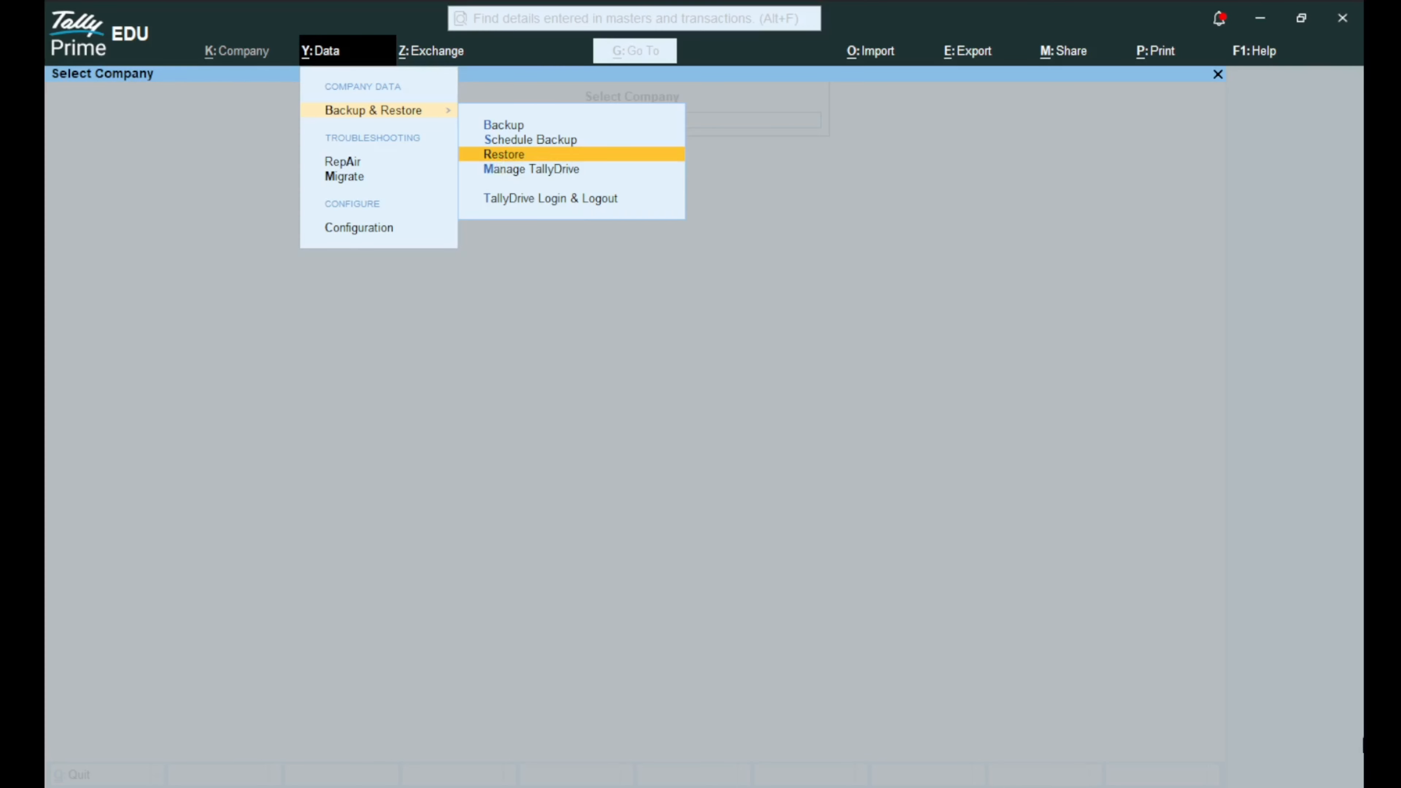
{"action": "key", "text": "Return"}
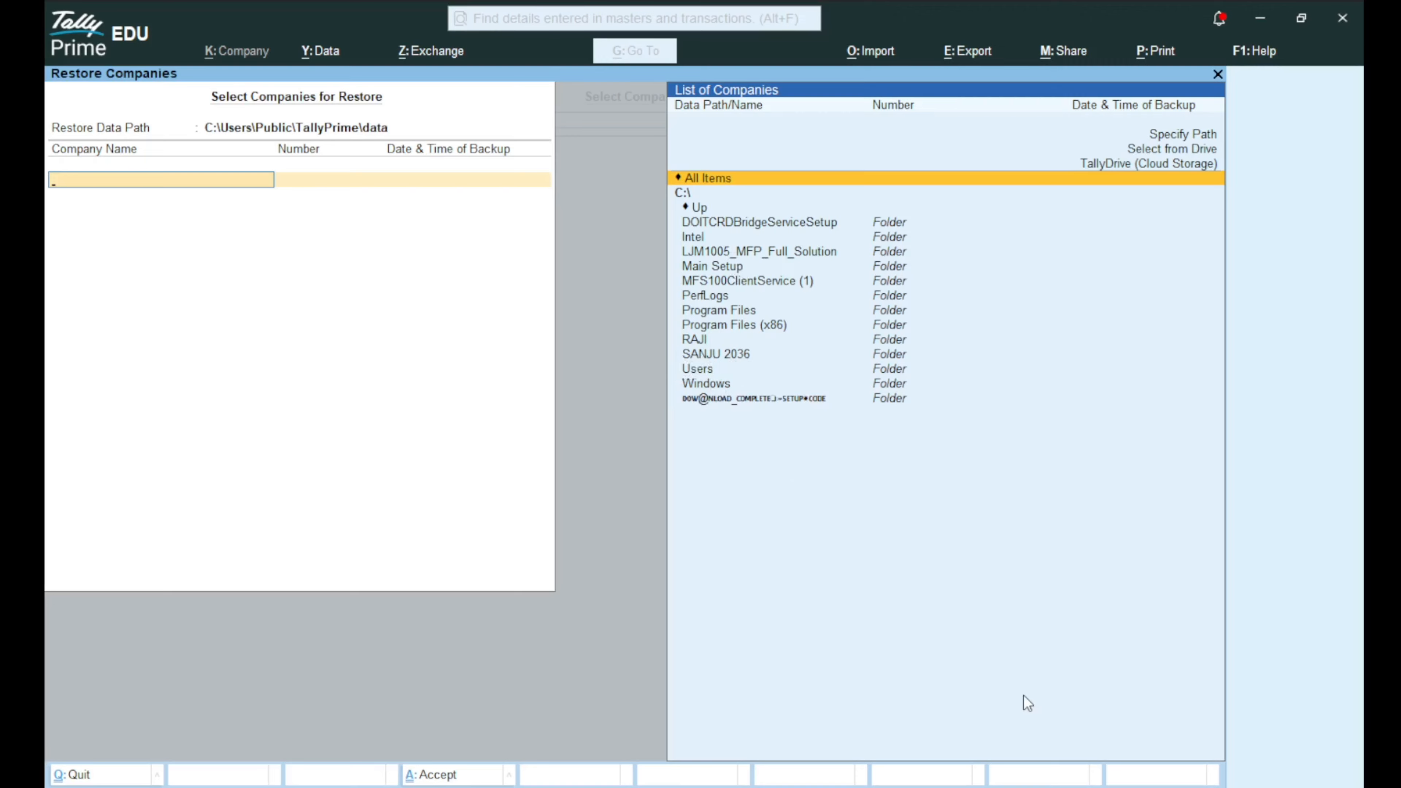
{"action": "key", "text": "Down"}
{"action": "key", "text": "Down"}
{"action": "key", "text": "Down"}
{"action": "key", "text": "Down"}
{"action": "key", "text": "Down"}
{"action": "key", "text": "Down"}
{"action": "key", "text": "Down"}
{"action": "key", "text": "Down"}
{"action": "key", "text": "Down"}
{"action": "key", "text": "Down"}
{"action": "key", "text": "Down"}
{"action": "key", "text": "Down"}
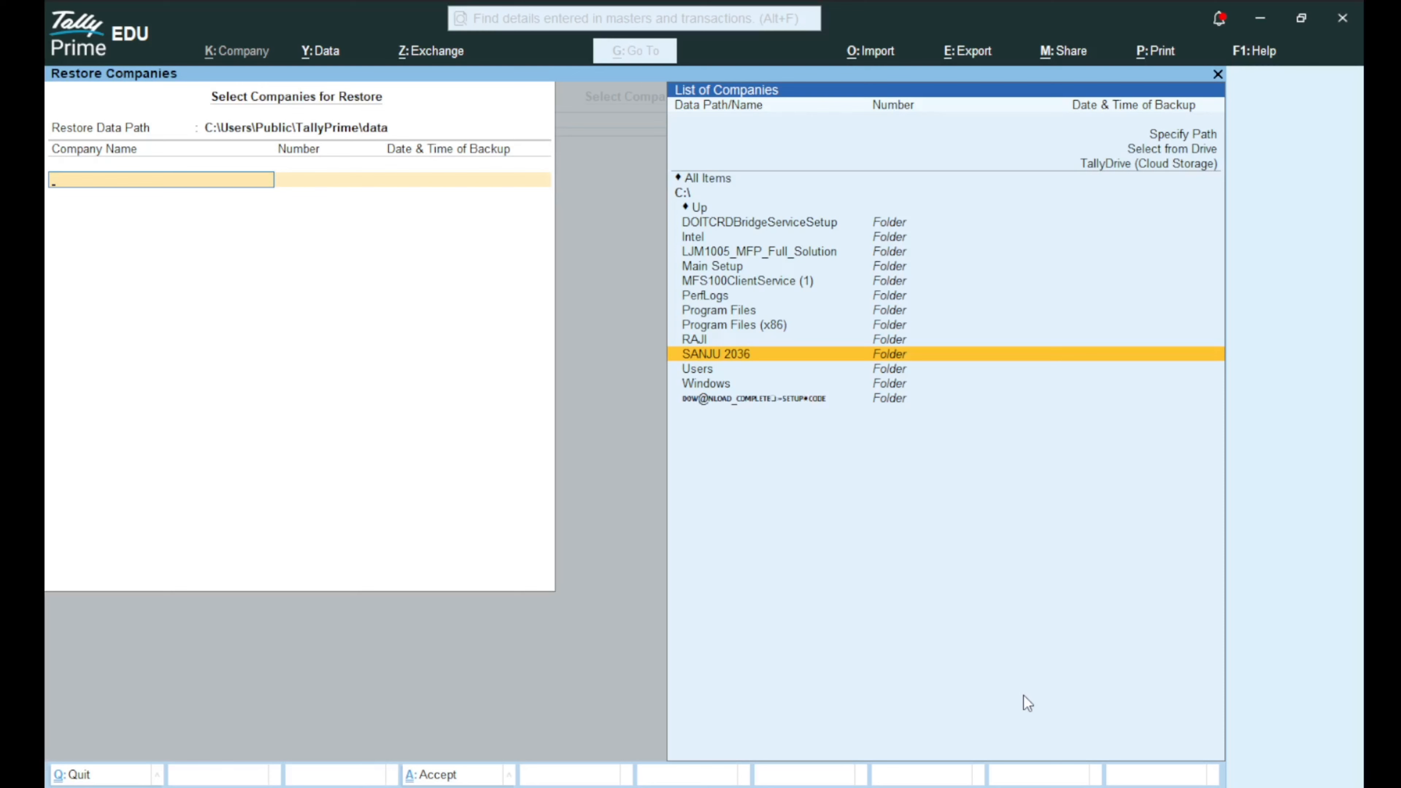
{"action": "key", "text": "Return"}
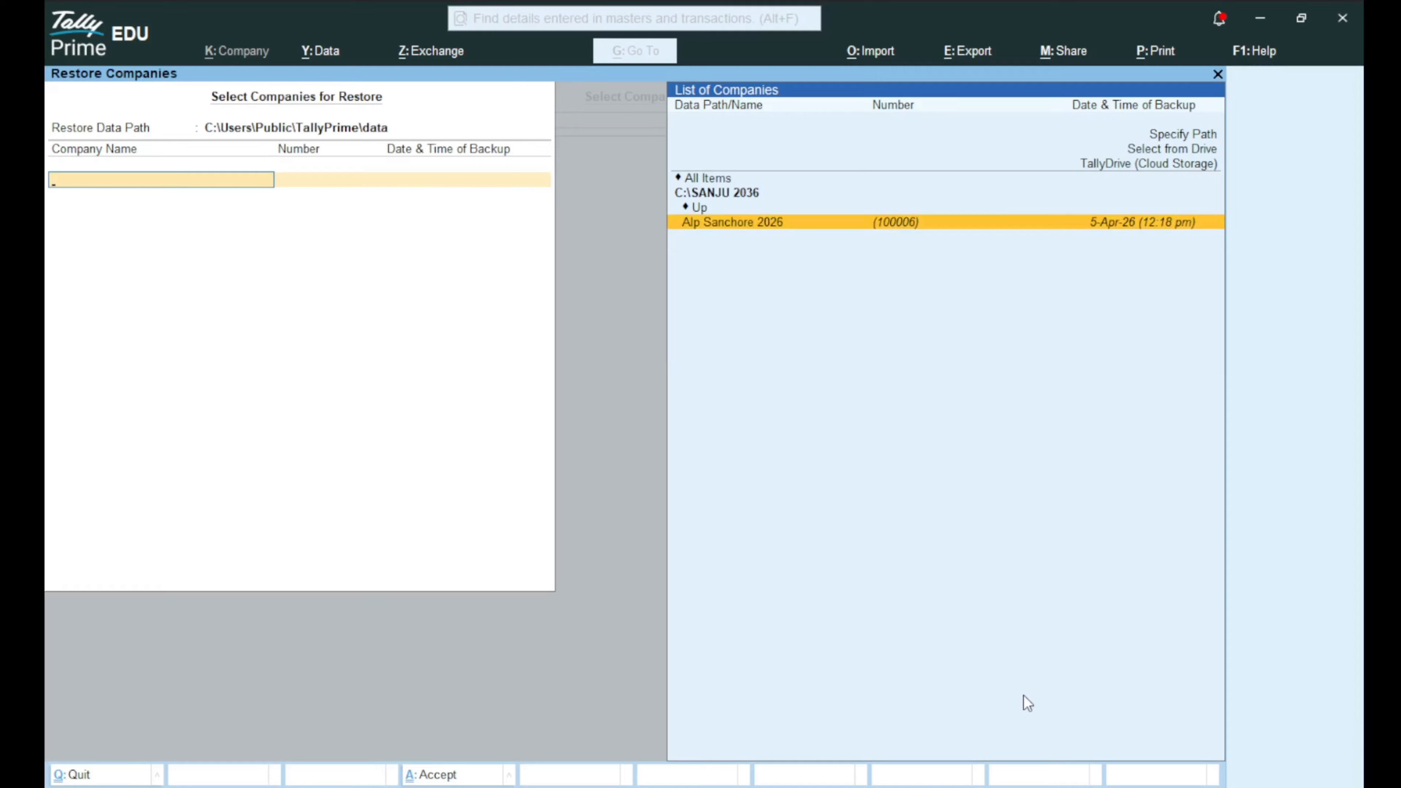
{"action": "left_click", "coordinate": [742, 222]}
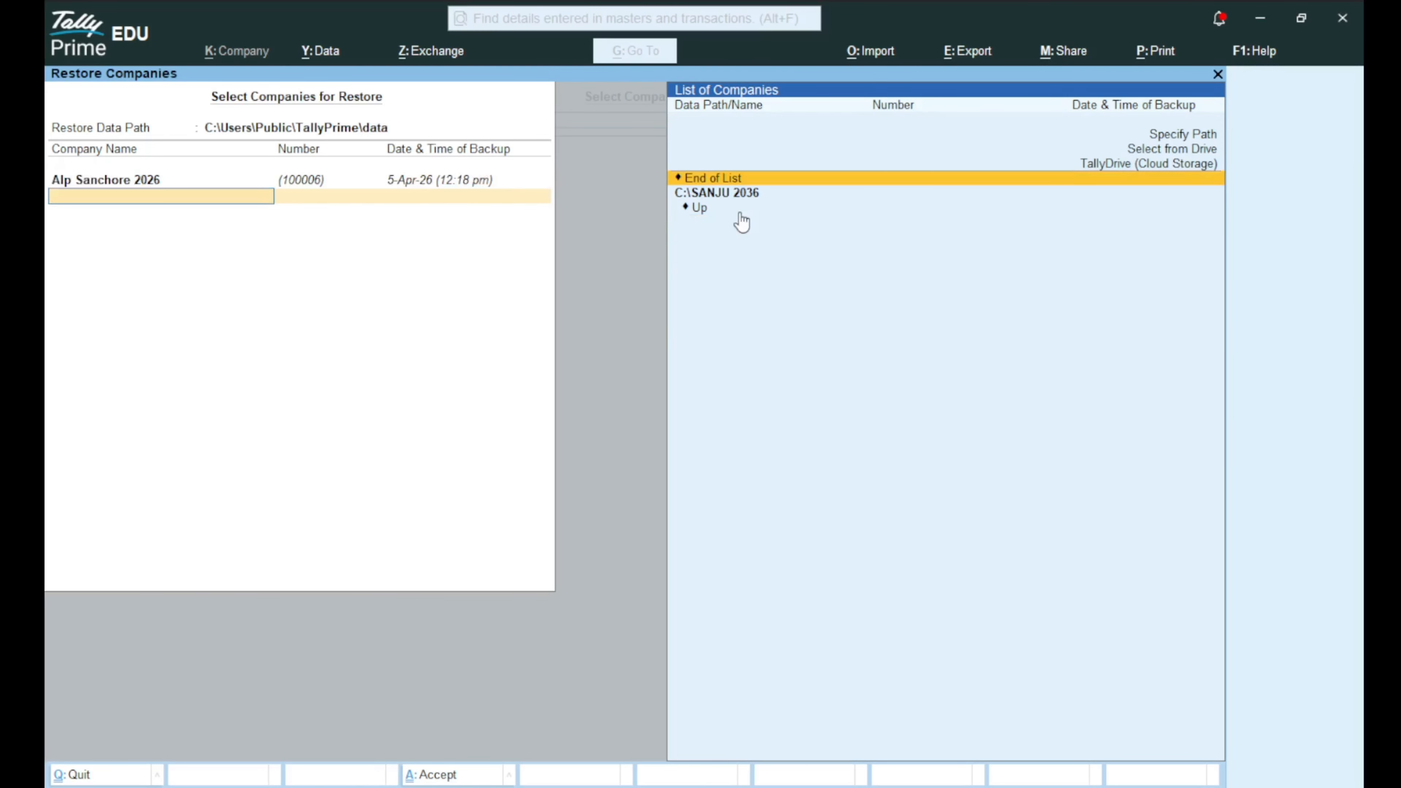
{"action": "key", "text": "Return"}
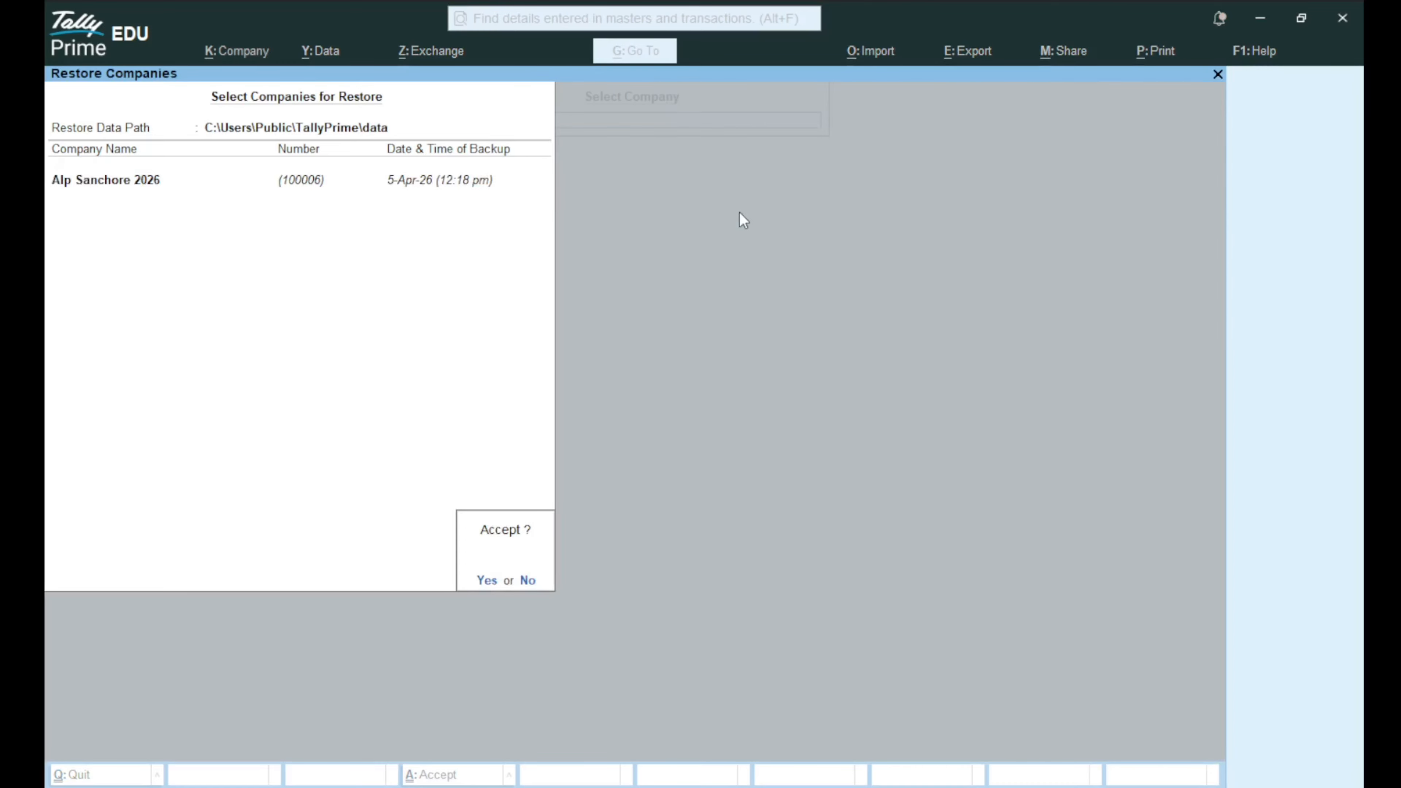
{"action": "key", "text": "Return"}
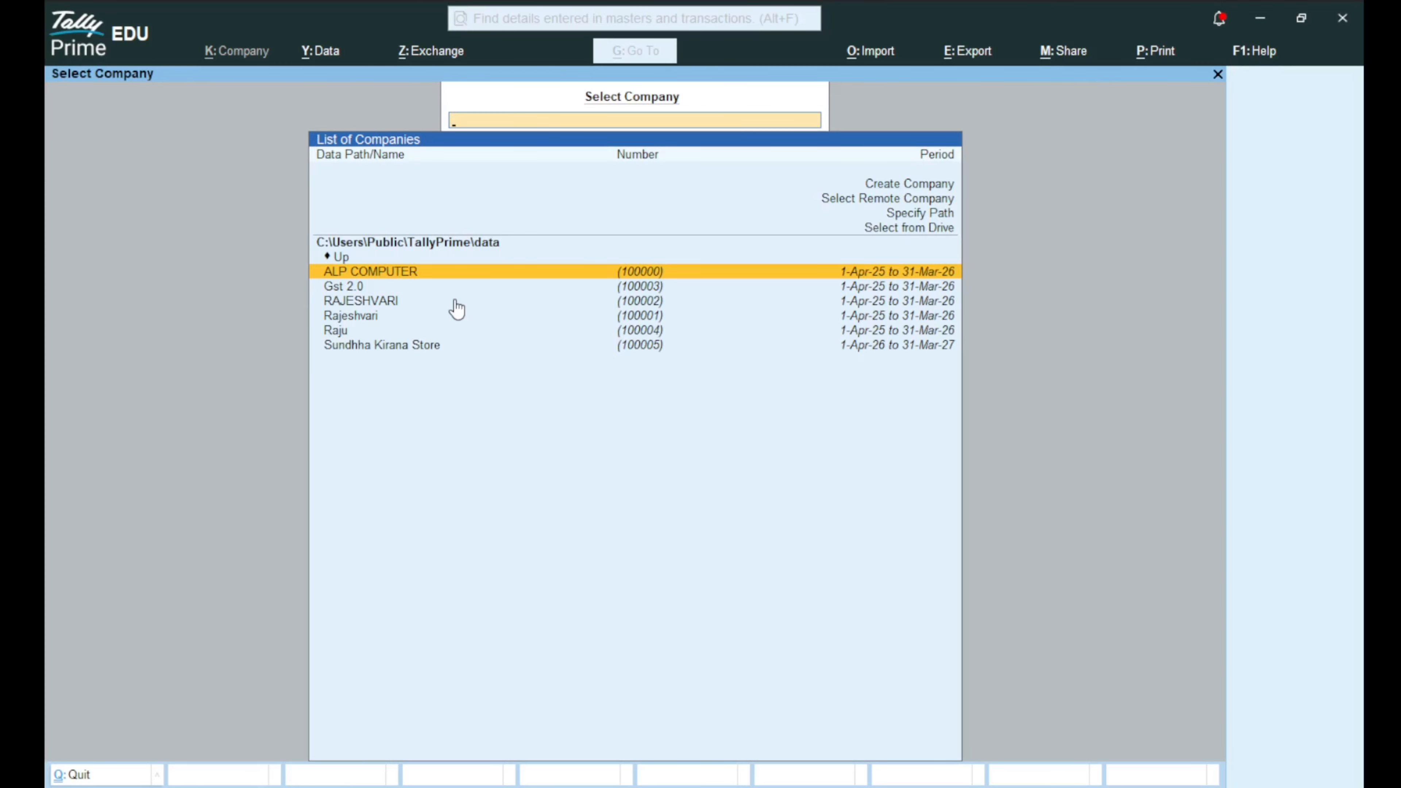
Decline quitting, then load Alp Sanchore 2026 from the Select Company list.
{"action": "key", "text": "Escape"}
{"action": "key", "text": "Escape"}
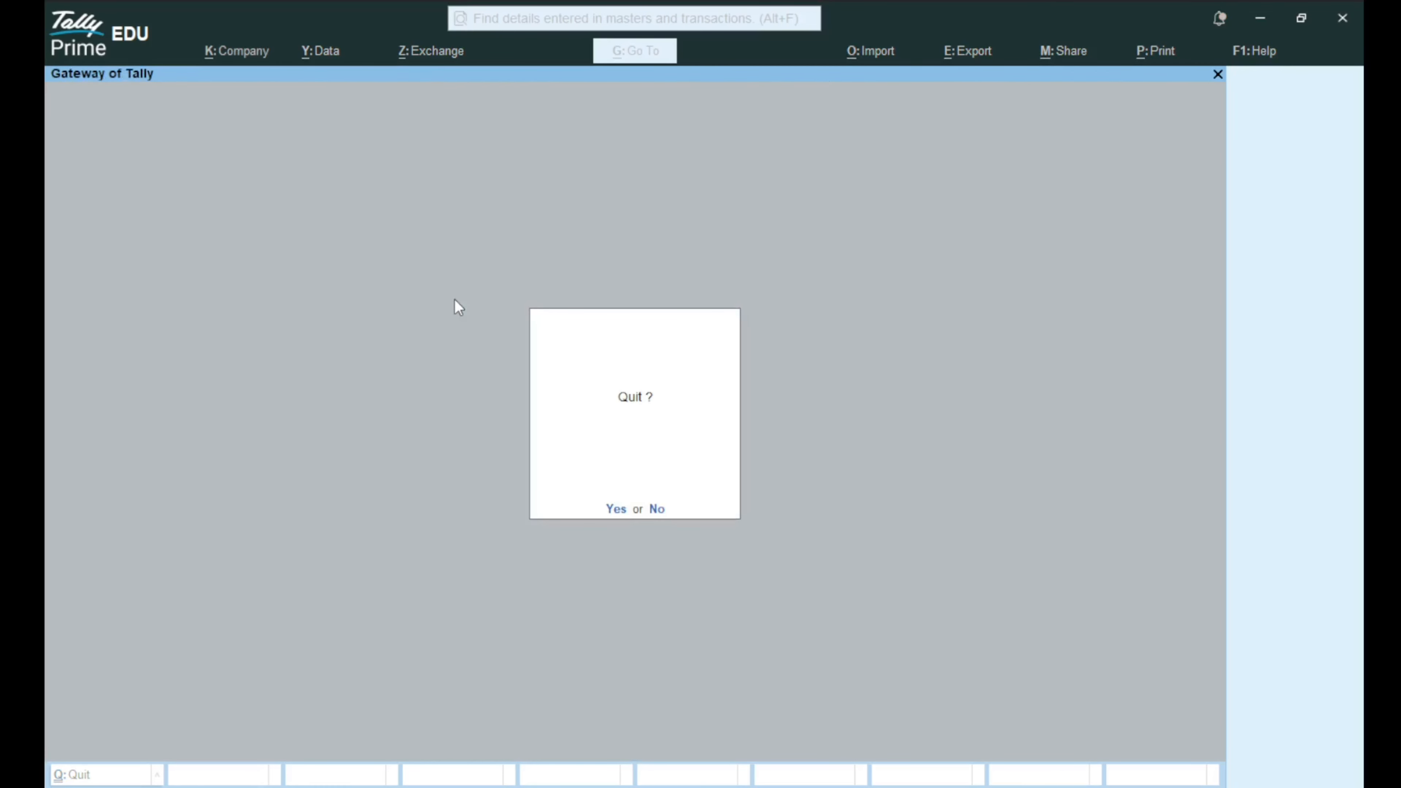
{"action": "key", "text": "n"}
{"action": "key", "text": "Down"}
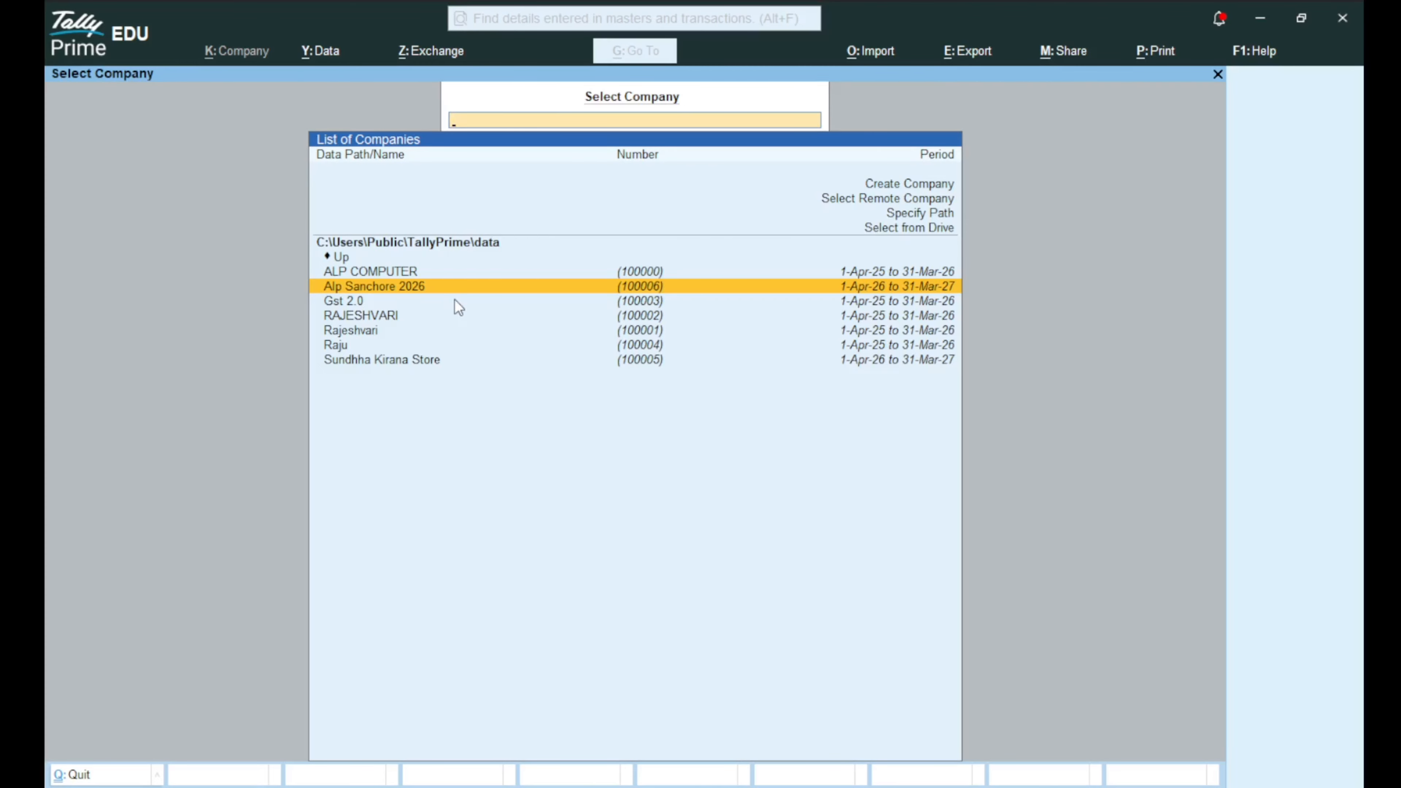
{"action": "key", "text": "Return"}
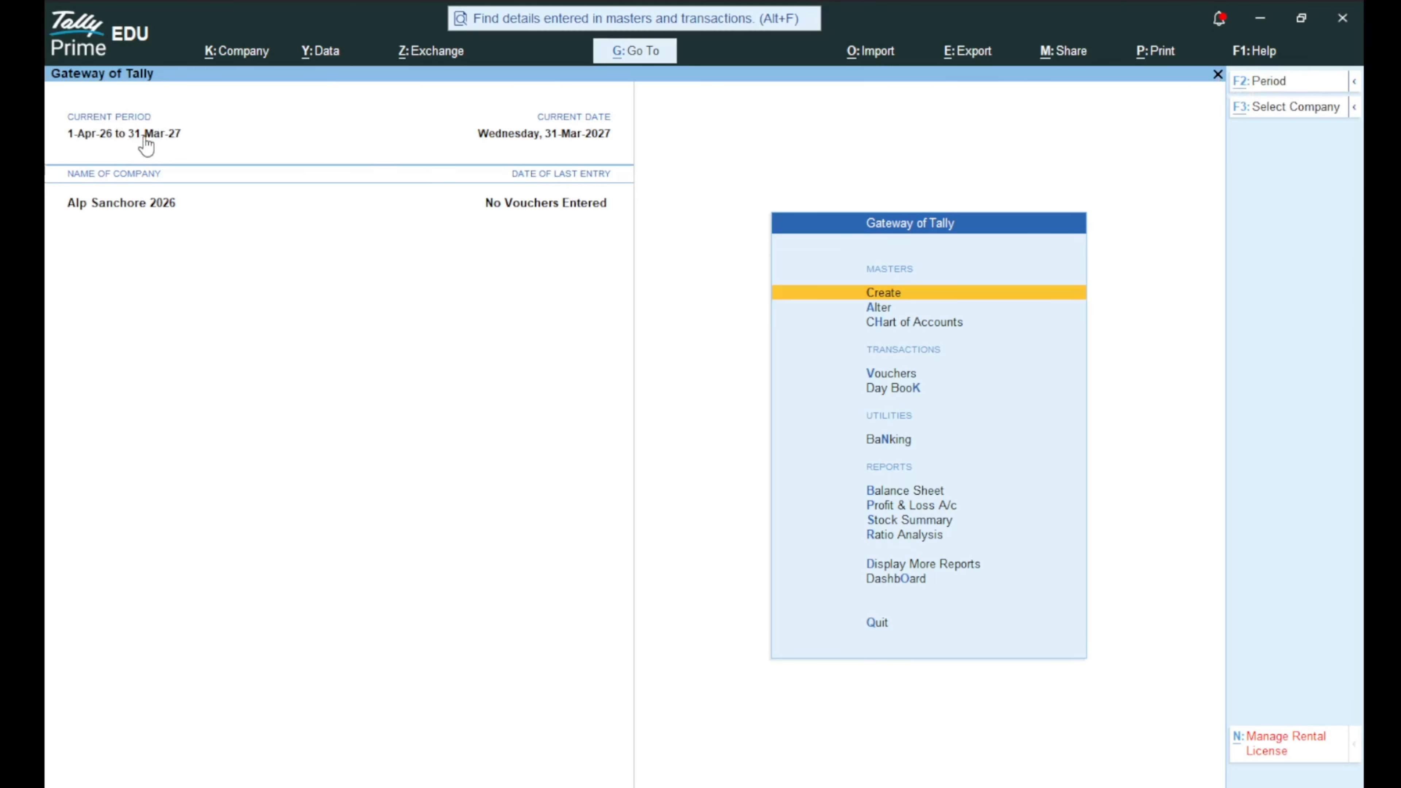
{"action": "key", "text": "alt+F2"}
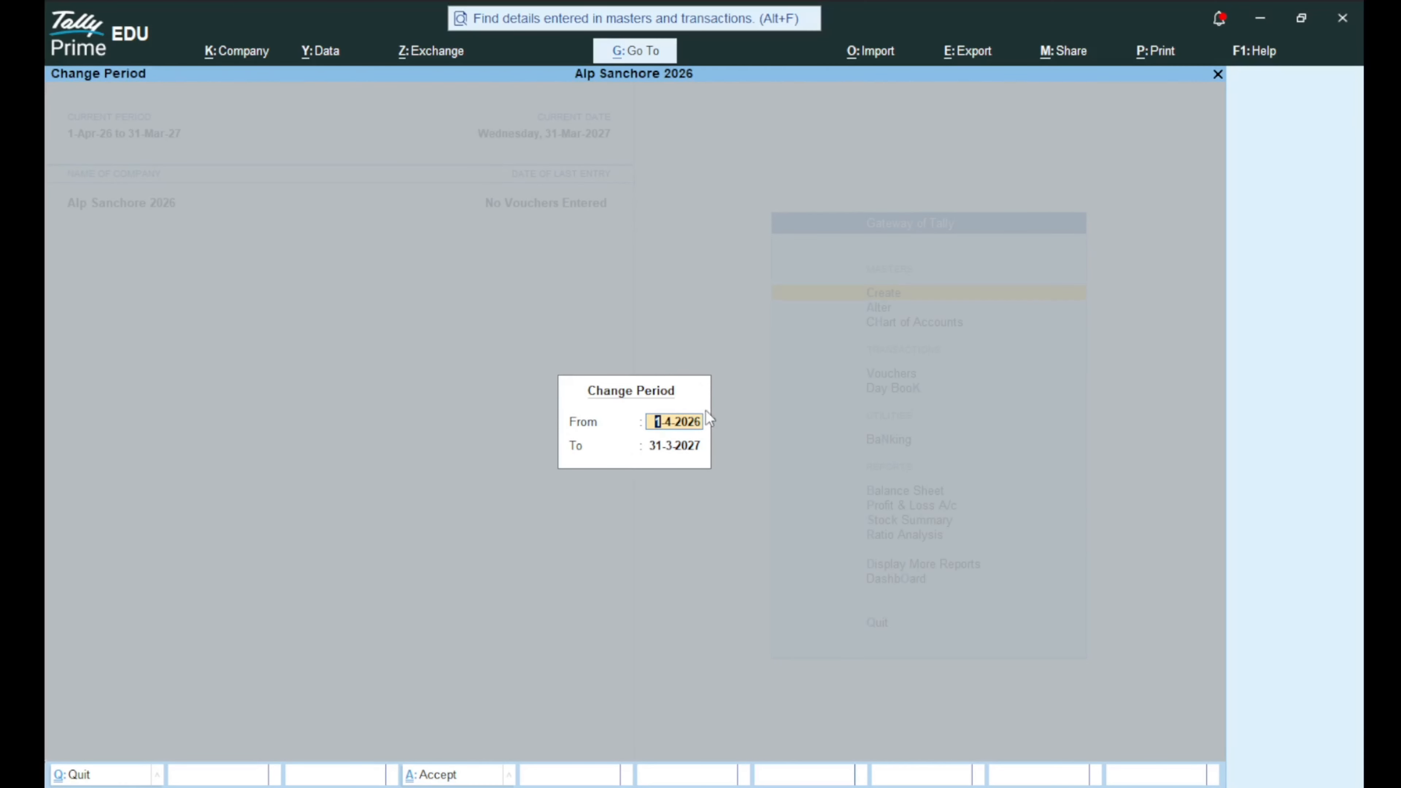
{"action": "key", "text": "Escape"}
{"action": "key", "text": "F2"}
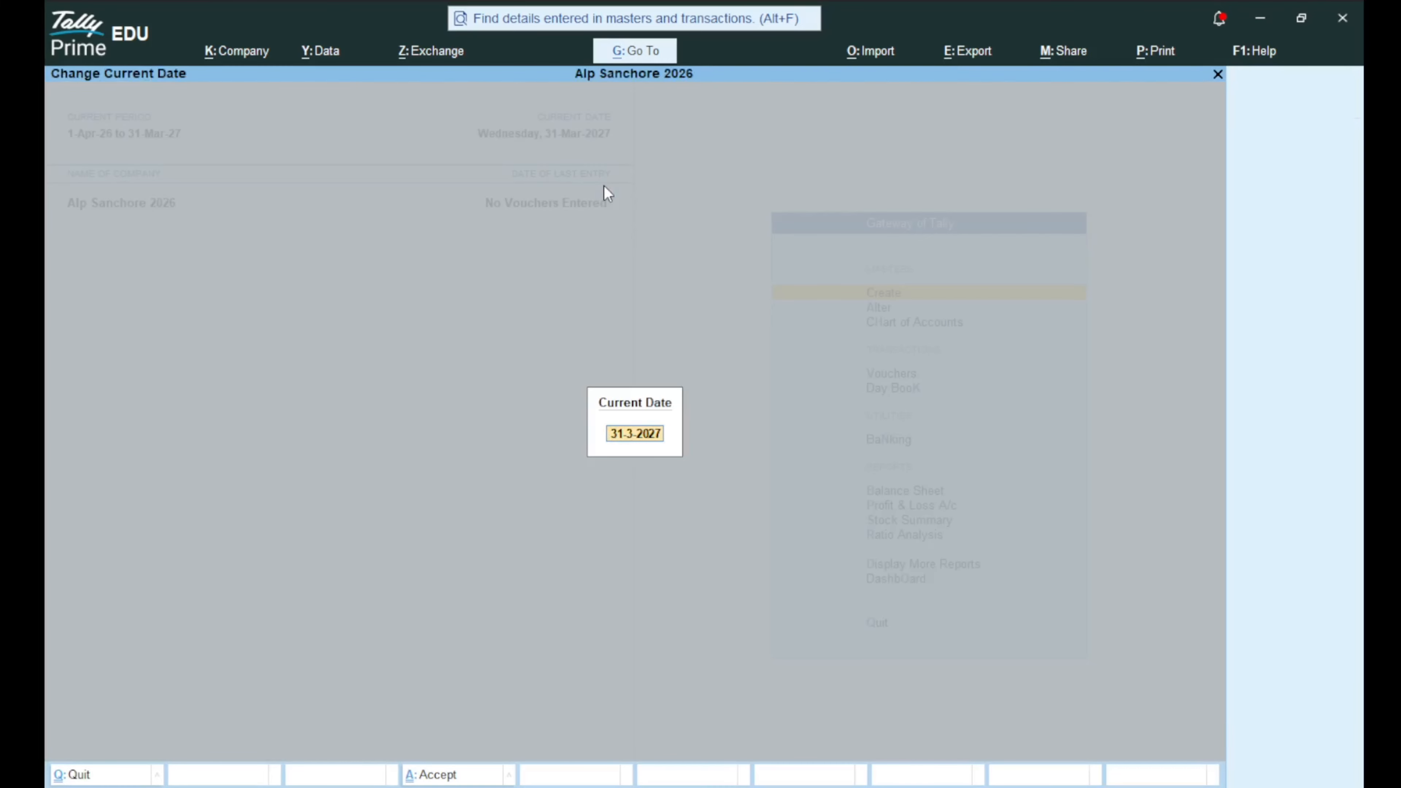
{"action": "key", "text": "BackSpace"}
{"action": "key", "text": "Escape"}
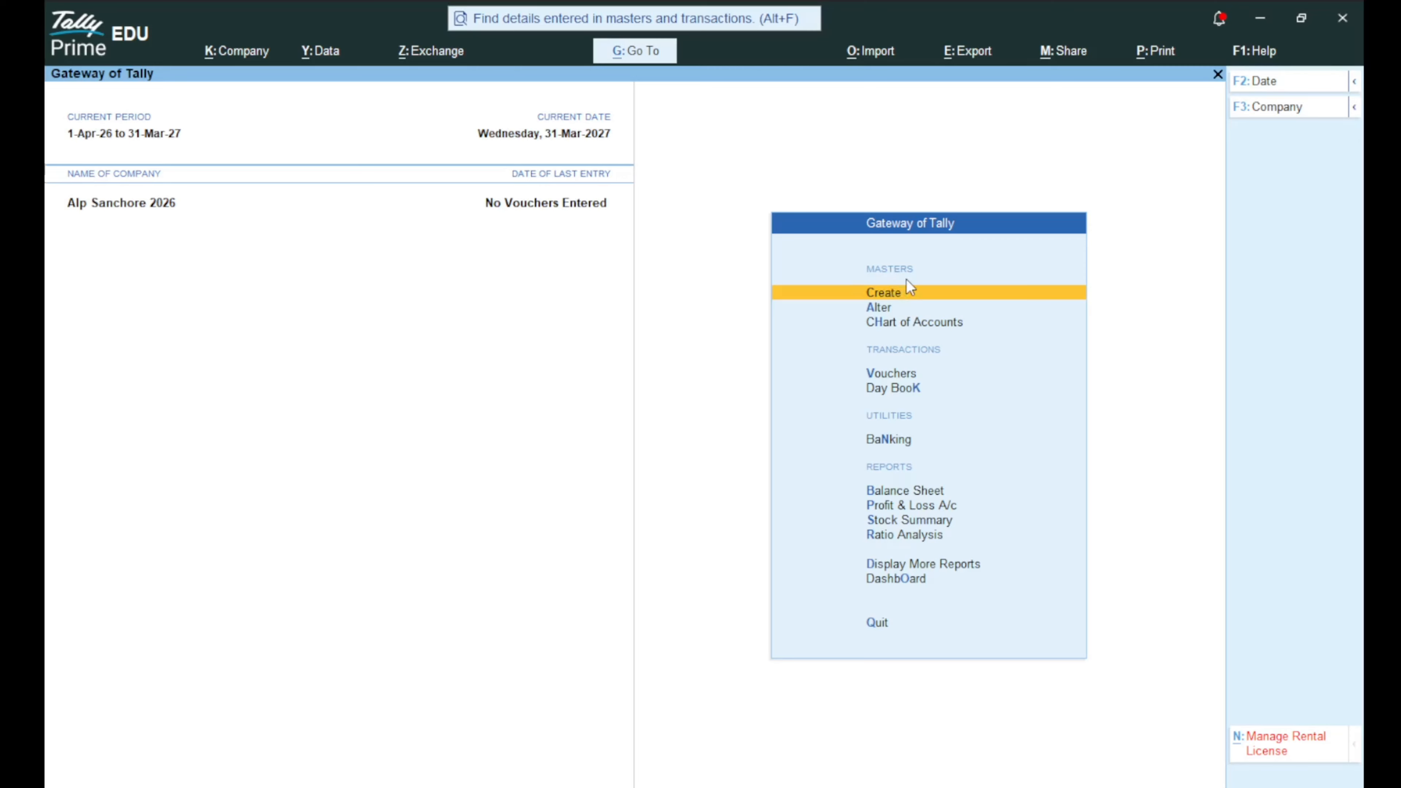
{"action": "key", "text": "Down"}
{"action": "key", "text": "Down"}
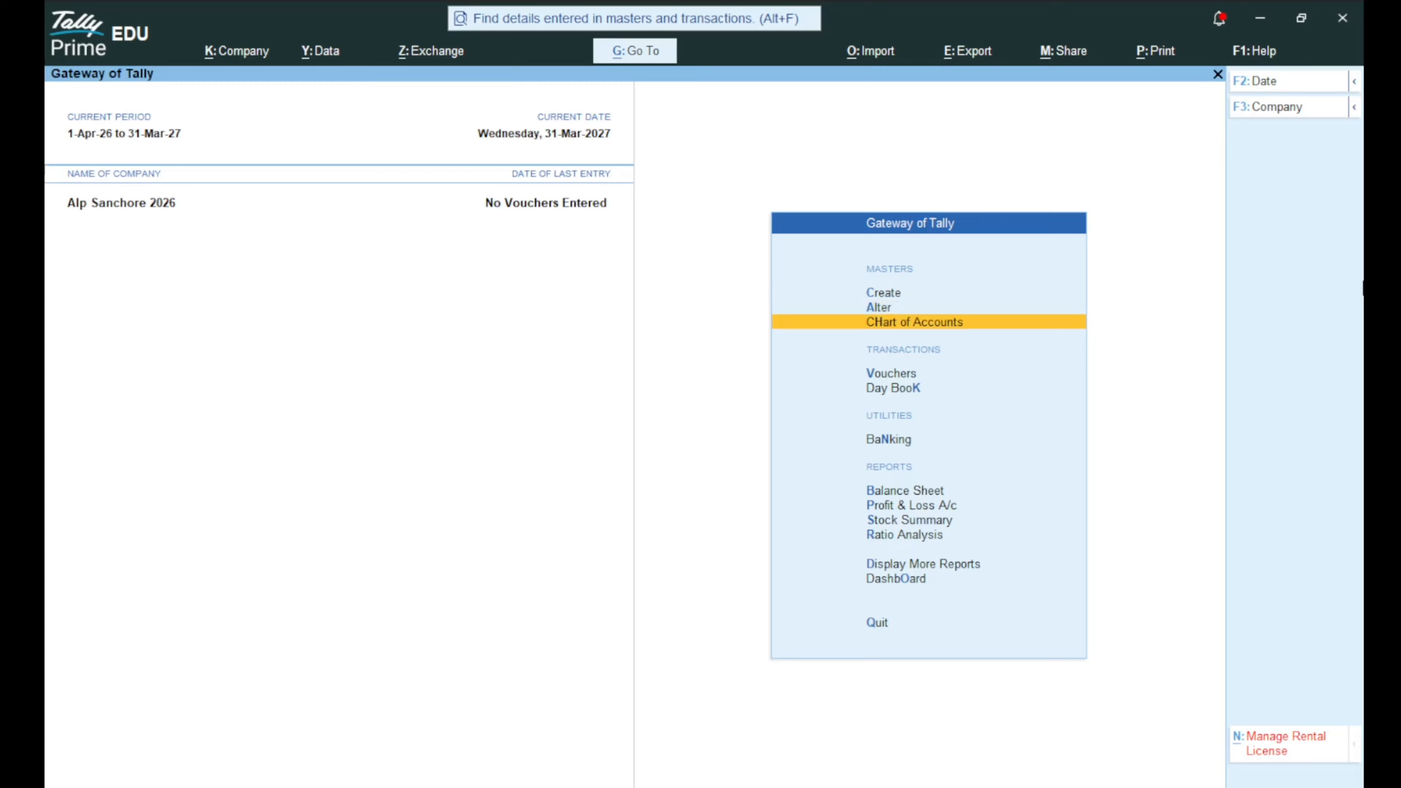
{"action": "key", "text": "Down"}
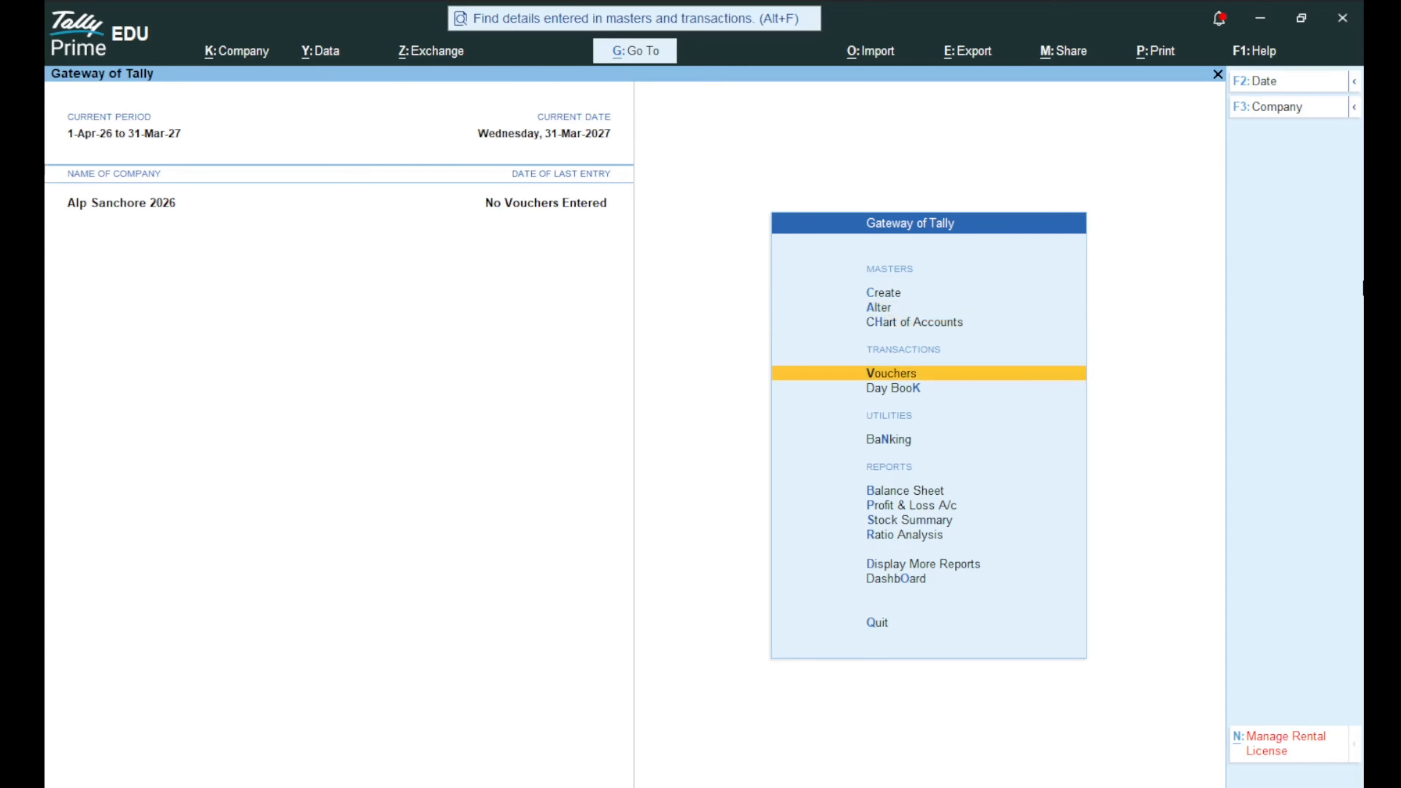
{"action": "key", "text": "Down"}
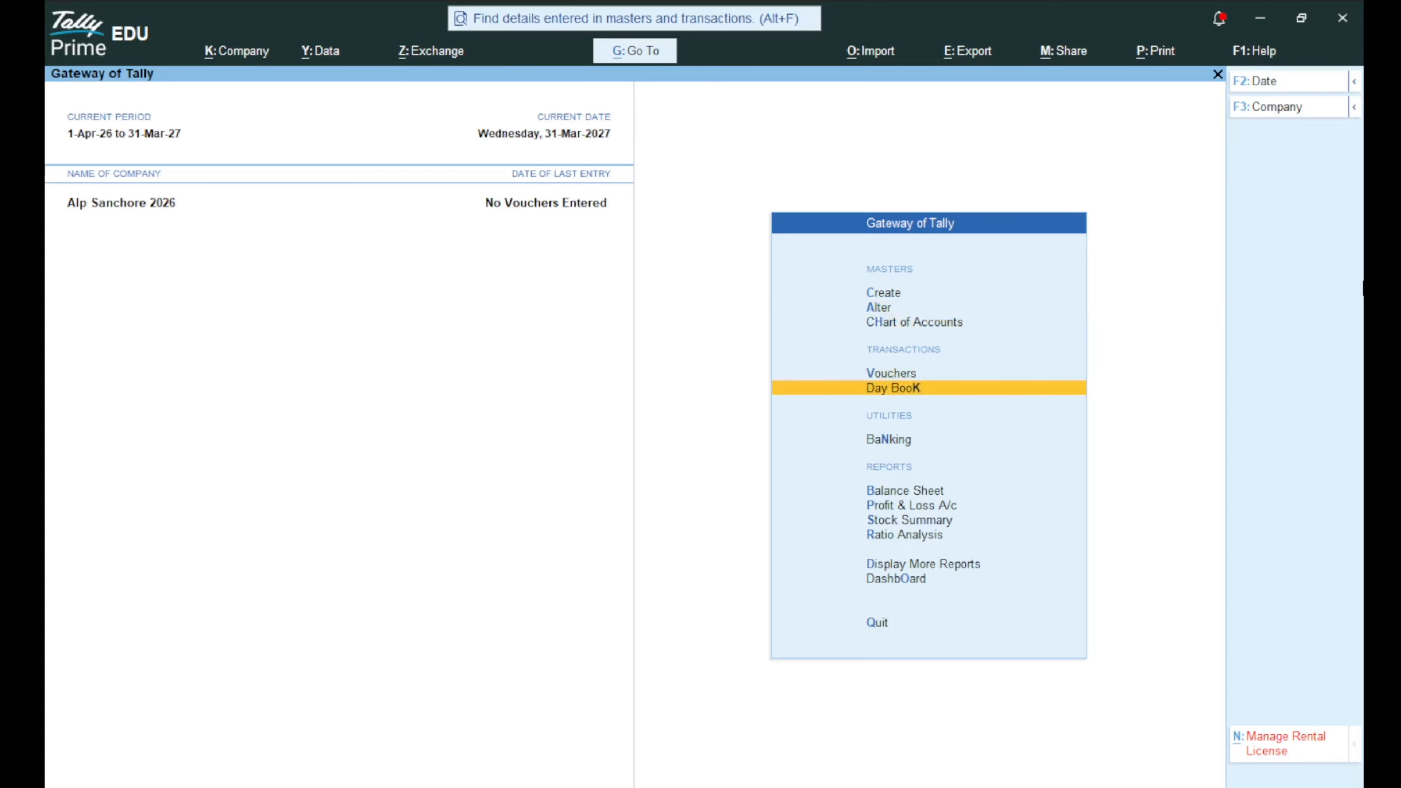
{"action": "key", "text": "Down"}
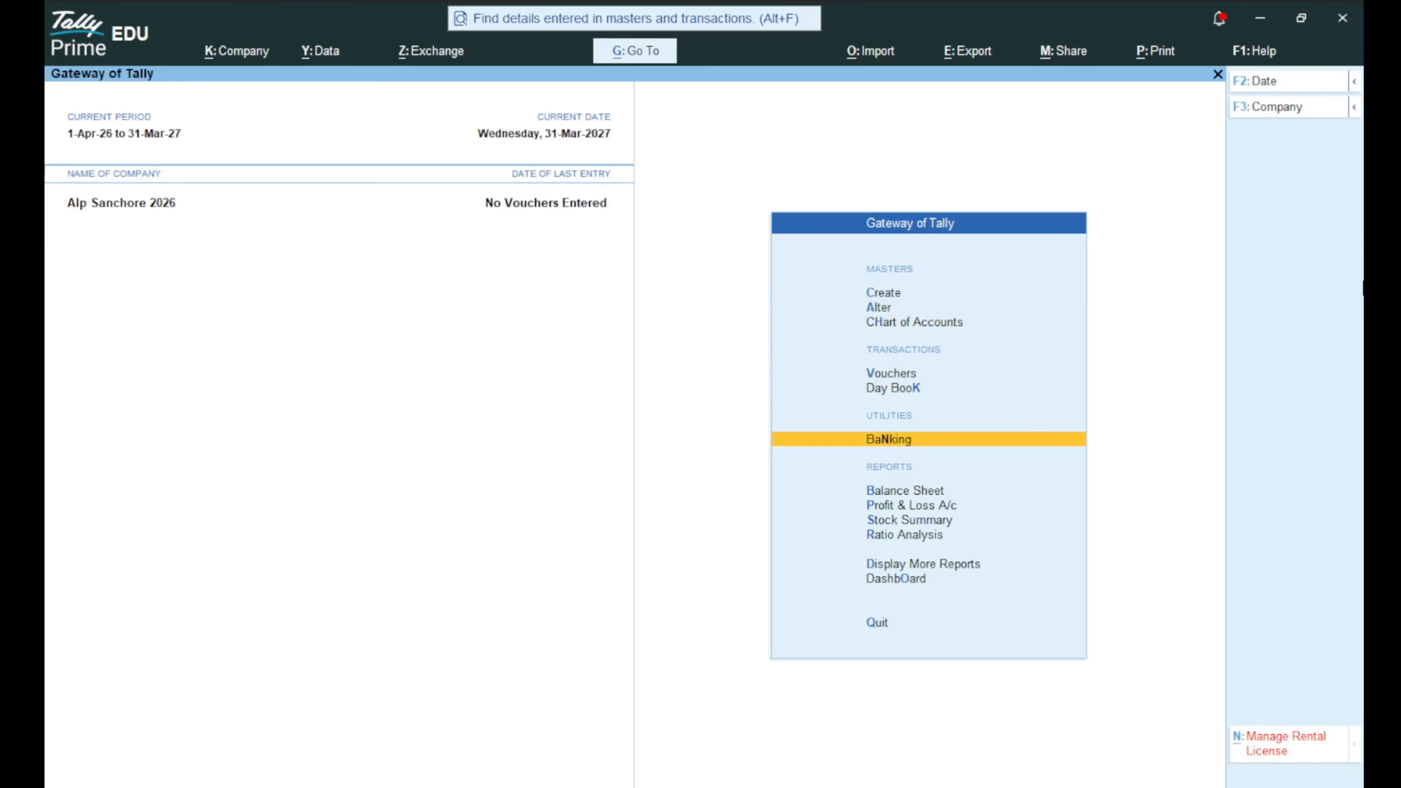
{"action": "key", "text": "Down"}
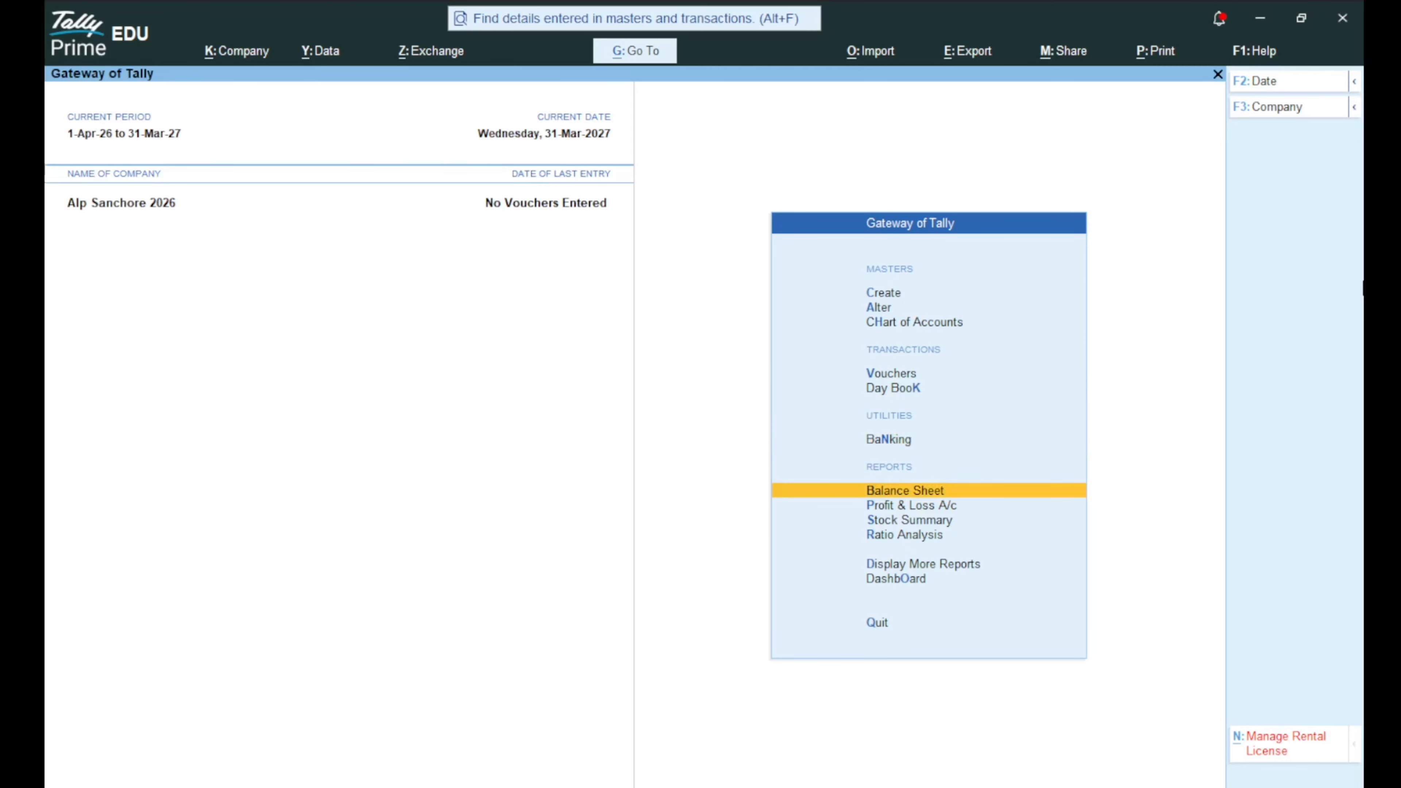
{"action": "key", "text": "Down"}
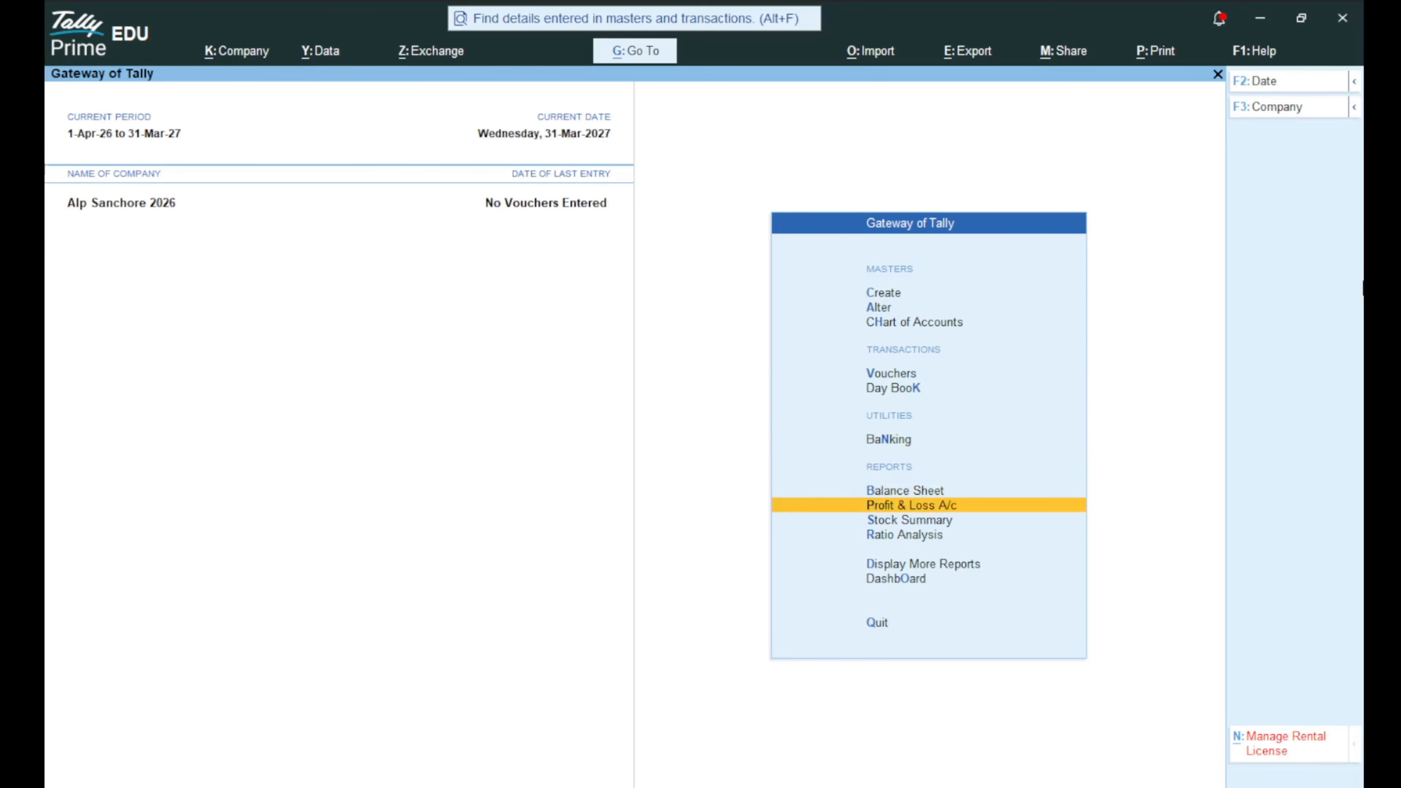
{"action": "key", "text": "Down"}
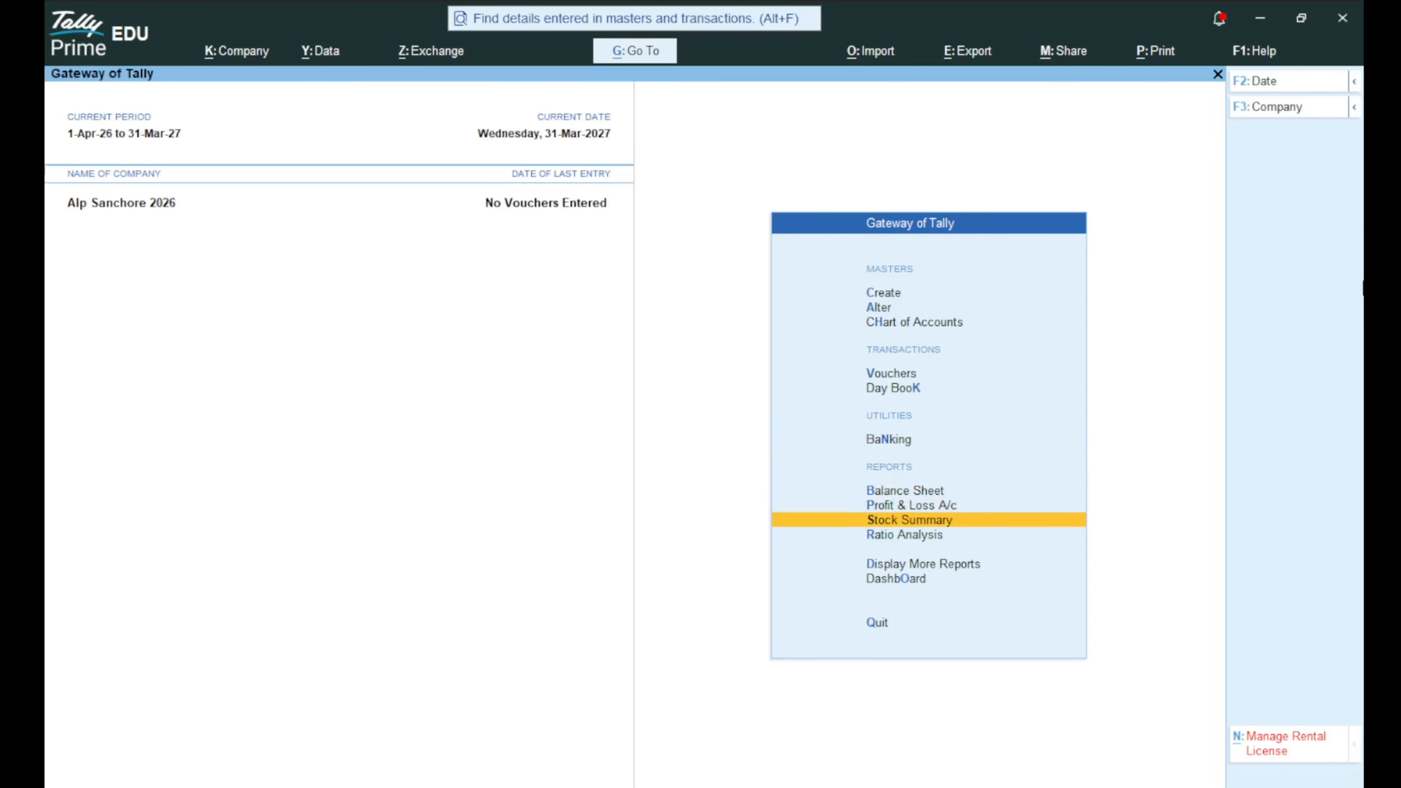
{"action": "key", "text": "Down"}
{"action": "key", "text": "Down"}
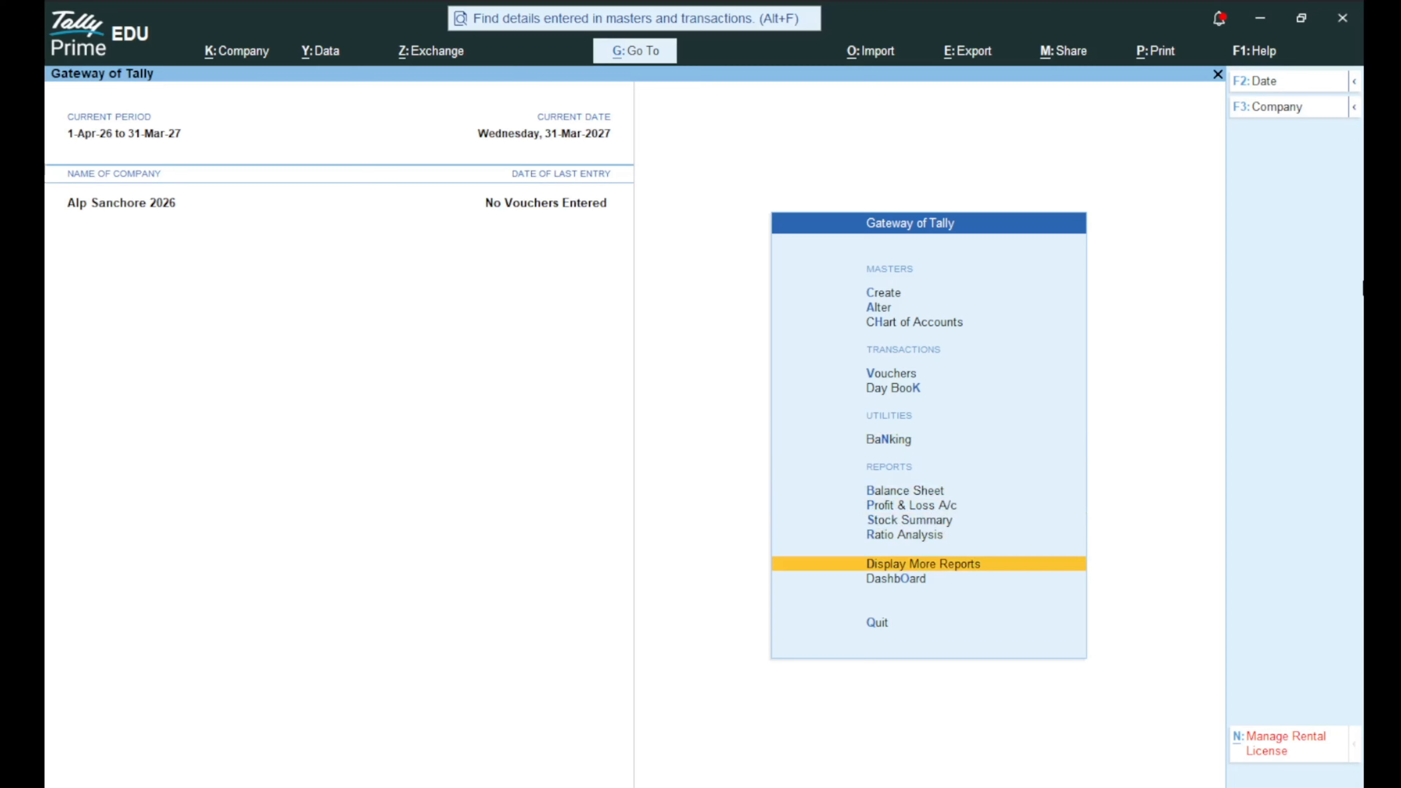
{"action": "key", "text": "Down"}
{"action": "key", "text": "Down"}
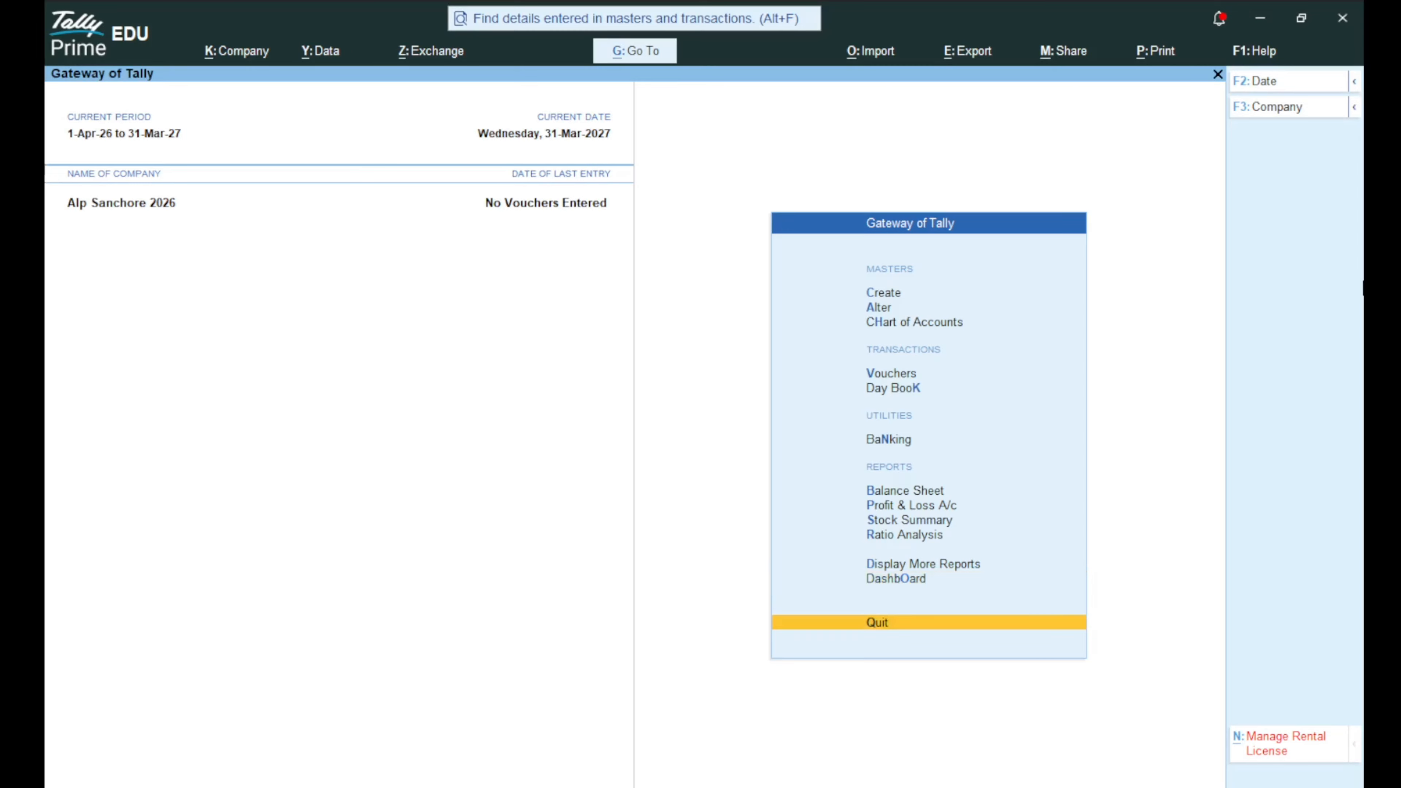
{"action": "key", "text": "Up"}
{"action": "key", "text": "Up"}
{"action": "key", "text": "Up"}
{"action": "key", "text": "Up"}
{"action": "key", "text": "Up"}
{"action": "key", "text": "Up"}
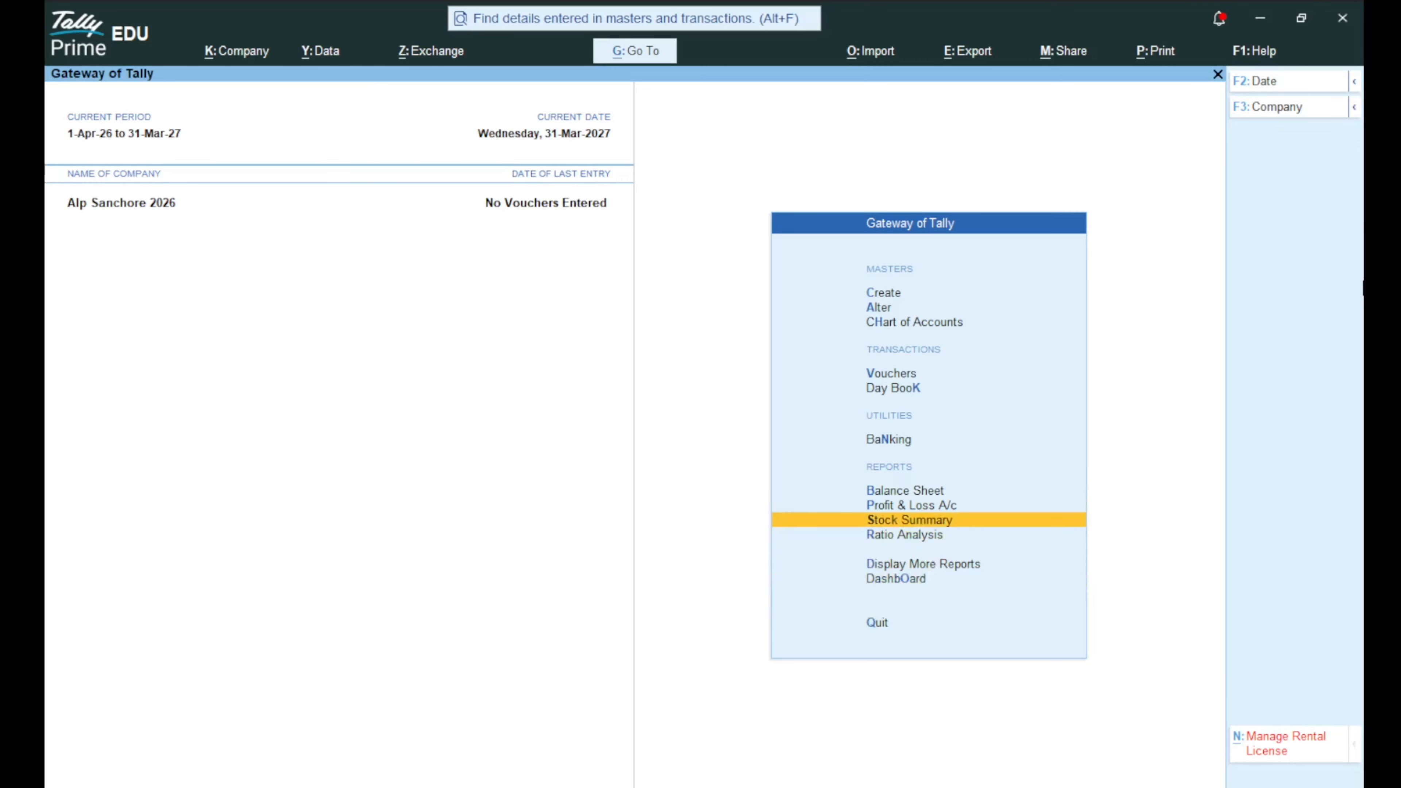
{"action": "key", "text": "Up"}
{"action": "key", "text": "Up"}
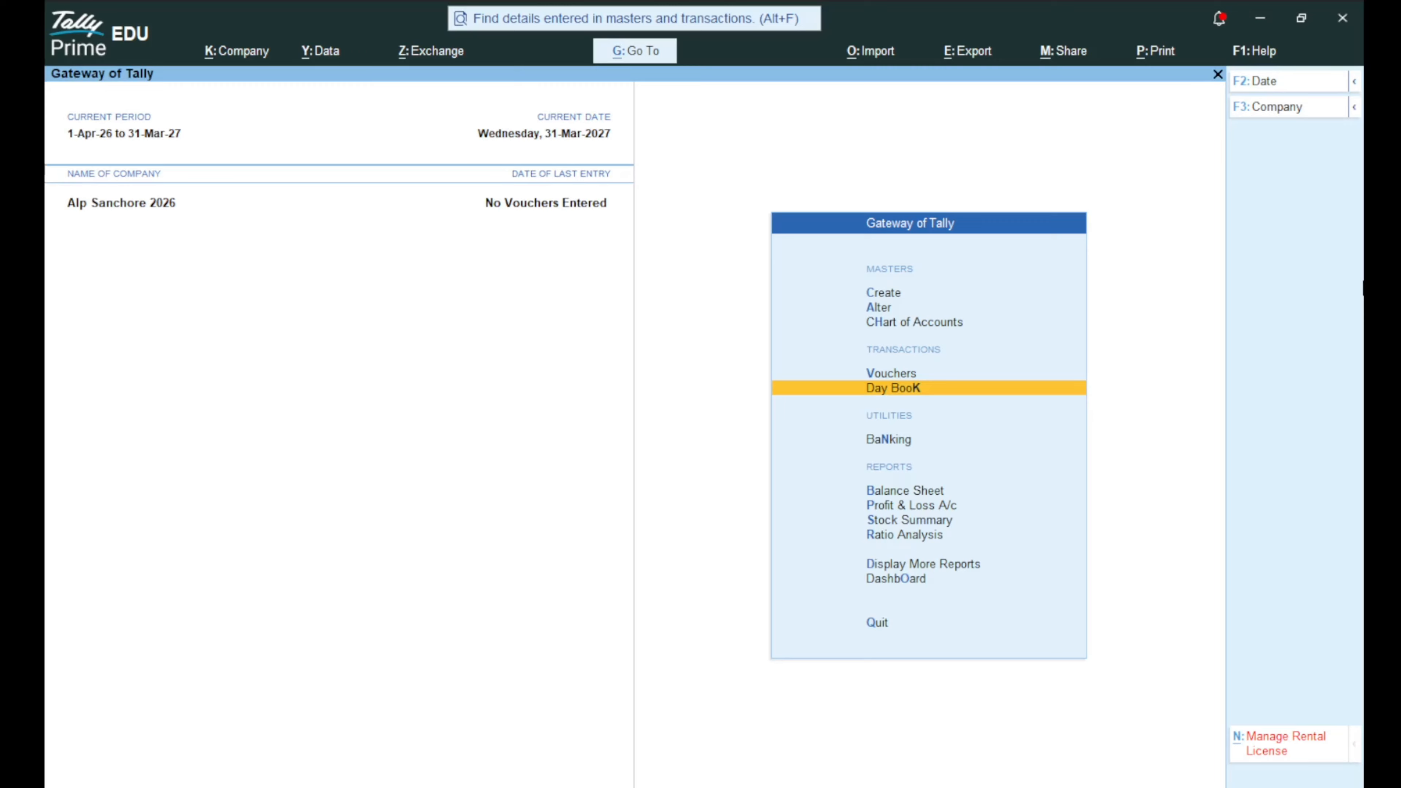
{"action": "key", "text": "Up"}
{"action": "key", "text": "Up"}
{"action": "key", "text": "Up"}
{"action": "key", "text": "Up"}
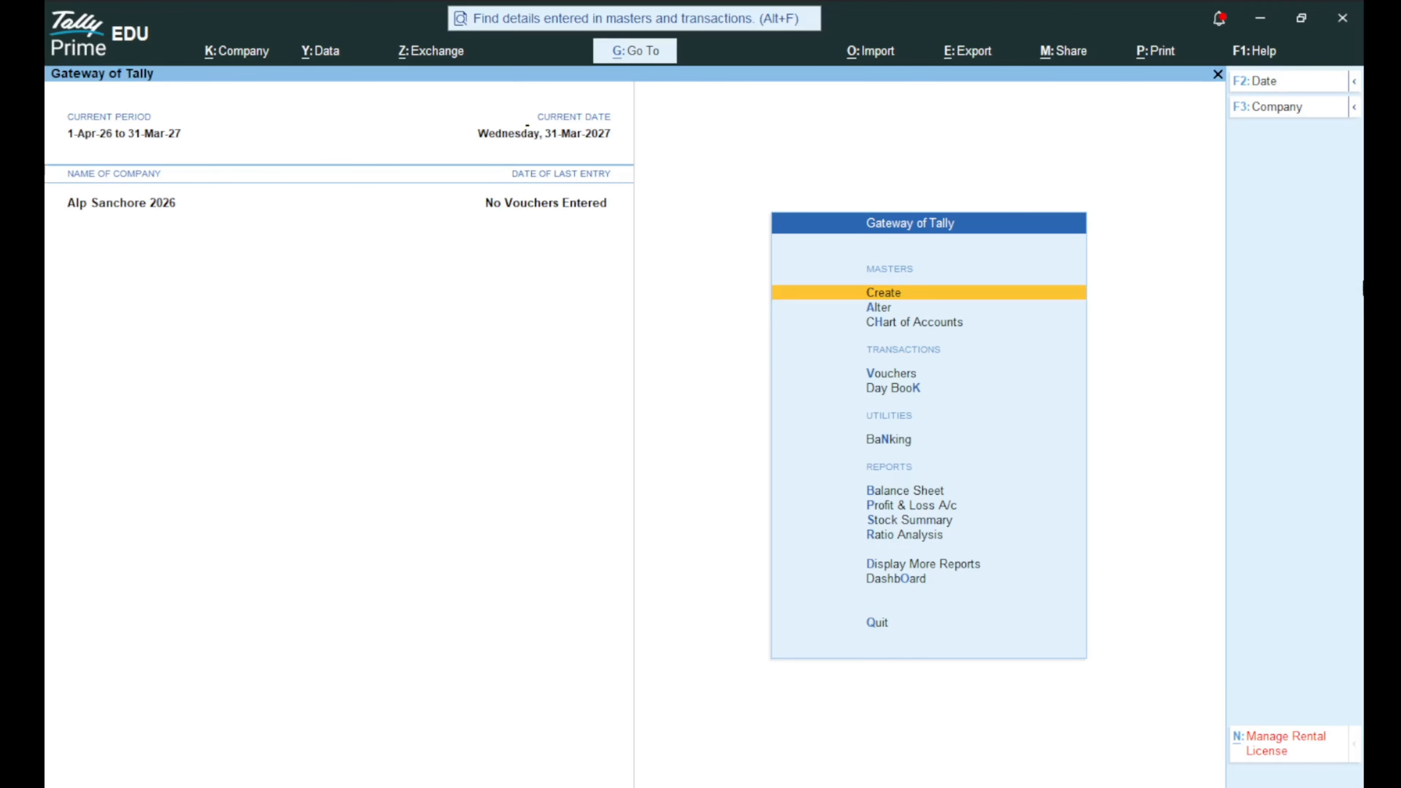
Open Master Creation, turn on Show More and Show Inactive, and browse the master types.
{"action": "key", "text": "Return"}
{"action": "key", "text": "Up"}
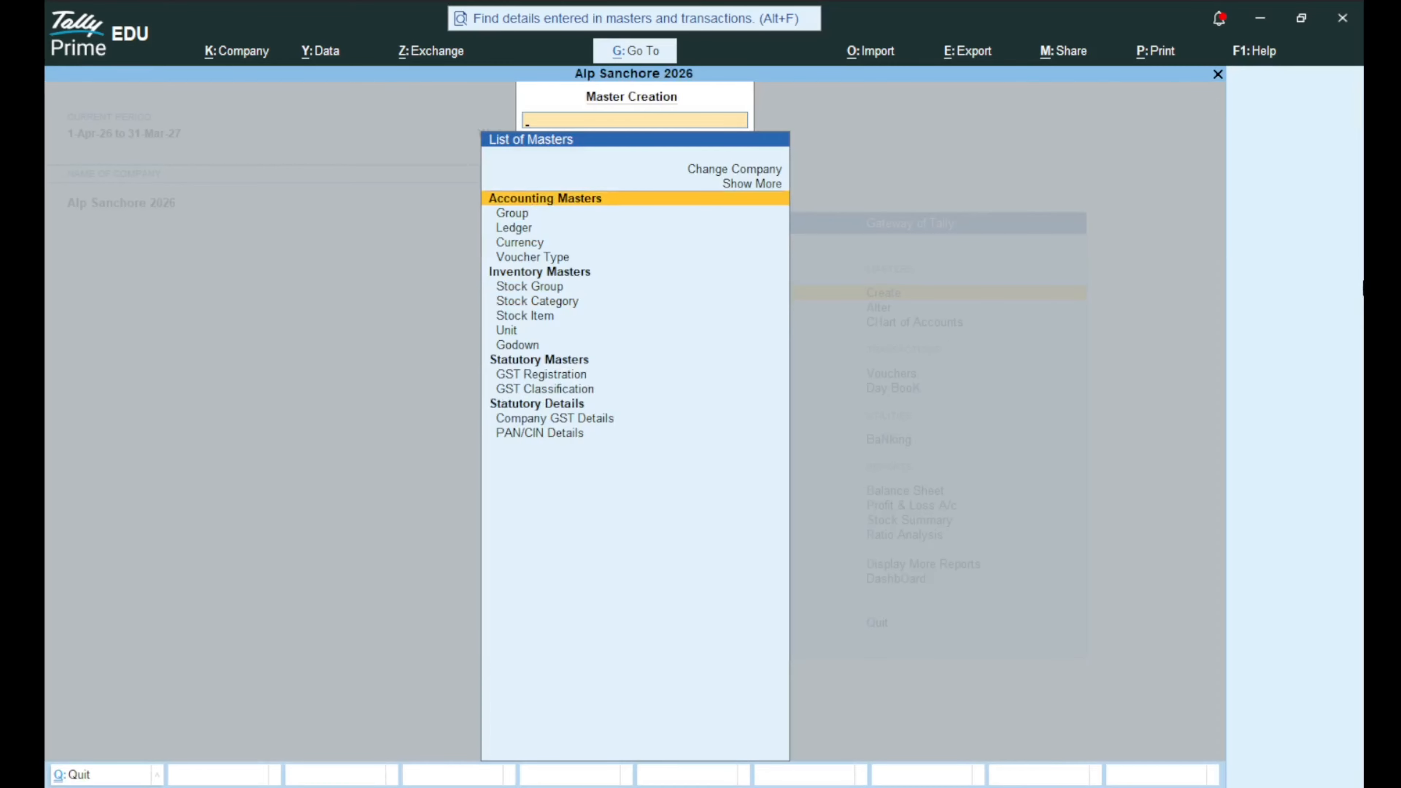
{"action": "key", "text": "Up"}
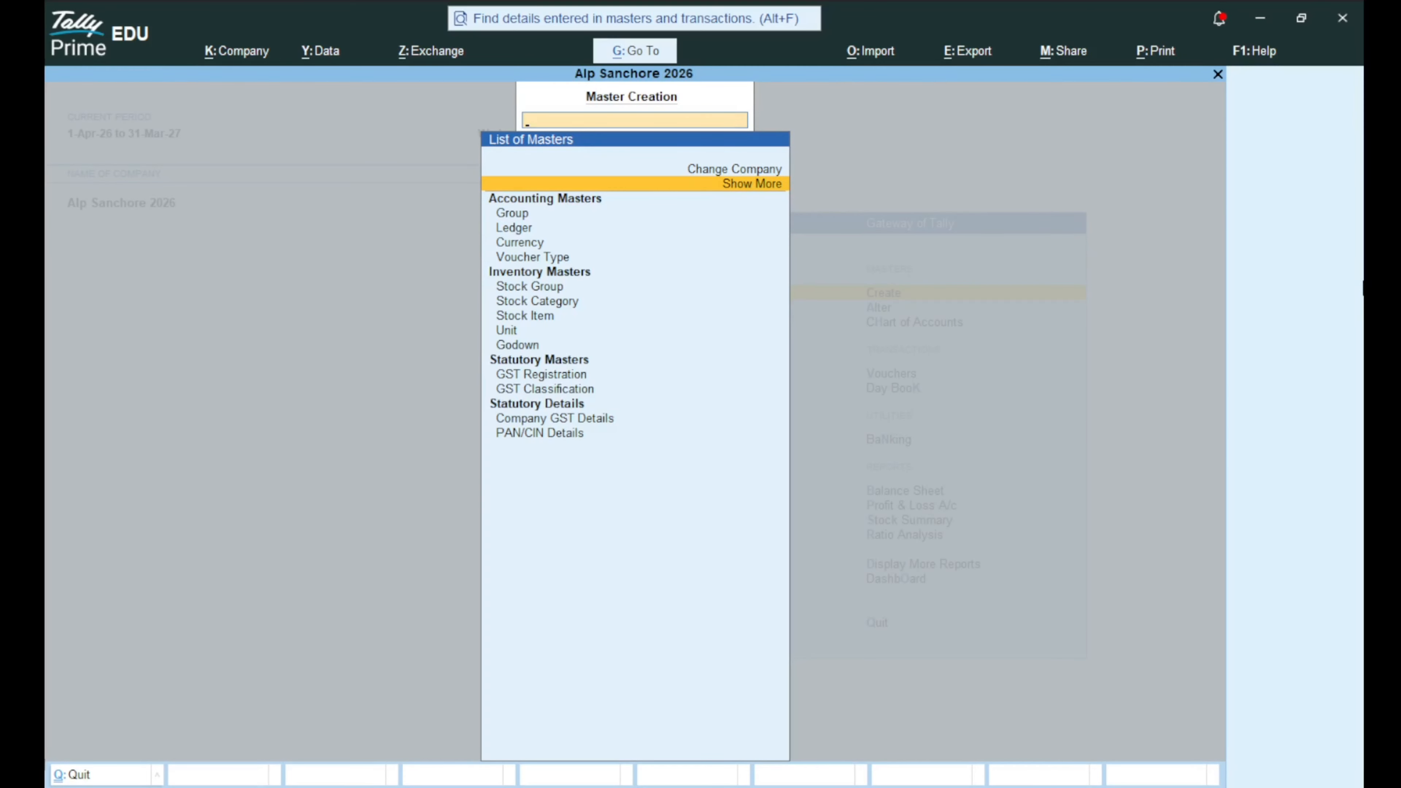
{"action": "key", "text": "Return"}
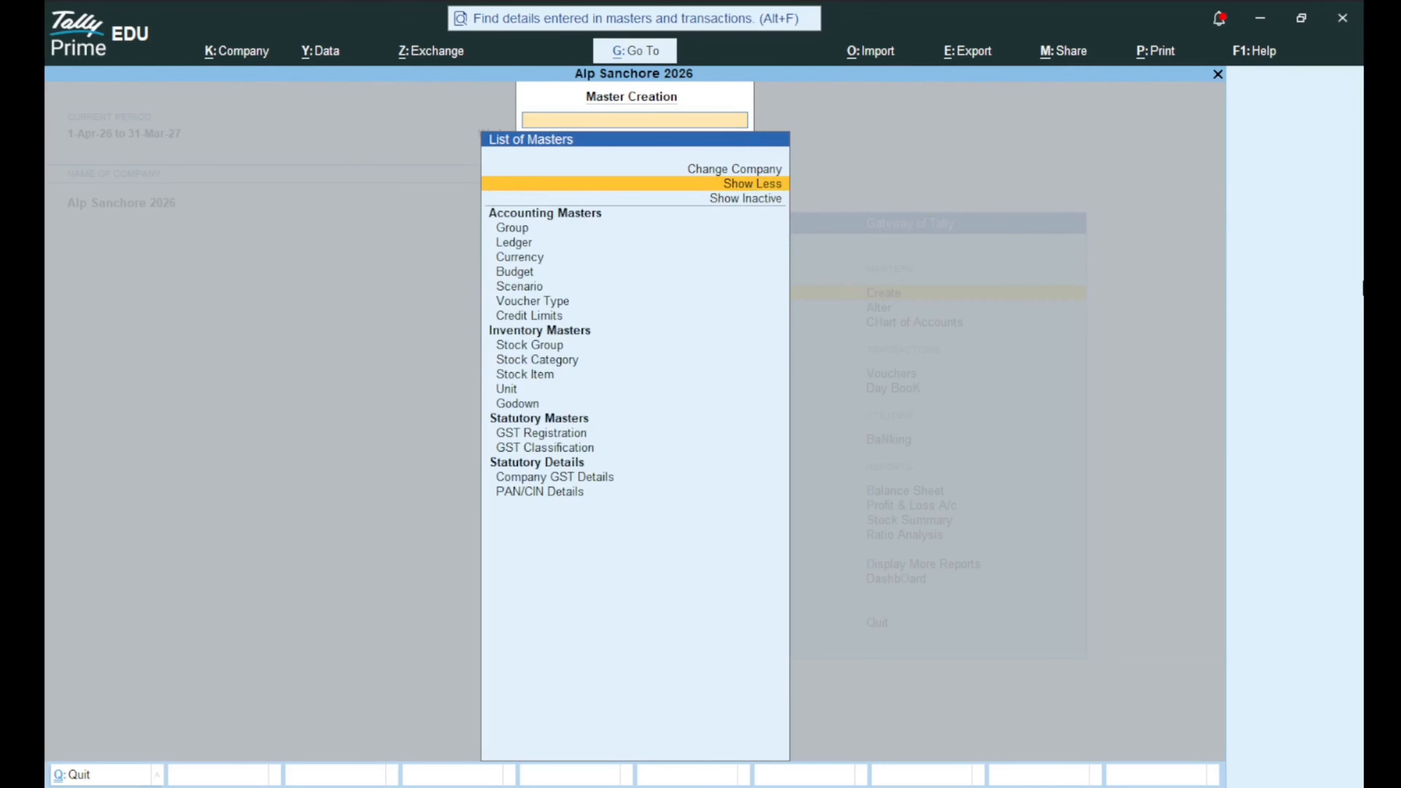
{"action": "key", "text": "Down"}
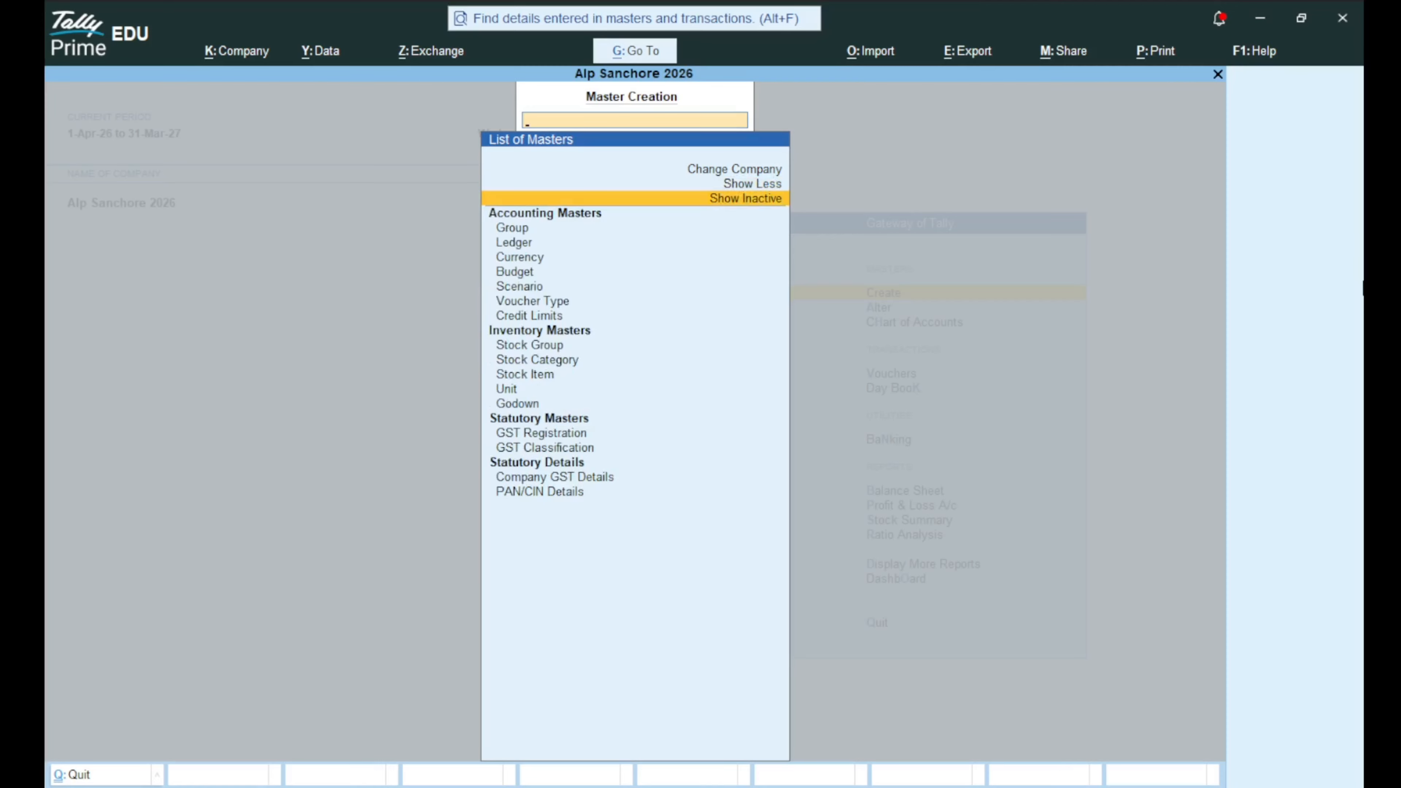
{"action": "key", "text": "Return"}
{"action": "key", "text": "Down"}
{"action": "key", "text": "Down"}
{"action": "key", "text": "Down"}
{"action": "key", "text": "Down"}
{"action": "key", "text": "Down"}
{"action": "key", "text": "Down"}
{"action": "key", "text": "Down"}
{"action": "key", "text": "Down"}
{"action": "key", "text": "Down"}
{"action": "key", "text": "Down"}
{"action": "key", "text": "Down"}
{"action": "key", "text": "Down"}
{"action": "key", "text": "Down"}
{"action": "key", "text": "Down"}
{"action": "key", "text": "Down"}
{"action": "key", "text": "Down"}
{"action": "key", "text": "Down"}
{"action": "key", "text": "Down"}
{"action": "key", "text": "Down"}
{"action": "key", "text": "Down"}
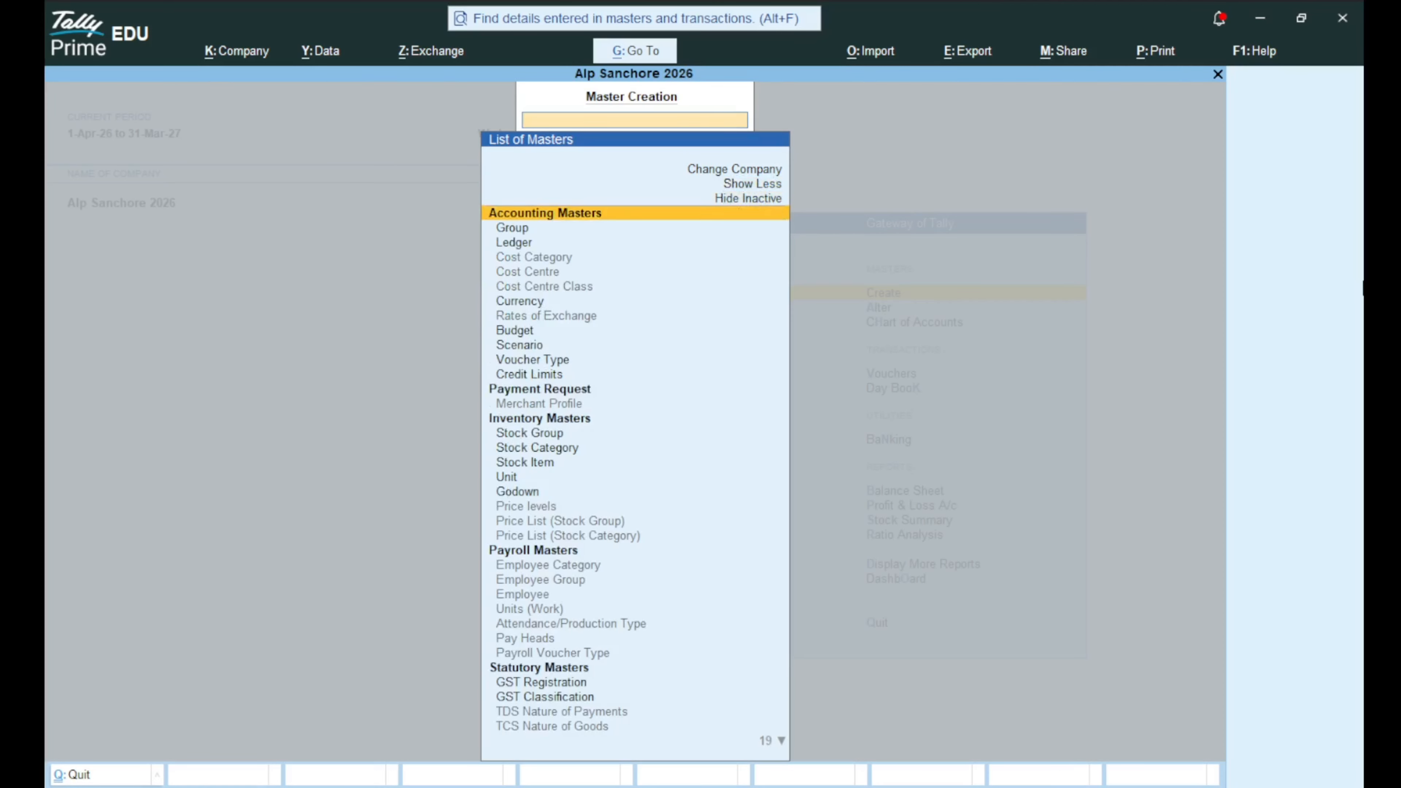
{"action": "key", "text": "Down"}
{"action": "key", "text": "Down"}
{"action": "key", "text": "Down"}
{"action": "key", "text": "Down"}
{"action": "key", "text": "Down"}
{"action": "key", "text": "Down"}
{"action": "key", "text": "Down"}
{"action": "key", "text": "Down"}
{"action": "key", "text": "Down"}
{"action": "key", "text": "Down"}
{"action": "key", "text": "Down"}
{"action": "key", "text": "Down"}
{"action": "key", "text": "Down"}
{"action": "key", "text": "Down"}
{"action": "key", "text": "Down"}
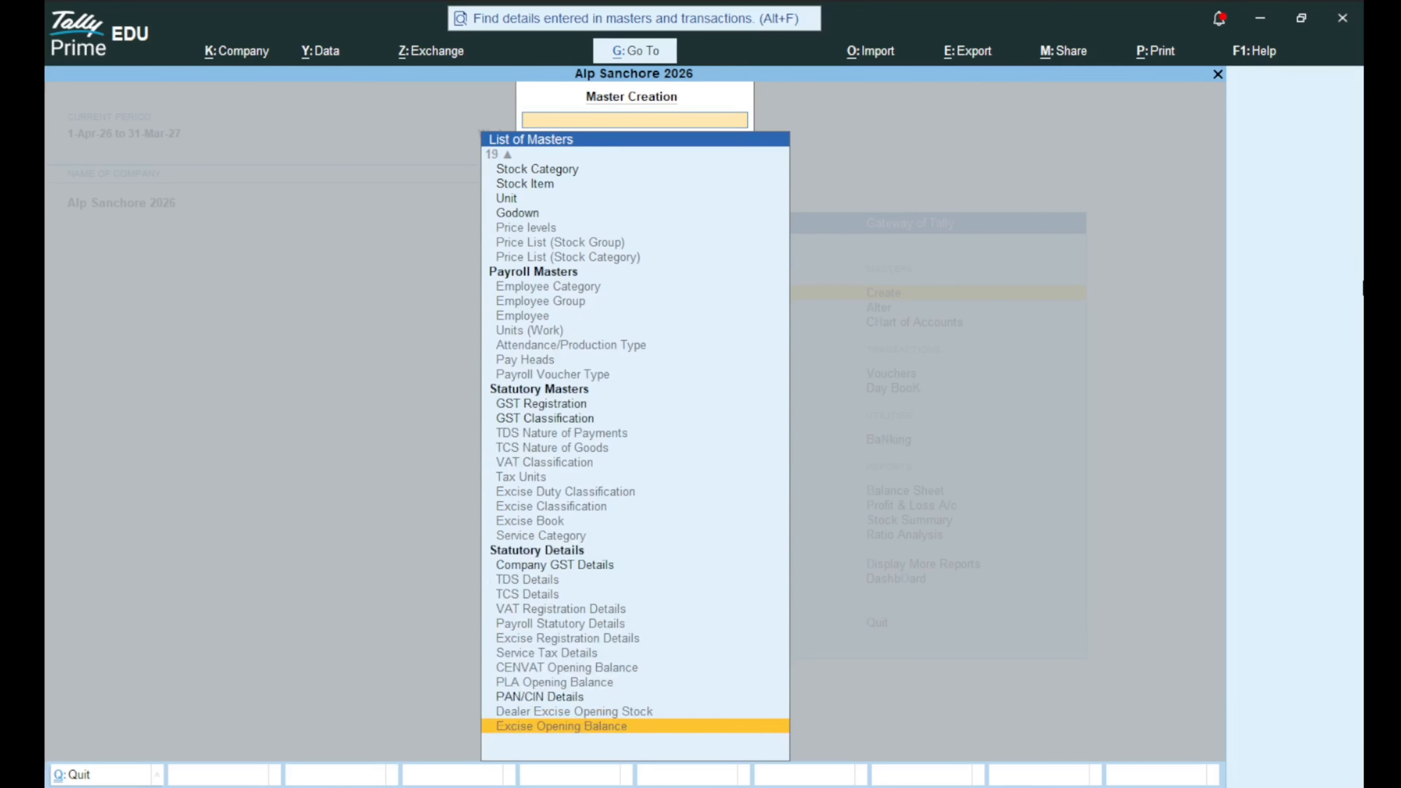
{"action": "key", "text": "Up"}
{"action": "key", "text": "Up"}
{"action": "key", "text": "Up"}
{"action": "key", "text": "Up"}
{"action": "key", "text": "Up"}
{"action": "key", "text": "Up"}
{"action": "key", "text": "Up"}
{"action": "key", "text": "Up"}
{"action": "key", "text": "Up"}
{"action": "key", "text": "Up"}
{"action": "key", "text": "Up"}
{"action": "key", "text": "Up"}
{"action": "key", "text": "Up"}
{"action": "key", "text": "Up"}
{"action": "key", "text": "Up"}
{"action": "key", "text": "Up"}
{"action": "key", "text": "Up"}
{"action": "key", "text": "Up"}
{"action": "key", "text": "Up"}
{"action": "key", "text": "Up"}
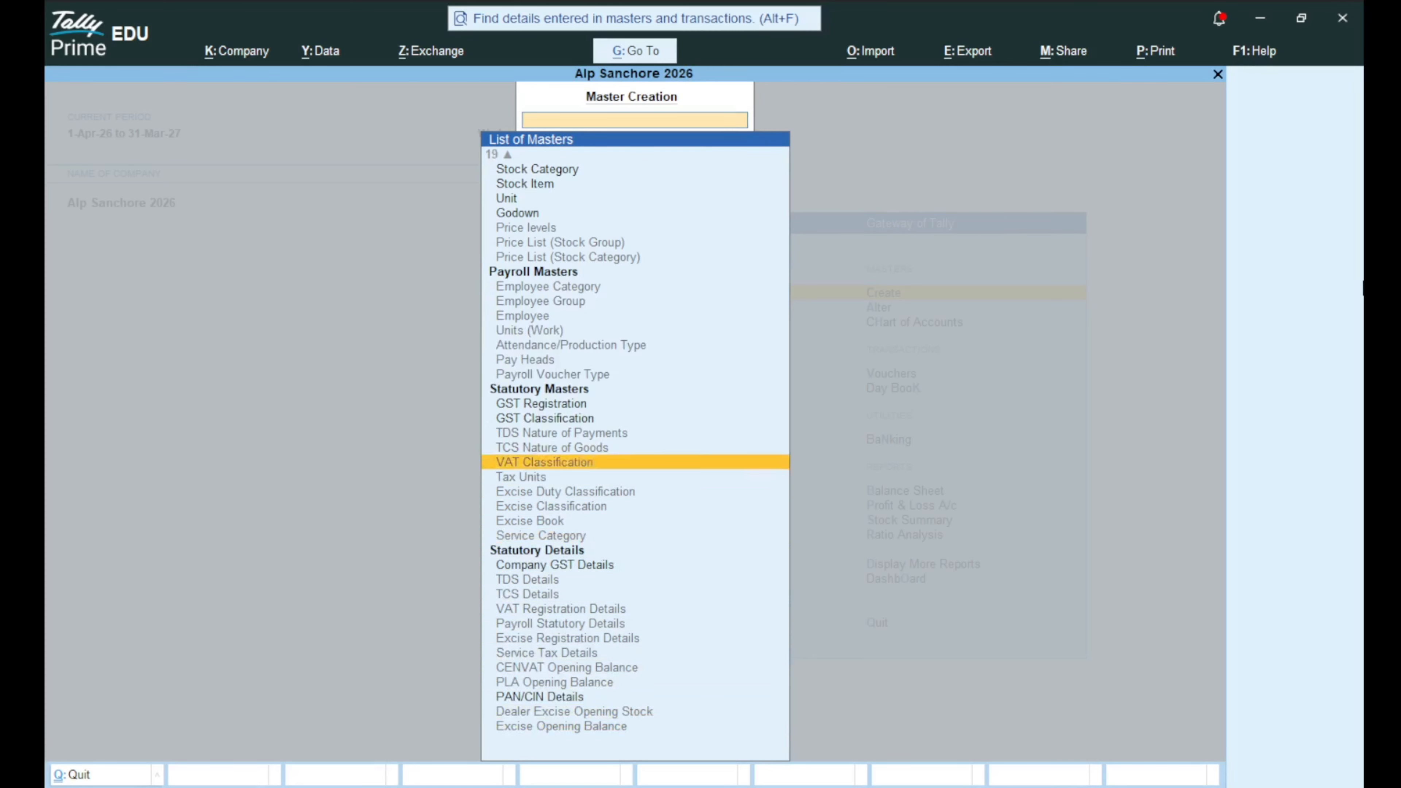
{"action": "key", "text": "Up"}
{"action": "key", "text": "Up"}
{"action": "key", "text": "Up"}
{"action": "key", "text": "Up"}
{"action": "key", "text": "Up"}
{"action": "key", "text": "Up"}
{"action": "key", "text": "Up"}
{"action": "key", "text": "Up"}
{"action": "key", "text": "Up"}
{"action": "key", "text": "Up"}
{"action": "key", "text": "Up"}
{"action": "key", "text": "Up"}
{"action": "key", "text": "Up"}
{"action": "key", "text": "Up"}
{"action": "key", "text": "Up"}
{"action": "key", "text": "Up"}
{"action": "key", "text": "Up"}
{"action": "key", "text": "Up"}
{"action": "key", "text": "Up"}
{"action": "key", "text": "Up"}
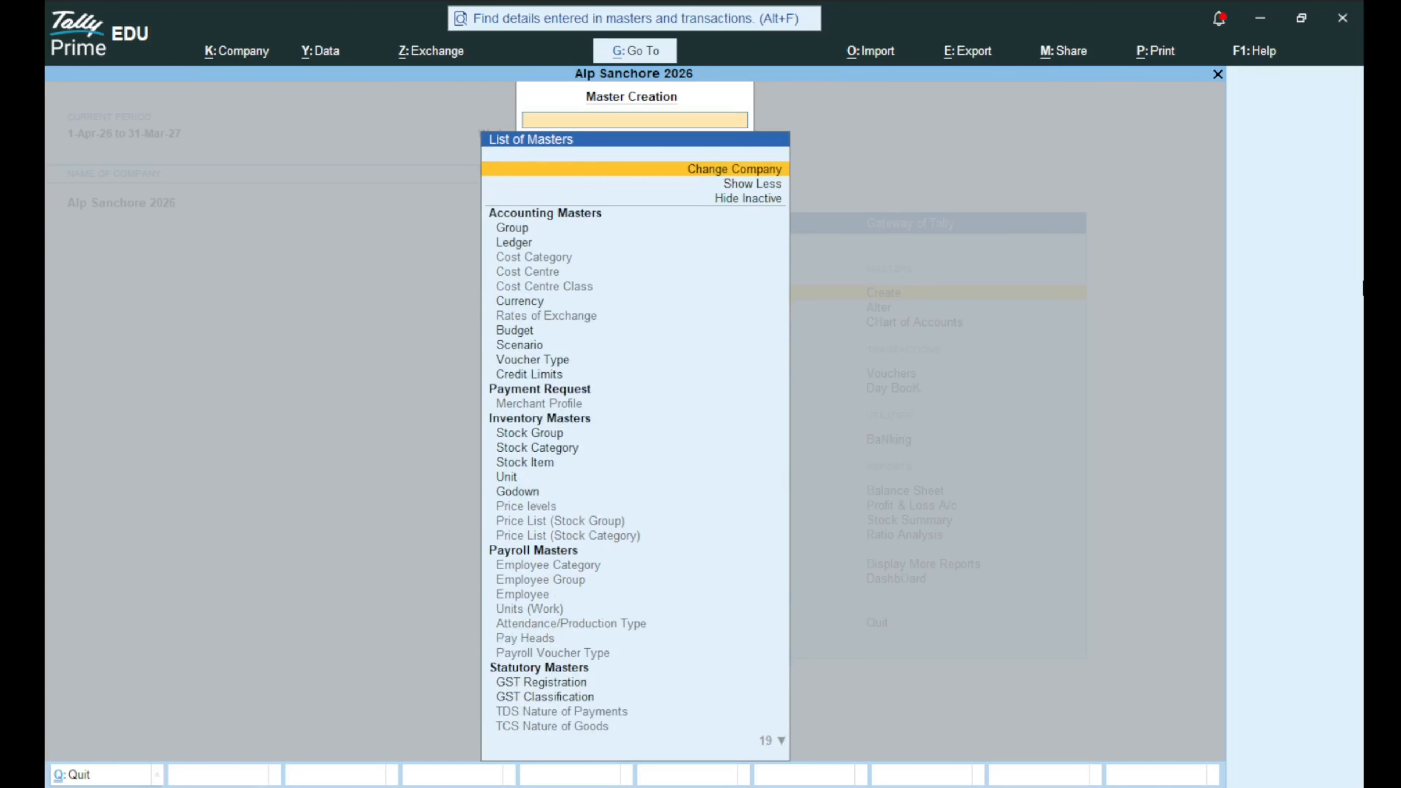
{"action": "key", "text": "Down"}
{"action": "key", "text": "Down"}
{"action": "key", "text": "Down"}
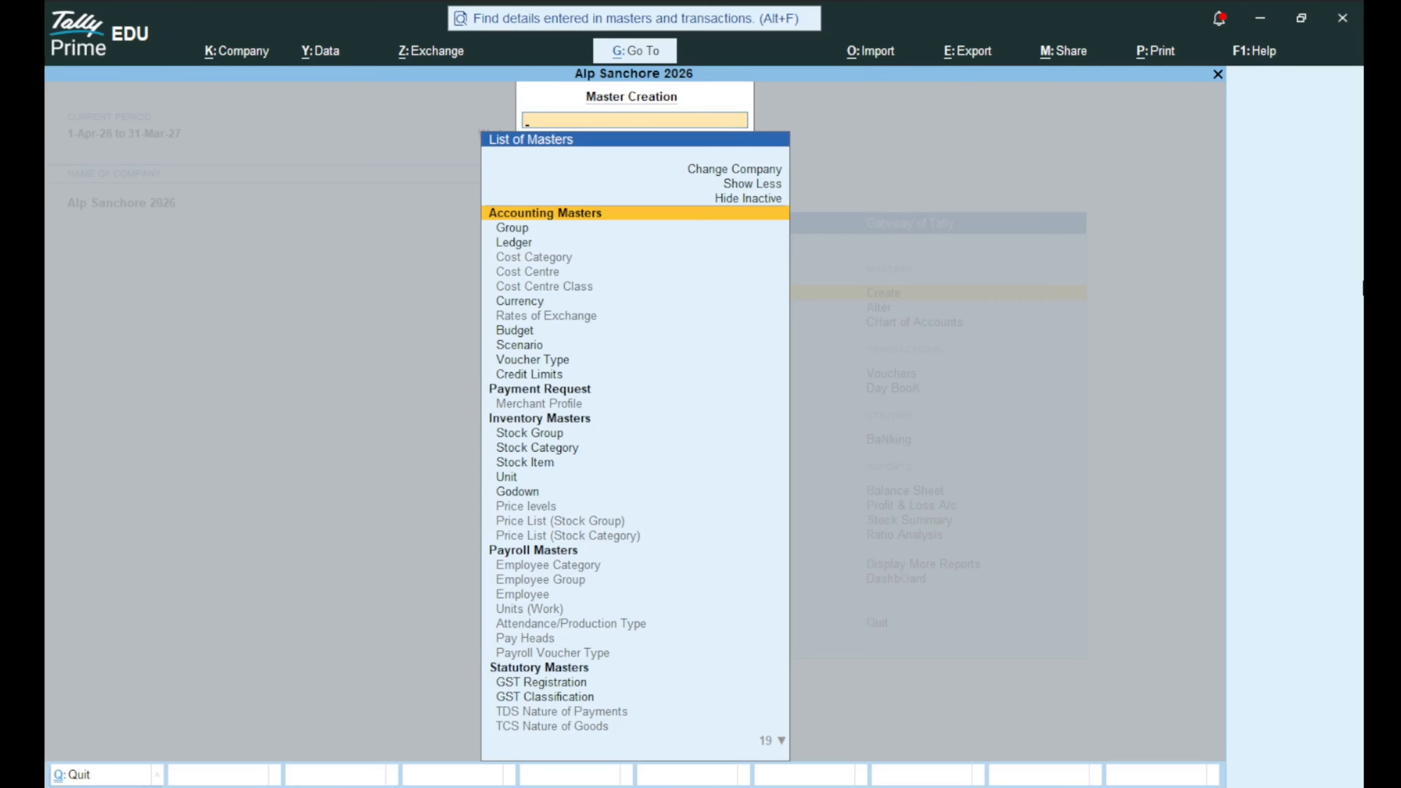
Close Master Creation, reopen it to look at the Group master, and close it again.
{"action": "key", "text": "Escape"}
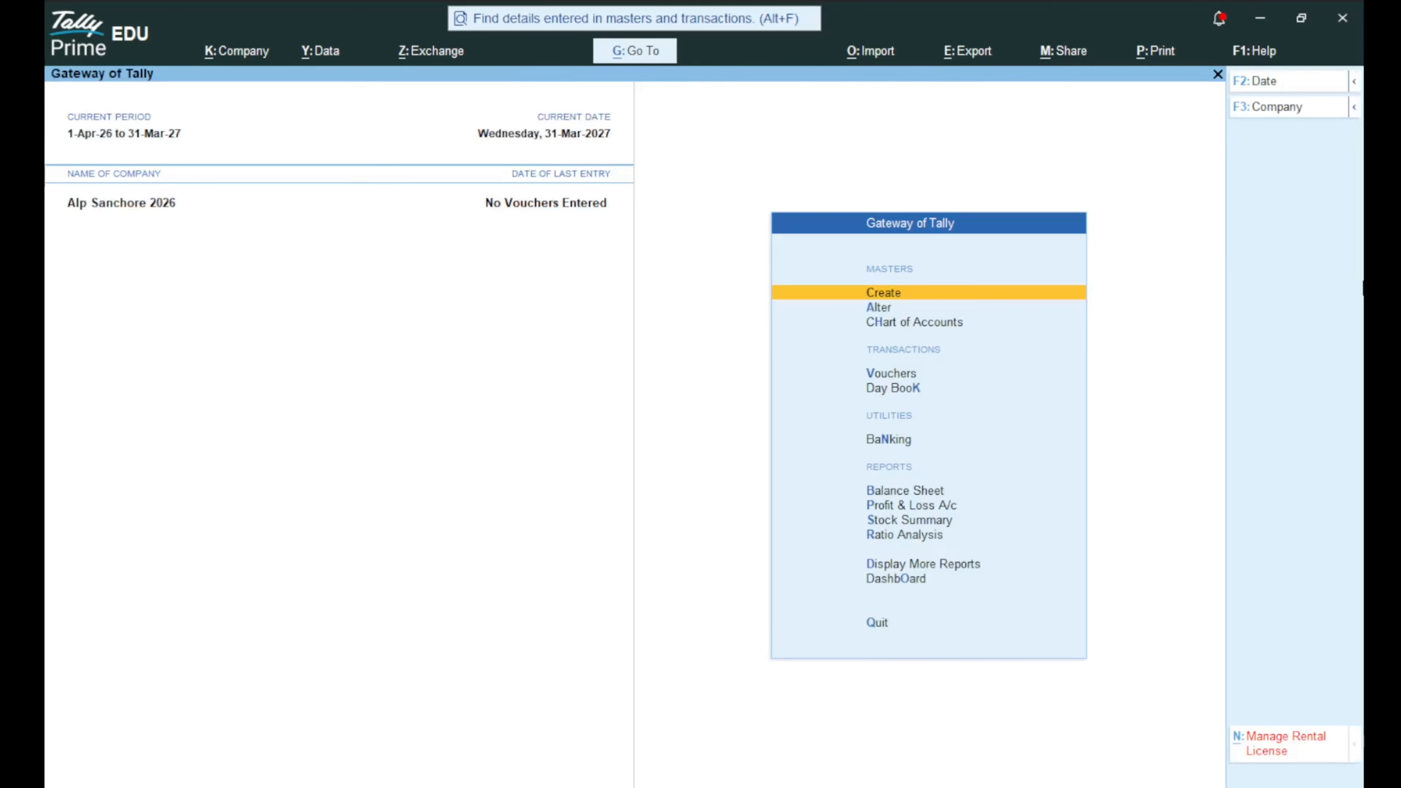
{"action": "key", "text": "Return"}
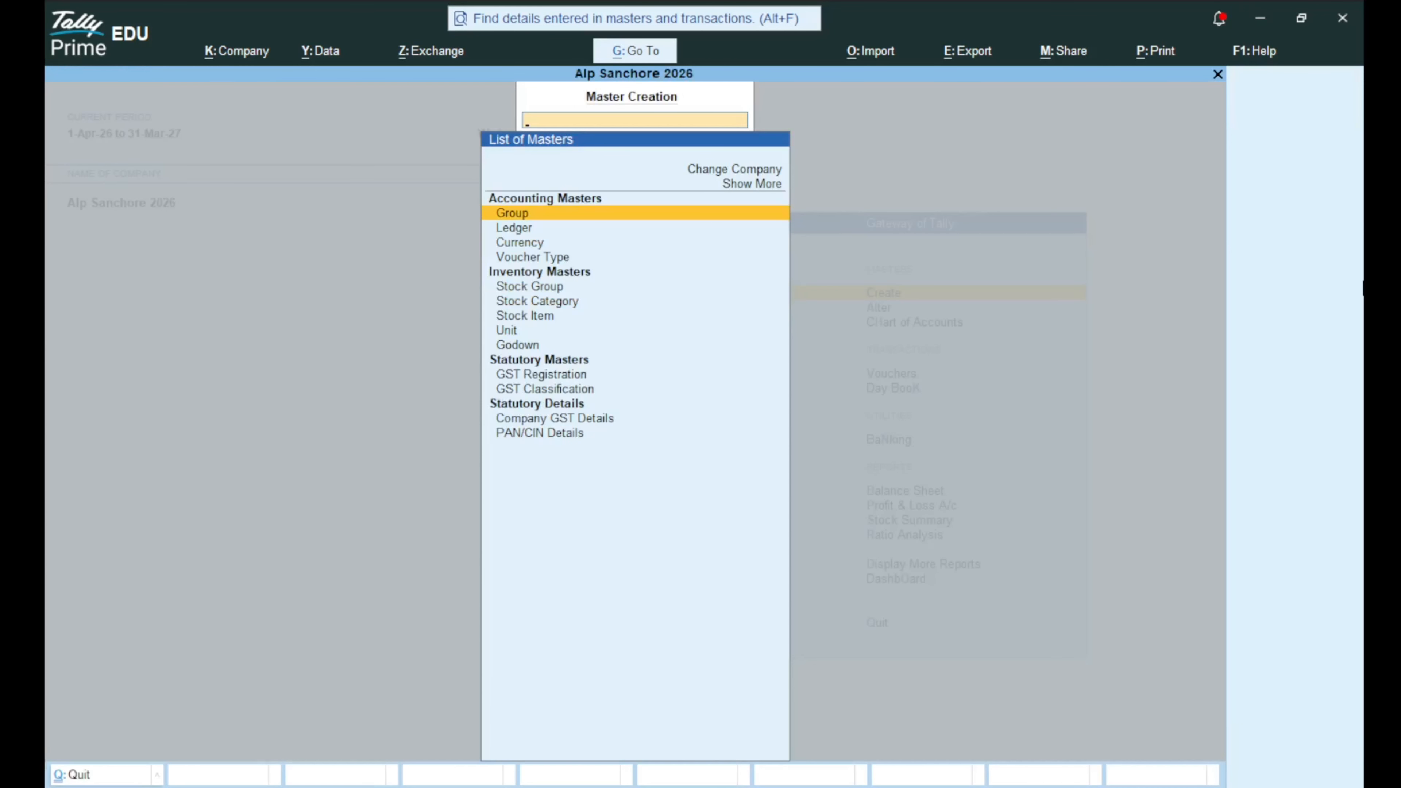
{"action": "key", "text": "Up"}
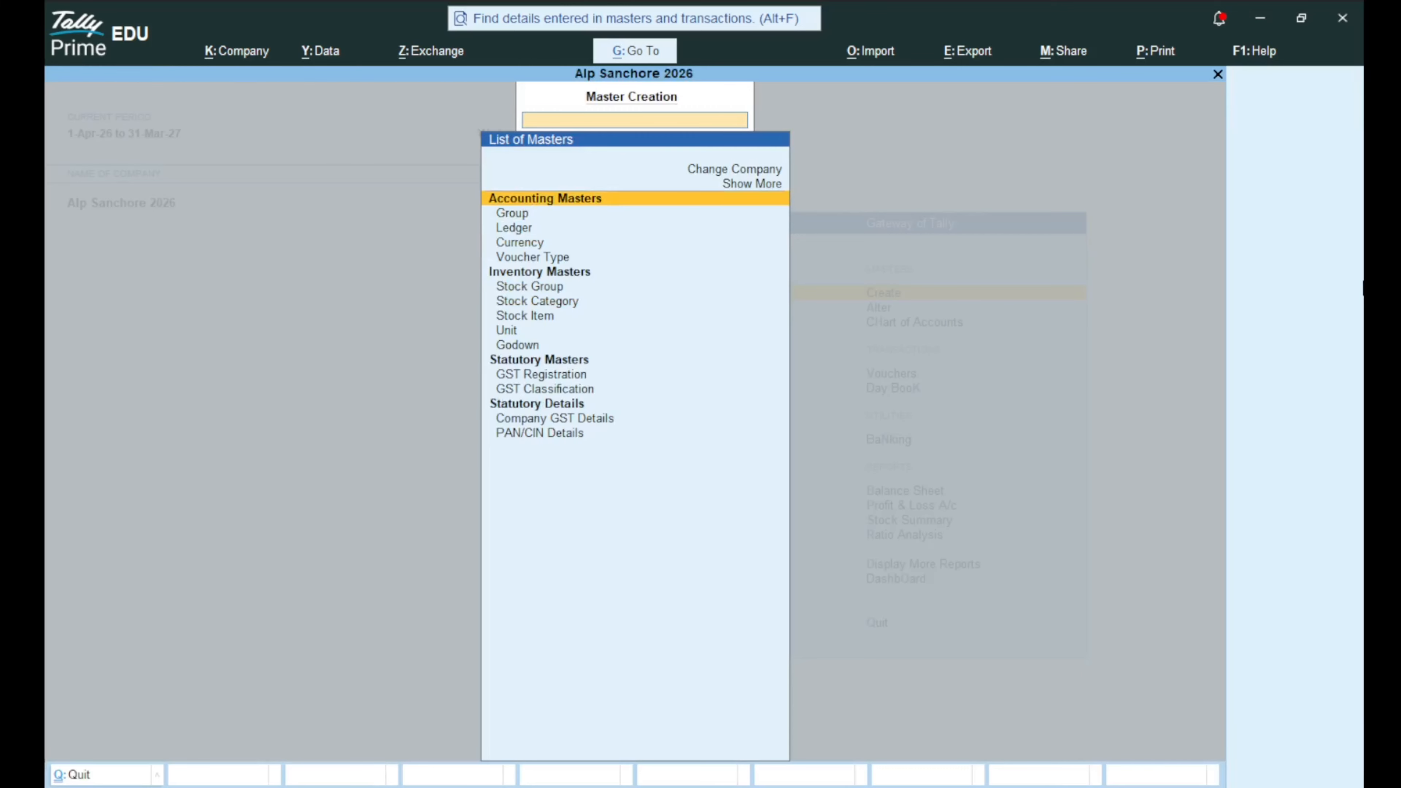
{"action": "key", "text": "Down"}
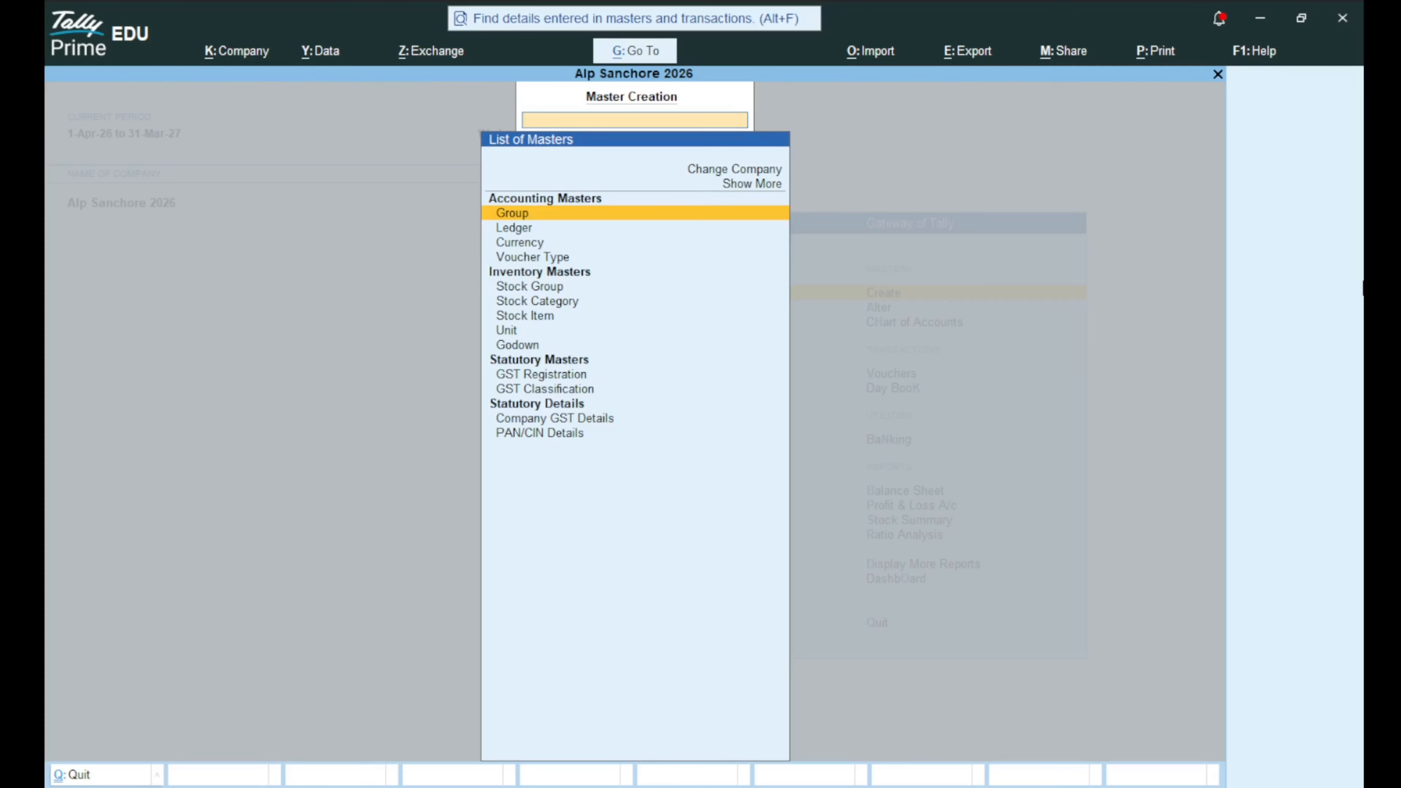
{"action": "key", "text": "Escape"}
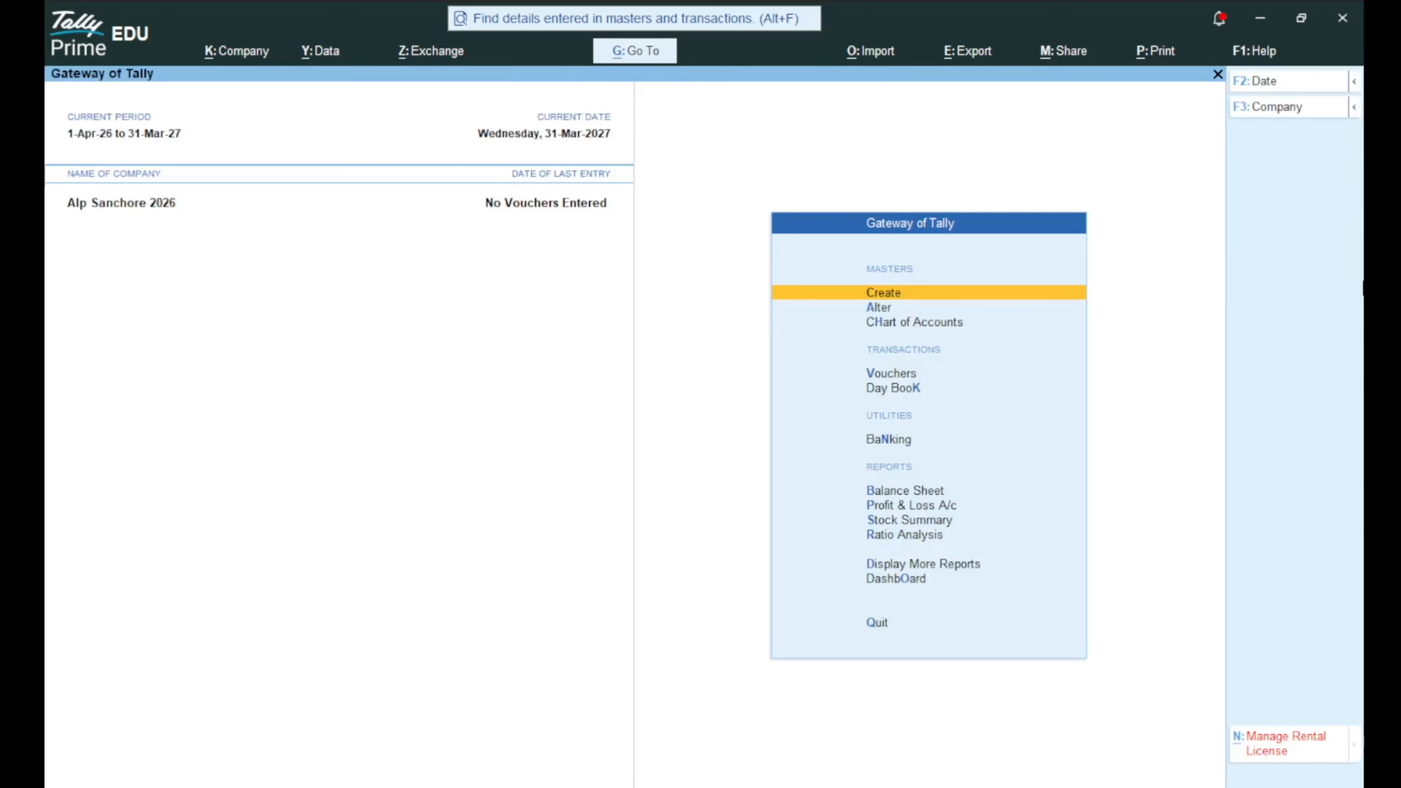
Briefly open the Create and Alter master lists, returning to the Gateway menu each time.
{"action": "key", "text": "Down"}
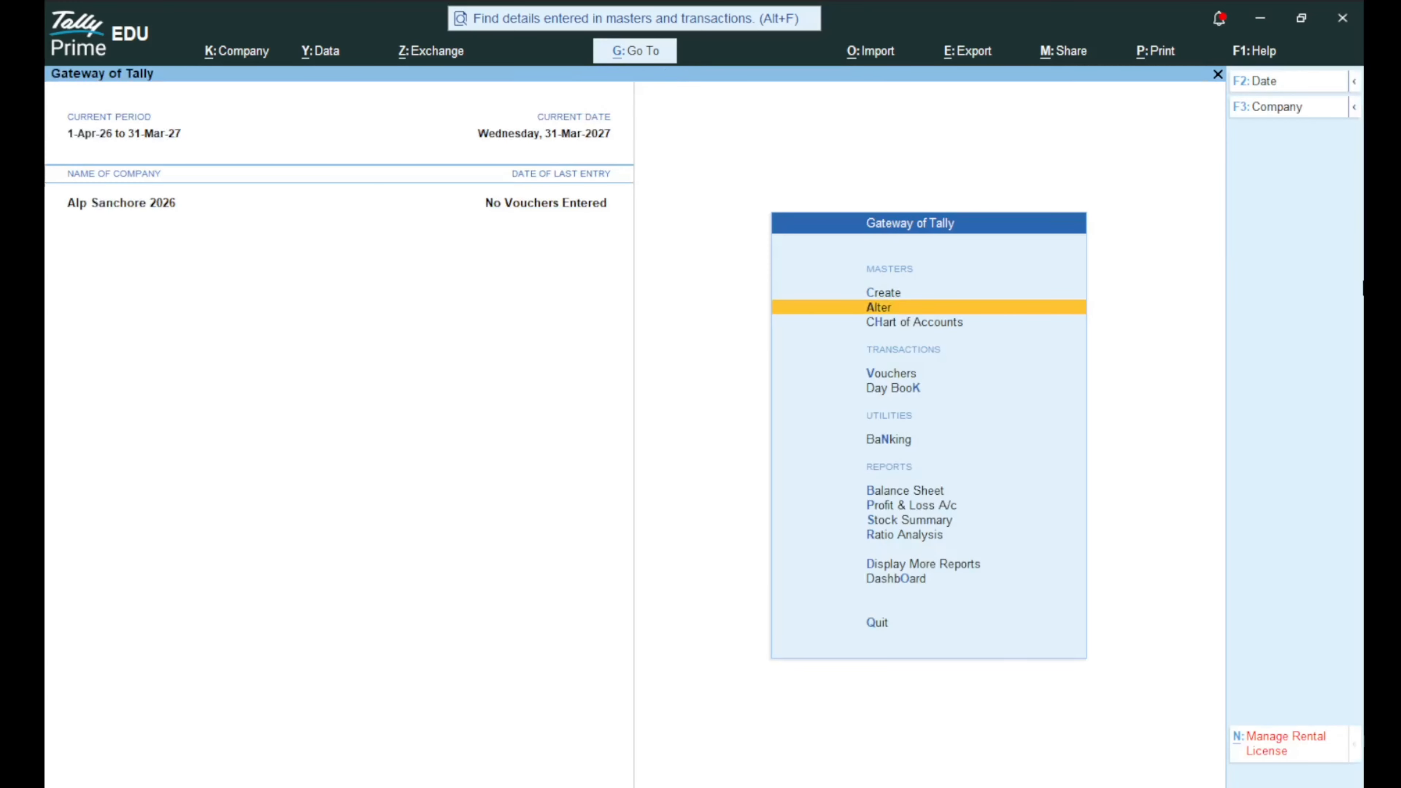
{"action": "key", "text": "Up"}
{"action": "key", "text": "Down"}
{"action": "key", "text": "Down"}
{"action": "key", "text": "Up"}
{"action": "key", "text": "Up"}
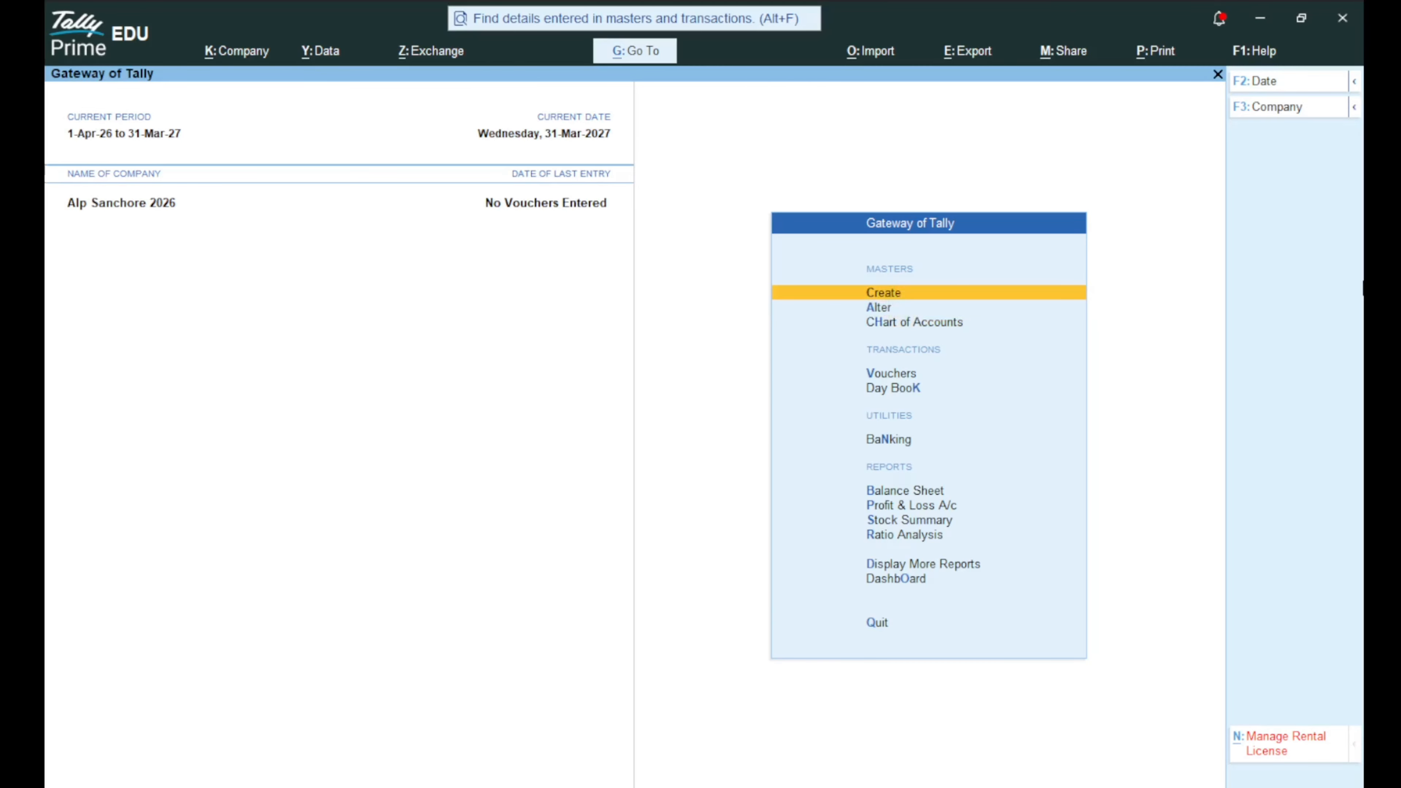
{"action": "key", "text": "Return"}
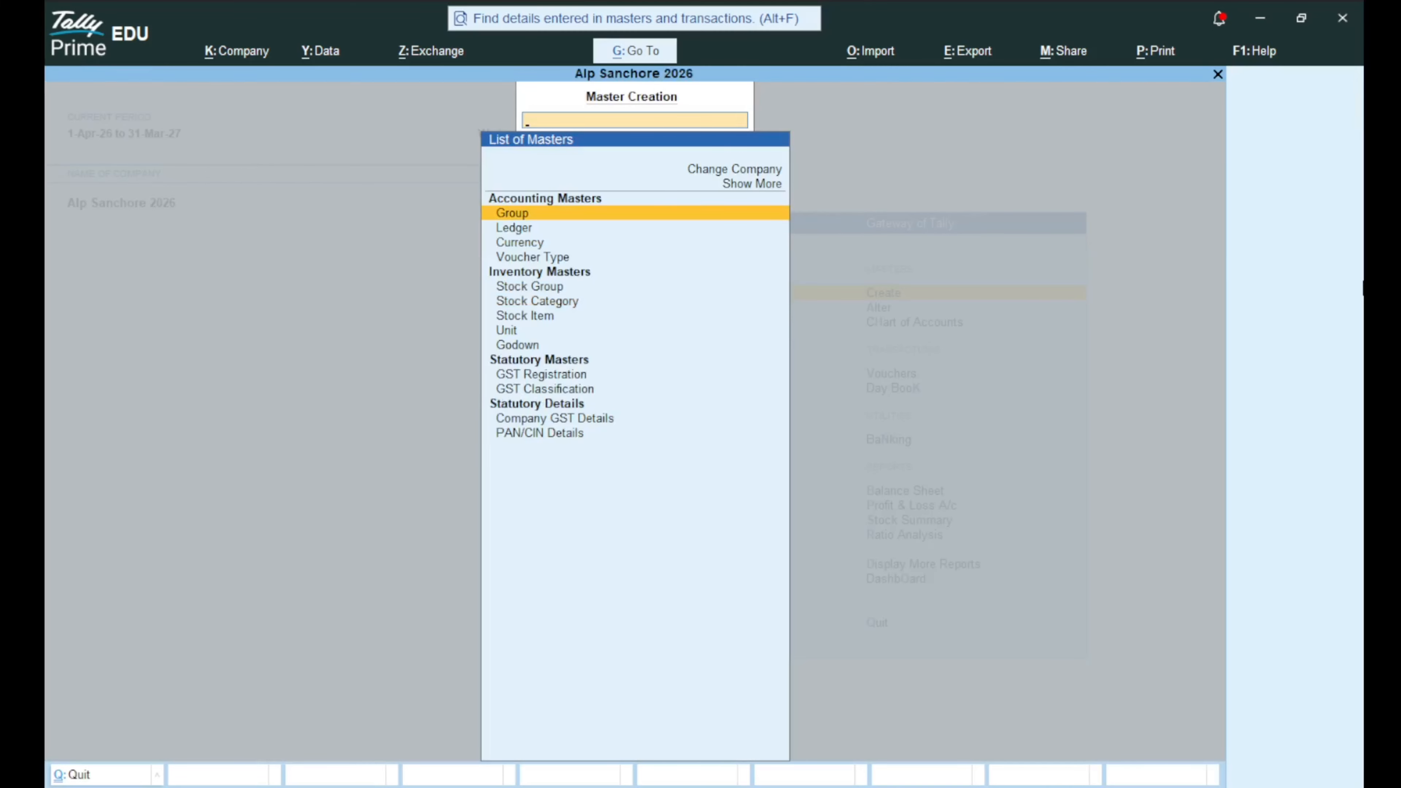
{"action": "key", "text": "Escape"}
{"action": "key", "text": "Down"}
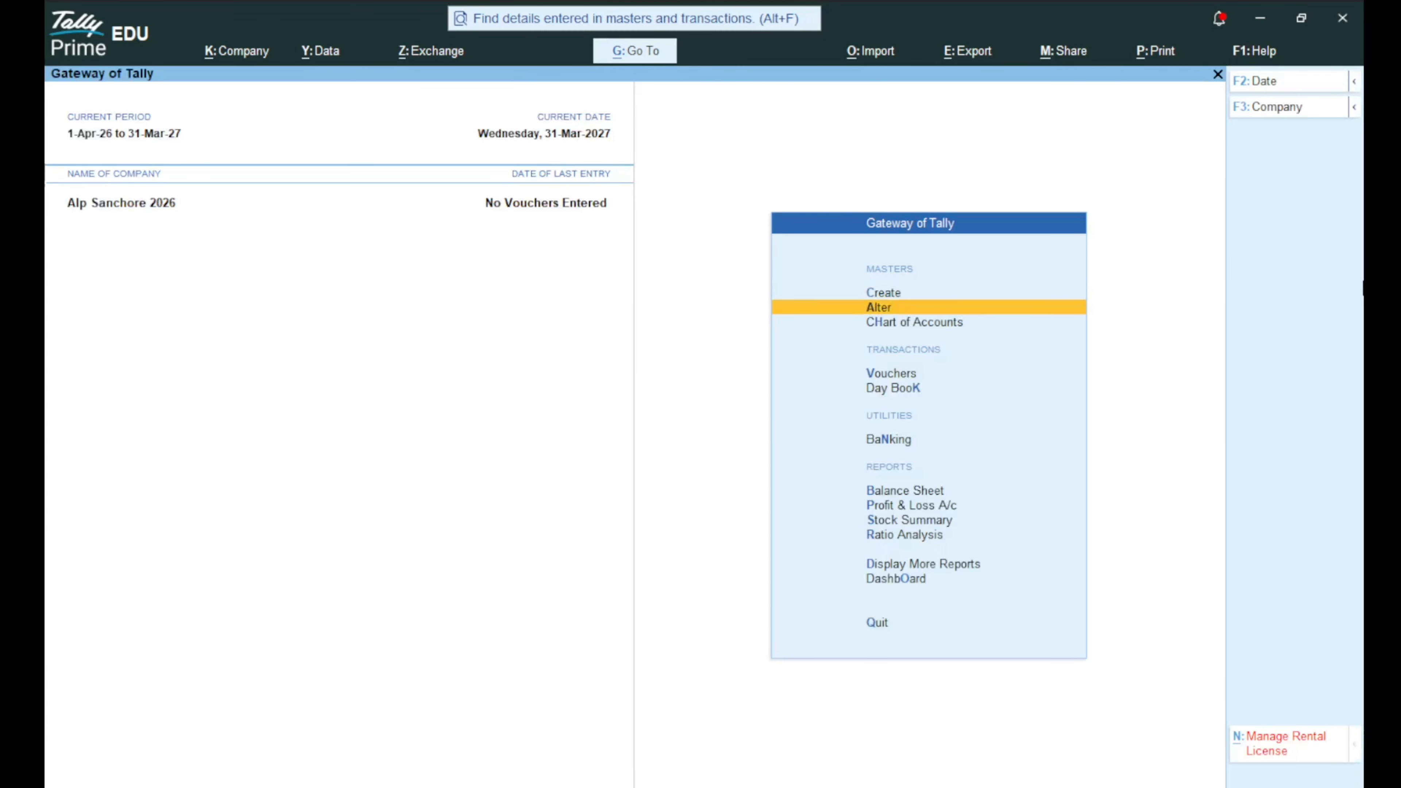
{"action": "key", "text": "Return"}
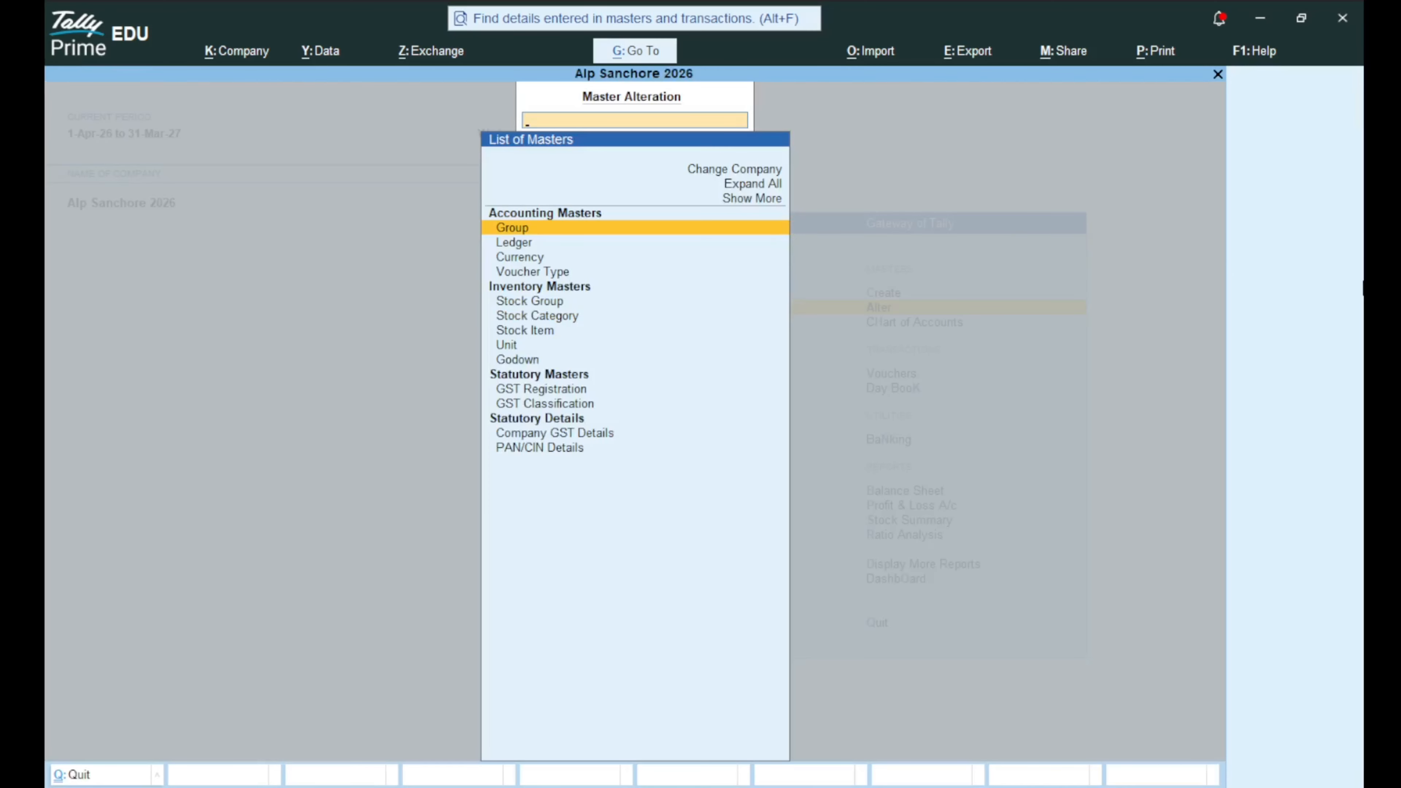
{"action": "key", "text": "Escape"}
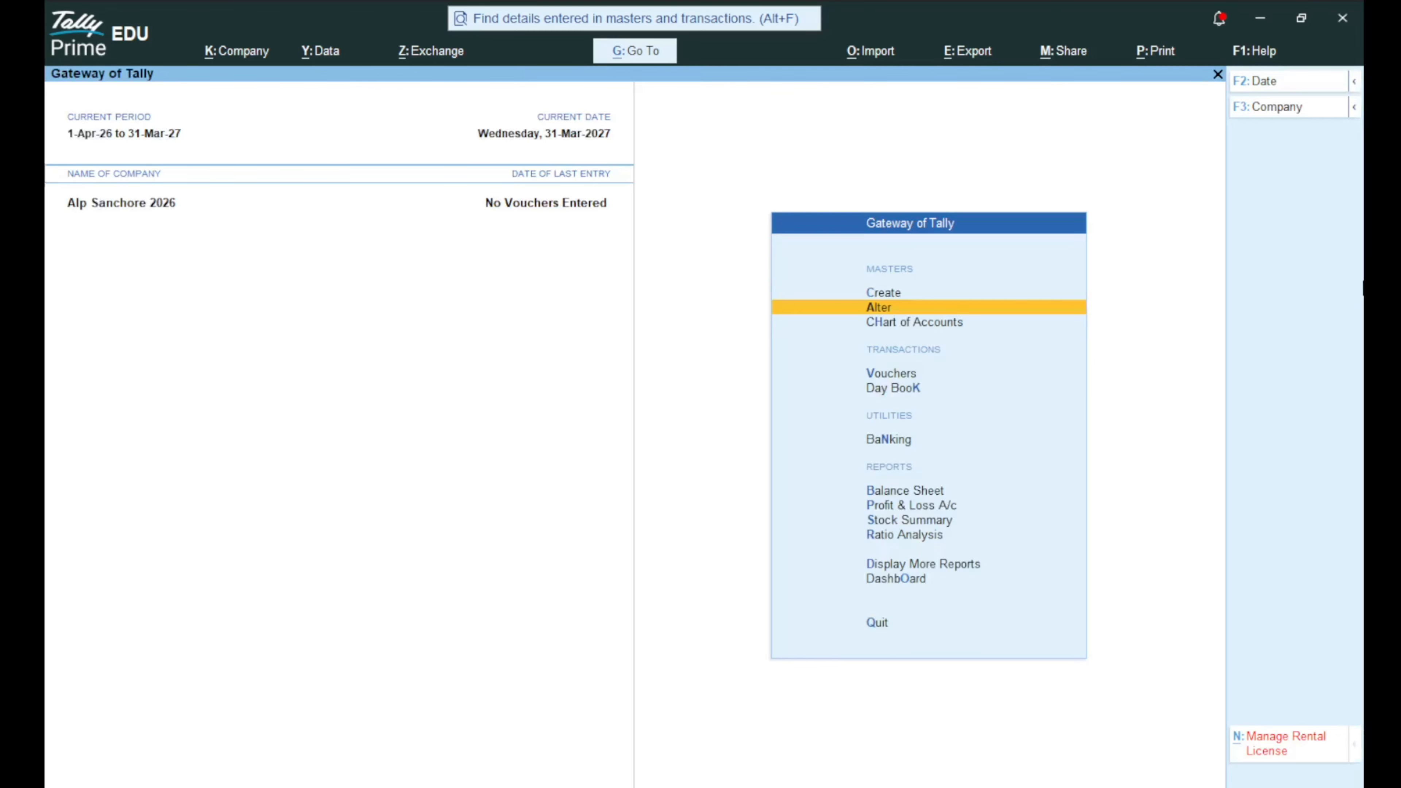
{"action": "key", "text": "Down"}
View the Chart of Accounts, then open the Master Alteration list for Alp Sanchore 2026.
{"action": "key", "text": "Return"}
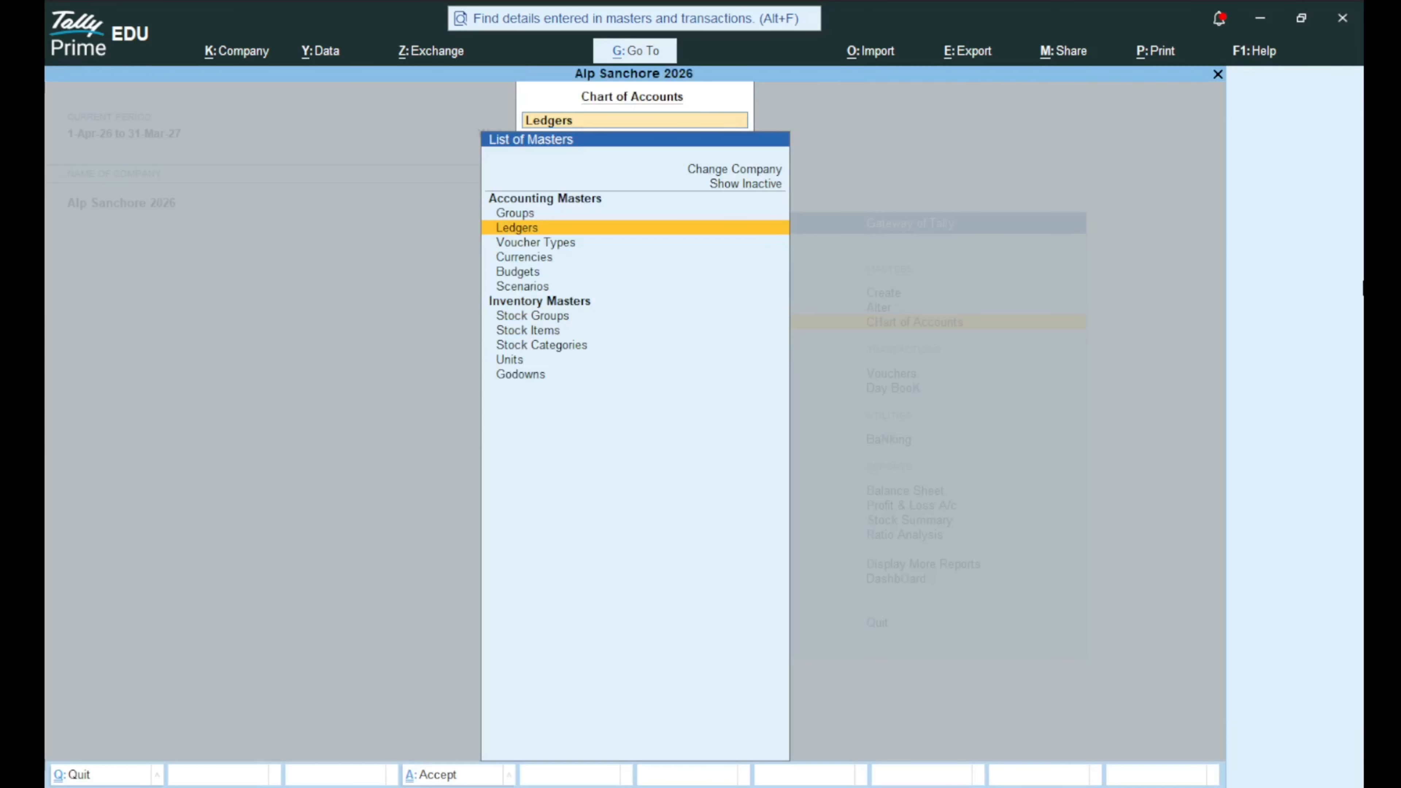
{"action": "key", "text": "Up"}
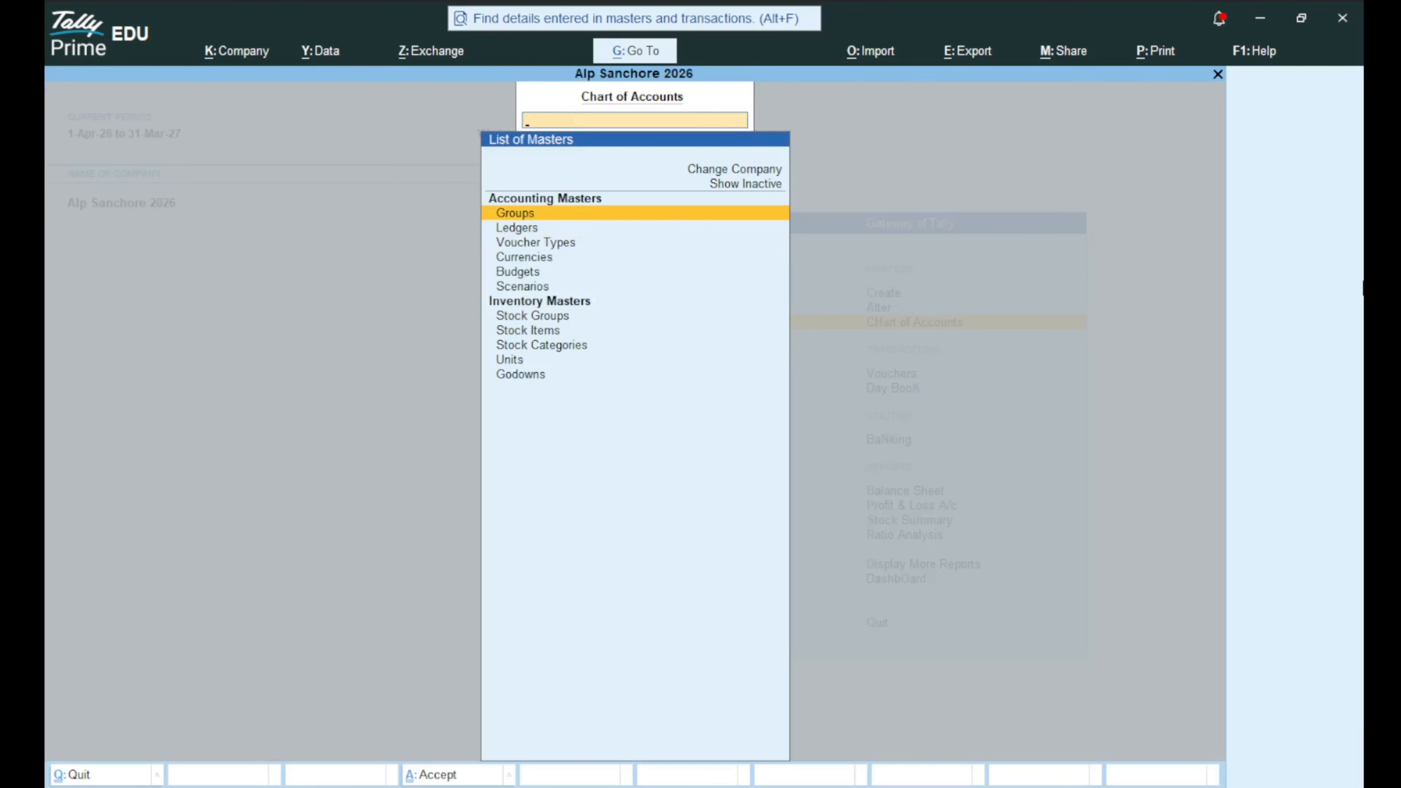
{"action": "key", "text": "Escape"}
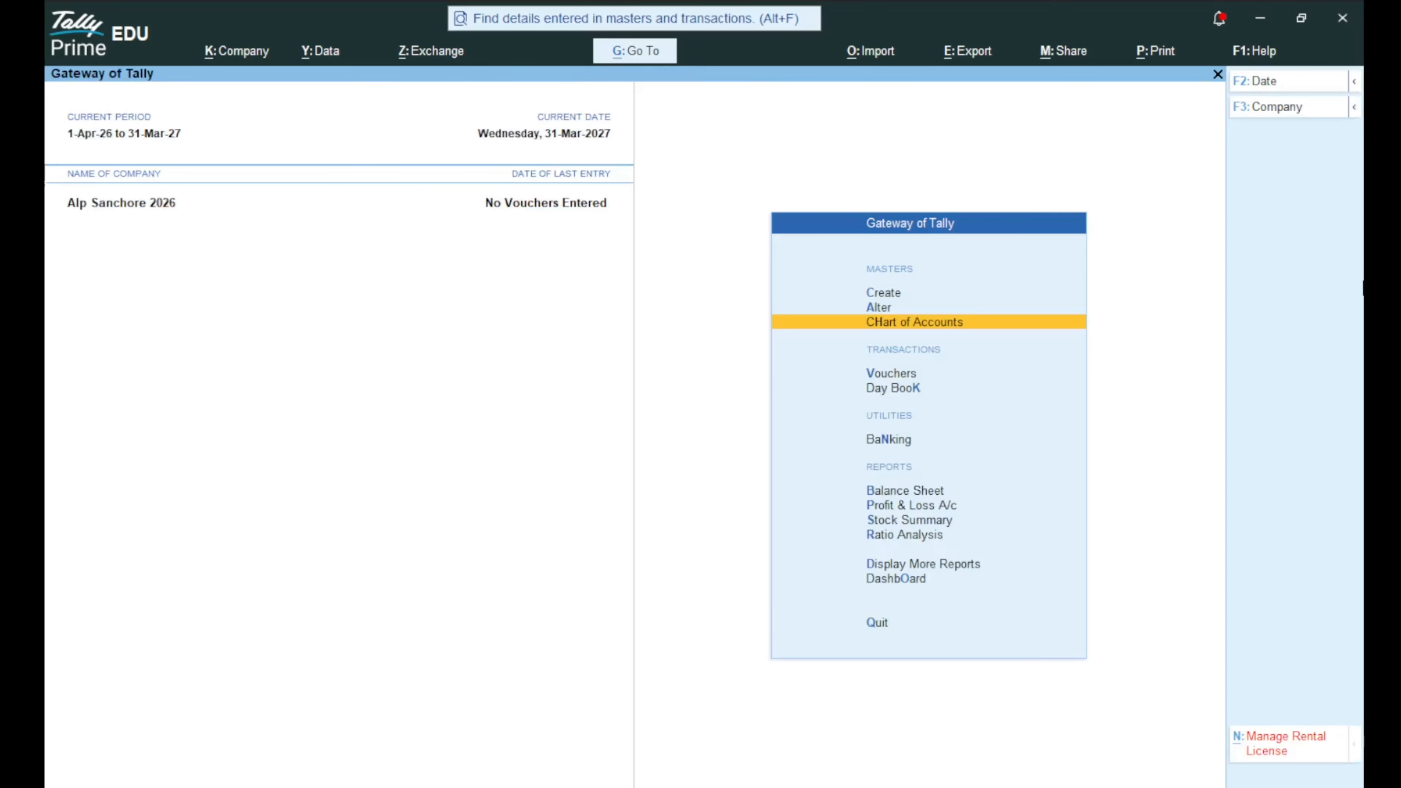
{"action": "key", "text": "Up"}
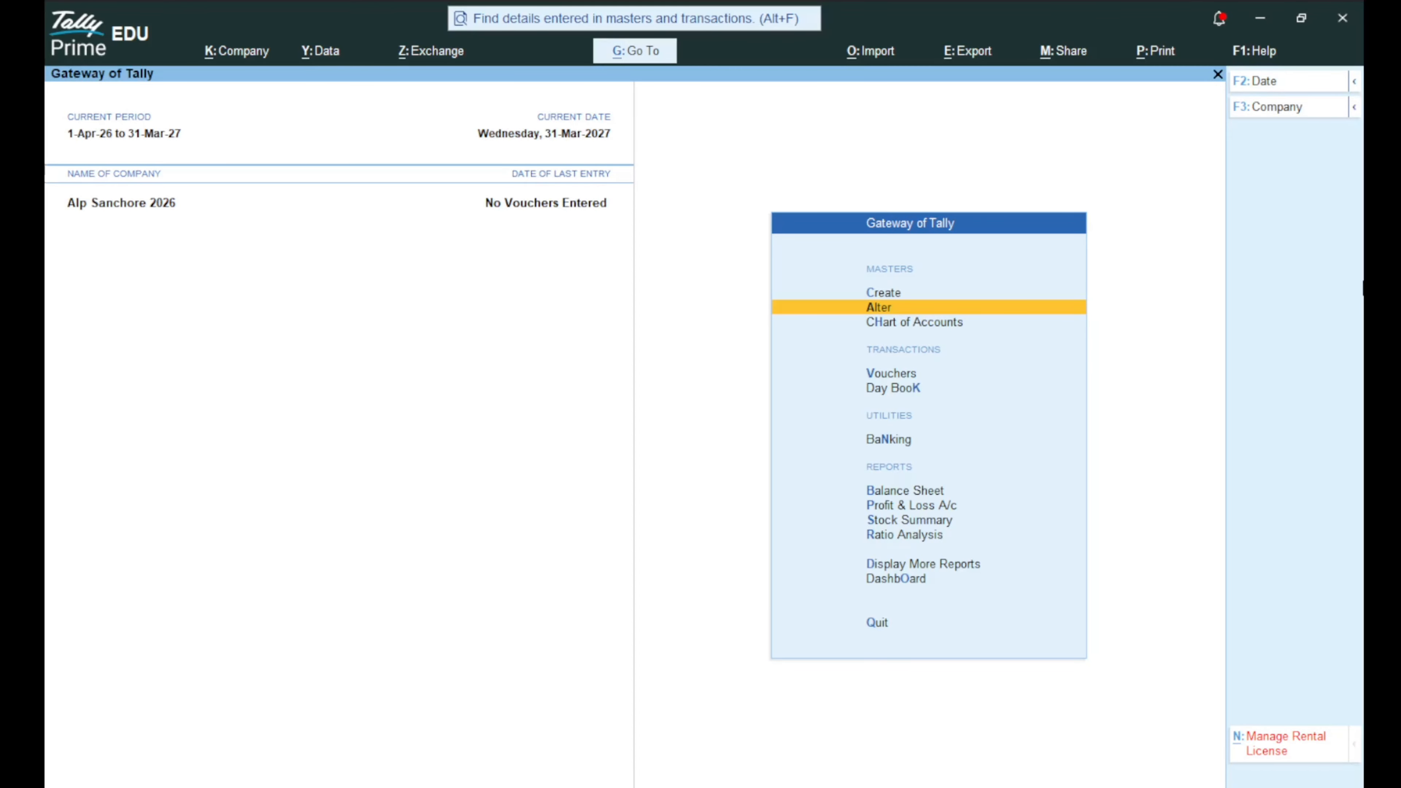
{"action": "key", "text": "Return"}
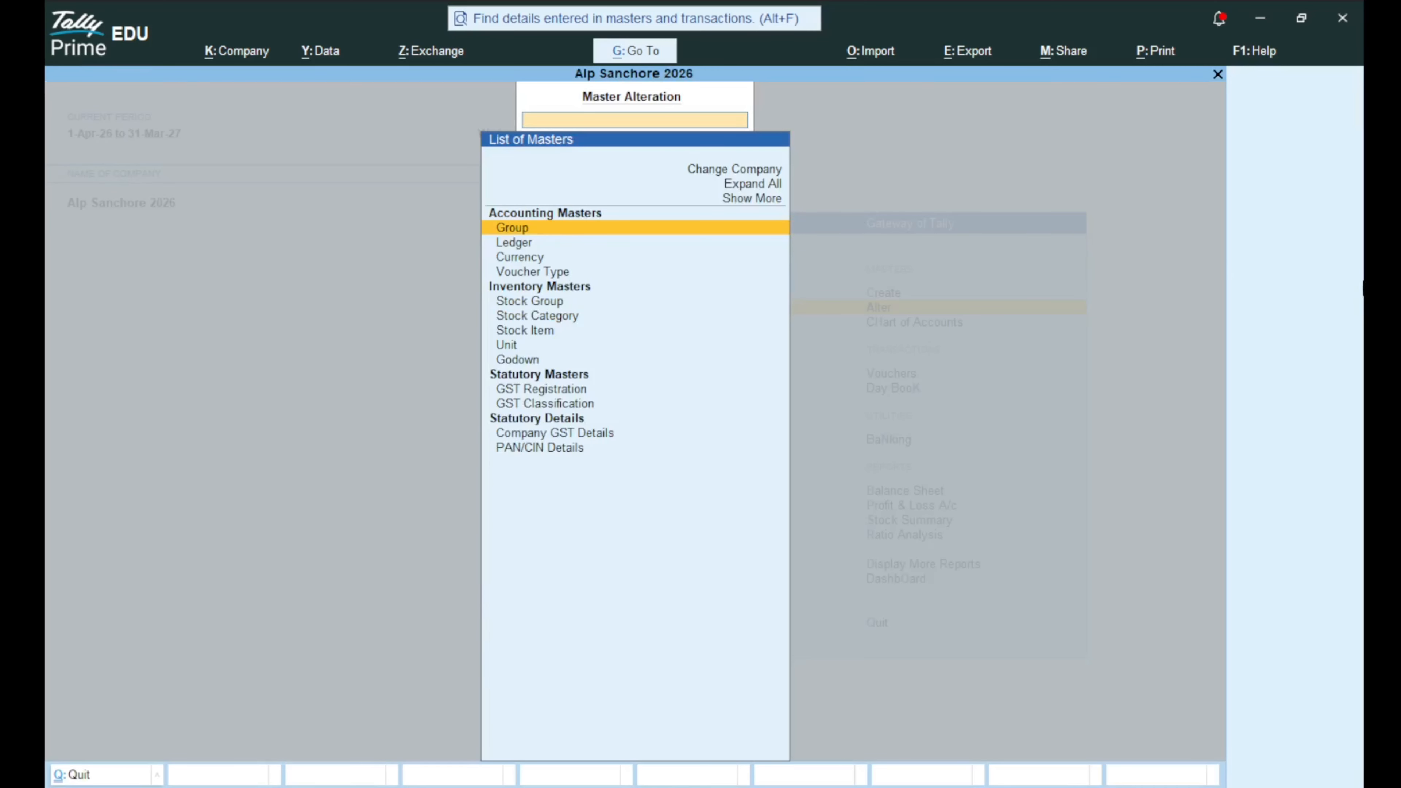
Browse the List of Groups down to Capital Account.
{"action": "key", "text": "Return"}
{"action": "key", "text": "Down"}
{"action": "key", "text": "Down"}
{"action": "key", "text": "Down"}
{"action": "key", "text": "Down"}
{"action": "key", "text": "Down"}
{"action": "key", "text": "Down"}
{"action": "key", "text": "Down"}
{"action": "key", "text": "Down"}
{"action": "key", "text": "Down"}
{"action": "key", "text": "Down"}
{"action": "key", "text": "Down"}
{"action": "key", "text": "Down"}
{"action": "key", "text": "Down"}
{"action": "key", "text": "Down"}
{"action": "key", "text": "Down"}
{"action": "key", "text": "Down"}
{"action": "key", "text": "Down"}
{"action": "key", "text": "Down"}
{"action": "key", "text": "Down"}
{"action": "key", "text": "Down"}
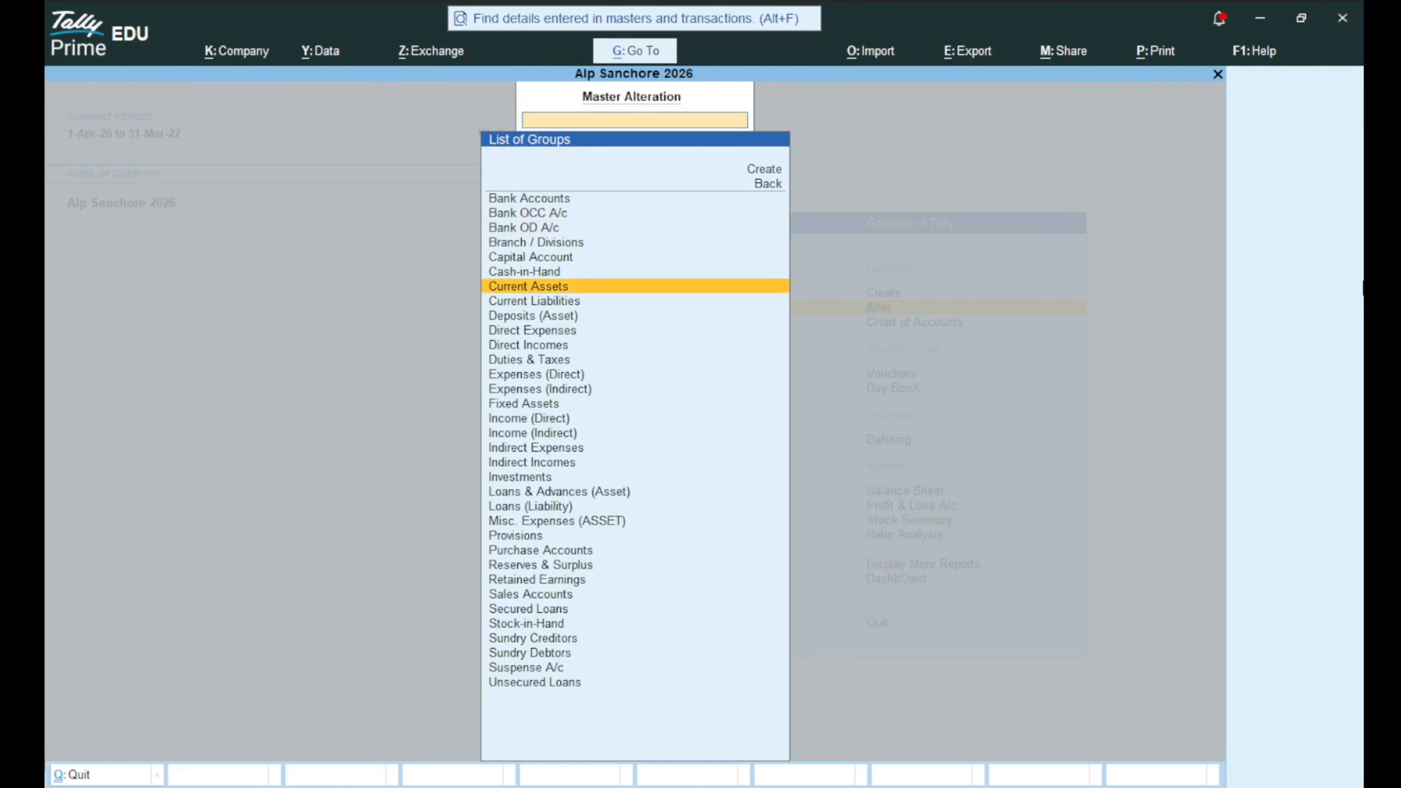
{"action": "key", "text": "Up"}
{"action": "key", "text": "Up"}
{"action": "key", "text": "Up"}
{"action": "key", "text": "Up"}
{"action": "key", "text": "Up"}
{"action": "key", "text": "Up"}
{"action": "key", "text": "Up"}
{"action": "key", "text": "Up"}
{"action": "key", "text": "Up"}
{"action": "key", "text": "Up"}
{"action": "key", "text": "Up"}
{"action": "key", "text": "Up"}
{"action": "key", "text": "Up"}
{"action": "key", "text": "Up"}
{"action": "key", "text": "Up"}
{"action": "key", "text": "Up"}
{"action": "key", "text": "Up"}
{"action": "key", "text": "Up"}
{"action": "key", "text": "Up"}
{"action": "key", "text": "Up"}
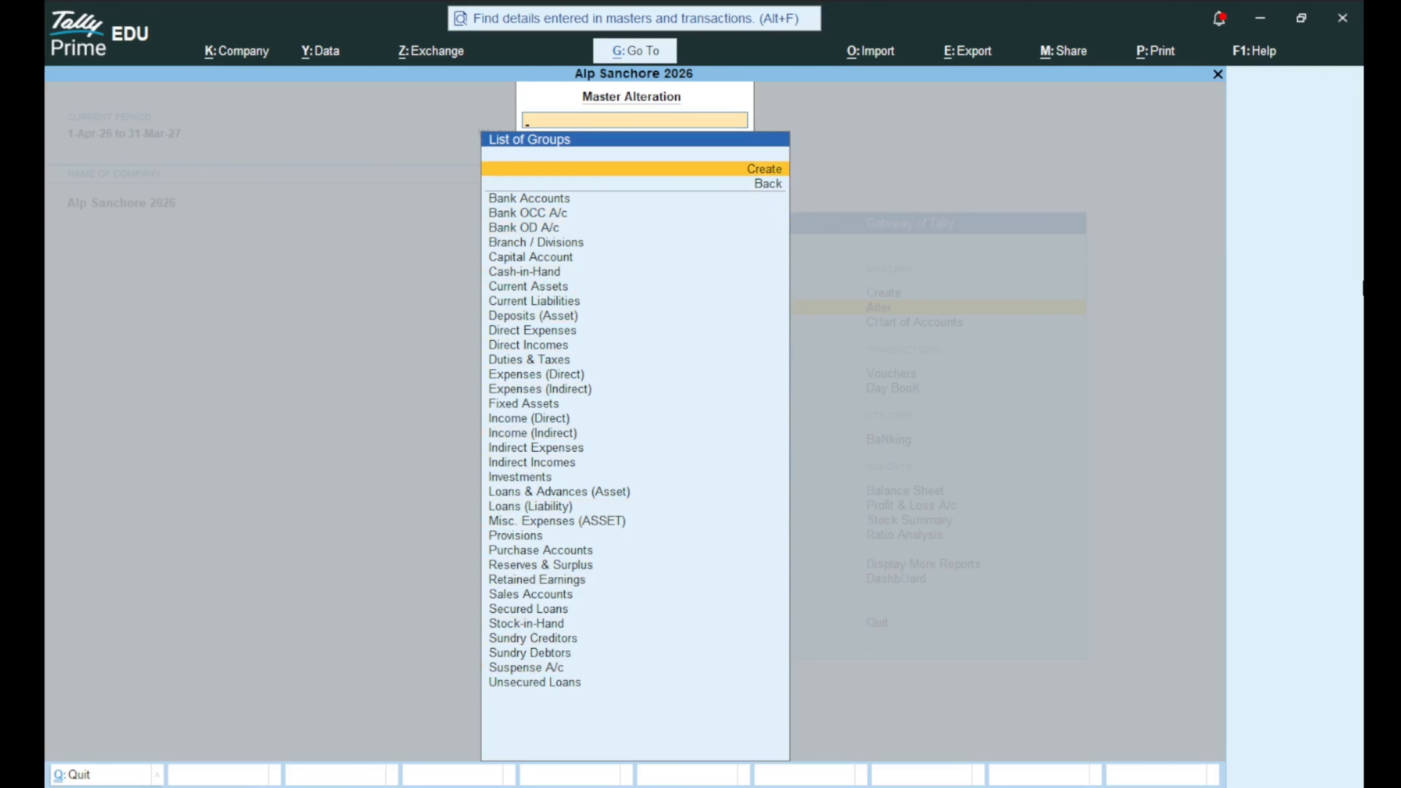
{"action": "key", "text": "Down"}
{"action": "key", "text": "Down"}
{"action": "key", "text": "Down"}
{"action": "key", "text": "Down"}
{"action": "key", "text": "Down"}
{"action": "key", "text": "Down"}
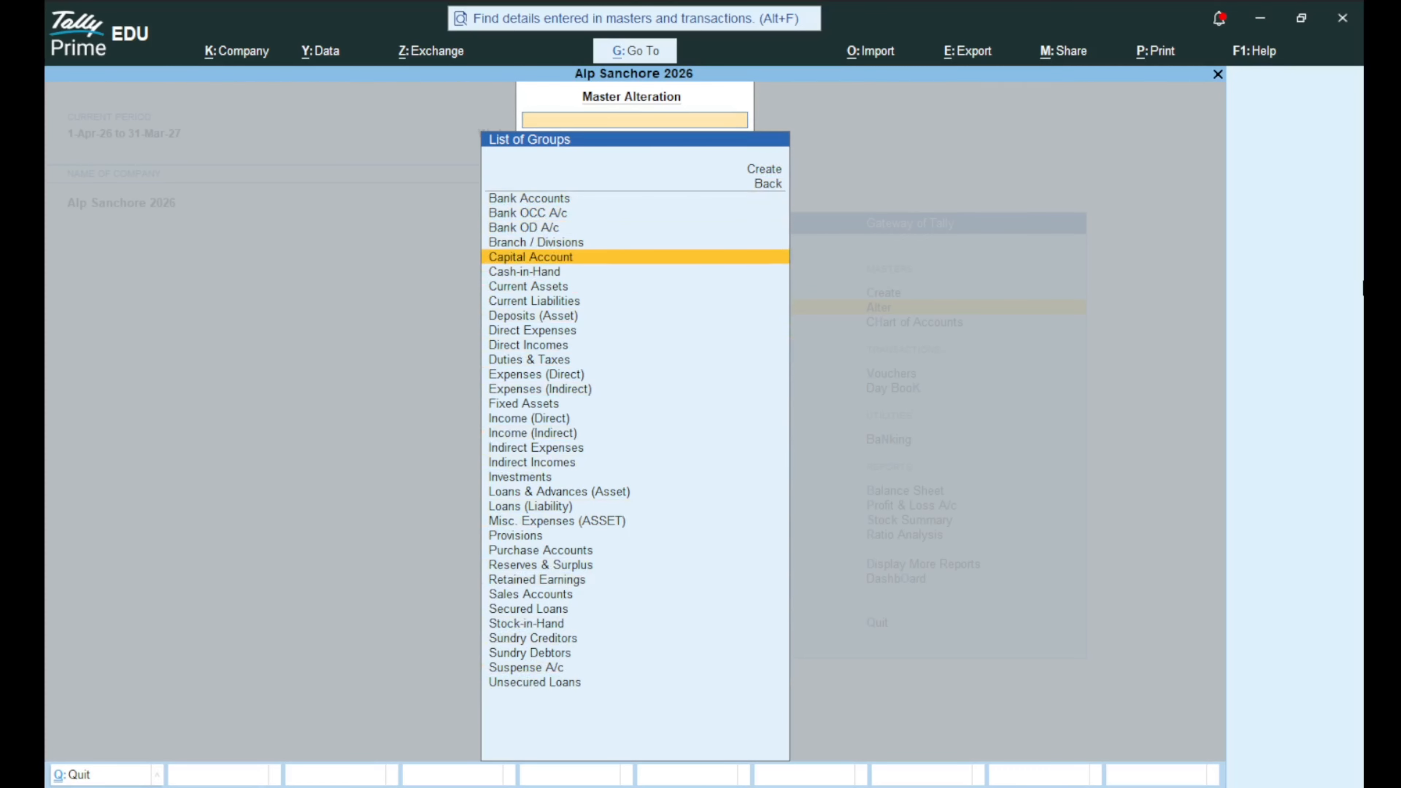
Review the existing ledgers, Cash and Profit & Loss A/c, then return to the masters list.
{"action": "key", "text": "Escape"}
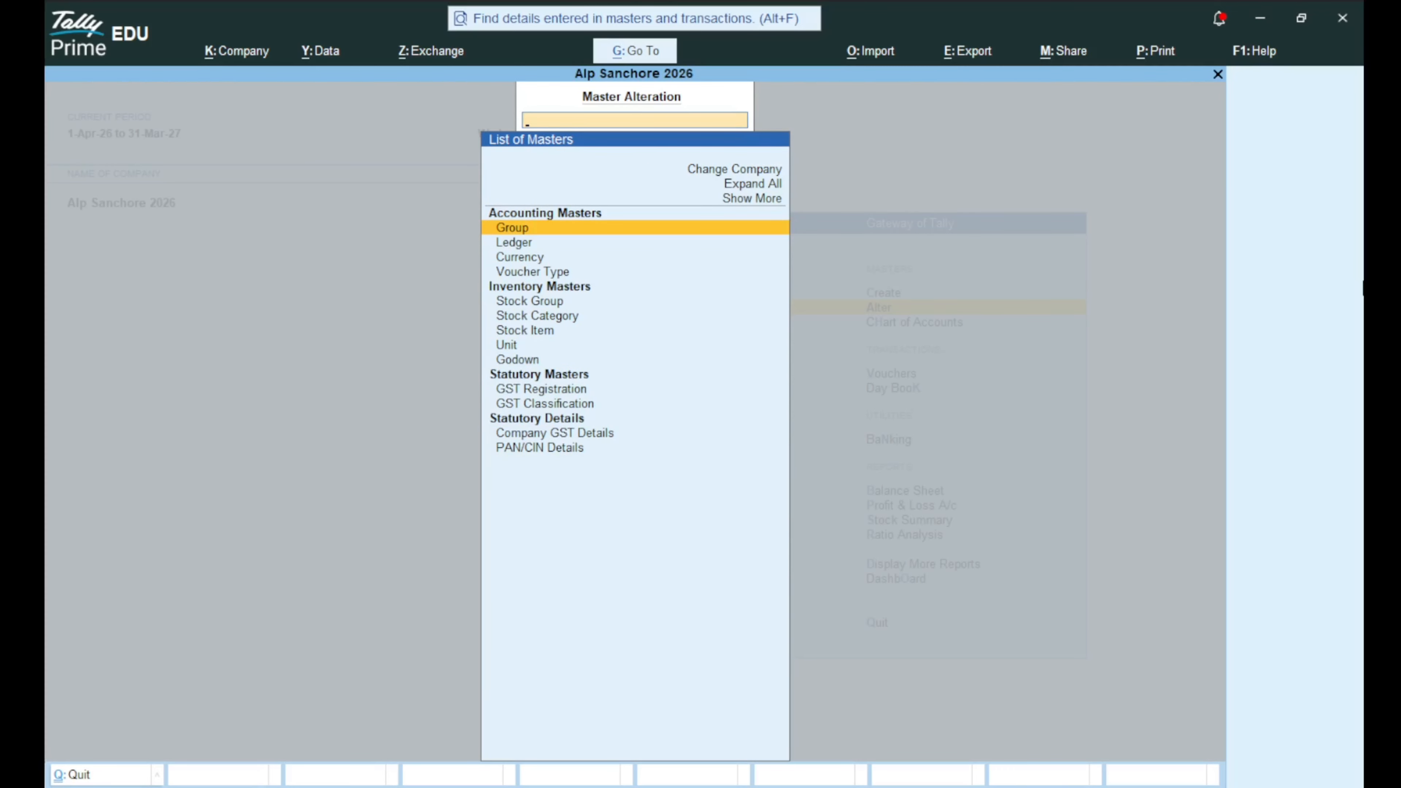
{"action": "key", "text": "Down"}
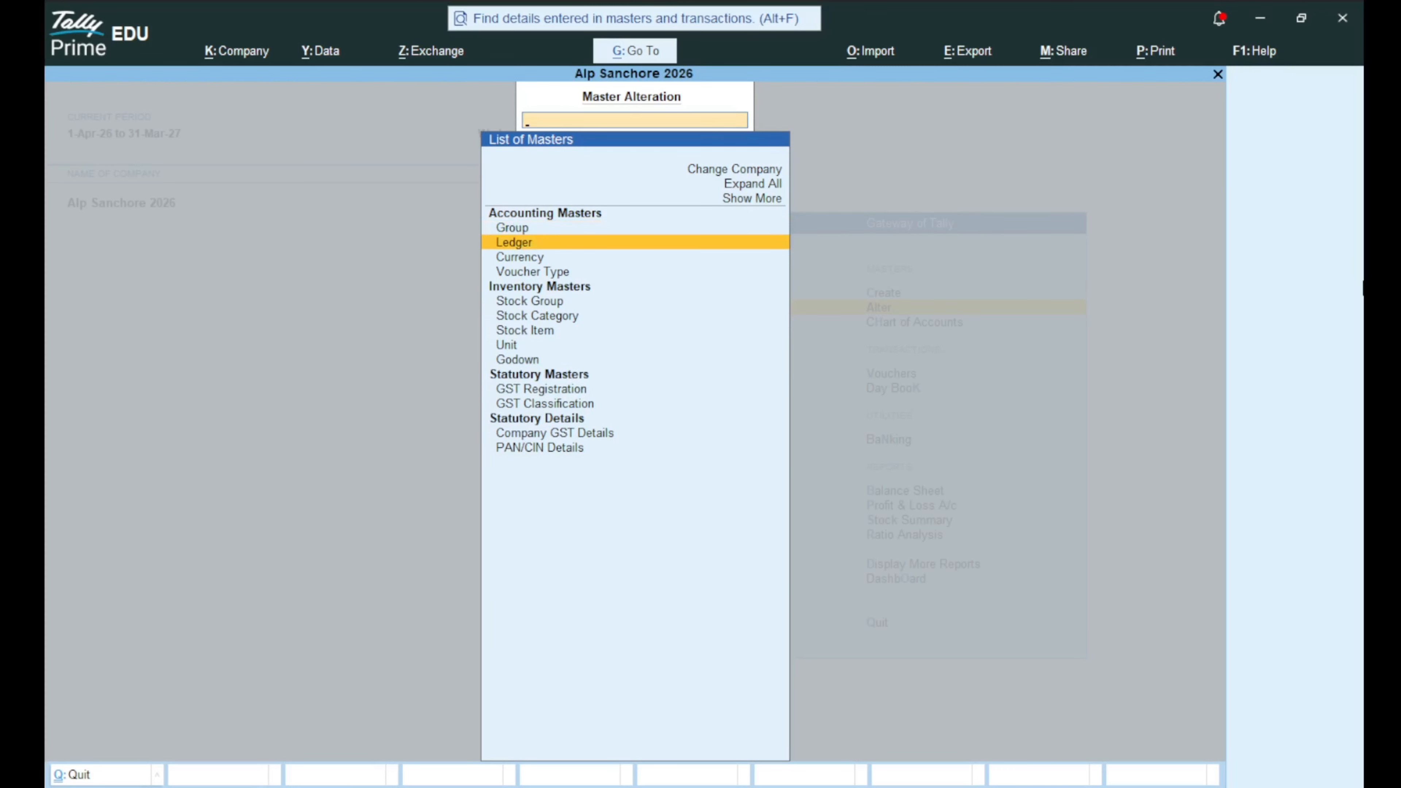
{"action": "key", "text": "Return"}
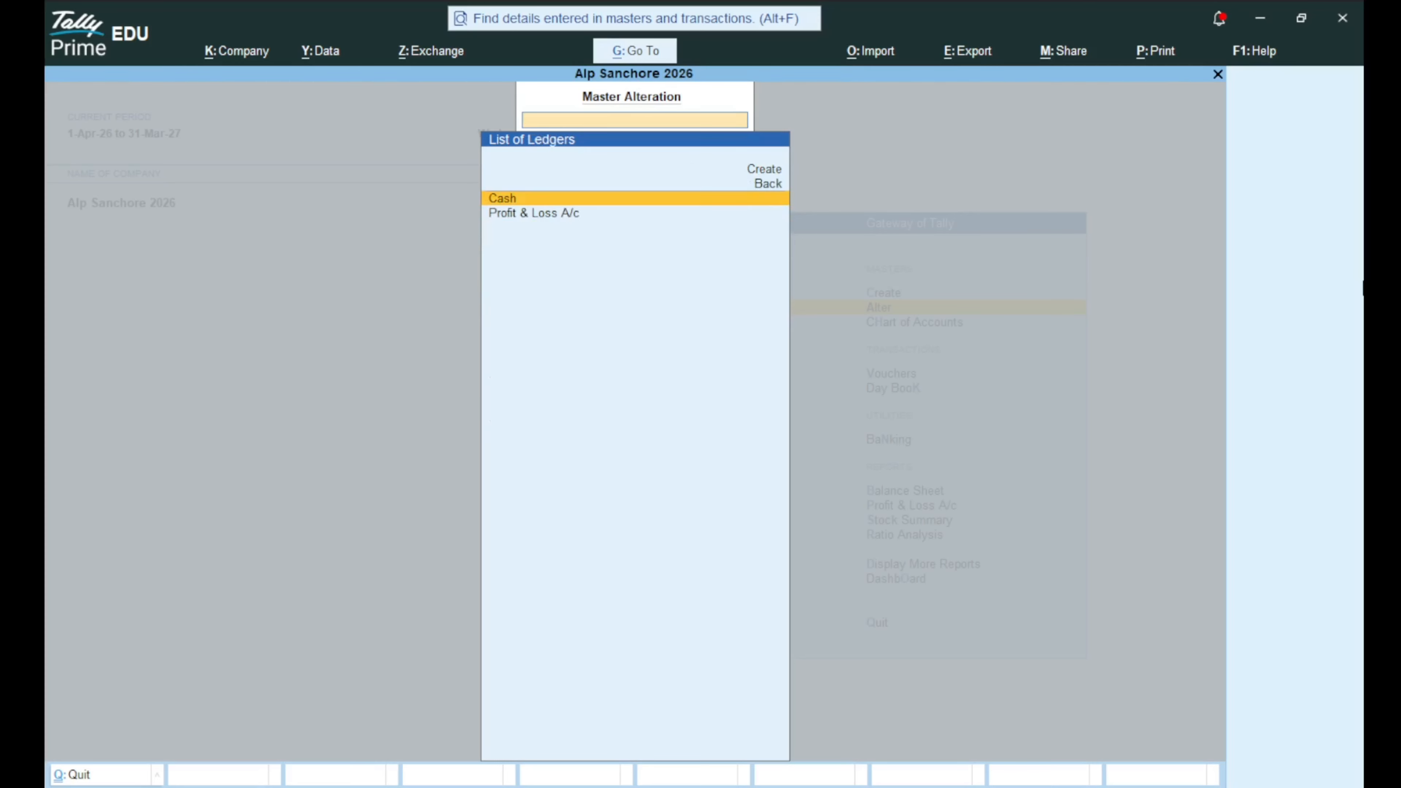
{"action": "key", "text": "Down"}
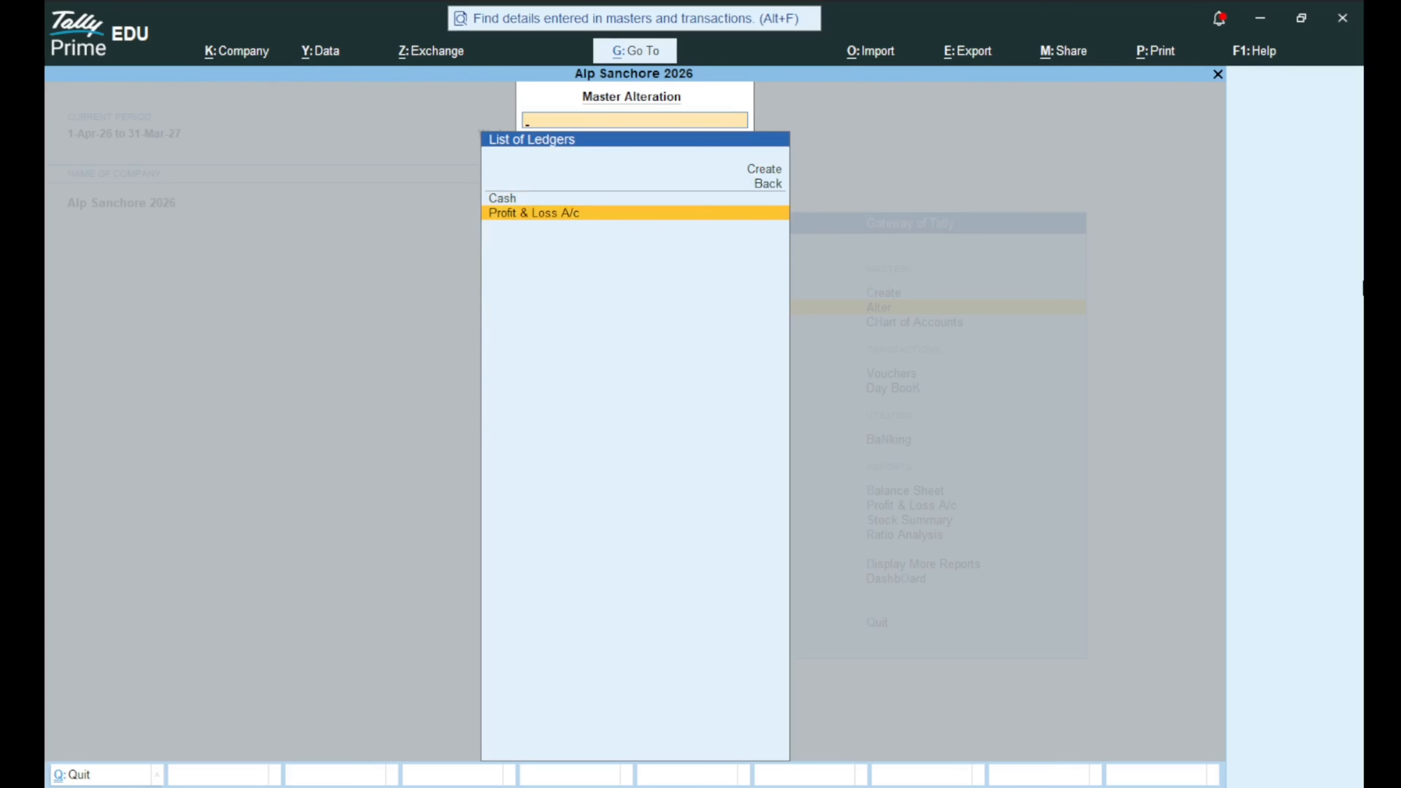
{"action": "key", "text": "Escape"}
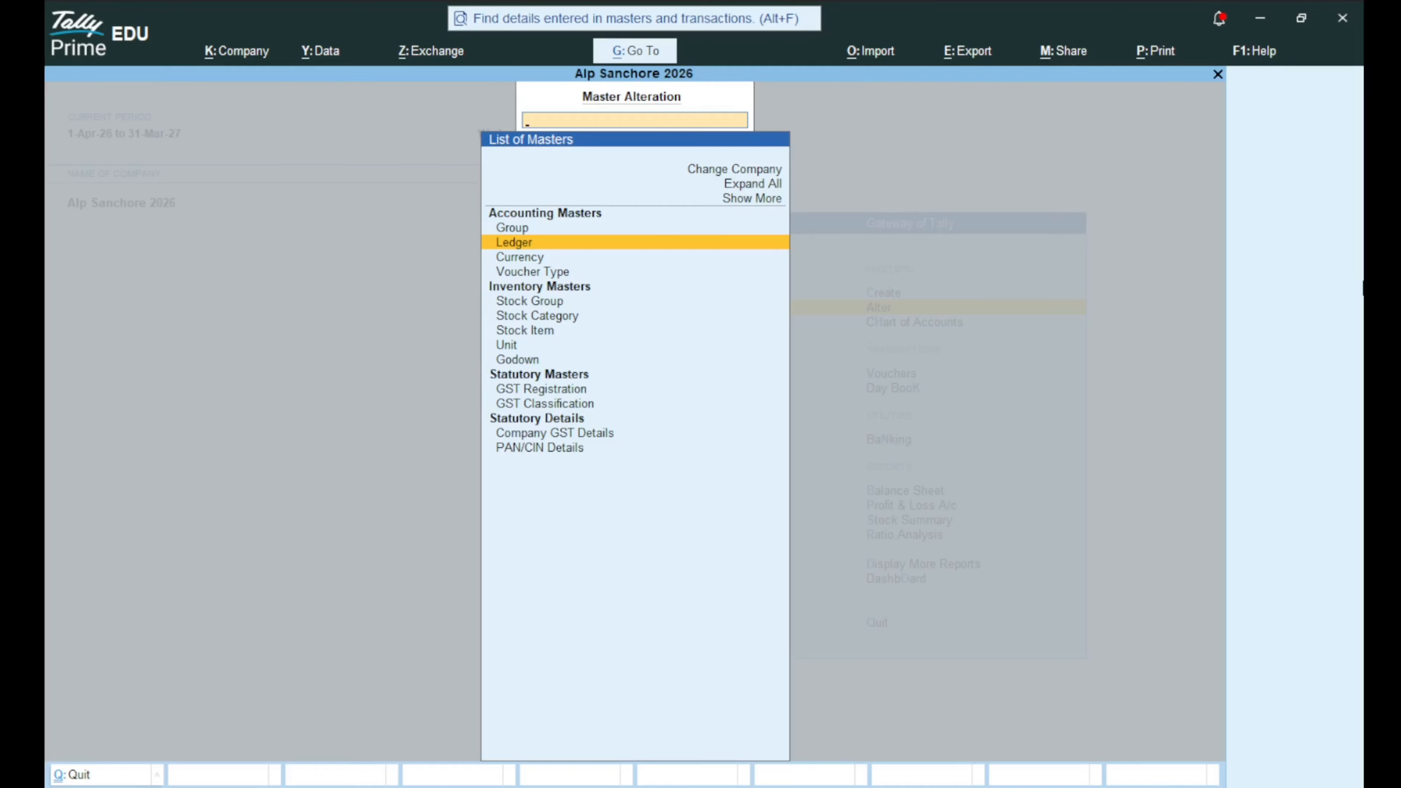
Look over the list of currencies.
{"action": "key", "text": "Down"}
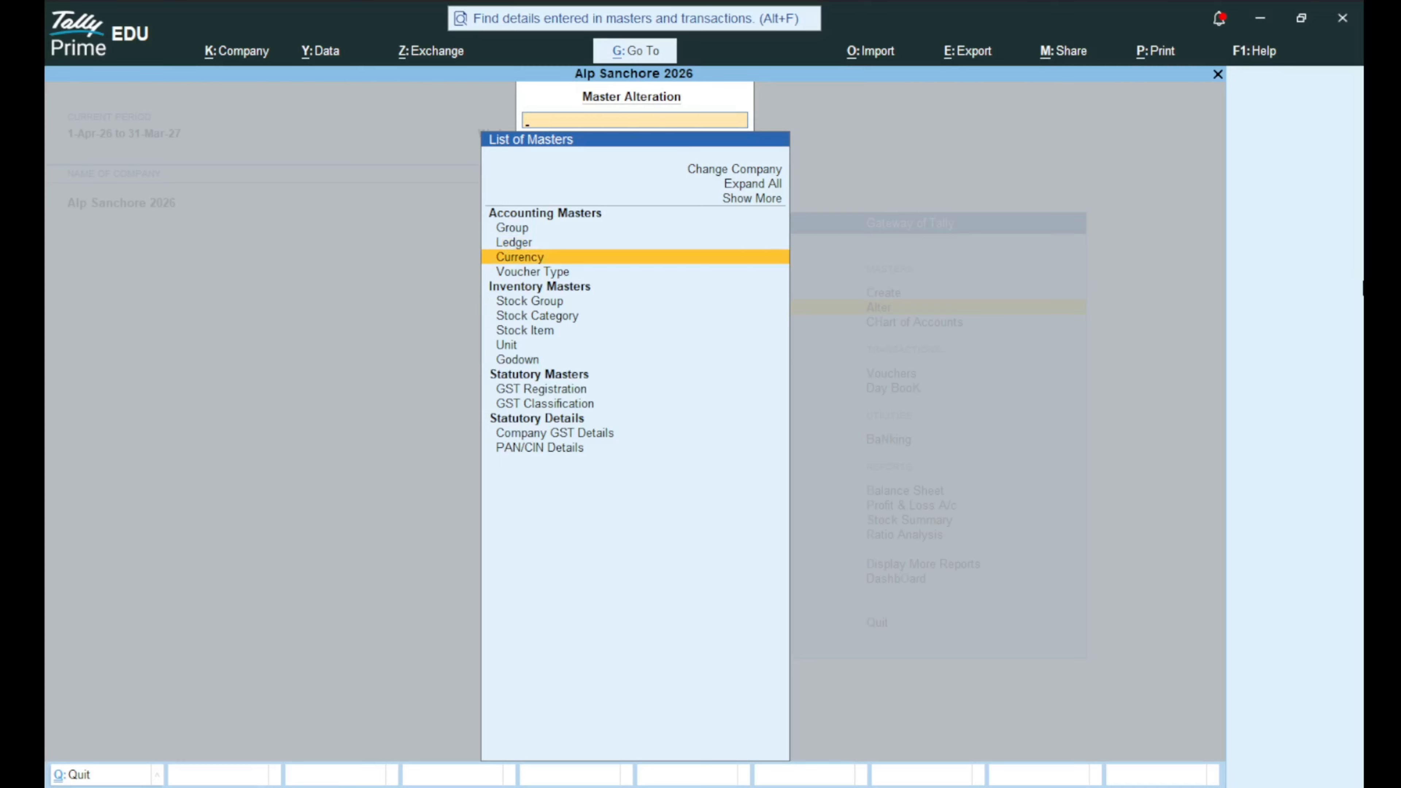
{"action": "key", "text": "Return"}
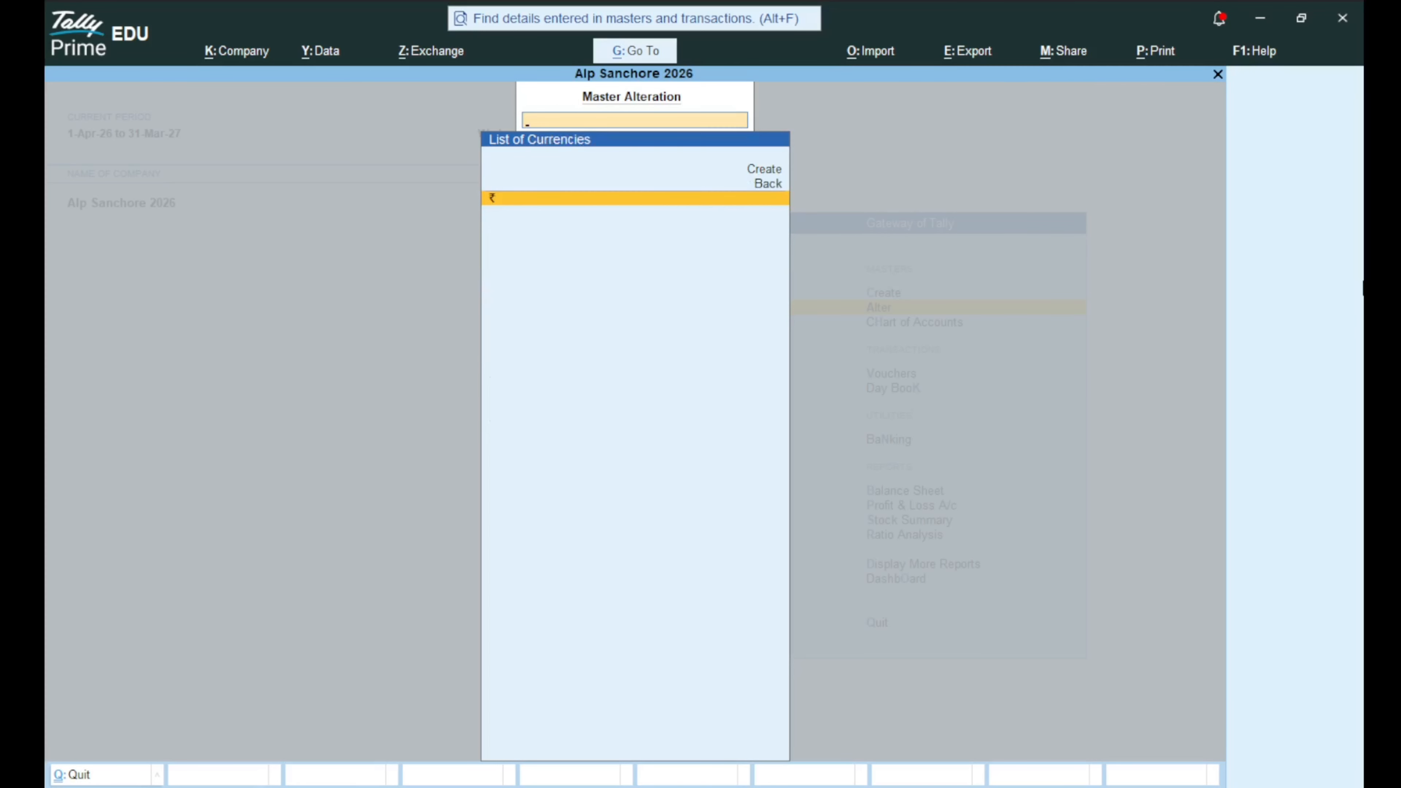
{"action": "key", "text": "Escape"}
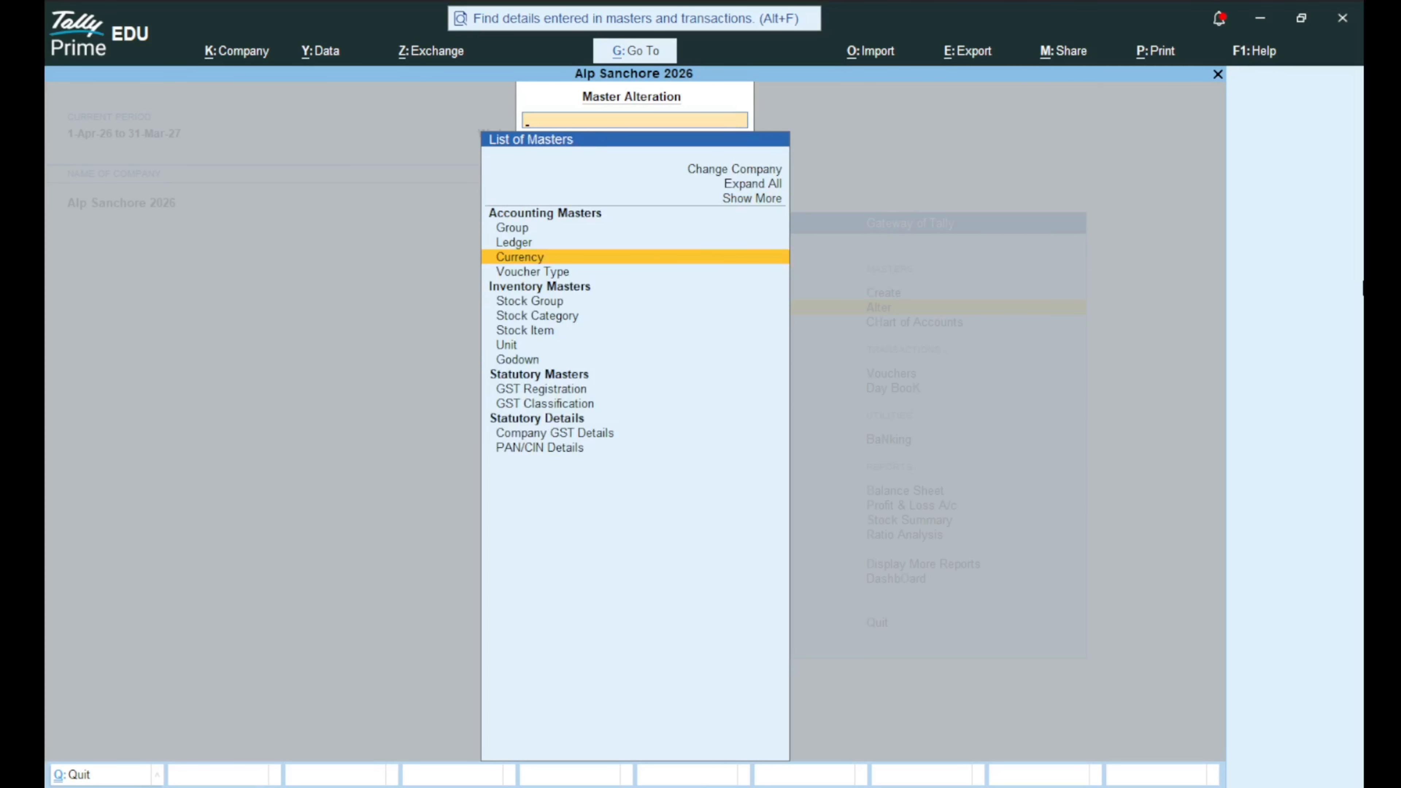
Review the voucher types list with inactive voucher types shown.
{"action": "key", "text": "Down"}
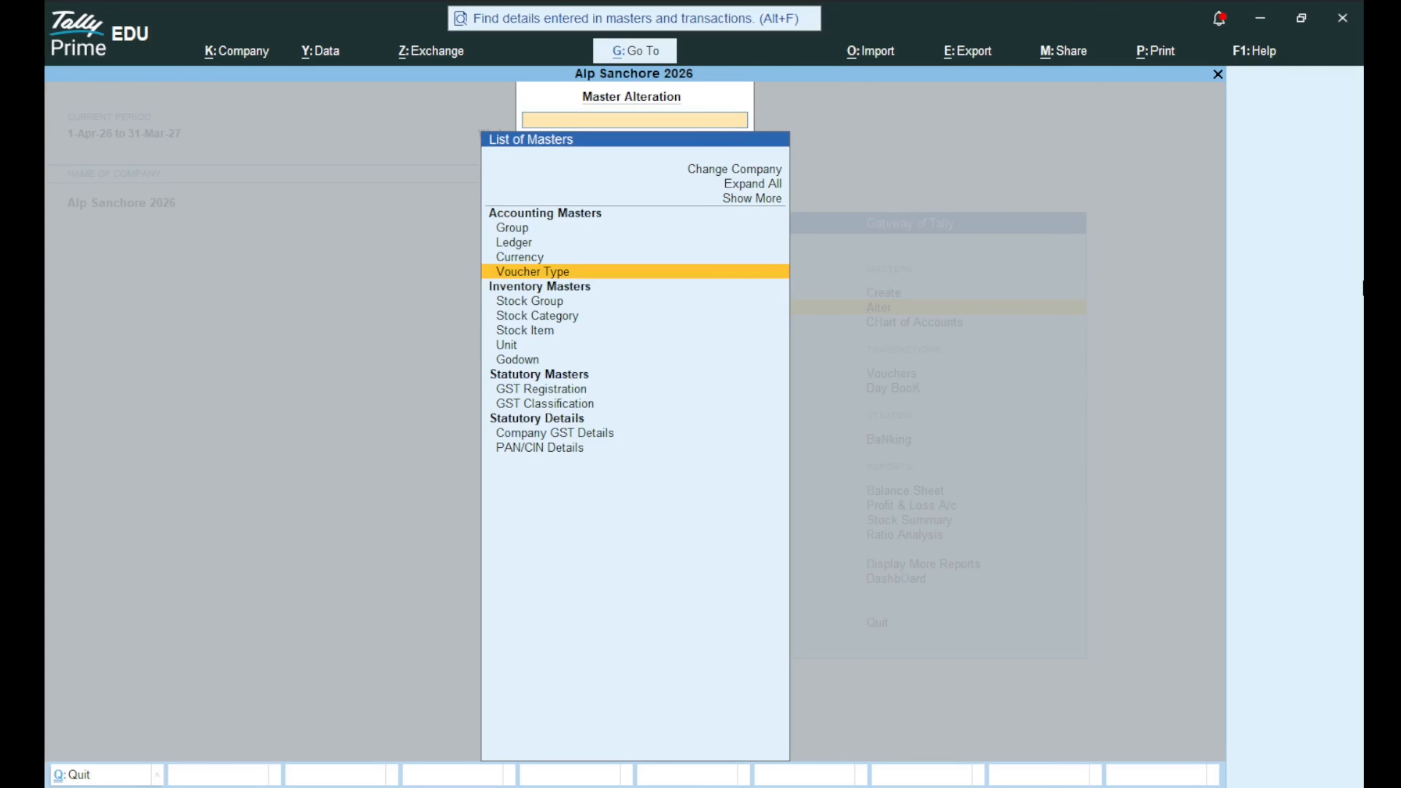
{"action": "key", "text": "Return"}
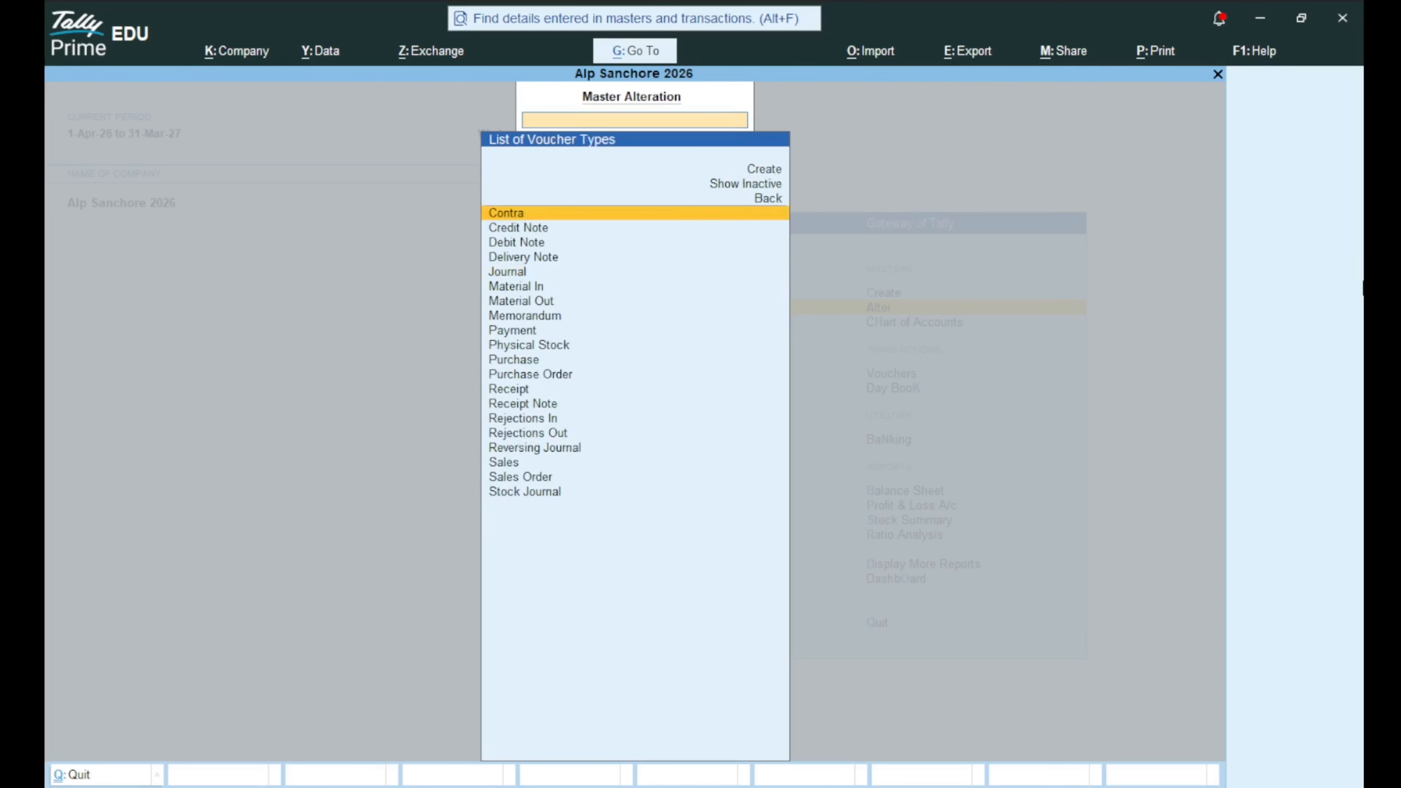
{"action": "key", "text": "Up"}
{"action": "key", "text": "Up"}
{"action": "key", "text": "Return"}
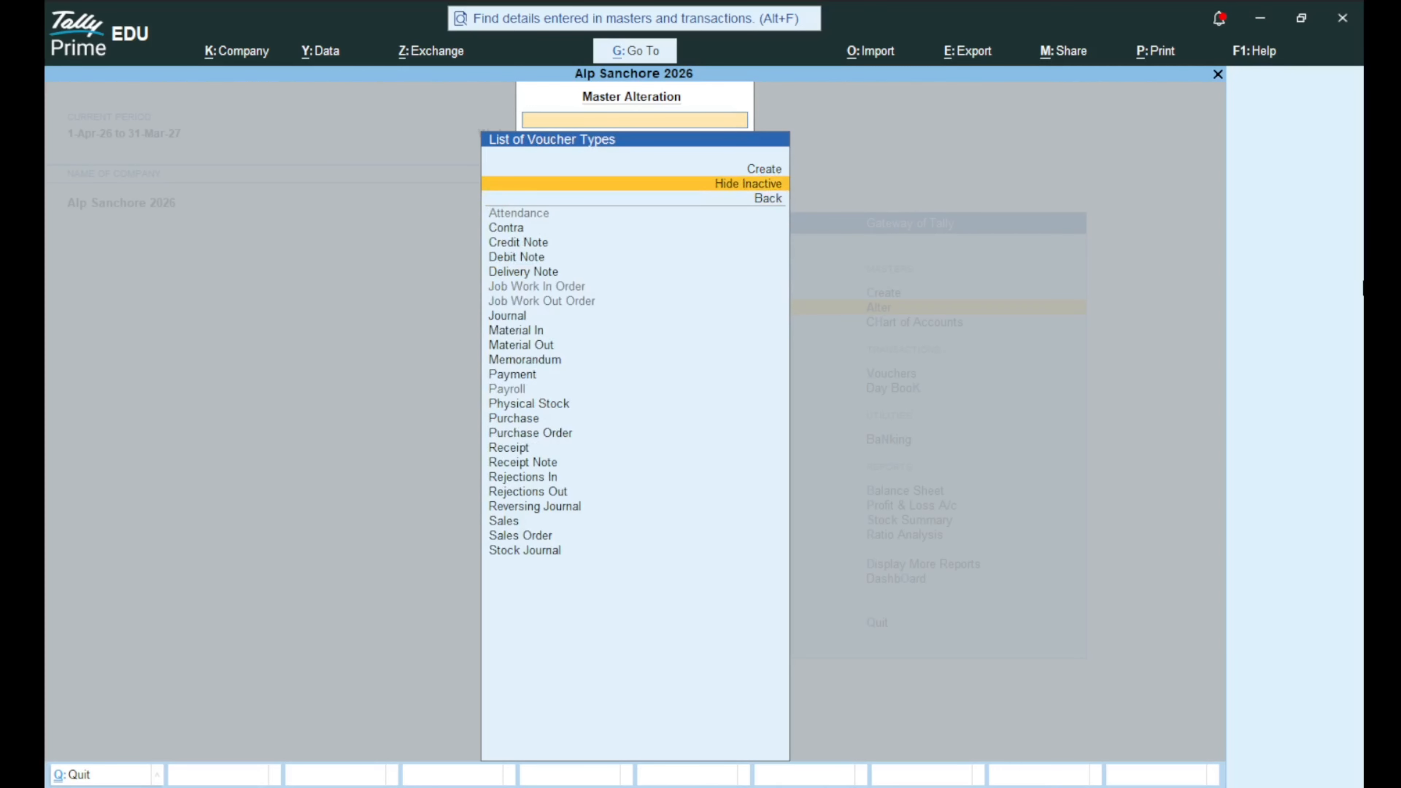
{"action": "key", "text": "Down"}
{"action": "key", "text": "Down"}
{"action": "key", "text": "Down"}
{"action": "key", "text": "Down"}
{"action": "key", "text": "Down"}
{"action": "key", "text": "Down"}
{"action": "key", "text": "Down"}
{"action": "key", "text": "Down"}
{"action": "key", "text": "Down"}
{"action": "key", "text": "Down"}
{"action": "key", "text": "Down"}
{"action": "key", "text": "Down"}
{"action": "key", "text": "Down"}
{"action": "key", "text": "Down"}
{"action": "key", "text": "Down"}
{"action": "key", "text": "Down"}
{"action": "key", "text": "Down"}
{"action": "key", "text": "Down"}
{"action": "key", "text": "Down"}
{"action": "key", "text": "Down"}
{"action": "key", "text": "Down"}
{"action": "key", "text": "Down"}
{"action": "key", "text": "Down"}
{"action": "key", "text": "Down"}
{"action": "key", "text": "Down"}
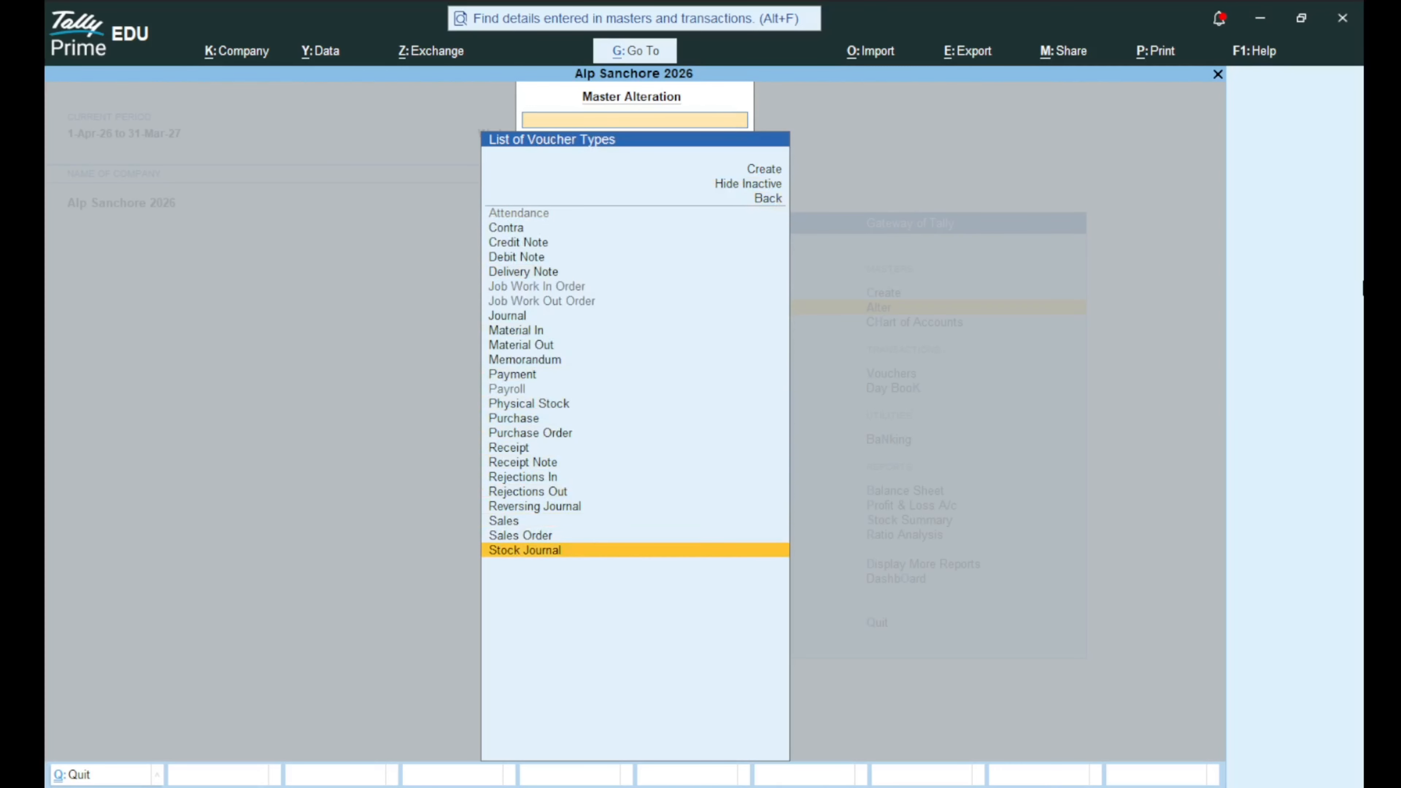
{"action": "key", "text": "Escape"}
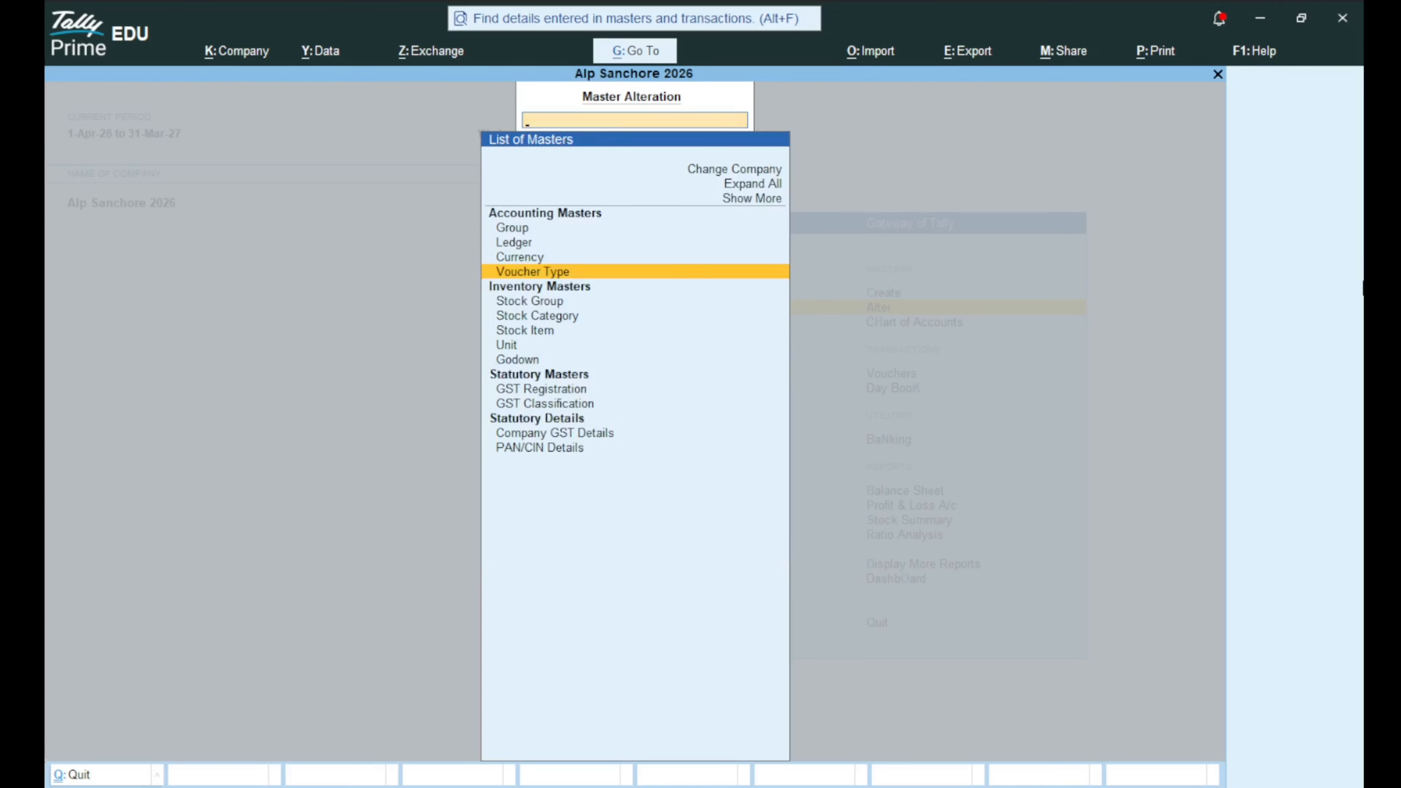
Scan the masters list down to GST Registration, then exit to the Gateway of Tally.
{"action": "key", "text": "Down"}
{"action": "key", "text": "Down"}
{"action": "key", "text": "Down"}
{"action": "key", "text": "Down"}
{"action": "key", "text": "Down"}
{"action": "key", "text": "Down"}
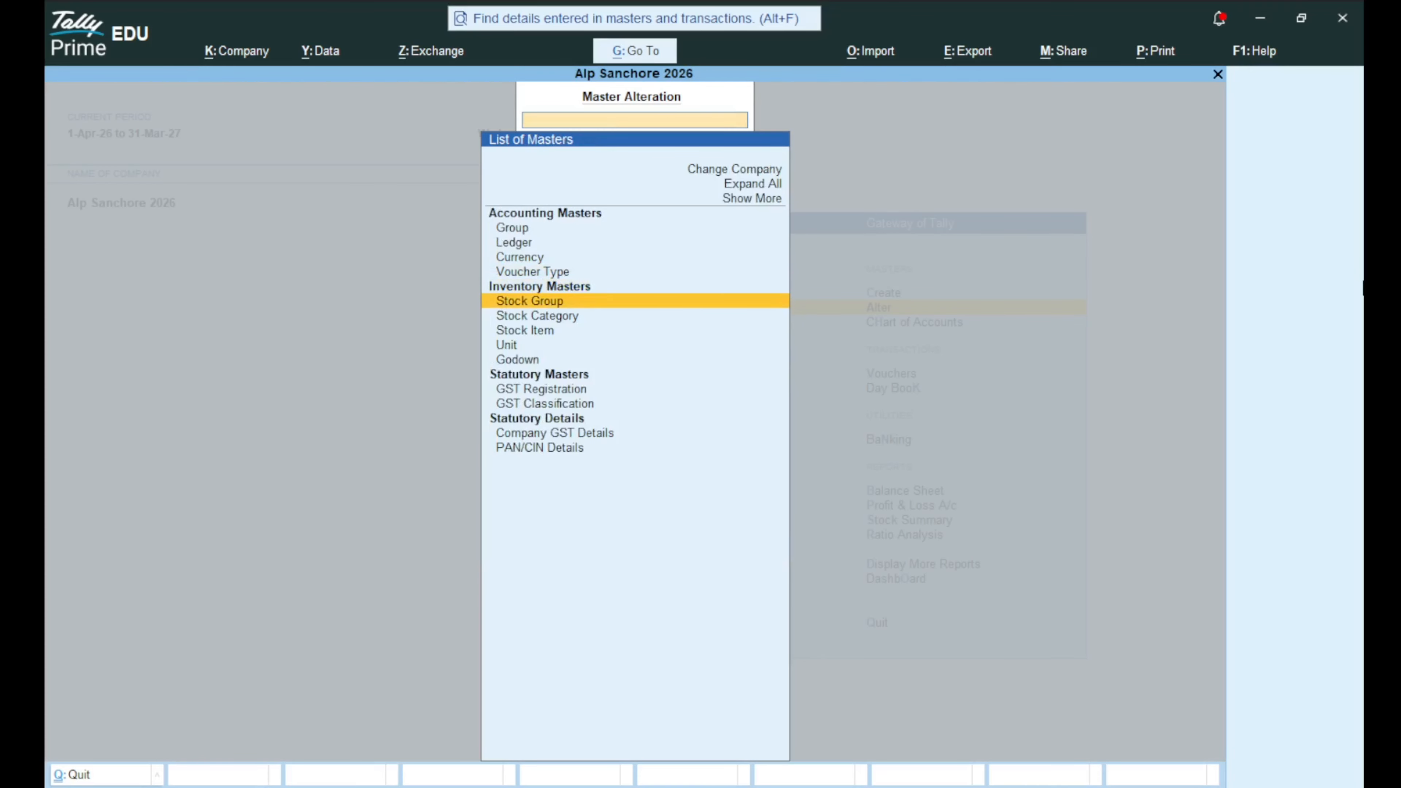
{"action": "key", "text": "Down"}
{"action": "key", "text": "Down"}
{"action": "key", "text": "Down"}
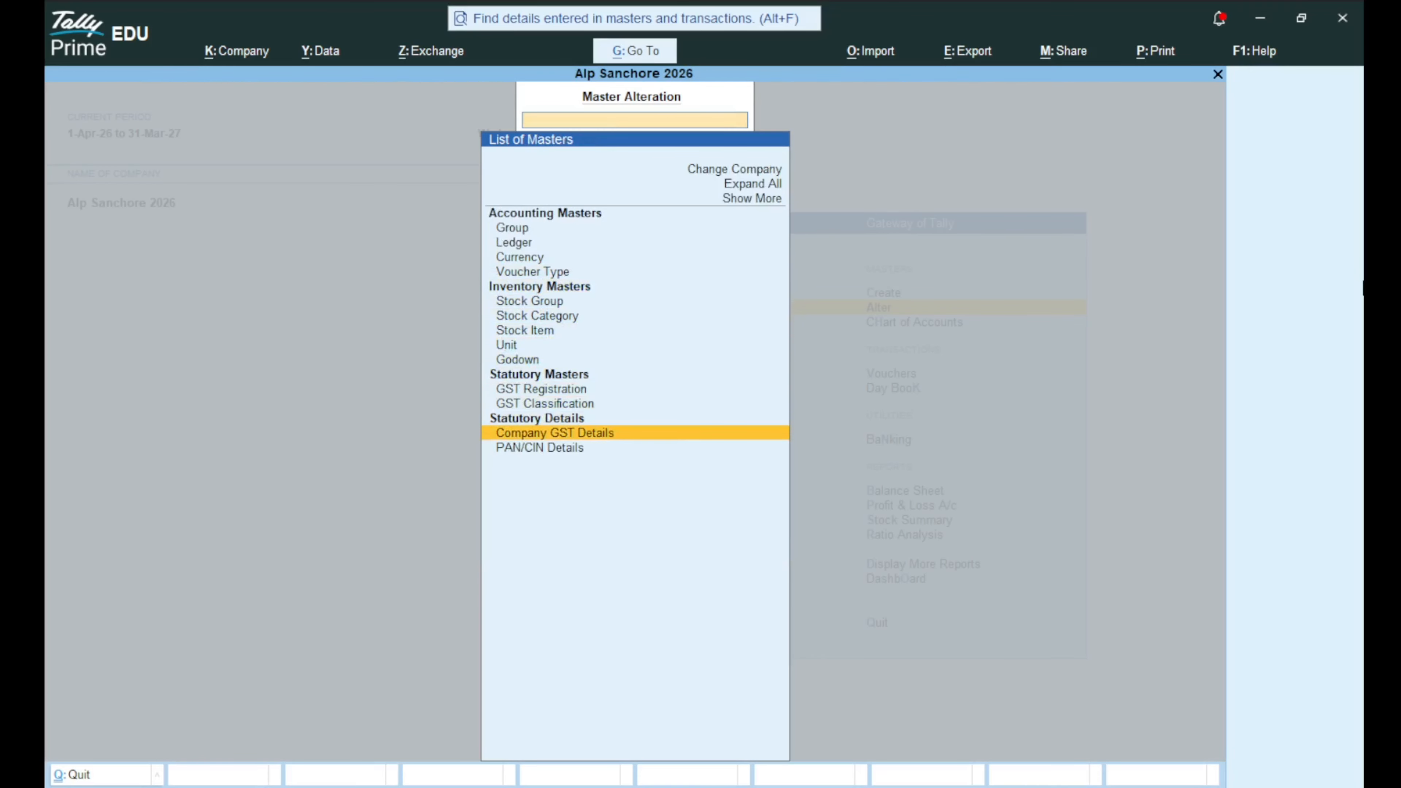
{"action": "key", "text": "Up"}
{"action": "key", "text": "Up"}
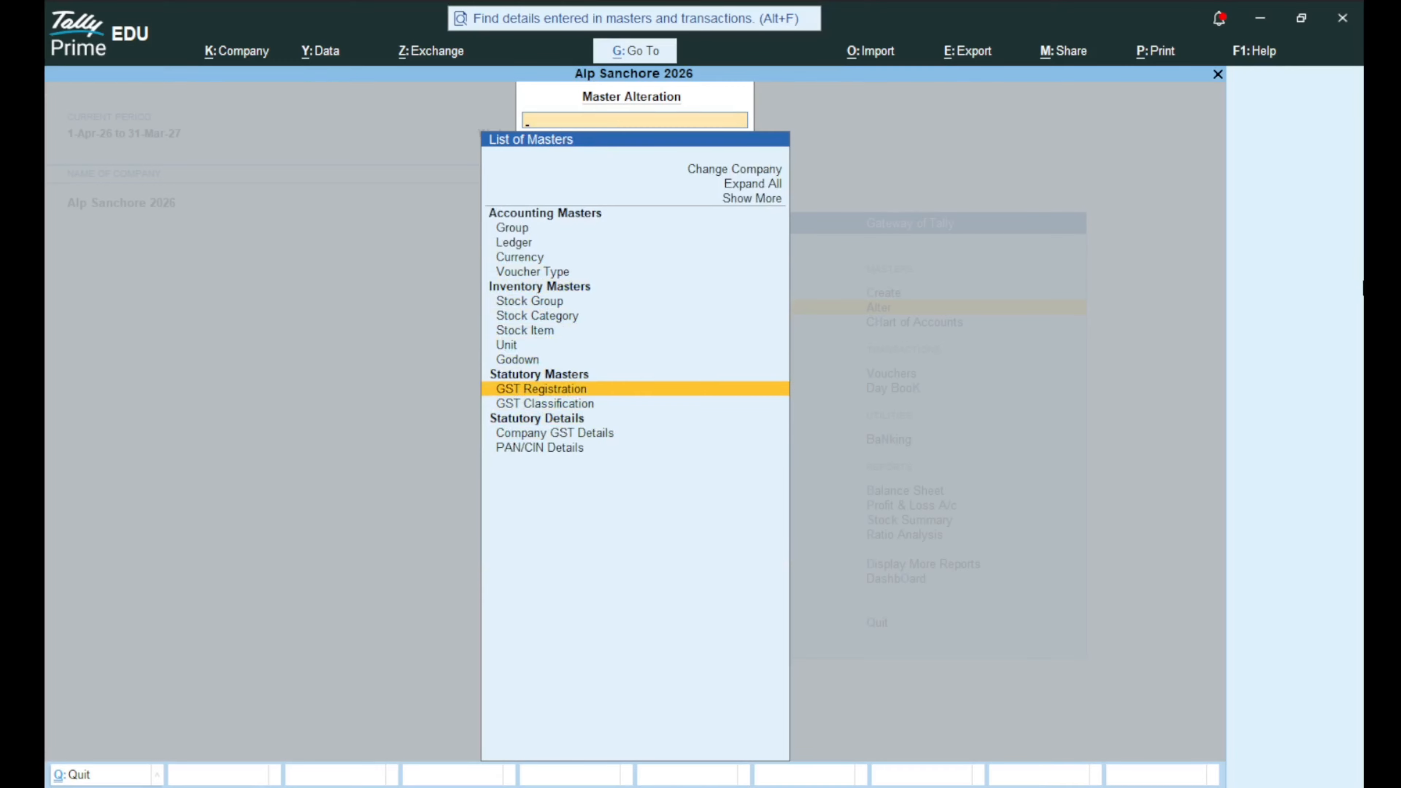
{"action": "key", "text": "Escape"}
{"action": "key", "text": "Up"}
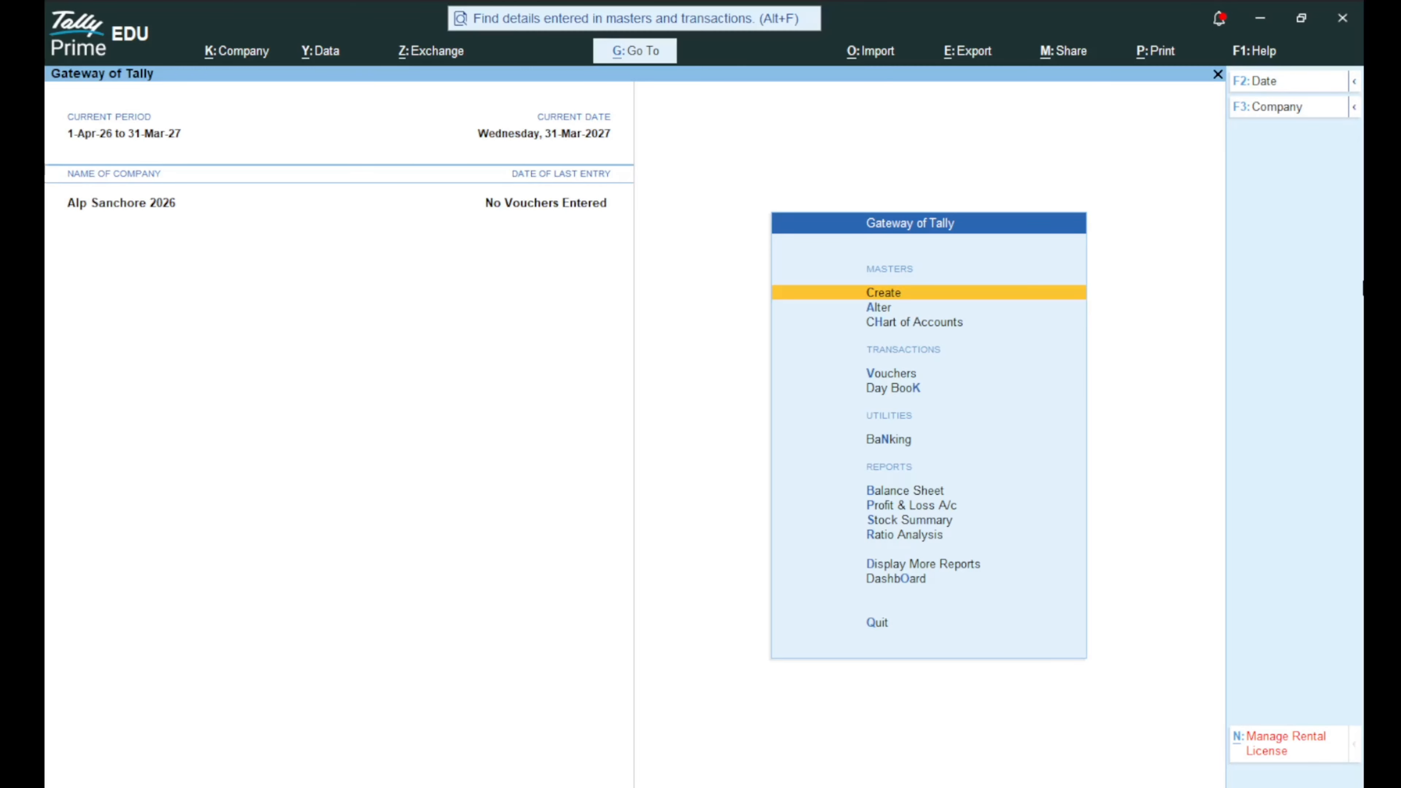
Go through Create and choose Ledger to get a blank Ledger Creation form.
{"action": "key", "text": "Return"}
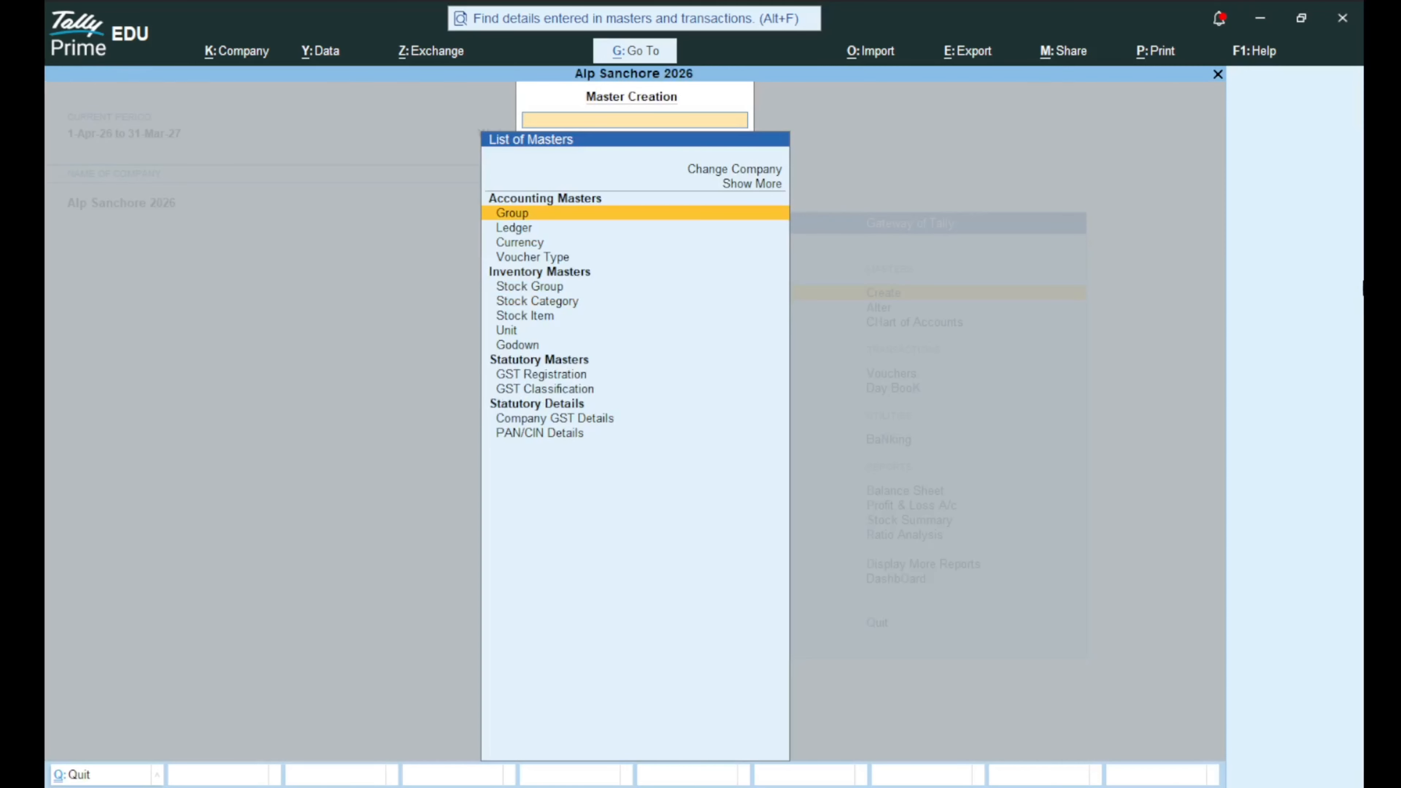
{"action": "key", "text": "Escape"}
{"action": "key", "text": "Down"}
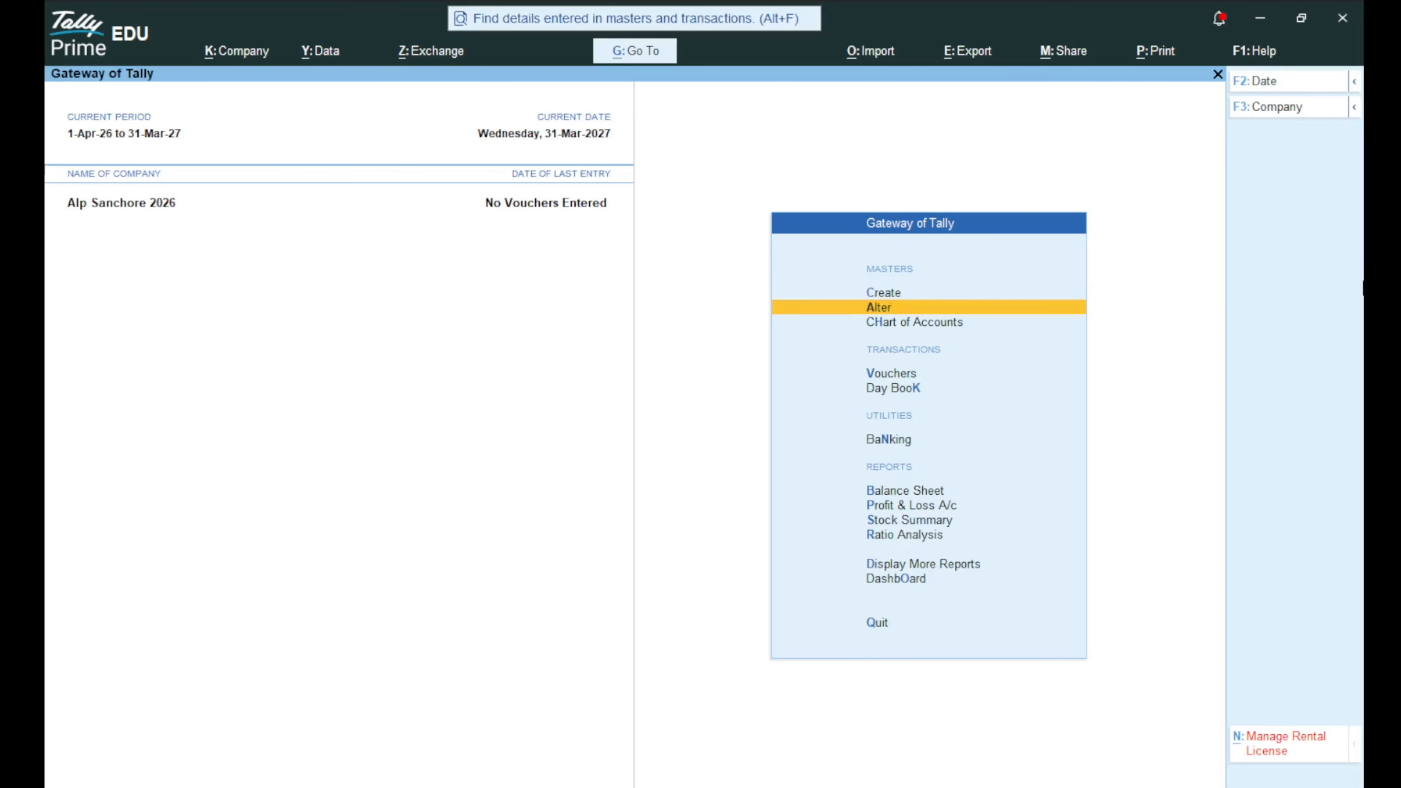
{"action": "key", "text": "Return"}
{"action": "key", "text": "Return"}
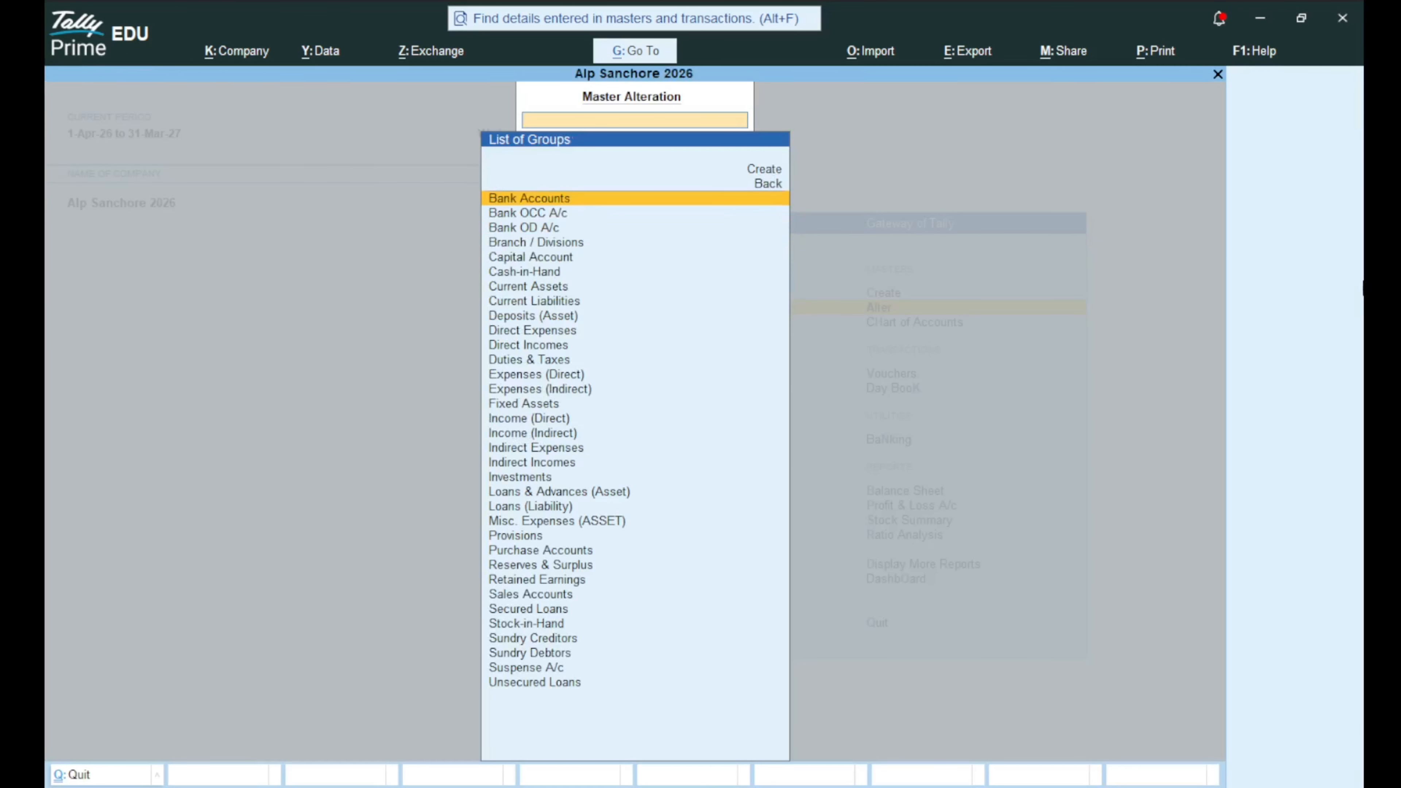
{"action": "key", "text": "Escape"}
{"action": "key", "text": "Escape"}
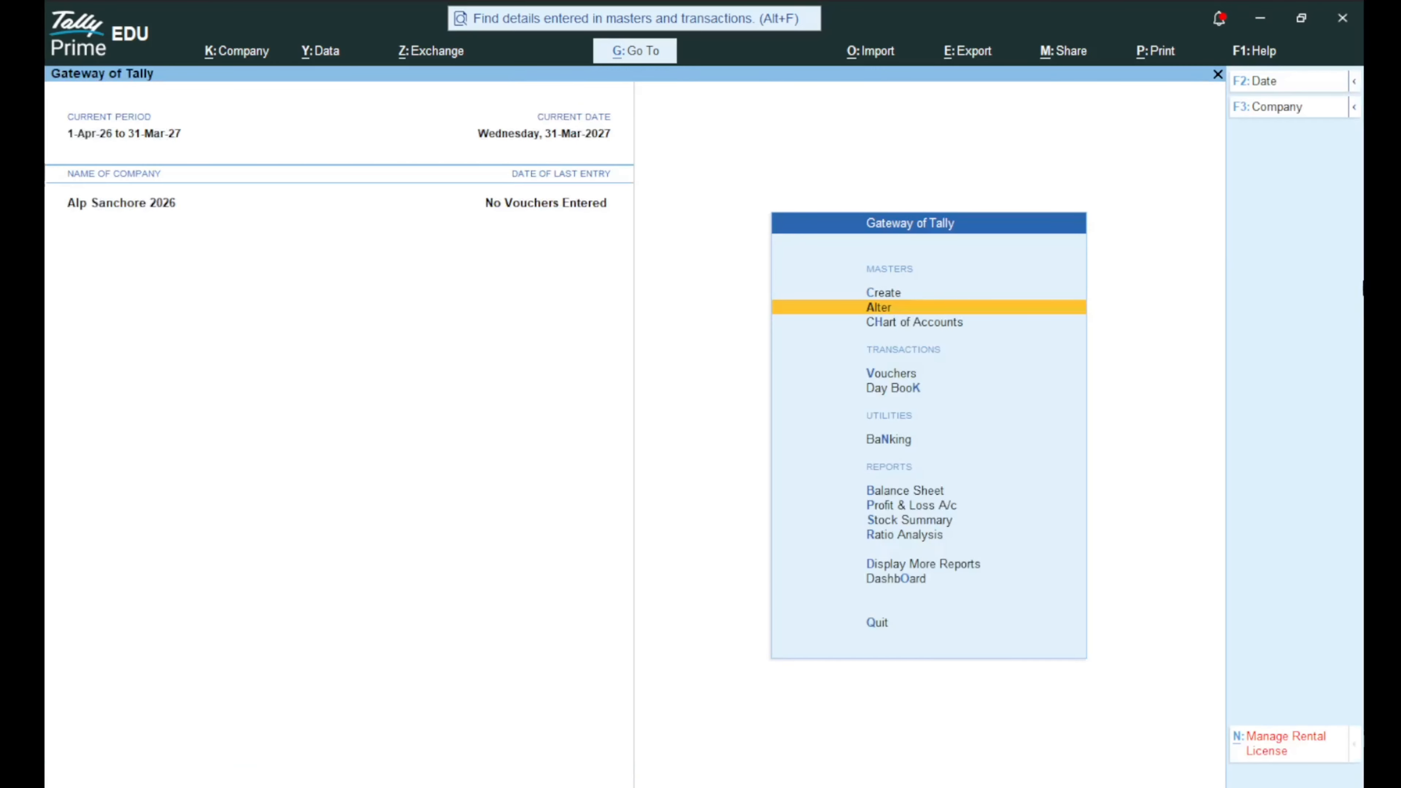
{"action": "key", "text": "Up"}
{"action": "key", "text": "Return"}
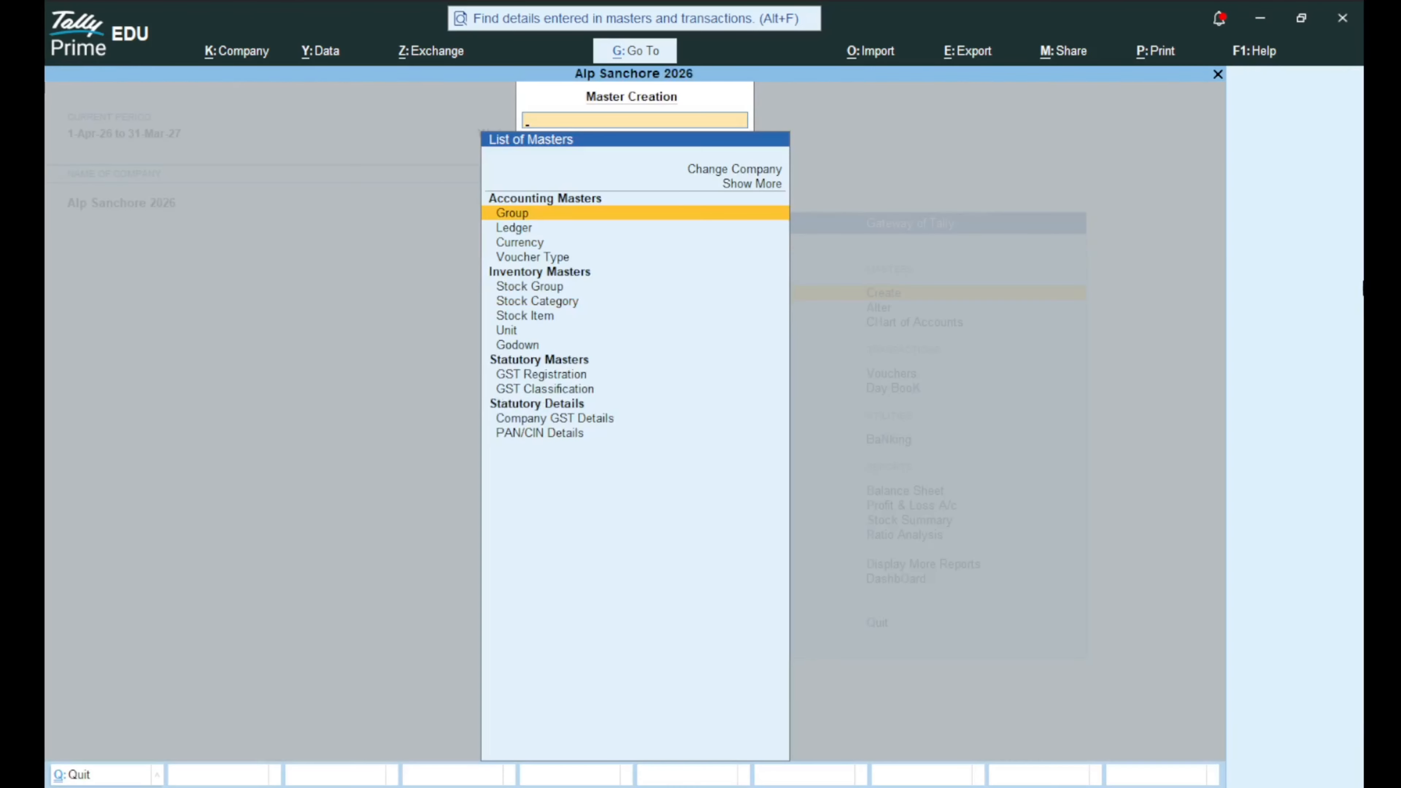
{"action": "key", "text": "Down"}
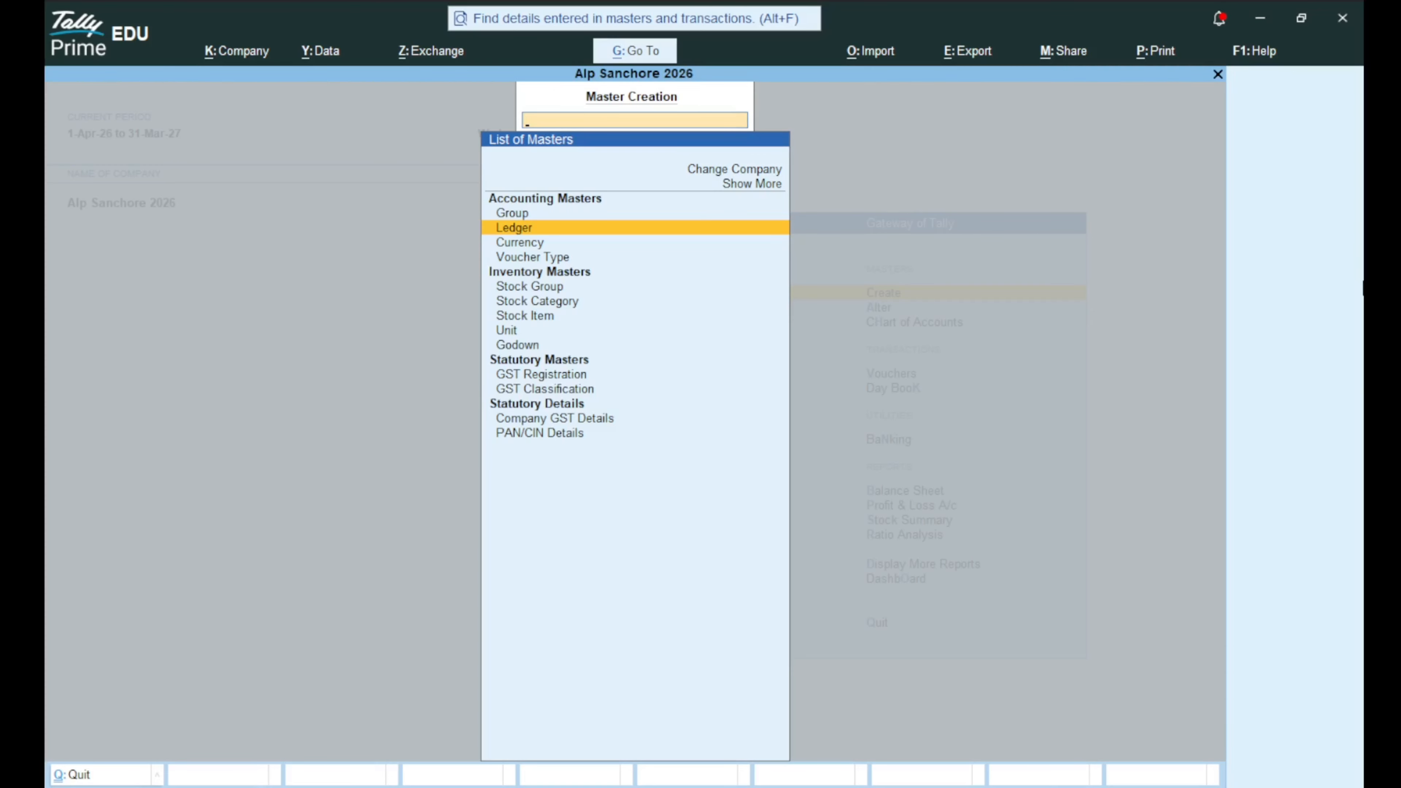
{"action": "key", "text": "Return"}
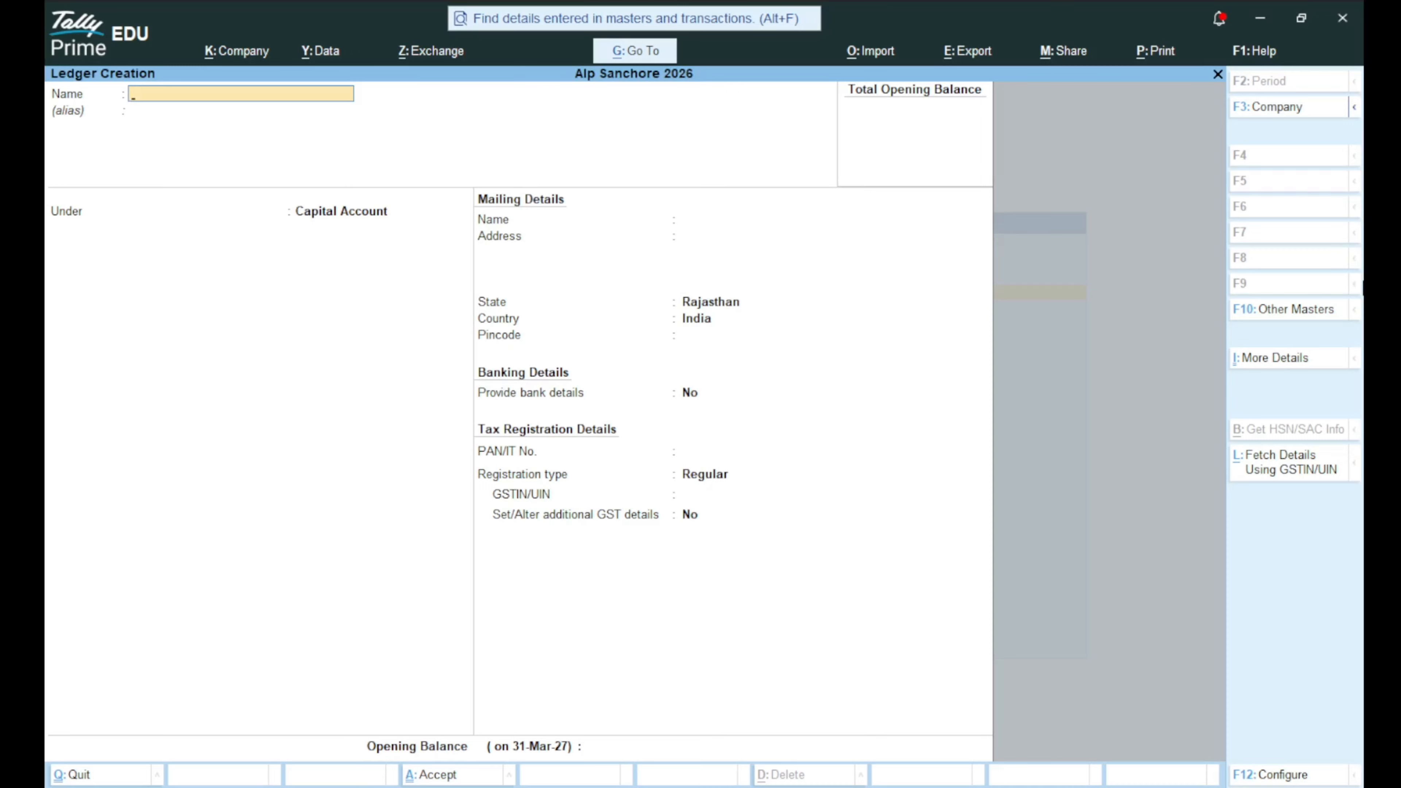
Name the new ledger ALP and keep it under Capital Account.
{"action": "type", "text": "ALP"}
{"action": "key", "text": "Return"}
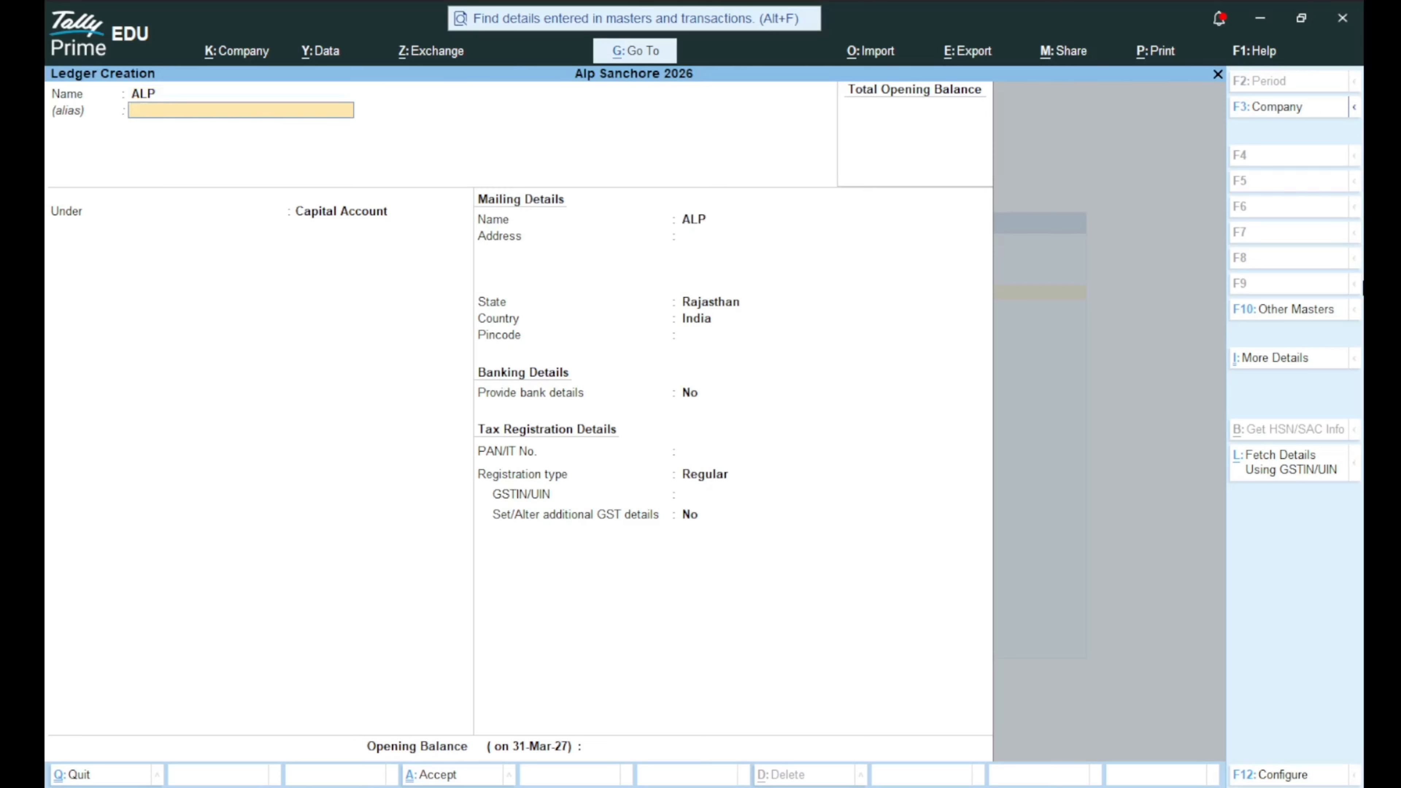
{"action": "key", "text": "Return"}
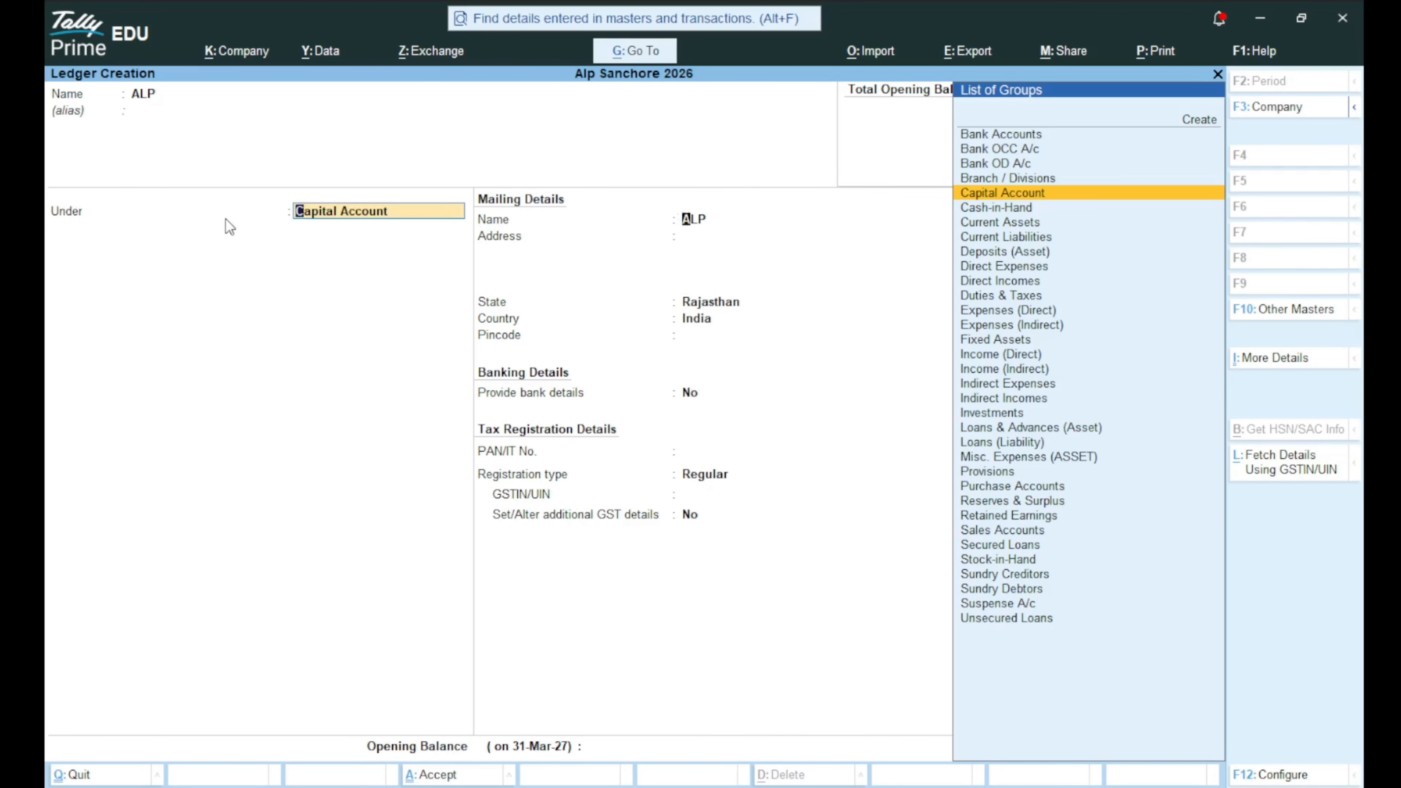
{"action": "key", "text": "Return"}
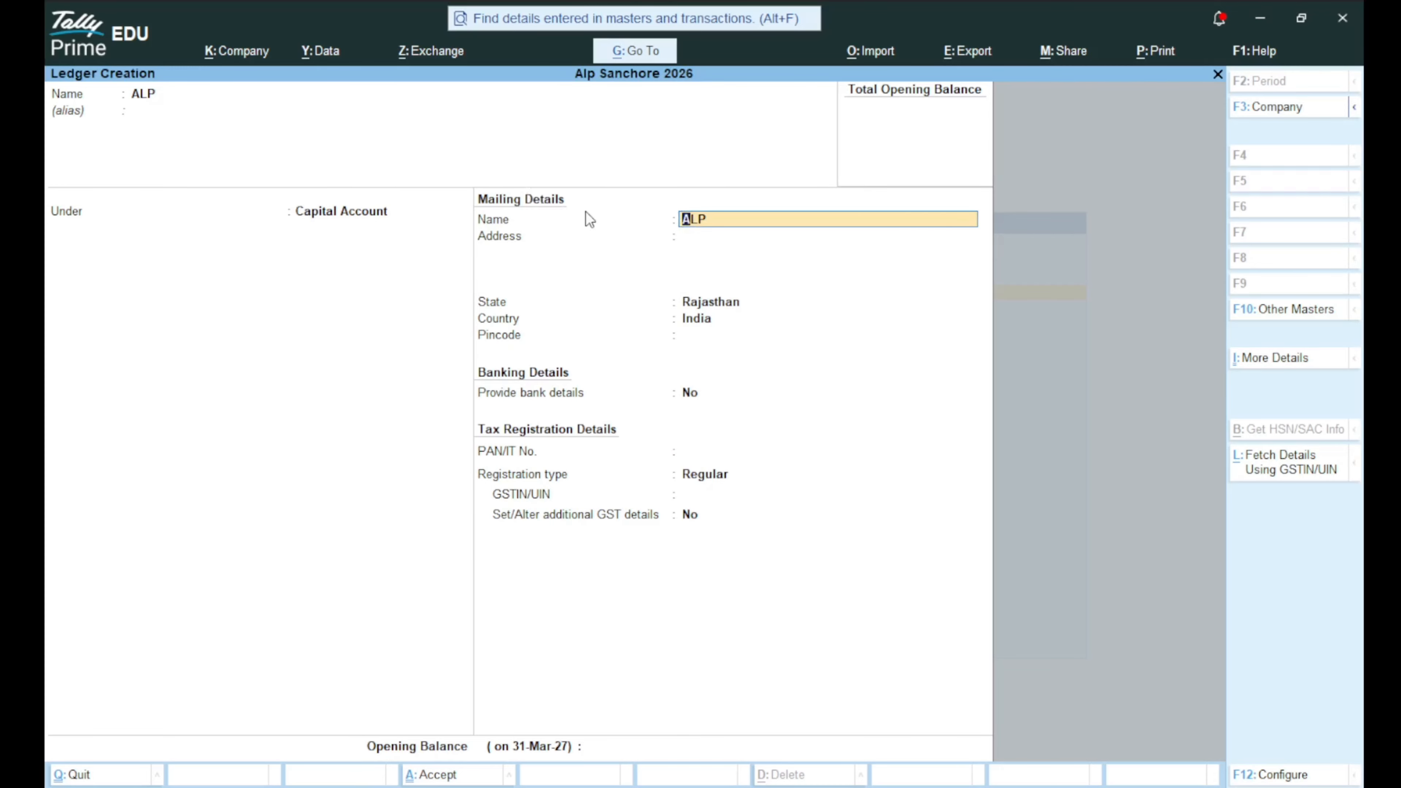
Enter address SANCHORE, keep Rajasthan, pincode 343041, and choose Yes for bank details.
{"action": "key", "text": "Return"}
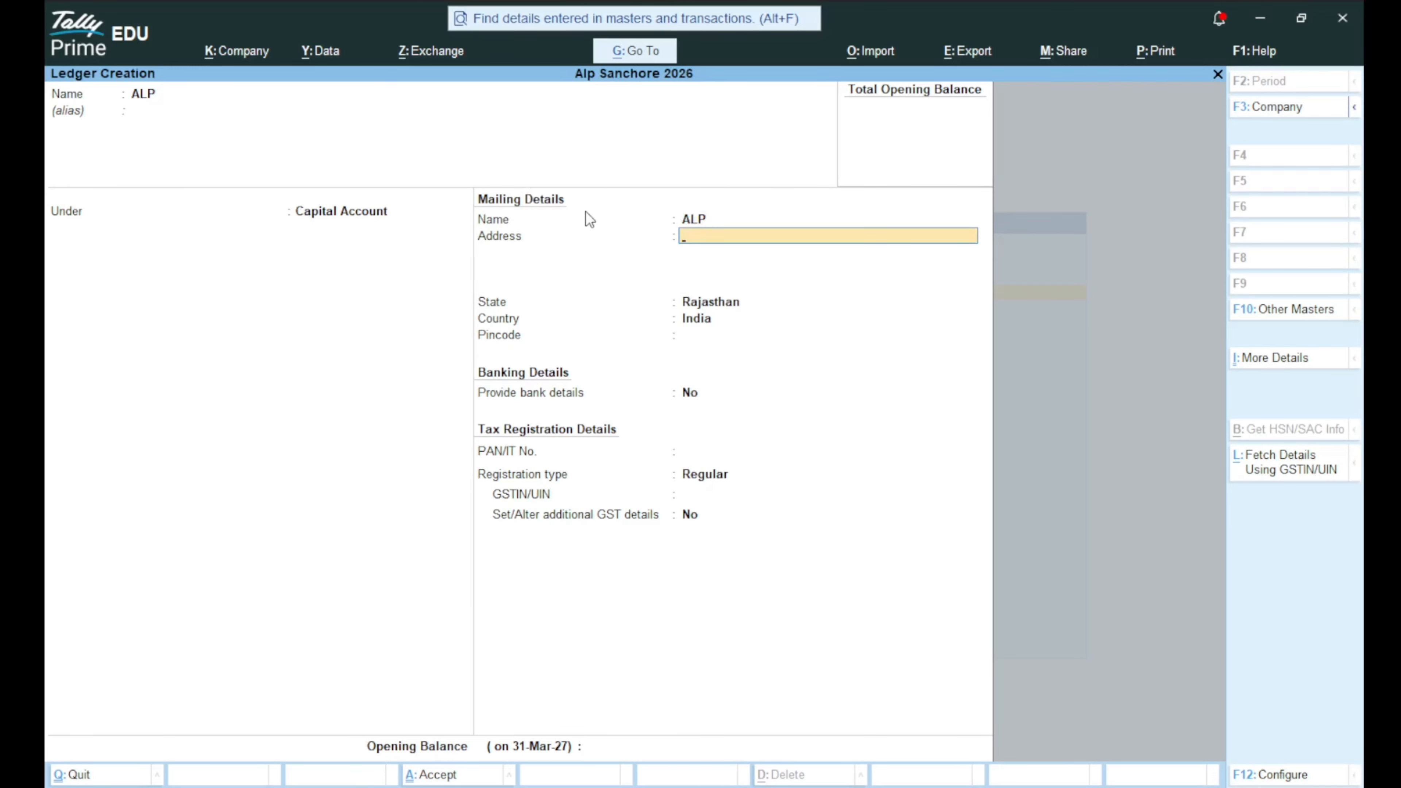
{"action": "type", "text": "SANCHORE"}
{"action": "key", "text": "Return"}
{"action": "key", "text": "Return"}
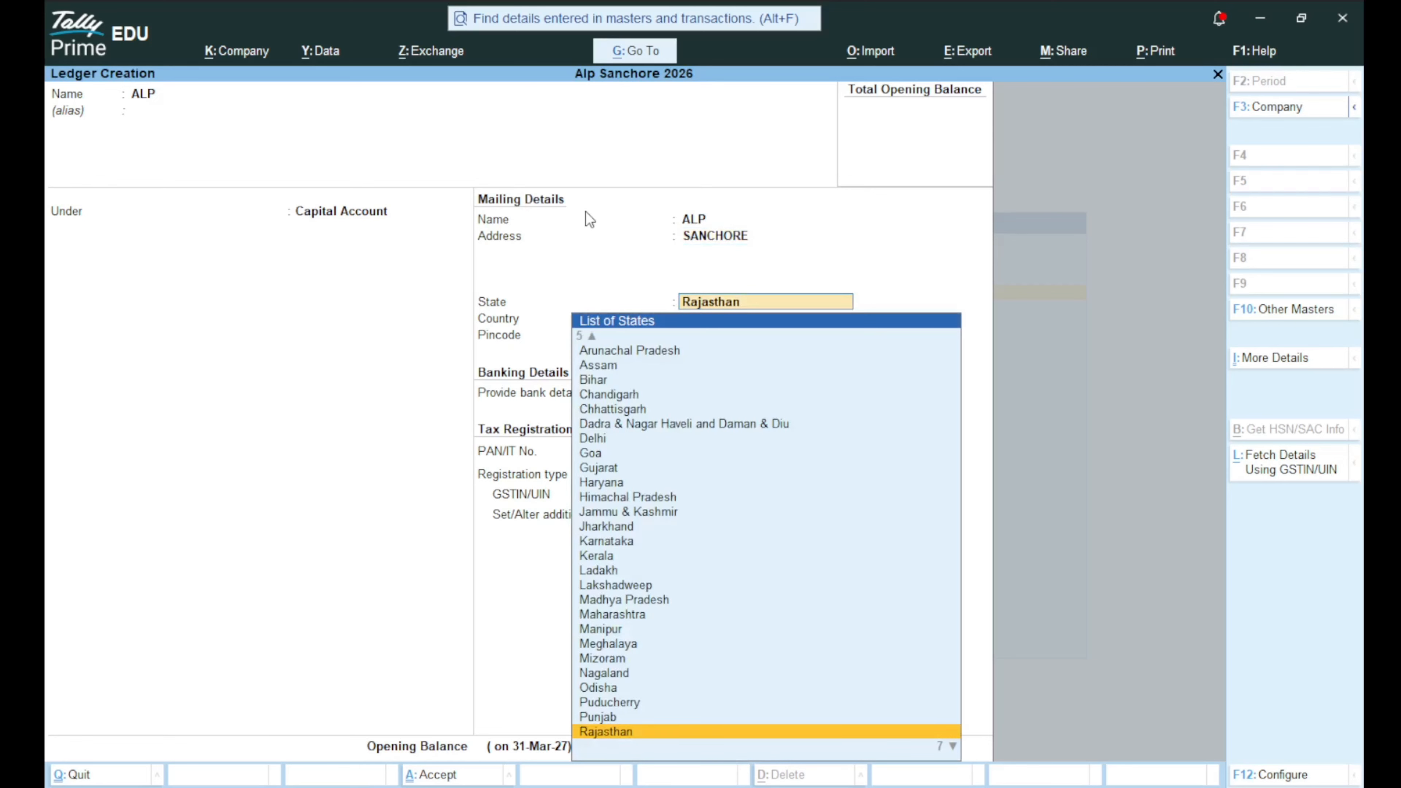
{"action": "key", "text": "Return"}
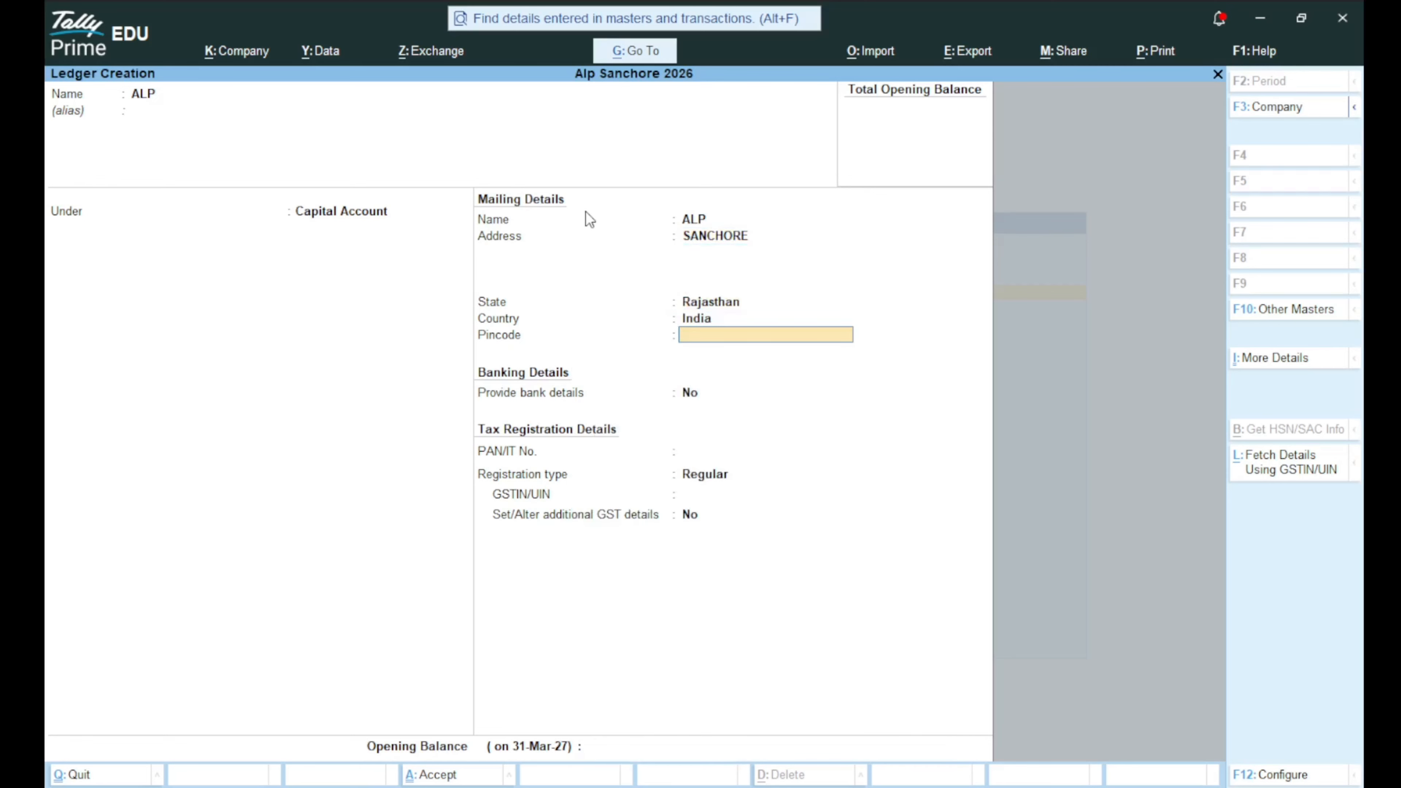
{"action": "type", "text": "343041"}
{"action": "key", "text": "Return"}
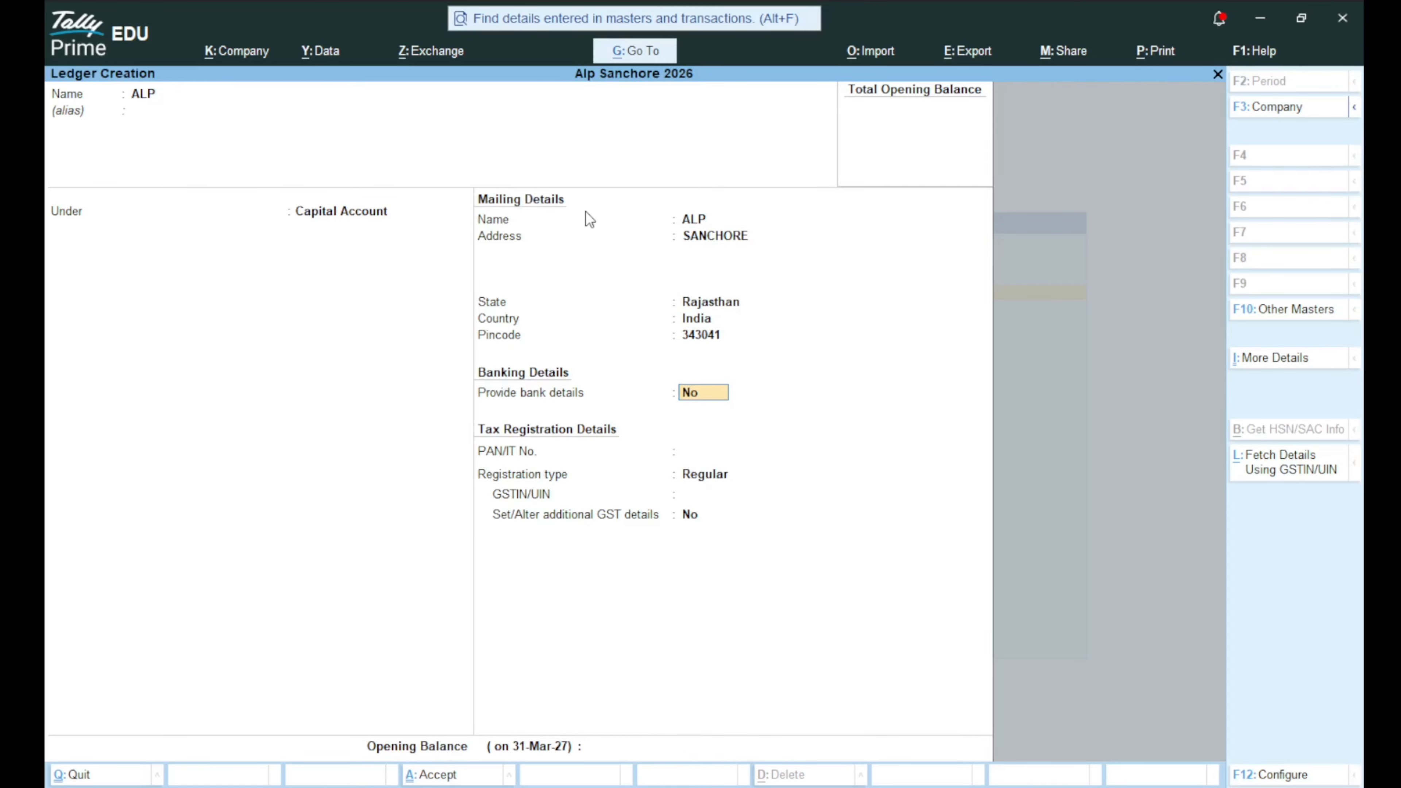
{"action": "type", "text": "Y"}
{"action": "key", "text": "Return"}
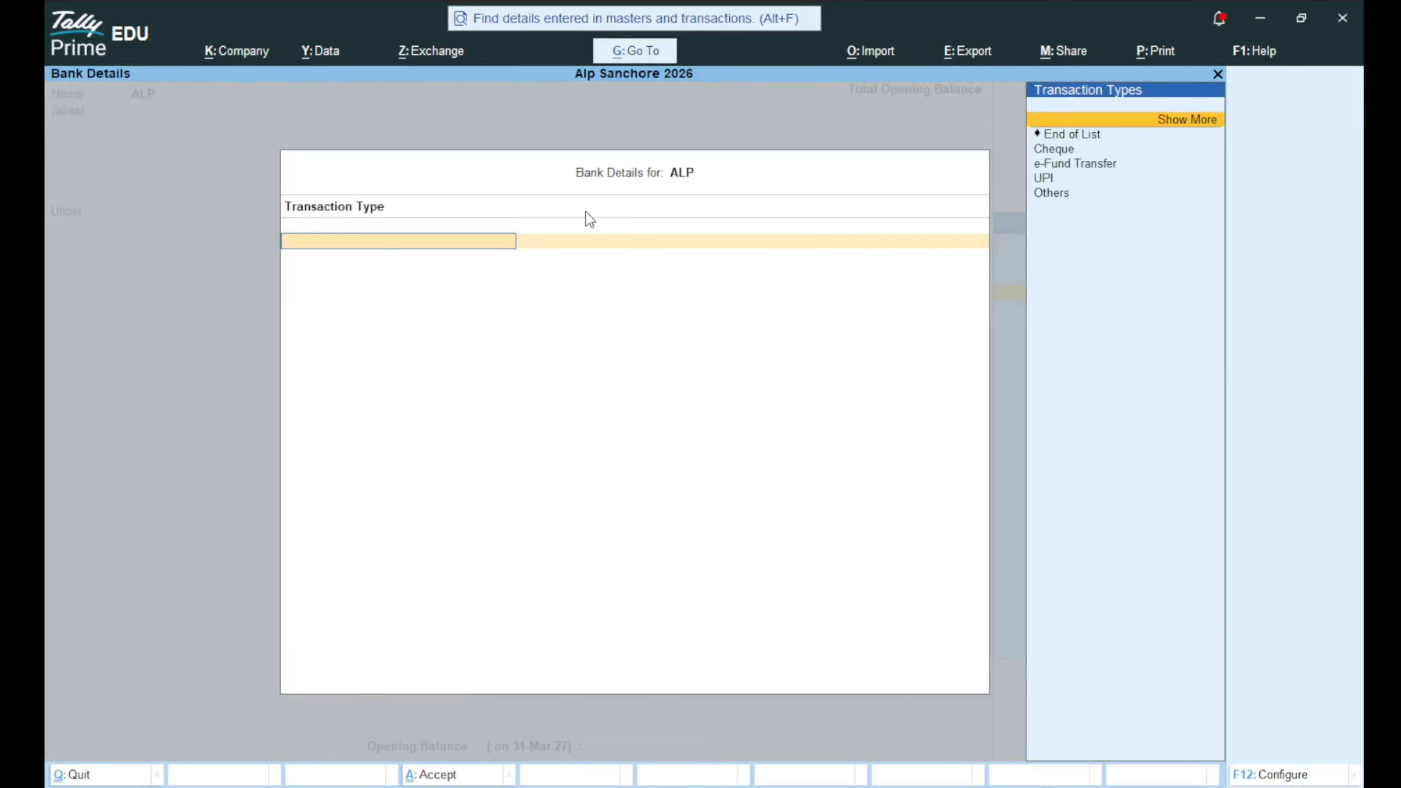
Select UPI as the bank transaction type.
{"action": "key", "text": "Down"}
{"action": "key", "text": "Down"}
{"action": "key", "text": "Down"}
{"action": "key", "text": "Down"}
{"action": "key", "text": "Up"}
{"action": "key", "text": "Up"}
{"action": "key", "text": "Up"}
{"action": "key", "text": "Up"}
{"action": "key", "text": "Return"}
{"action": "key", "text": "Down"}
{"action": "key", "text": "Down"}
{"action": "key", "text": "Down"}
{"action": "key", "text": "Down"}
{"action": "key", "text": "Down"}
{"action": "key", "text": "Down"}
{"action": "key", "text": "Down"}
{"action": "key", "text": "Down"}
{"action": "key", "text": "Down"}
{"action": "key", "text": "Down"}
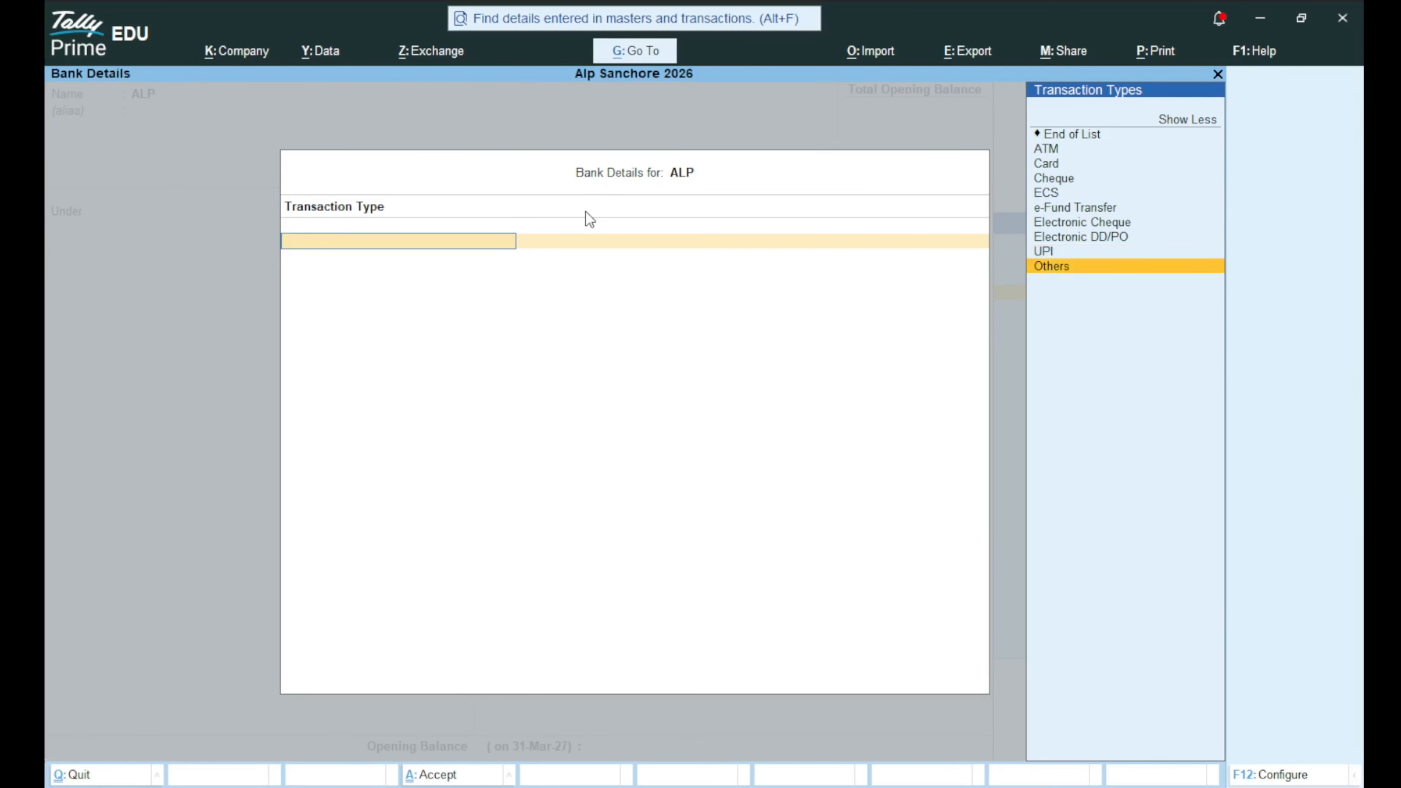
{"action": "key", "text": "Up"}
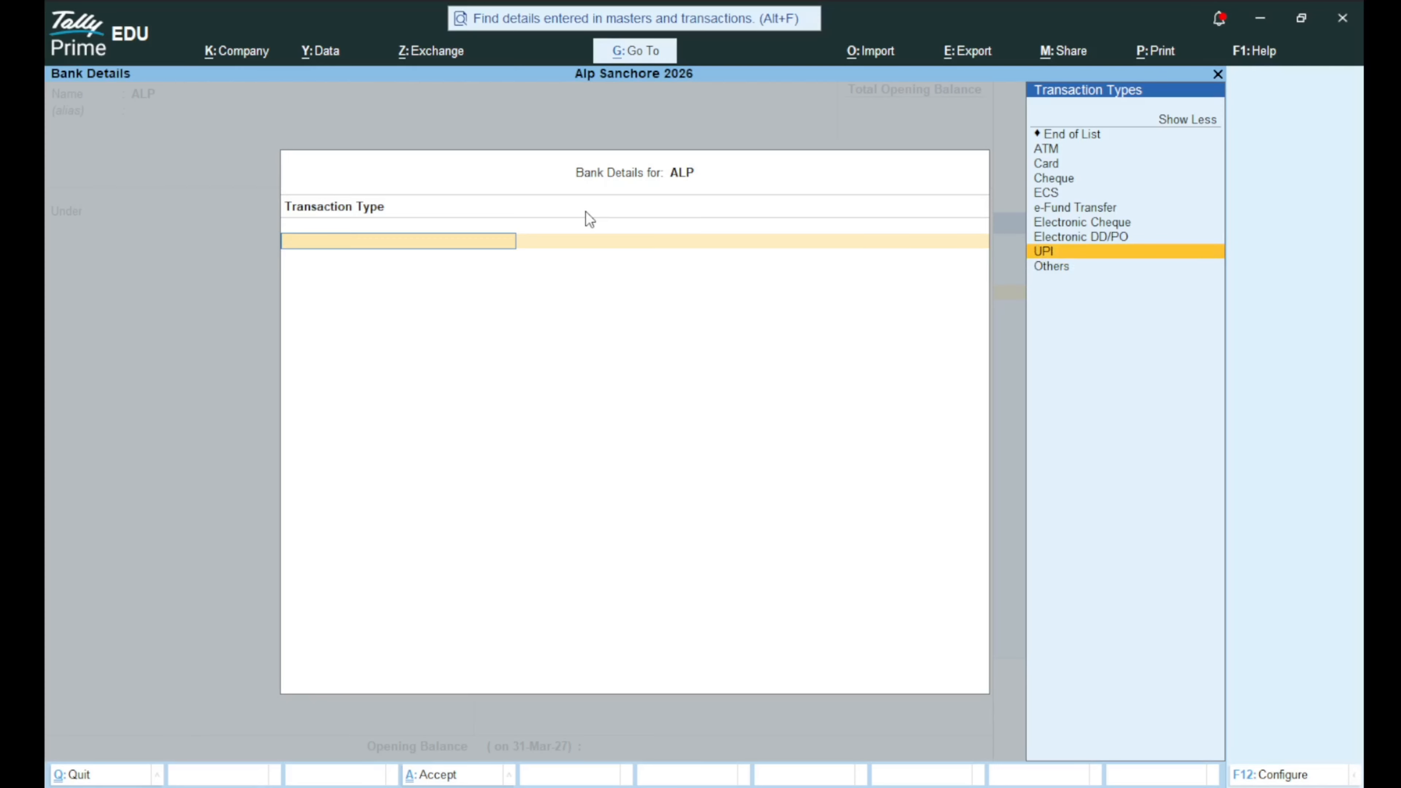
{"action": "key", "text": "Up"}
{"action": "key", "text": "Up"}
{"action": "key", "text": "Up"}
{"action": "key", "text": "Up"}
{"action": "key", "text": "Up"}
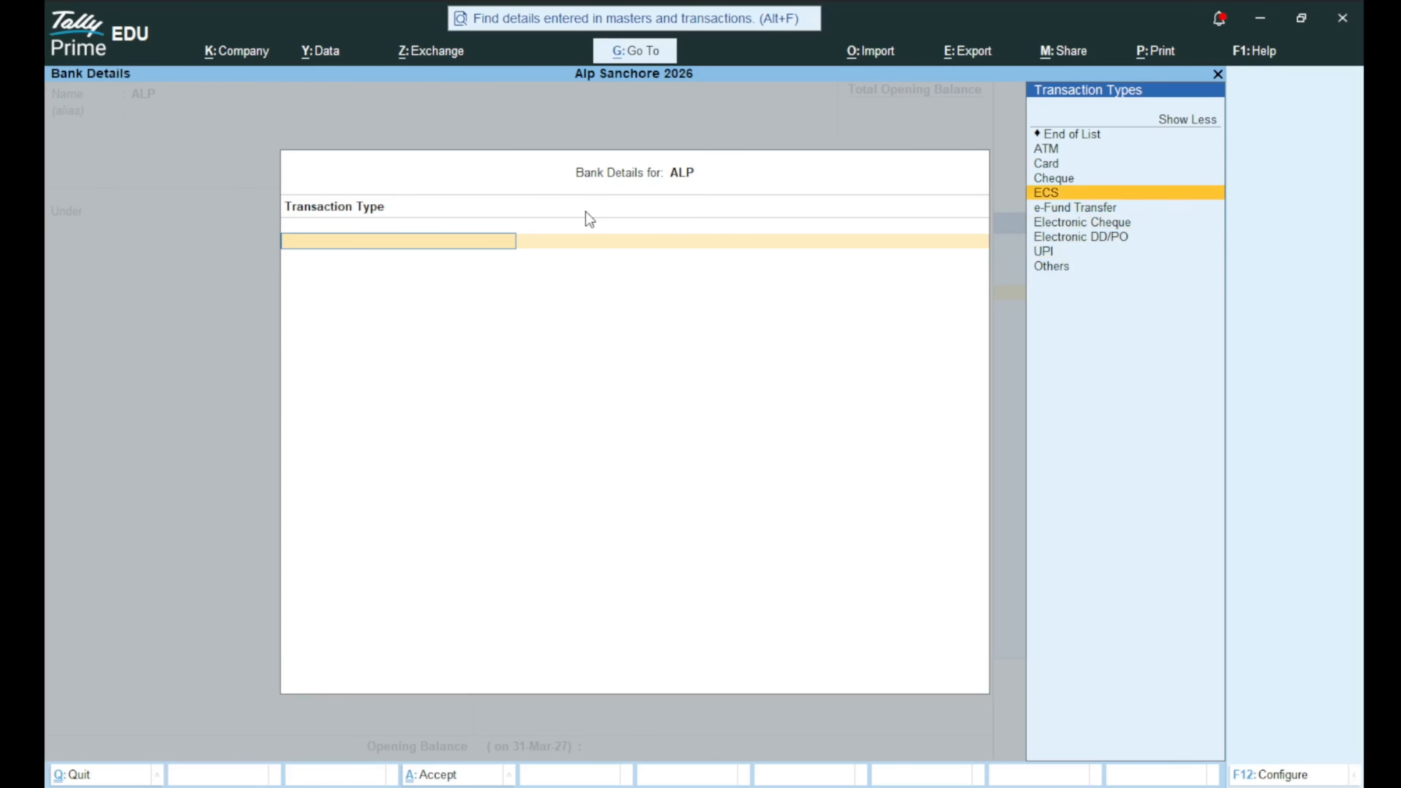
{"action": "key", "text": "Down"}
{"action": "key", "text": "Down"}
{"action": "key", "text": "Down"}
{"action": "key", "text": "Down"}
{"action": "key", "text": "Down"}
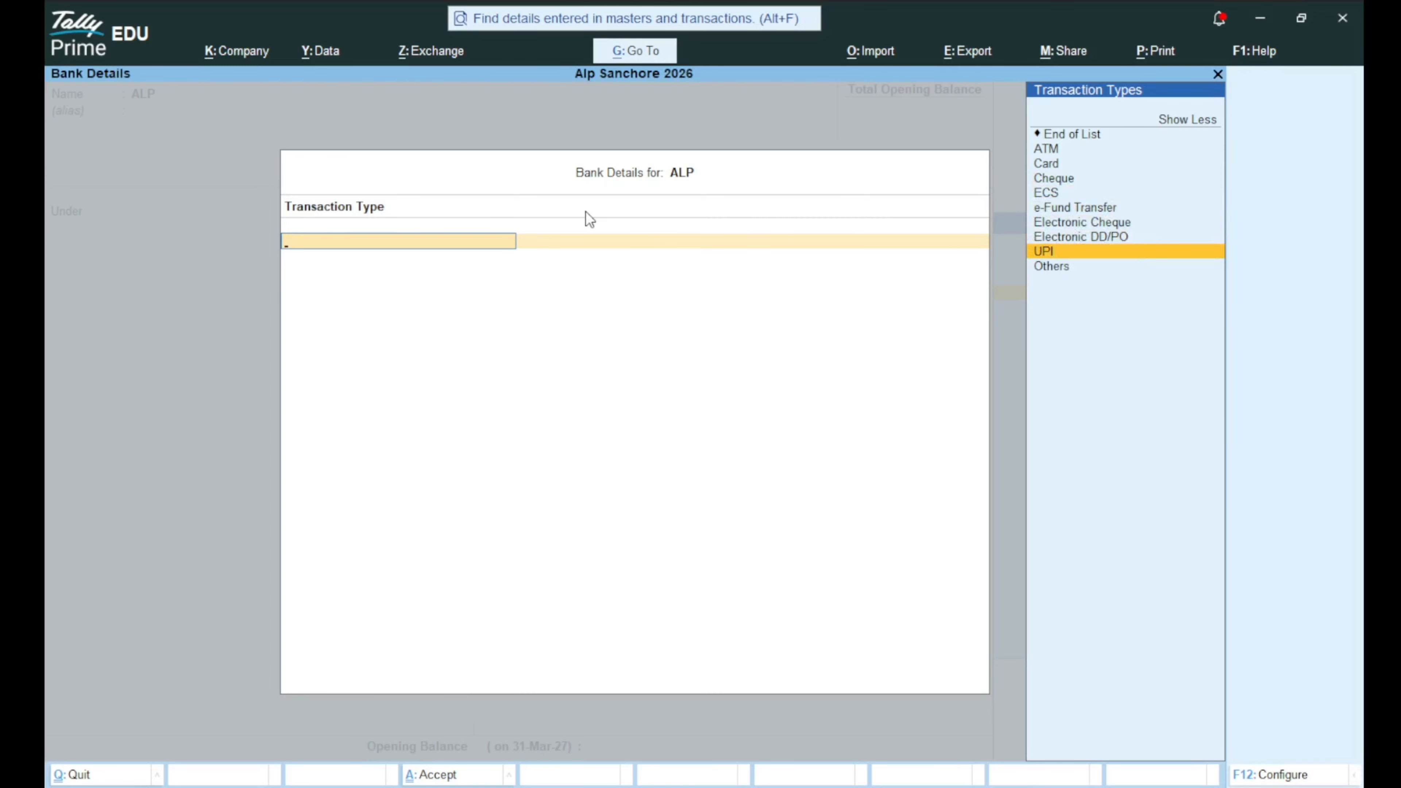
{"action": "key", "text": "Return"}
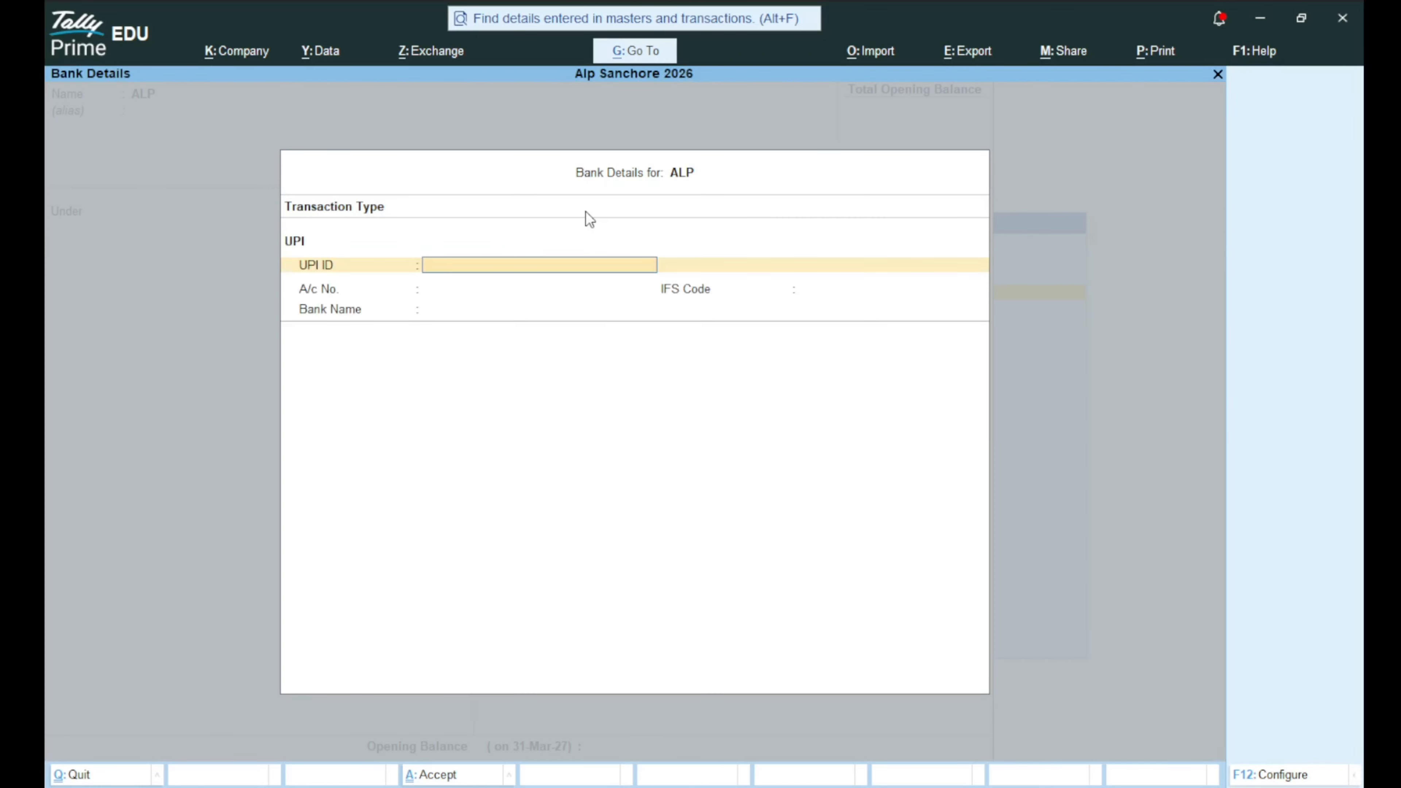
Enter the UPI ID, the bank account number and IFS Code SBIN0032237.
{"action": "key", "text": "Return"}
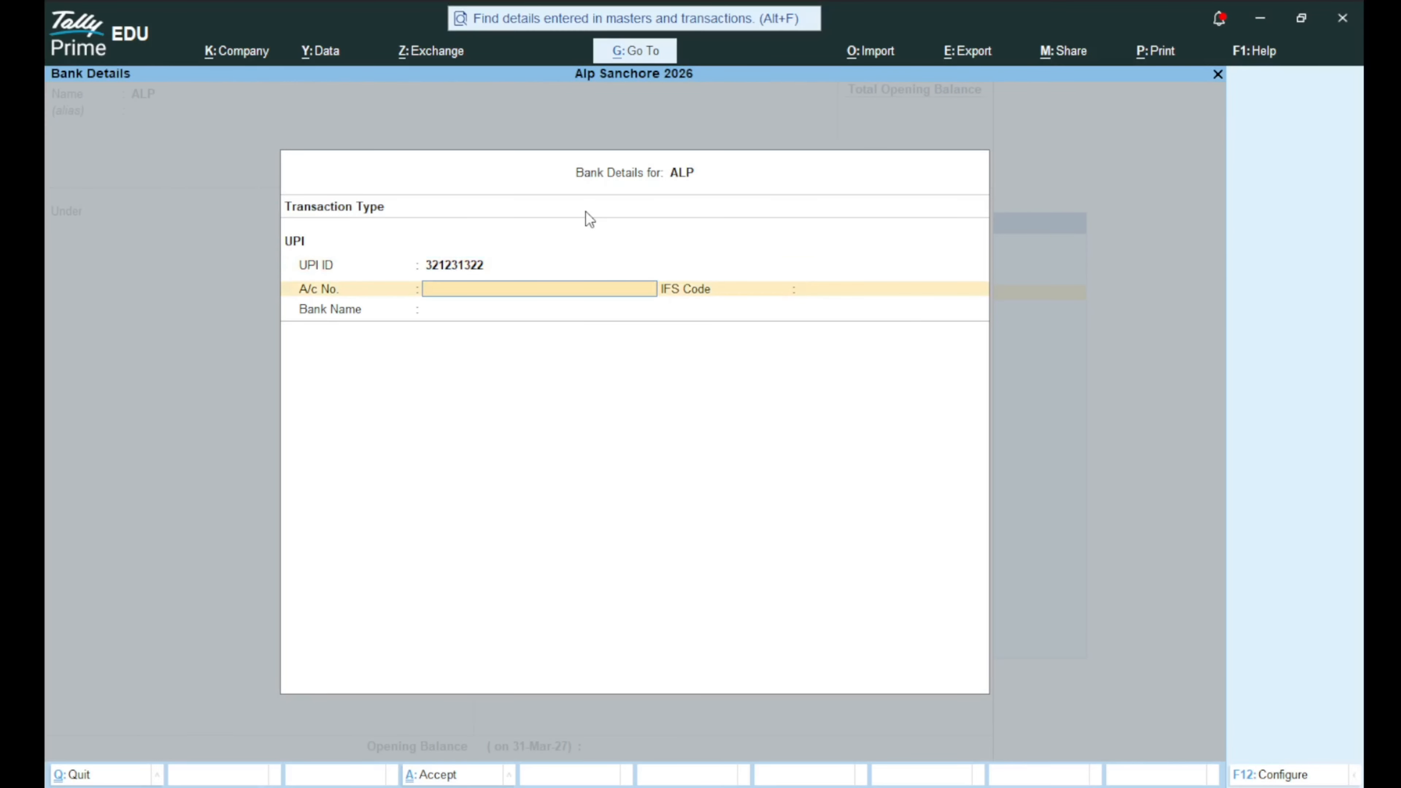
{"action": "type", "text": "123154654"}
{"action": "key", "text": "BackSpace"}
{"action": "key", "text": "BackSpace"}
{"action": "key", "text": "BackSpace"}
{"action": "key", "text": "BackSpace"}
{"action": "key", "text": "BackSpace"}
{"action": "key", "text": "BackSpace"}
{"action": "key", "text": "BackSpace"}
{"action": "key", "text": "BackSpace"}
{"action": "key", "text": "BackSpace"}
{"action": "key", "text": "Return"}
{"action": "type", "text": "S"}
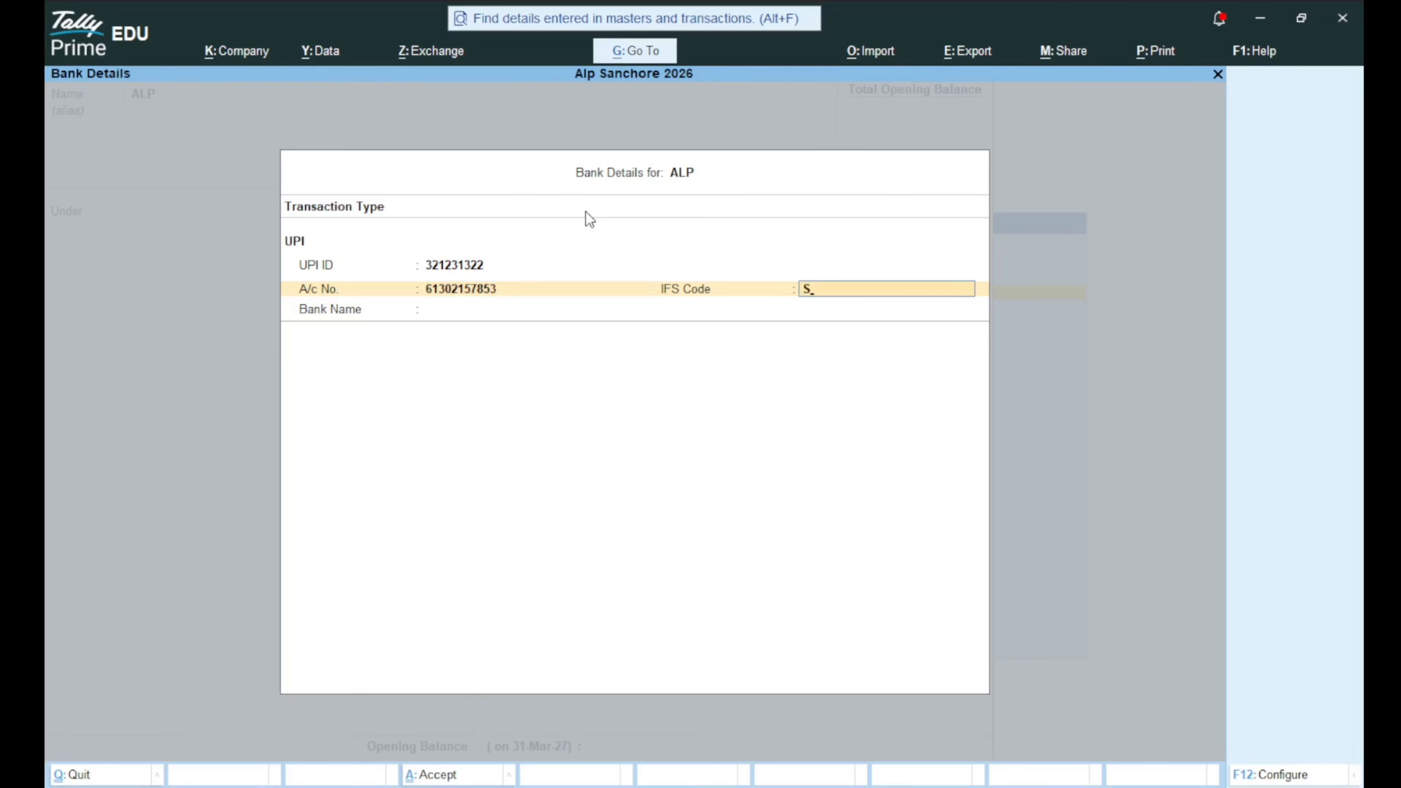
{"action": "type", "text": "BIN0032237"}
{"action": "key", "text": "Return"}
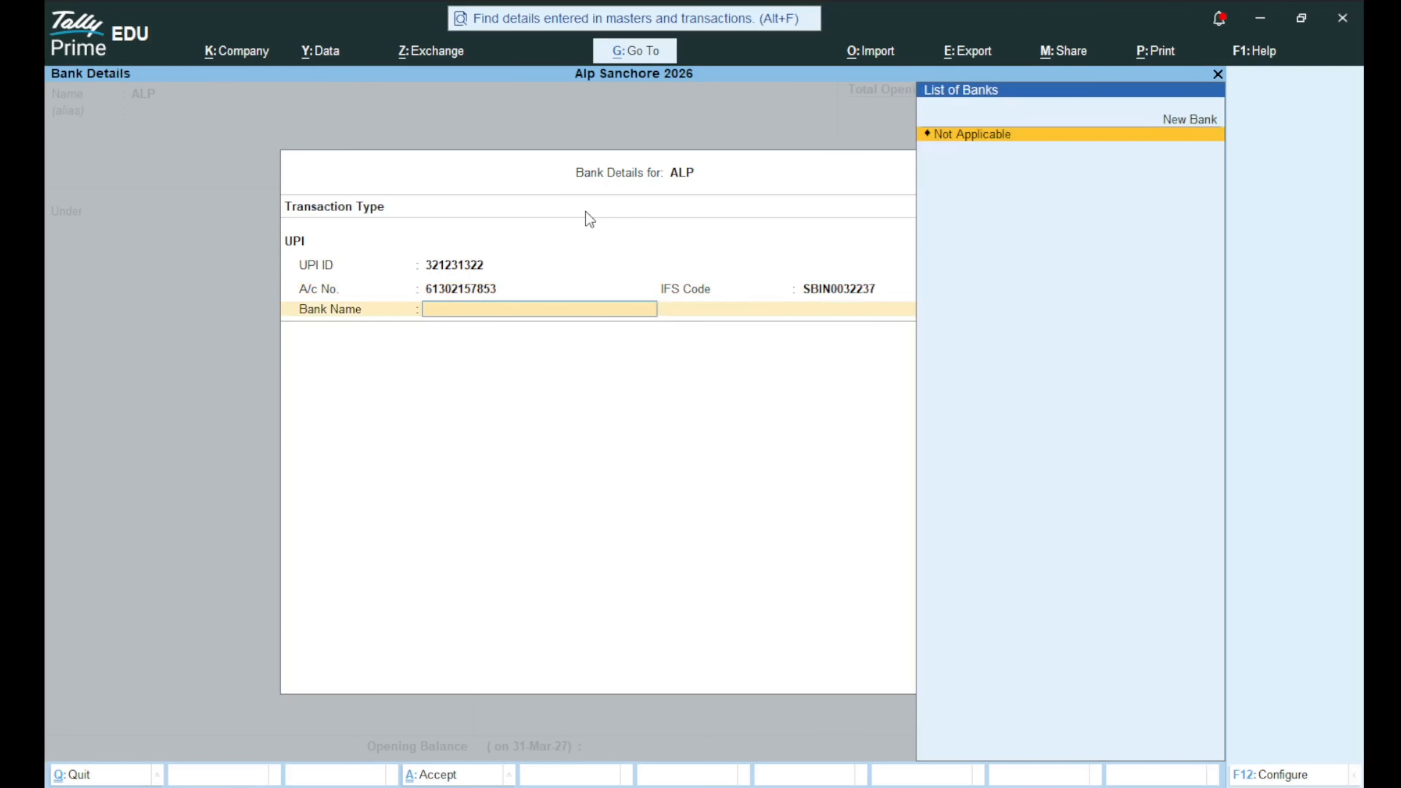
Add SBI as a new bank name and accept the bank details.
{"action": "key", "text": "Up"}
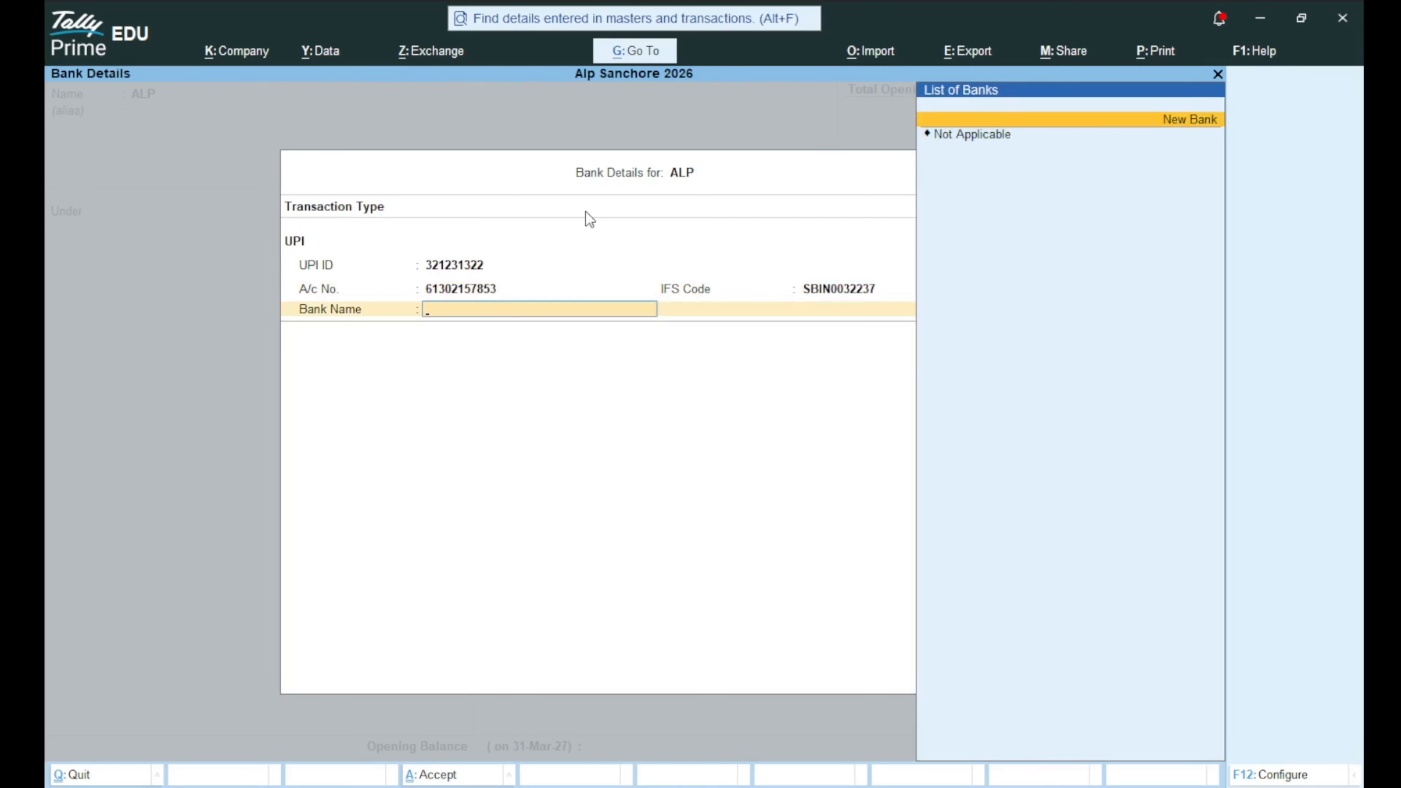
{"action": "key", "text": "Return"}
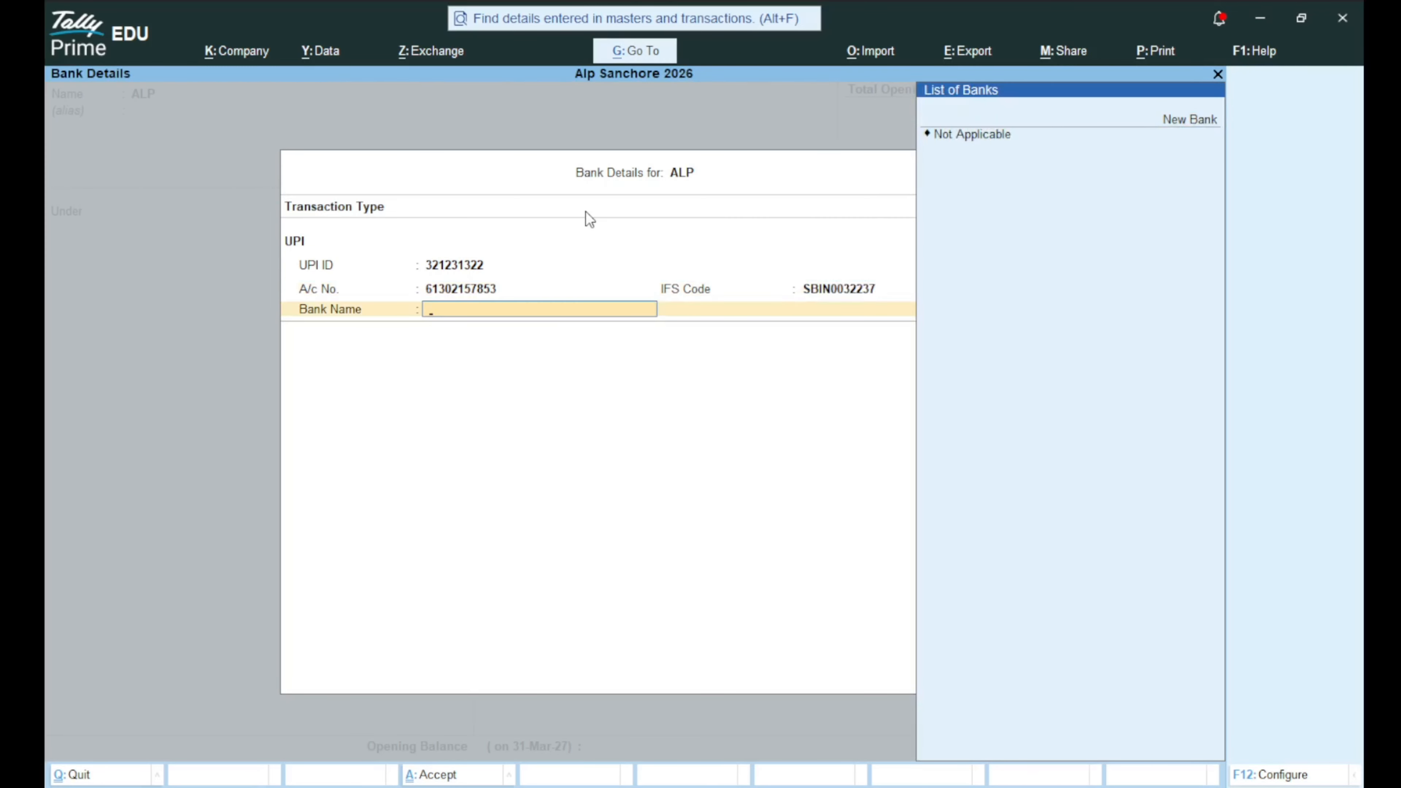
{"action": "key", "text": "BackSpace"}
{"action": "key", "text": "BackSpace"}
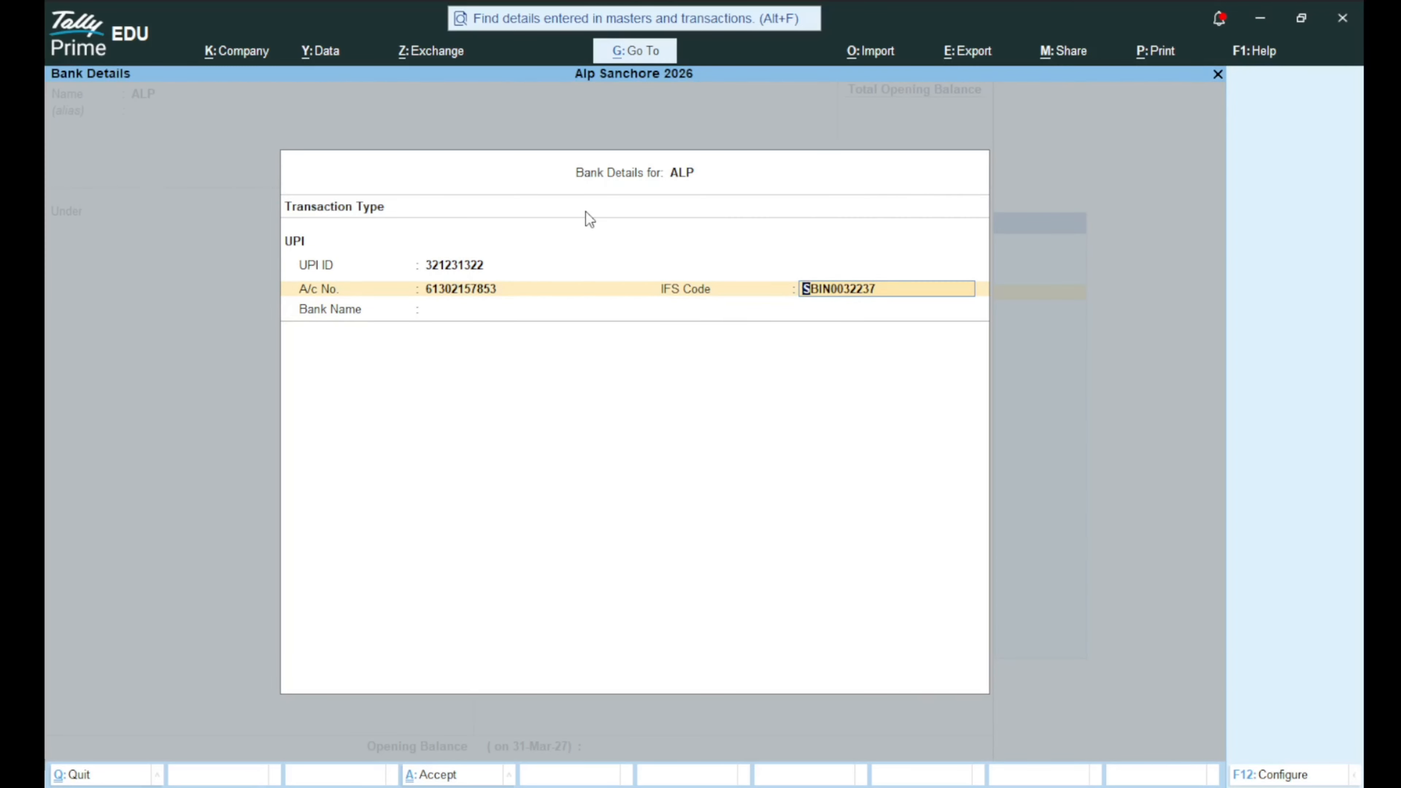
{"action": "key", "text": "Return"}
{"action": "key", "text": "Up"}
{"action": "key", "text": "Return"}
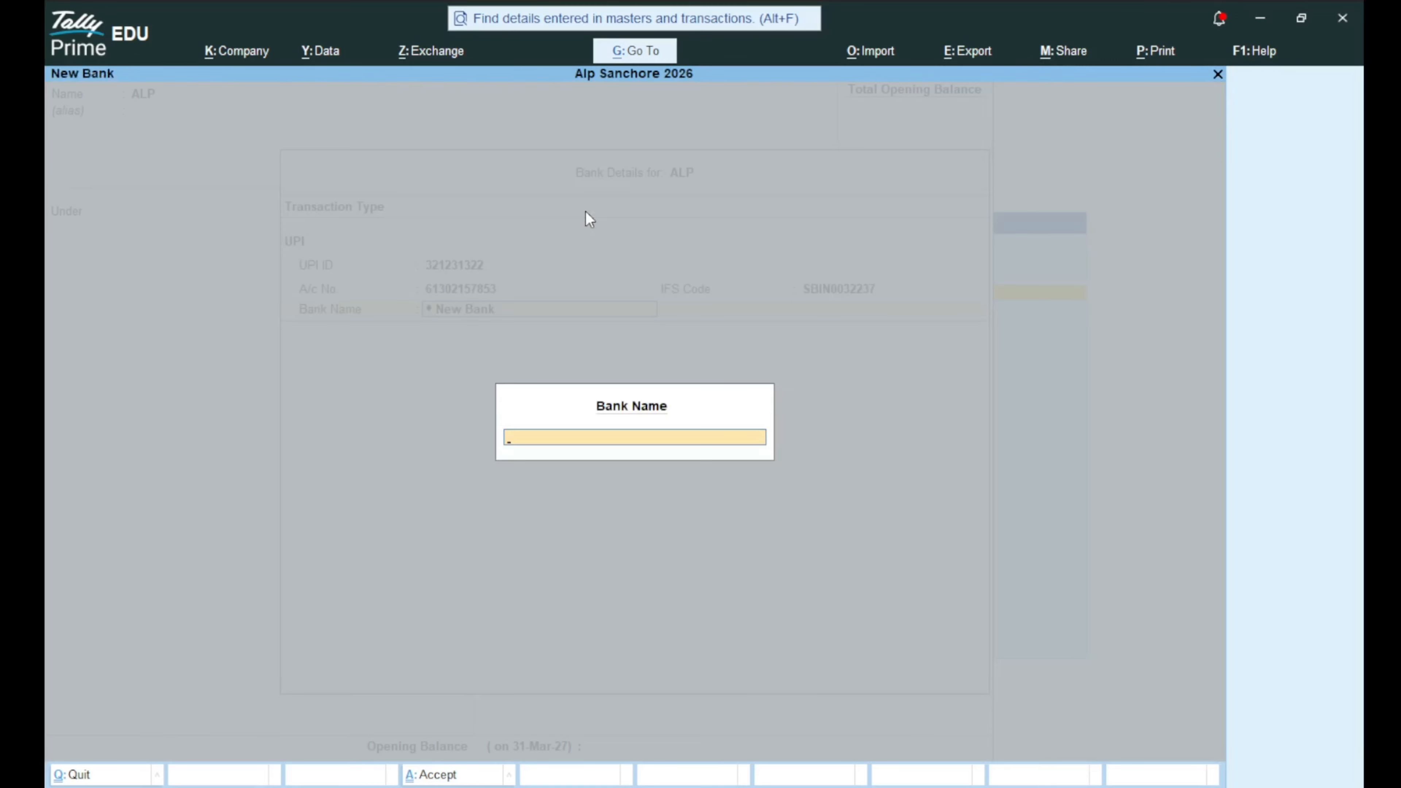
{"action": "type", "text": "SBI"}
{"action": "key", "text": "Return"}
{"action": "key", "text": "Return"}
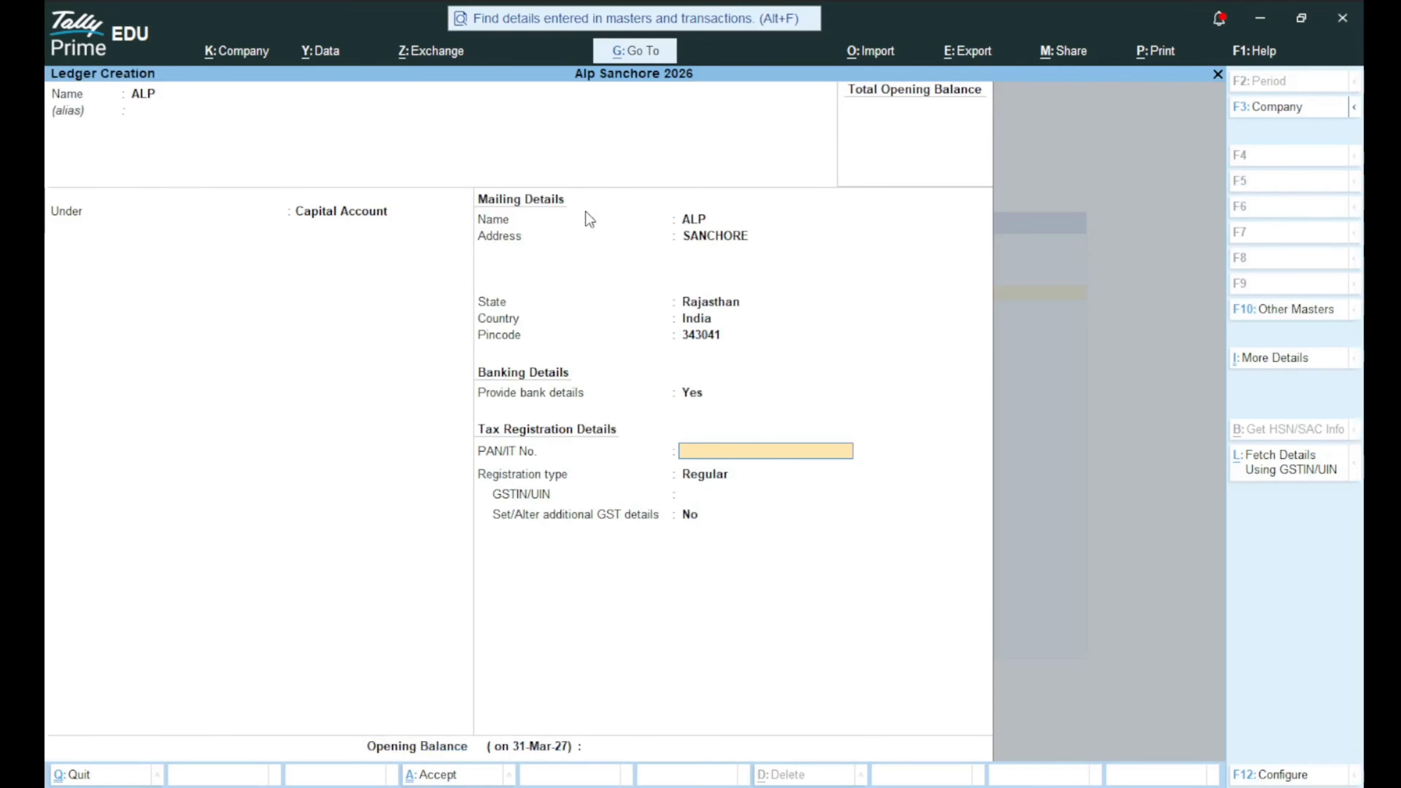
Enter ALP's PAN, keep Regular registration with no GSTIN or GST details, and save the ledger.
{"action": "key", "text": "Return"}
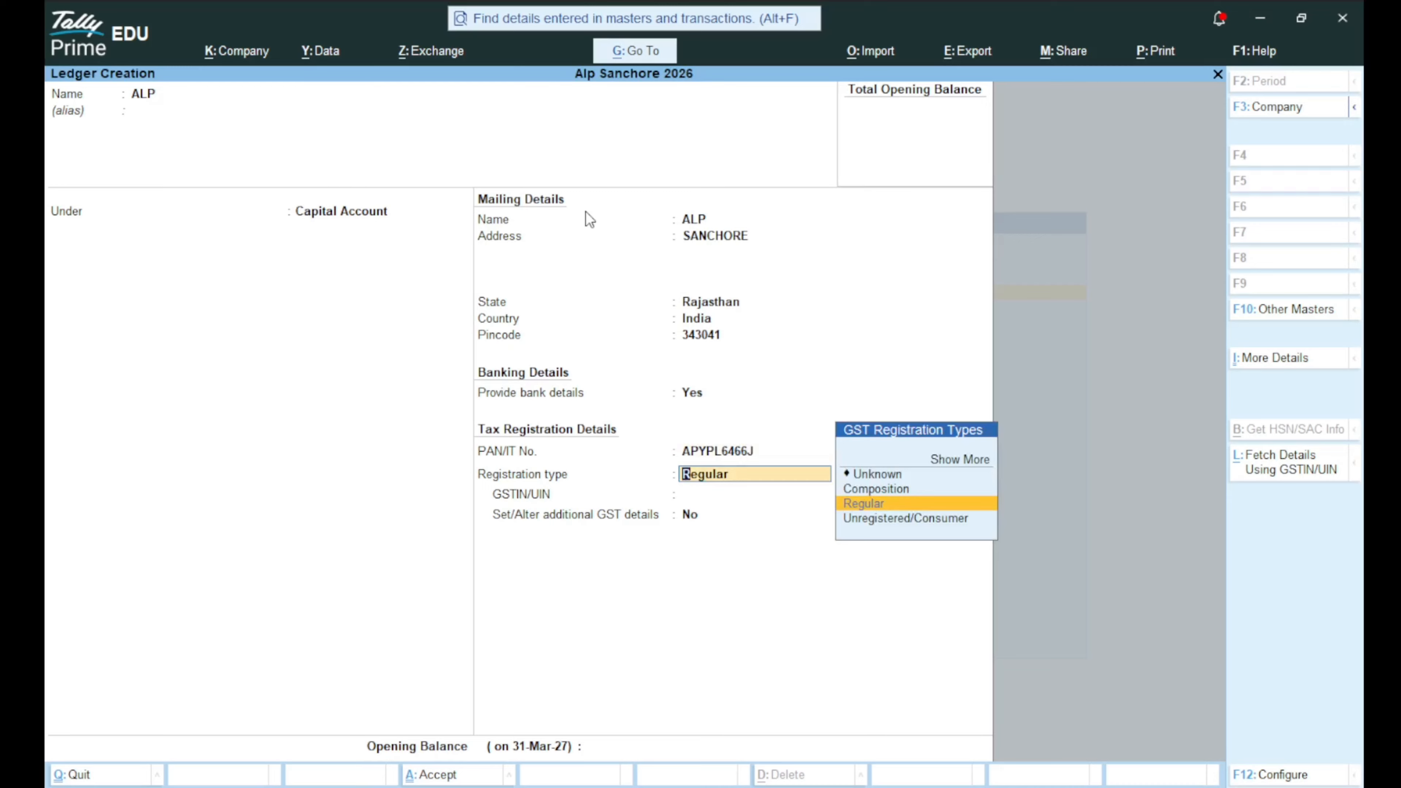
{"action": "key", "text": "Return"}
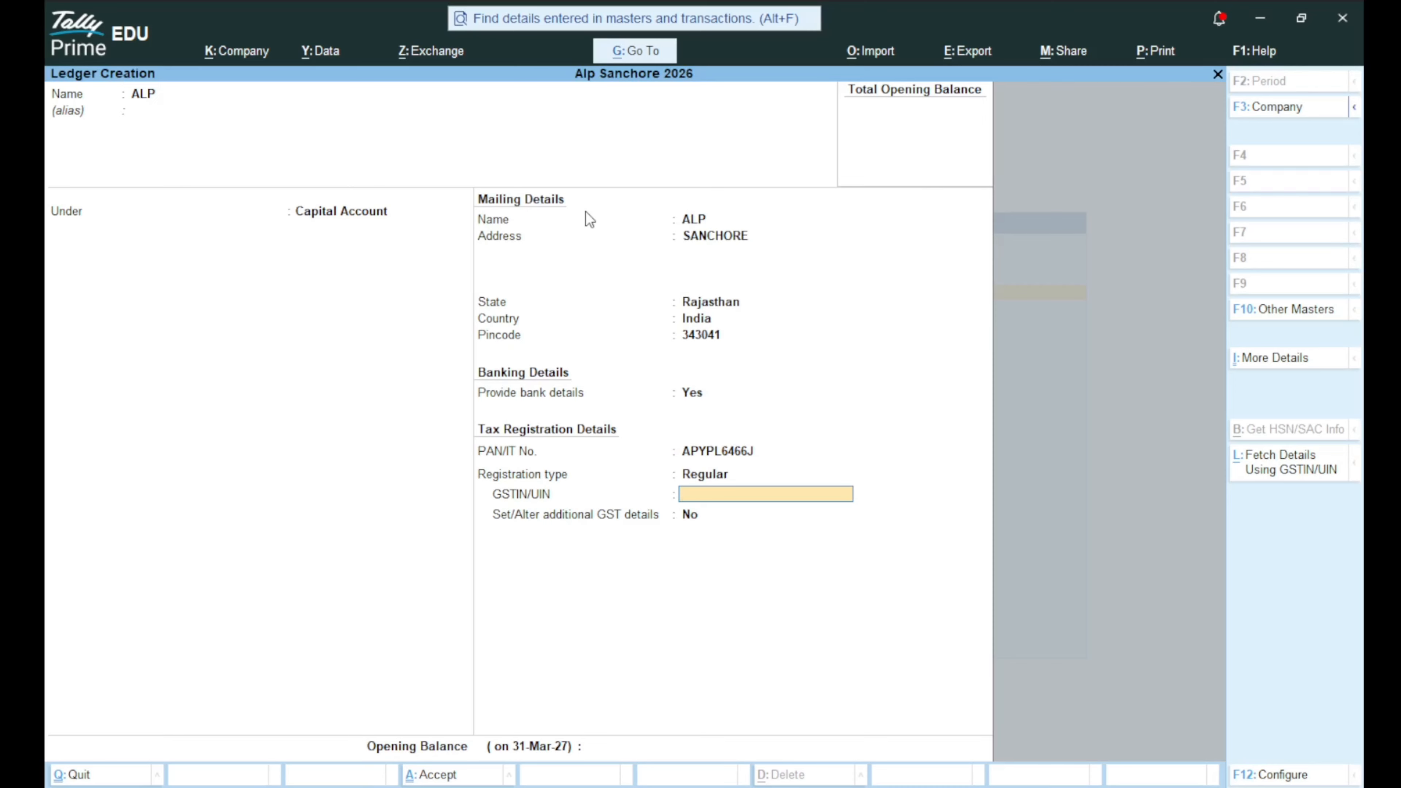
{"action": "key", "text": "Return"}
{"action": "key", "text": "Return"}
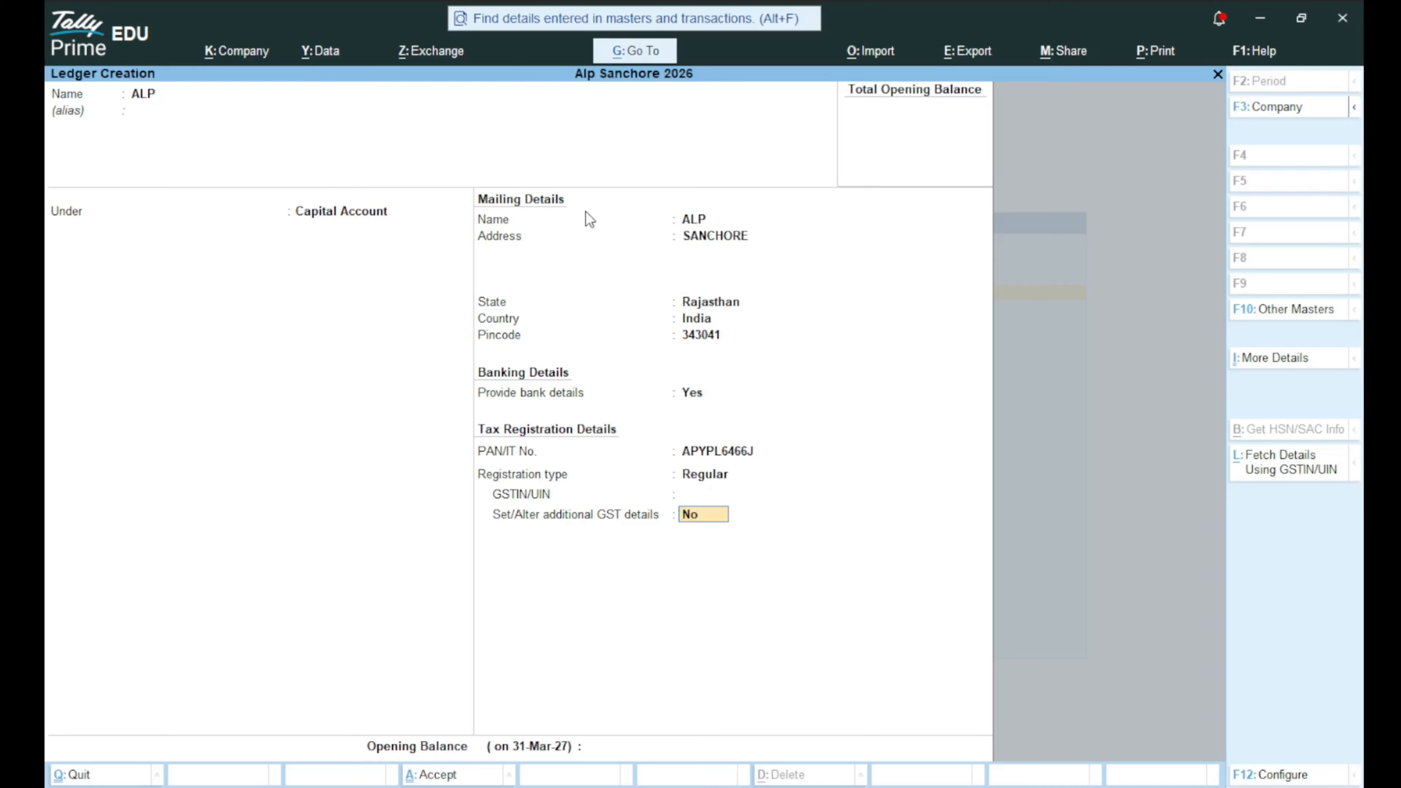
{"action": "key", "text": "Return"}
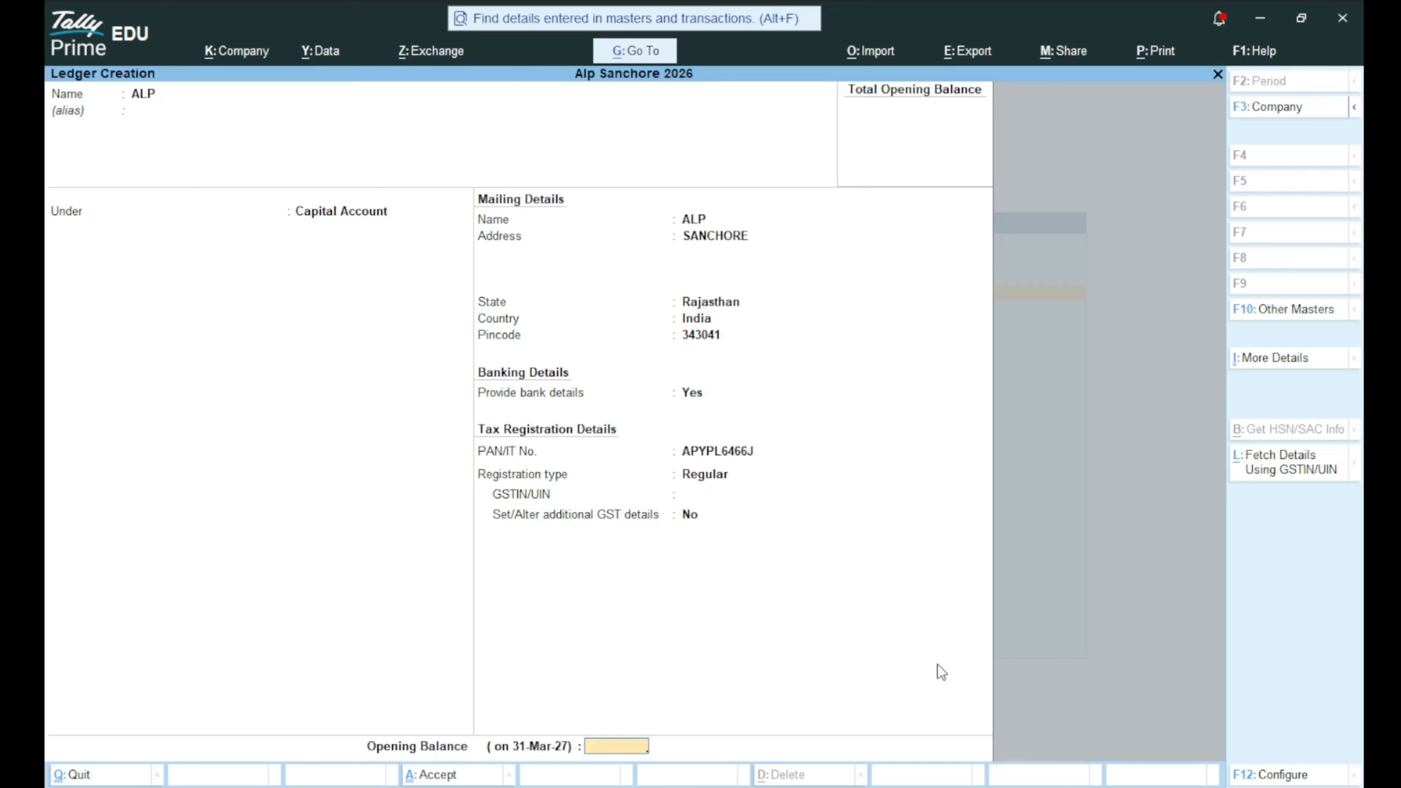
{"action": "key", "text": "Return"}
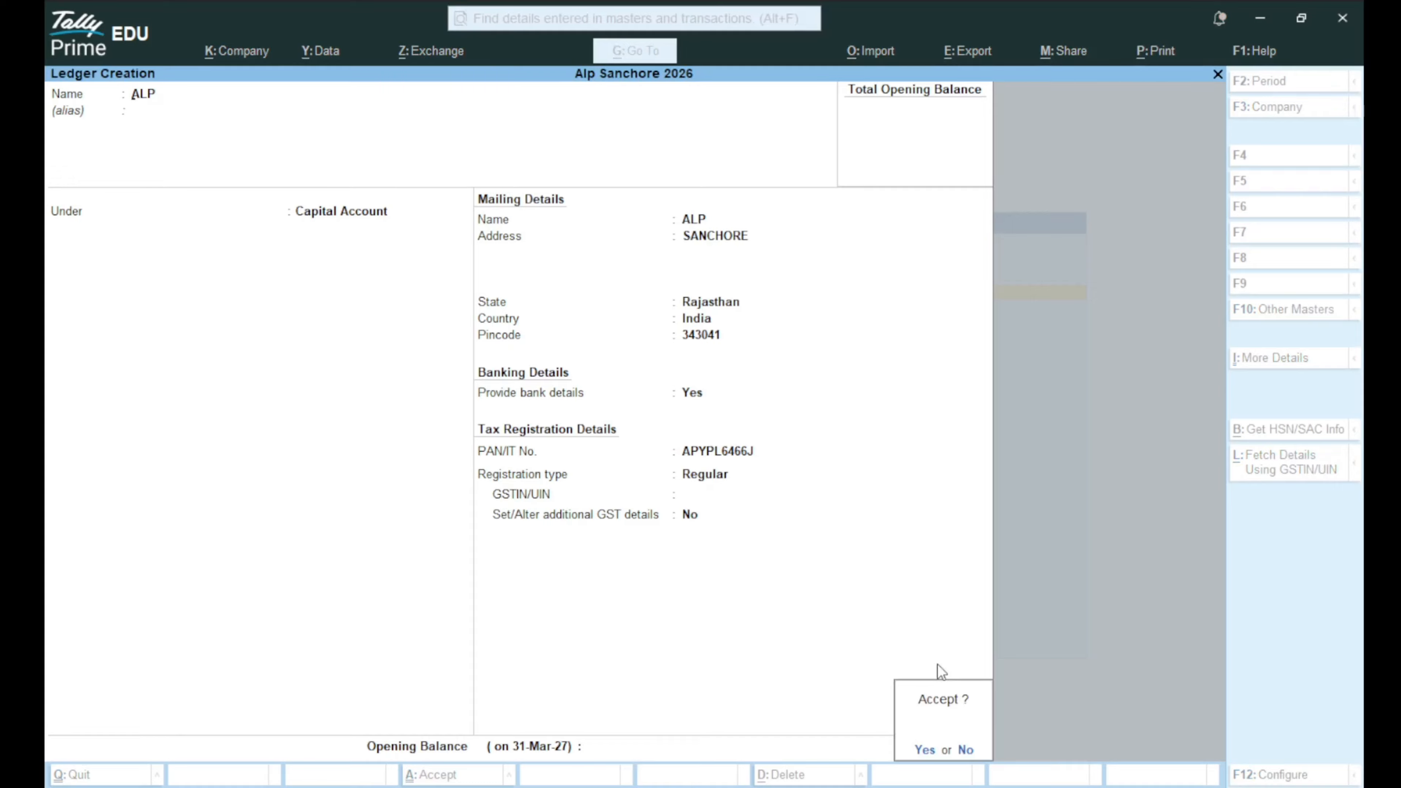
{"action": "key", "text": "Return"}
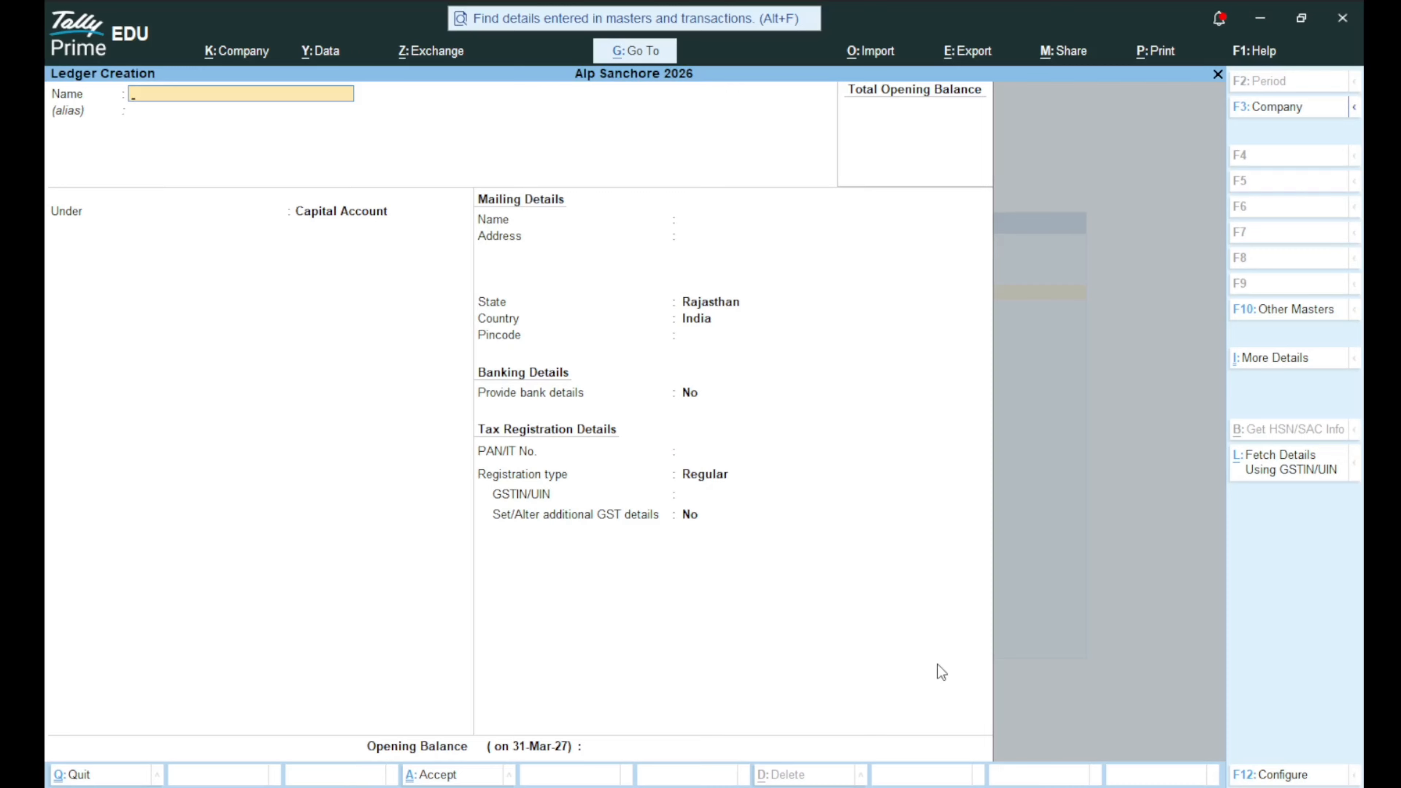
Create the ledger ABC PVT LTD under Sundry Creditors and save it.
{"action": "type", "text": "ABC PVT LTD"}
{"action": "key", "text": "Return"}
{"action": "key", "text": "Return"}
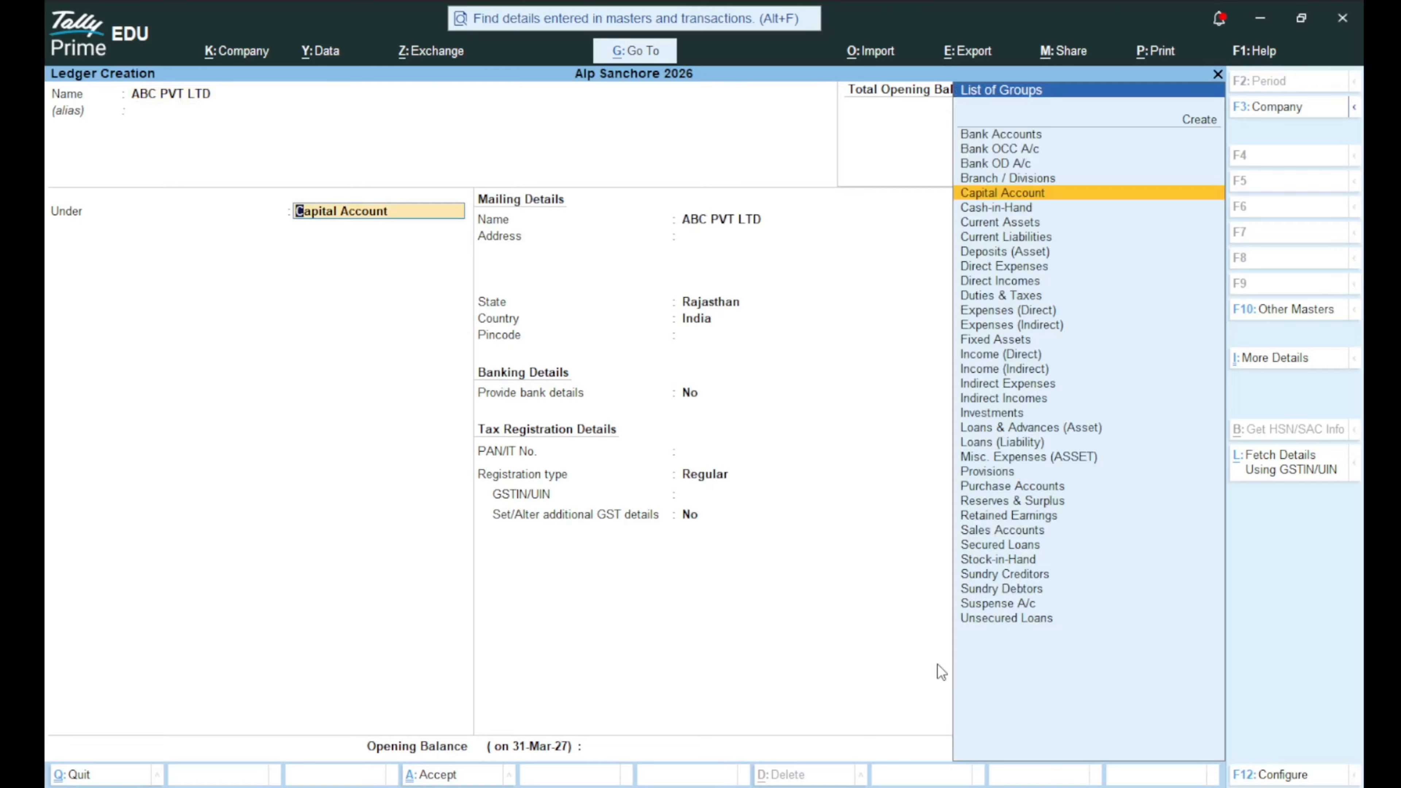
{"action": "type", "text": "CRE"}
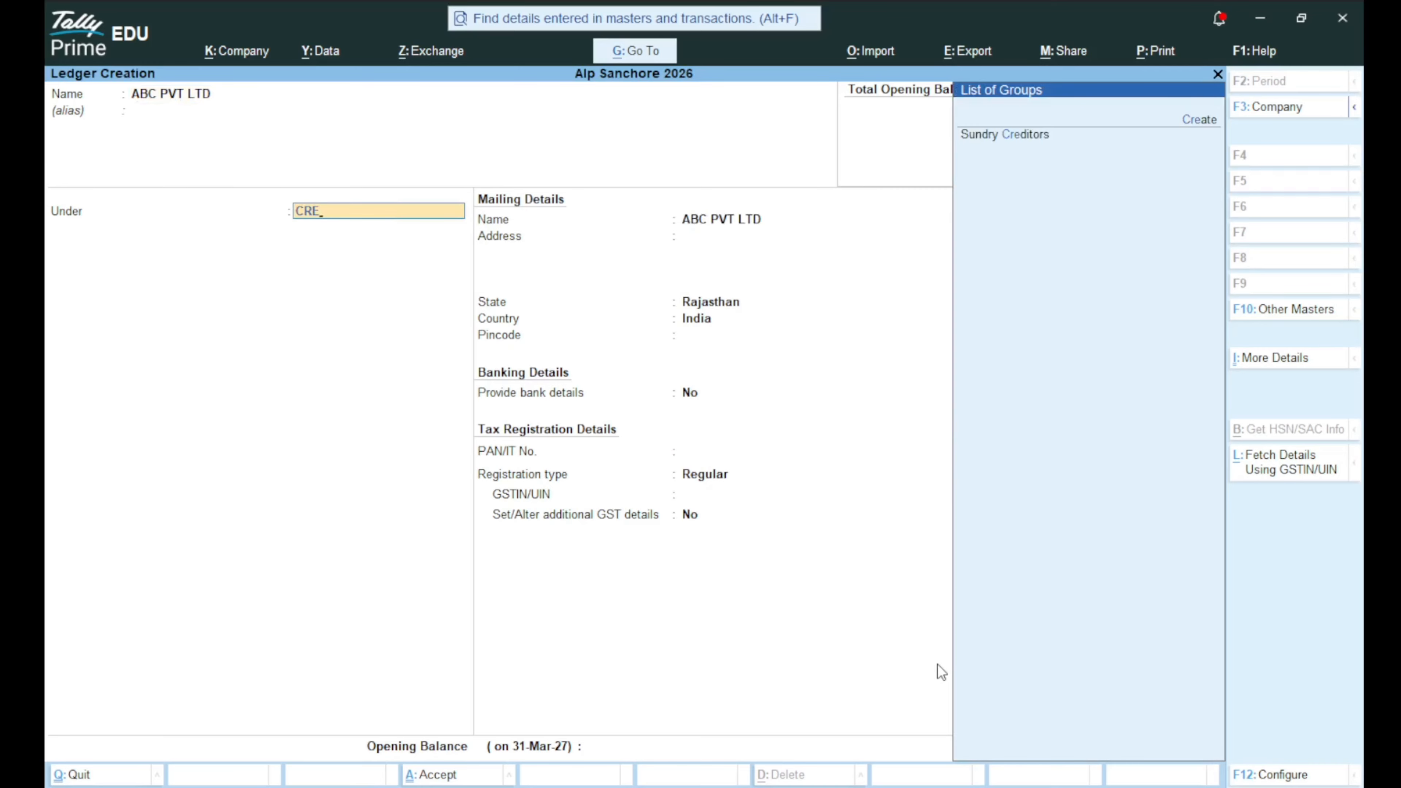
{"action": "key", "text": "Return"}
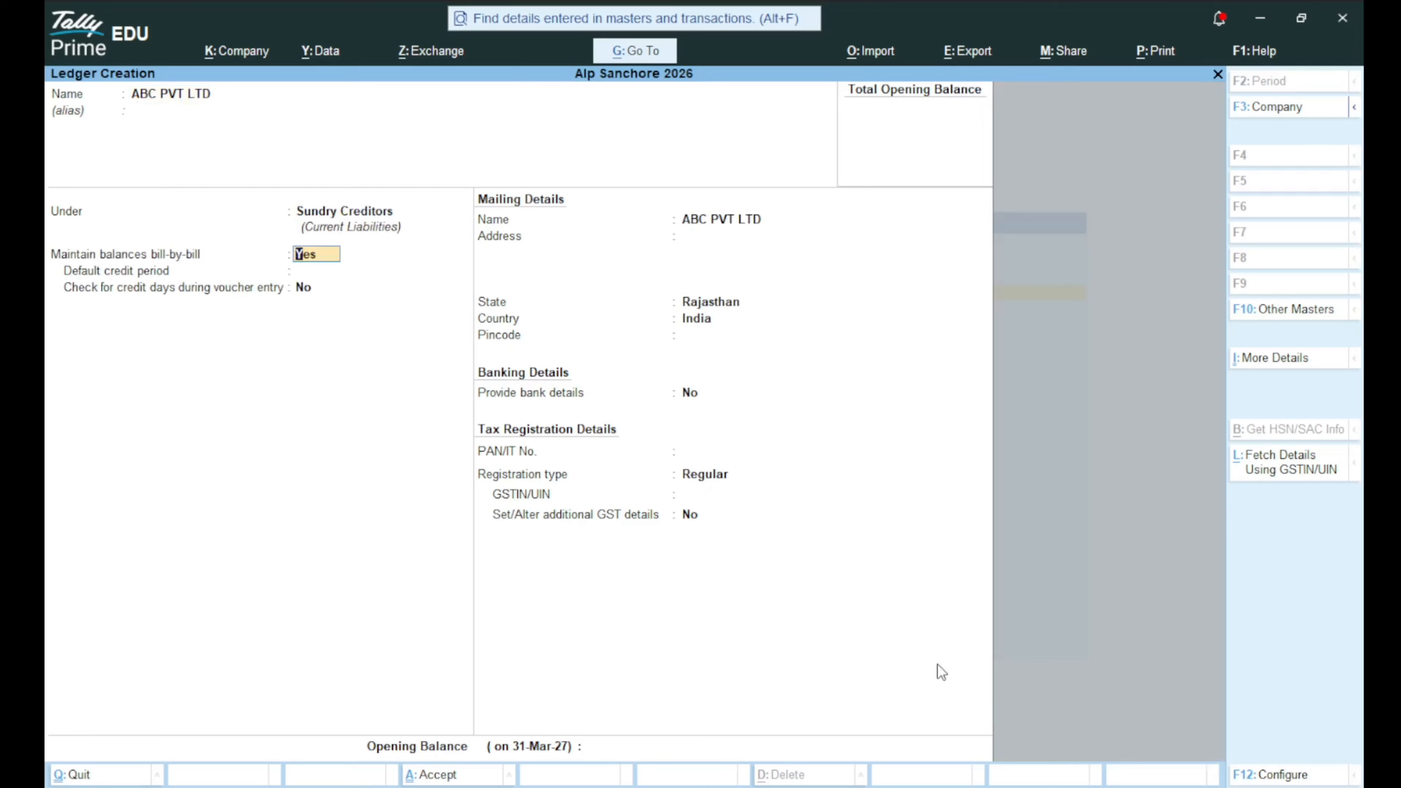
{"action": "key", "text": "ctrl"}
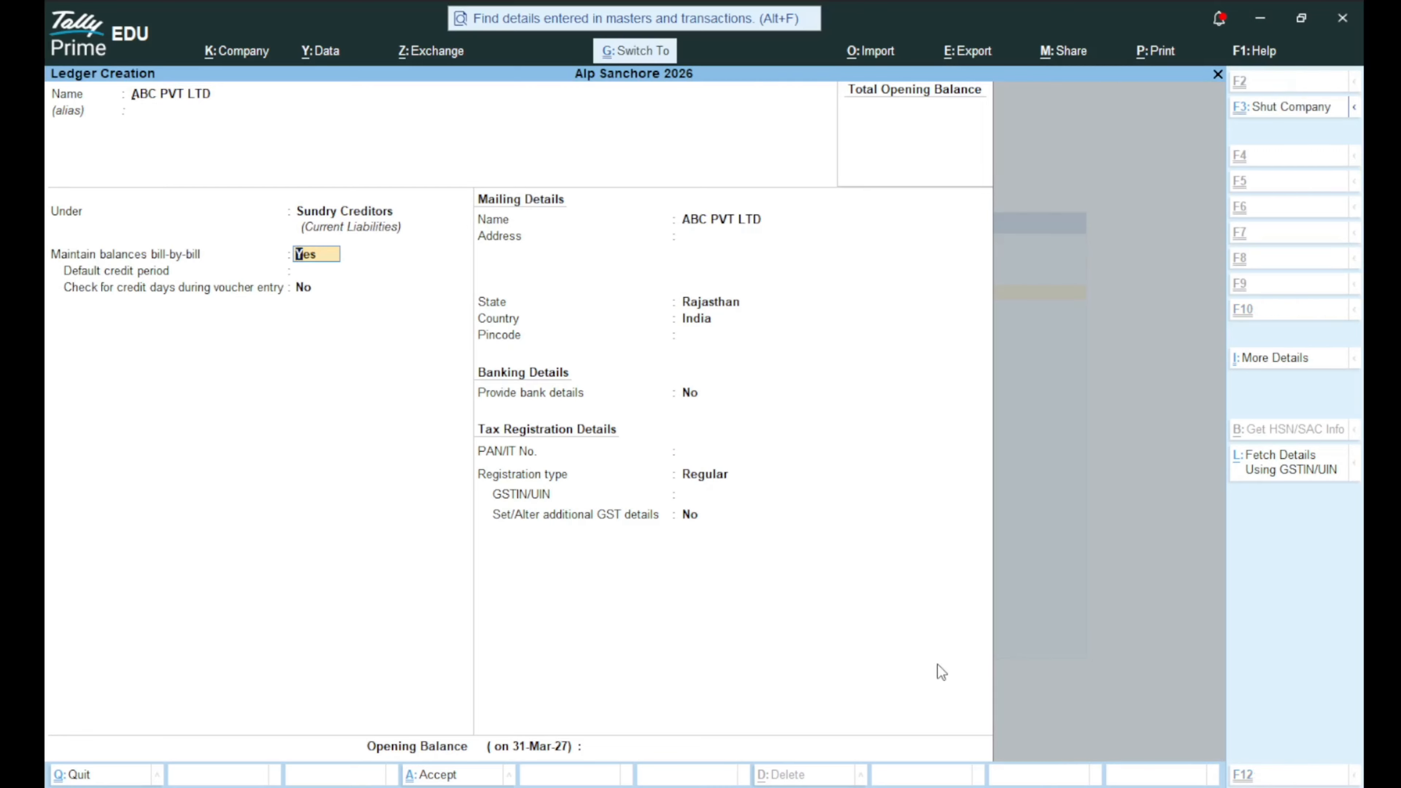
{"action": "key", "text": "ctrl+a"}
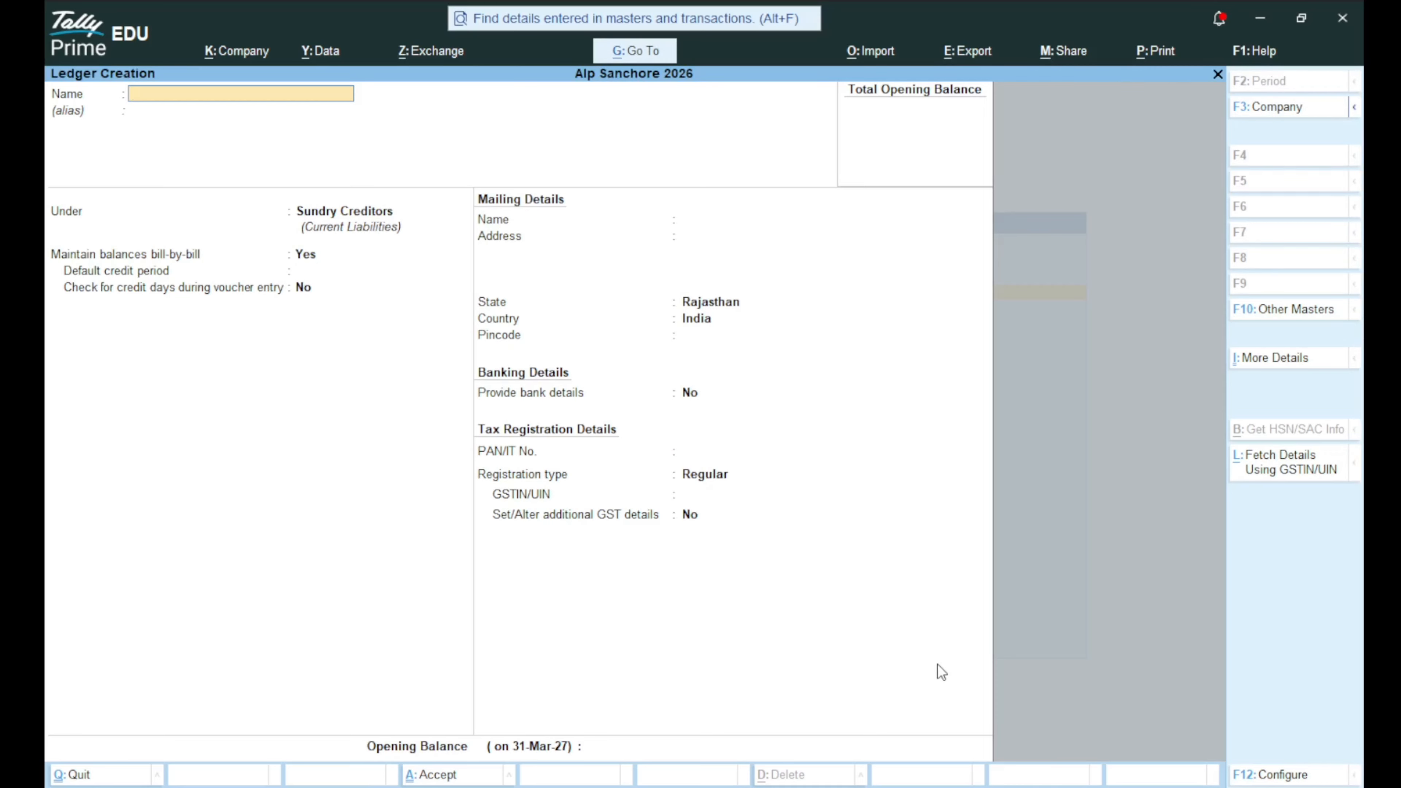
Enter the customer's name as a new ledger and place it under Sundry Debtors.
{"action": "type", "text": "RAMESH CUSTOMER"}
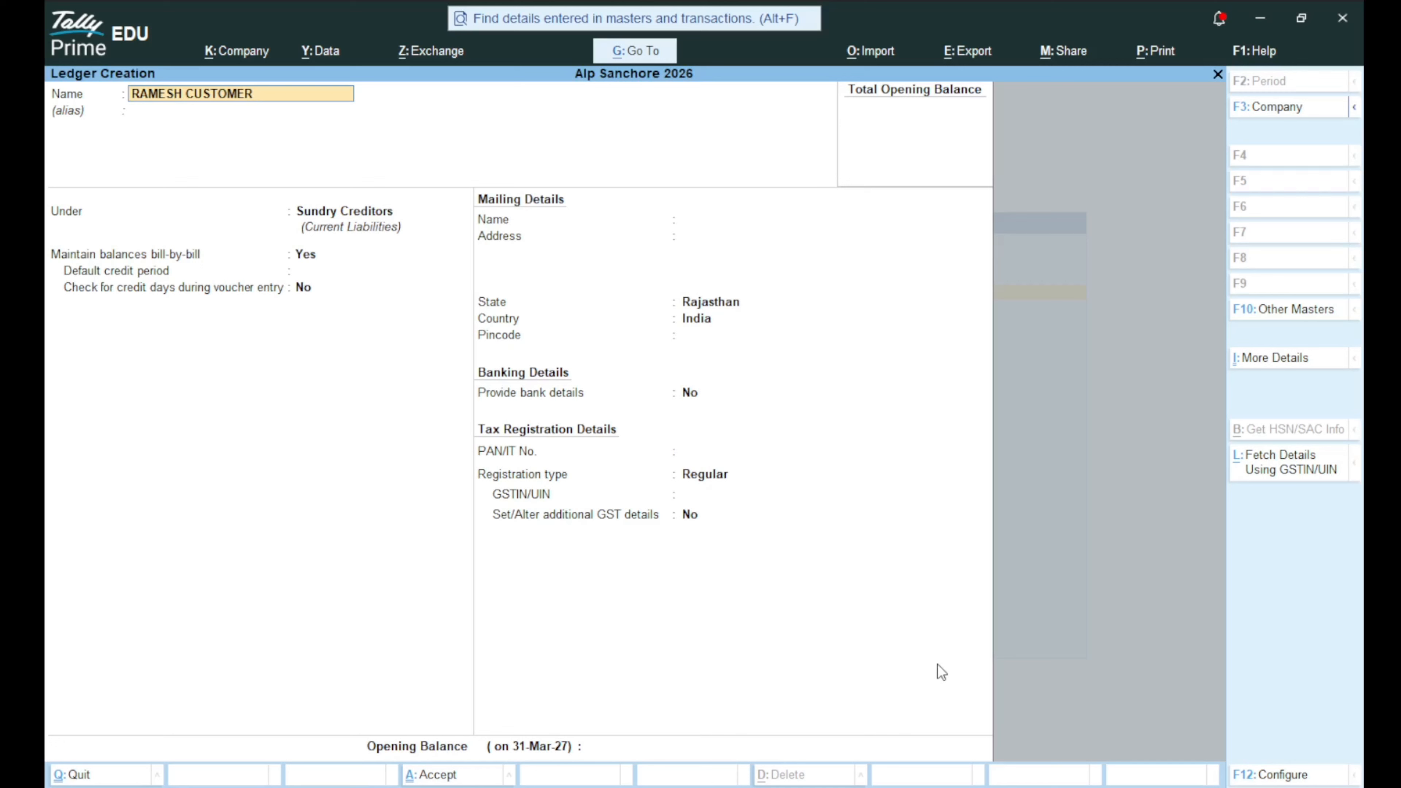
{"action": "key", "text": "Return"}
{"action": "key", "text": "Return"}
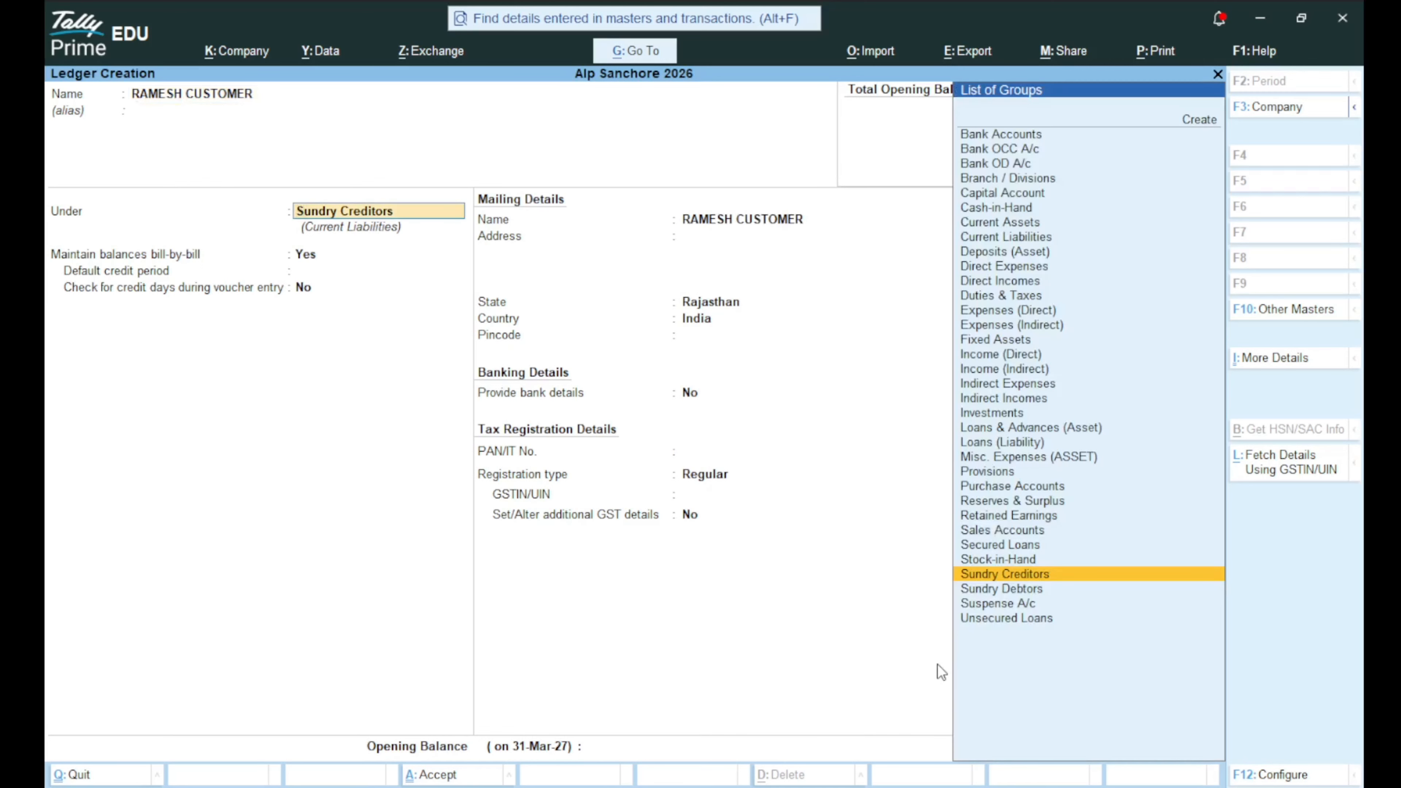
{"action": "key", "text": "Down"}
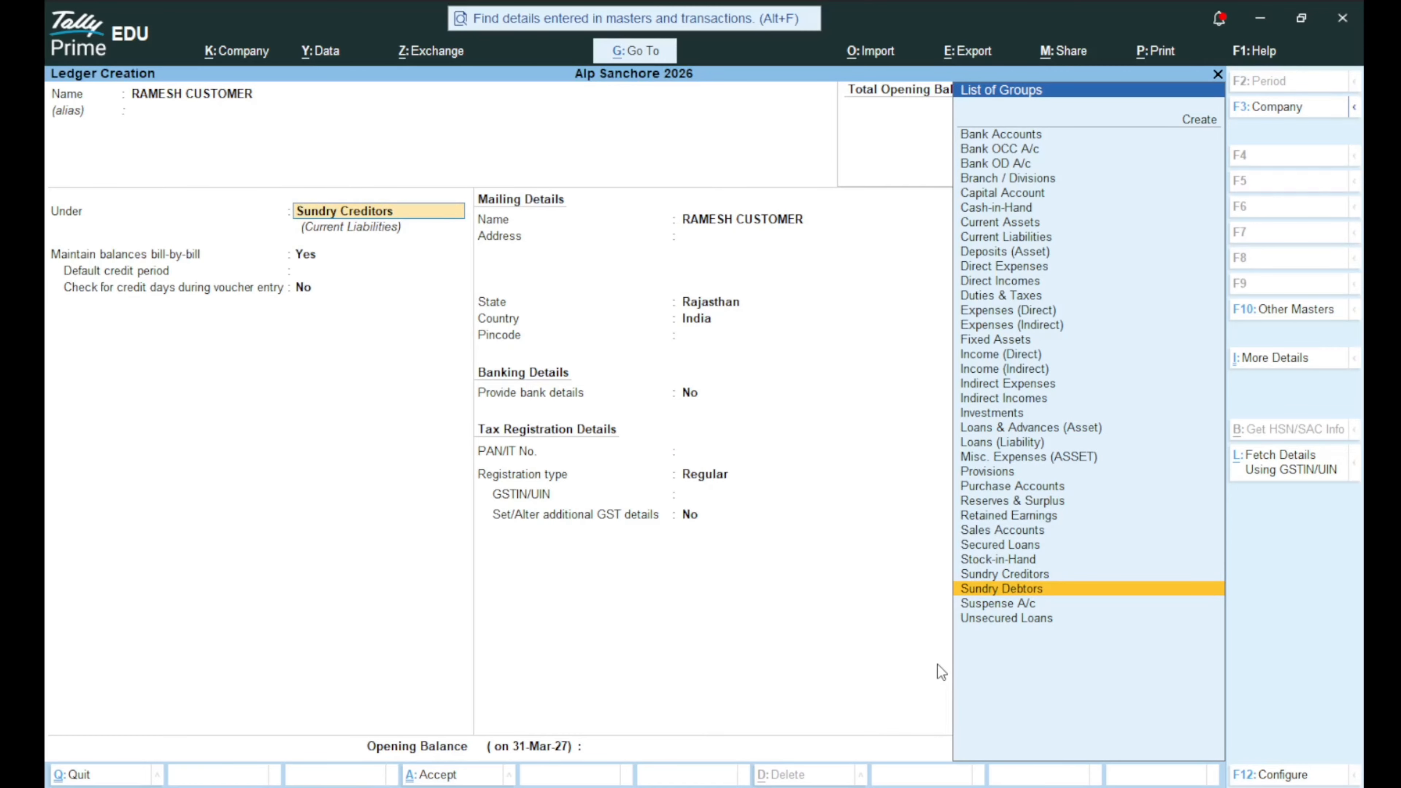
{"action": "key", "text": "Return"}
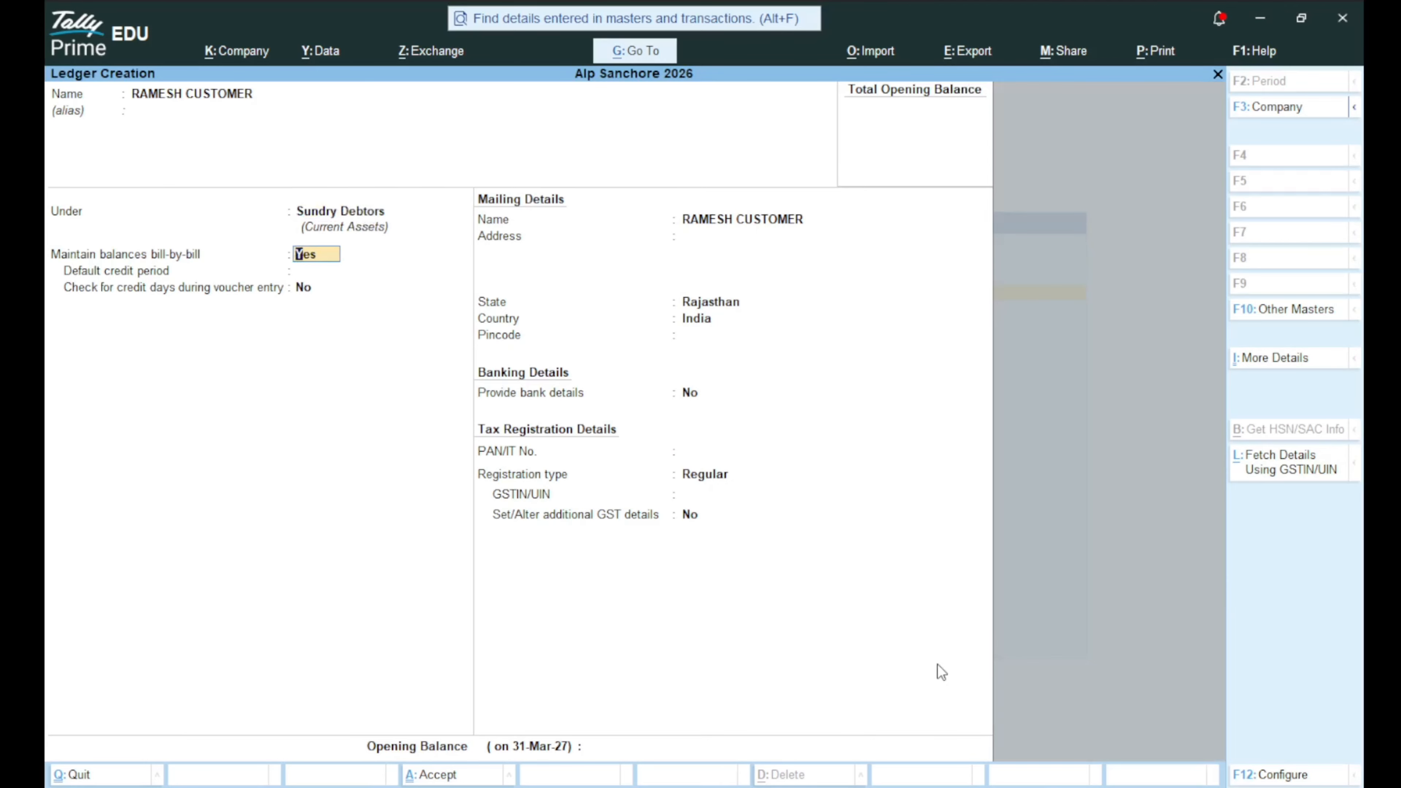
{"action": "key", "text": "ctrl"}
Save the customer ledger, then create and save PURCHASE AC under Purchase Accounts.
{"action": "key", "text": "ctrl+a"}
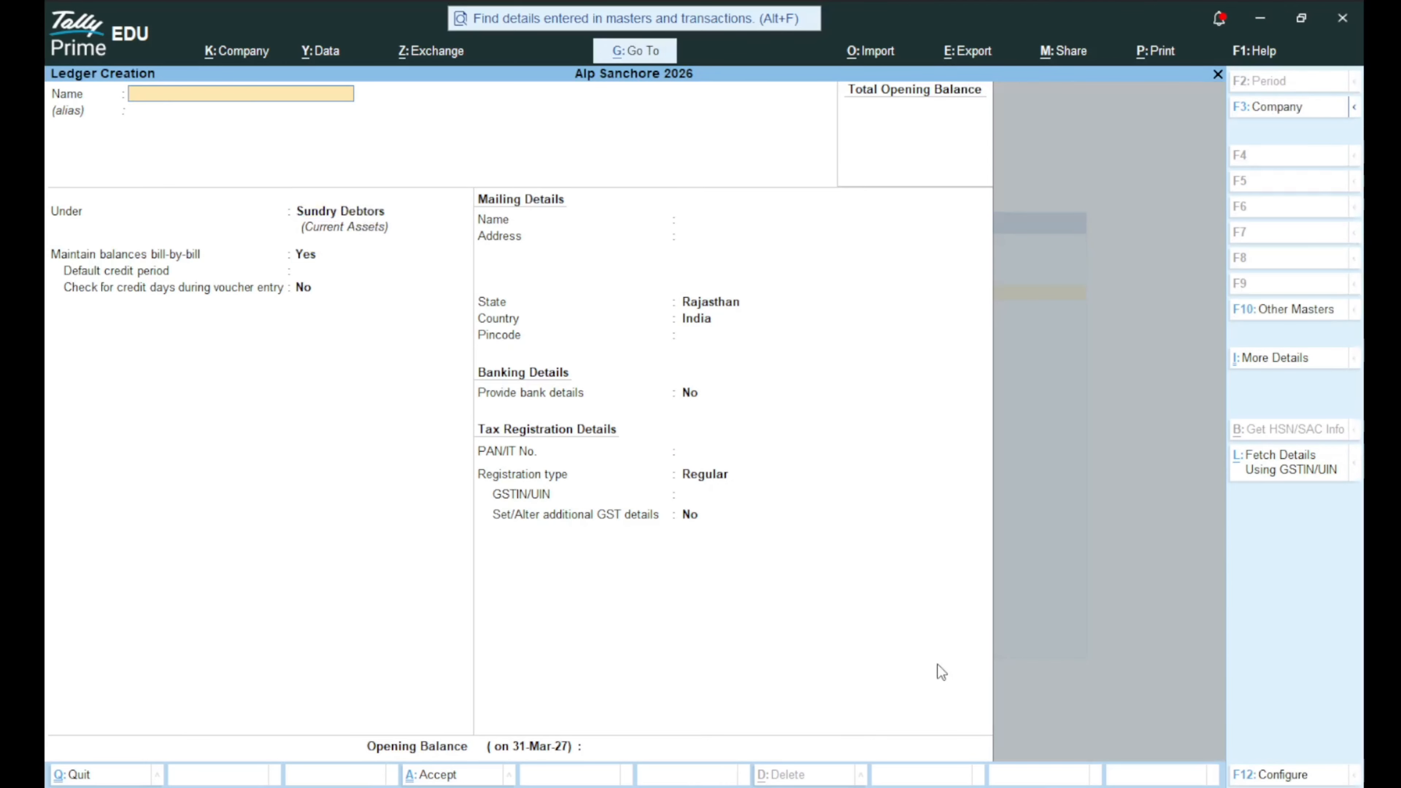
{"action": "type", "text": "PURCHASE AC"}
{"action": "key", "text": "Return"}
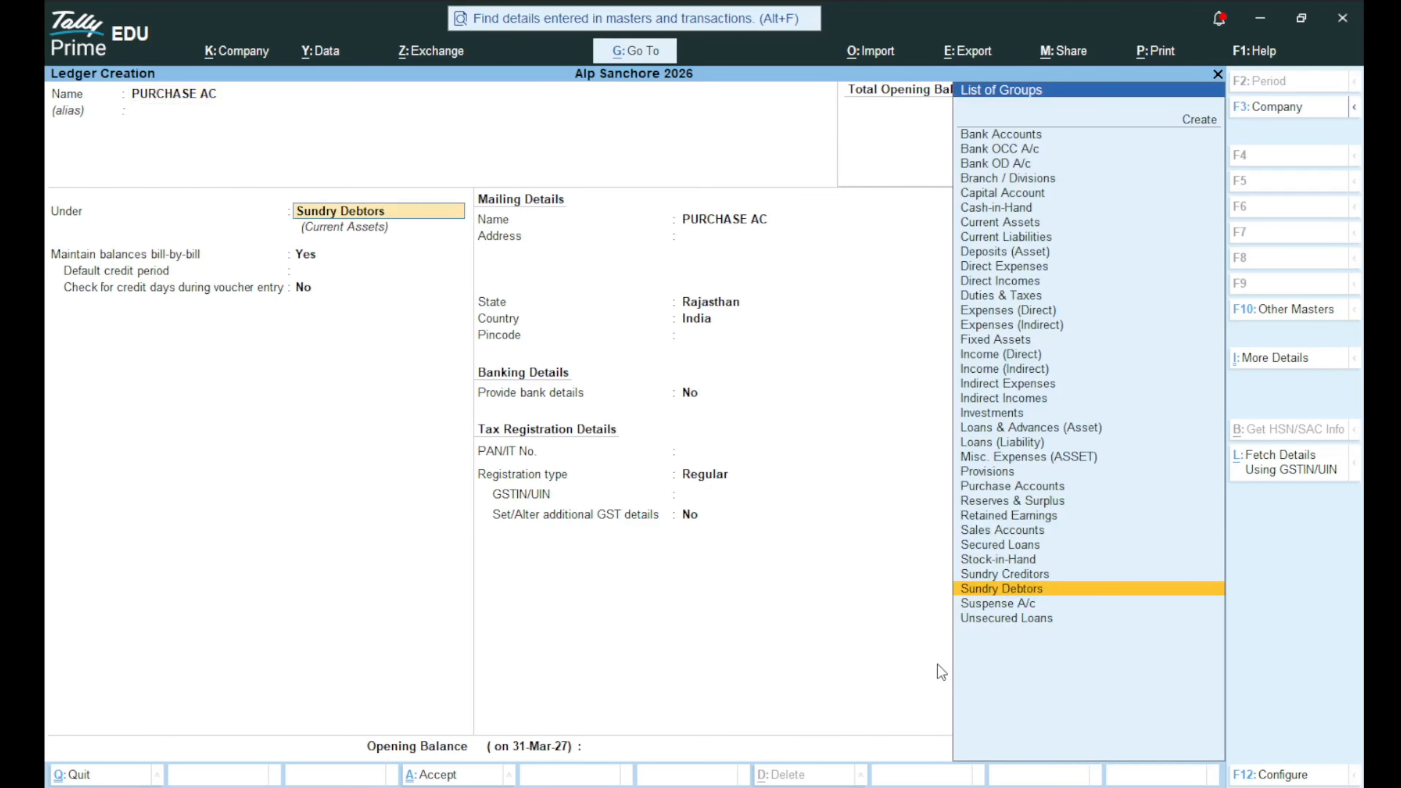
{"action": "type", "text": "PUR"}
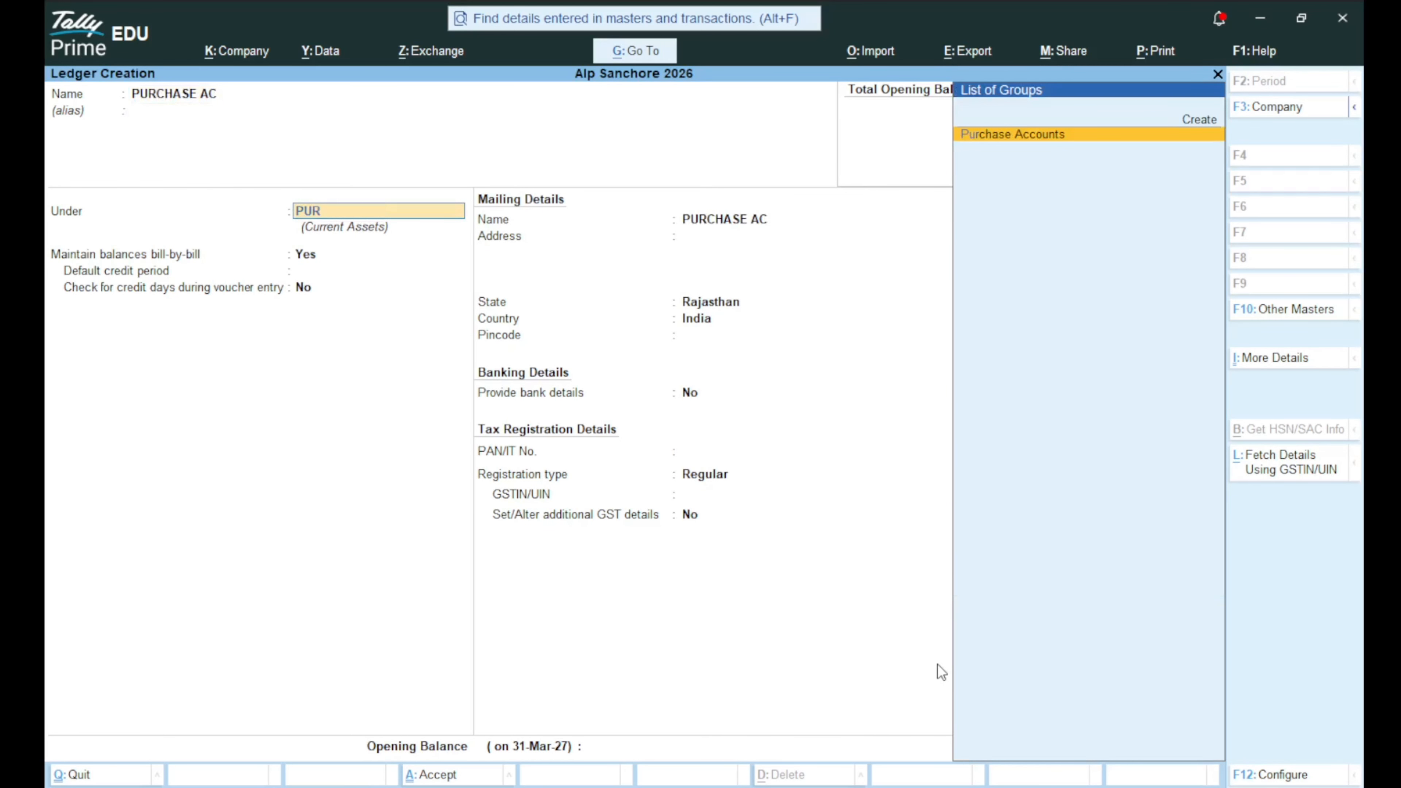
{"action": "key", "text": "Return"}
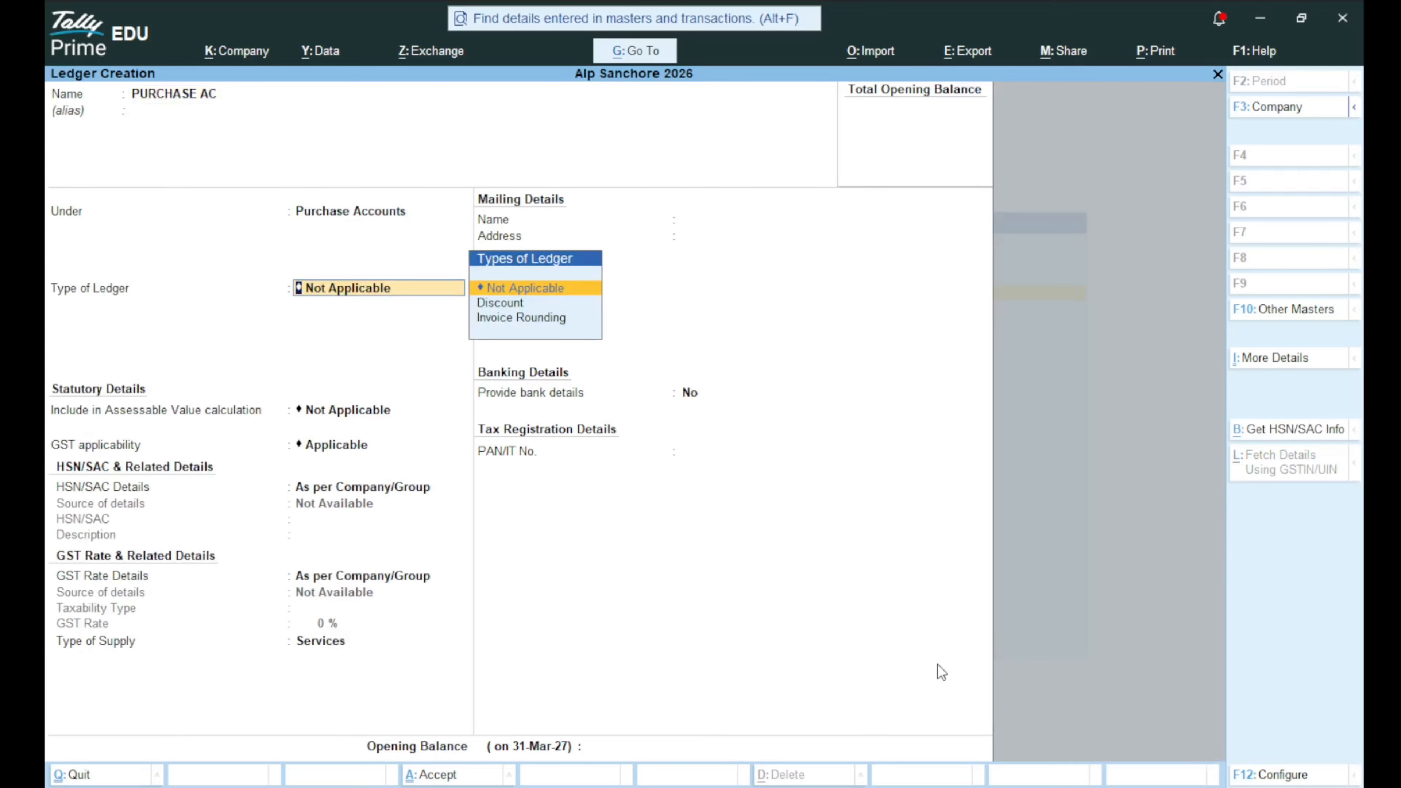
{"action": "key", "text": "ctrl+a"}
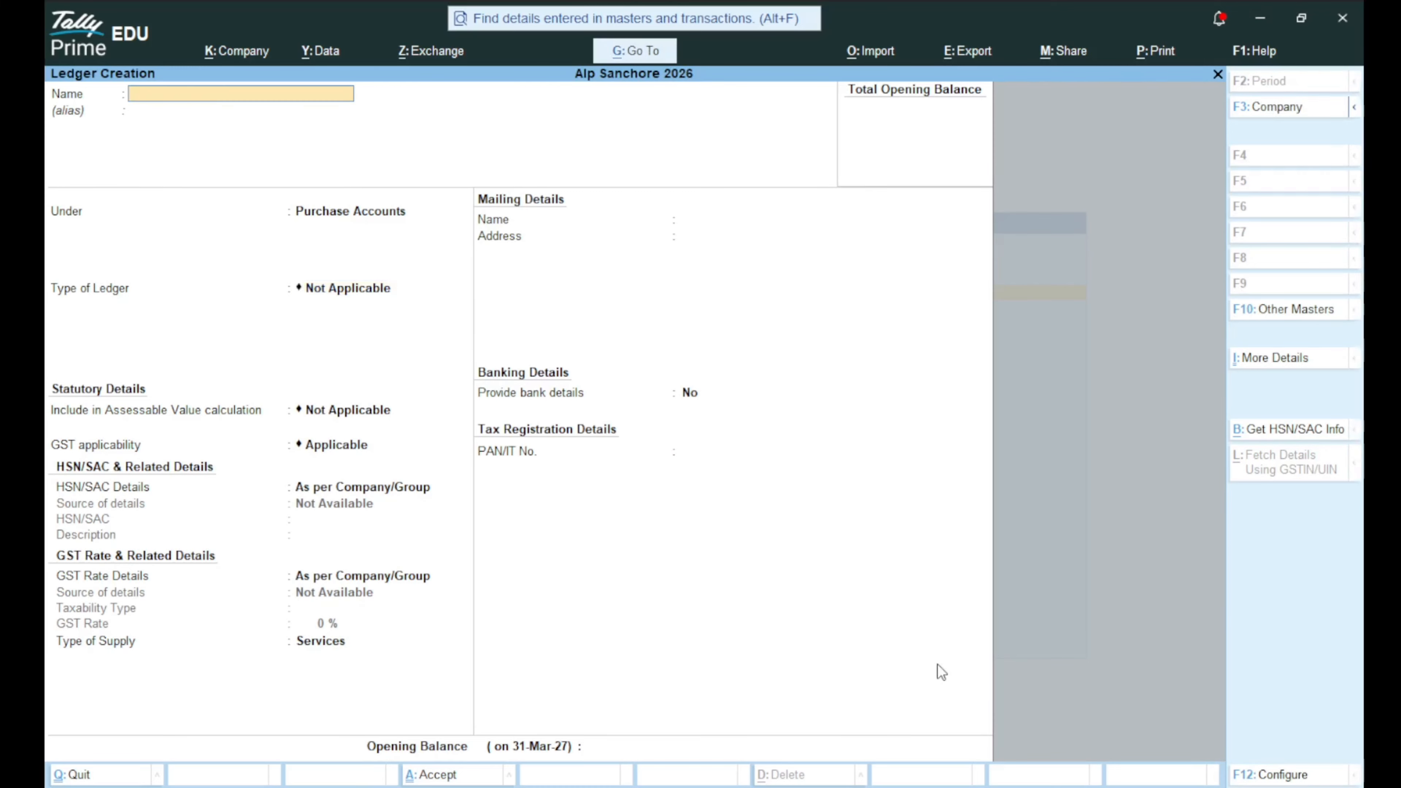
Create the SALES AC ledger under Sales Accounts and save it.
{"action": "type", "text": "SALES AC"}
{"action": "key", "text": "Return"}
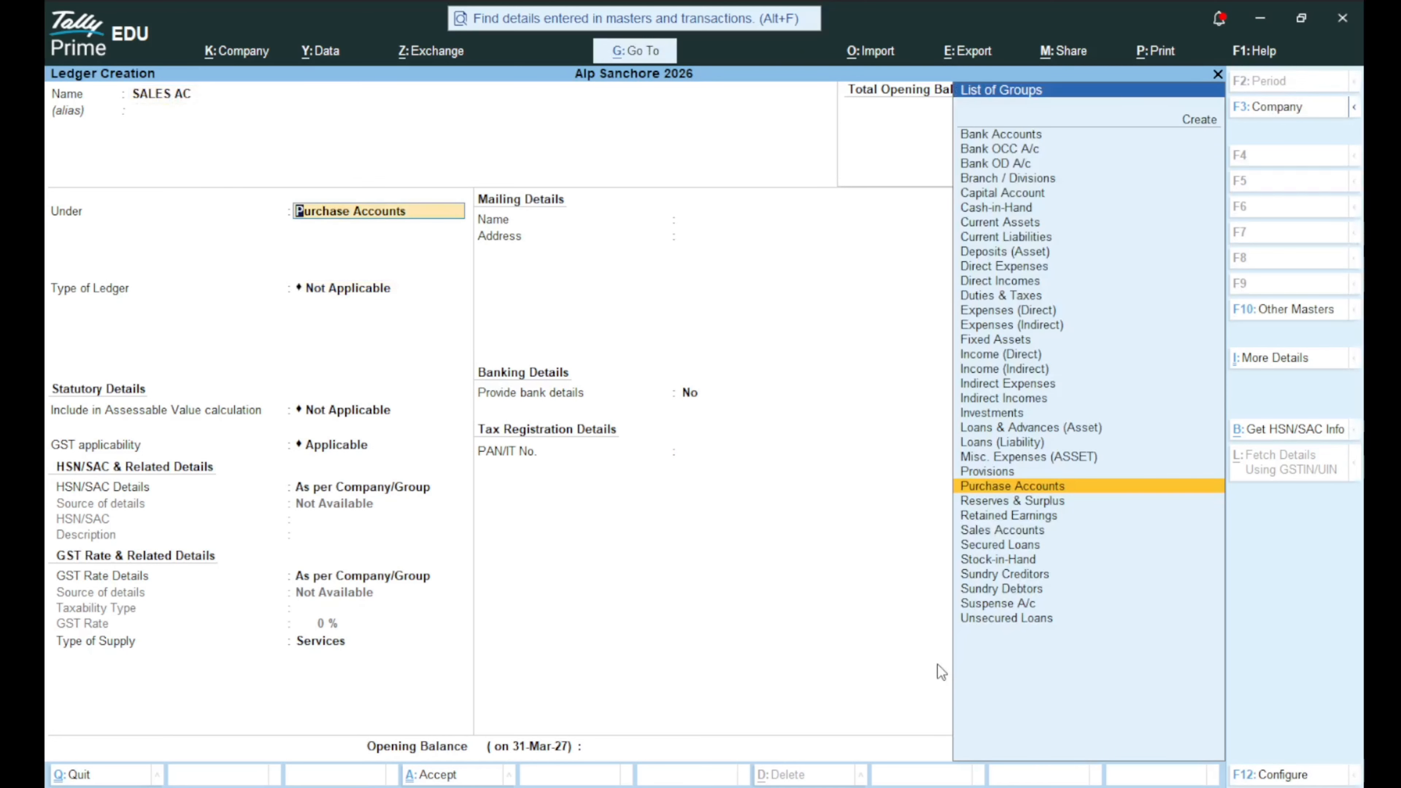
{"action": "type", "text": "SAL"}
{"action": "key", "text": "Return"}
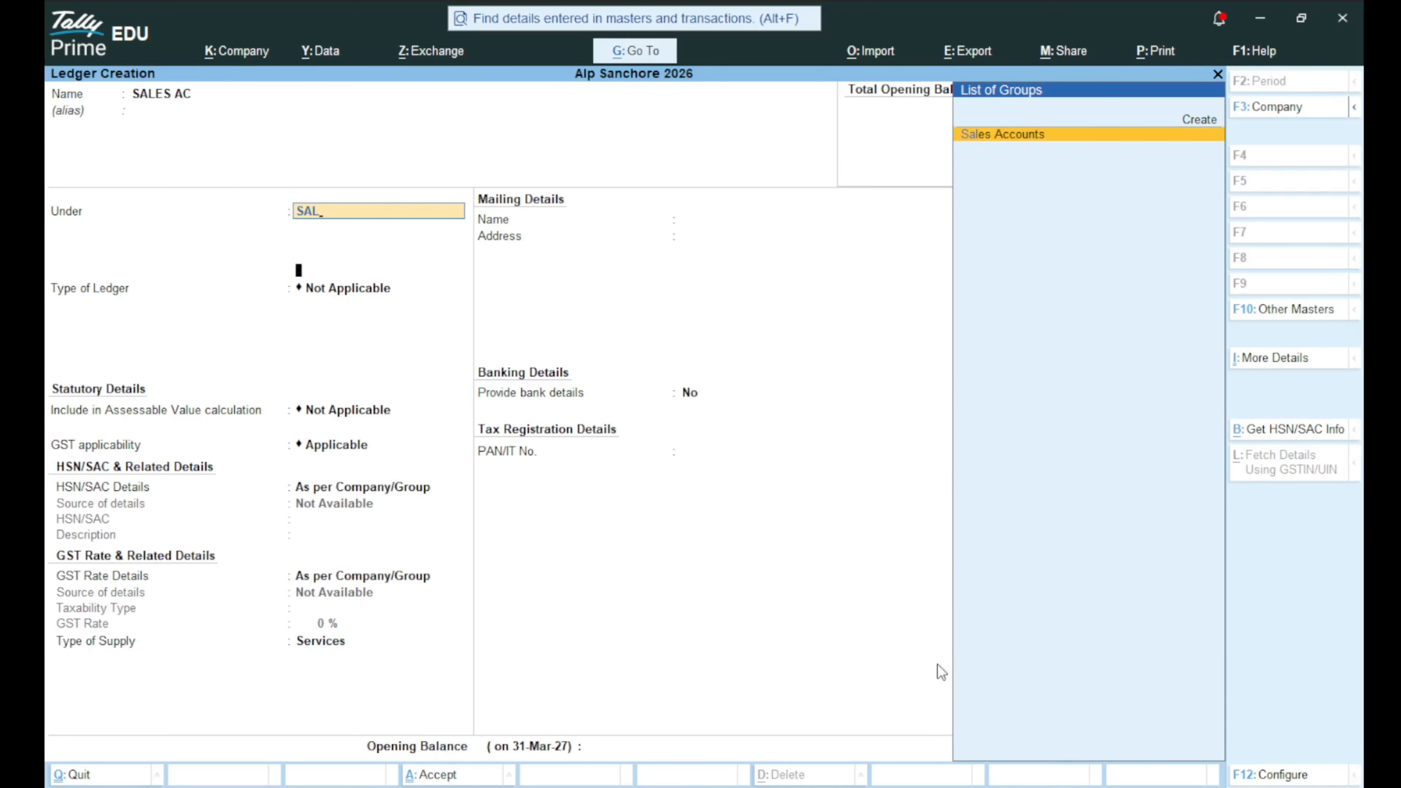
{"action": "key", "text": "ctrl+a"}
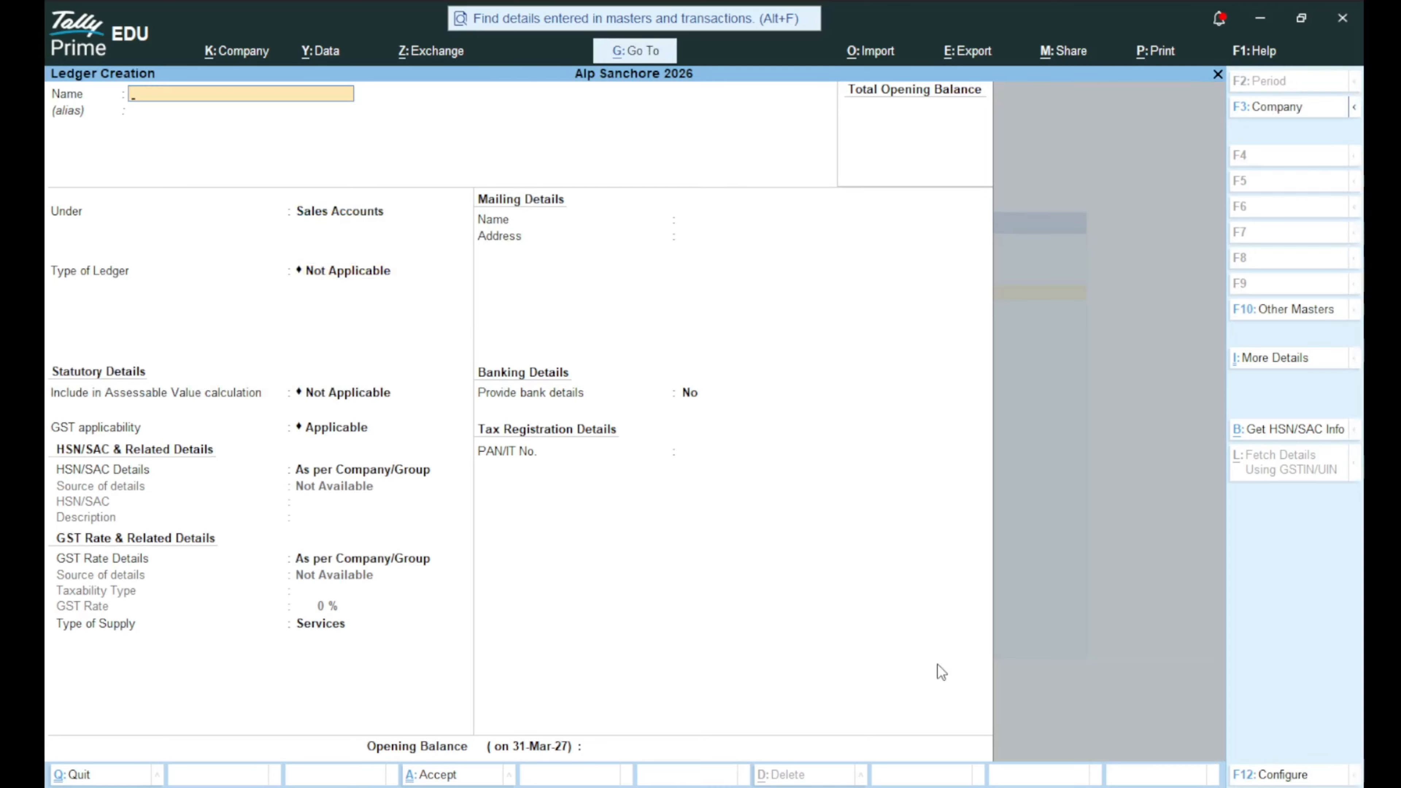
Create the SBI ledger under Bank Accounts and save it, then leave ledger creation.
{"action": "type", "text": "SBI"}
{"action": "key", "text": "Return"}
{"action": "type", "text": "ANK"}
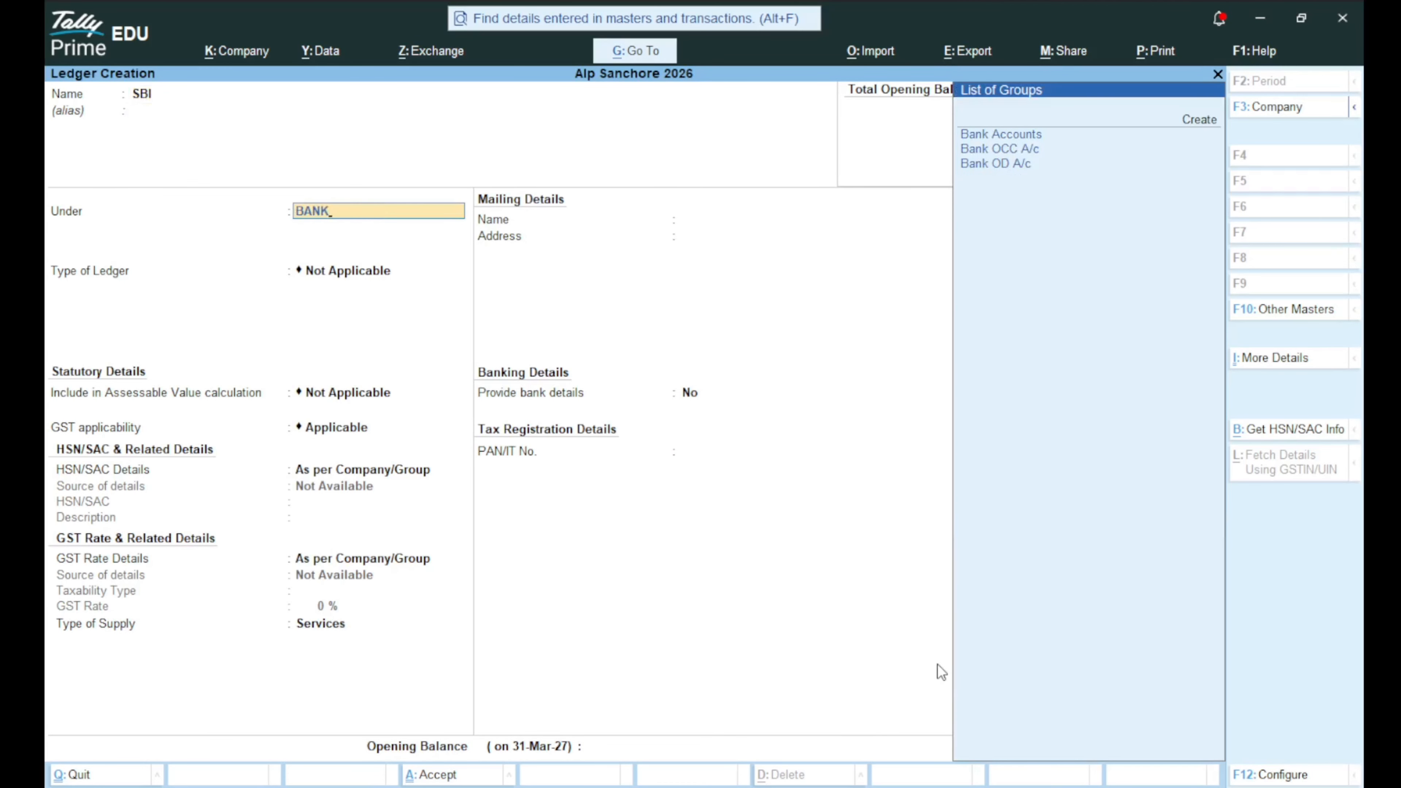
{"action": "key", "text": "Down"}
{"action": "key", "text": "Up"}
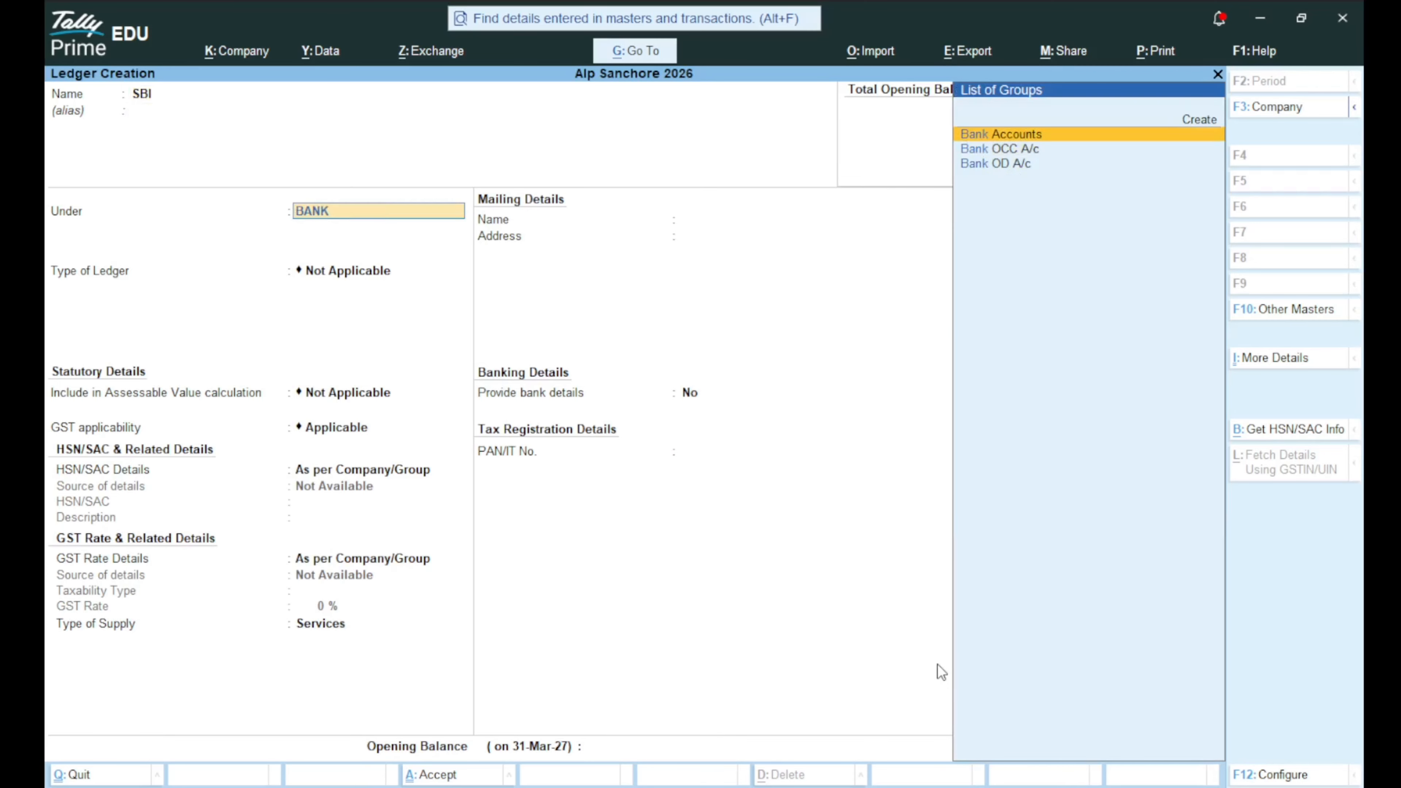
{"action": "key", "text": "Return"}
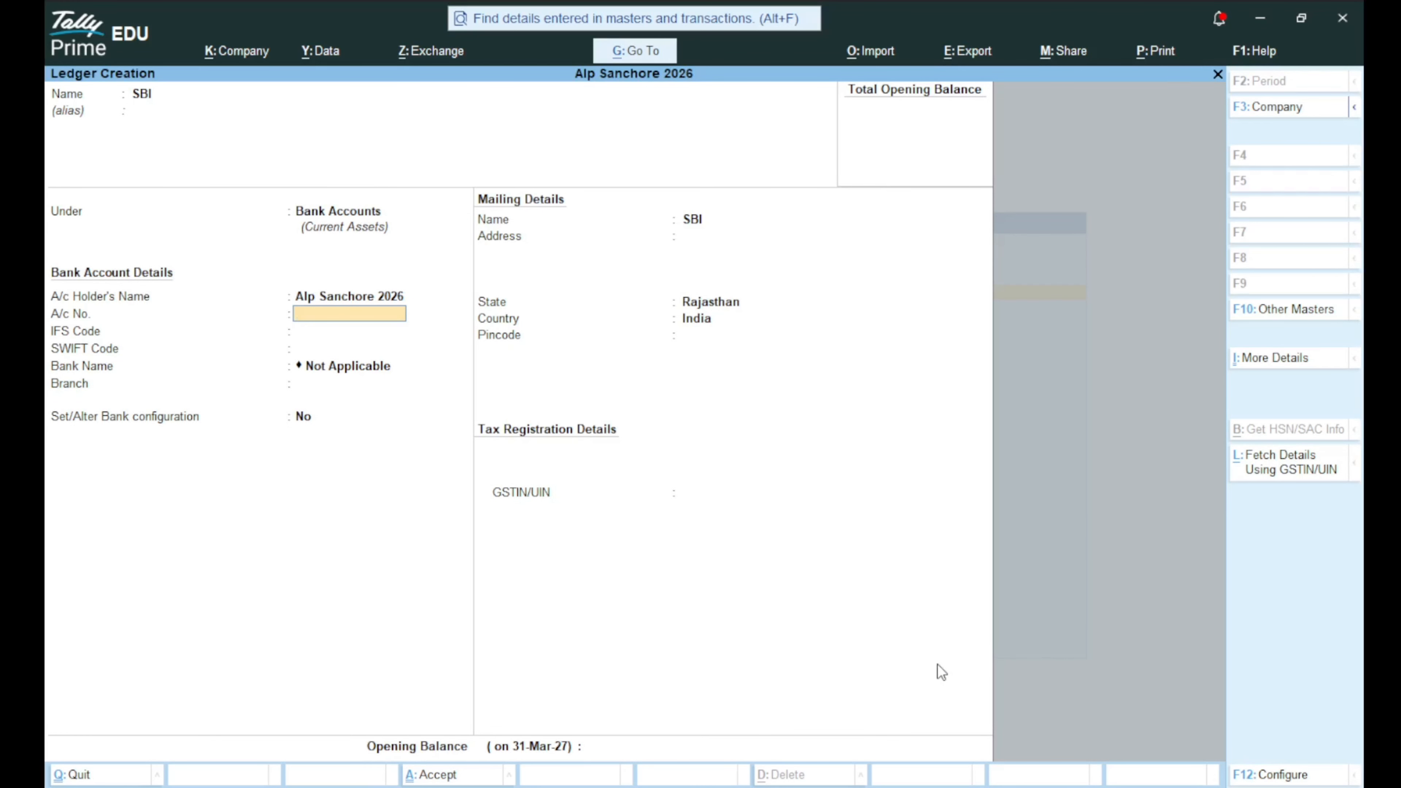
{"action": "key", "text": "ctrl"}
{"action": "key", "text": "ctrl+a"}
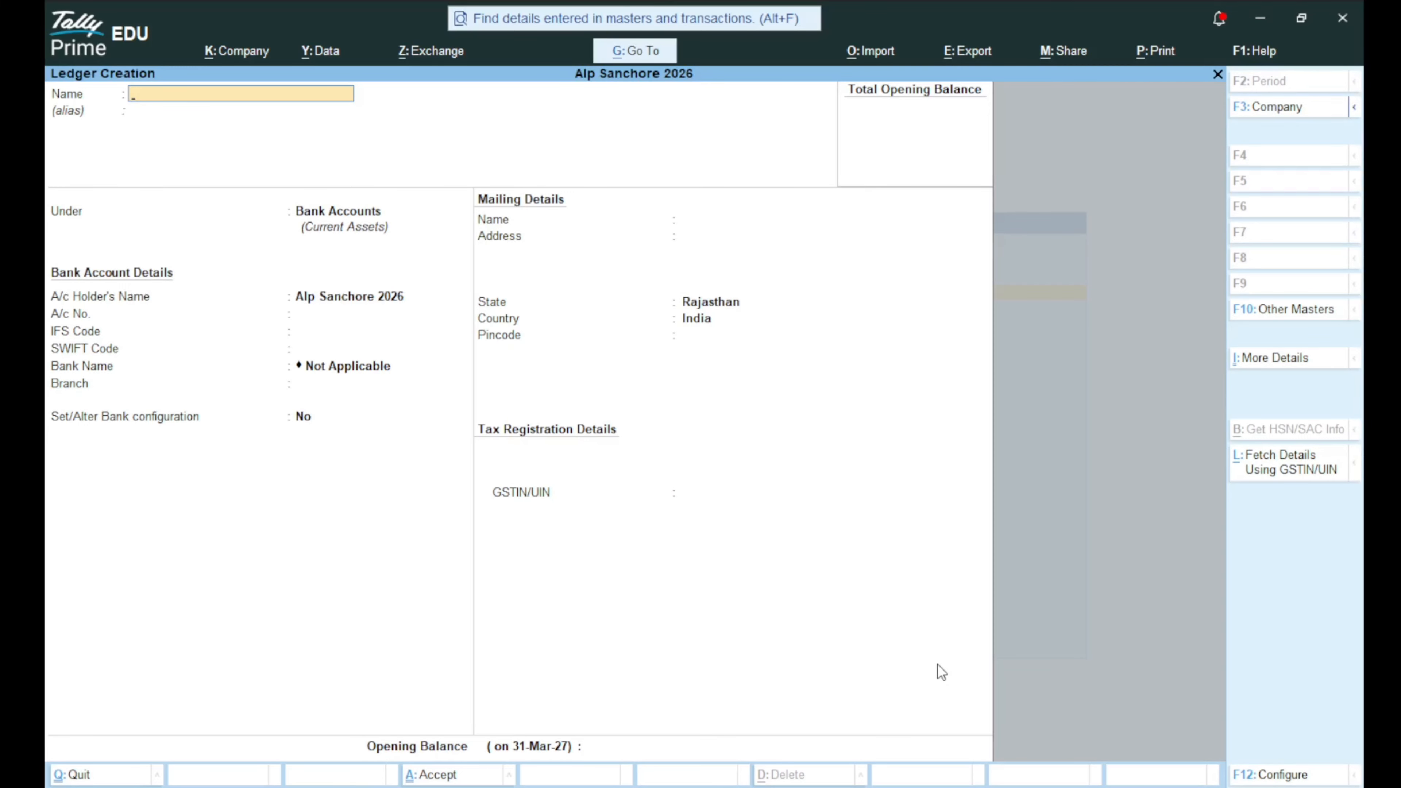
{"action": "key", "text": "Escape"}
Confirm quitting ledger creation and review the eight ledgers under Alter > Ledger.
{"action": "key", "text": "y"}
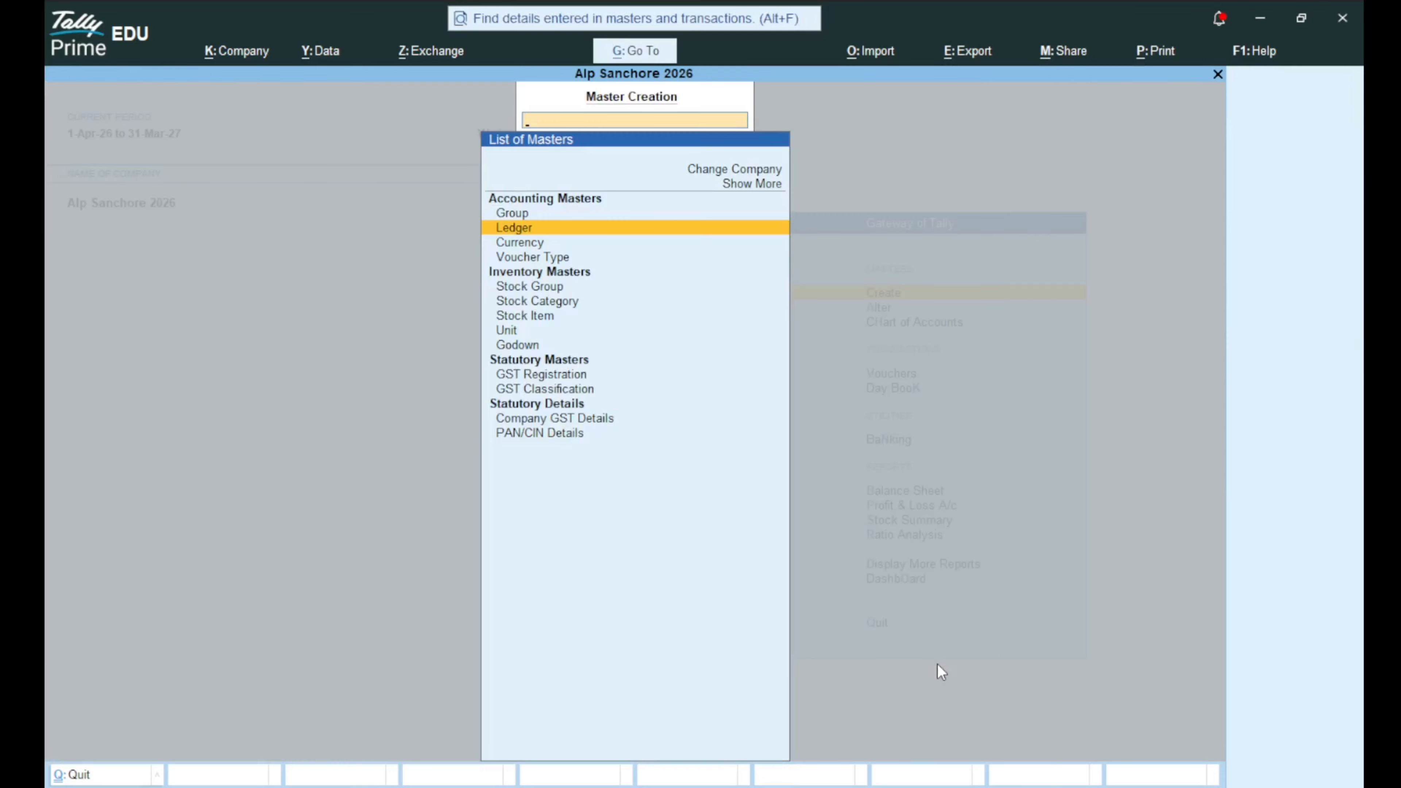
{"action": "key", "text": "Escape"}
{"action": "key", "text": "Down"}
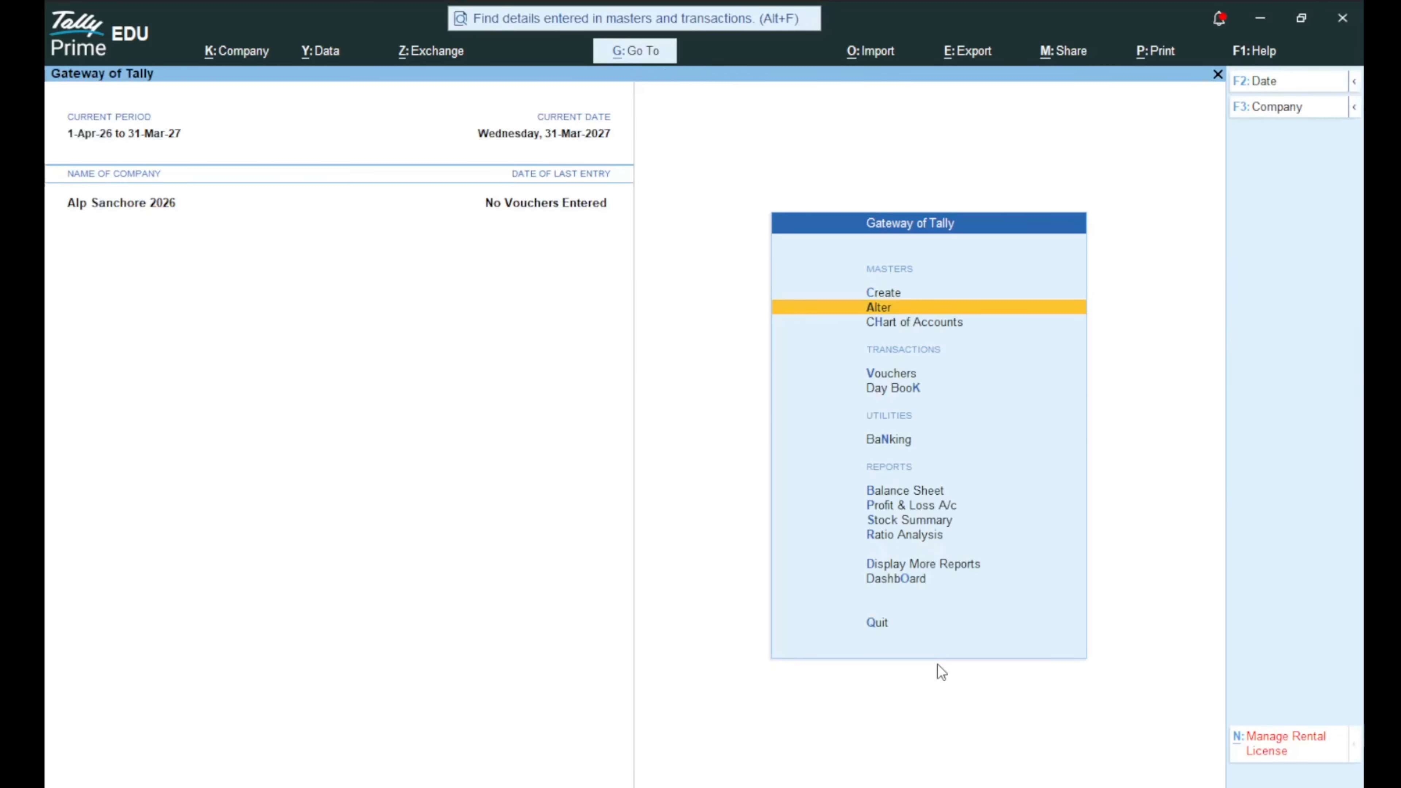
{"action": "key", "text": "Return"}
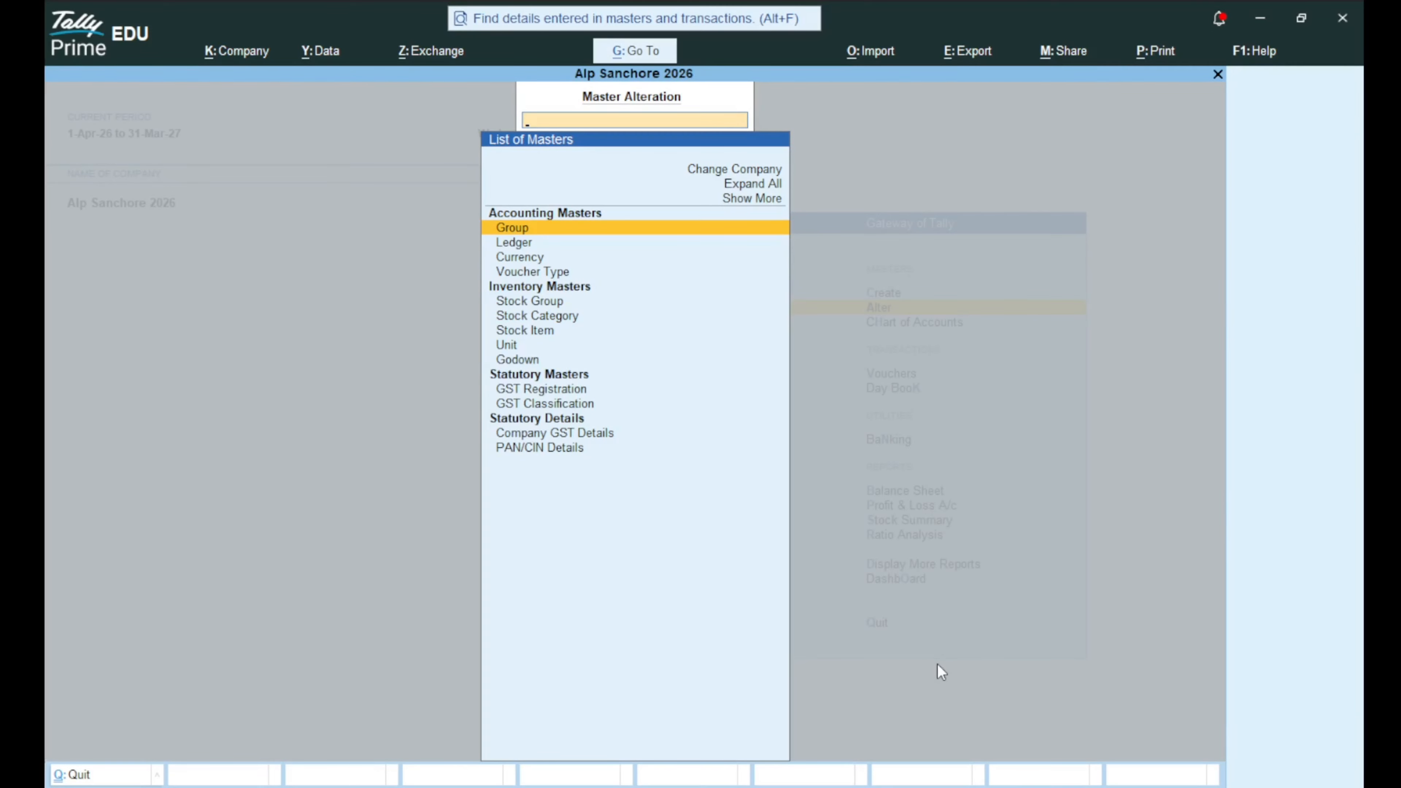
{"action": "key", "text": "Down"}
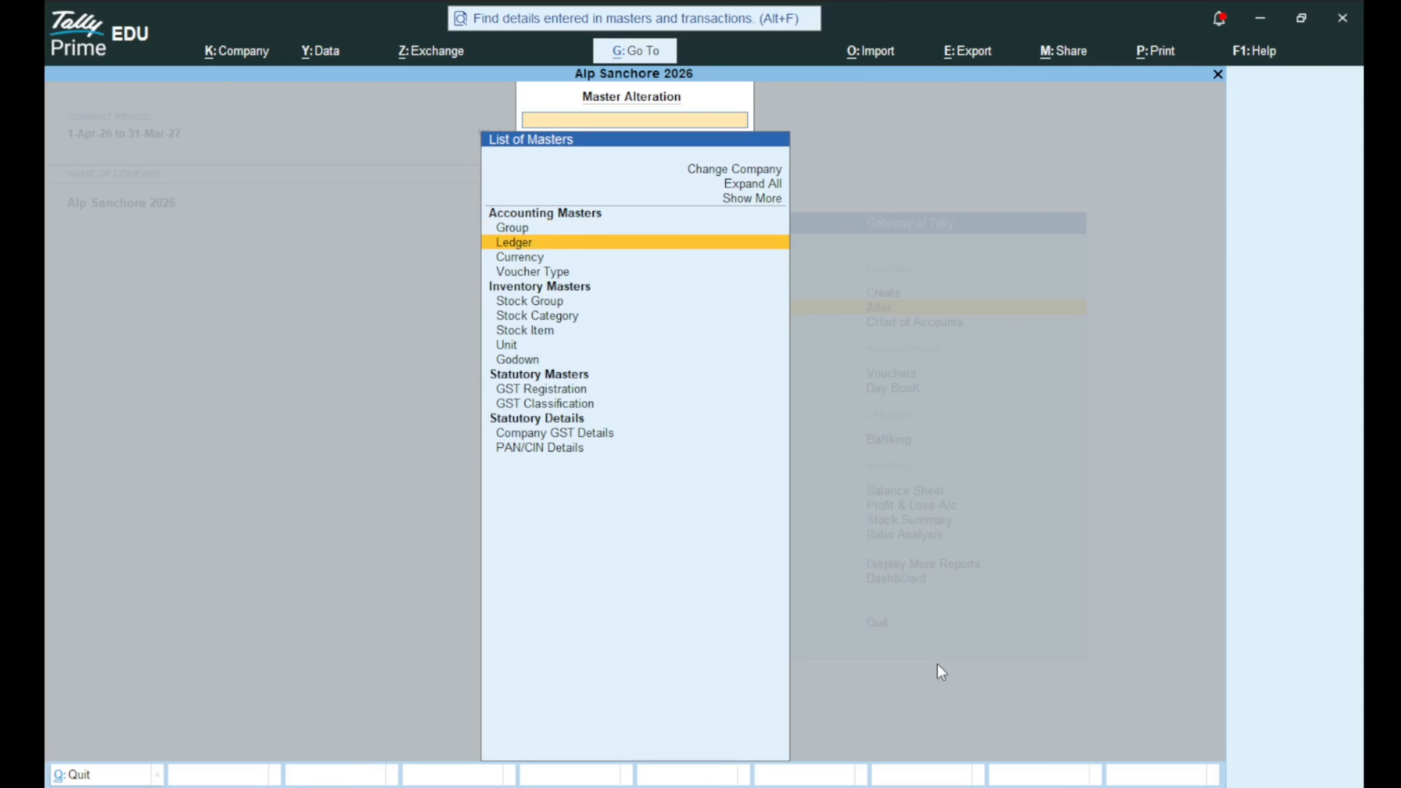
{"action": "key", "text": "Return"}
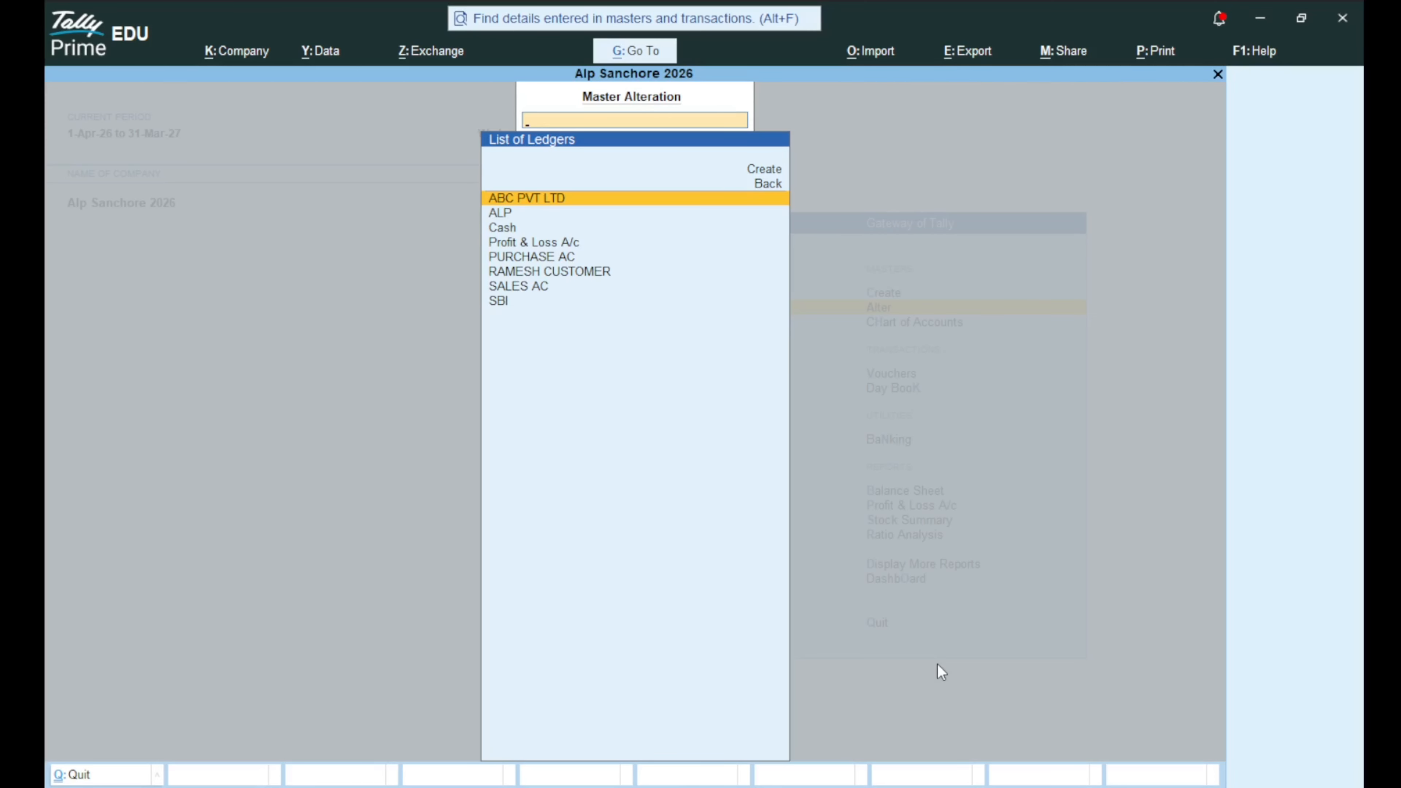
{"action": "key", "text": "Escape"}
{"action": "key", "text": "Escape"}
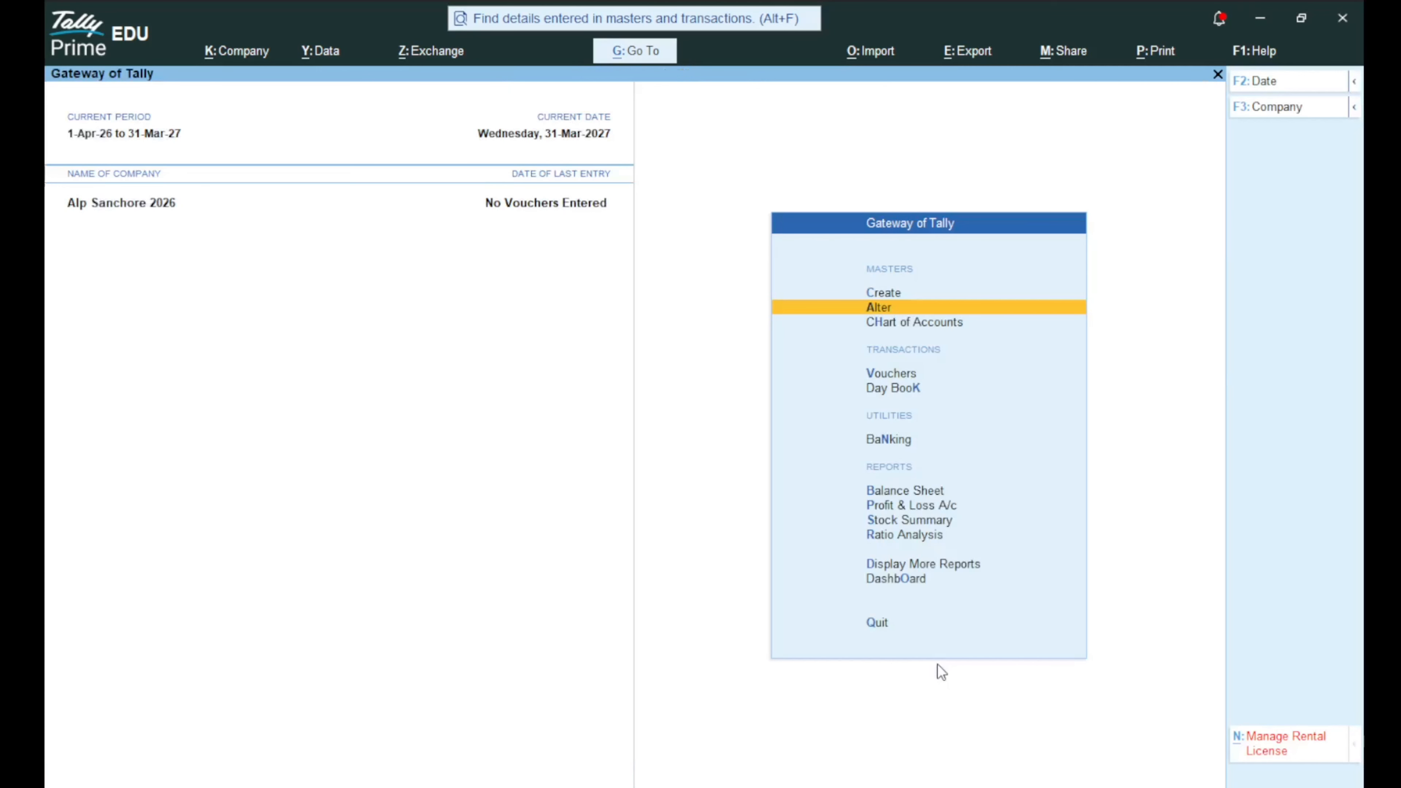
{"action": "key", "text": "Escape"}
Stay in Tally and choose Create > Currency > Create New for a blank currency form.
{"action": "key", "text": "n"}
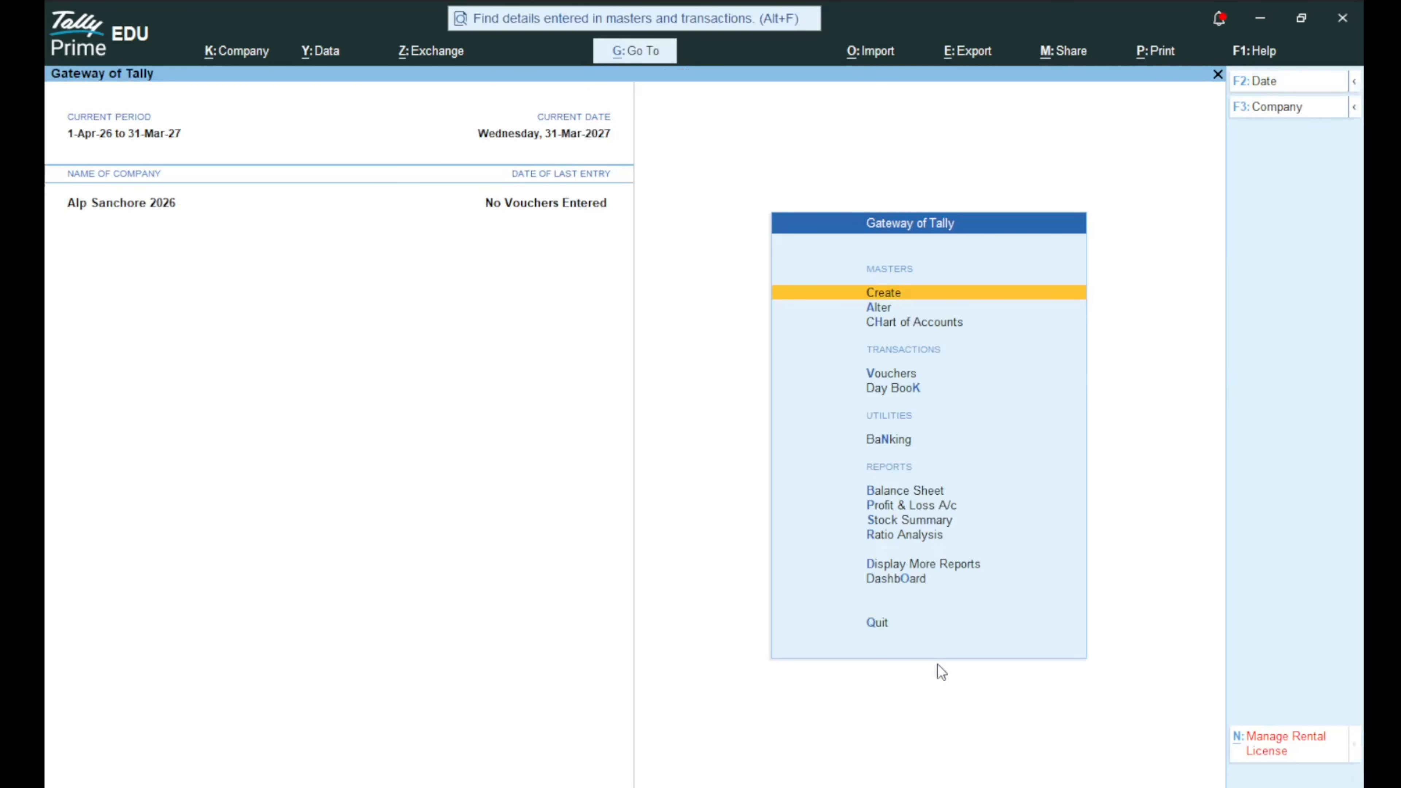
{"action": "key", "text": "Return"}
{"action": "key", "text": "Down"}
{"action": "key", "text": "Down"}
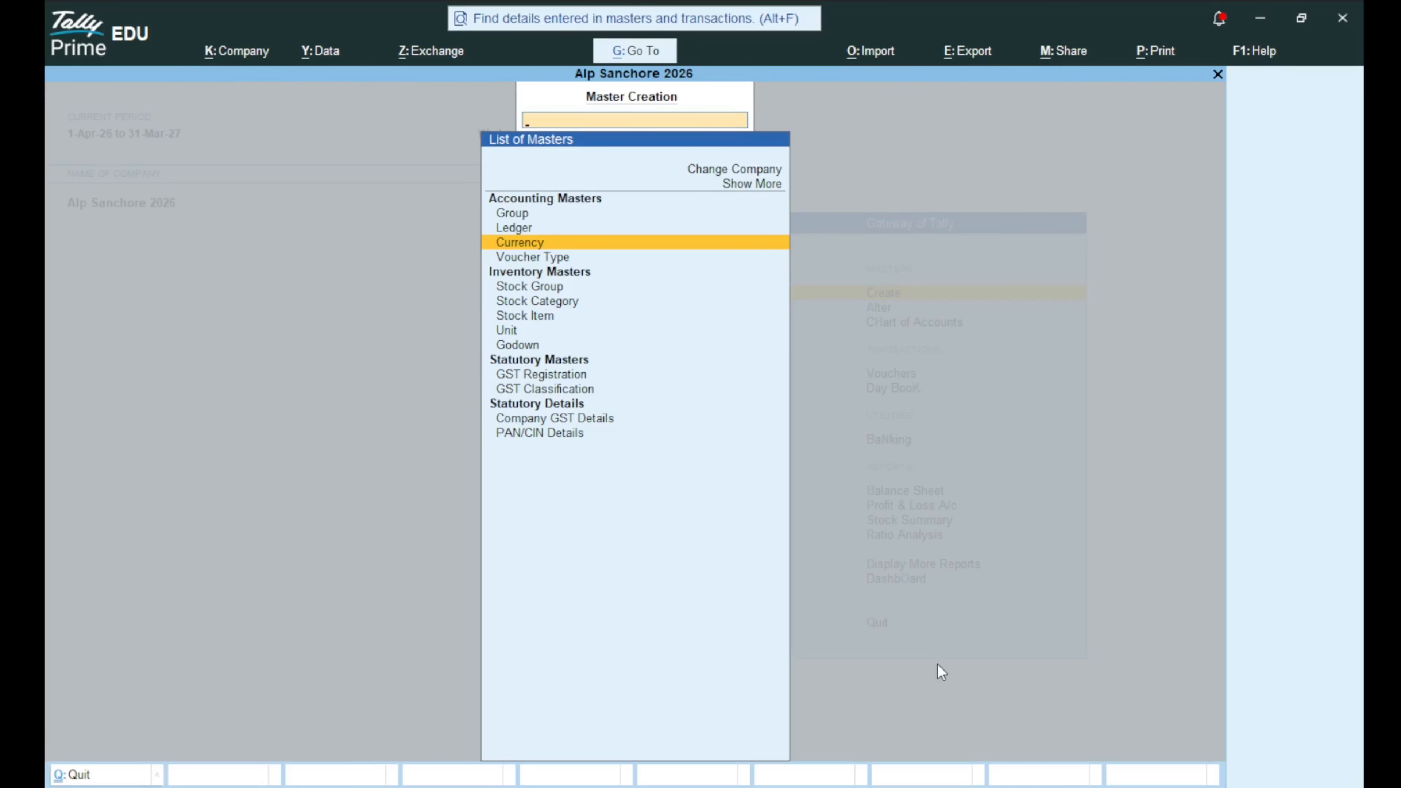
{"action": "key", "text": "Return"}
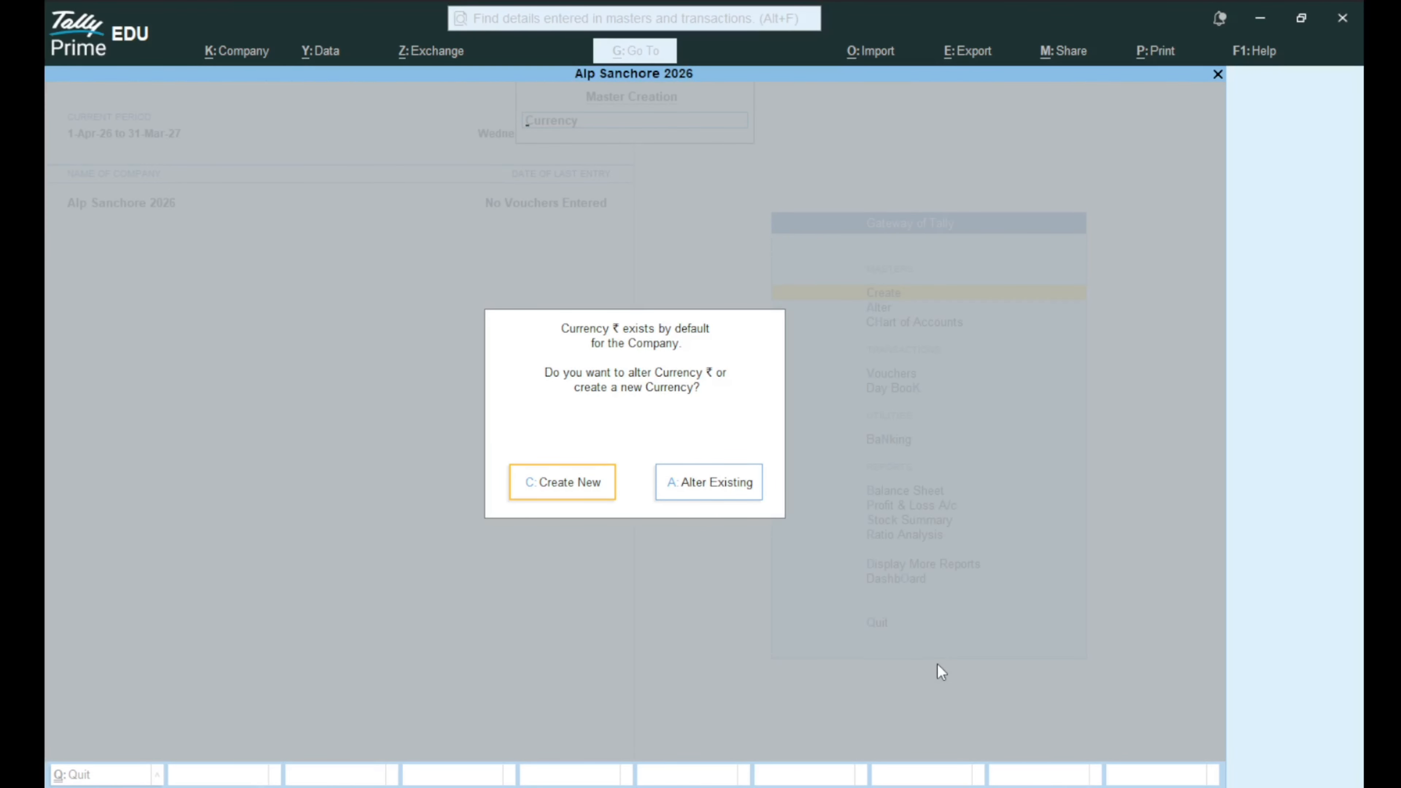
{"action": "key", "text": "Escape"}
{"action": "key", "text": "Escape"}
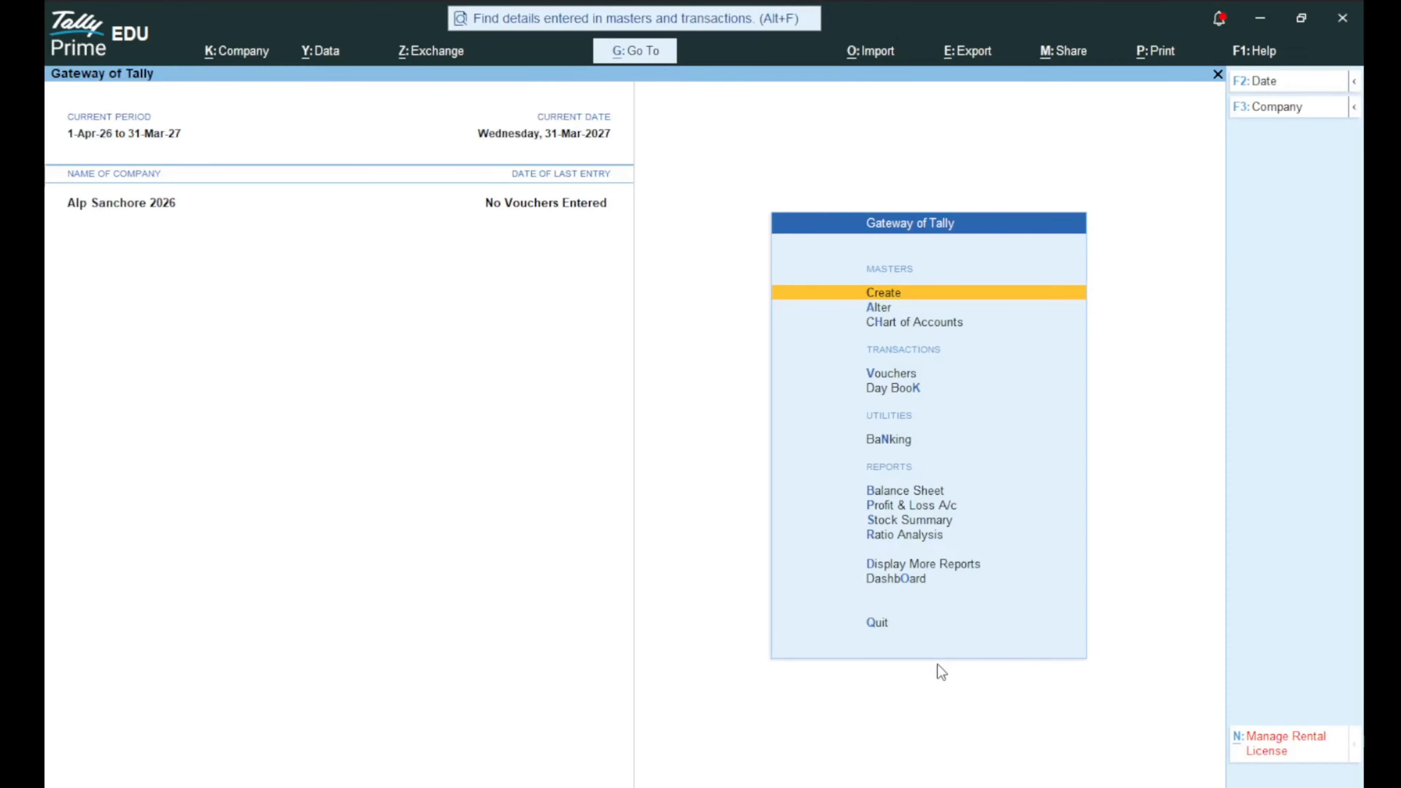
{"action": "key", "text": "Return"}
{"action": "key", "text": "Down"}
{"action": "key", "text": "Down"}
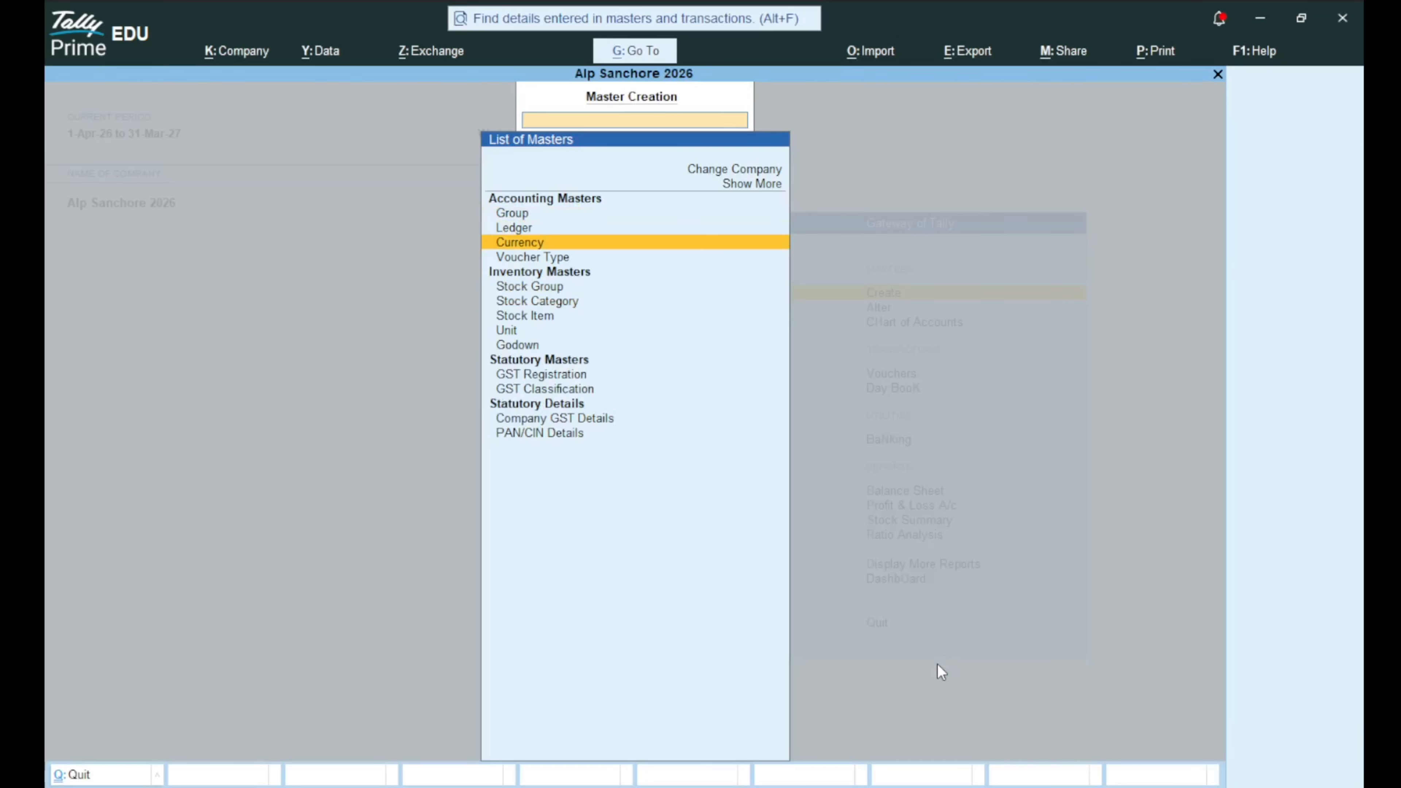
{"action": "key", "text": "Return"}
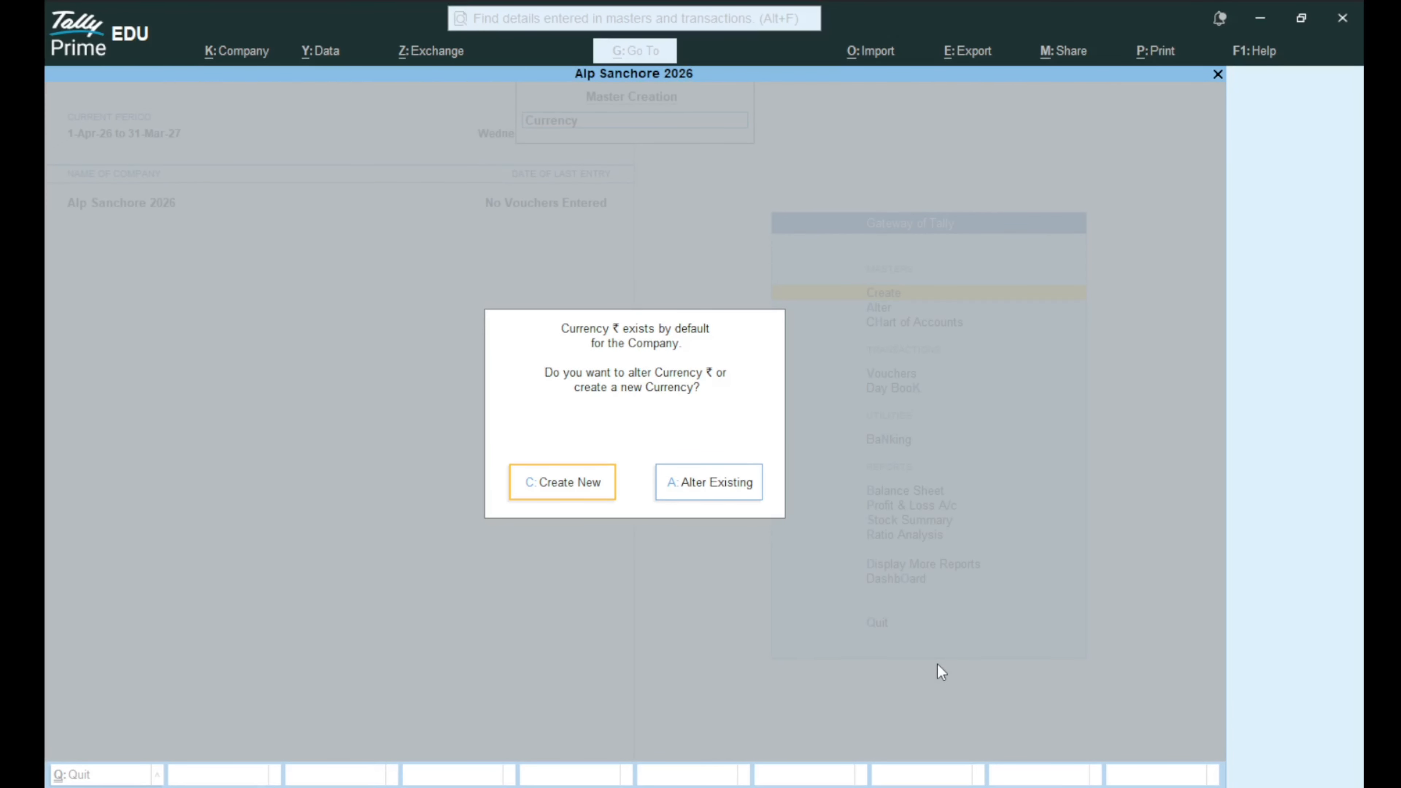
{"action": "key", "text": "c"}
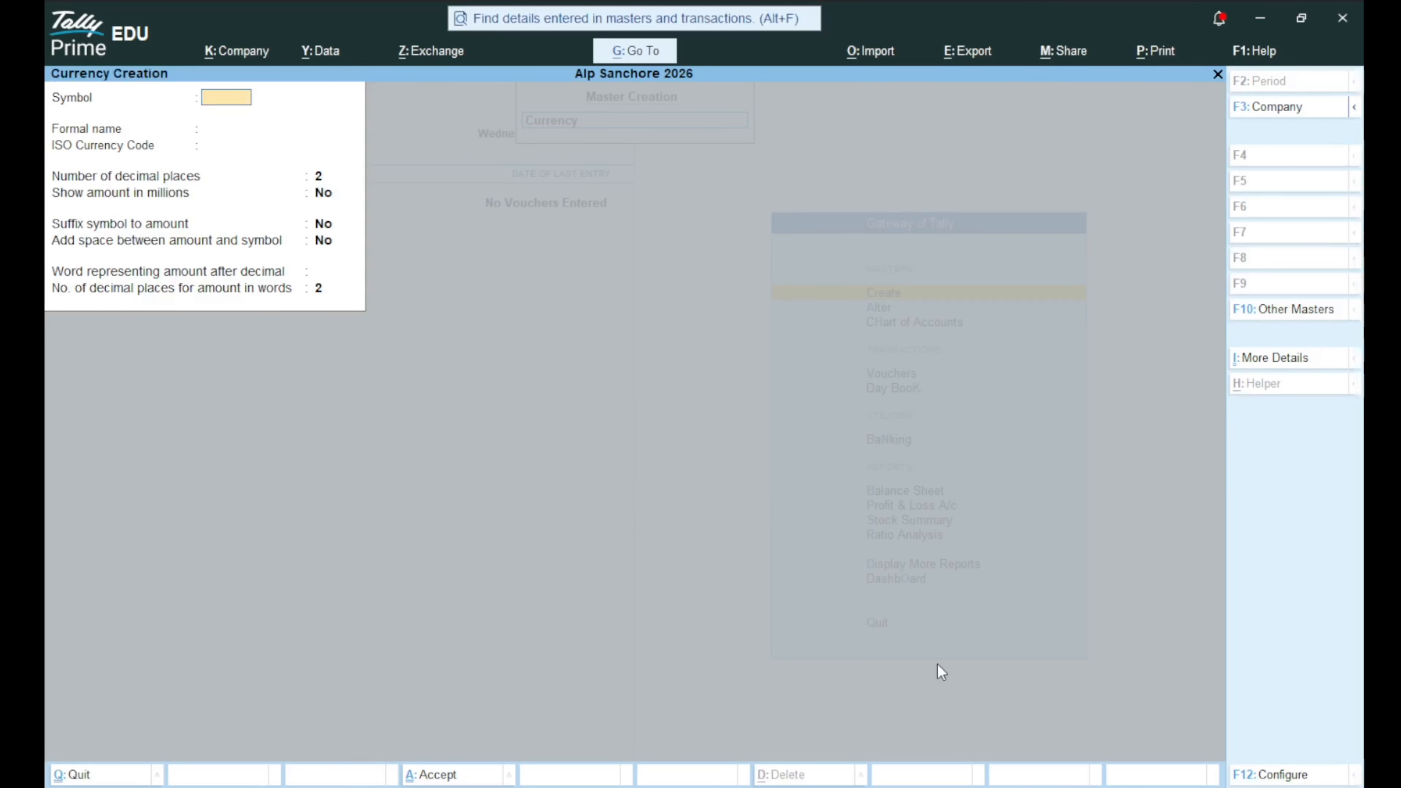
Save a currency with symbol $ and formal name DOLLAR, then return to the Gateway.
{"action": "key", "text": "ctrl"}
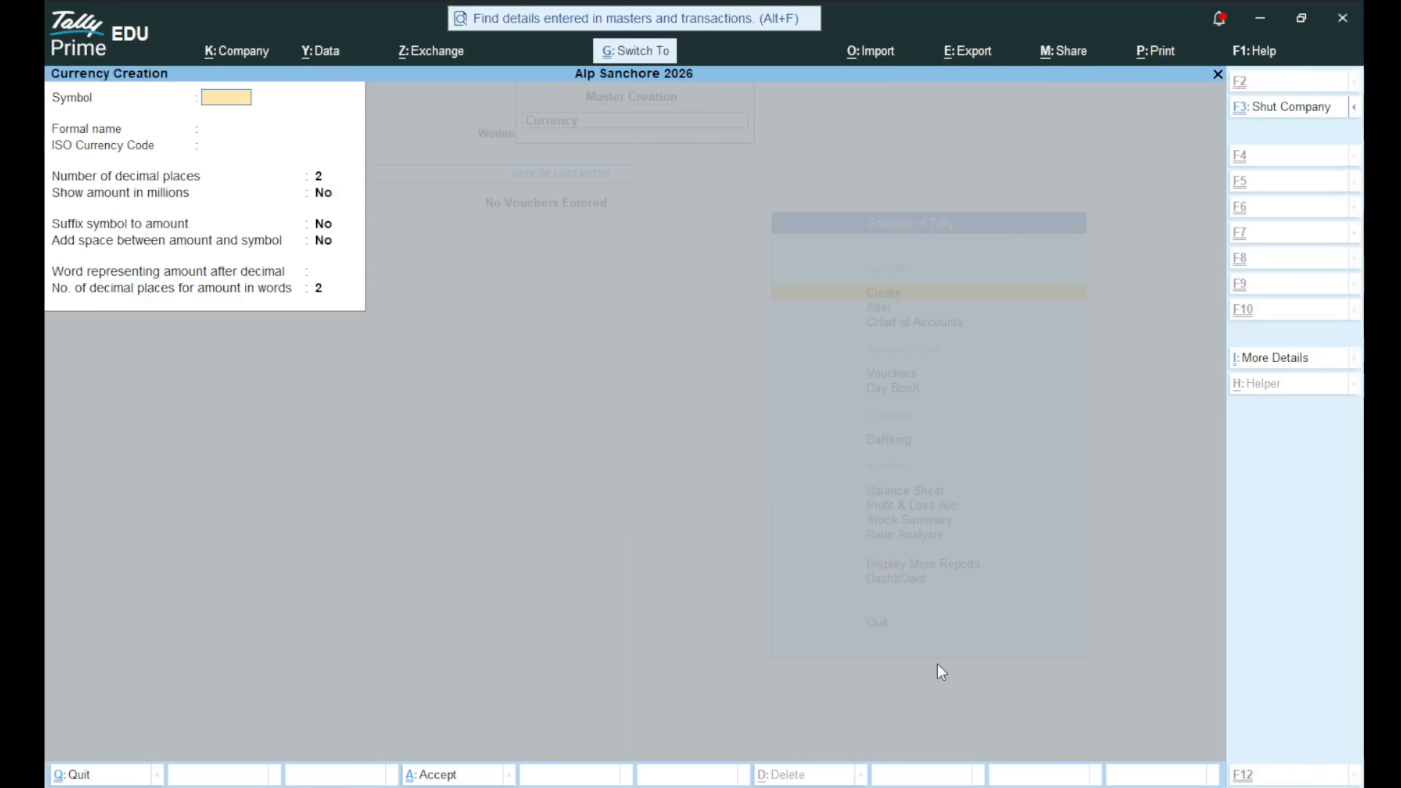
{"action": "key", "text": "ctrl+4"}
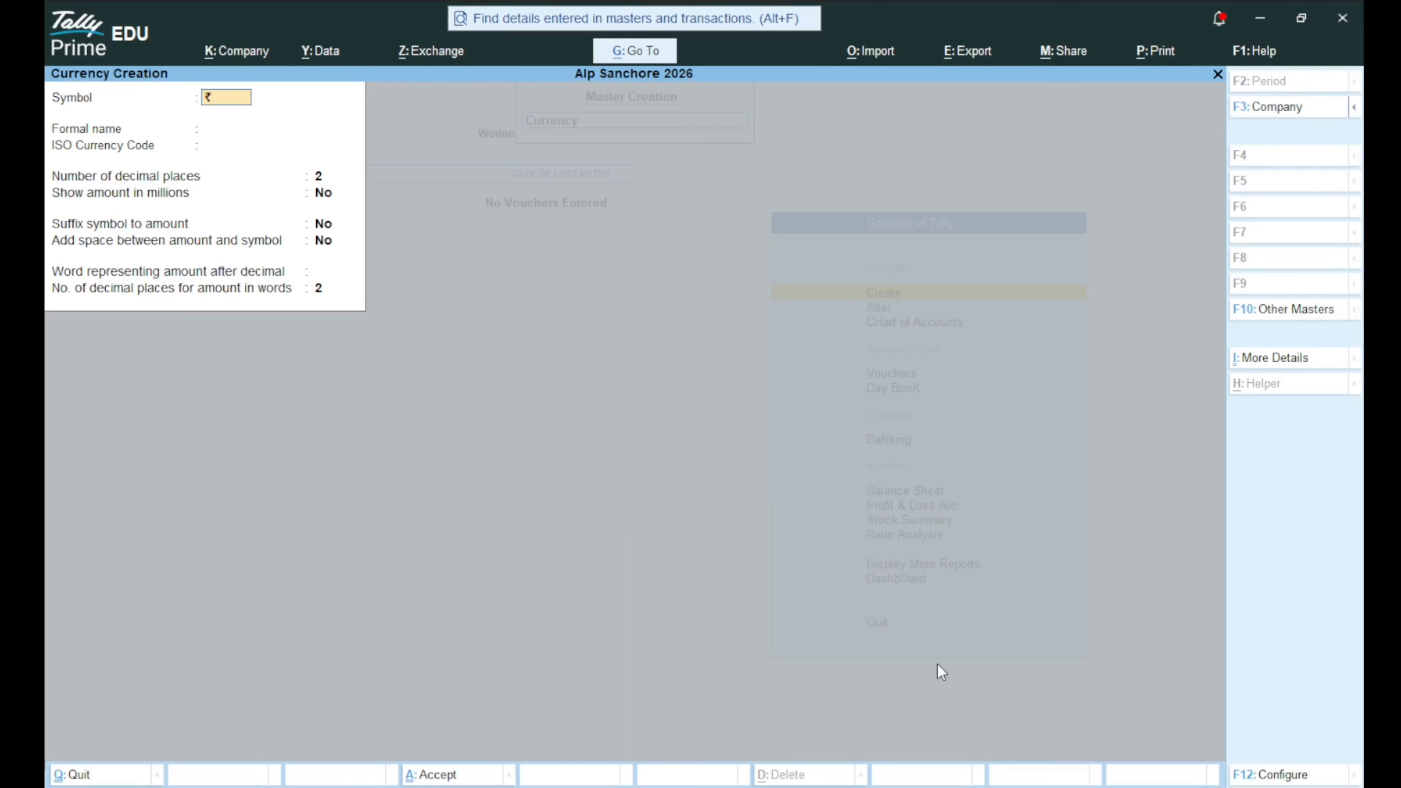
{"action": "key", "text": "BackSpace"}
{"action": "type", "text": "$"}
{"action": "key", "text": "Return"}
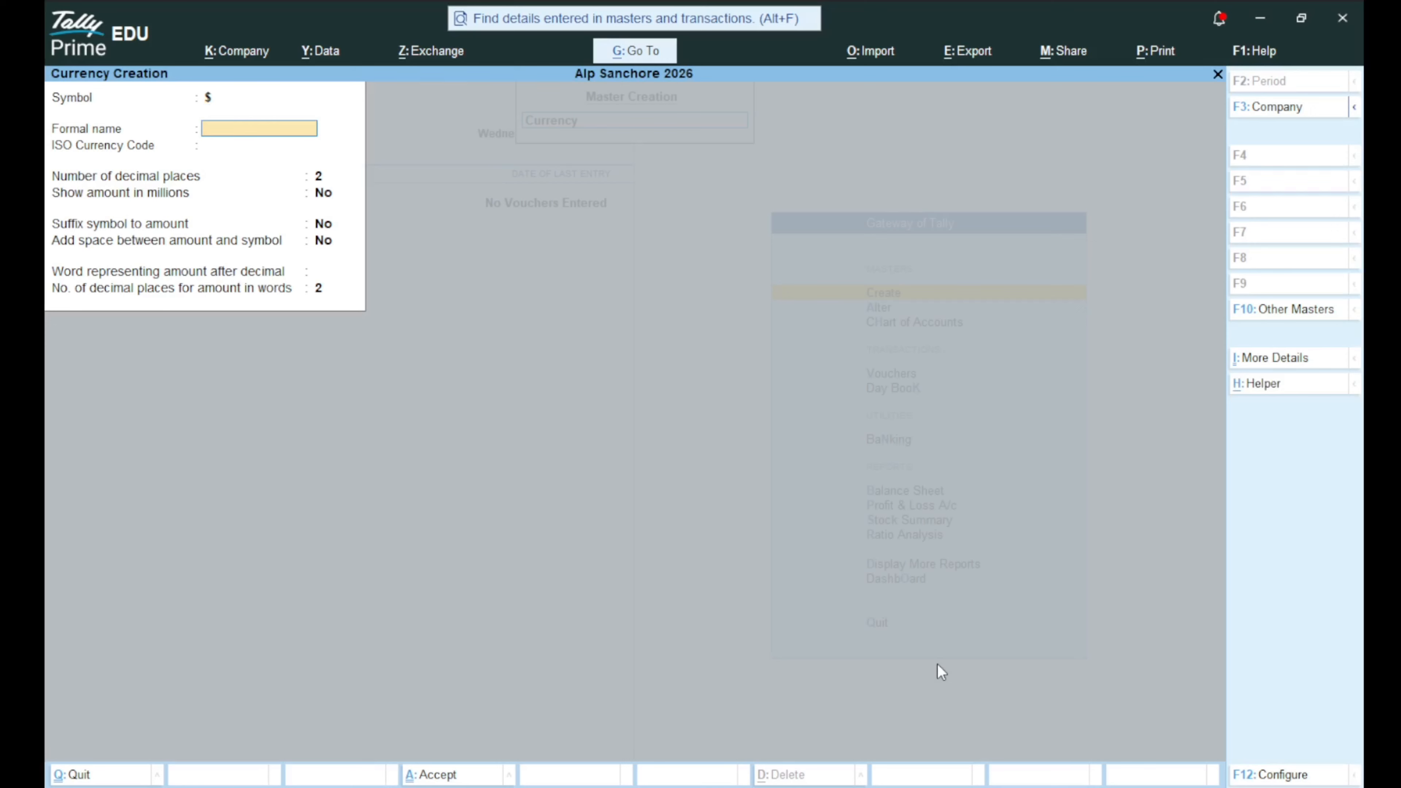
{"action": "type", "text": "D"}
{"action": "key", "text": "BackSpace"}
{"action": "type", "text": "DOLLAR"}
{"action": "key", "text": "Return"}
{"action": "key", "text": "Return"}
{"action": "key", "text": "Return"}
{"action": "key", "text": "Return"}
{"action": "key", "text": "Return"}
{"action": "key", "text": "Return"}
{"action": "key", "text": "Return"}
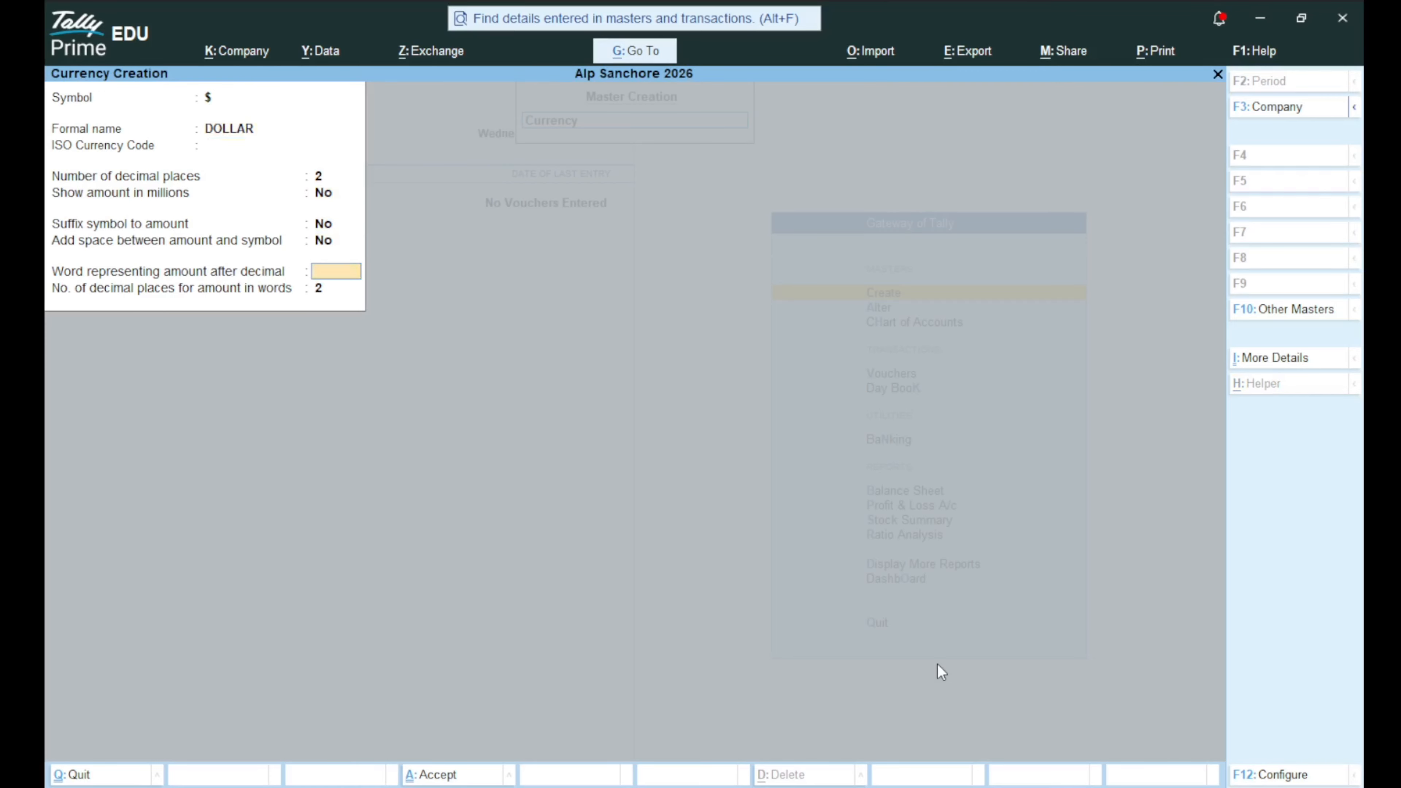
{"action": "key", "text": "Return"}
{"action": "key", "text": "Return"}
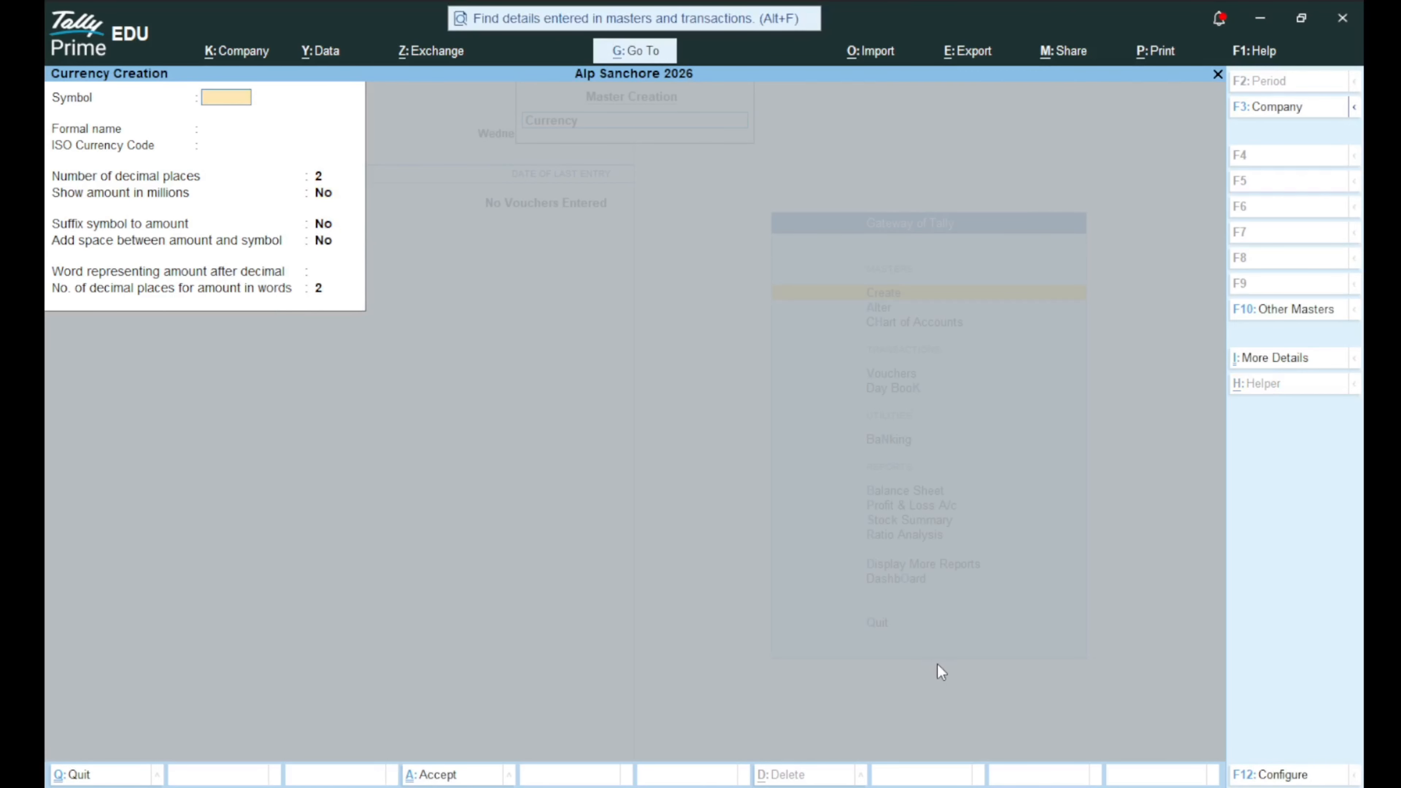
{"action": "key", "text": "Escape"}
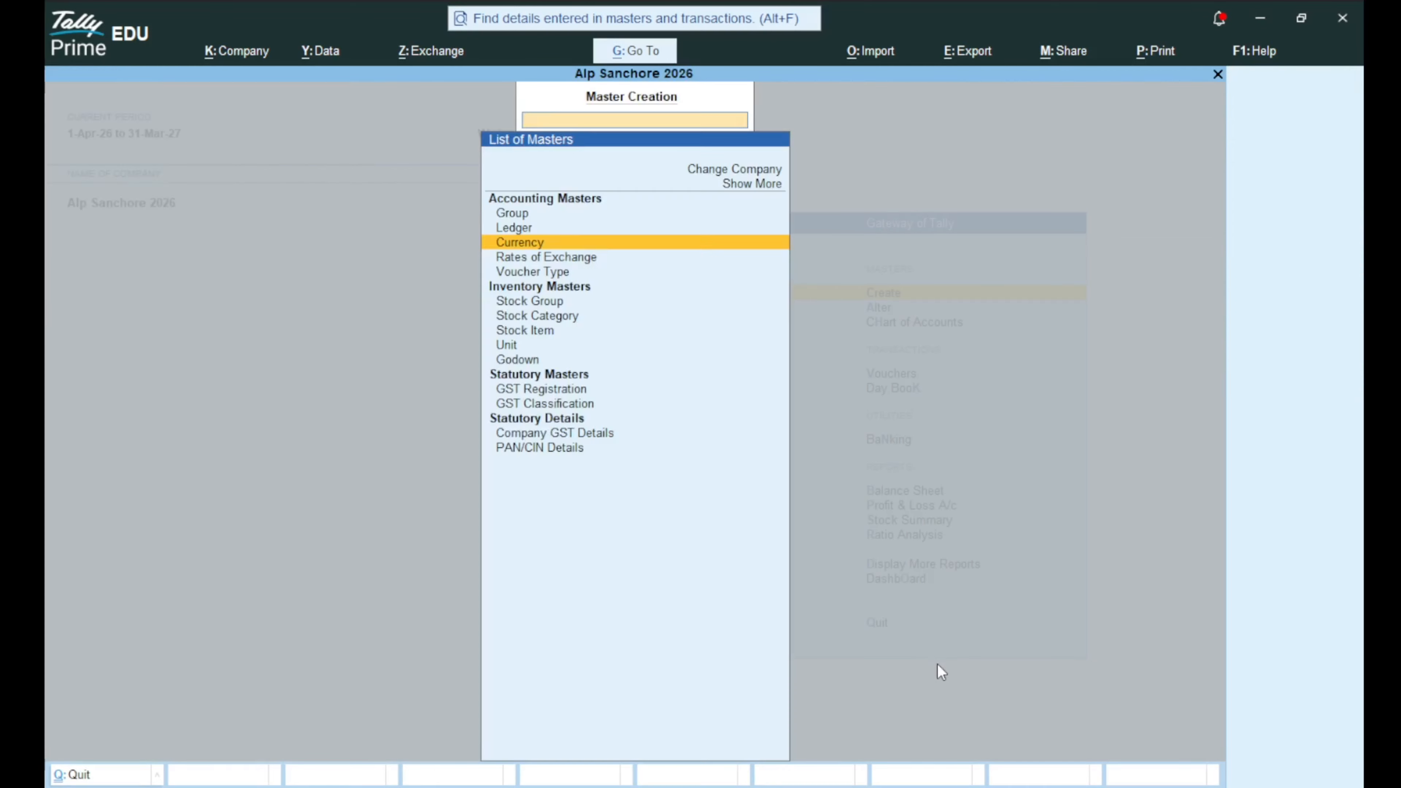
{"action": "key", "text": "Escape"}
{"action": "key", "text": "Down"}
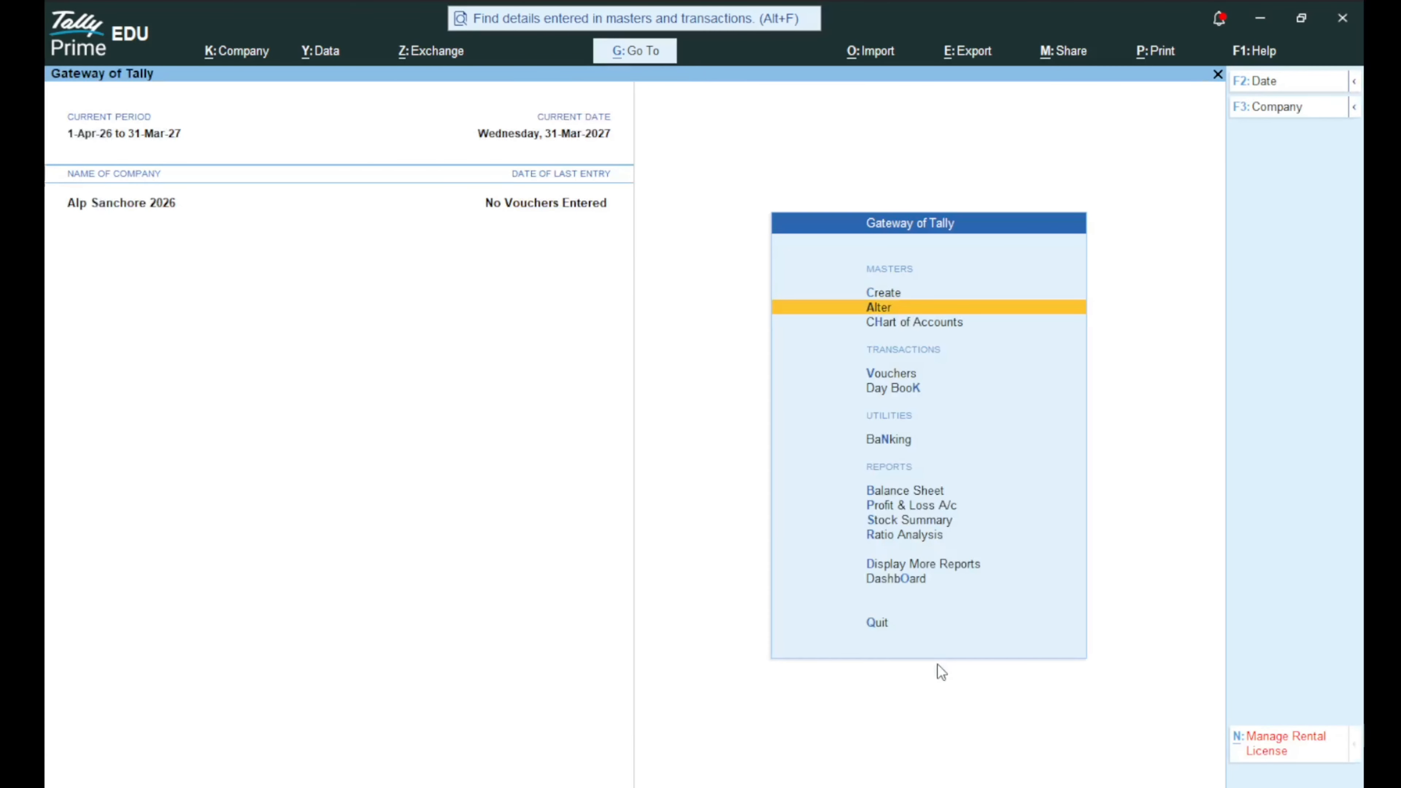
Open the $ currency for alteration from Alter > Currency.
{"action": "key", "text": "Return"}
{"action": "key", "text": "Down"}
{"action": "key", "text": "Down"}
{"action": "key", "text": "Return"}
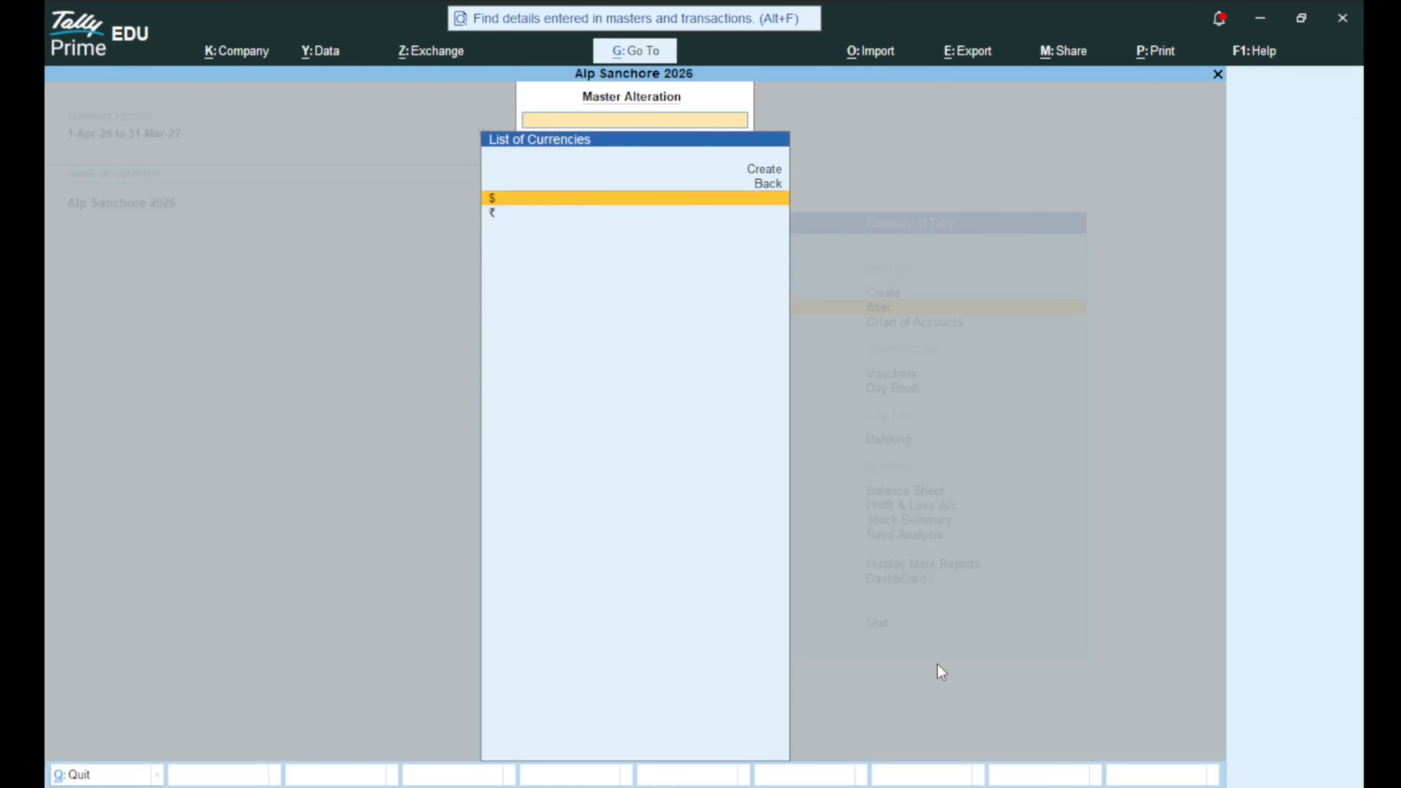
{"action": "key", "text": "Down"}
{"action": "key", "text": "Up"}
{"action": "key", "text": "Down"}
{"action": "key", "text": "Up"}
{"action": "key", "text": "Return"}
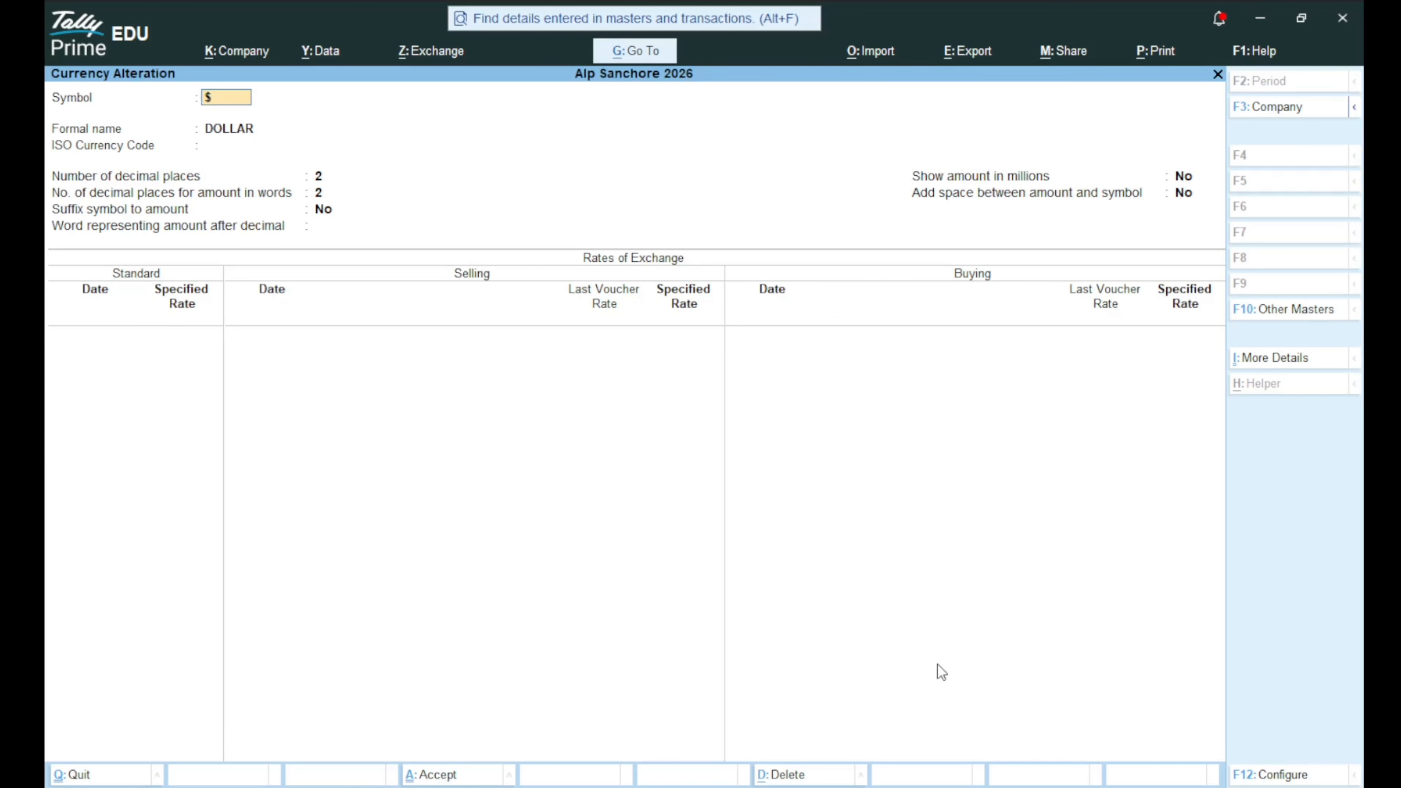
Delete the $ DOLLAR currency with Alt+D and return to the Gateway of Tally.
{"action": "key", "text": "alt"}
{"action": "key", "text": "alt+d"}
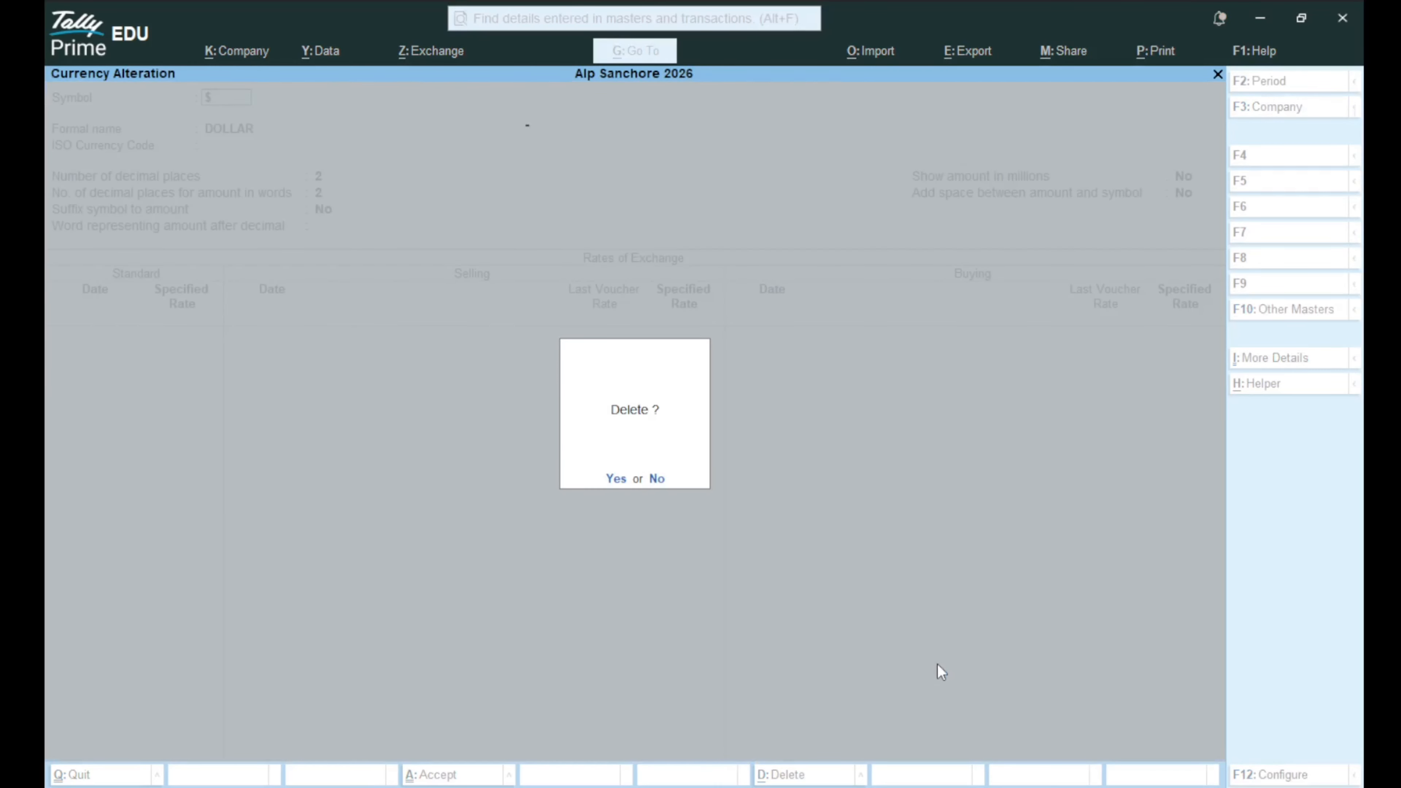
{"action": "key", "text": "Return"}
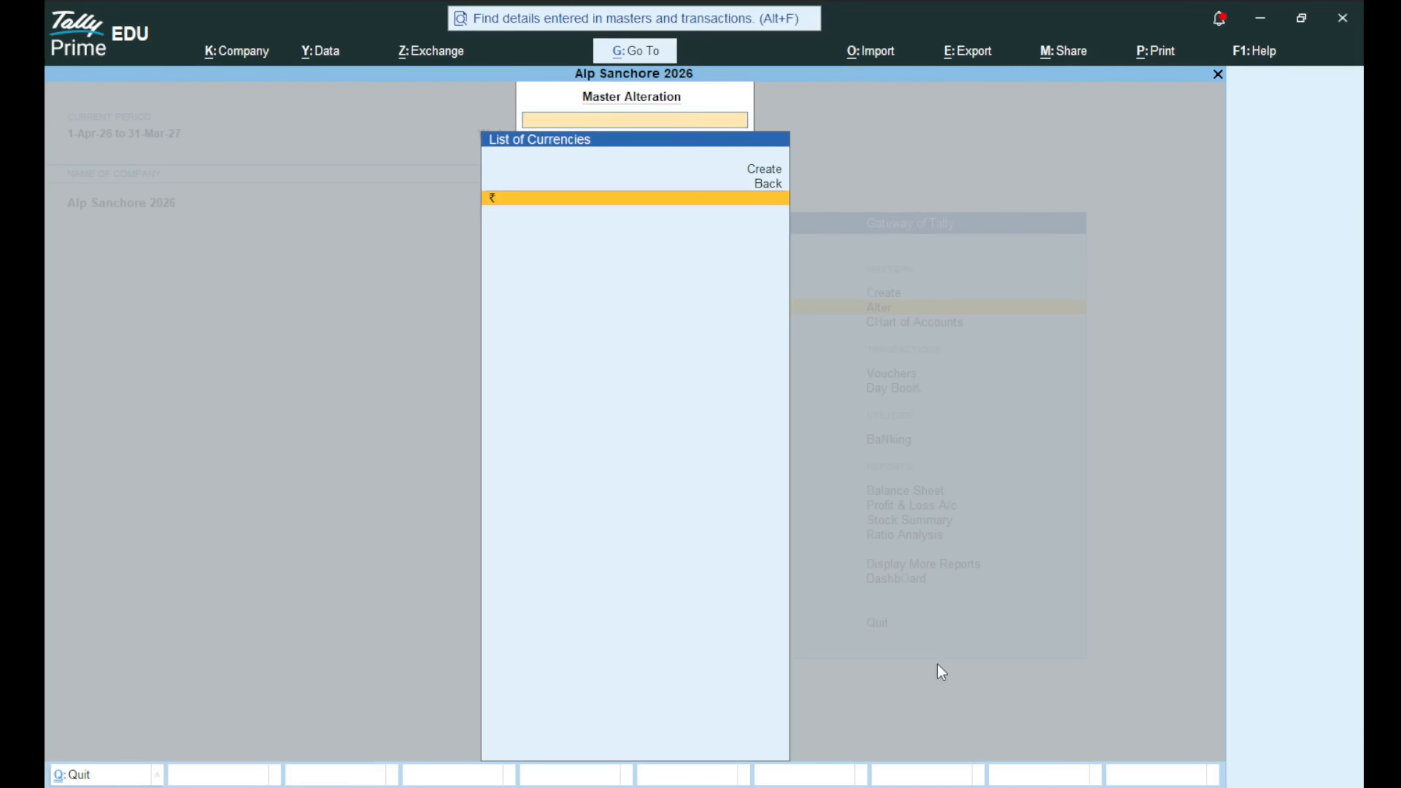
{"action": "key", "text": "Escape"}
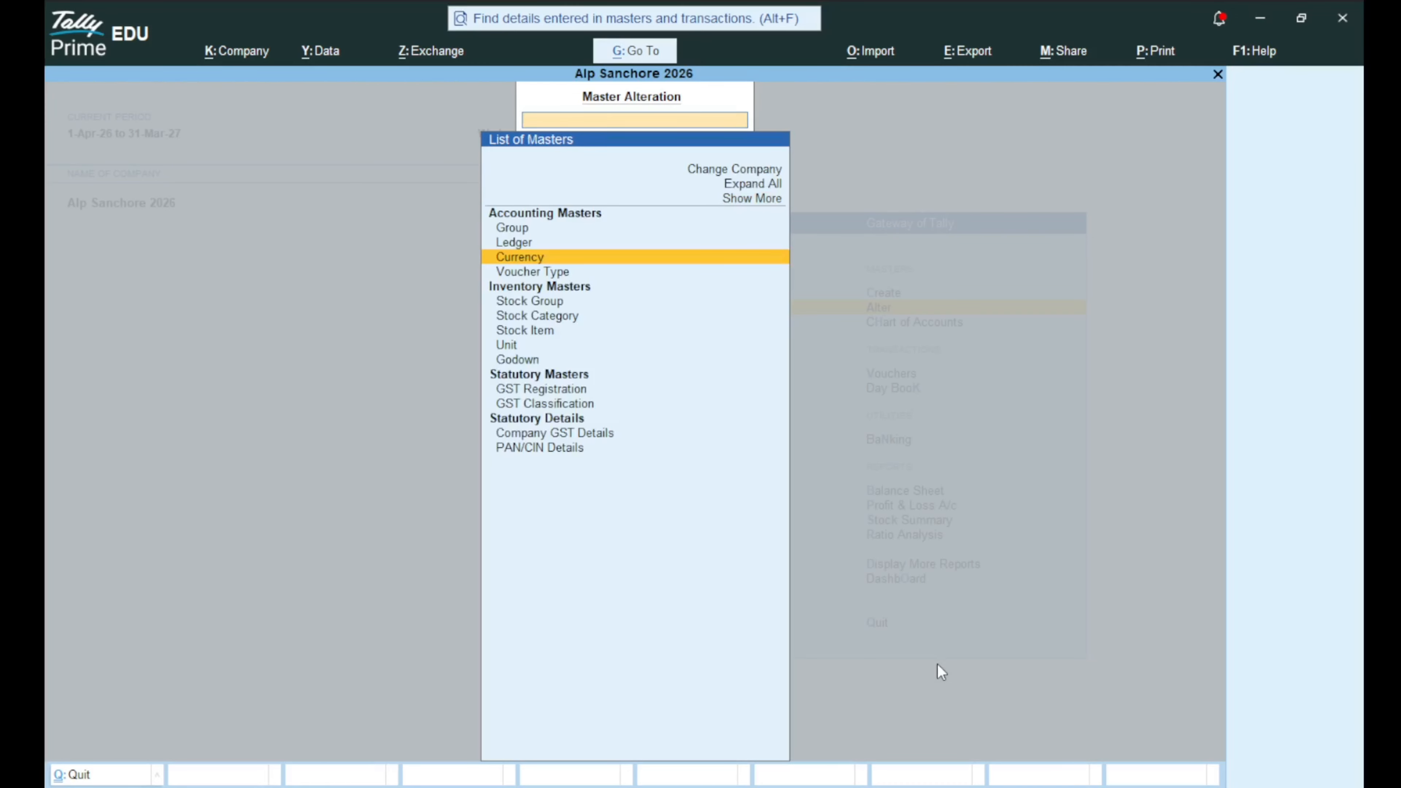
{"action": "key", "text": "Escape"}
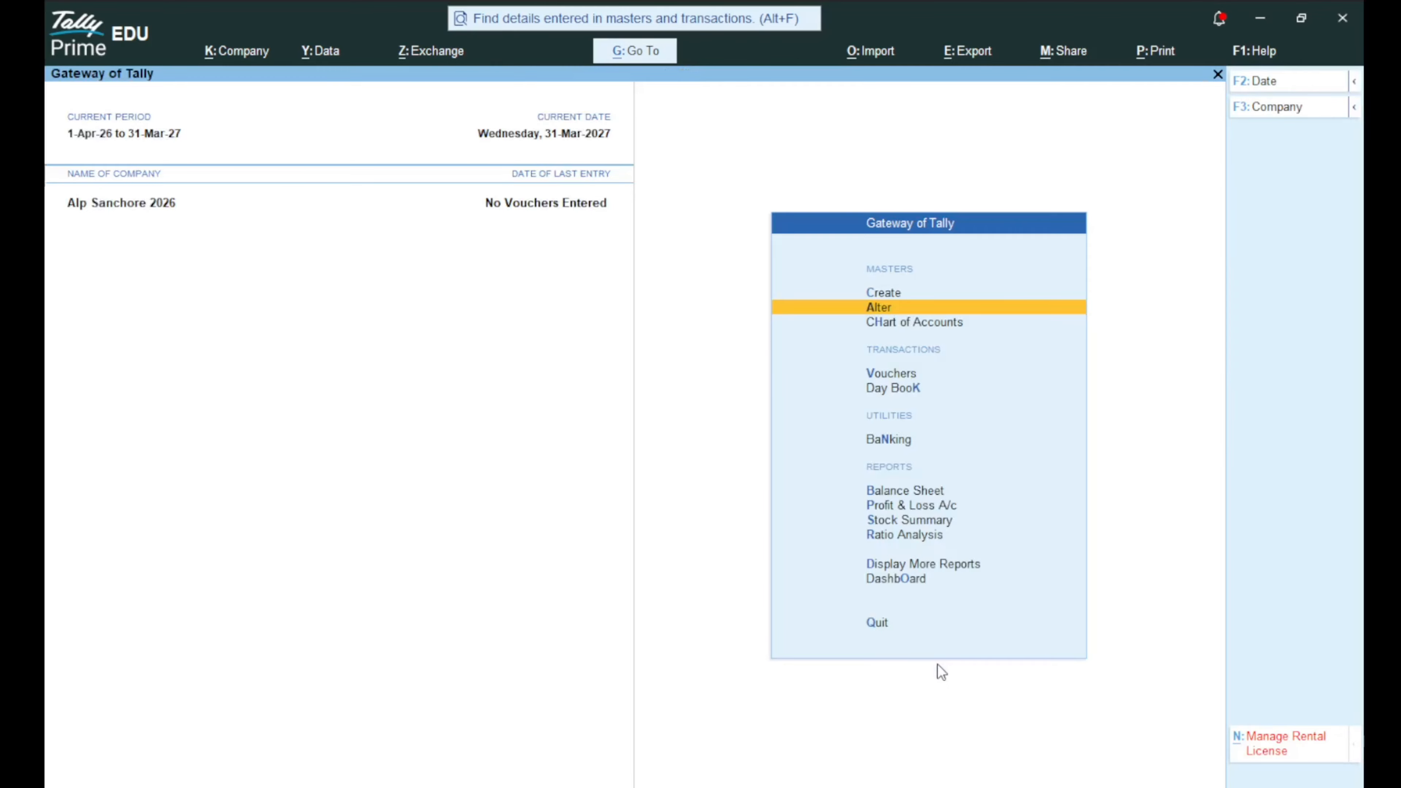
Open the Create list and browse Group, Ledger, Currency, Voucher Type and Inventory Masters.
{"action": "key", "text": "Up"}
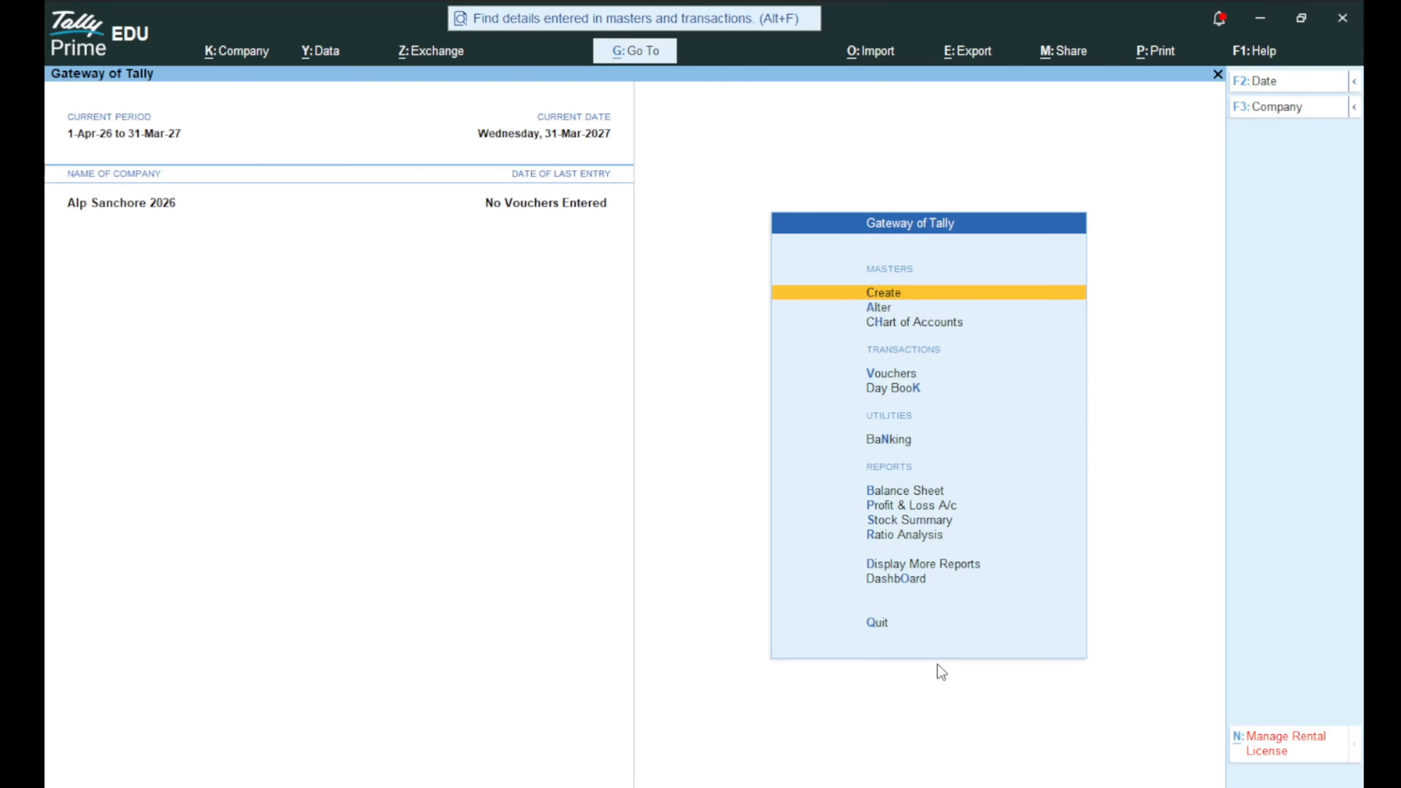
{"action": "key", "text": "Return"}
{"action": "key", "text": "Down"}
{"action": "key", "text": "Down"}
{"action": "key", "text": "Down"}
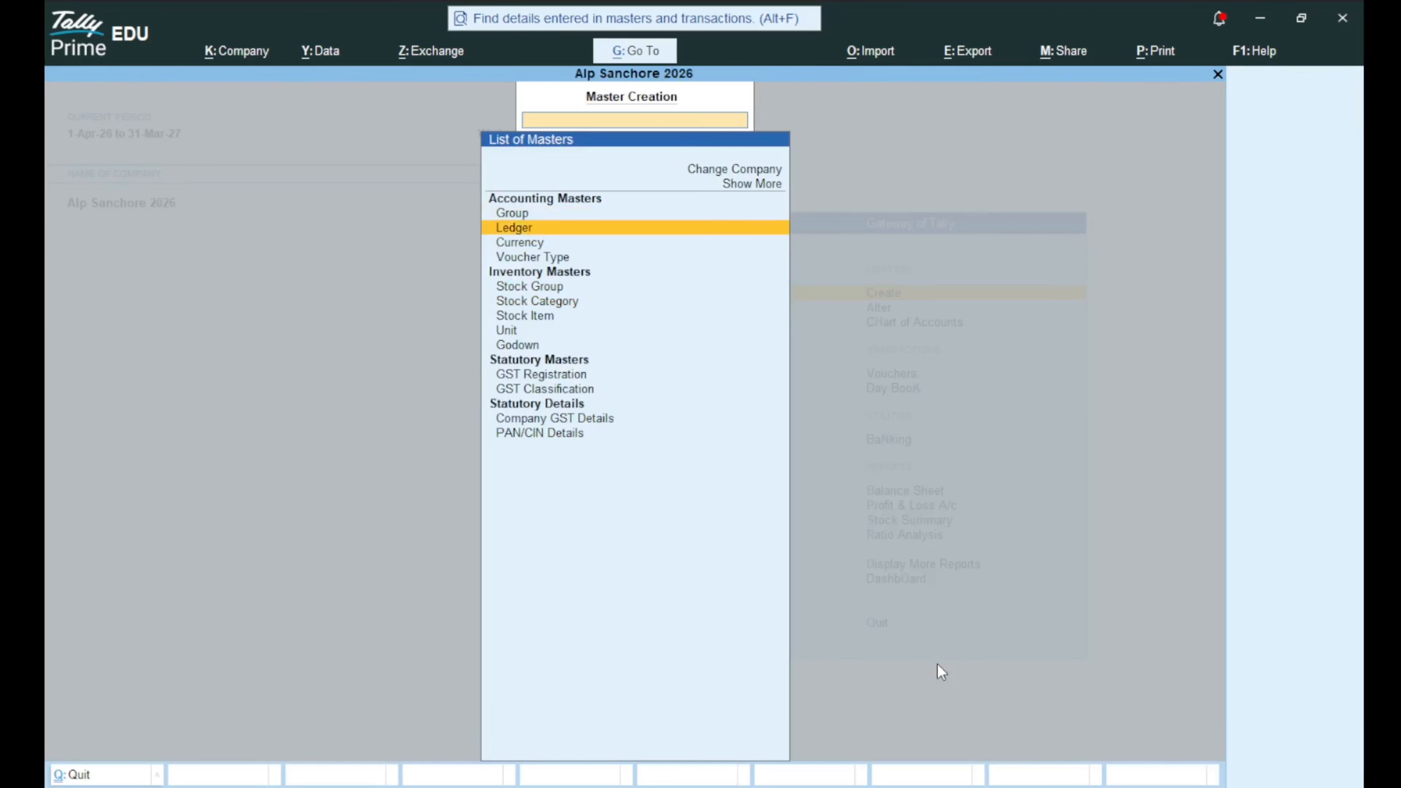
{"action": "key", "text": "Up"}
{"action": "key", "text": "Up"}
{"action": "key", "text": "Up"}
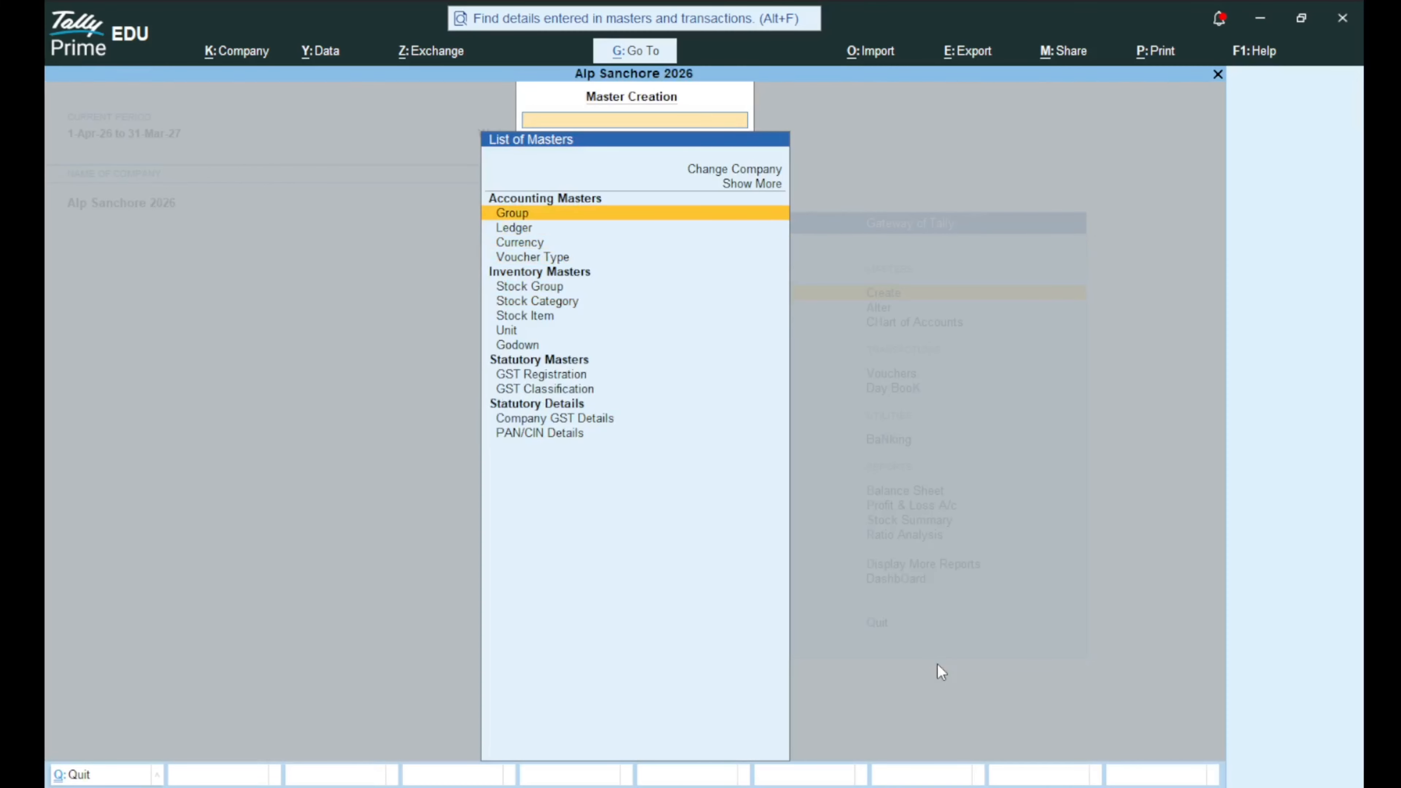
{"action": "key", "text": "Down"}
{"action": "key", "text": "Up"}
{"action": "key", "text": "Down"}
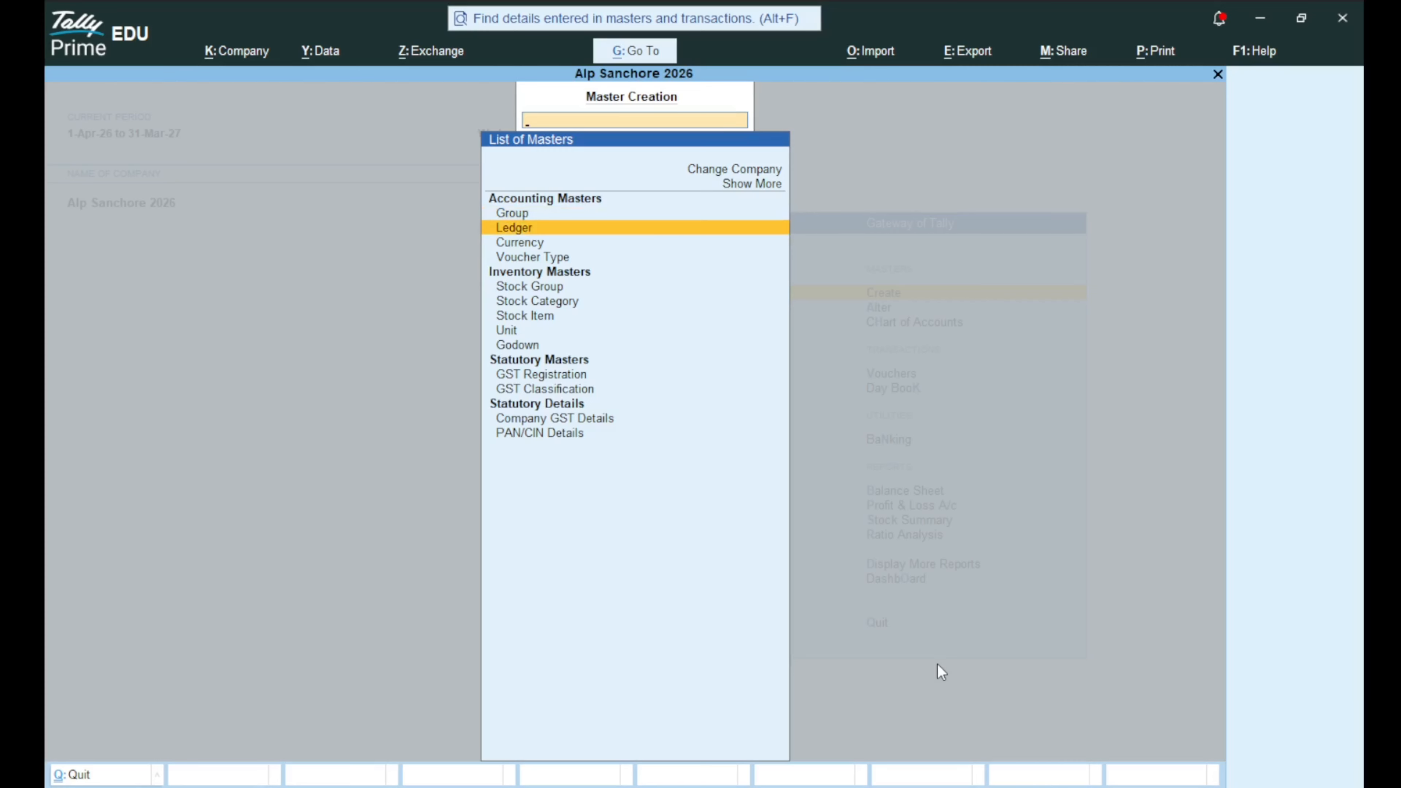
{"action": "key", "text": "Down"}
{"action": "key", "text": "Down"}
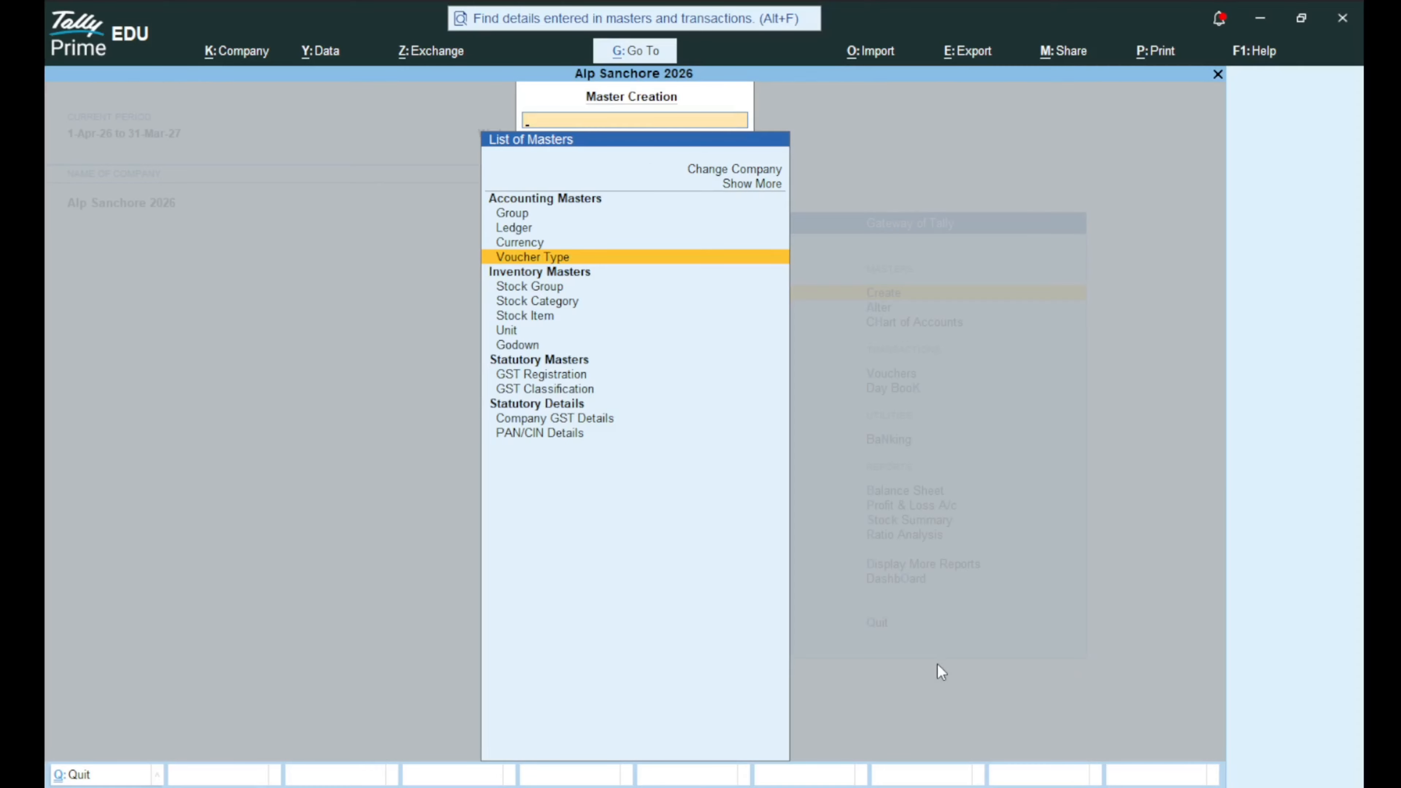
{"action": "key", "text": "Down"}
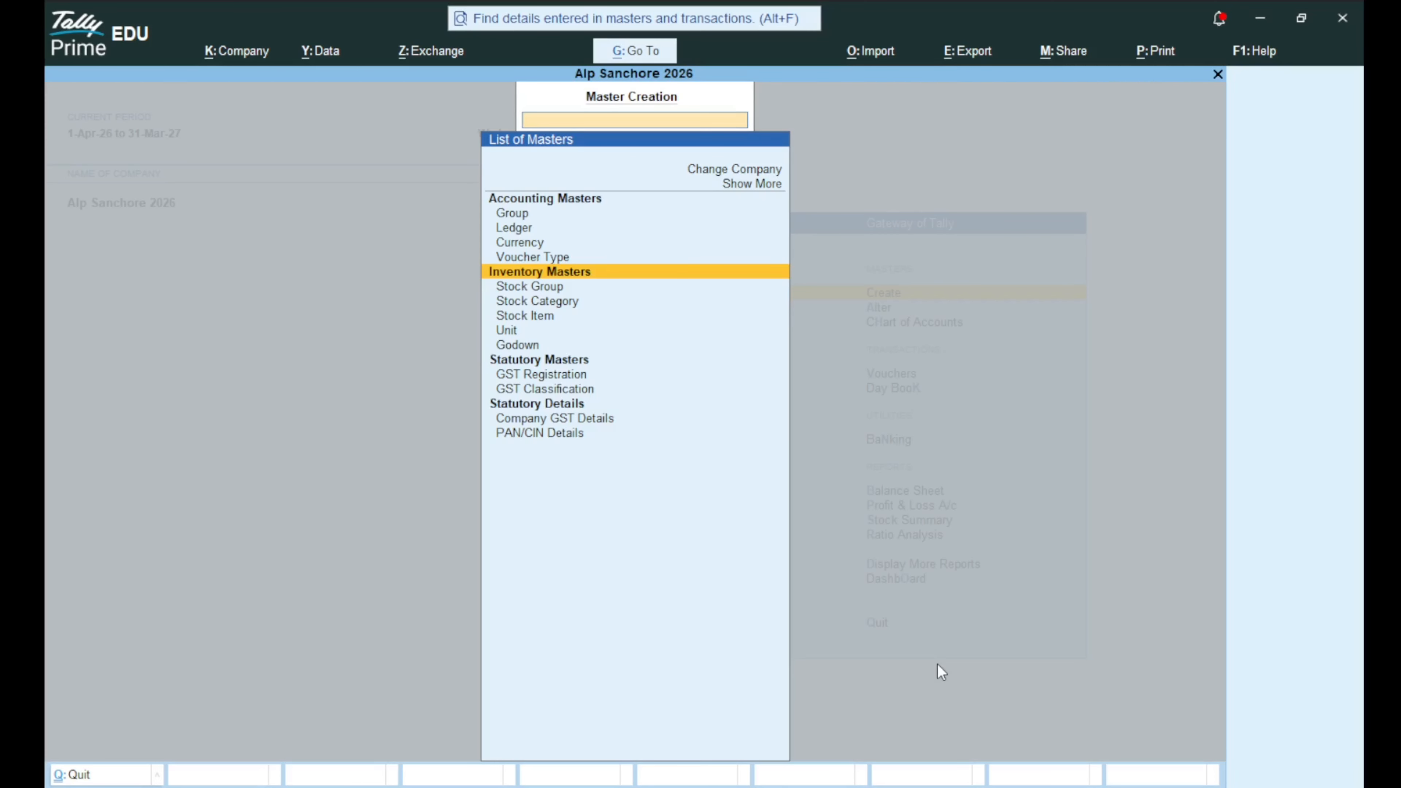
Browse the inventory and statutory masters, then open Stock Group Creation.
{"action": "key", "text": "Down"}
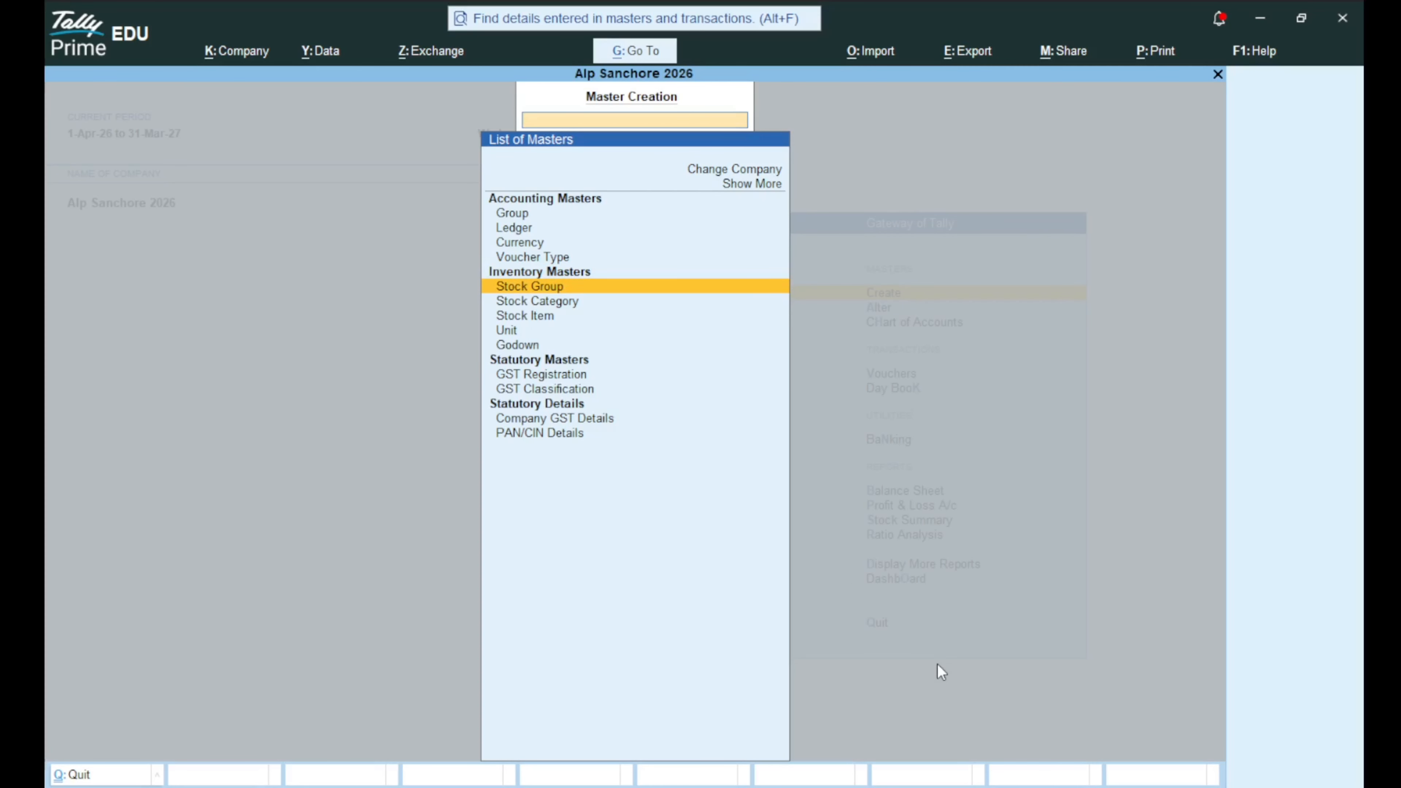
{"action": "key", "text": "Down"}
{"action": "key", "text": "Down"}
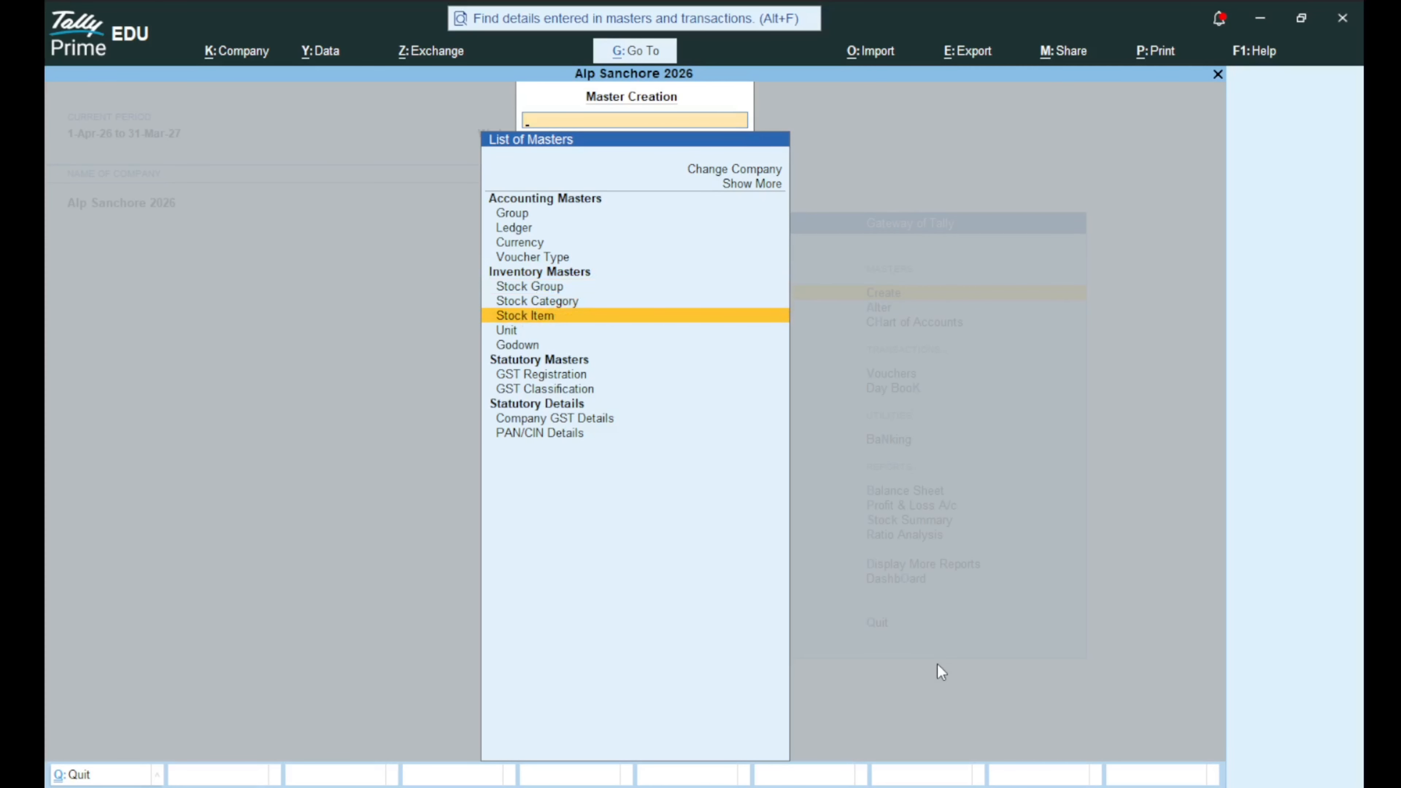
{"action": "key", "text": "Down"}
{"action": "key", "text": "Down"}
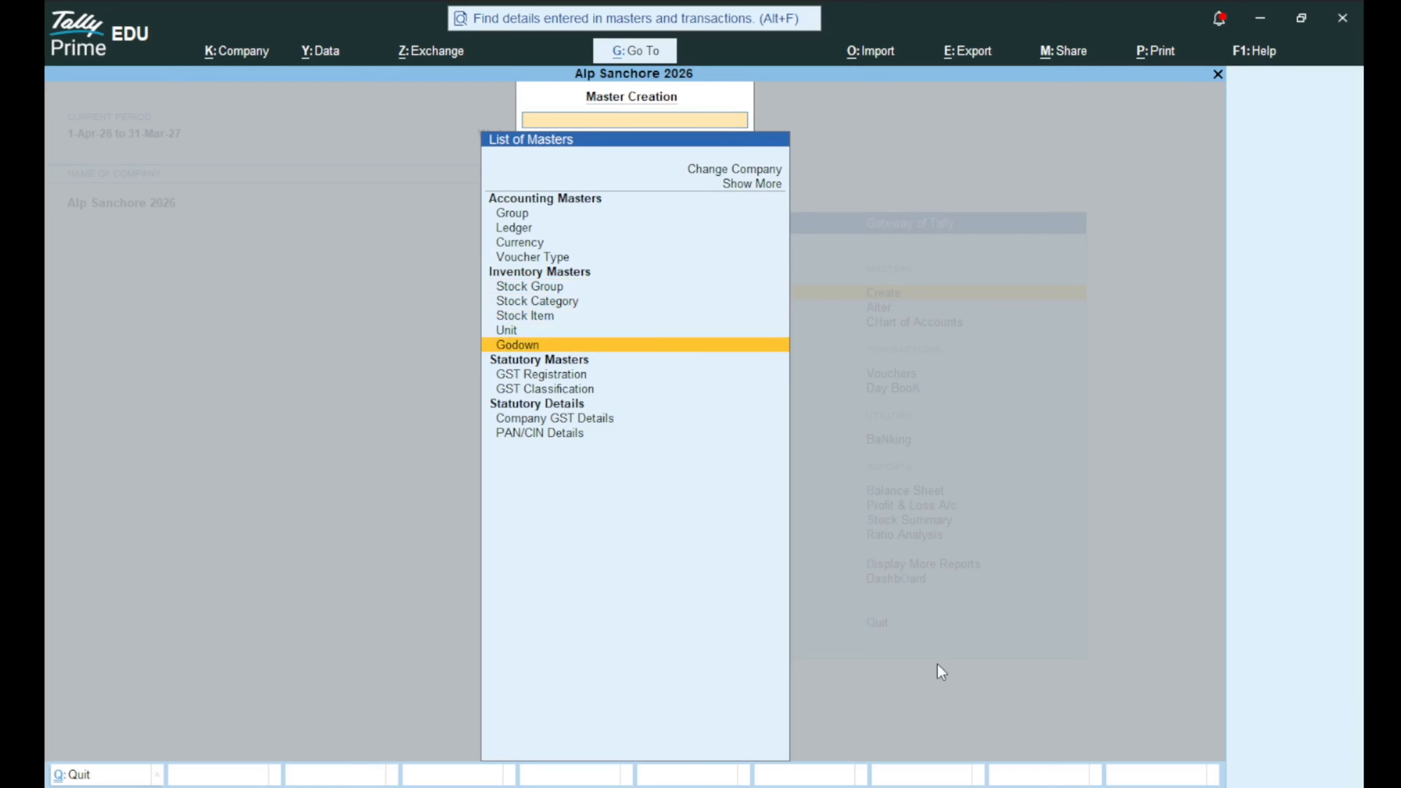
{"action": "key", "text": "Down"}
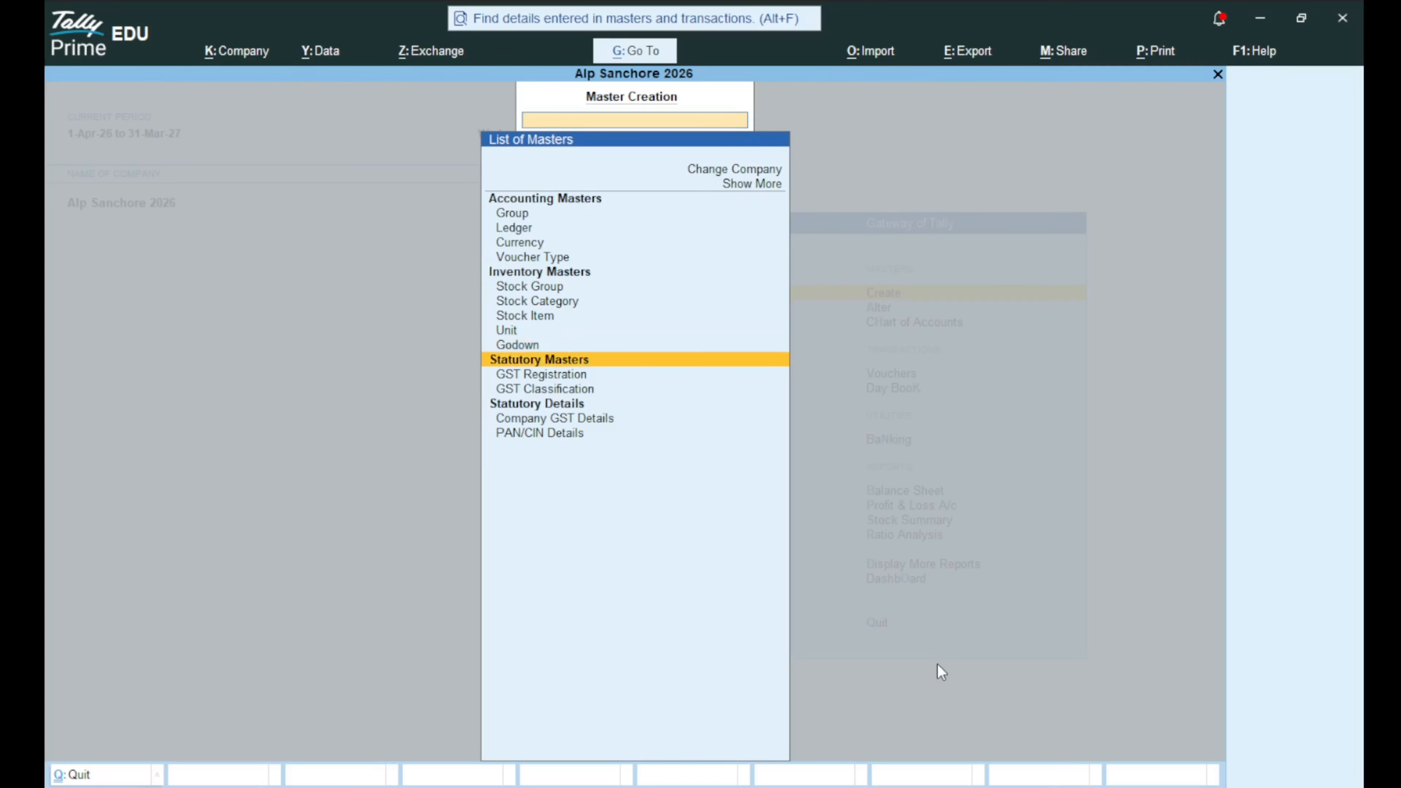
{"action": "key", "text": "Down"}
{"action": "key", "text": "Down"}
{"action": "key", "text": "Up"}
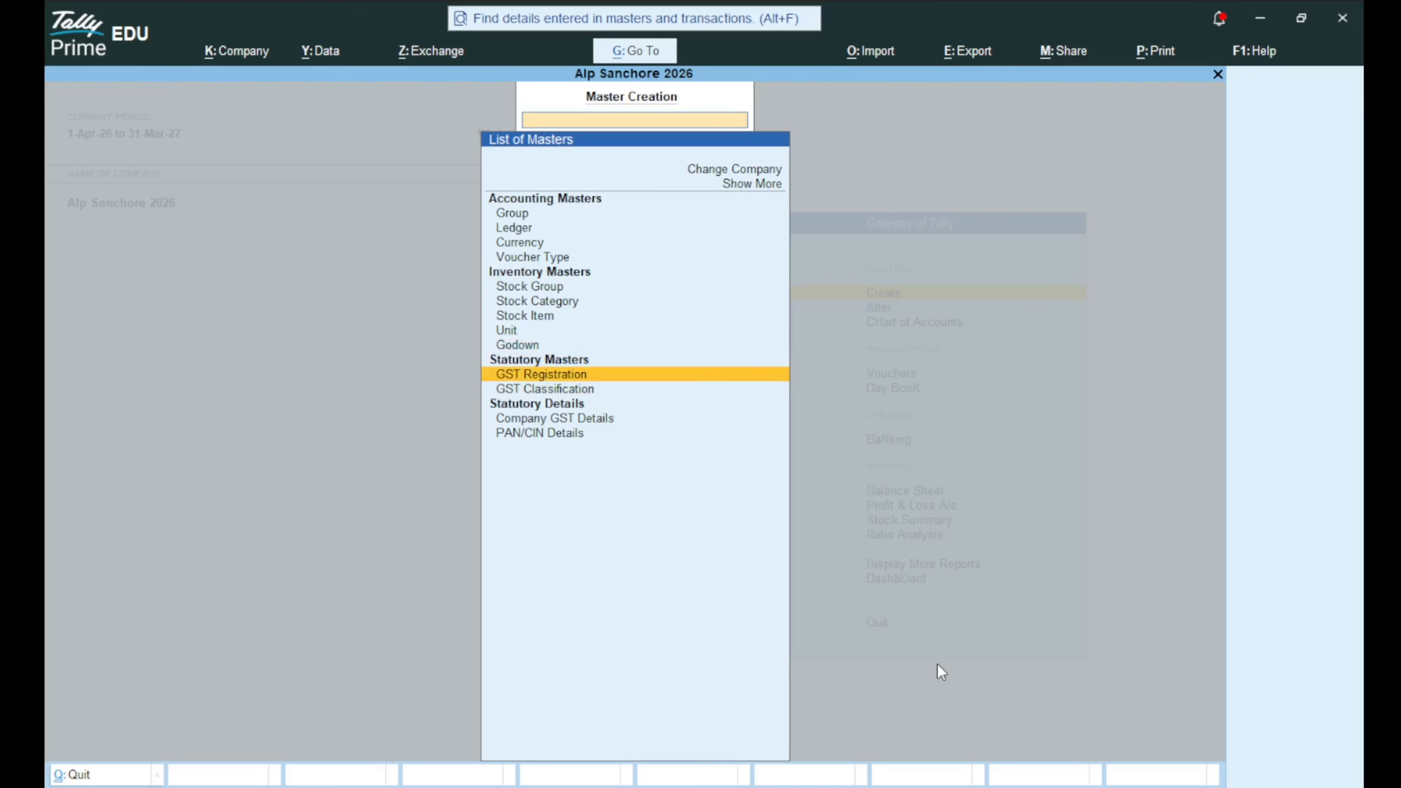
{"action": "key", "text": "Down"}
{"action": "key", "text": "Up"}
{"action": "key", "text": "Down"}
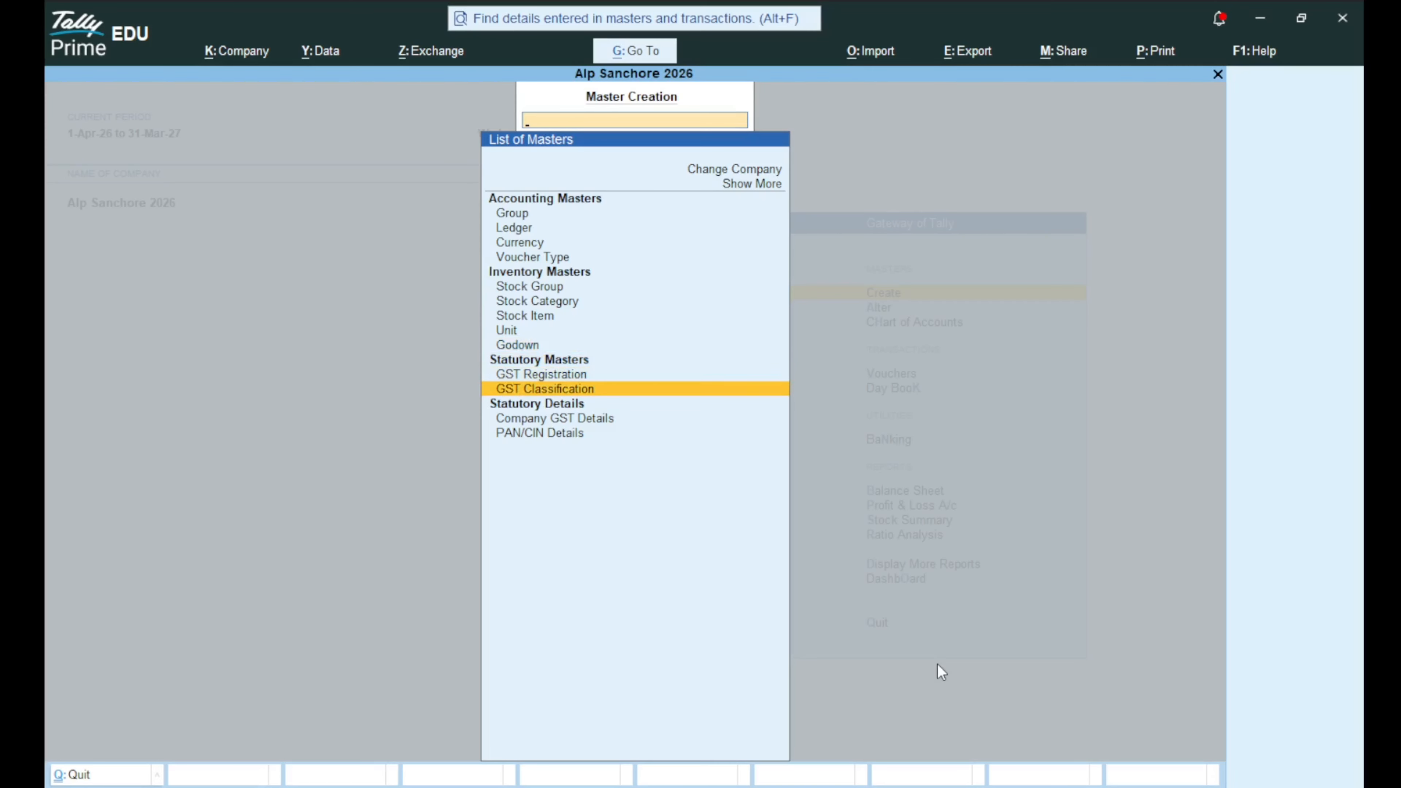
{"action": "key", "text": "Down"}
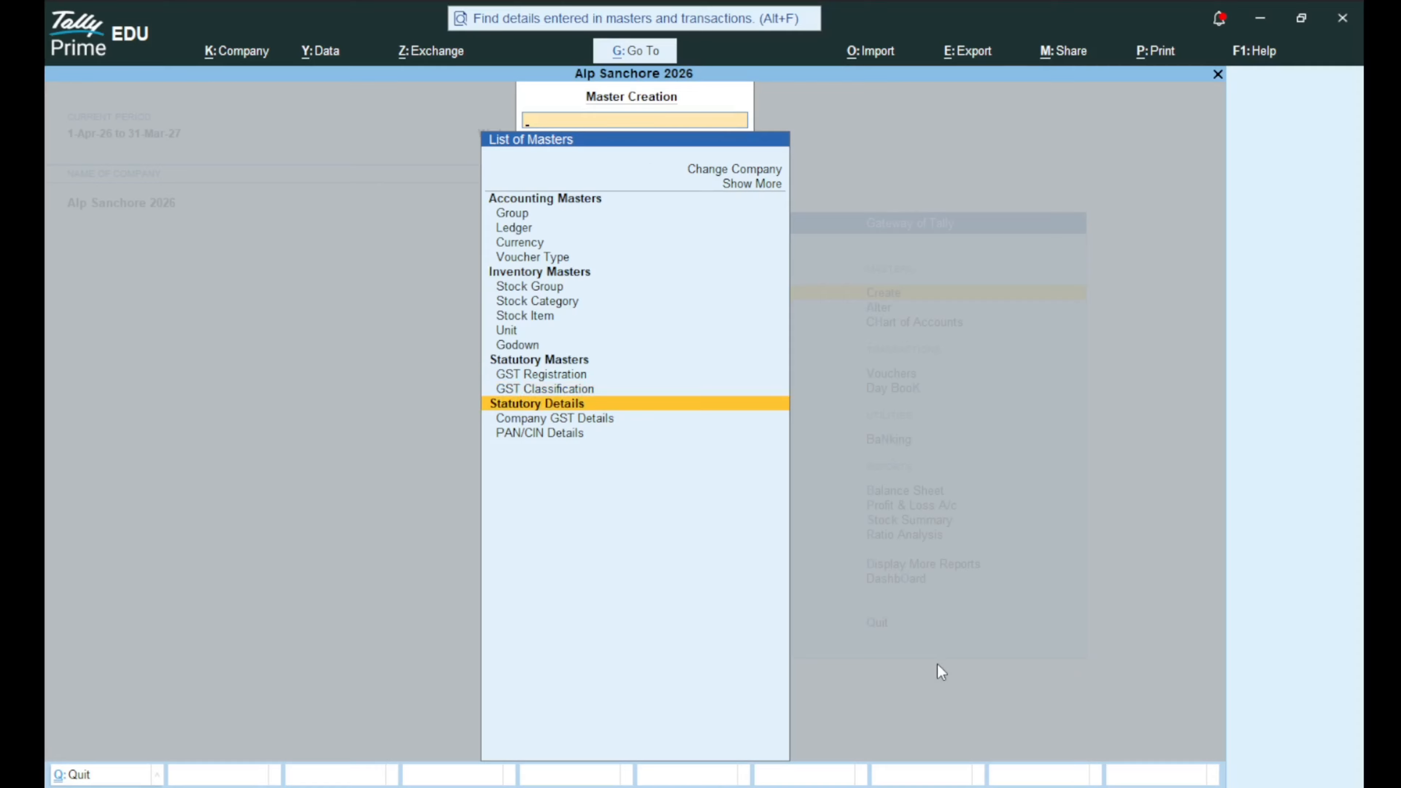
{"action": "key", "text": "Up"}
{"action": "key", "text": "Up"}
{"action": "key", "text": "Up"}
{"action": "key", "text": "Up"}
{"action": "key", "text": "Up"}
{"action": "key", "text": "Up"}
{"action": "key", "text": "Up"}
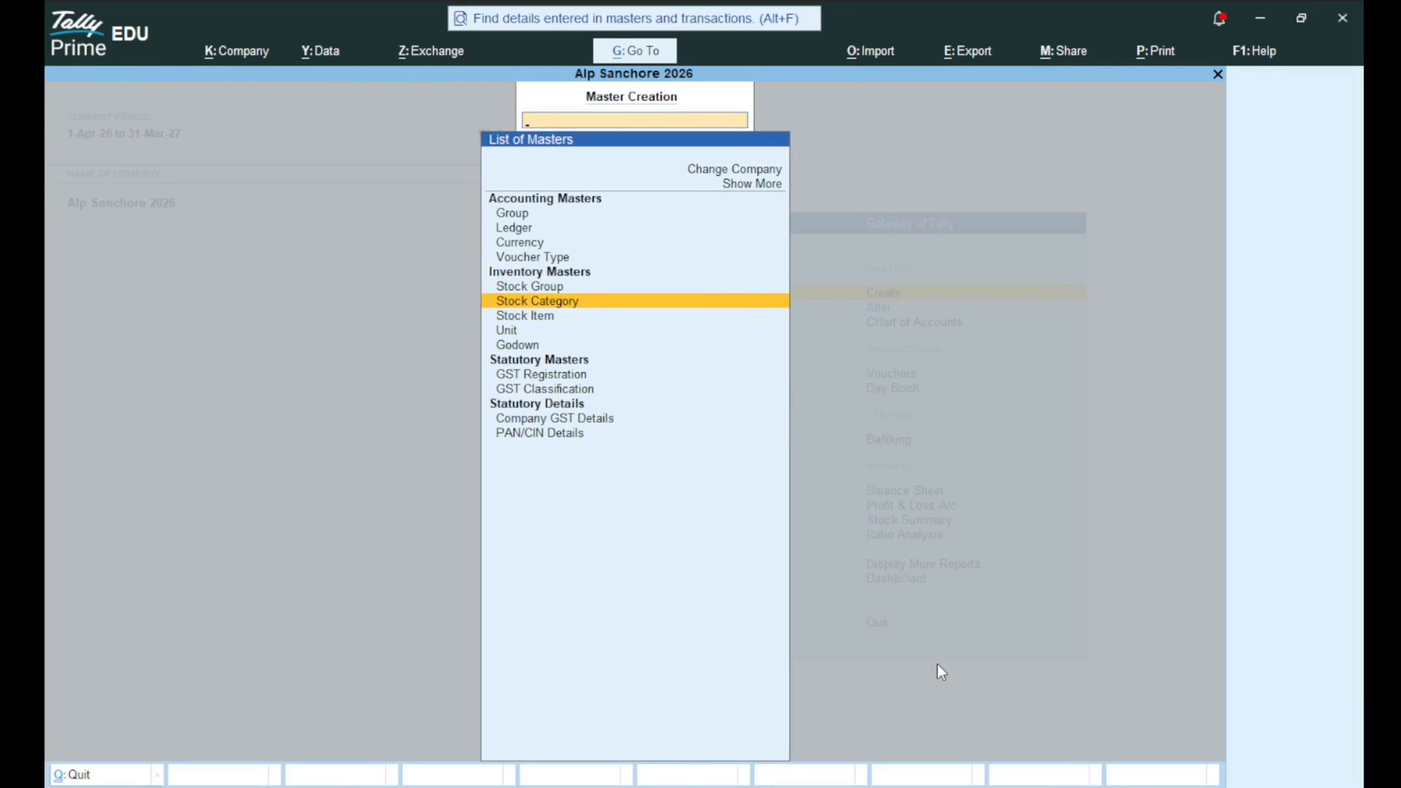
{"action": "key", "text": "Up"}
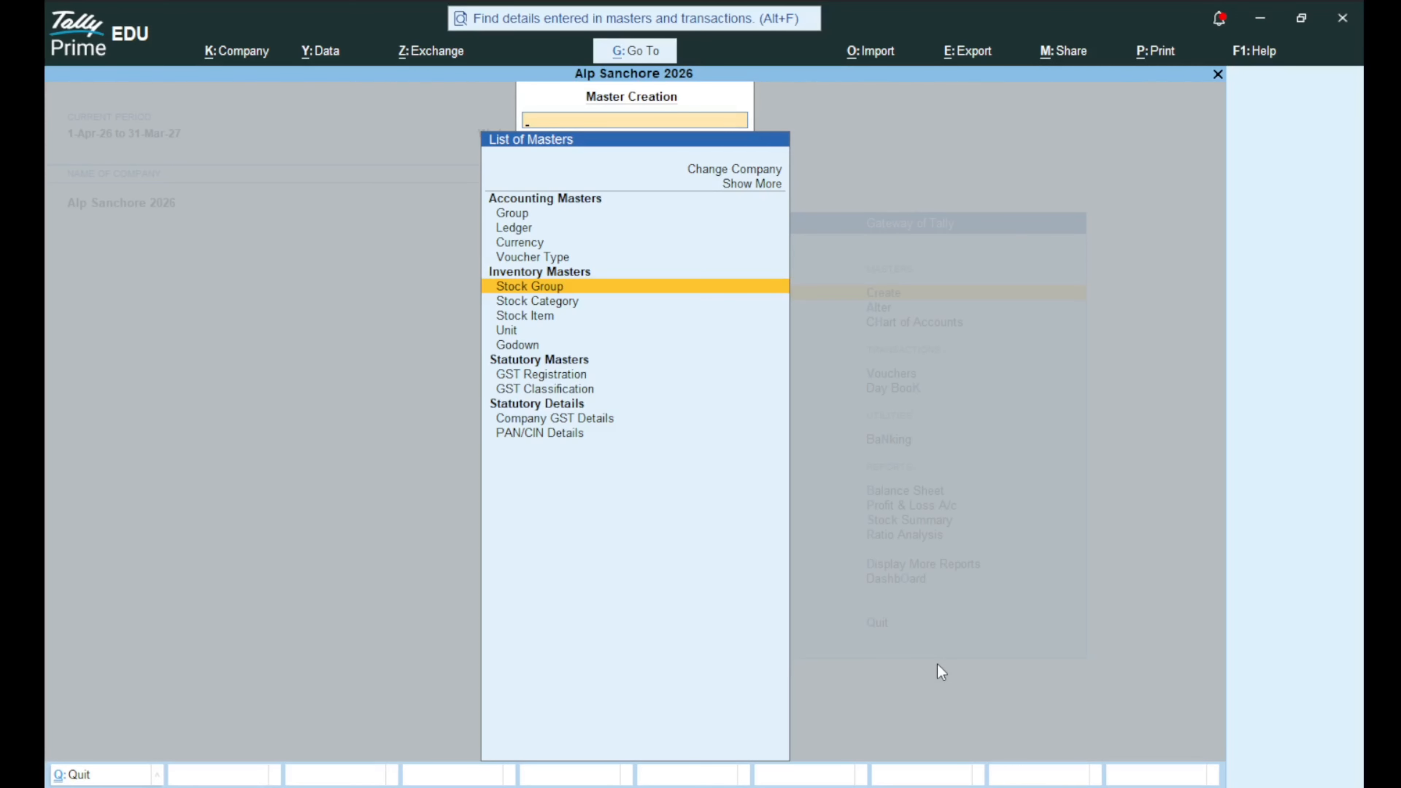
{"action": "key", "text": "Return"}
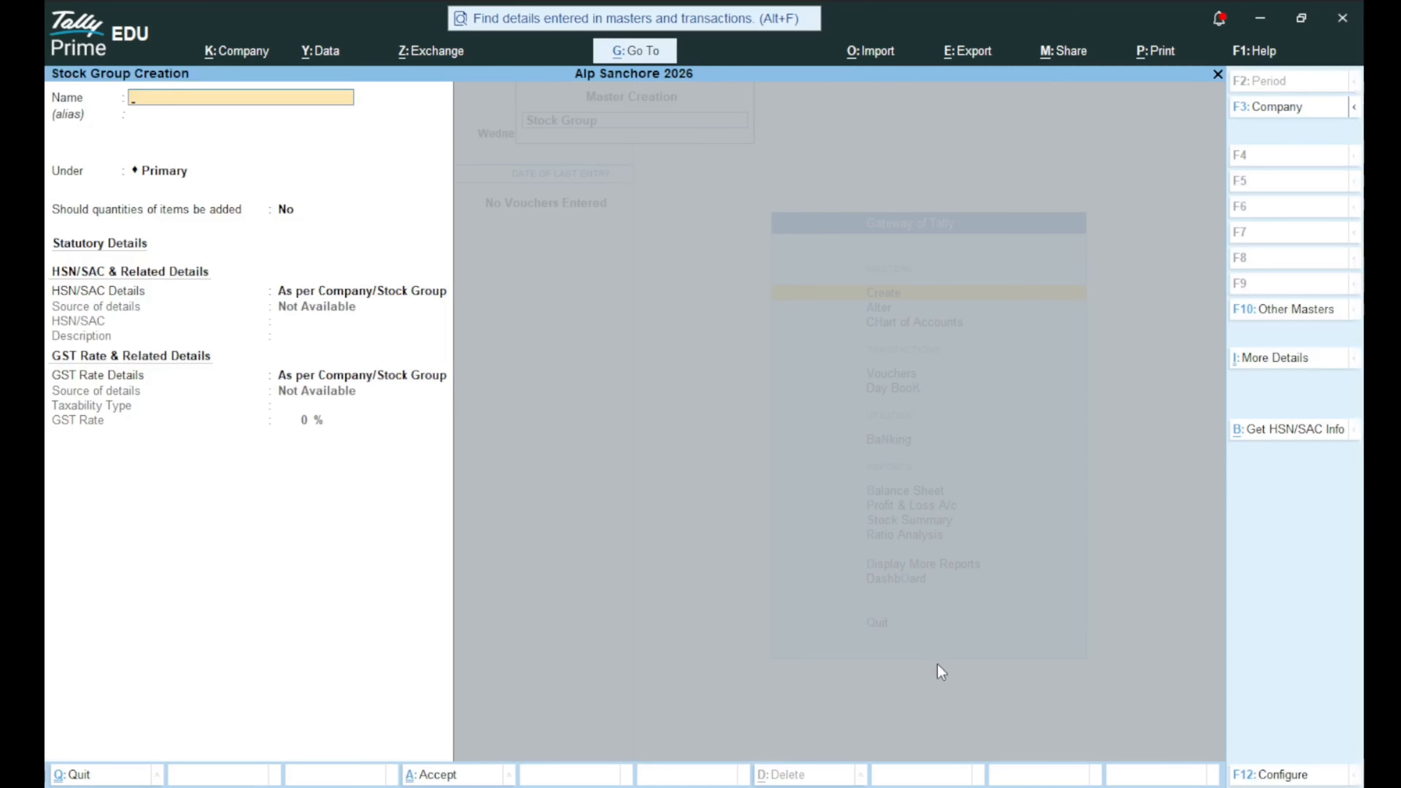
Name the stock group COMPUTER under Primary, with HSN/SAC 2312154.
{"action": "type", "text": "COMPUTER"}
{"action": "key", "text": "Return"}
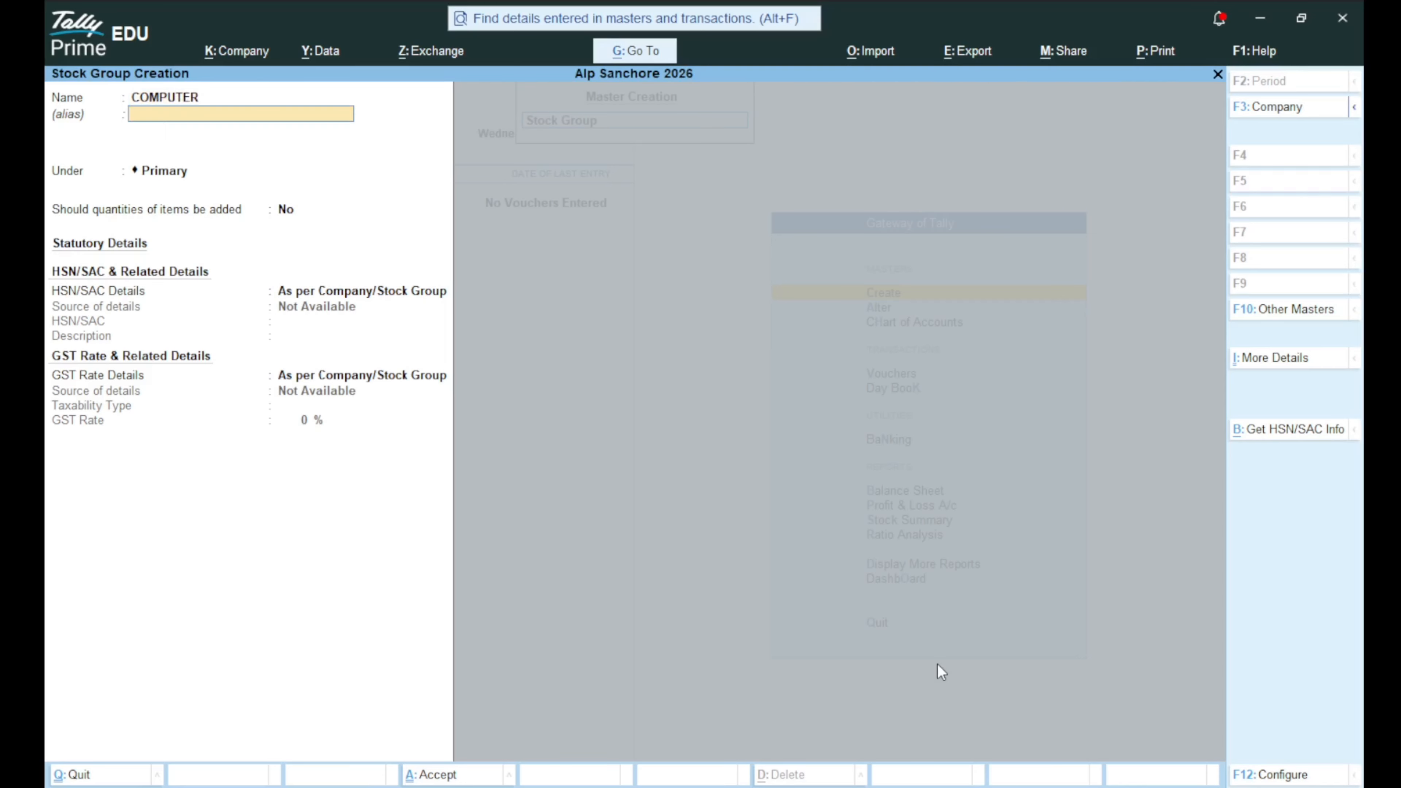
{"action": "key", "text": "Return"}
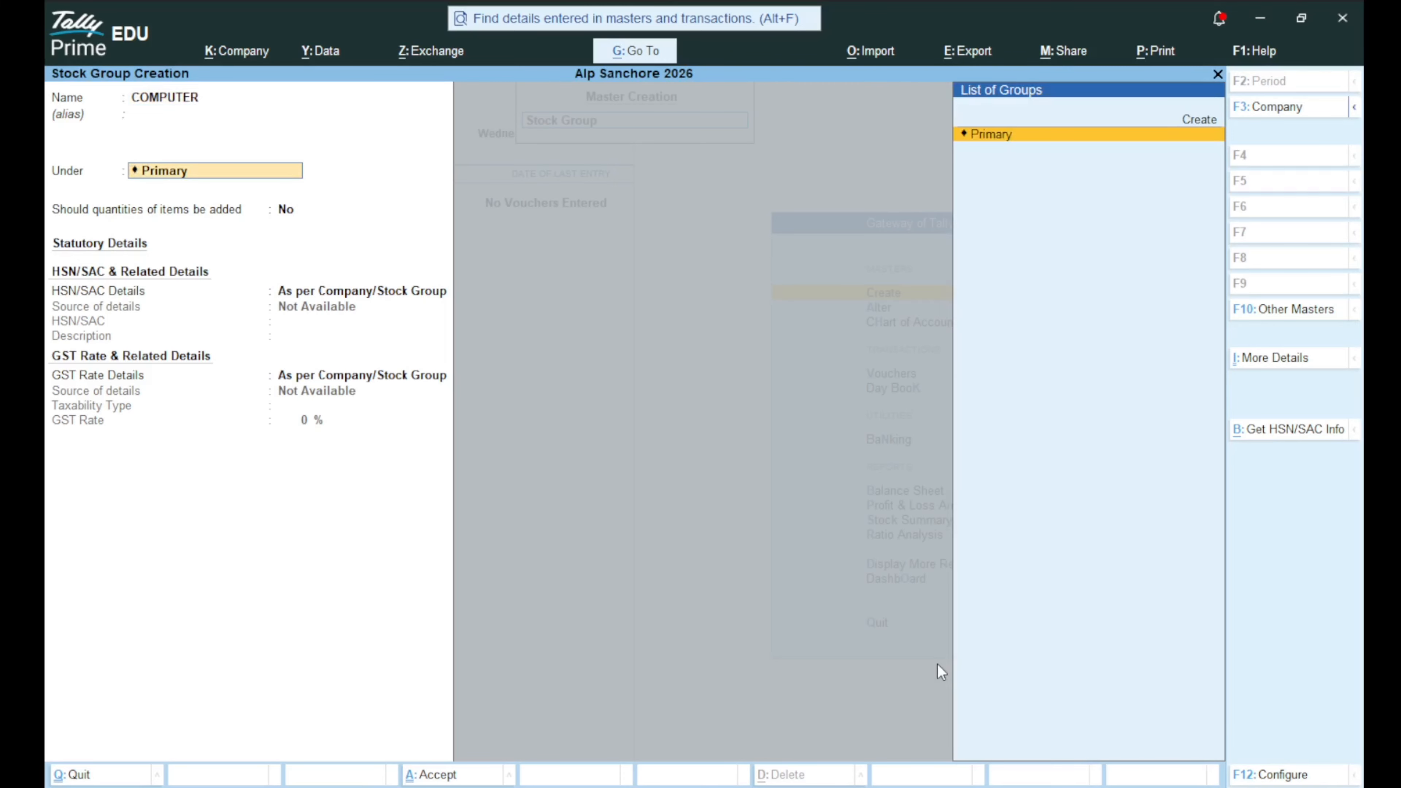
{"action": "key", "text": "Return"}
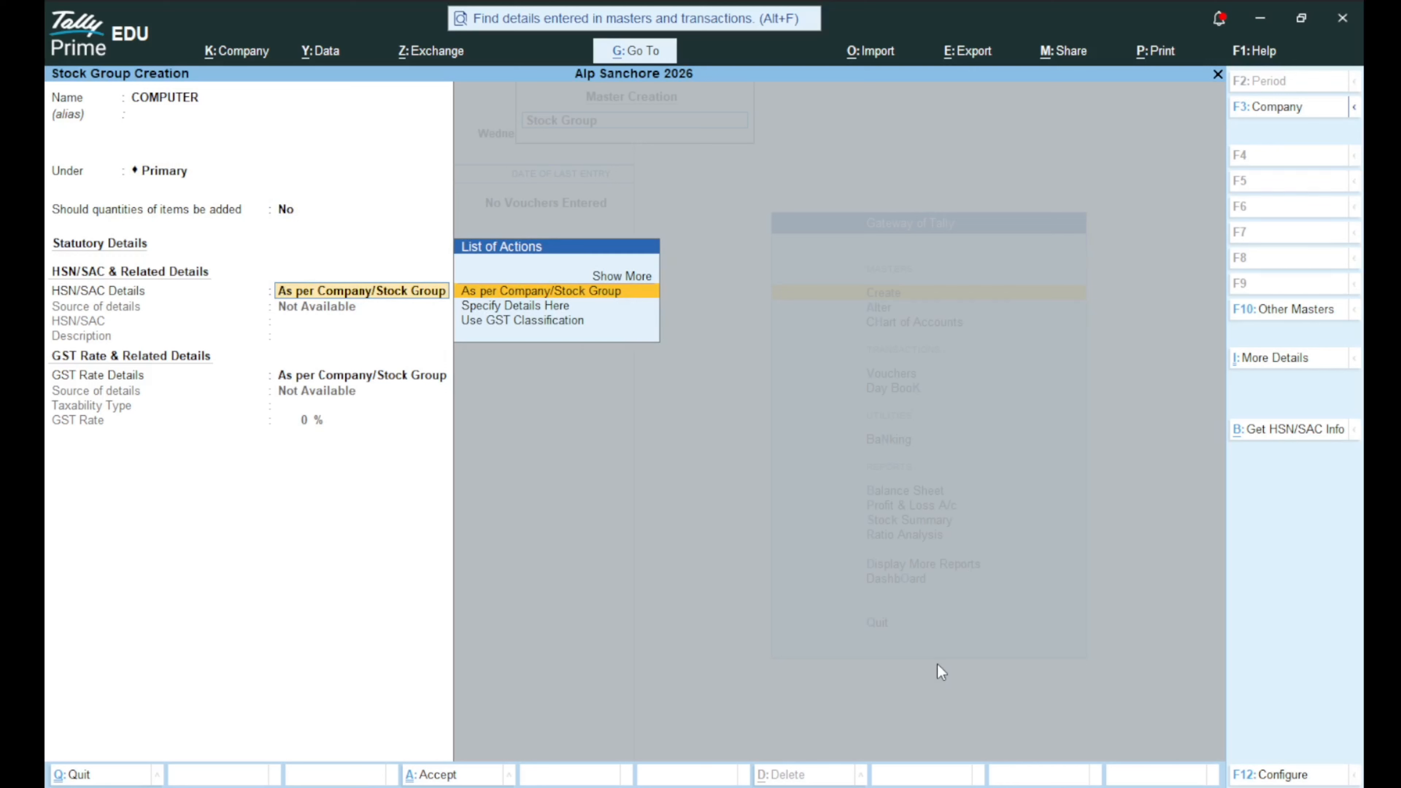
{"action": "key", "text": "Down"}
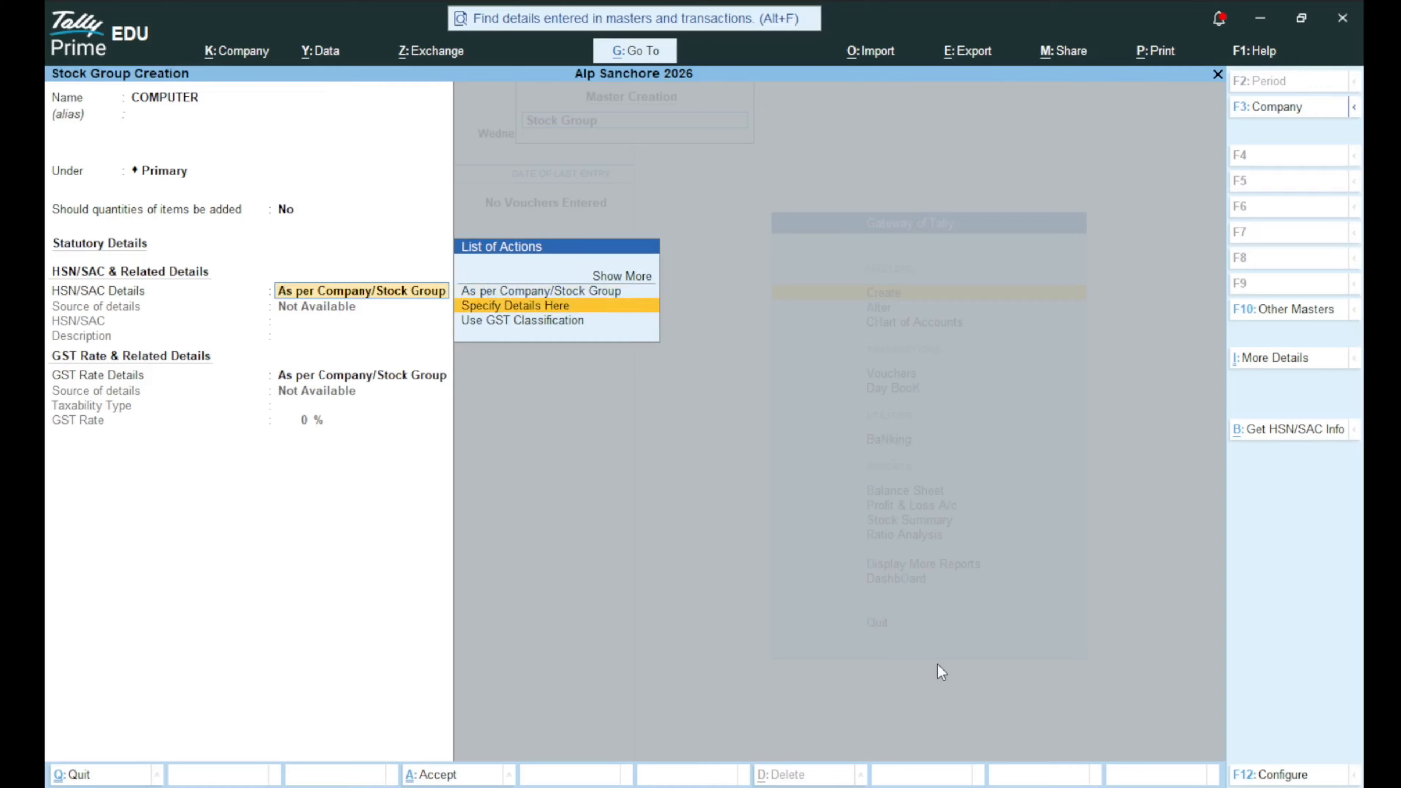
{"action": "key", "text": "Return"}
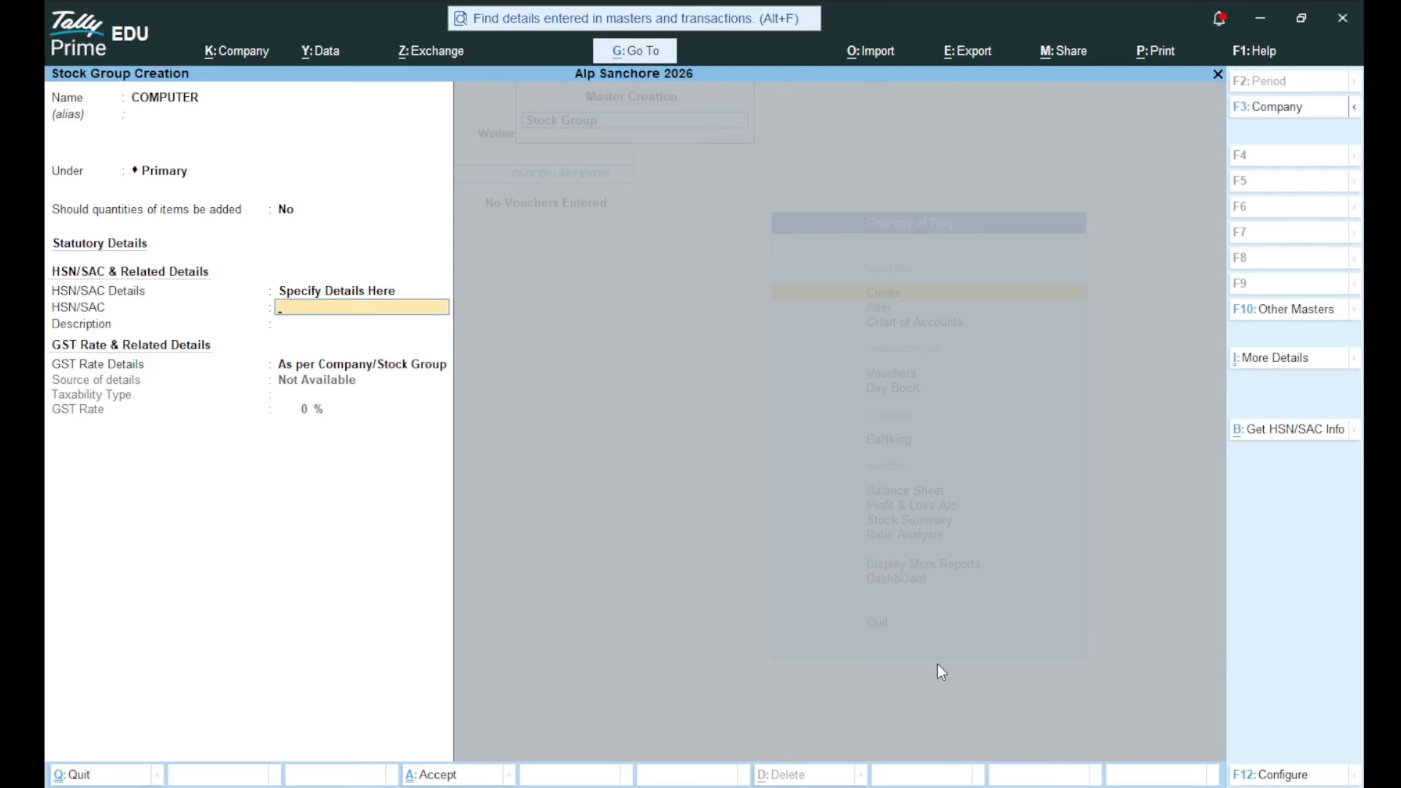
{"action": "type", "text": "2312154"}
{"action": "key", "text": "Return"}
Give the group a taxable 18% GST rate, then quit back to the list of masters.
{"action": "key", "text": "Return"}
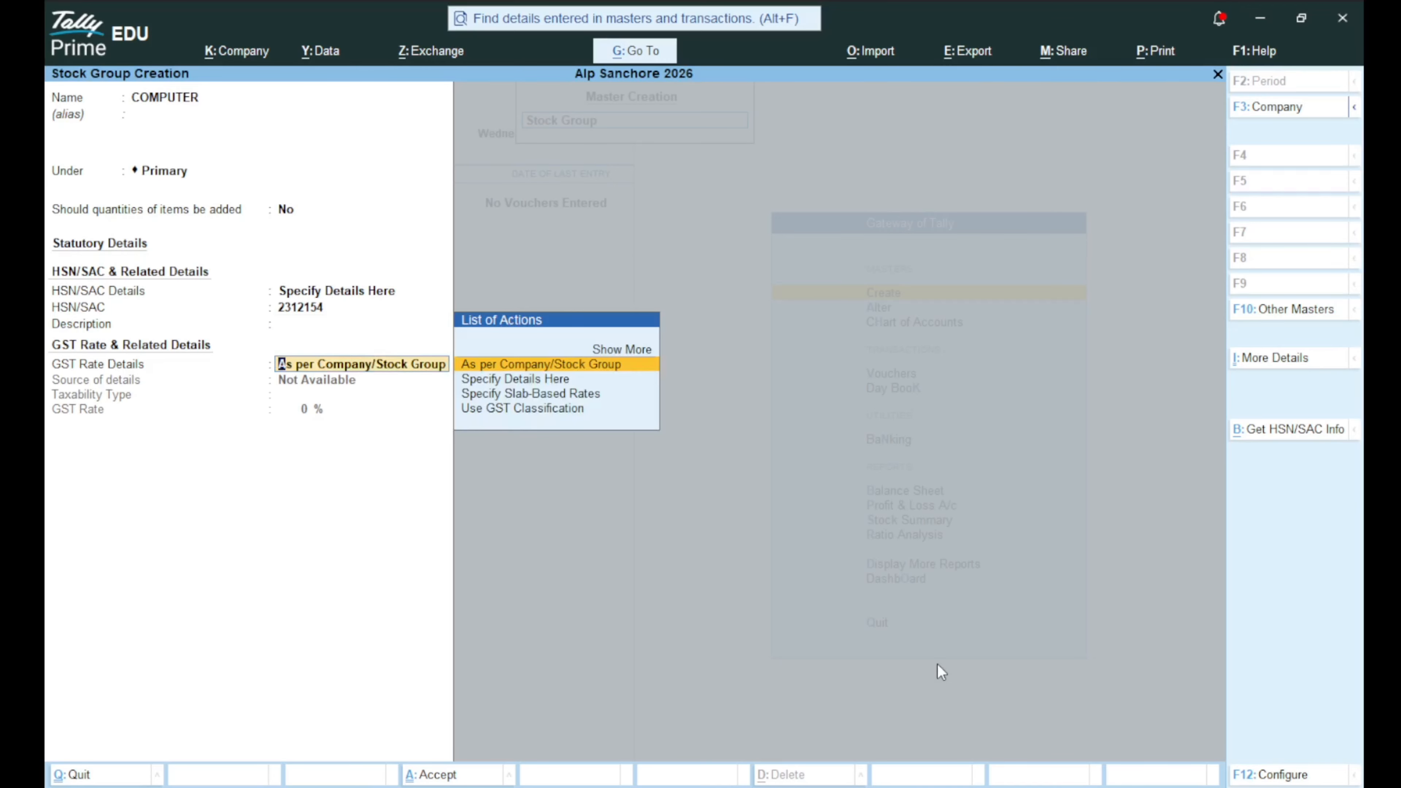
{"action": "key", "text": "Down"}
{"action": "key", "text": "Return"}
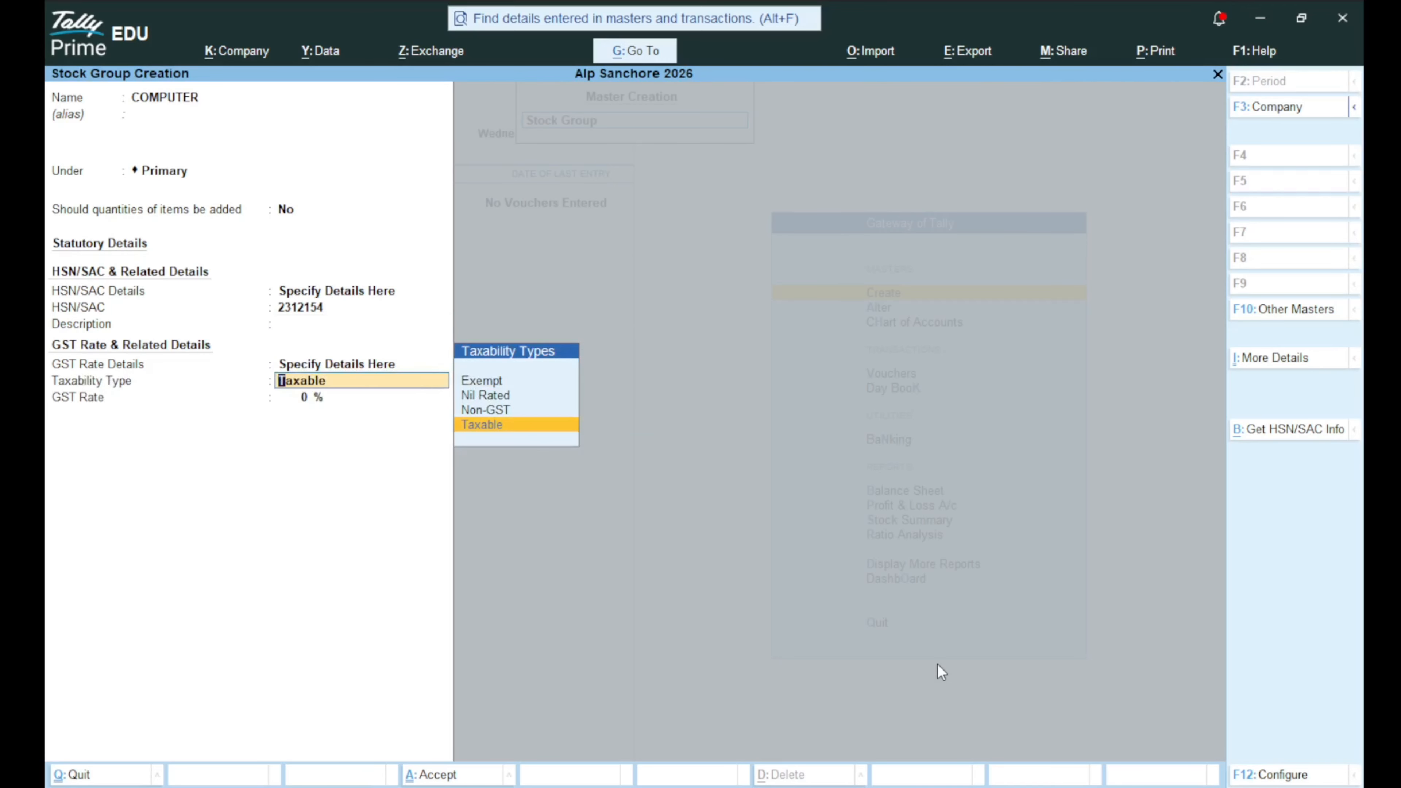
{"action": "key", "text": "Return"}
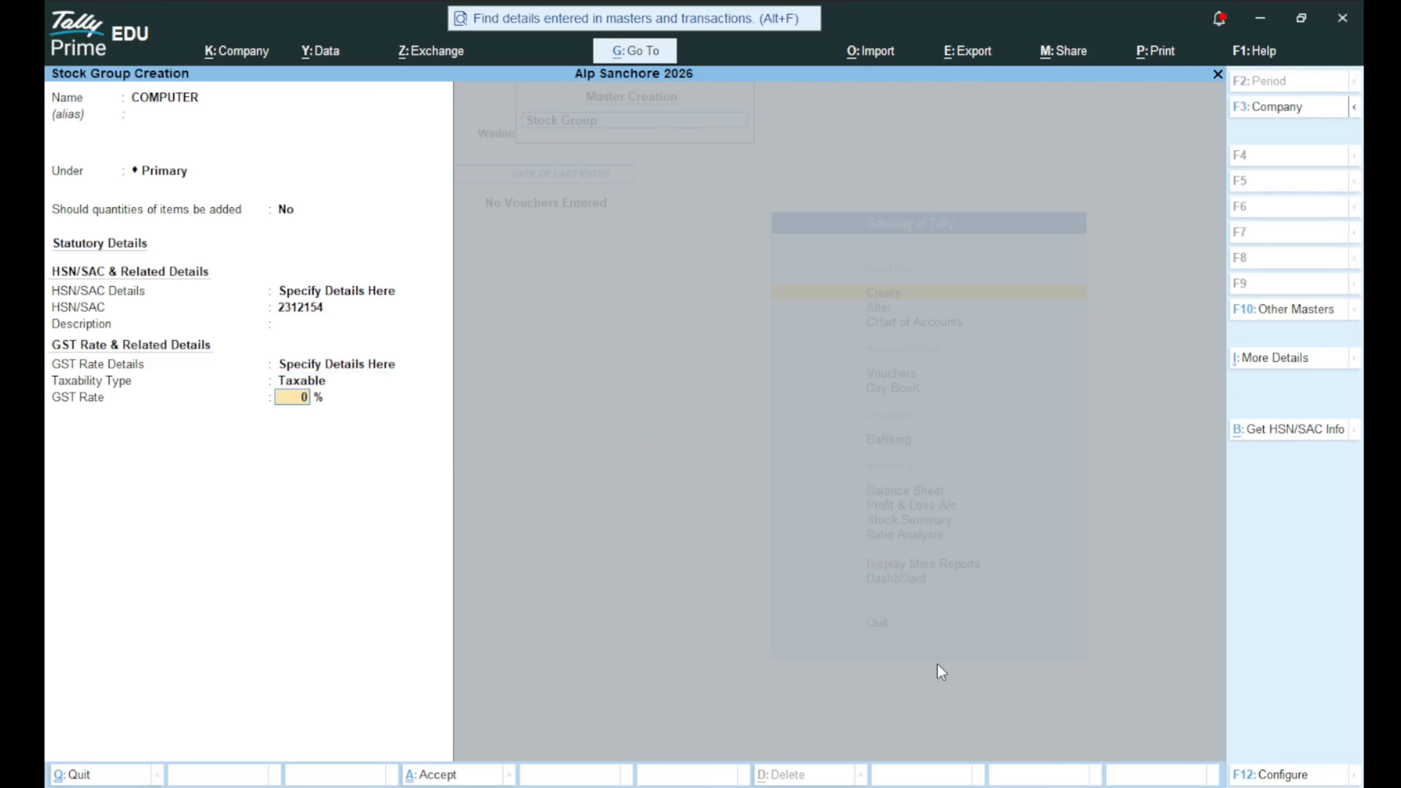
{"action": "type", "text": "18"}
{"action": "key", "text": "Return"}
{"action": "key", "text": "Return"}
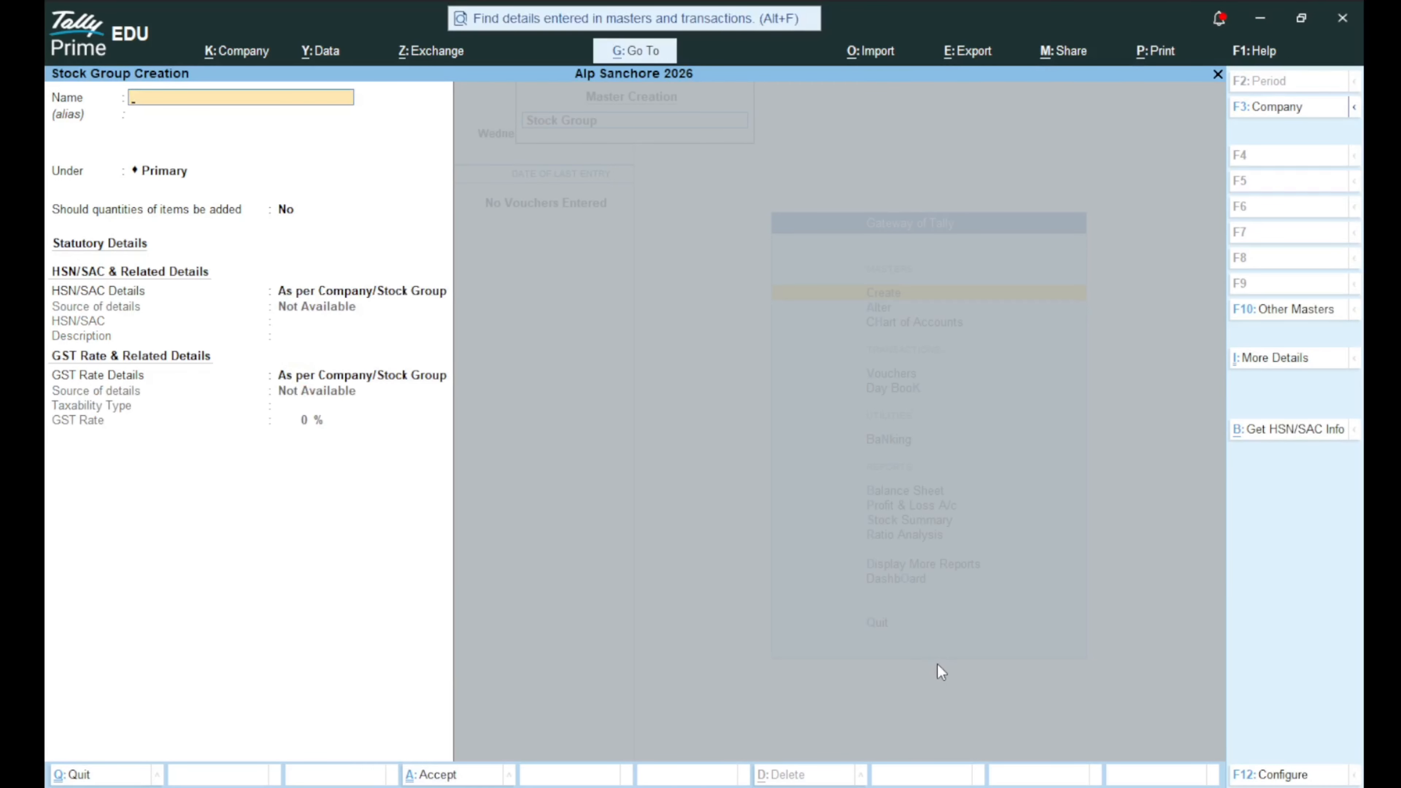
{"action": "key", "text": "Escape"}
{"action": "key", "text": "Return"}
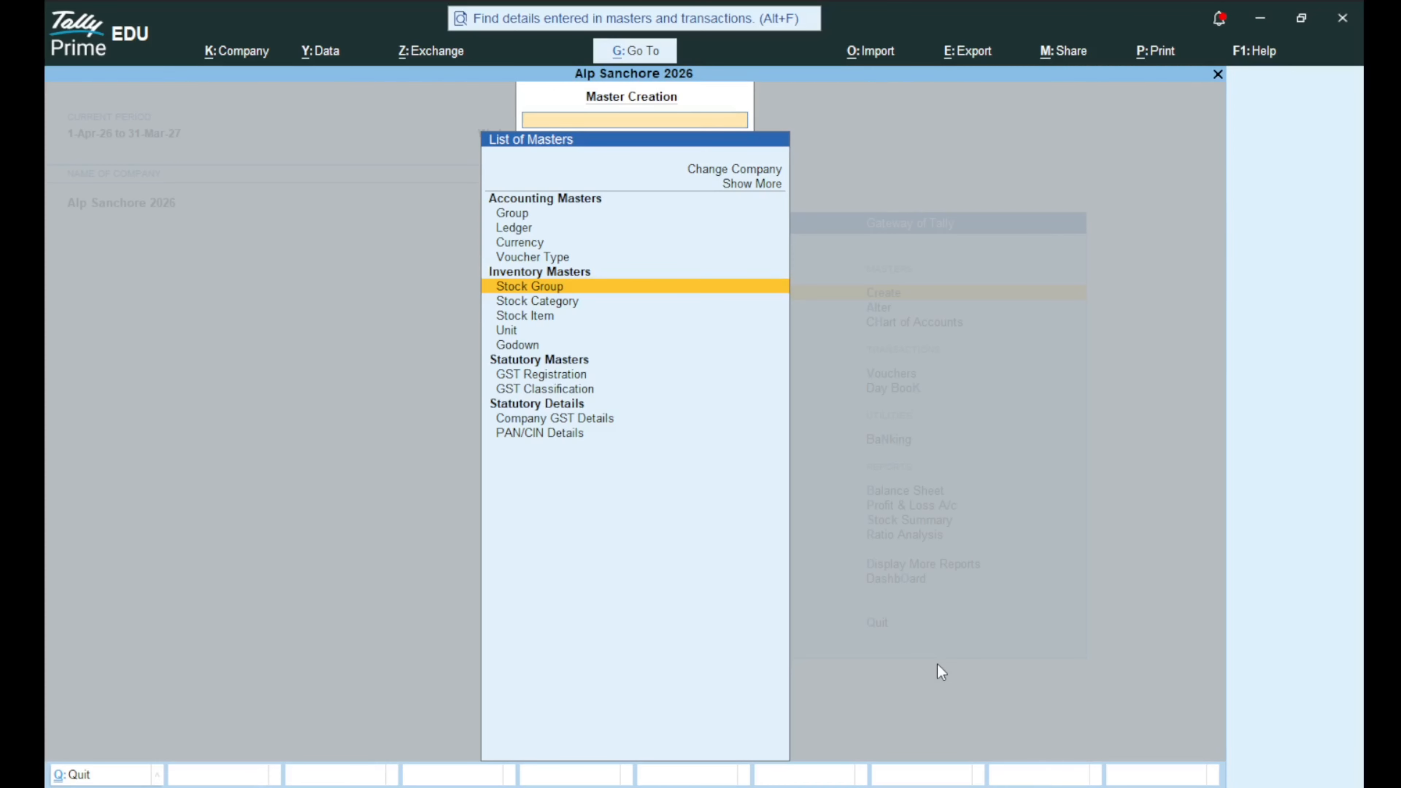
Add the stock category WINDOS with parent Primary, then leave the blank category form.
{"action": "key", "text": "Down"}
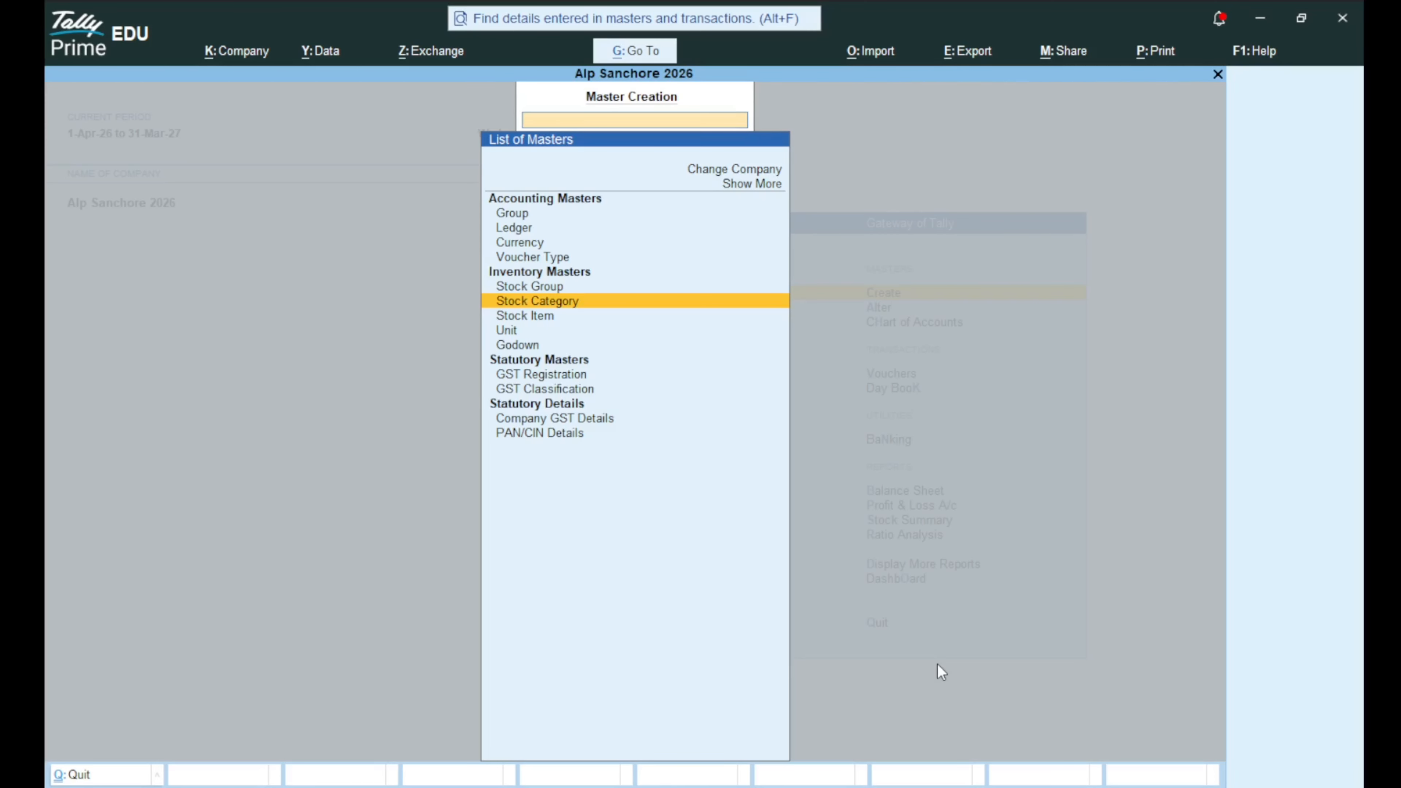
{"action": "key", "text": "Return"}
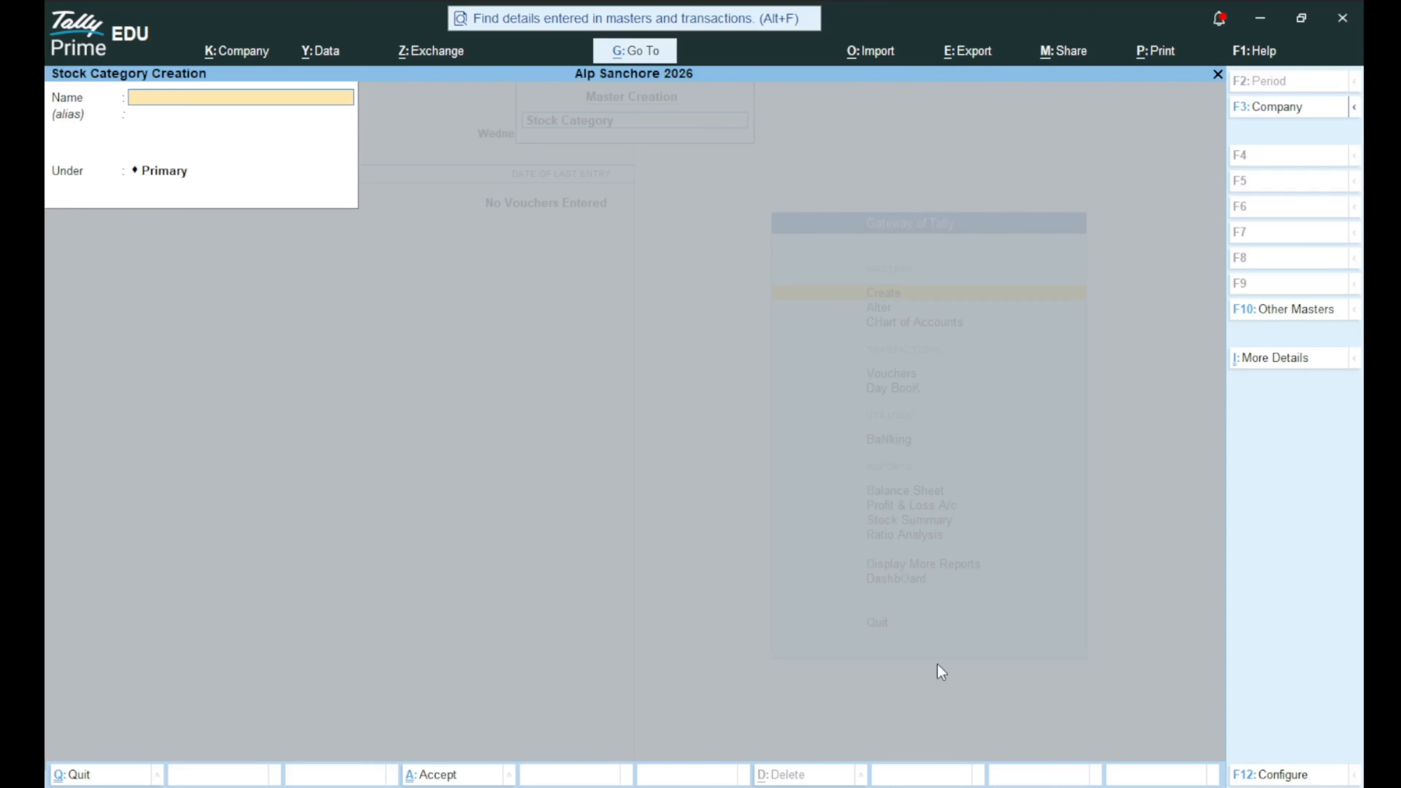
{"action": "type", "text": "WINDOS"}
{"action": "key", "text": "Return"}
{"action": "key", "text": "Return"}
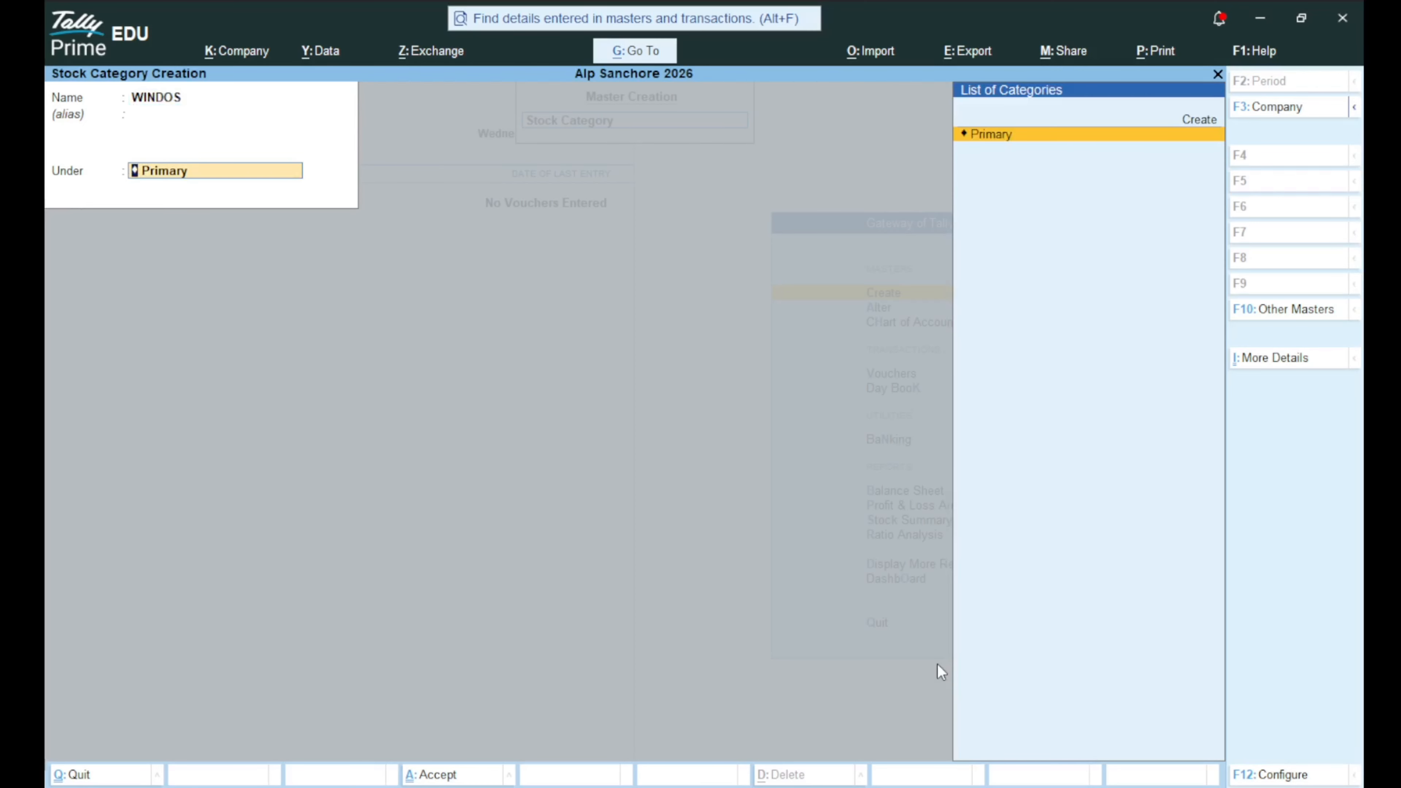
{"action": "key", "text": "Return"}
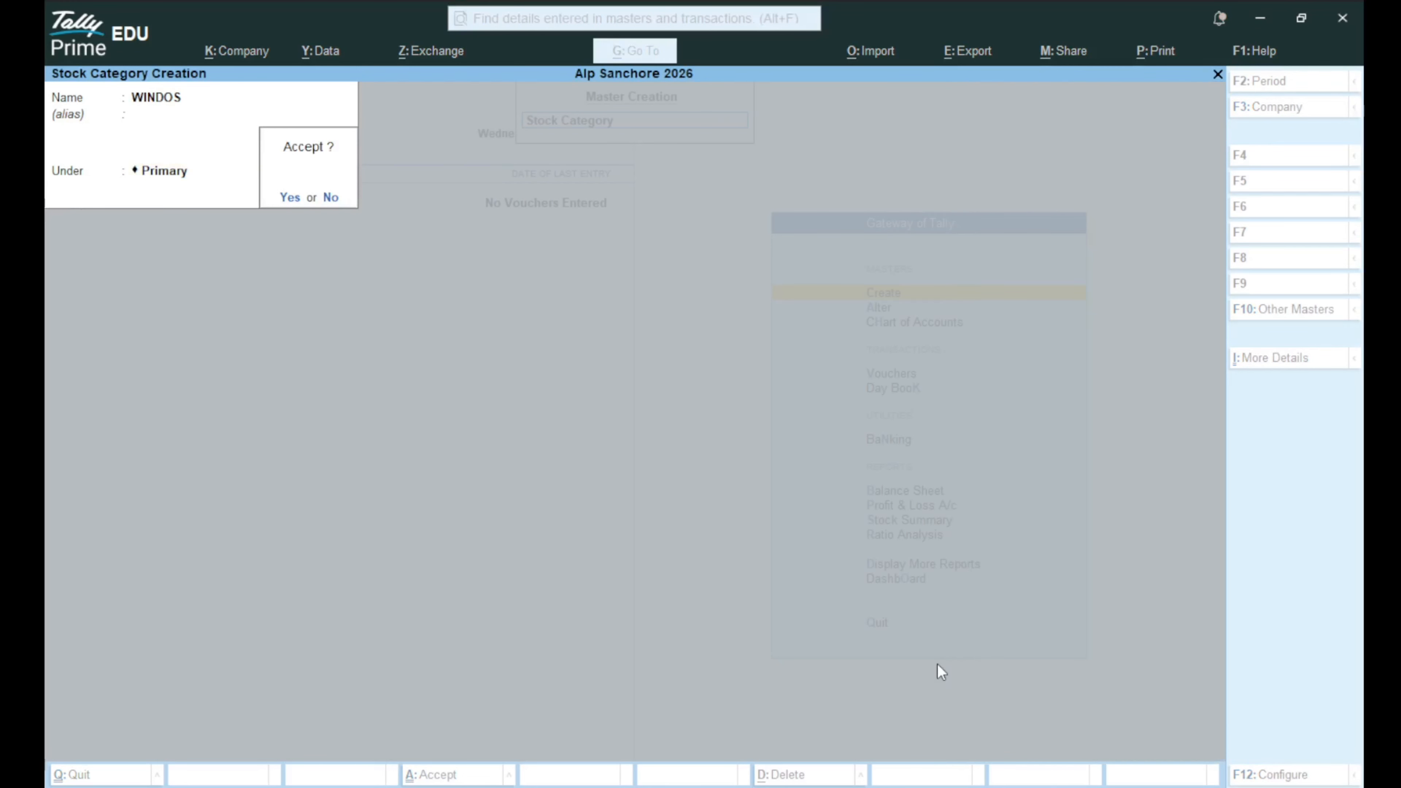
{"action": "key", "text": "Return"}
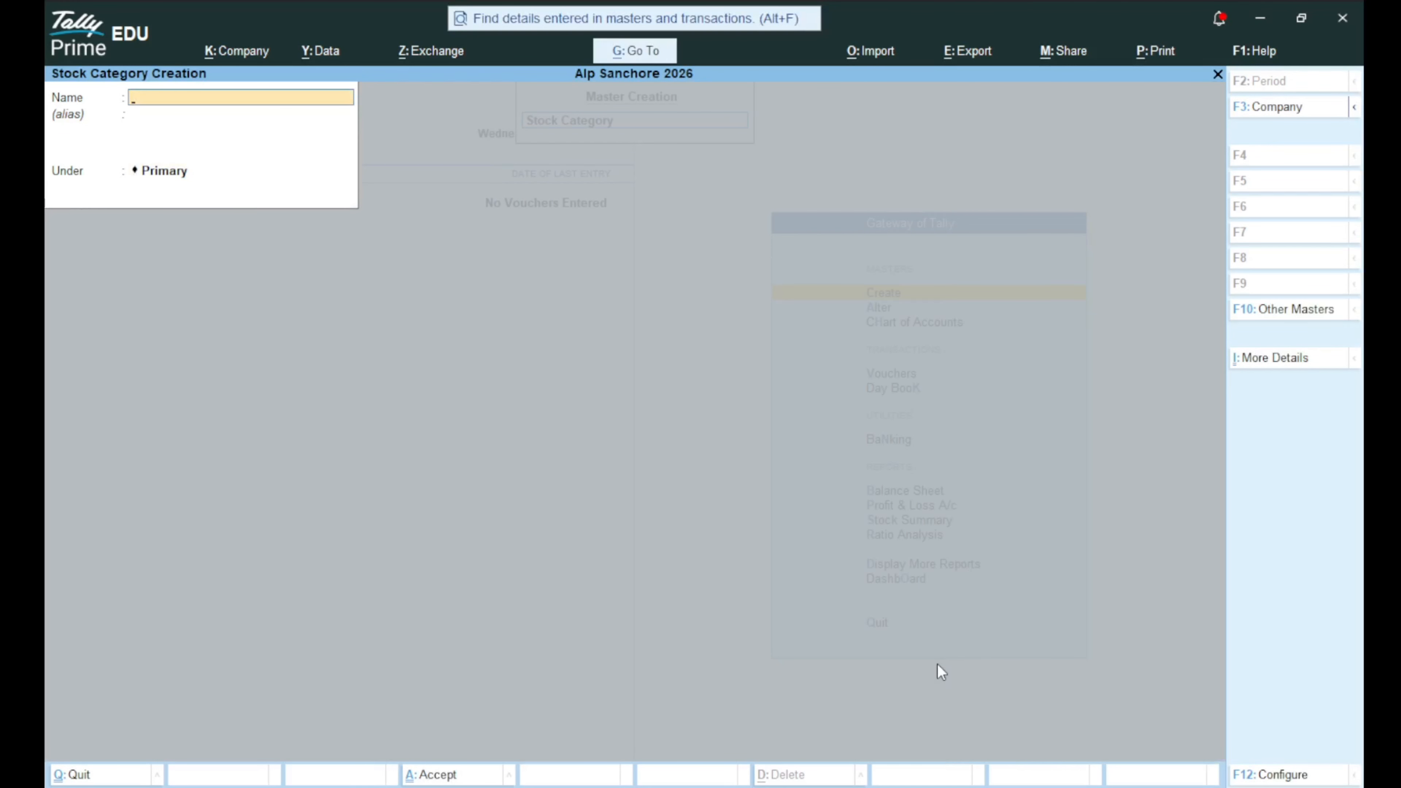
{"action": "key", "text": "Escape"}
{"action": "key", "text": "Down"}
{"action": "key", "text": "Down"}
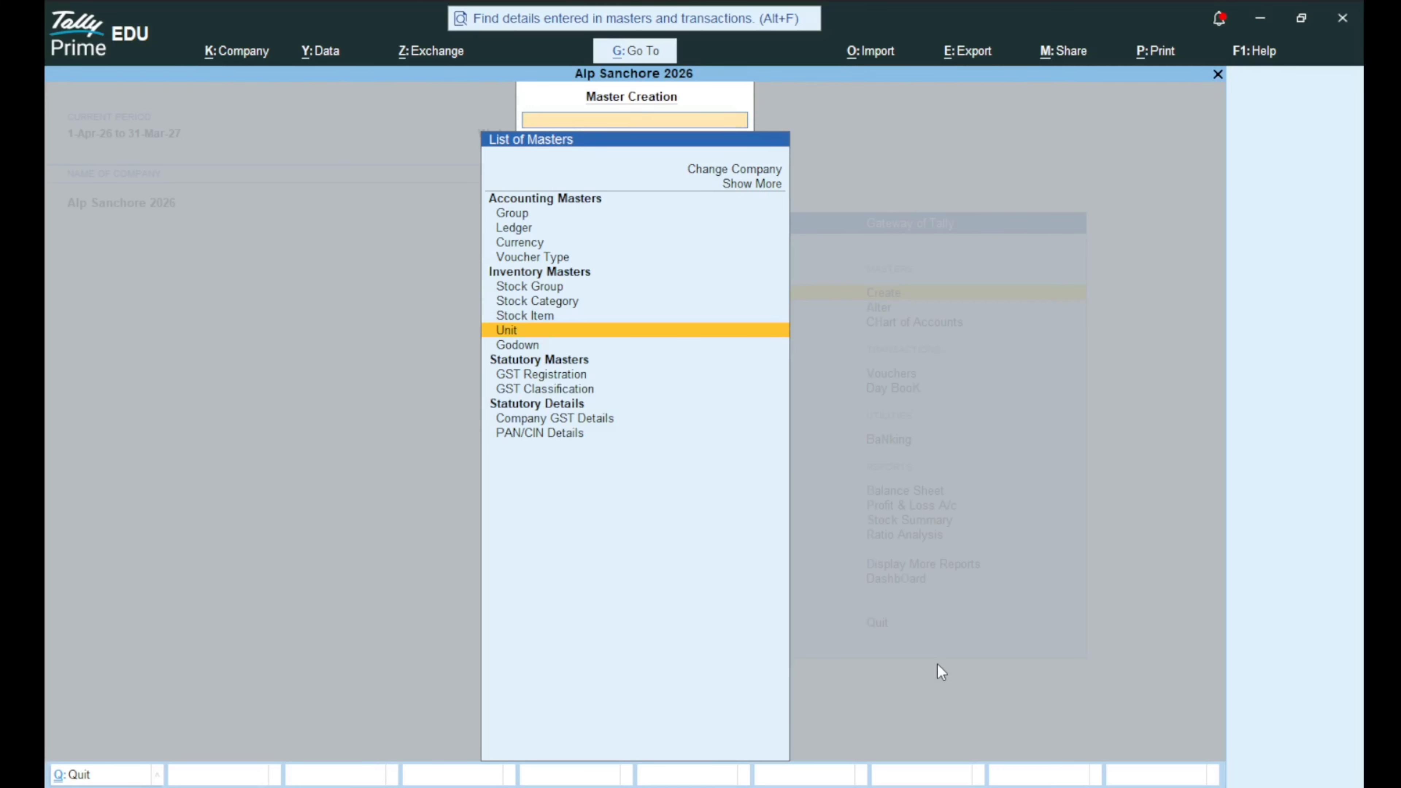
Create the unit Nos with UQC NOS-NUMBERS and 0 decimal places, then quit the blank form.
{"action": "key", "text": "Return"}
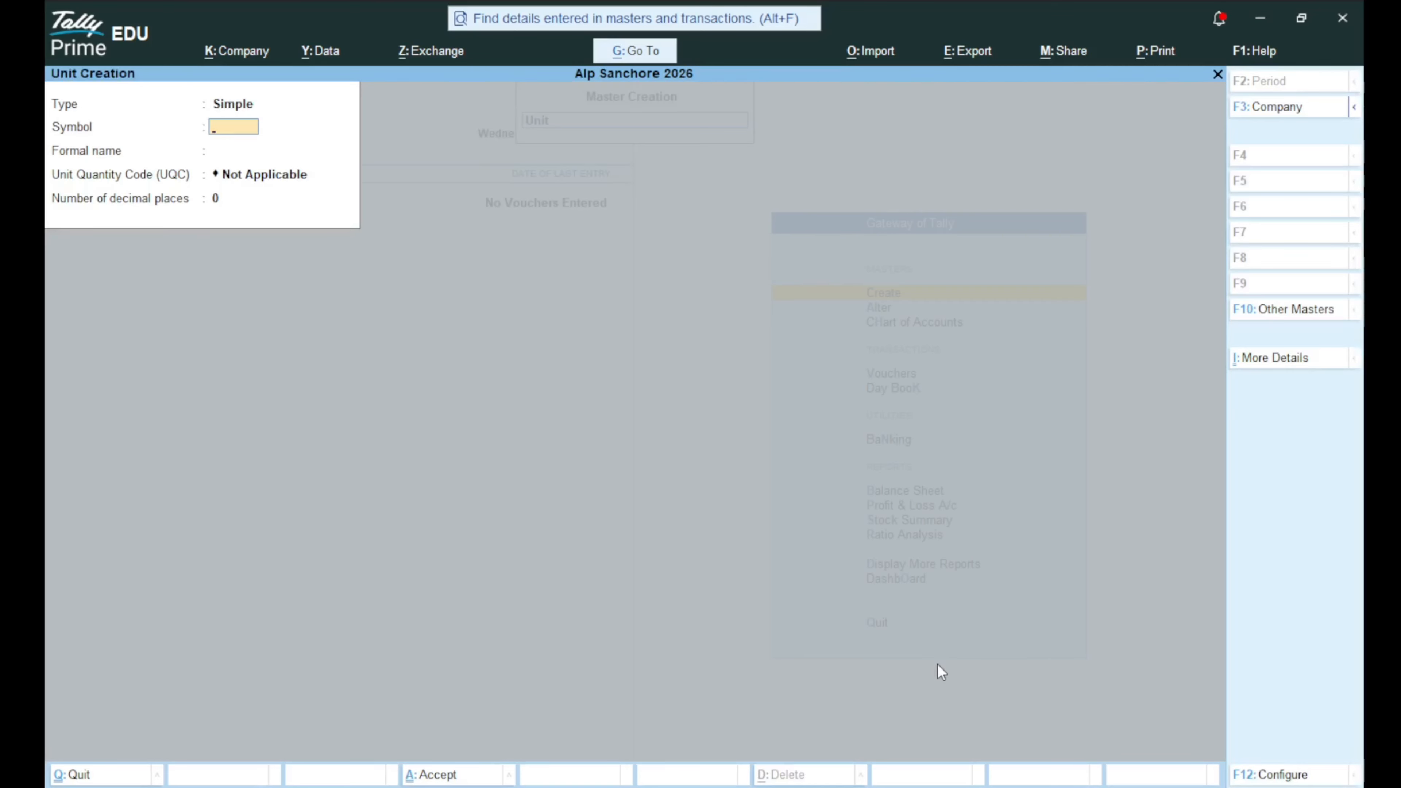
{"action": "type", "text": "Nos"}
{"action": "key", "text": "Return"}
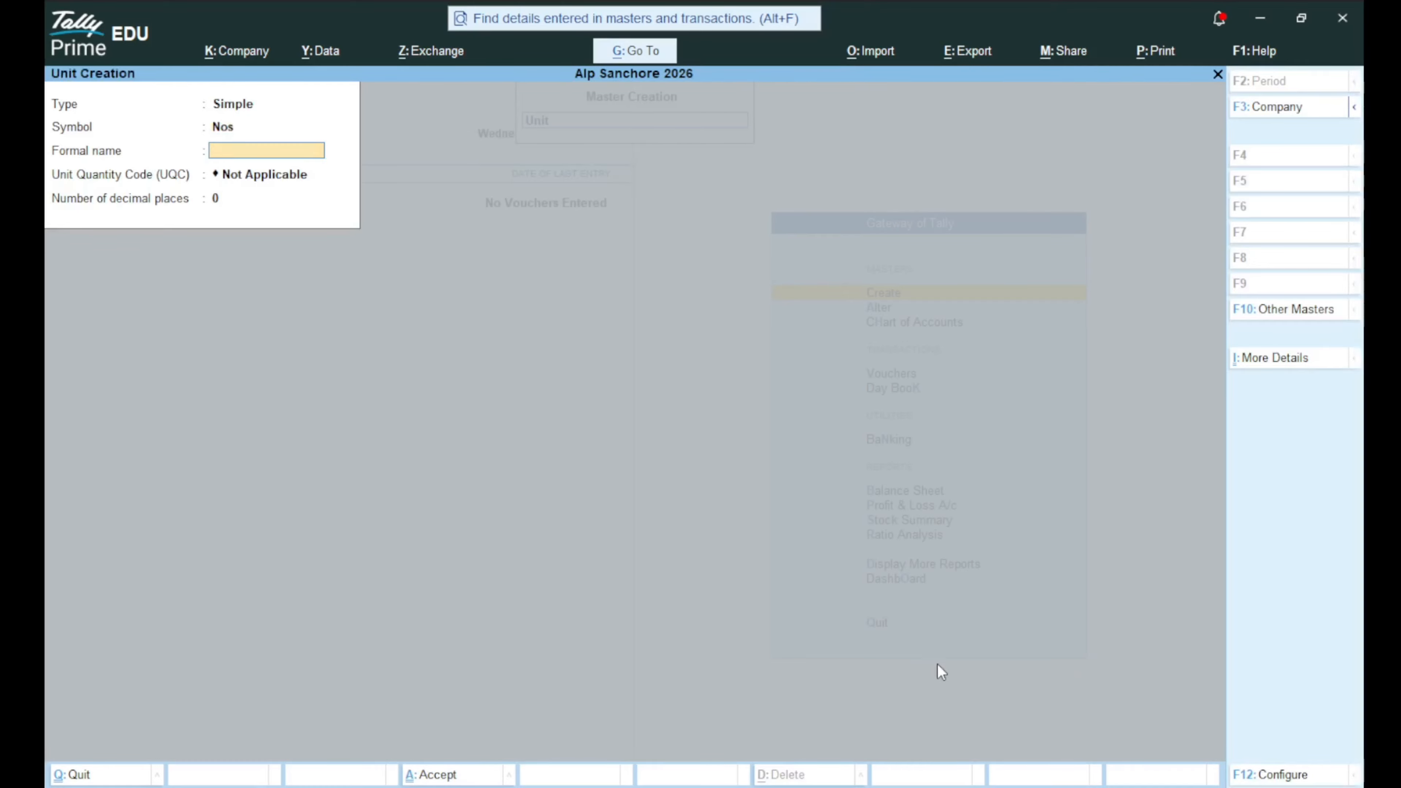
{"action": "key", "text": "Return"}
{"action": "type", "text": "nu"}
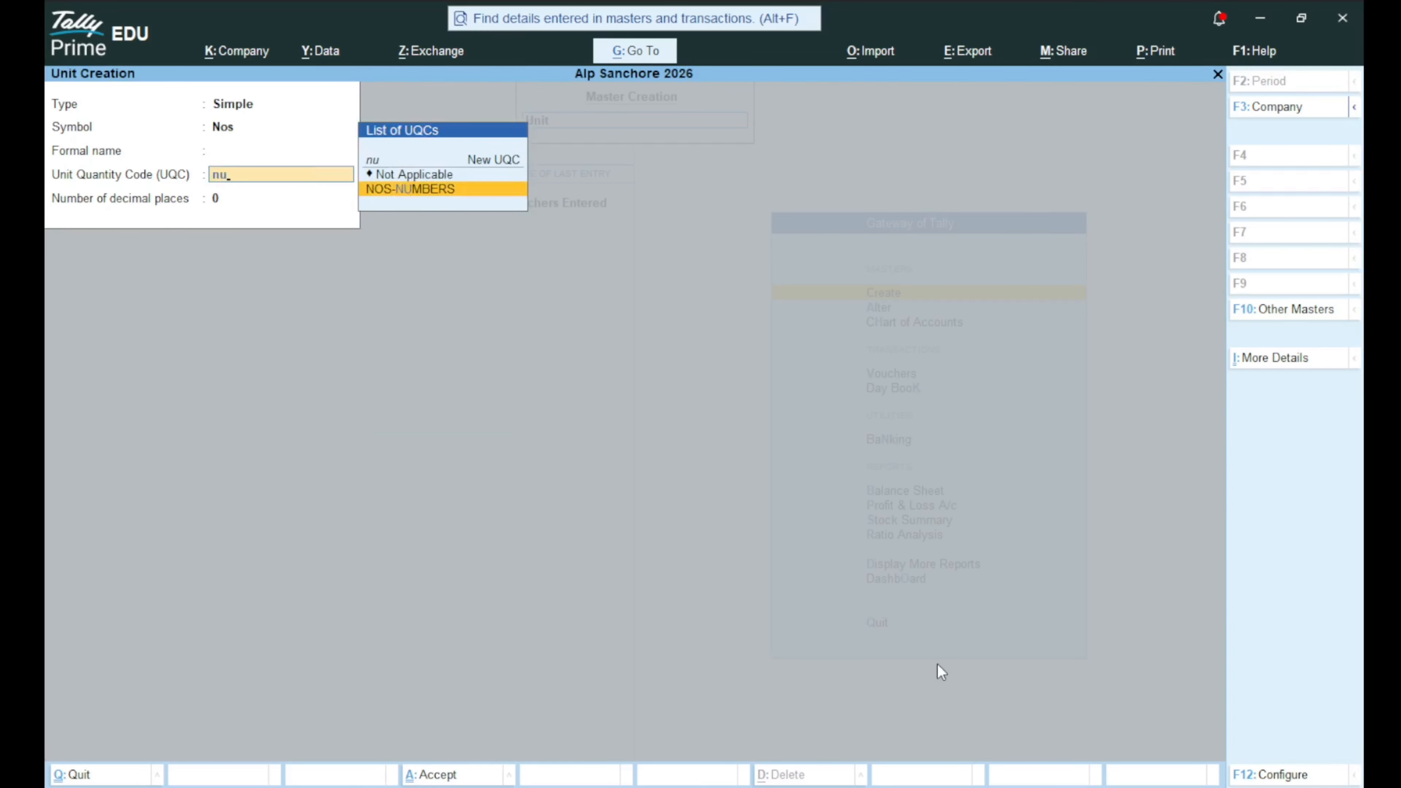
{"action": "key", "text": "Return"}
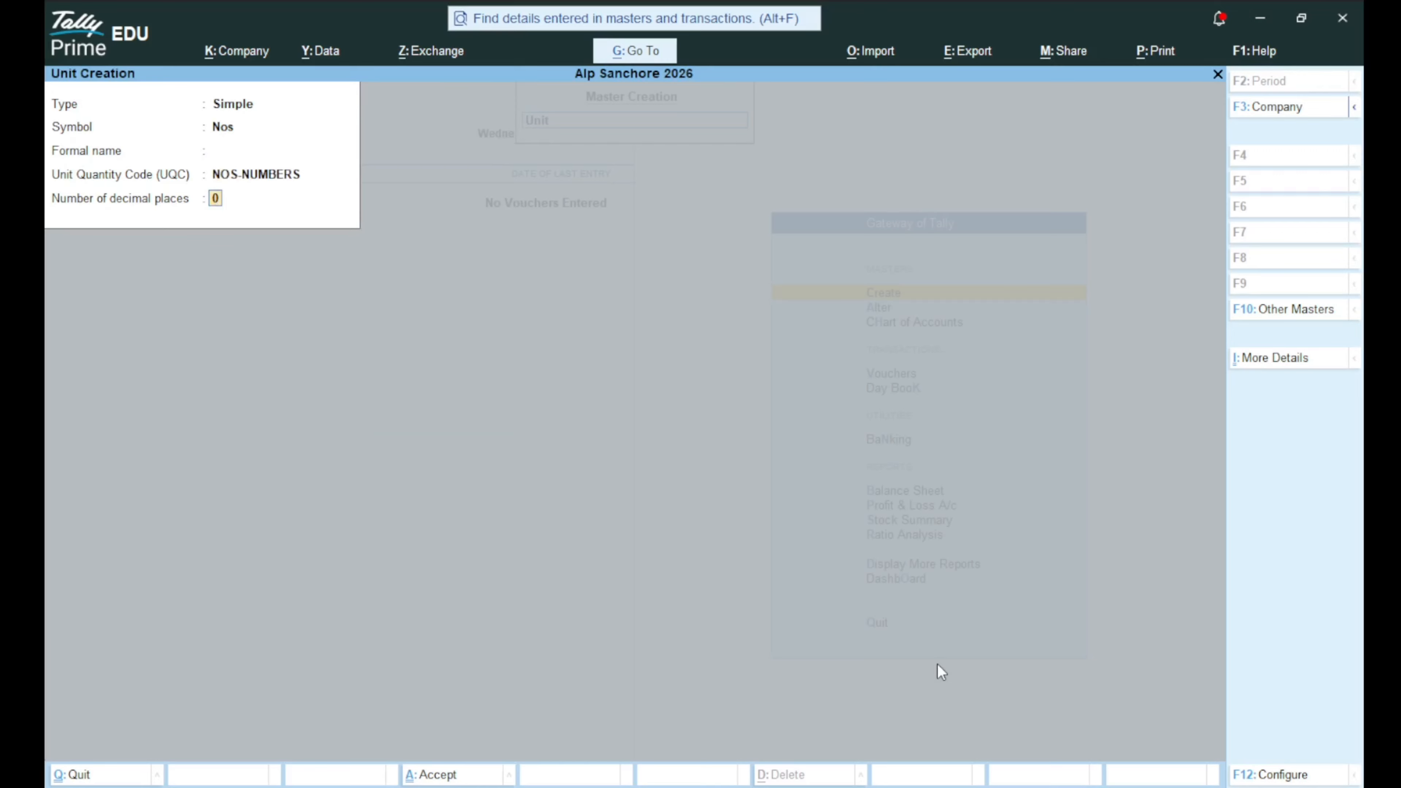
{"action": "key", "text": "Return"}
{"action": "key", "text": "Return"}
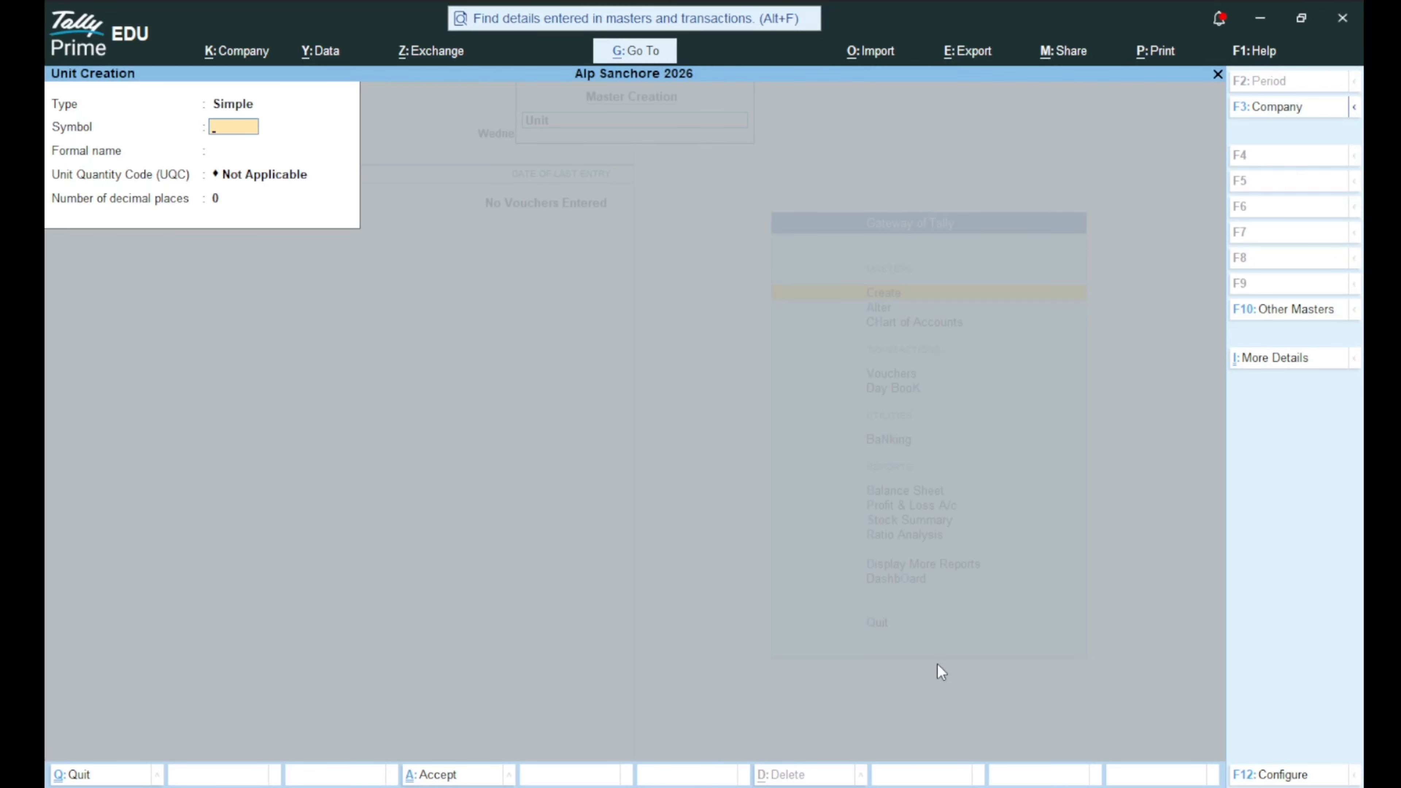
{"action": "key", "text": "Escape"}
{"action": "key", "text": "y"}
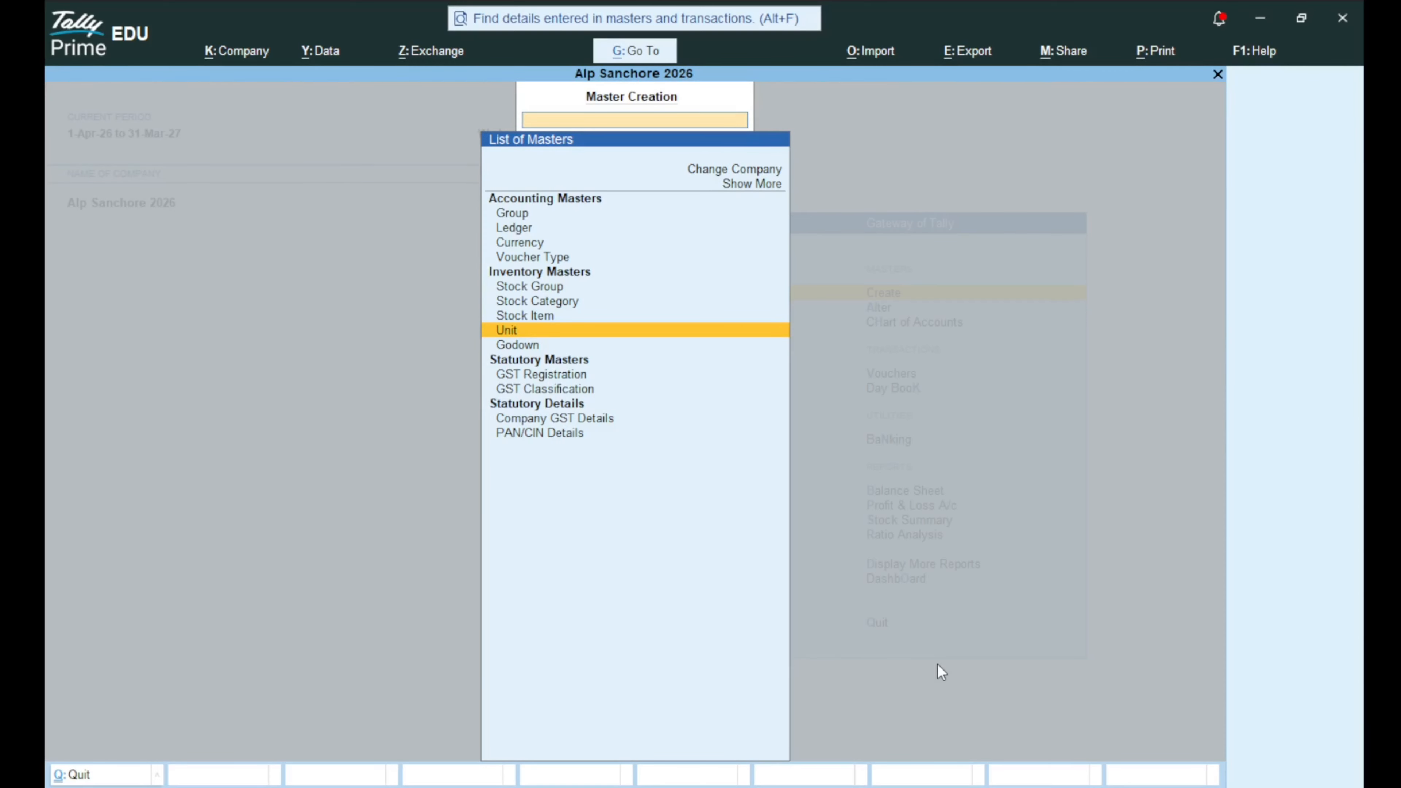
Start the stock item Key Board under the COMPUTER group, measured in Nos.
{"action": "key", "text": "Up"}
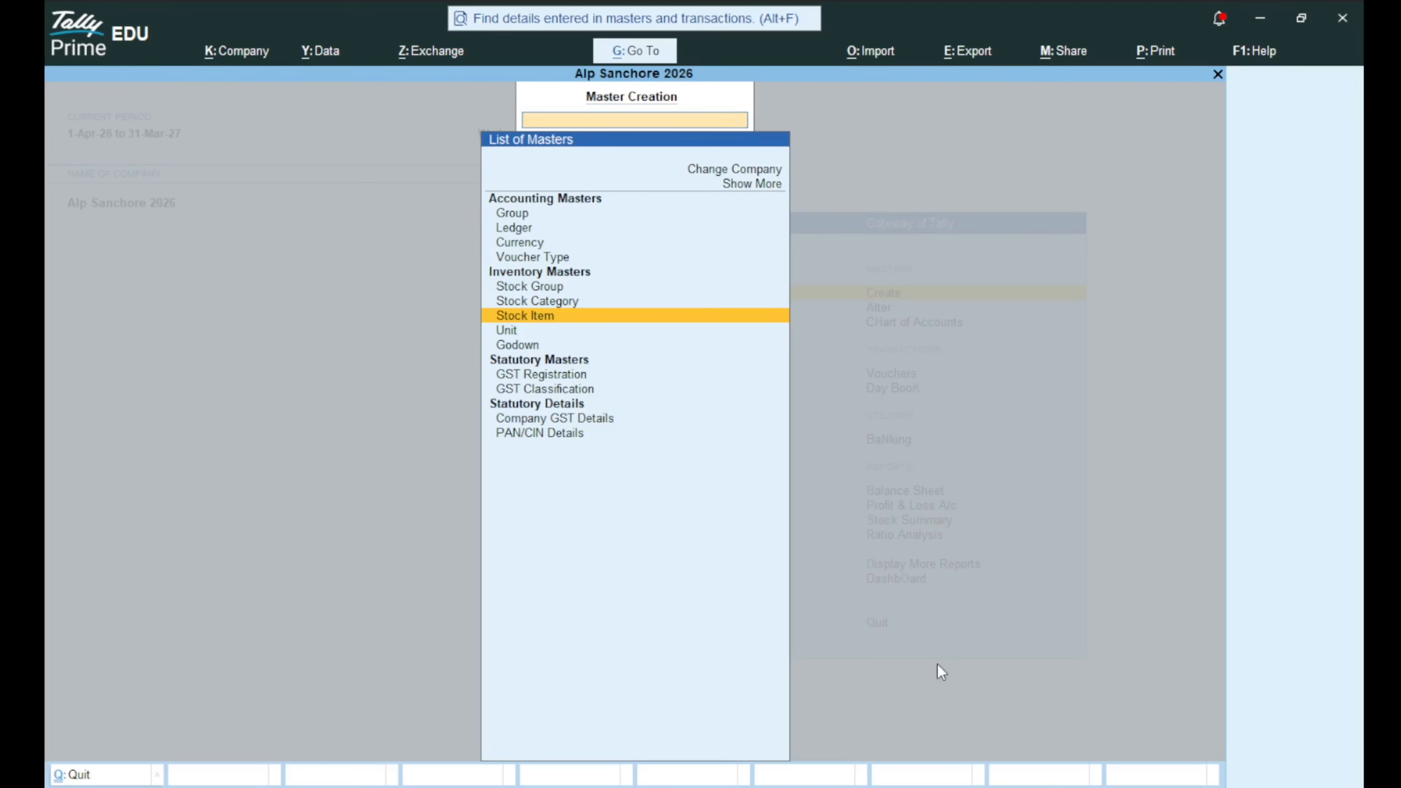
{"action": "key", "text": "Return"}
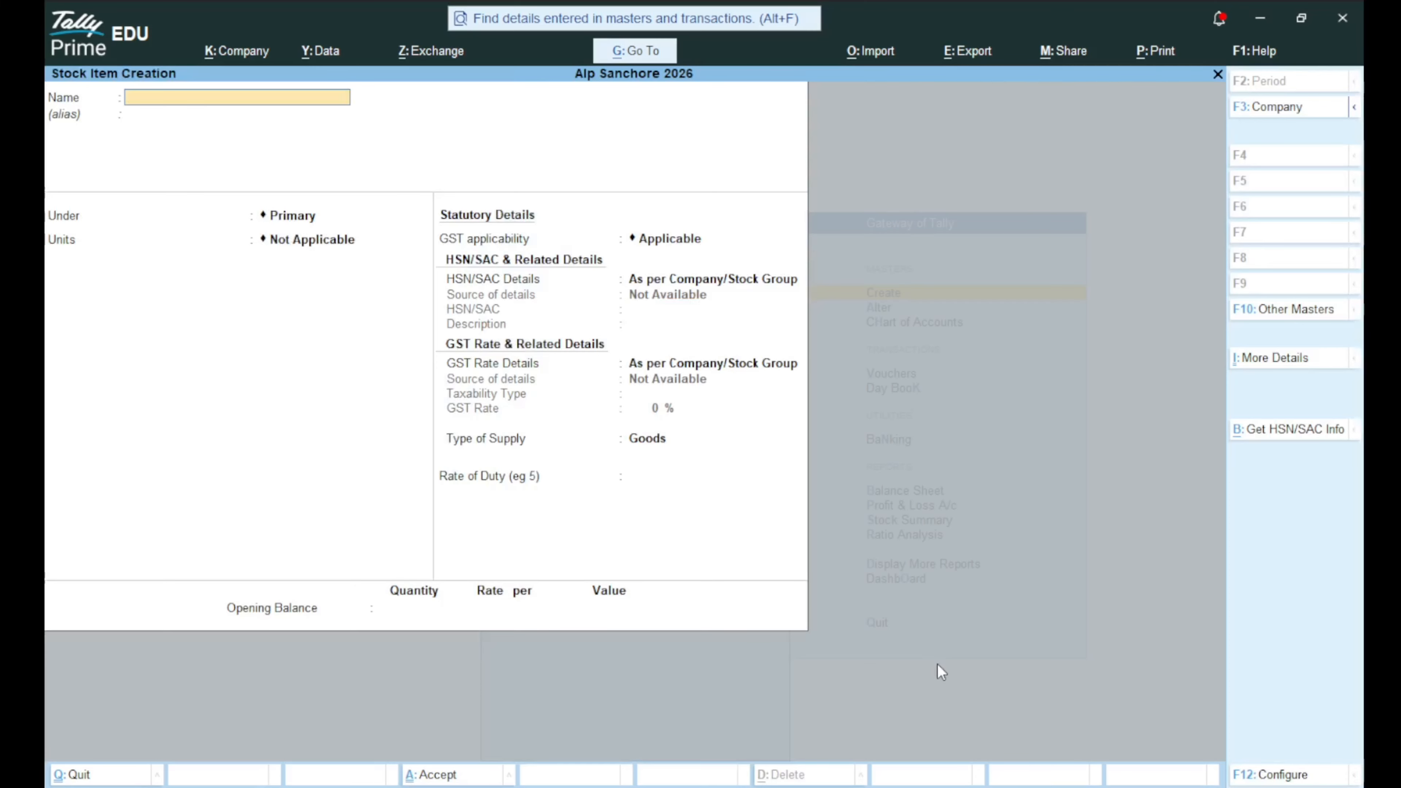
{"action": "type", "text": "Key Board"}
{"action": "key", "text": "Return"}
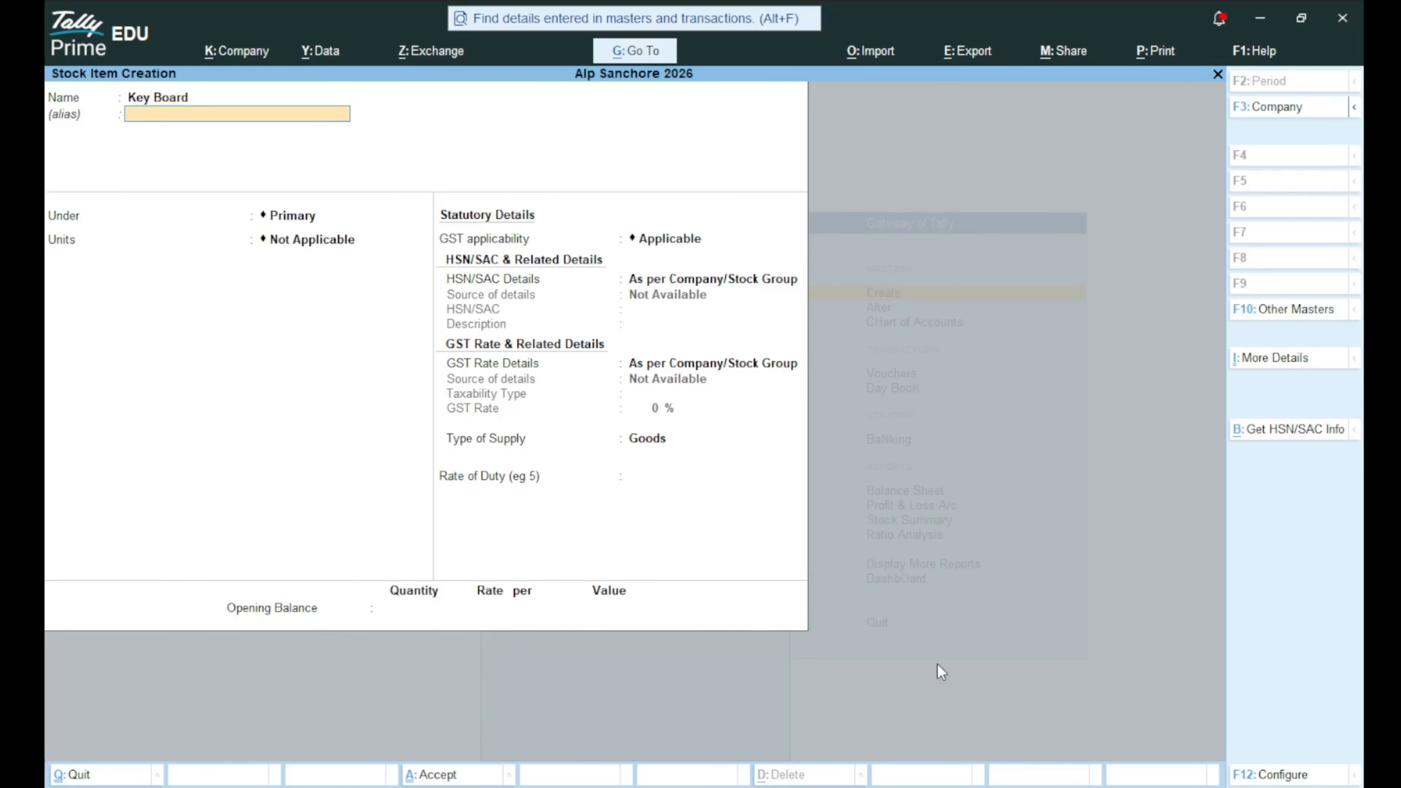
{"action": "key", "text": "Return"}
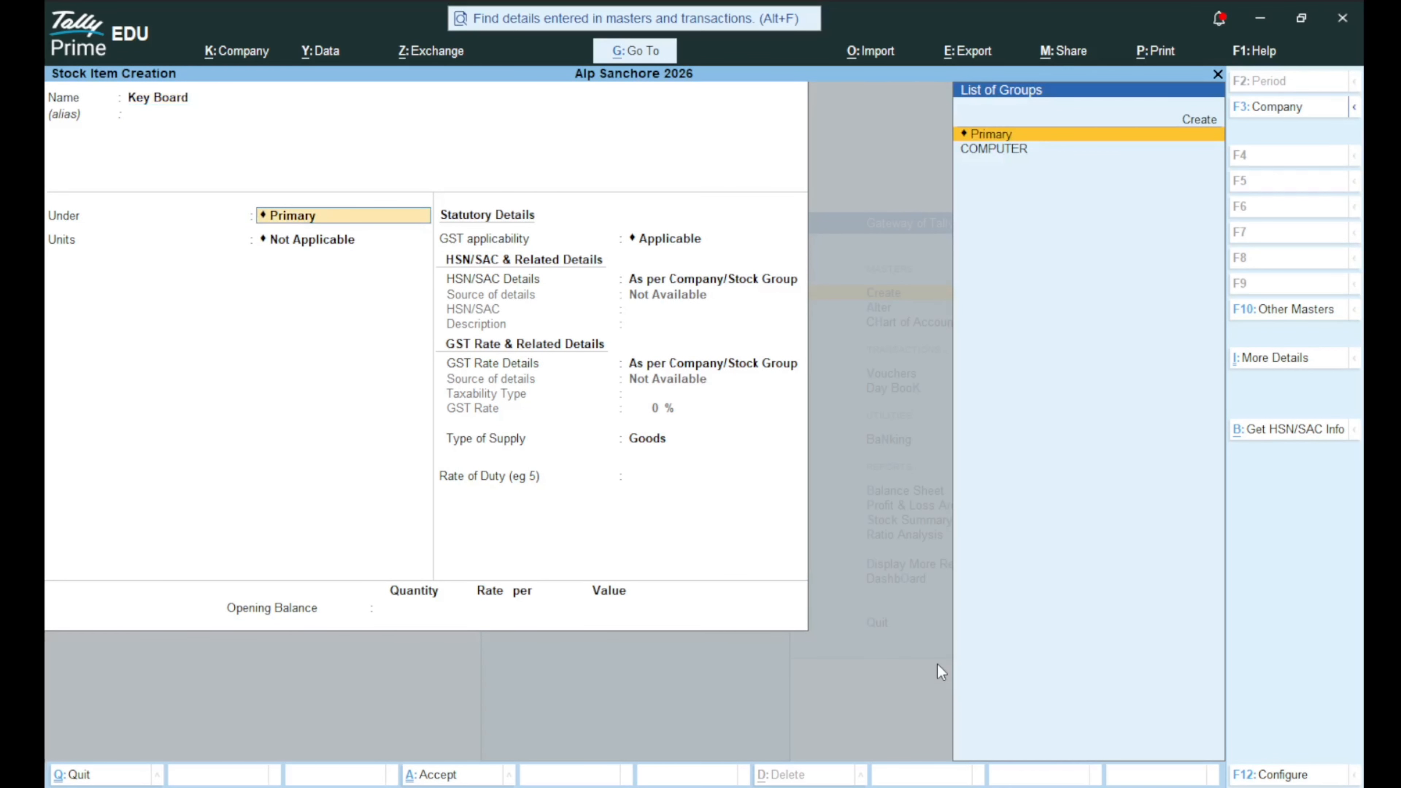
{"action": "key", "text": "Down"}
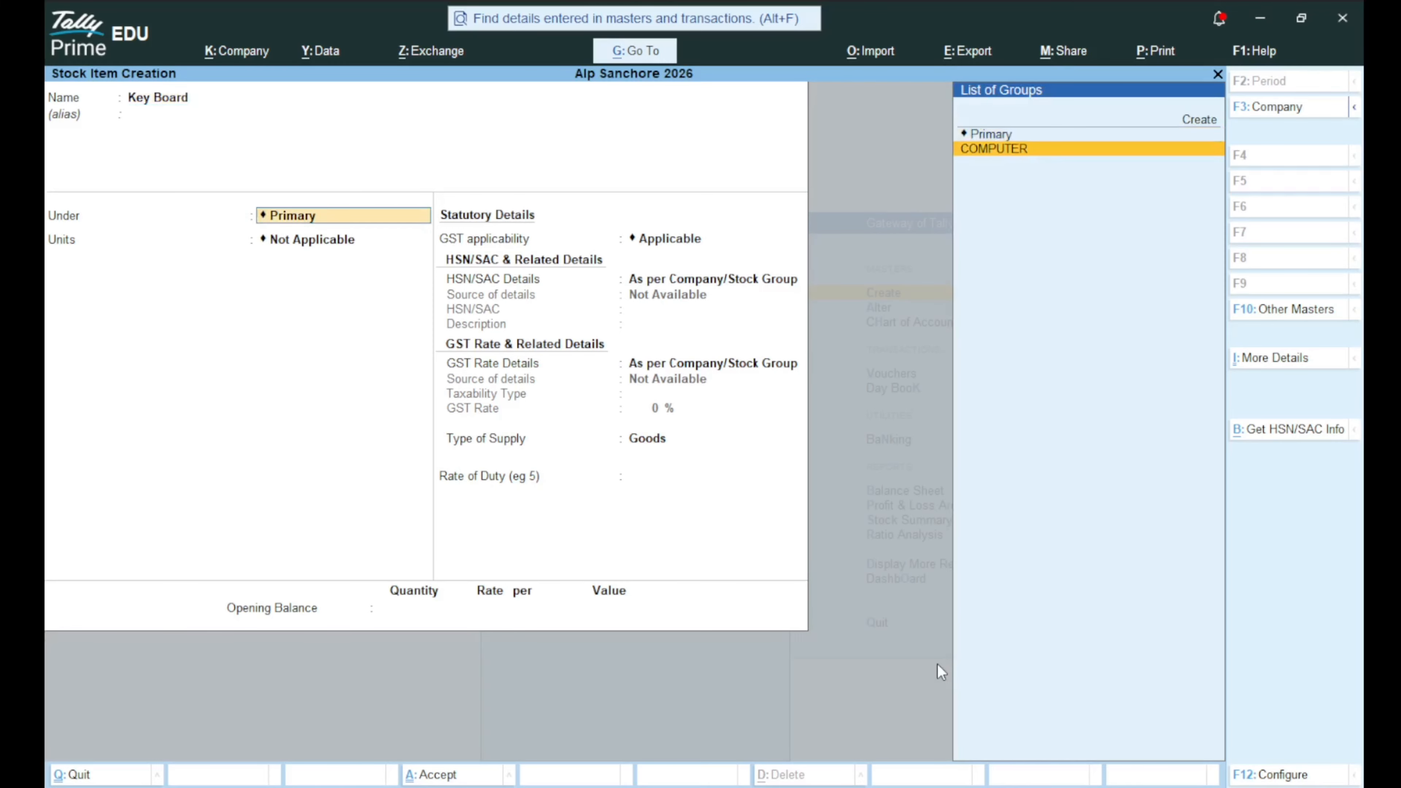
{"action": "key", "text": "Return"}
{"action": "key", "text": "Down"}
{"action": "key", "text": "Down"}
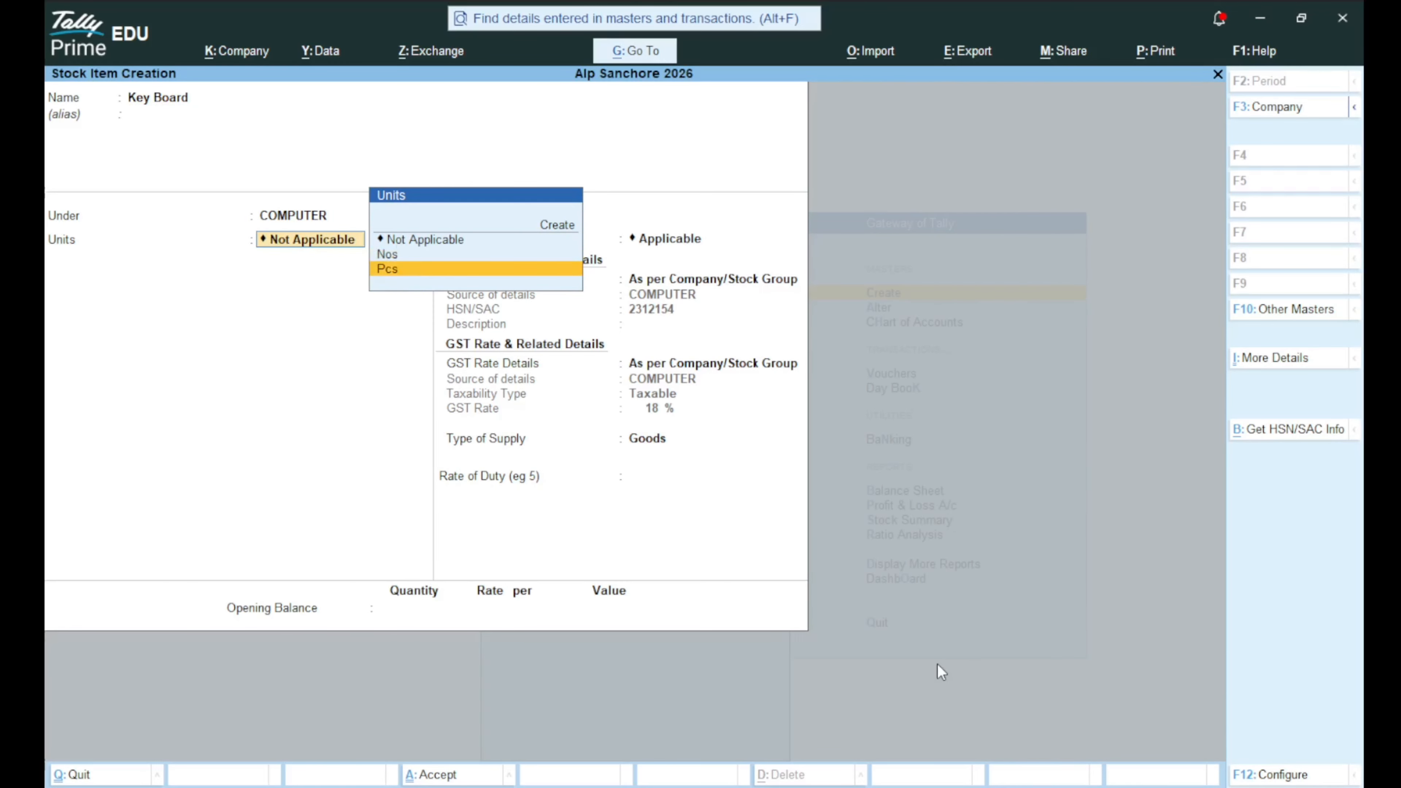
{"action": "key", "text": "Up"}
{"action": "key", "text": "Return"}
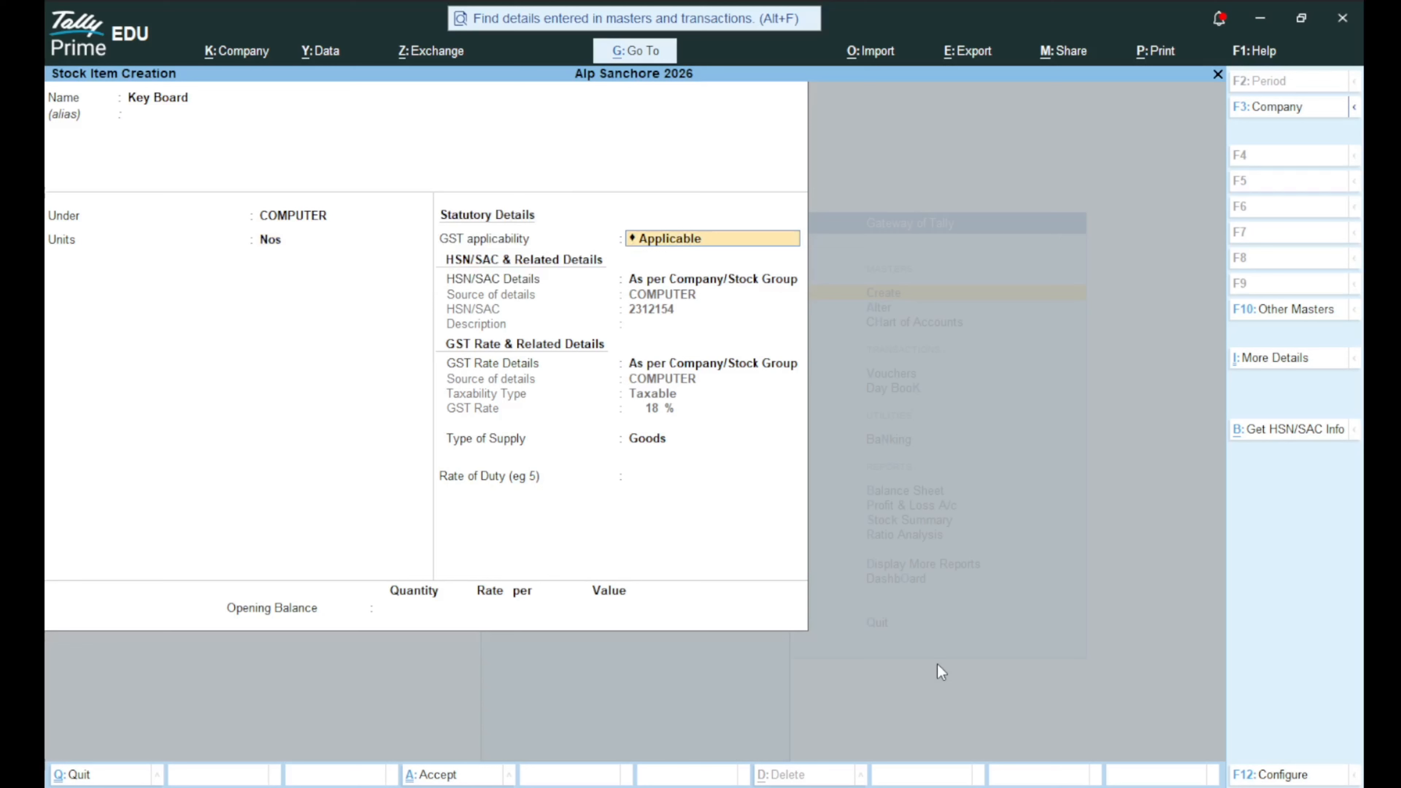
Give Key Board GST Applicable, HSN/SAC 365241 and a 9% rate for Goods.
{"action": "key", "text": "Return"}
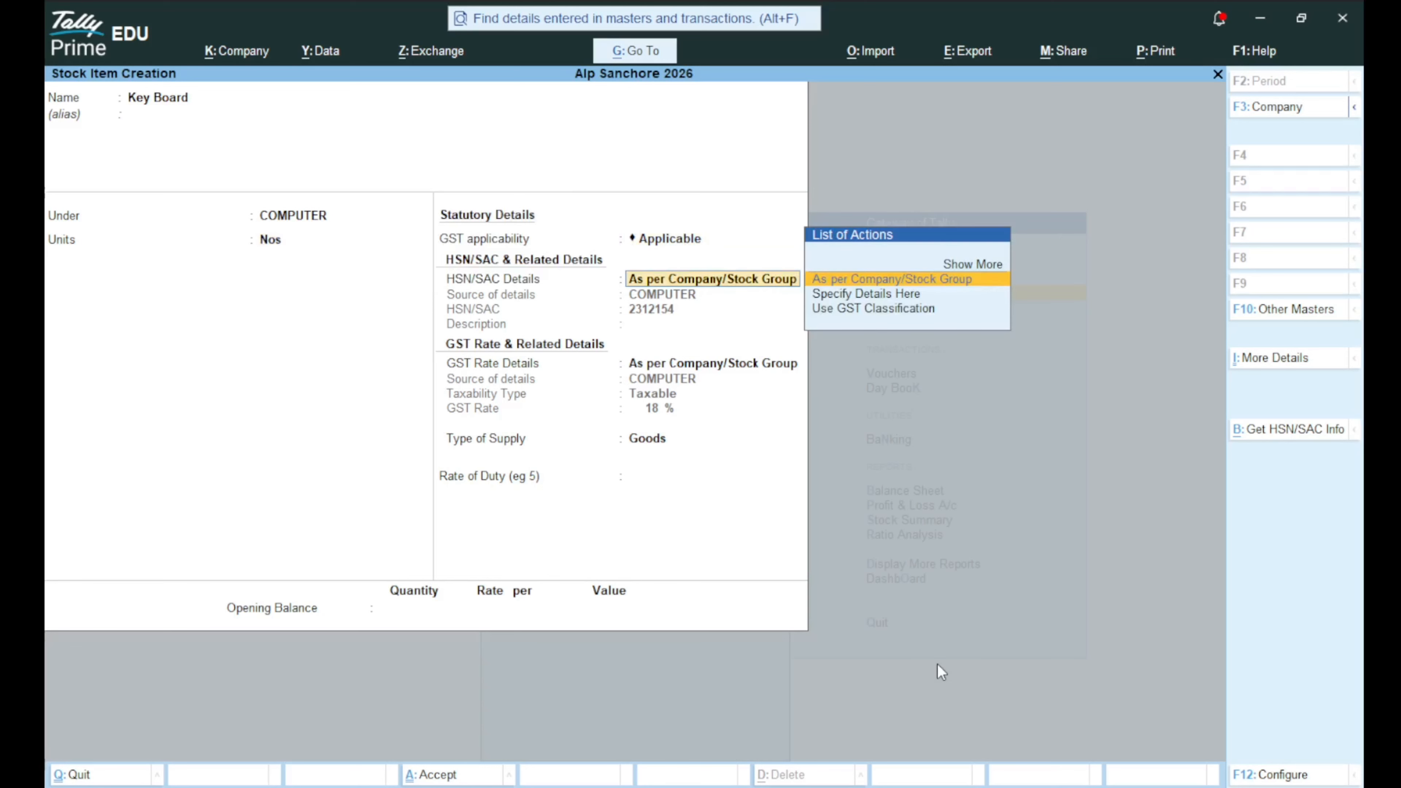
{"action": "key", "text": "Down"}
{"action": "key", "text": "Return"}
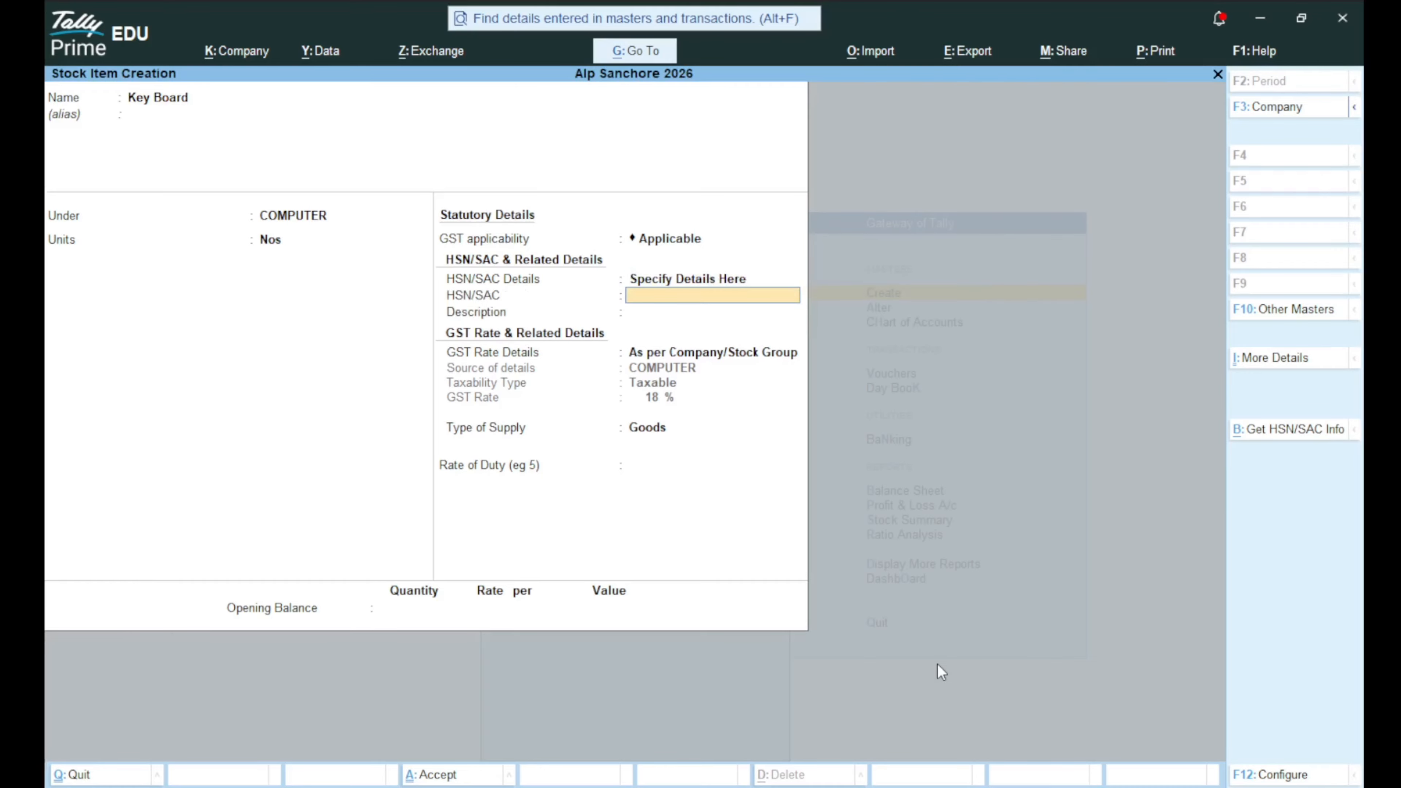
{"action": "type", "text": "365241"}
{"action": "key", "text": "Return"}
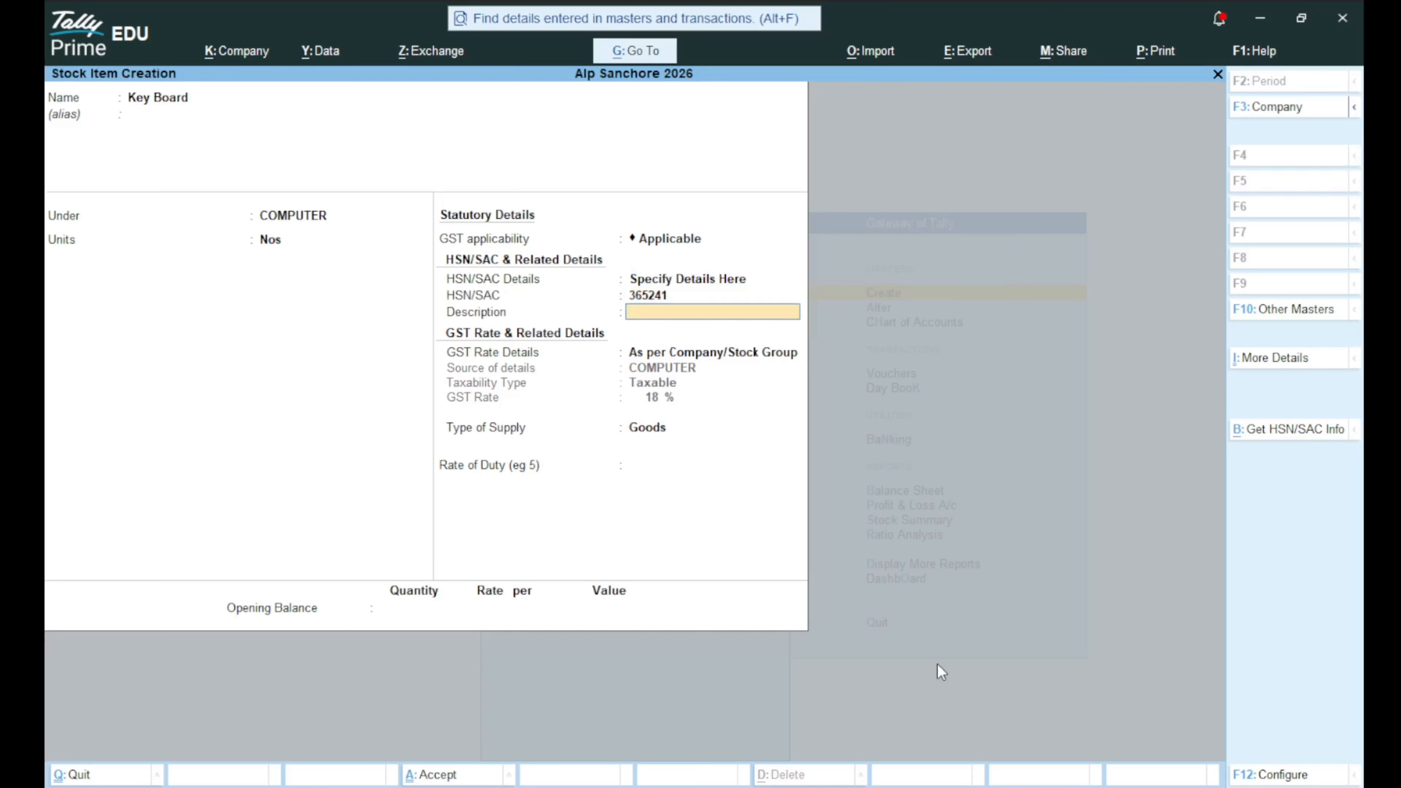
{"action": "key", "text": "Return"}
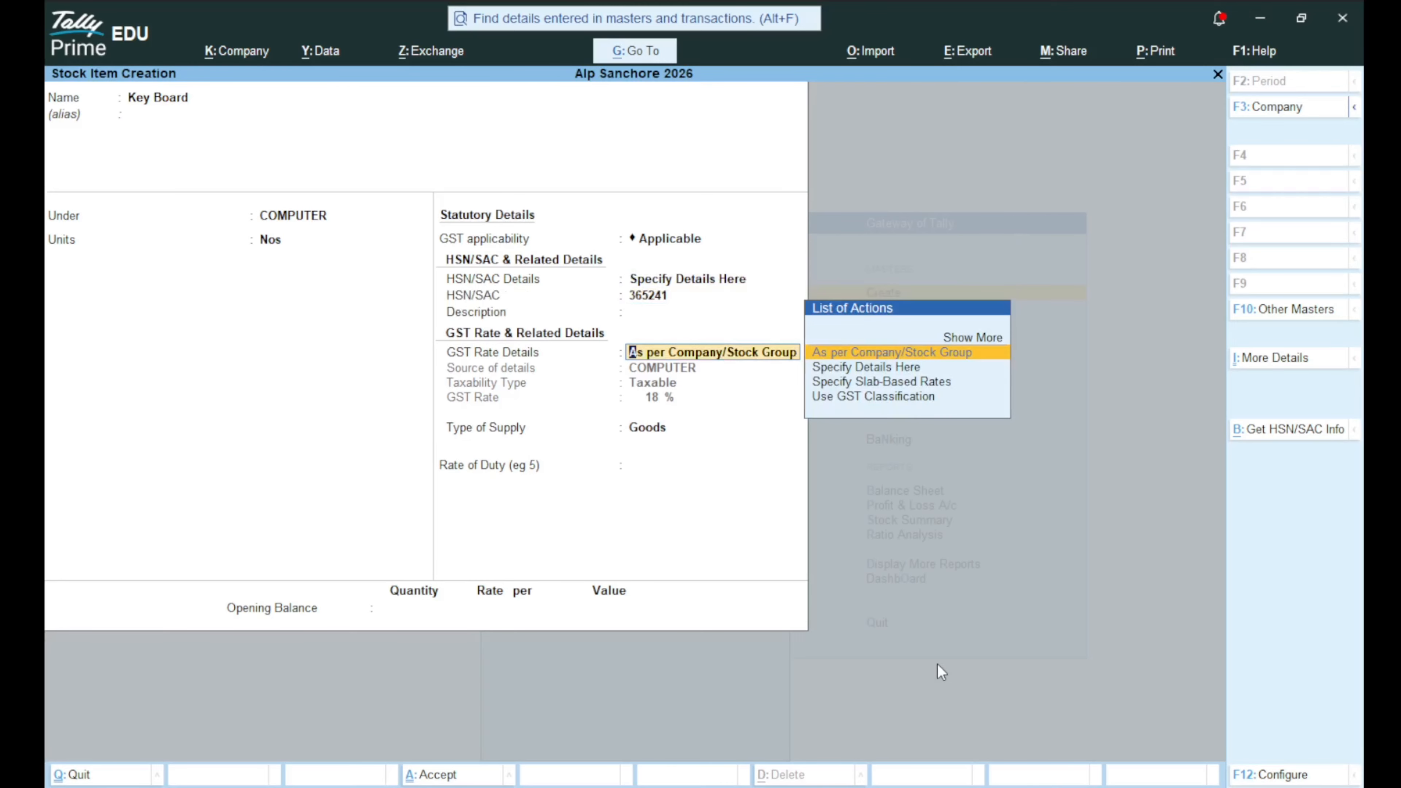
{"action": "key", "text": "Down"}
{"action": "key", "text": "Return"}
{"action": "key", "text": "Return"}
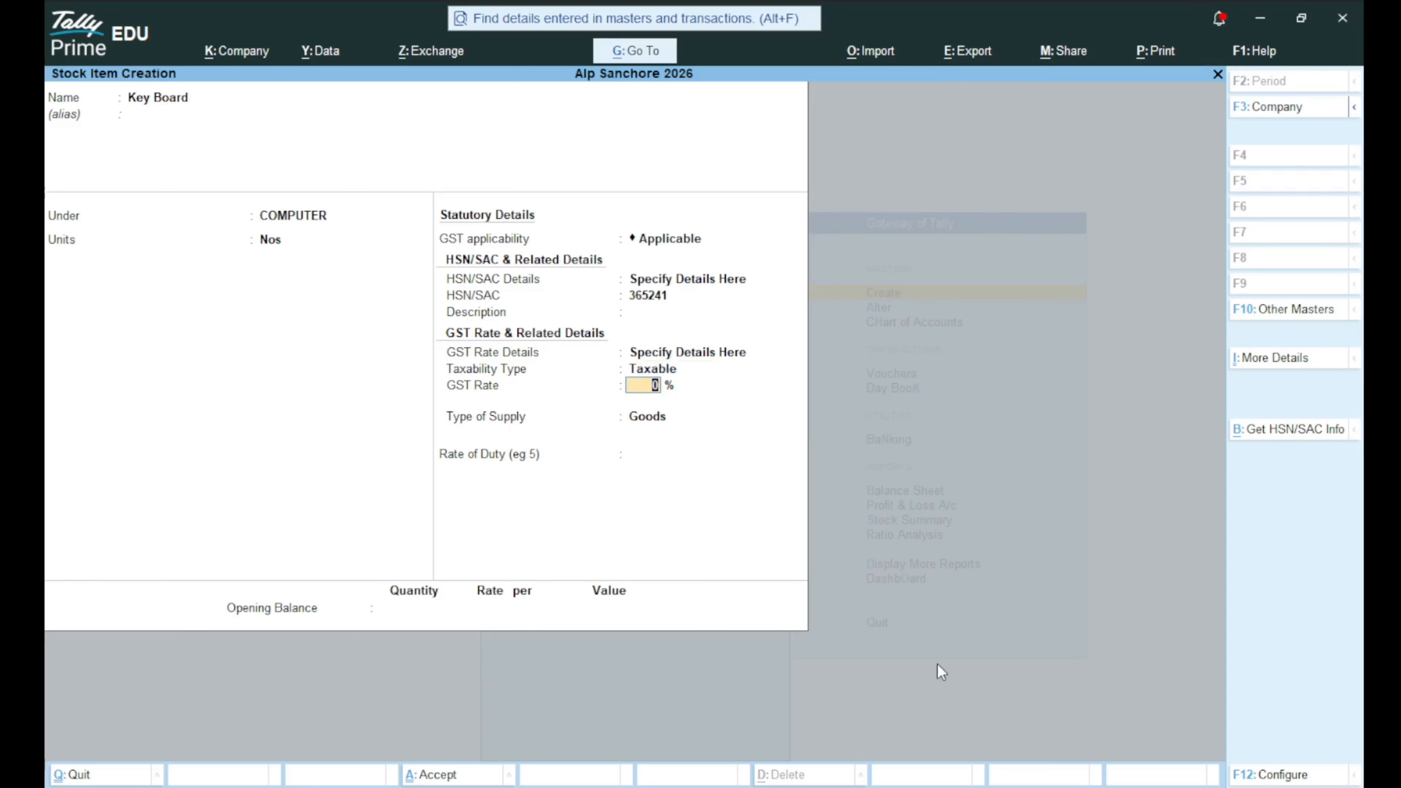
{"action": "type", "text": "9"}
{"action": "key", "text": "Return"}
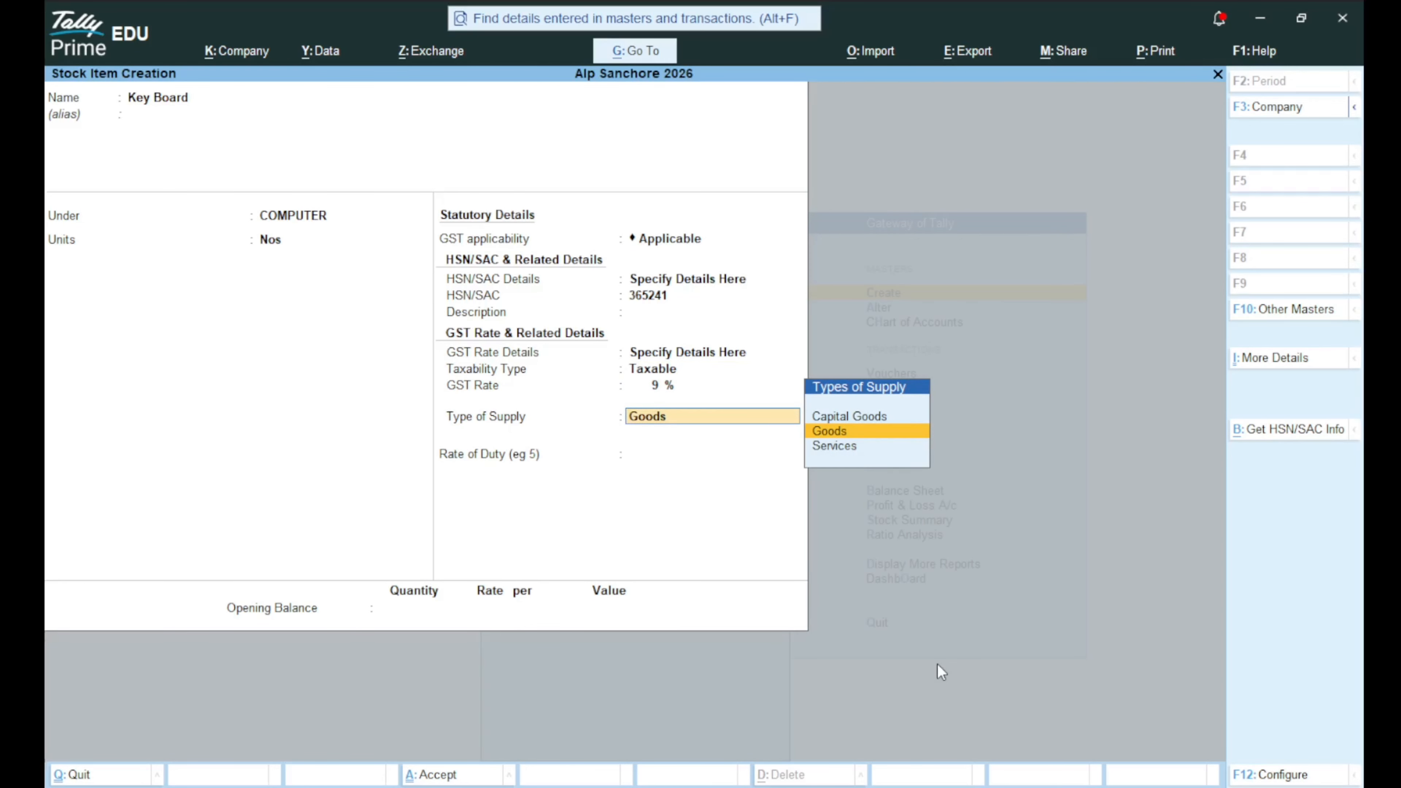
{"action": "key", "text": "Return"}
{"action": "key", "text": "Return"}
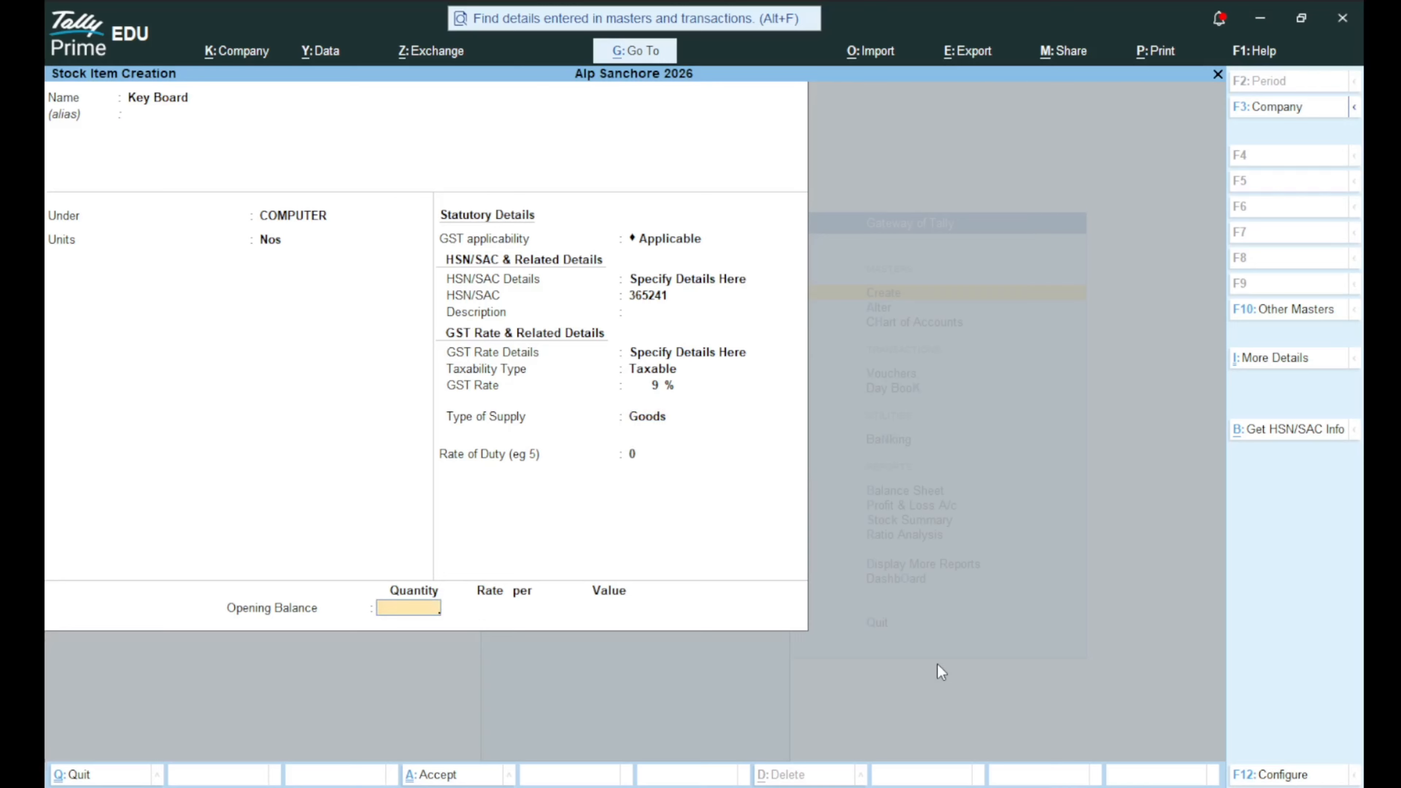
{"action": "key", "text": "Return"}
{"action": "key", "text": "Return"}
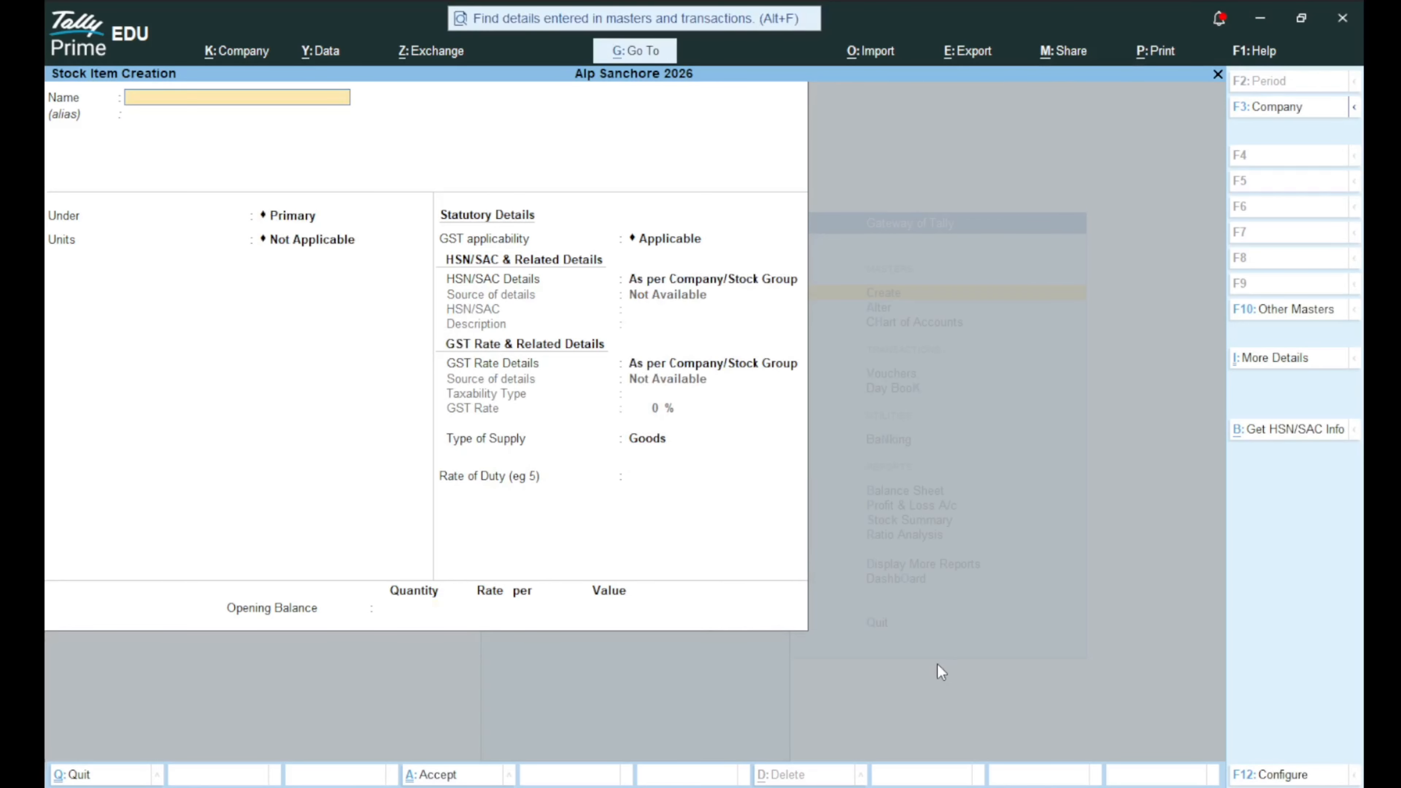
Save the stock item Mouse under COMPUTER in Nos, then quit stock item creation.
{"action": "type", "text": "Mouse"}
{"action": "key", "text": "Return"}
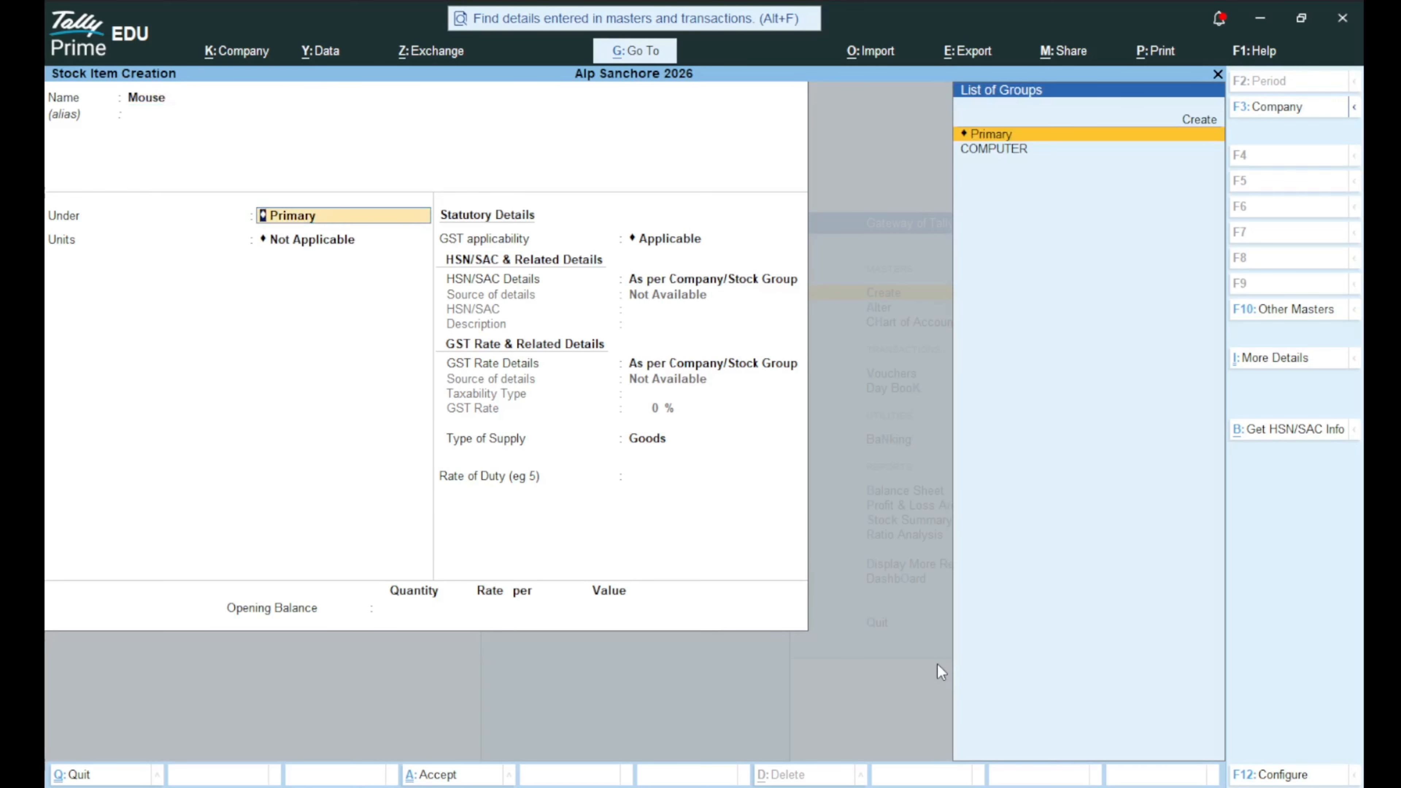
{"action": "key", "text": "Down"}
{"action": "key", "text": "Return"}
{"action": "key", "text": "Down"}
{"action": "key", "text": "Down"}
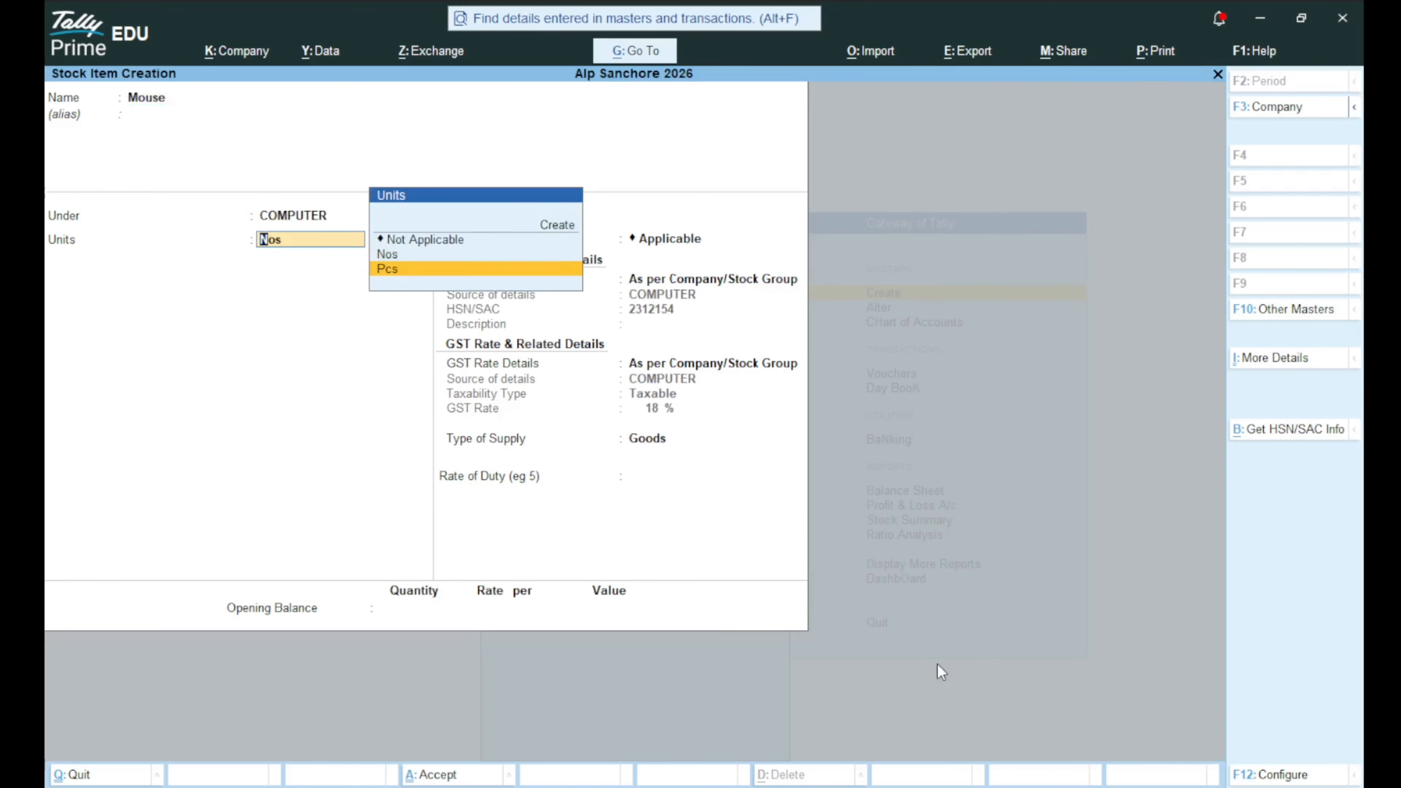
{"action": "key", "text": "Up"}
{"action": "key", "text": "Return"}
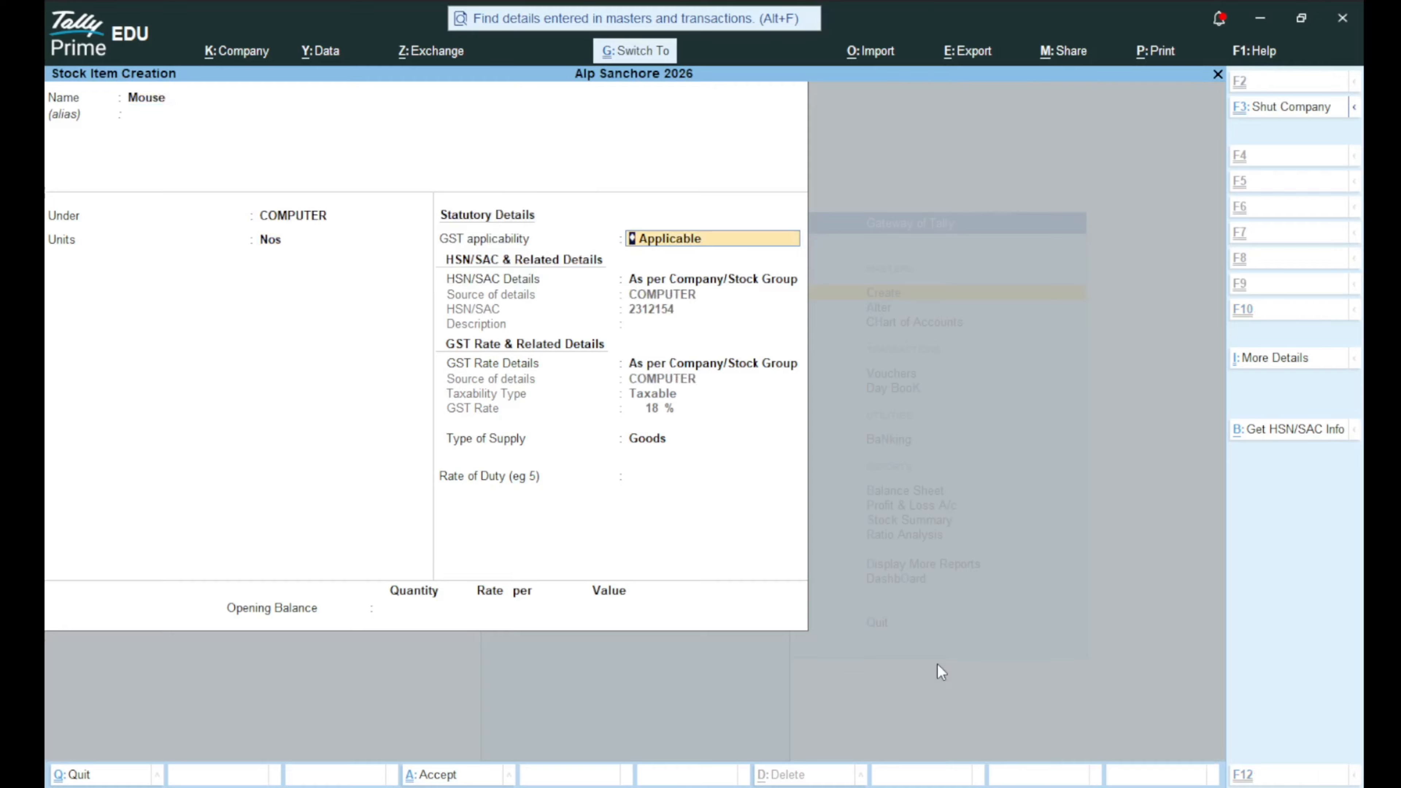
{"action": "key", "text": "ctrl+a"}
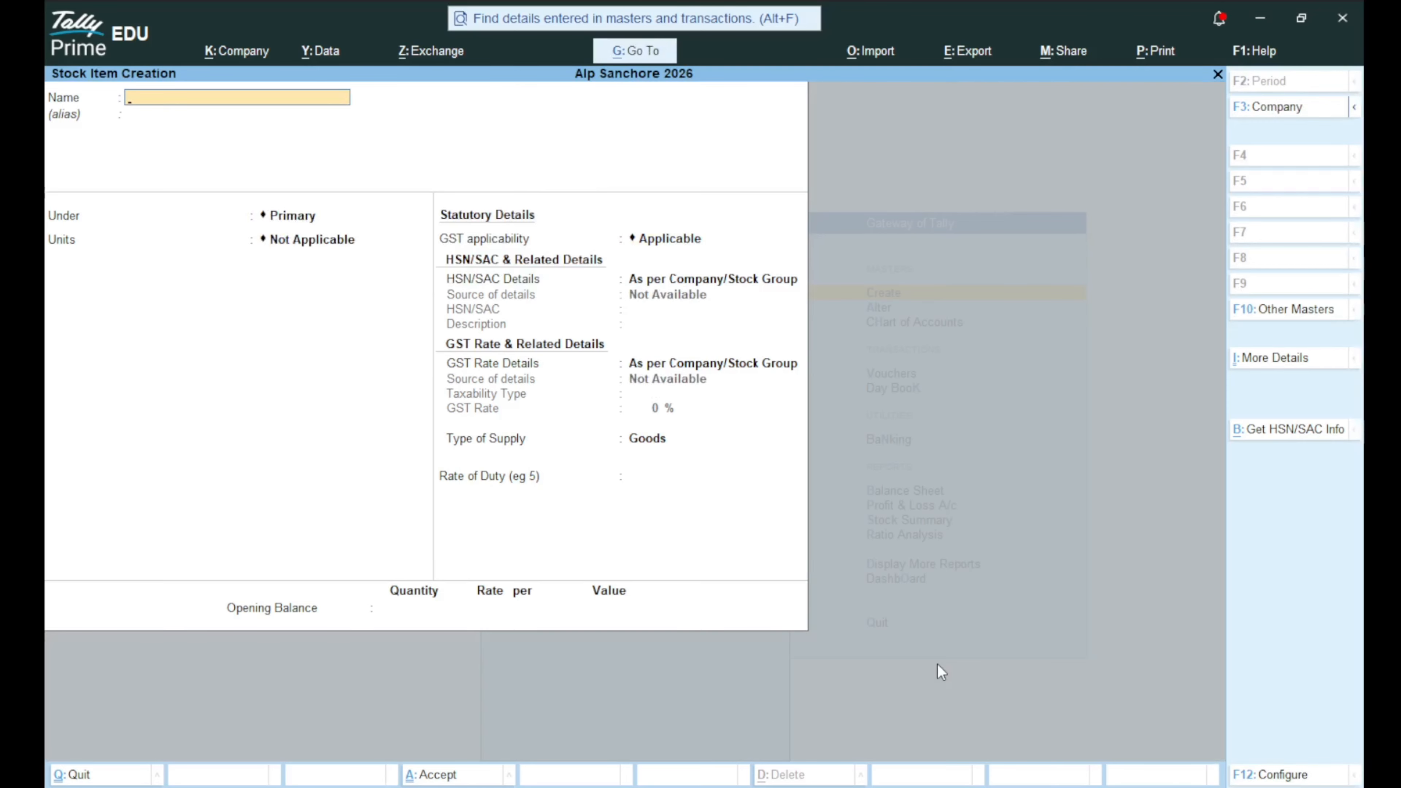
{"action": "key", "text": "Escape"}
{"action": "key", "text": "Return"}
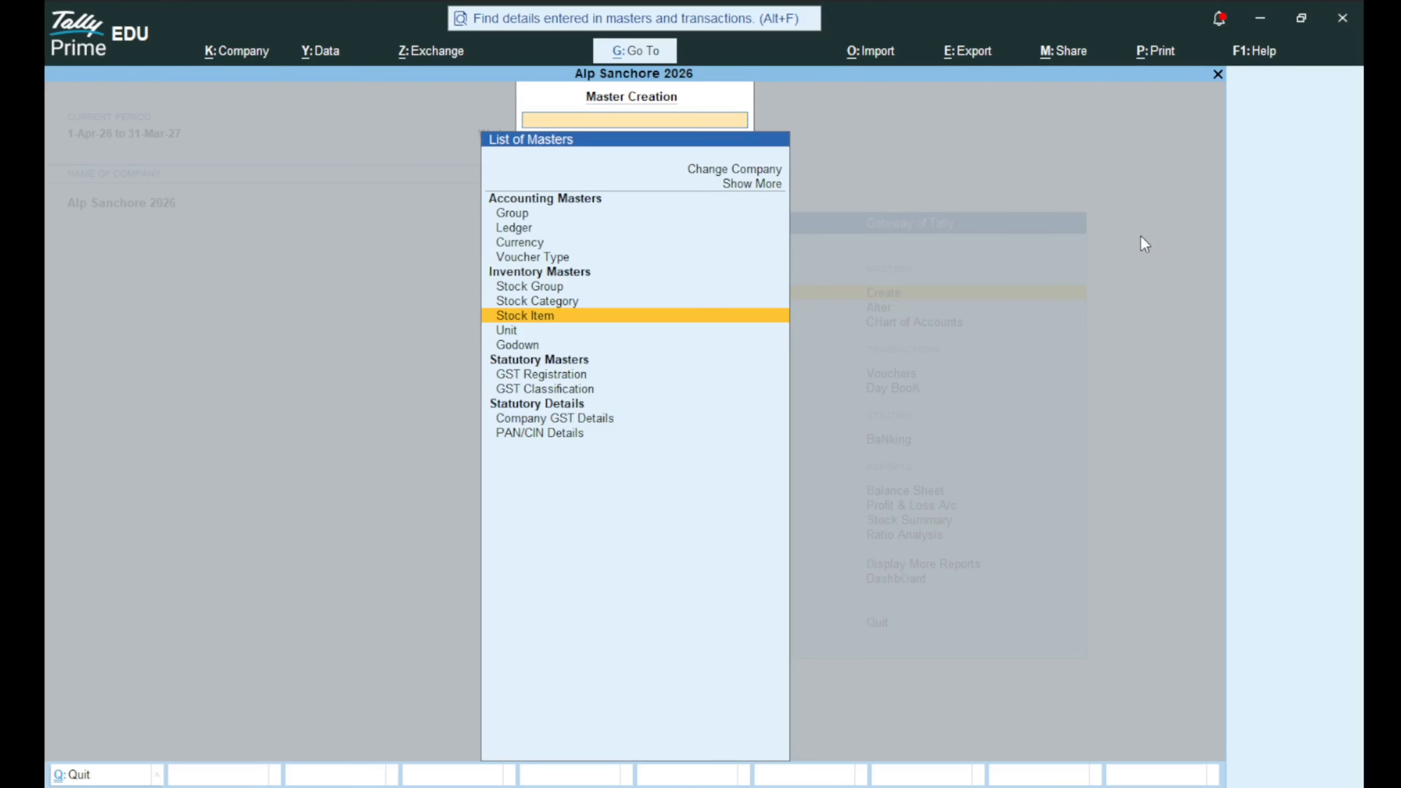
Create and save a new godown 'Godown 1' with Primary as its parent.
{"action": "key", "text": "Down"}
{"action": "key", "text": "Down"}
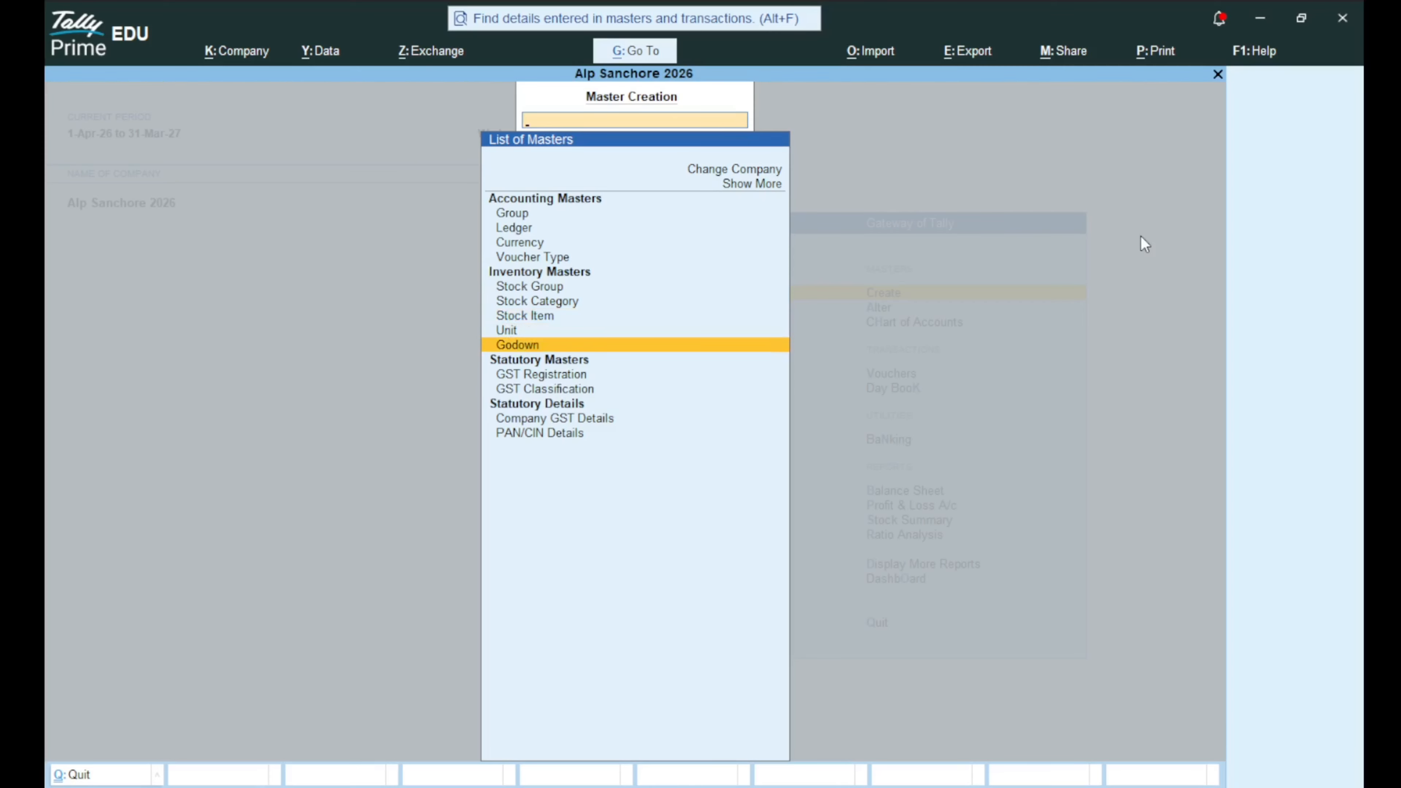
{"action": "key", "text": "Return"}
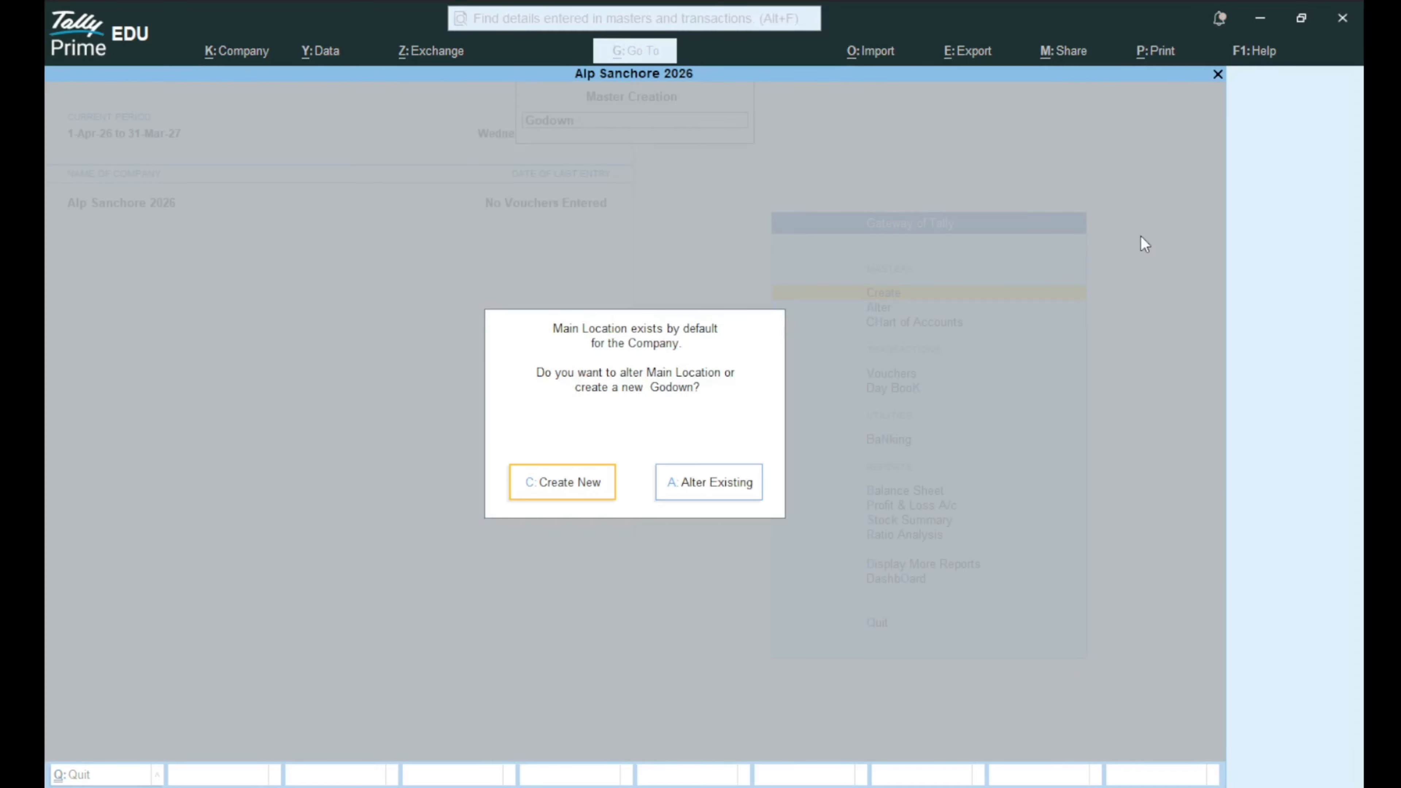
{"action": "key", "text": "Right"}
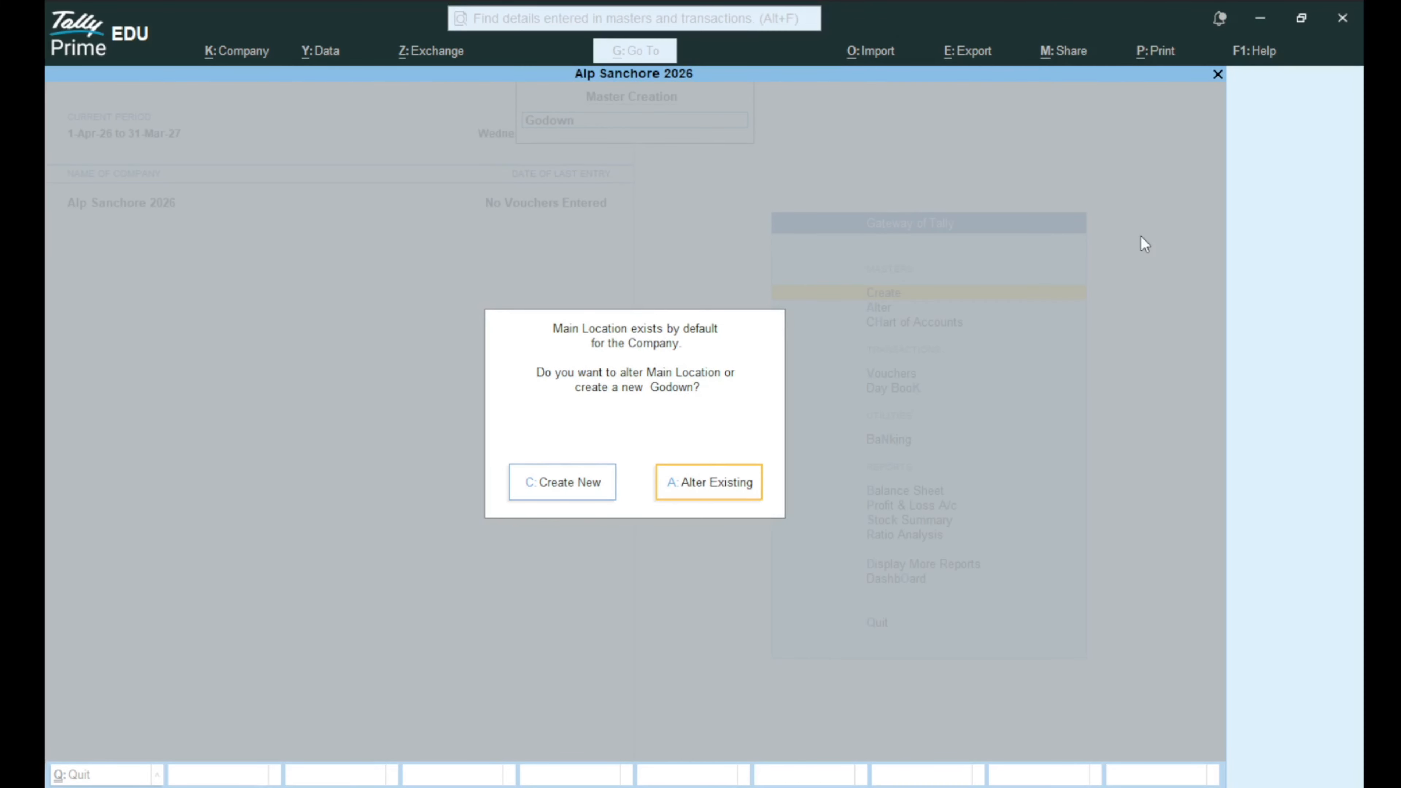
{"action": "key", "text": "Left"}
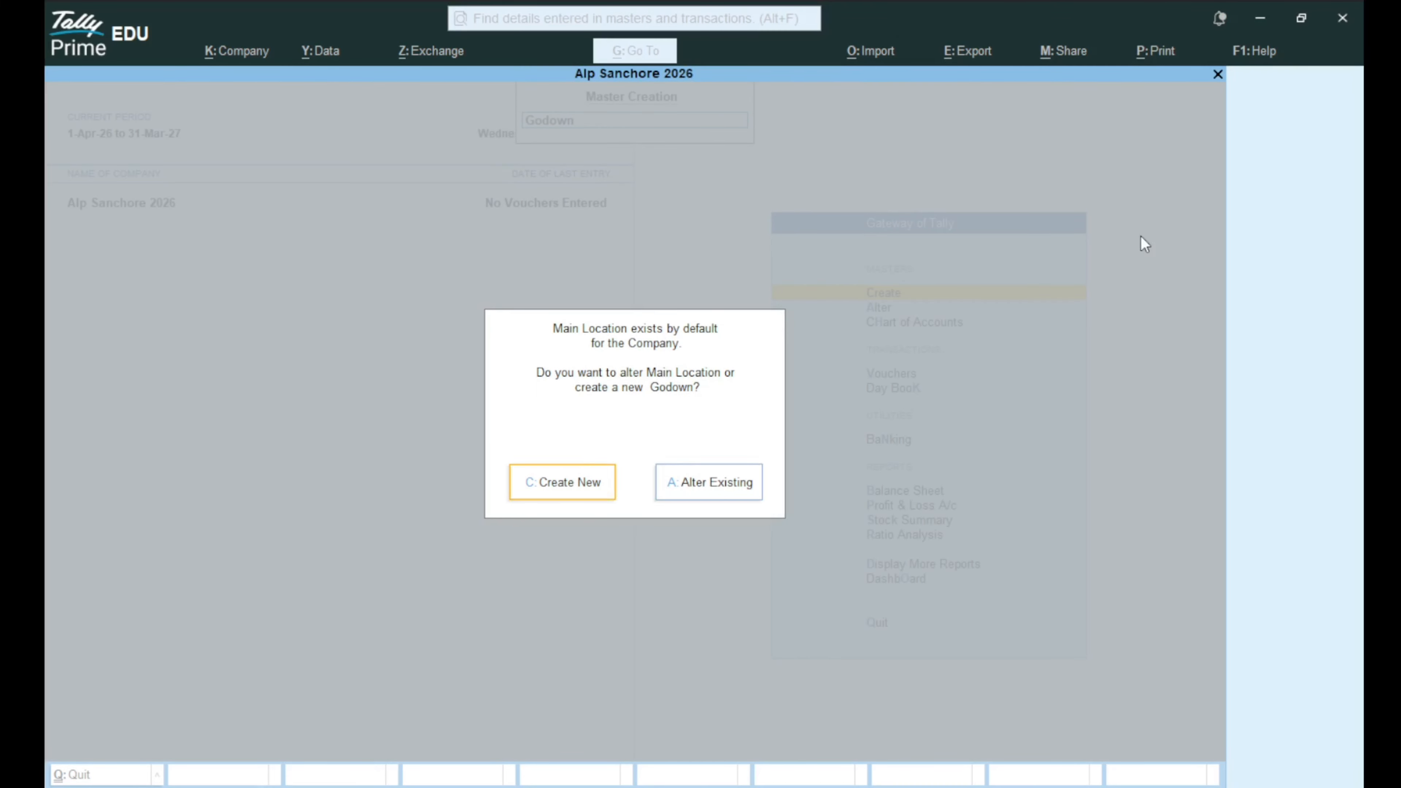
{"action": "key", "text": "Return"}
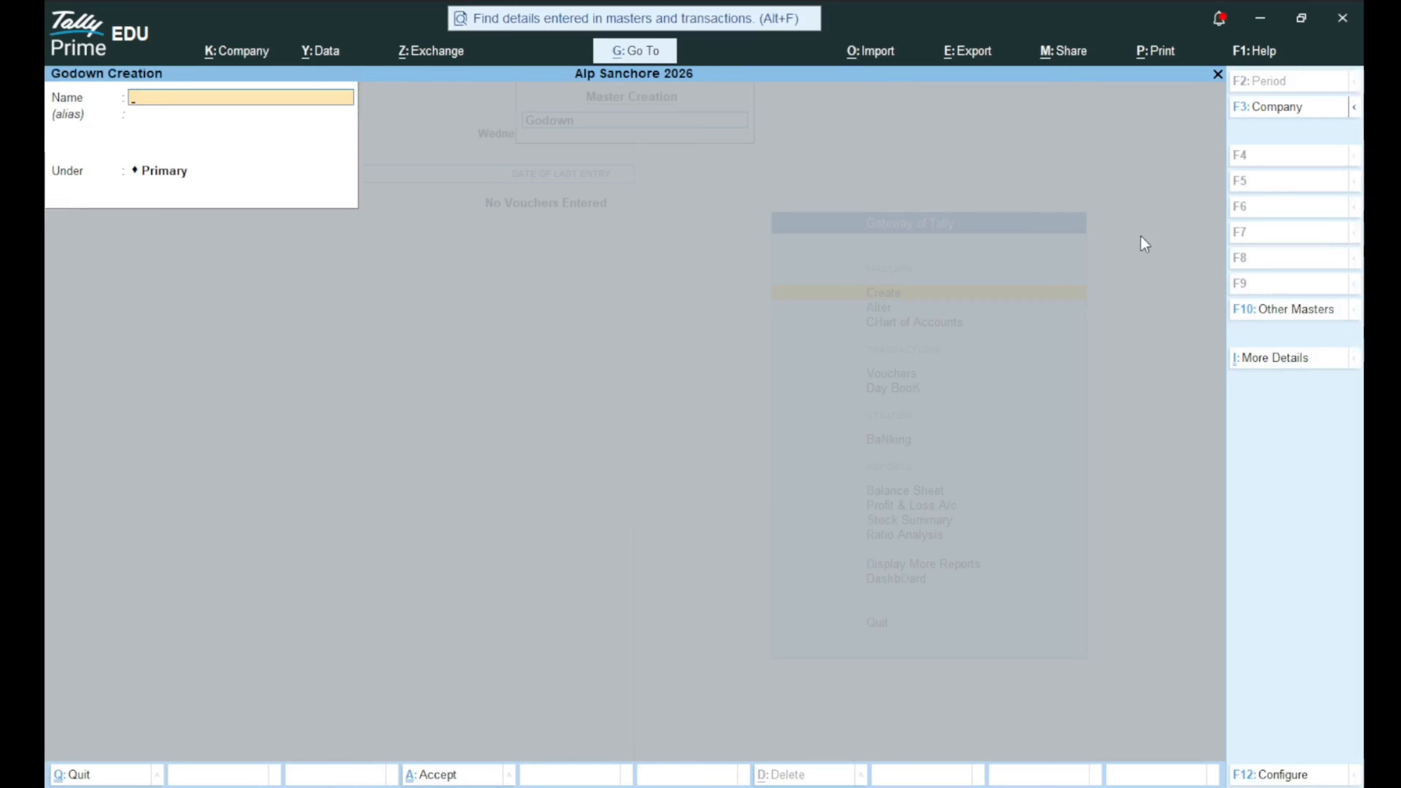
{"action": "type", "text": "Godow"}
{"action": "key", "text": "Return"}
{"action": "key", "text": "Return"}
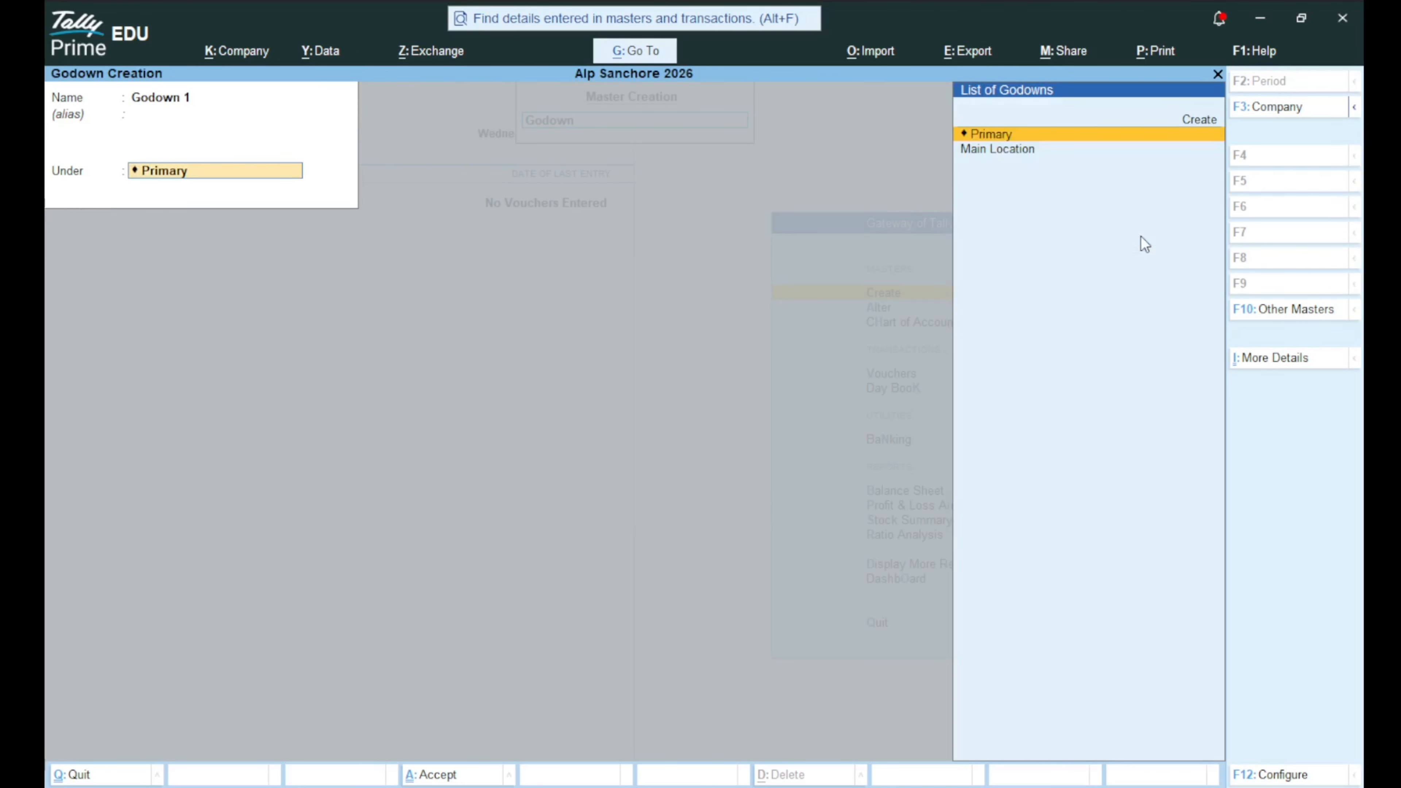
{"action": "key", "text": "Down"}
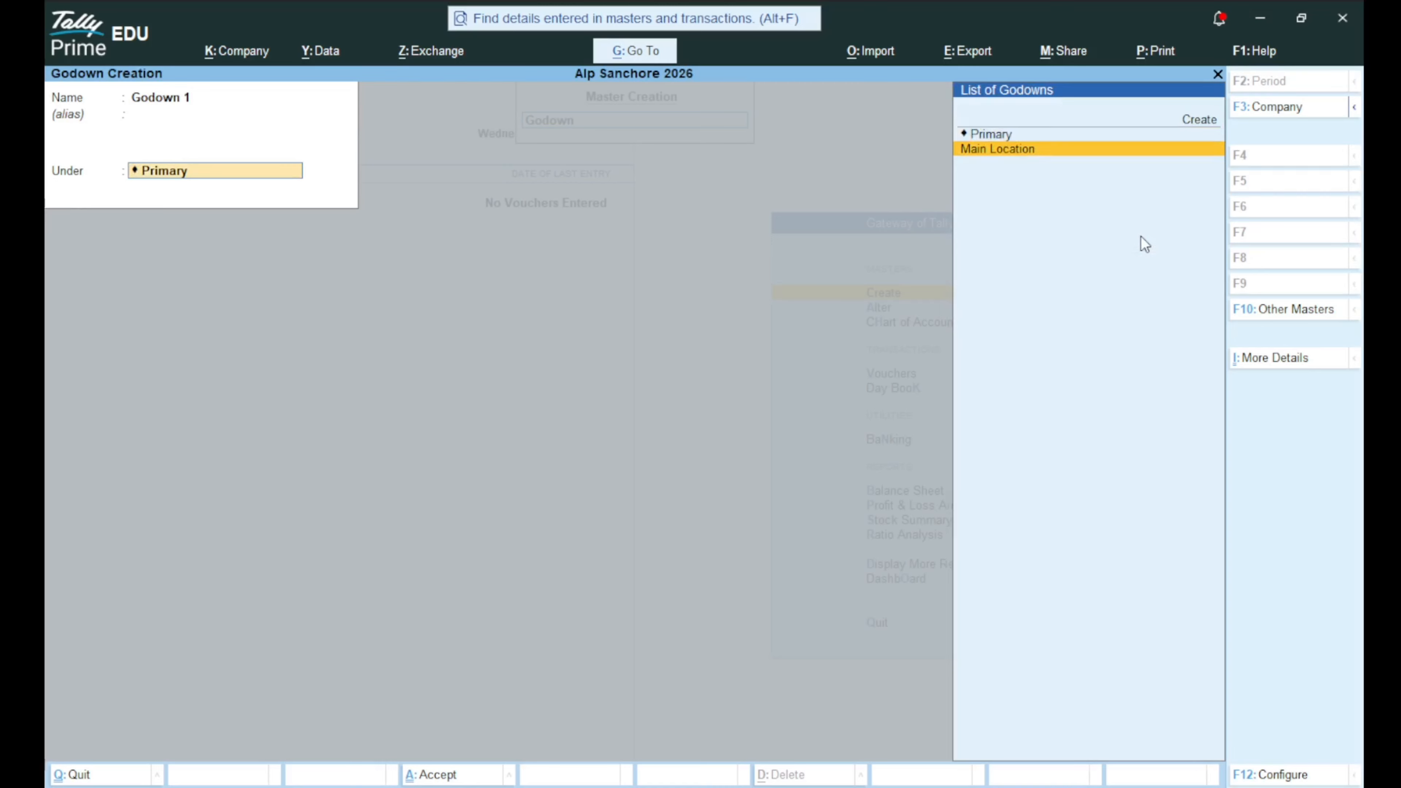
{"action": "key", "text": "Up"}
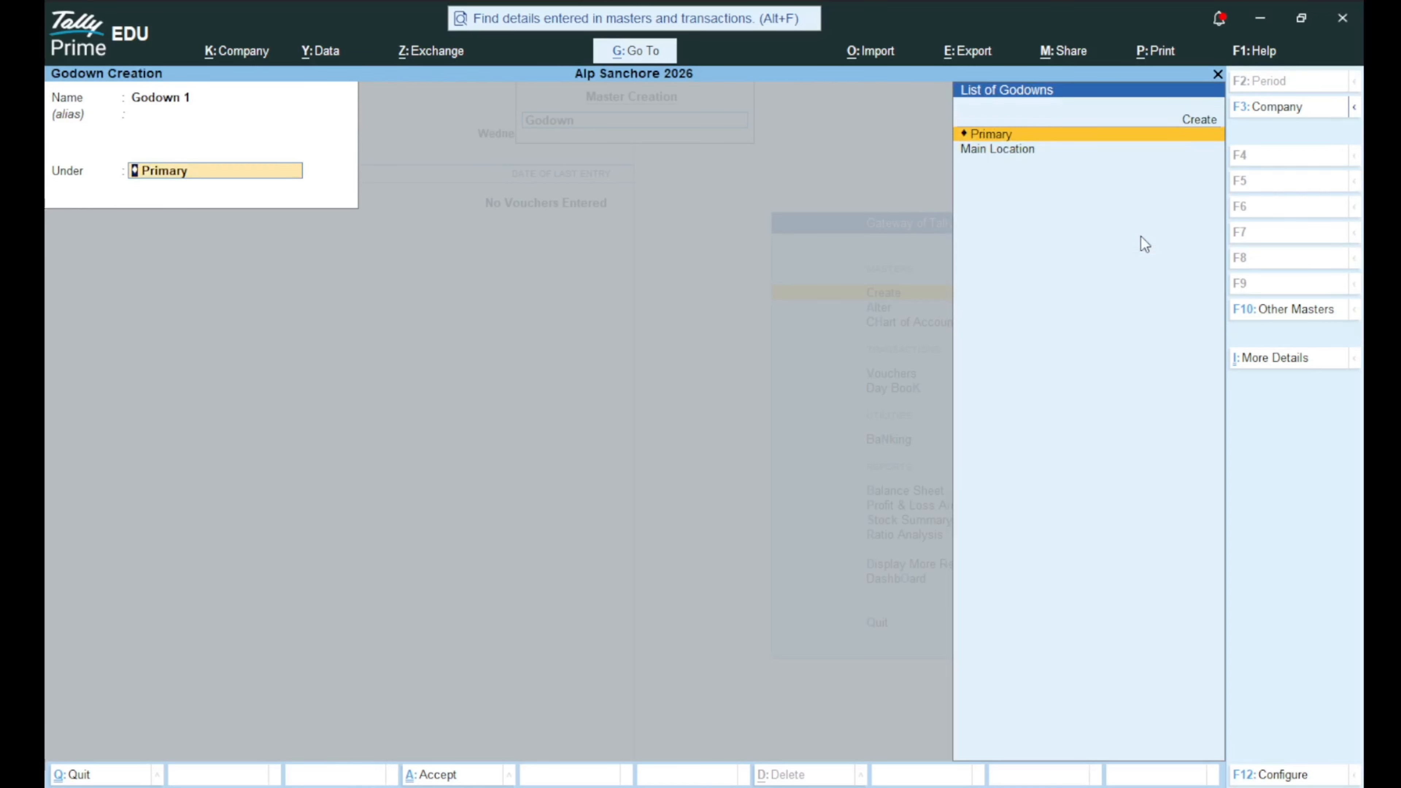
{"action": "key", "text": "Return"}
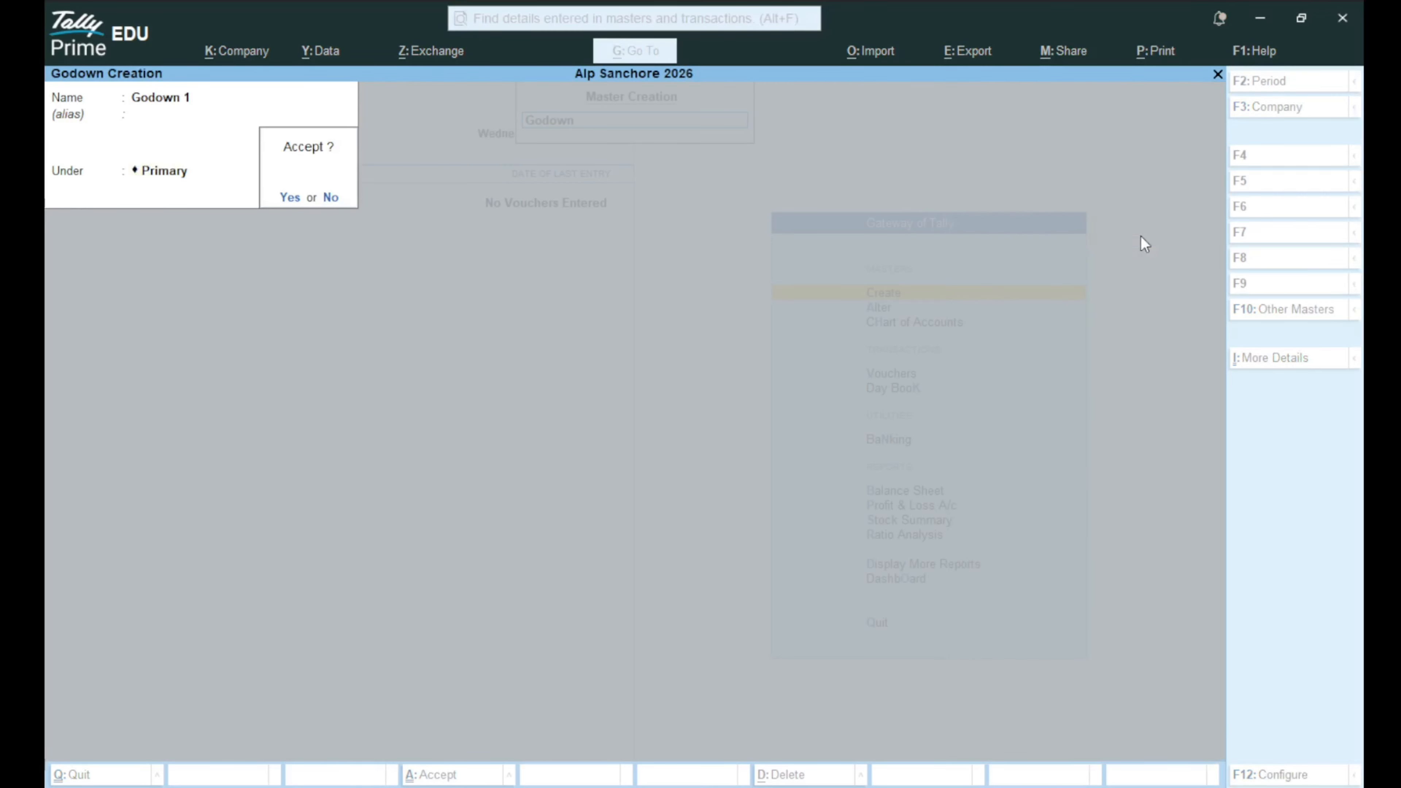
{"action": "key", "text": "Return"}
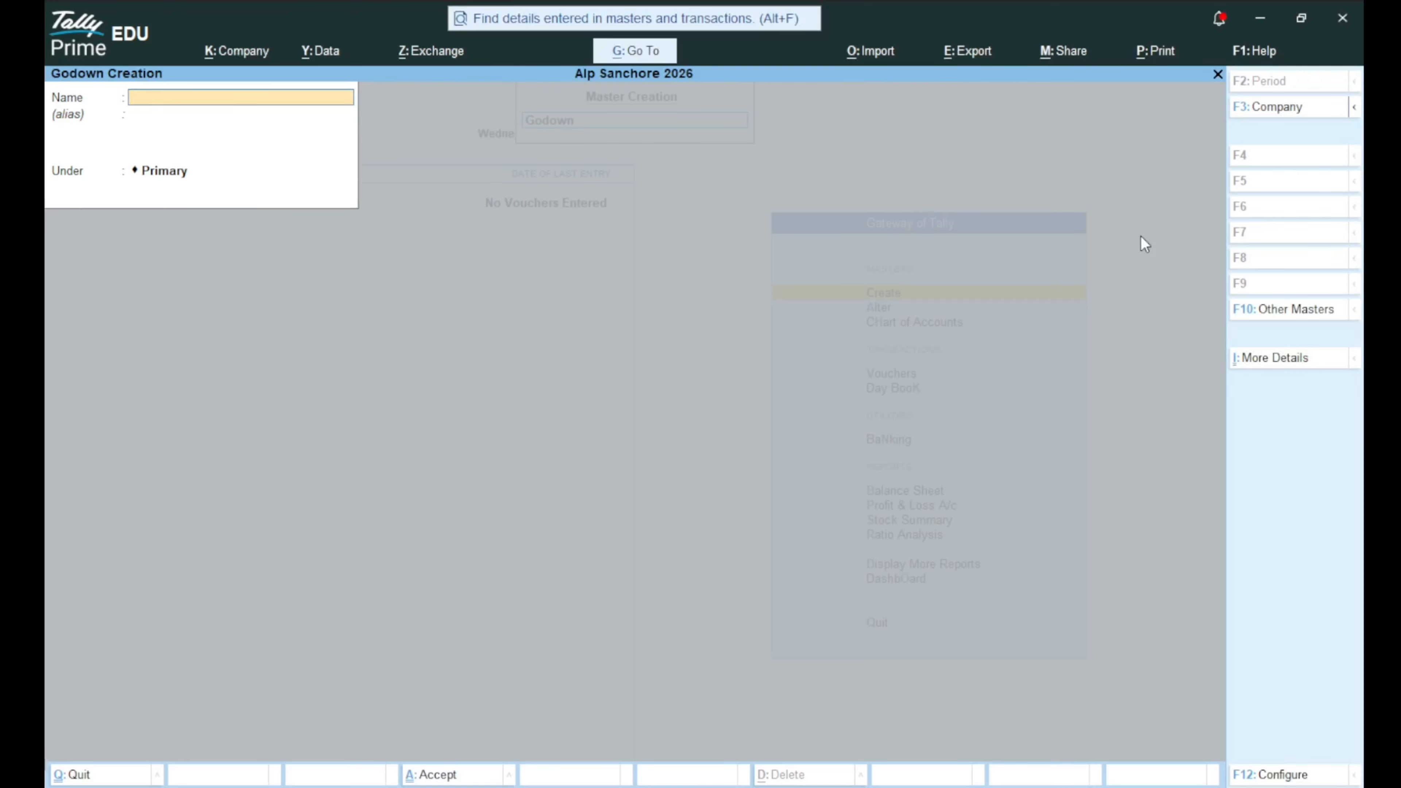
{"action": "key", "text": "Escape"}
Browse the master types in the creation list, then leave Master Creation.
{"action": "key", "text": "Up"}
{"action": "key", "text": "Up"}
{"action": "key", "text": "Up"}
{"action": "key", "text": "Up"}
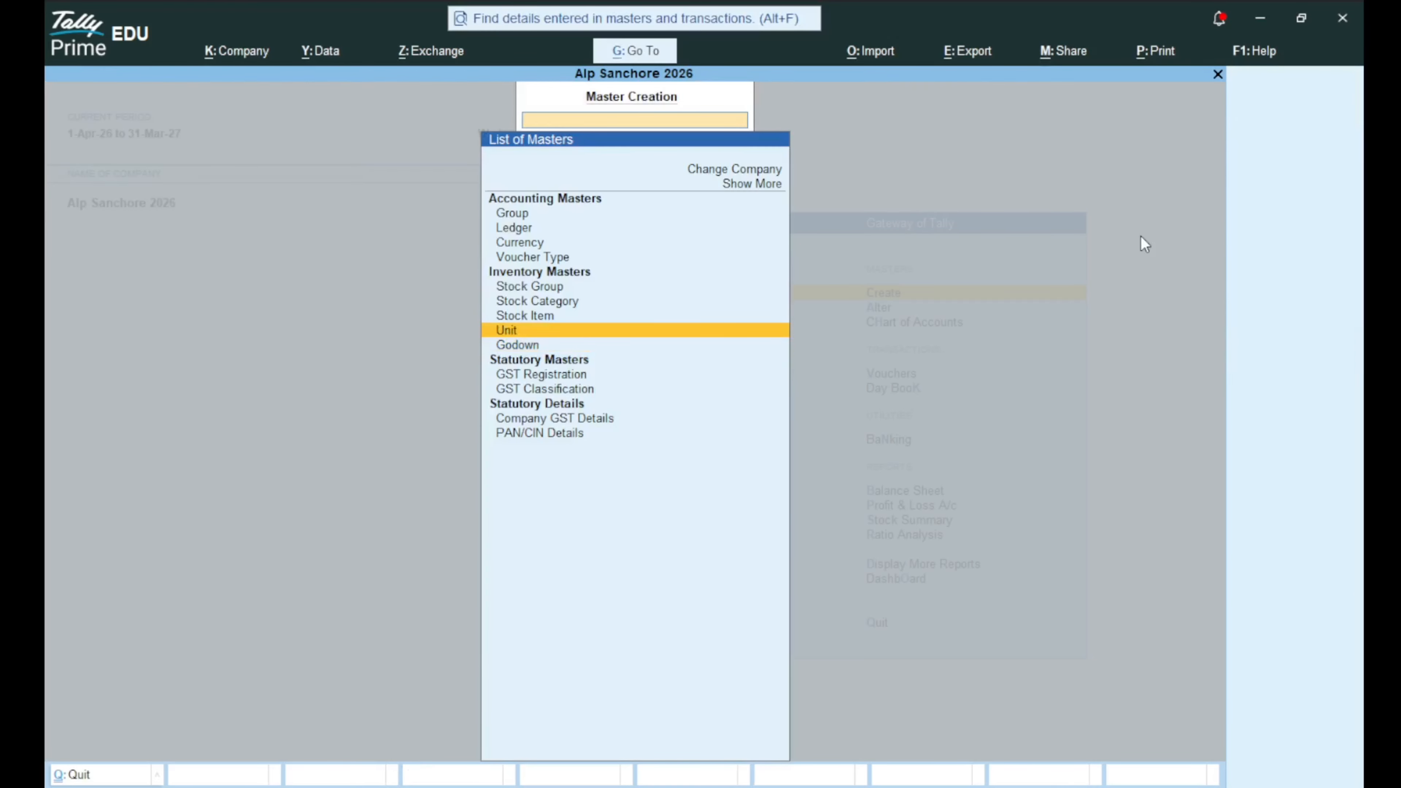
{"action": "key", "text": "Down"}
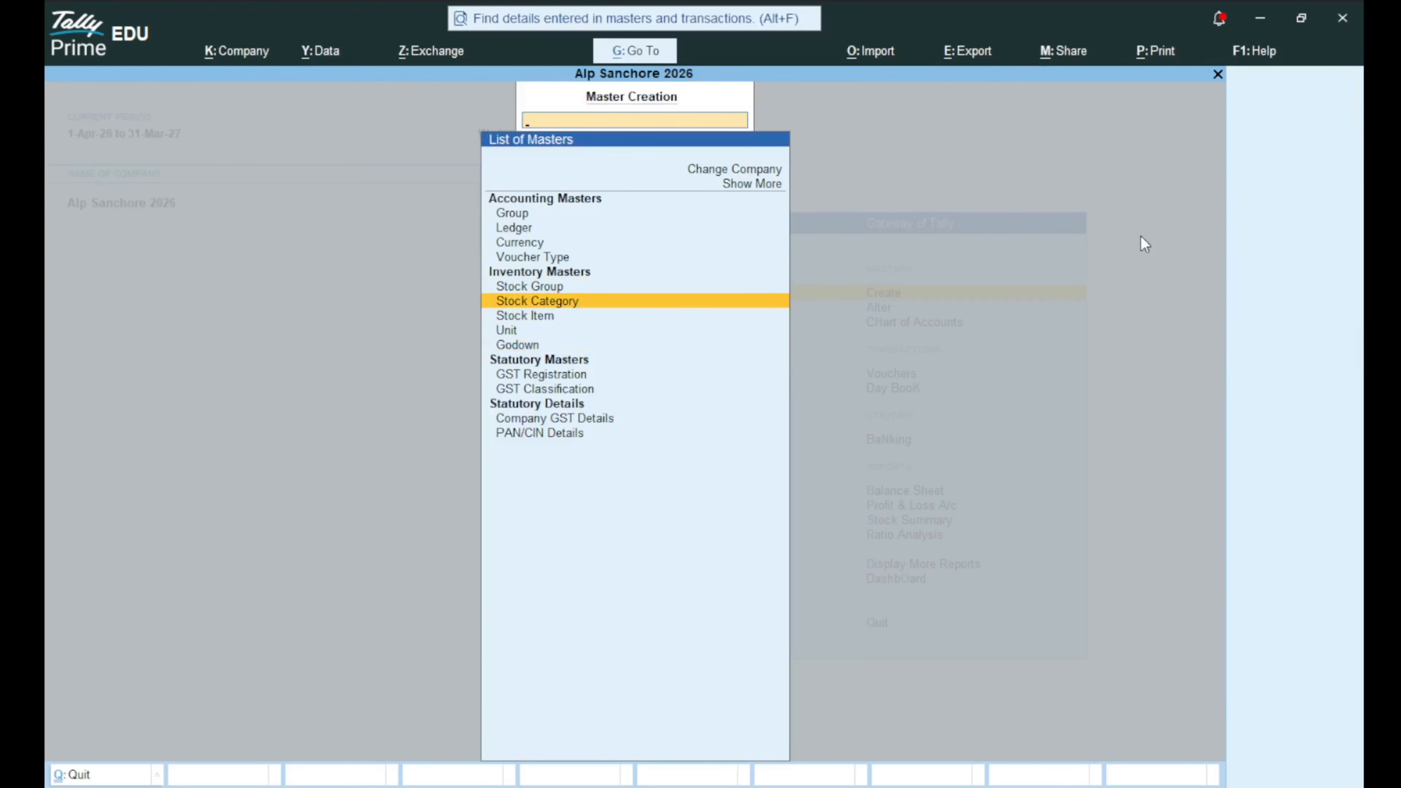
{"action": "key", "text": "Down"}
{"action": "key", "text": "Down"}
{"action": "key", "text": "Up"}
{"action": "key", "text": "Down"}
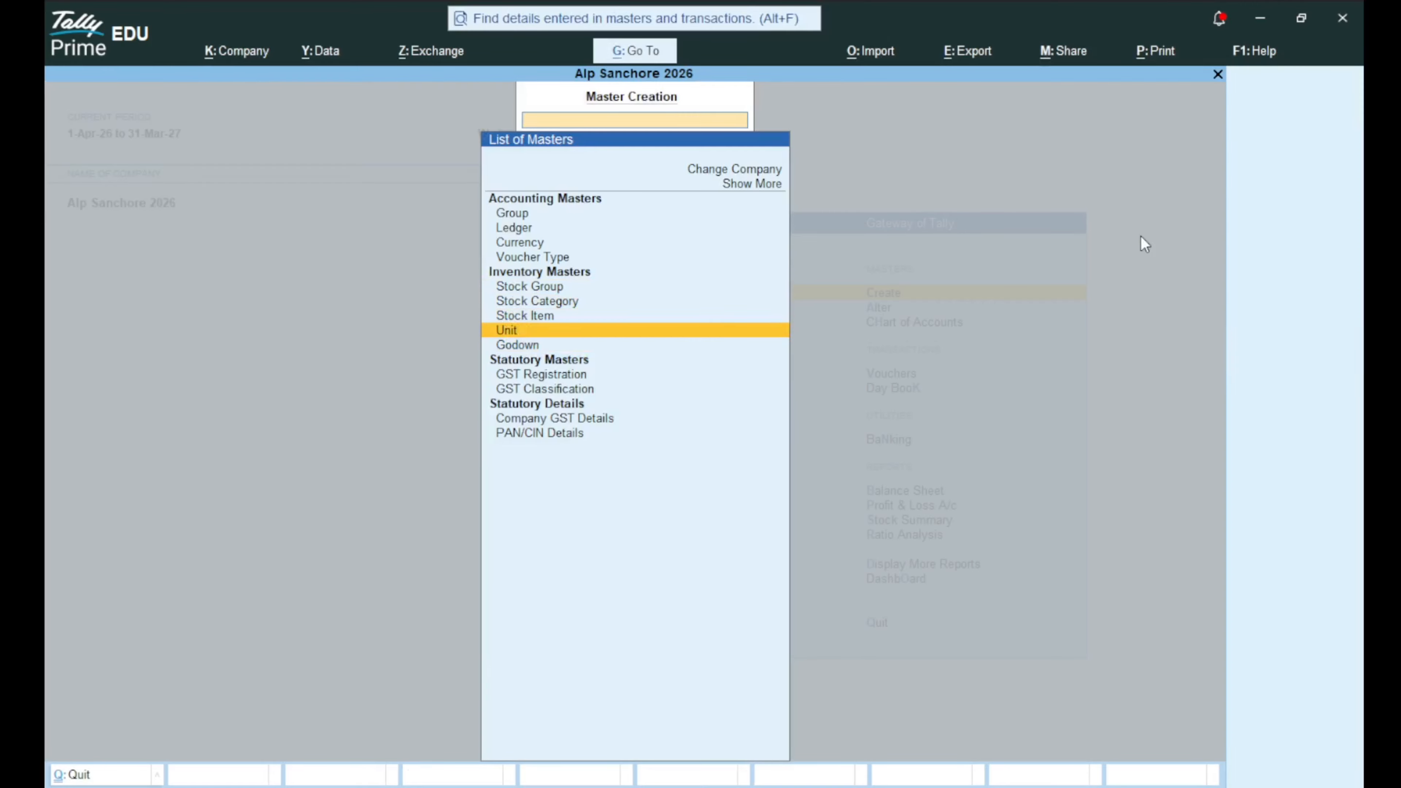
{"action": "key", "text": "Down"}
{"action": "key", "text": "Up"}
{"action": "key", "text": "Up"}
{"action": "key", "text": "Up"}
{"action": "key", "text": "Up"}
{"action": "key", "text": "Up"}
{"action": "key", "text": "Up"}
{"action": "key", "text": "Up"}
{"action": "key", "text": "Up"}
{"action": "key", "text": "Up"}
{"action": "key", "text": "Down"}
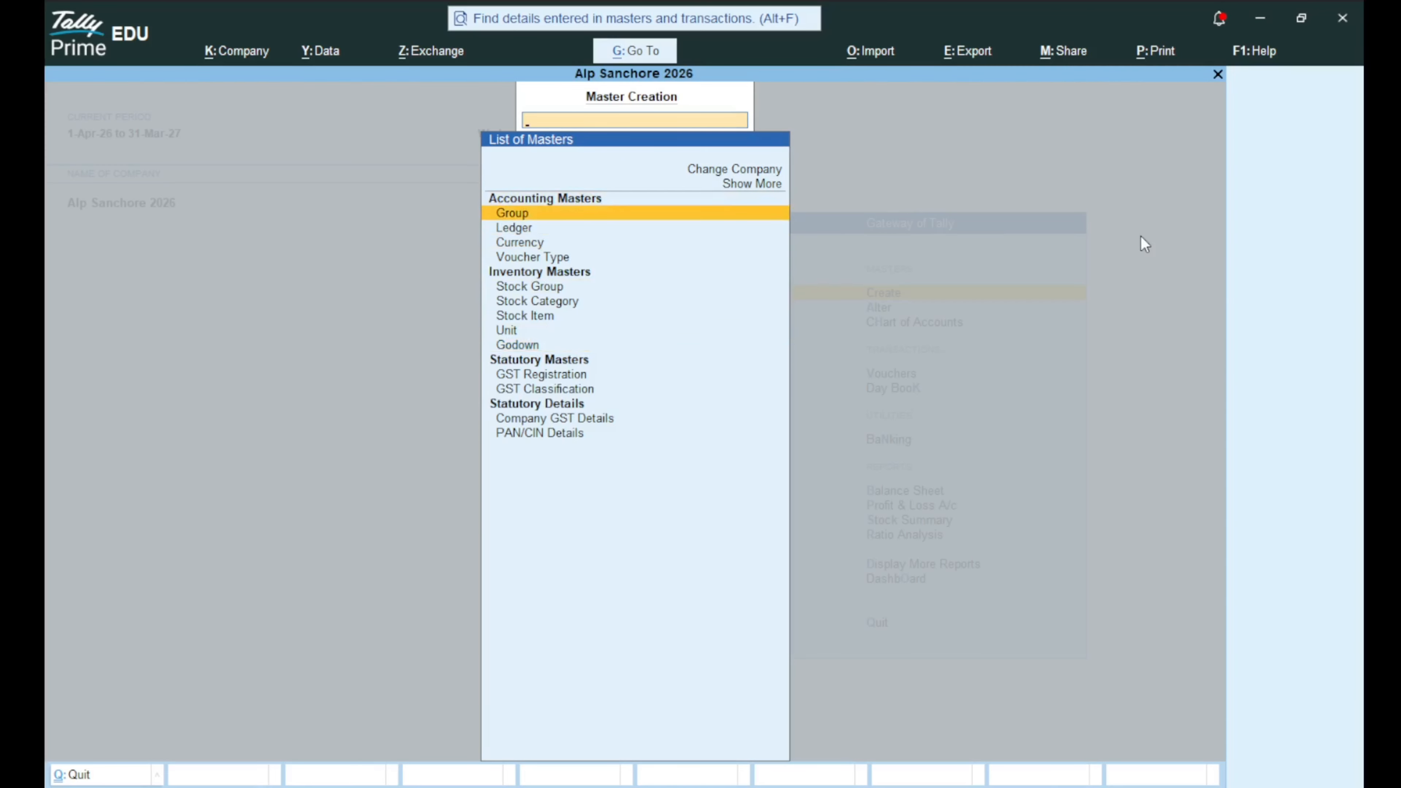
{"action": "key", "text": "Down"}
{"action": "key", "text": "Down"}
{"action": "key", "text": "Down"}
{"action": "key", "text": "Down"}
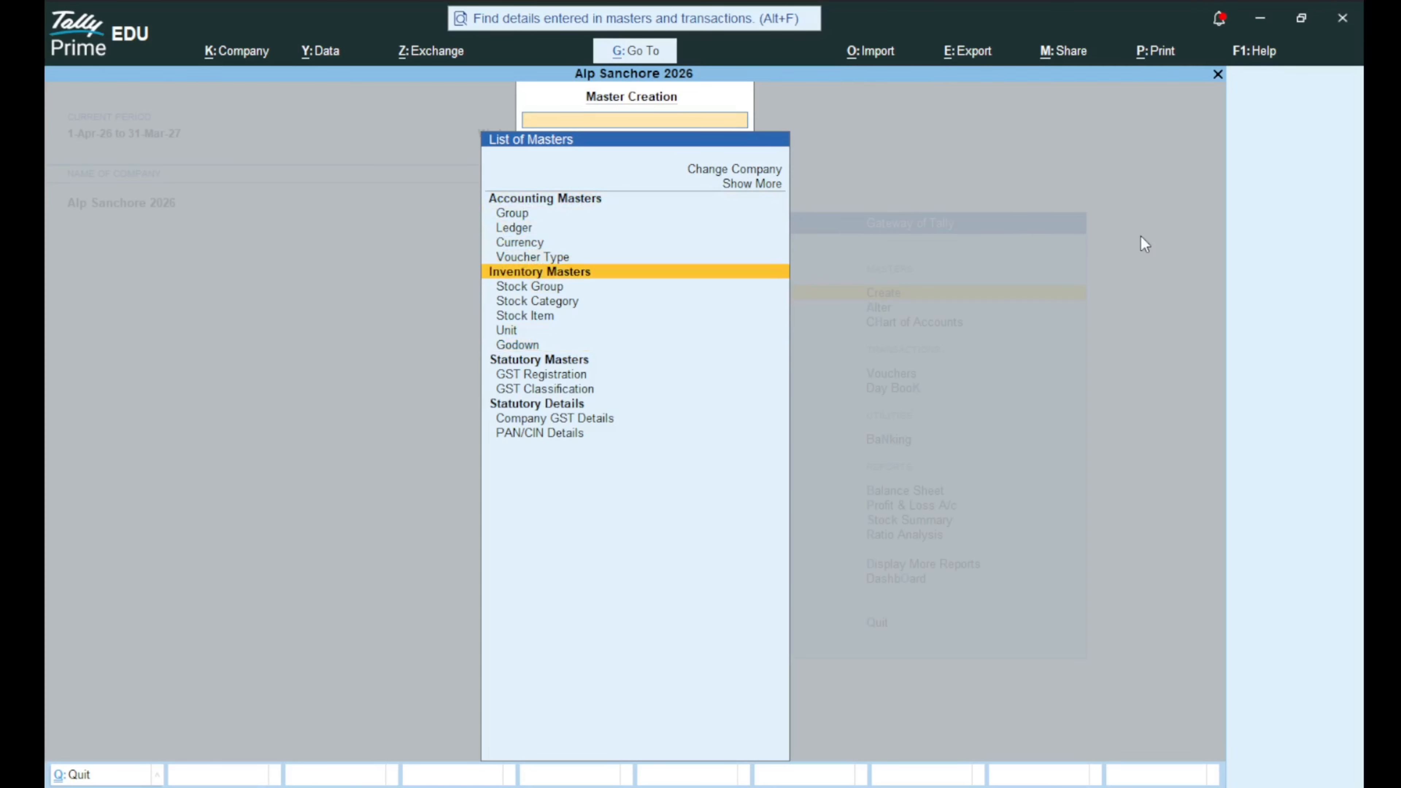
{"action": "key", "text": "Down"}
{"action": "key", "text": "Down"}
{"action": "key", "text": "Down"}
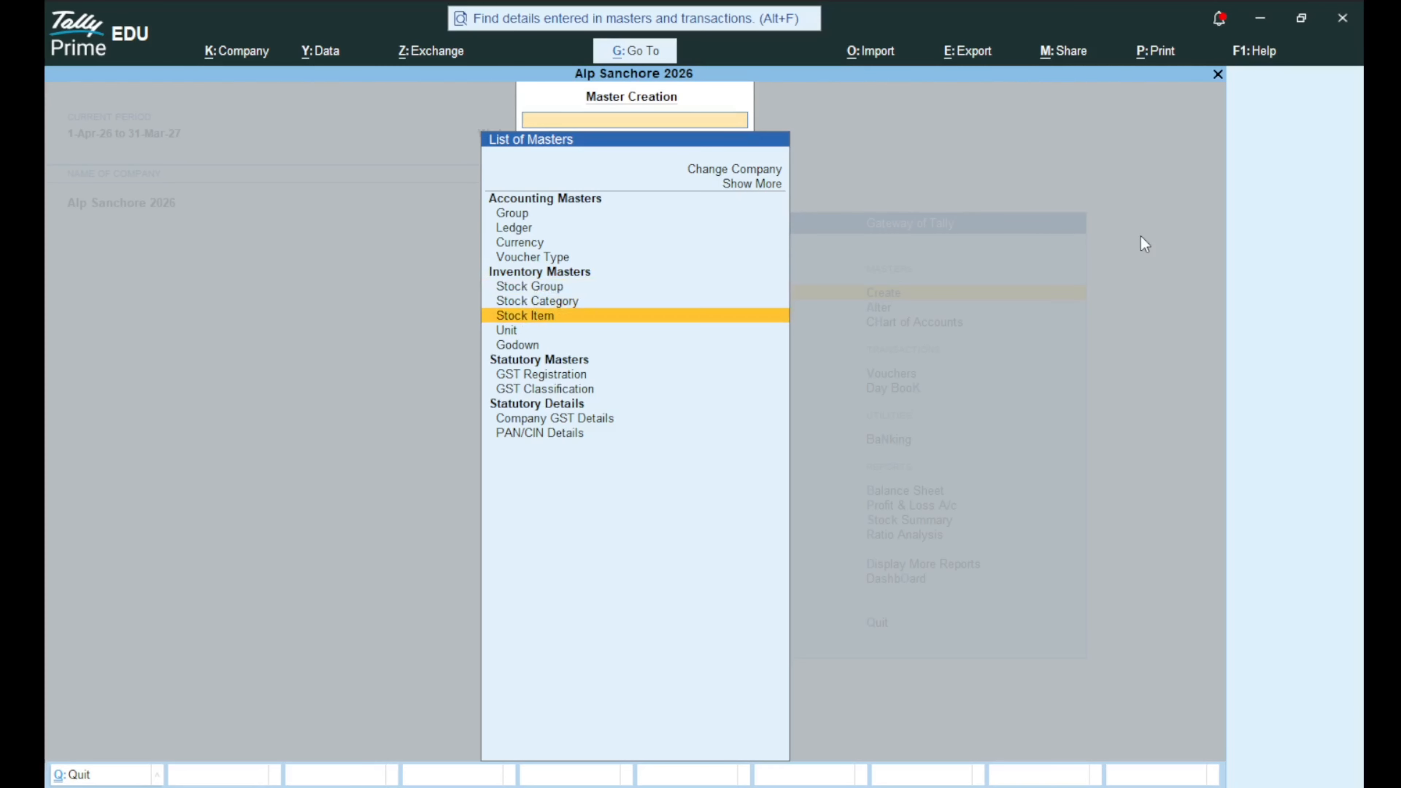
{"action": "key", "text": "Down"}
{"action": "key", "text": "Down"}
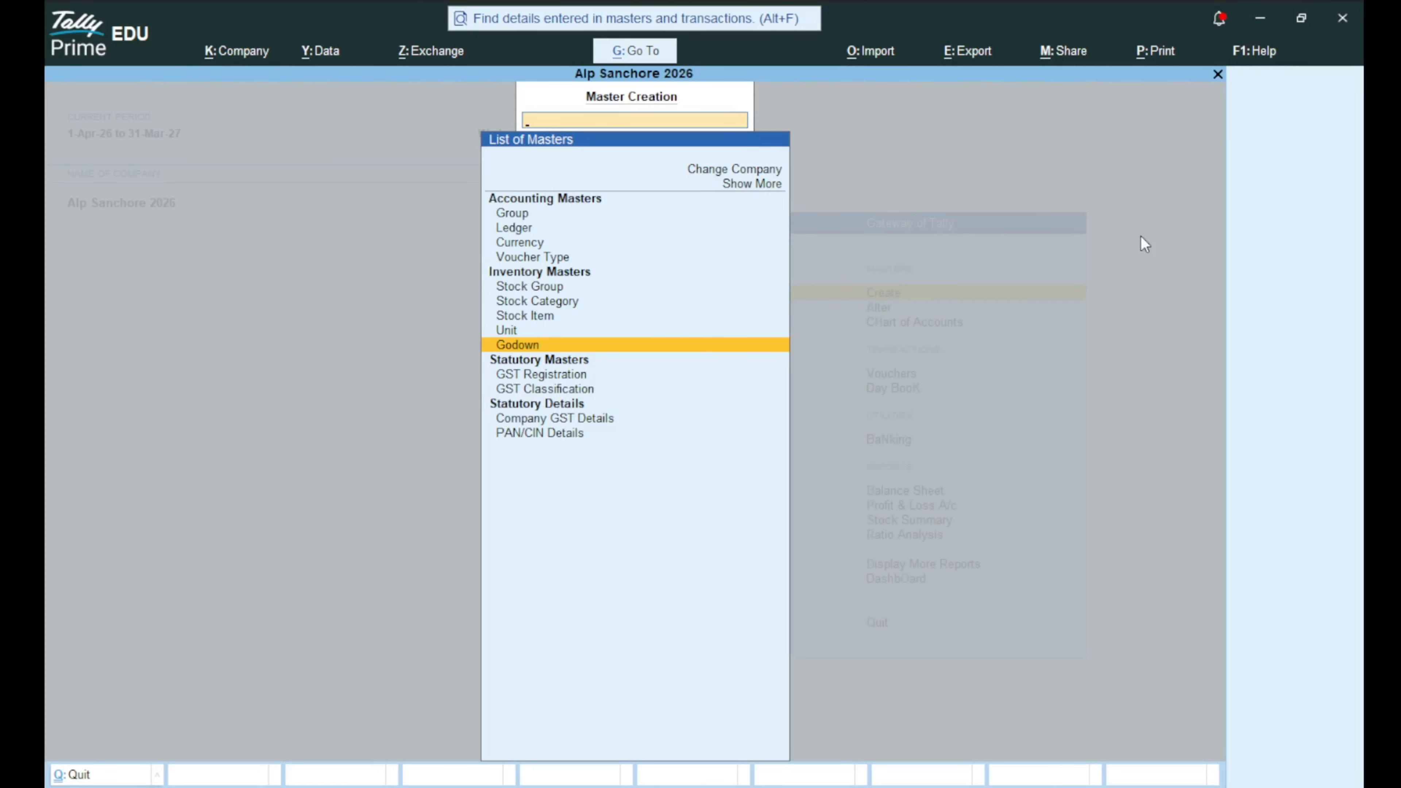
{"action": "key", "text": "Escape"}
In Master Alteration, review the godown, unit, stock item, stock category and stock group lists.
{"action": "key", "text": "Down"}
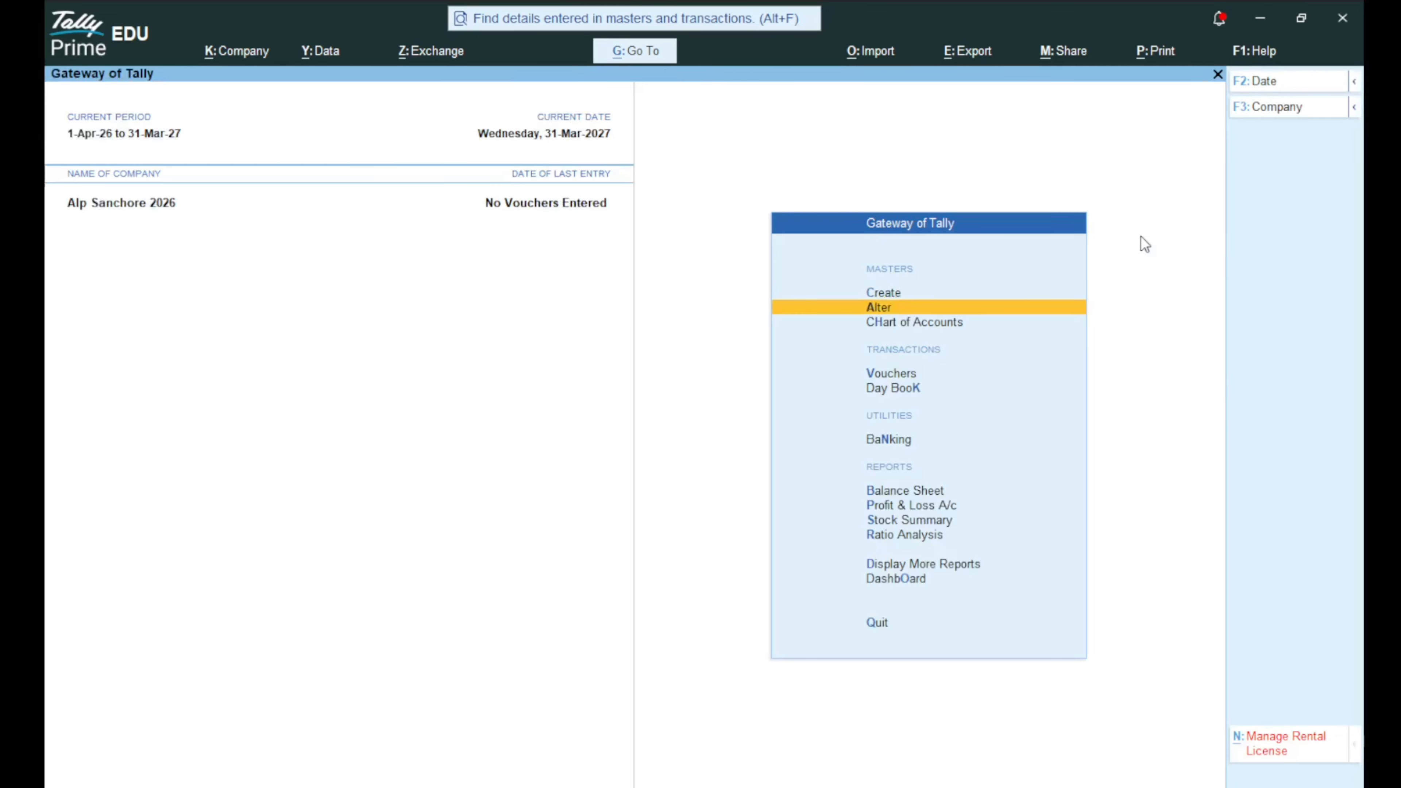
{"action": "key", "text": "Return"}
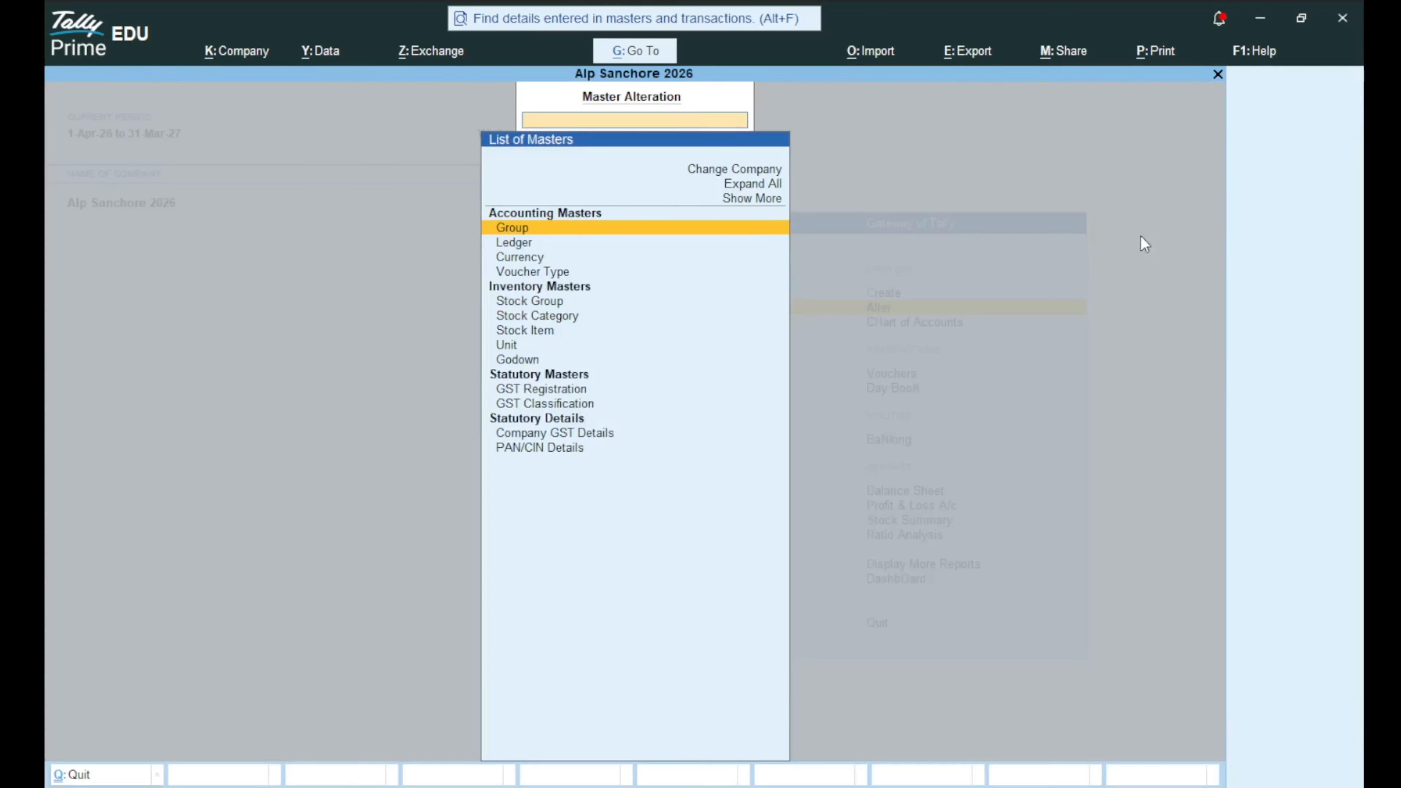
{"action": "key", "text": "Down"}
{"action": "key", "text": "Down"}
{"action": "key", "text": "Down"}
{"action": "key", "text": "Down"}
{"action": "key", "text": "Down"}
{"action": "key", "text": "Down"}
{"action": "key", "text": "Down"}
{"action": "key", "text": "Down"}
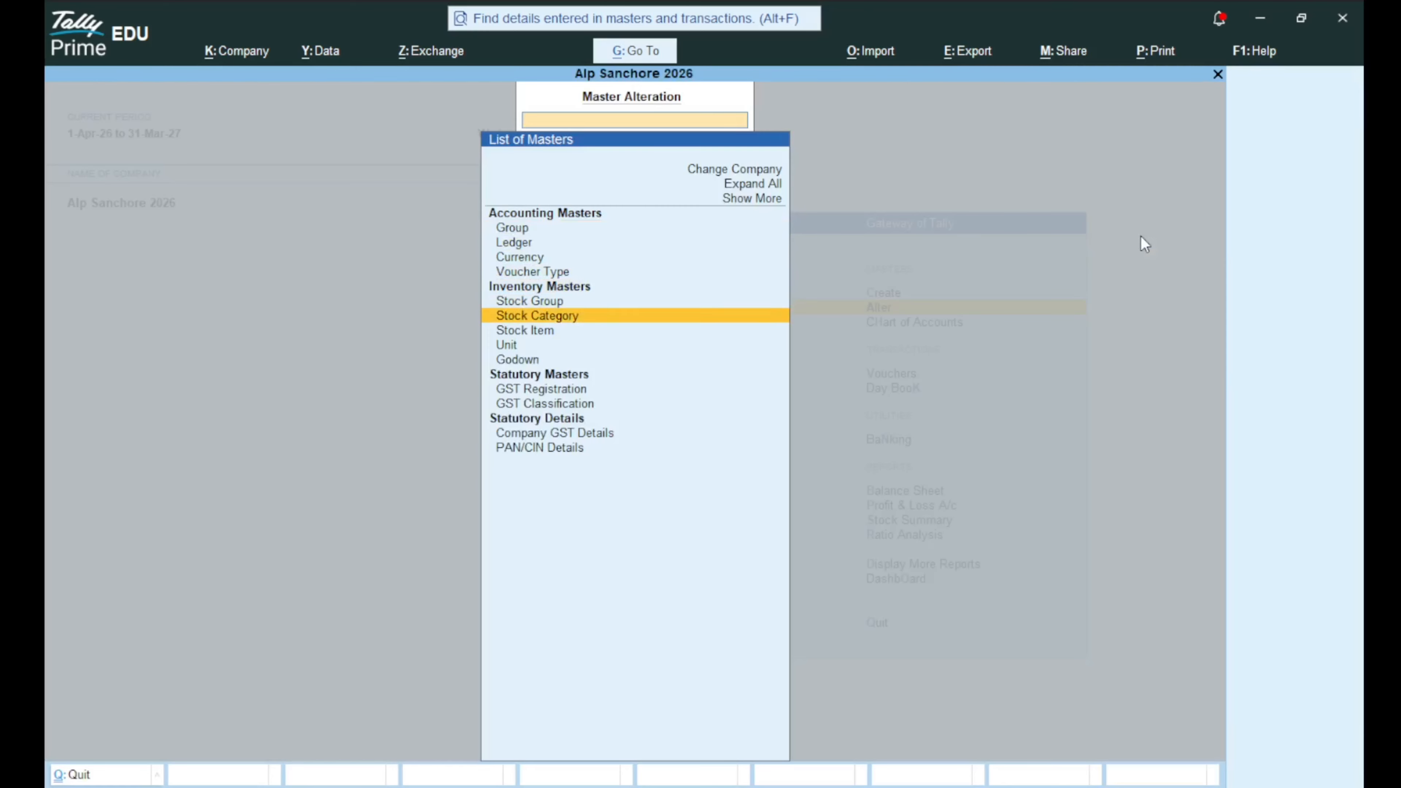
{"action": "key", "text": "Return"}
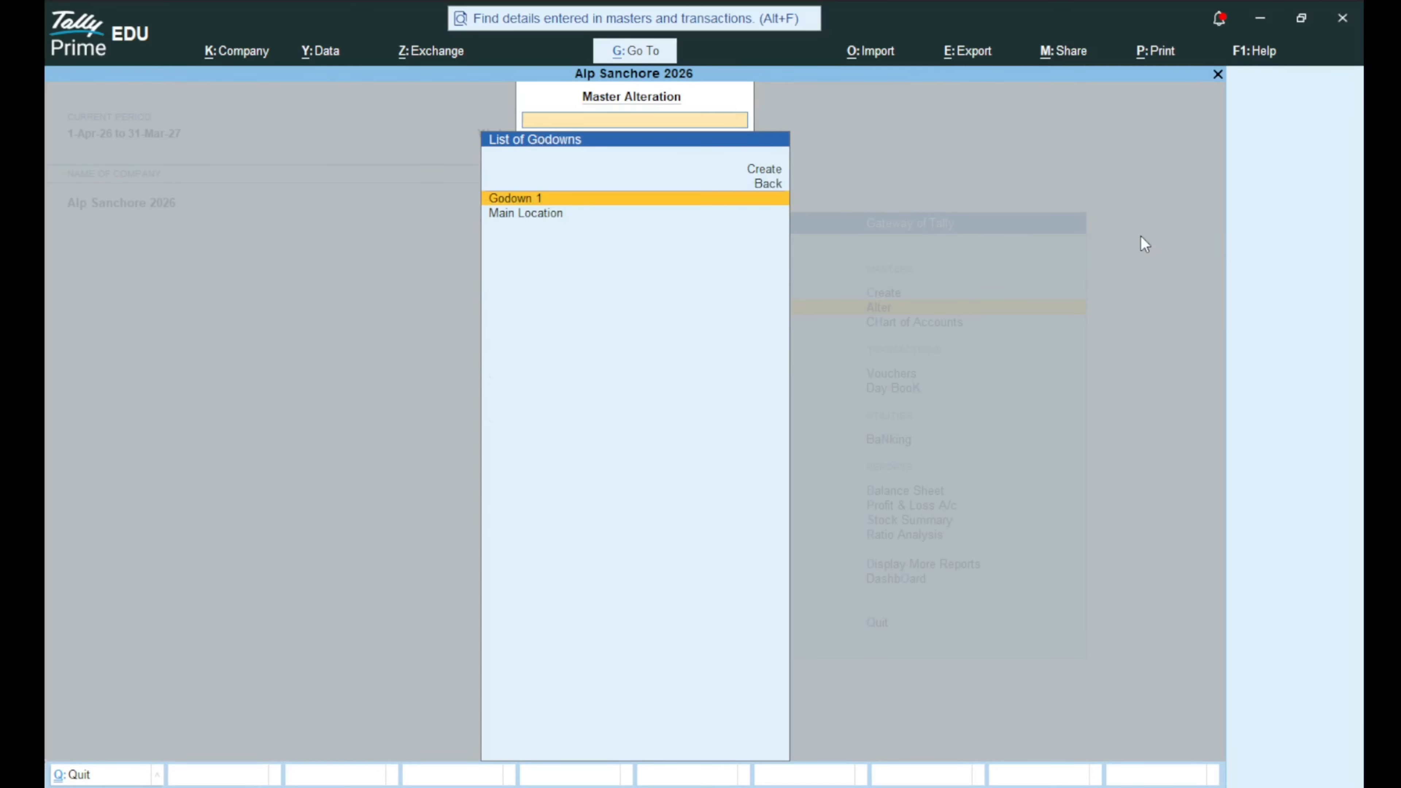
{"action": "key", "text": "Escape"}
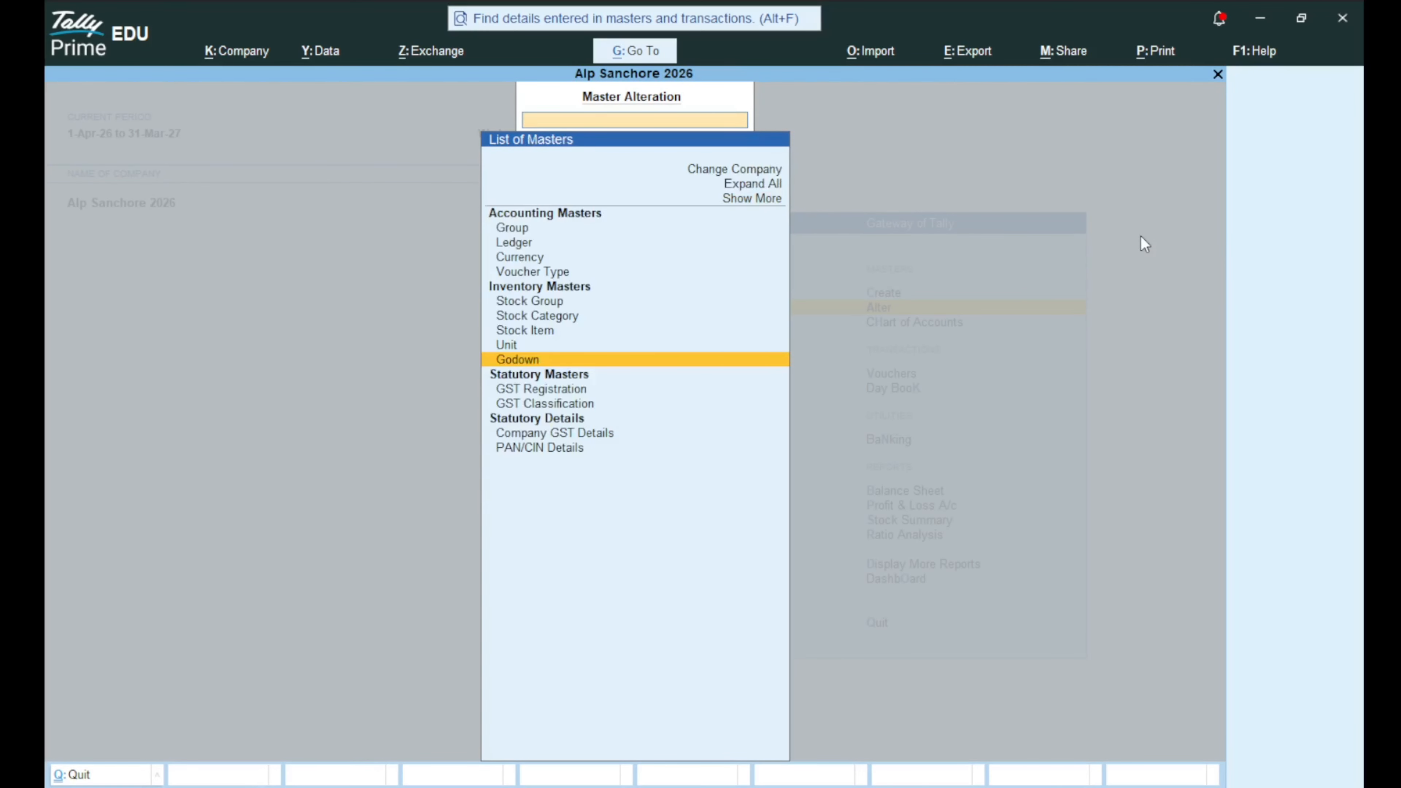
{"action": "key", "text": "Up"}
{"action": "key", "text": "Return"}
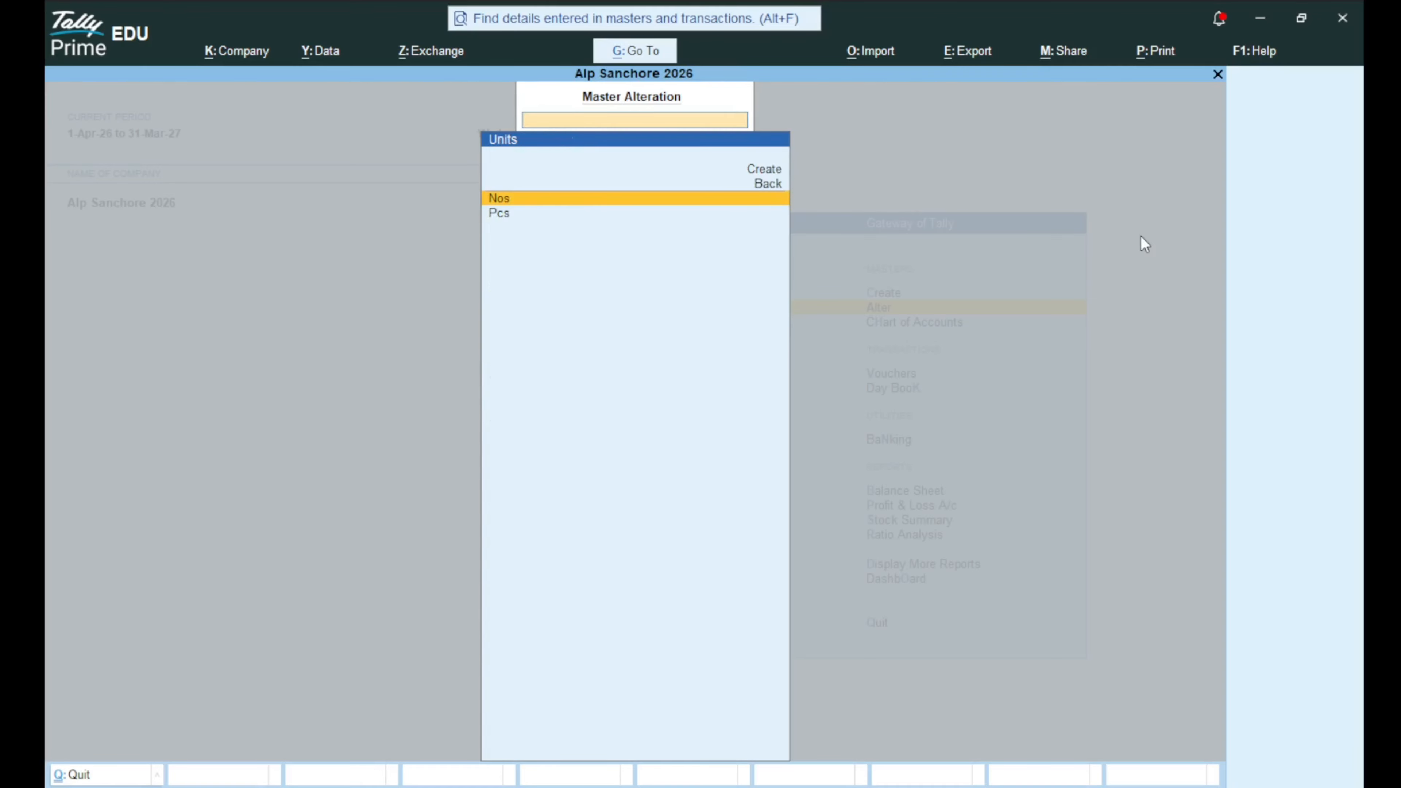
{"action": "key", "text": "Escape"}
{"action": "key", "text": "Up"}
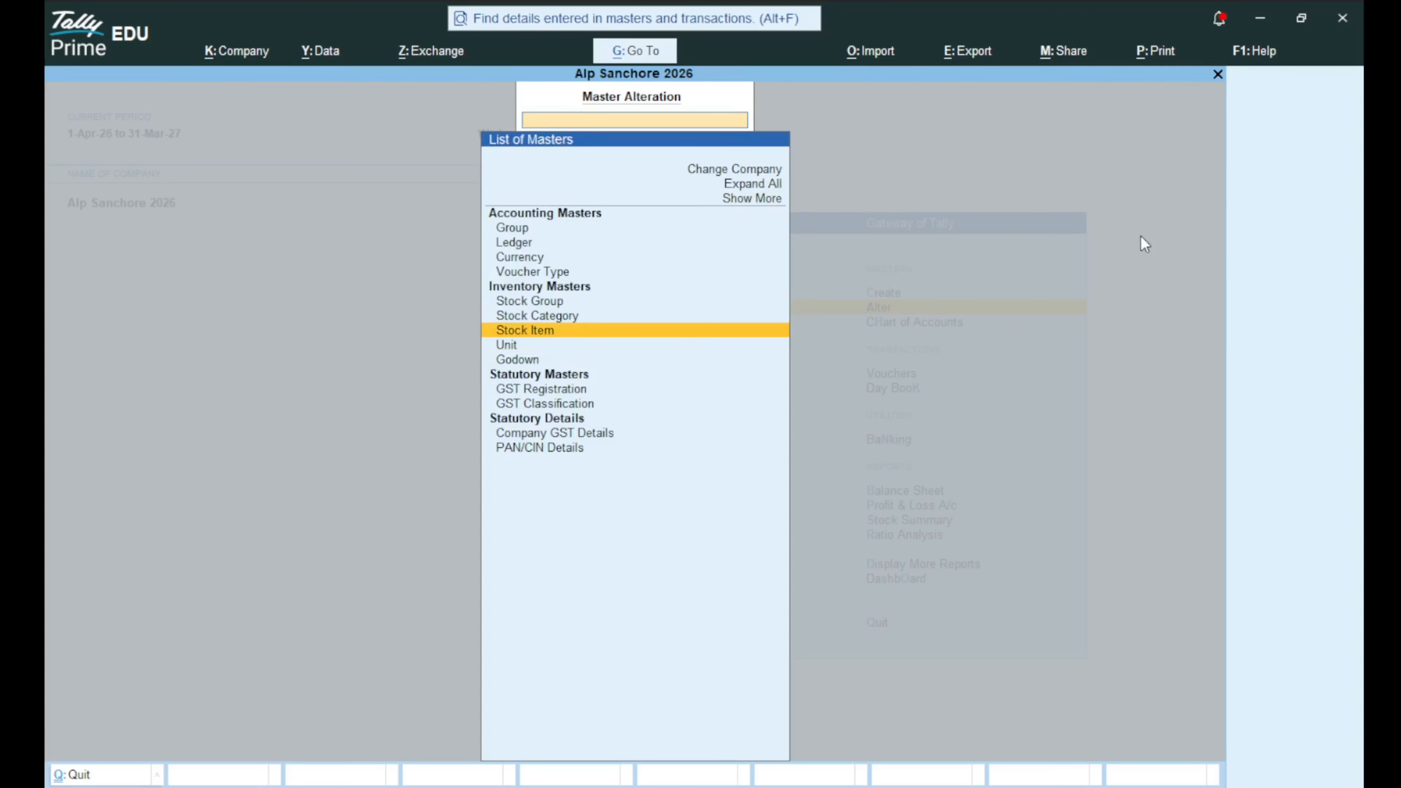
{"action": "key", "text": "Return"}
{"action": "key", "text": "Escape"}
{"action": "key", "text": "Up"}
{"action": "key", "text": "Return"}
{"action": "key", "text": "Escape"}
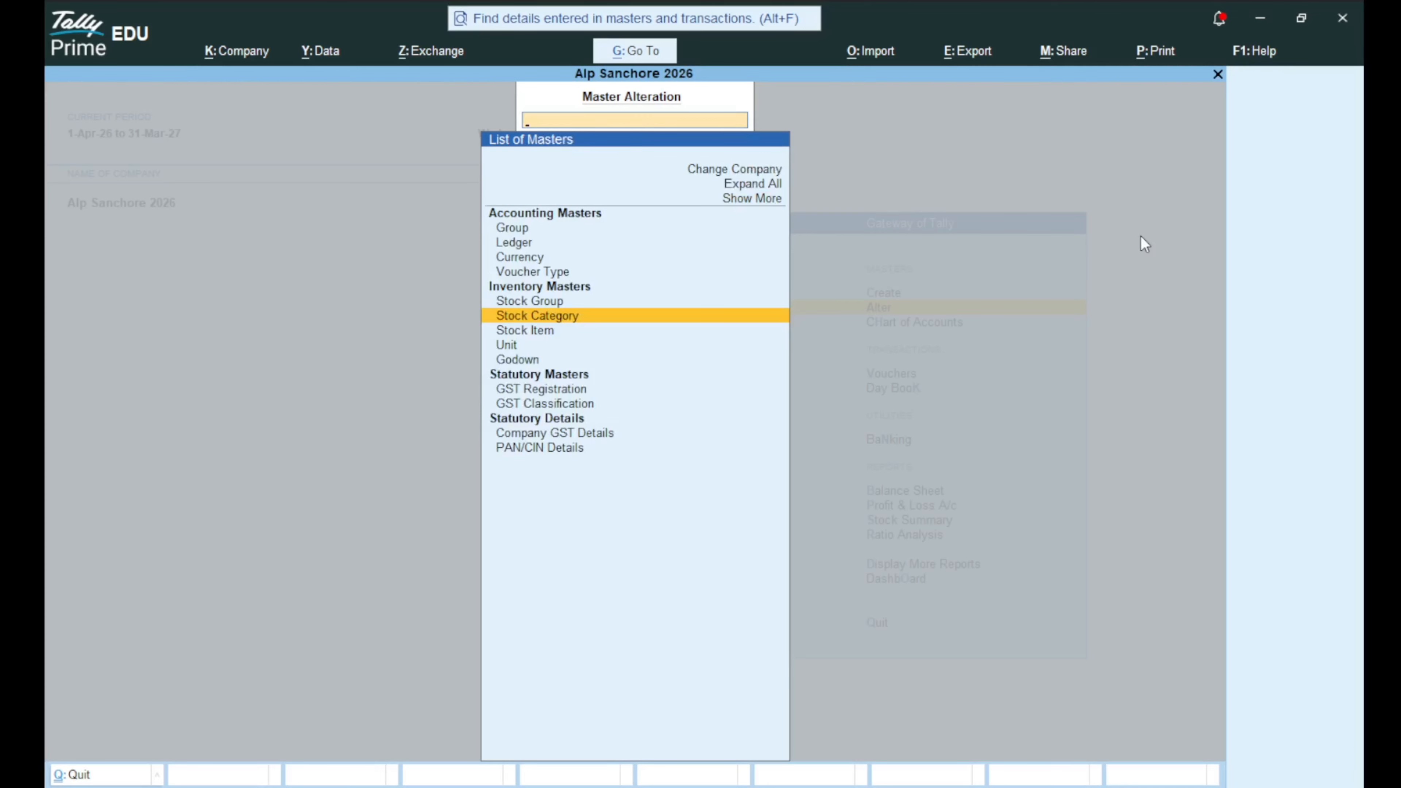
{"action": "key", "text": "Up"}
{"action": "key", "text": "Return"}
{"action": "key", "text": "Escape"}
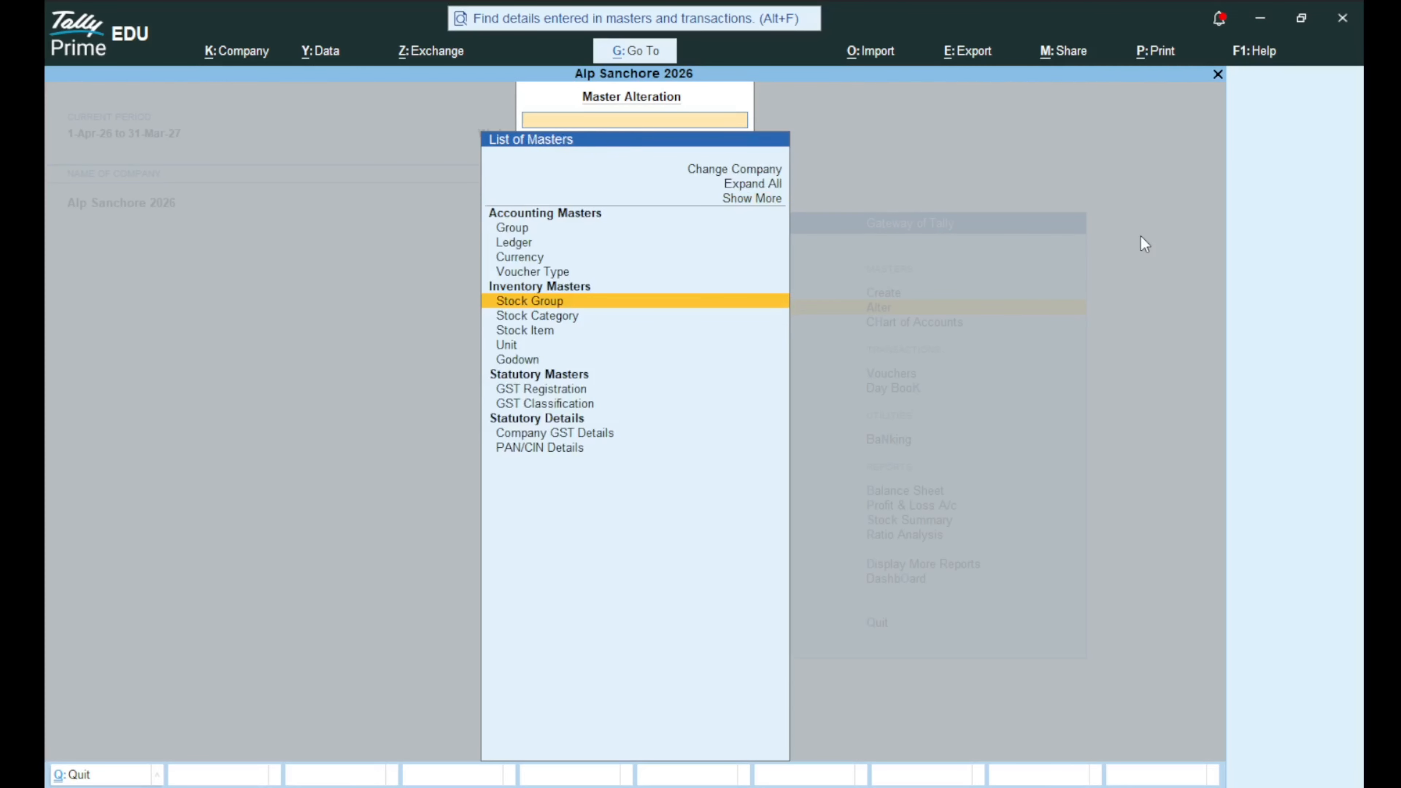
Review the voucher type, currency, ledger and group lists, then return to the Gateway of Tally.
{"action": "key", "text": "Up"}
{"action": "key", "text": "Return"}
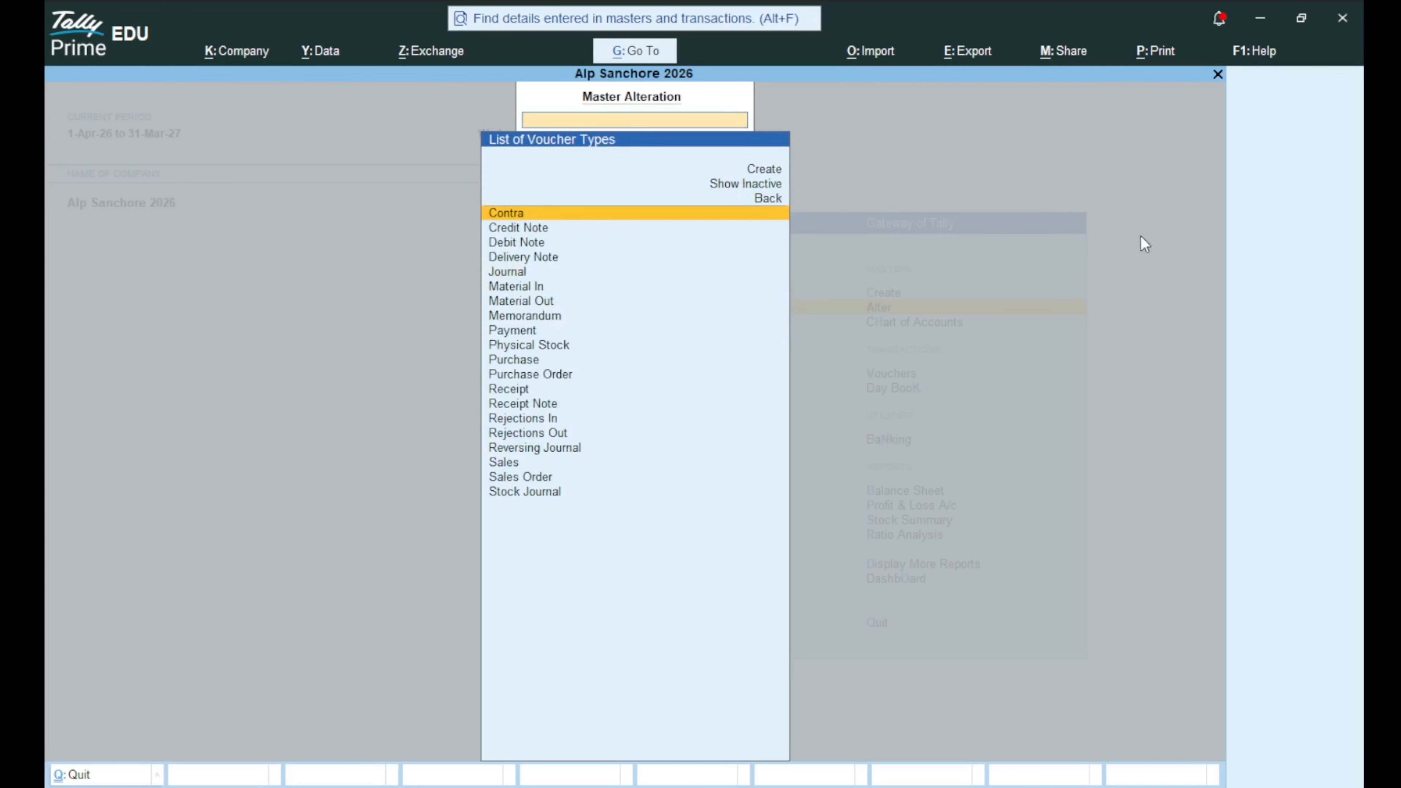
{"action": "key", "text": "Escape"}
{"action": "key", "text": "Up"}
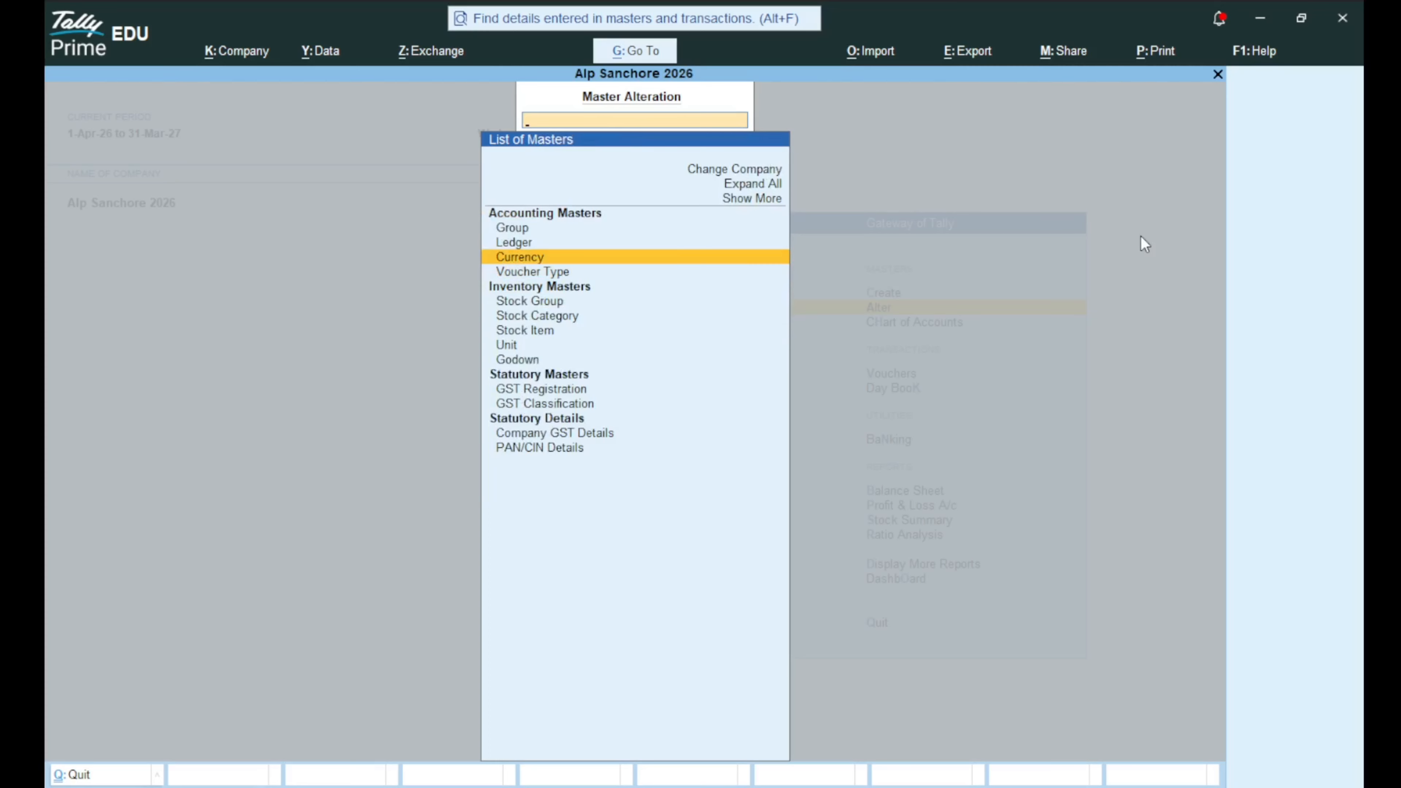
{"action": "key", "text": "Return"}
{"action": "key", "text": "Escape"}
{"action": "key", "text": "Up"}
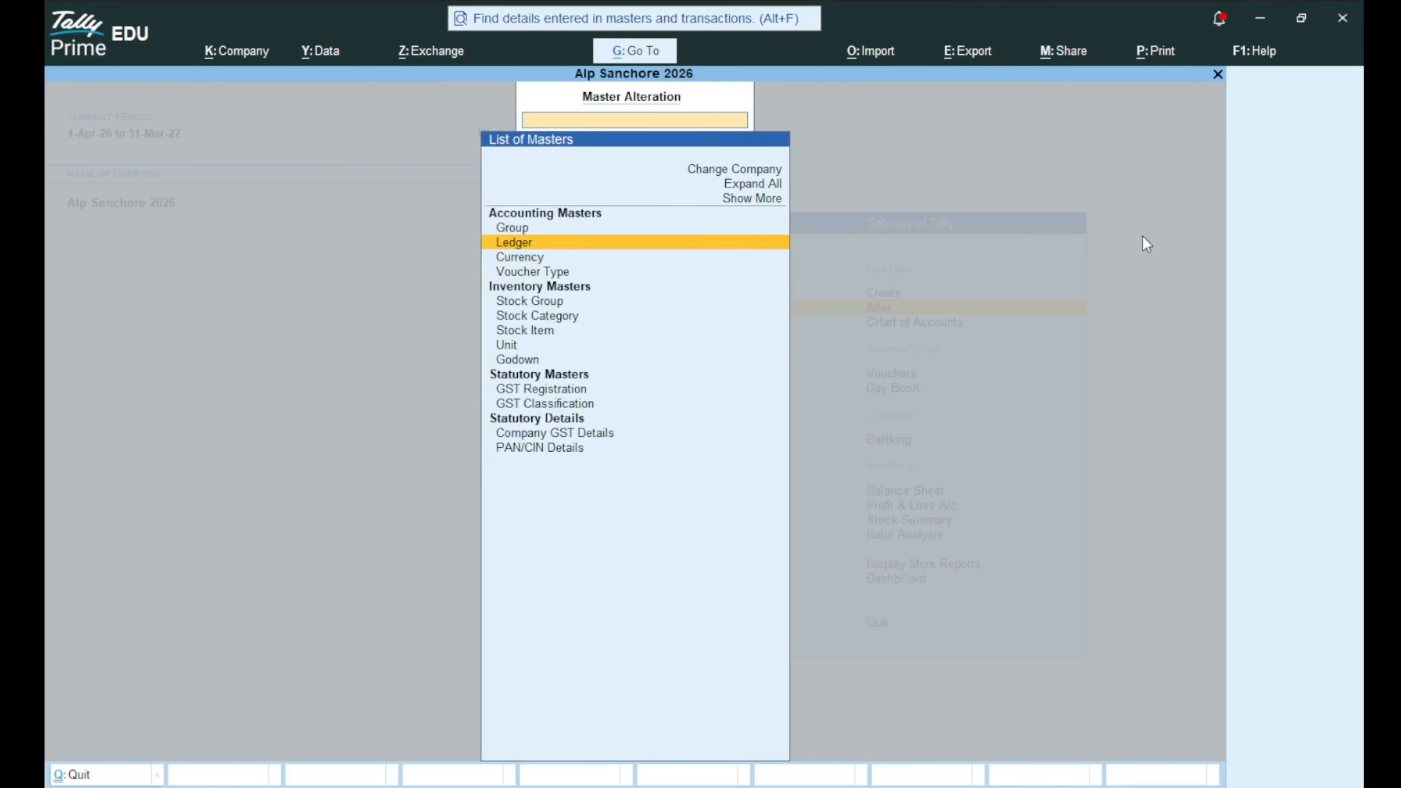
{"action": "key", "text": "Return"}
{"action": "key", "text": "Escape"}
{"action": "key", "text": "Up"}
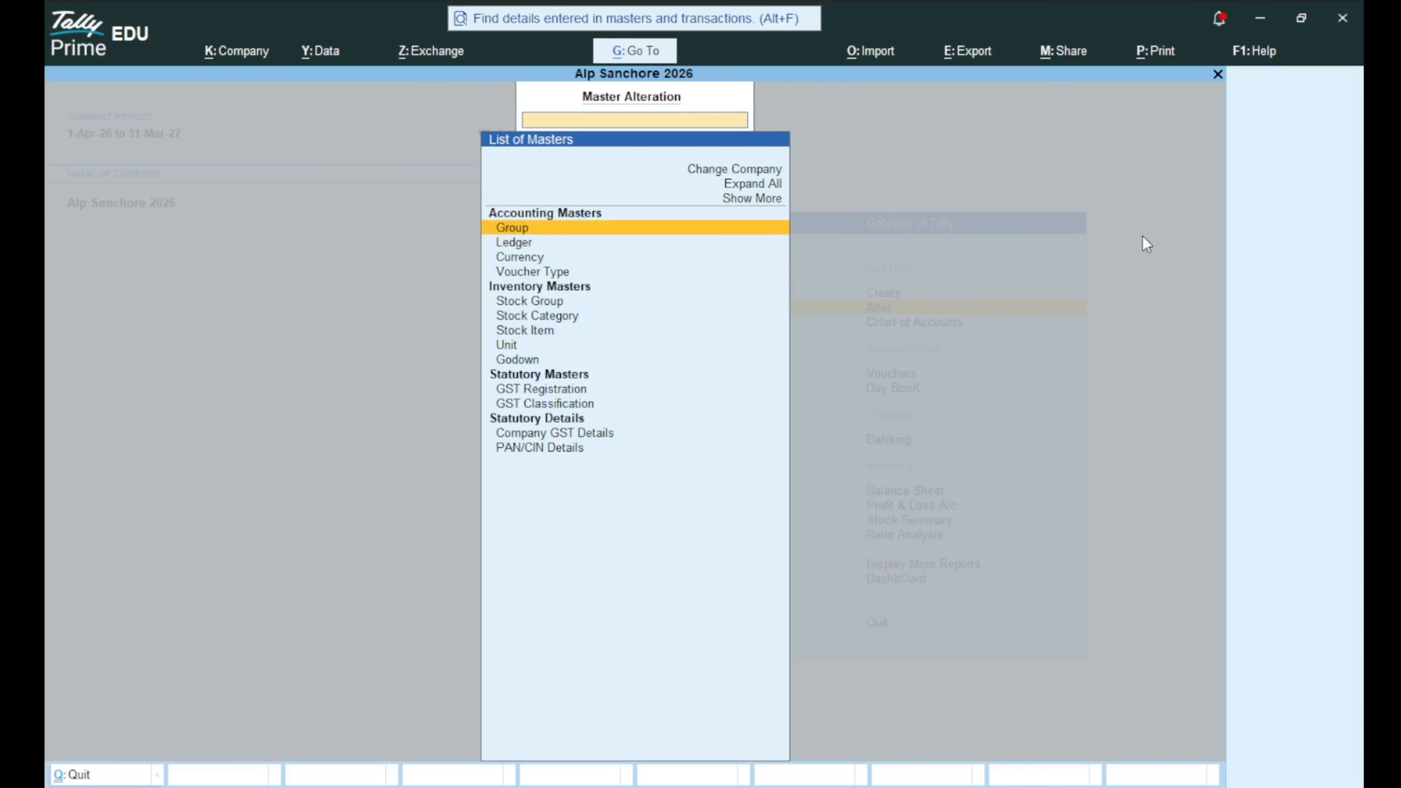
{"action": "key", "text": "Down"}
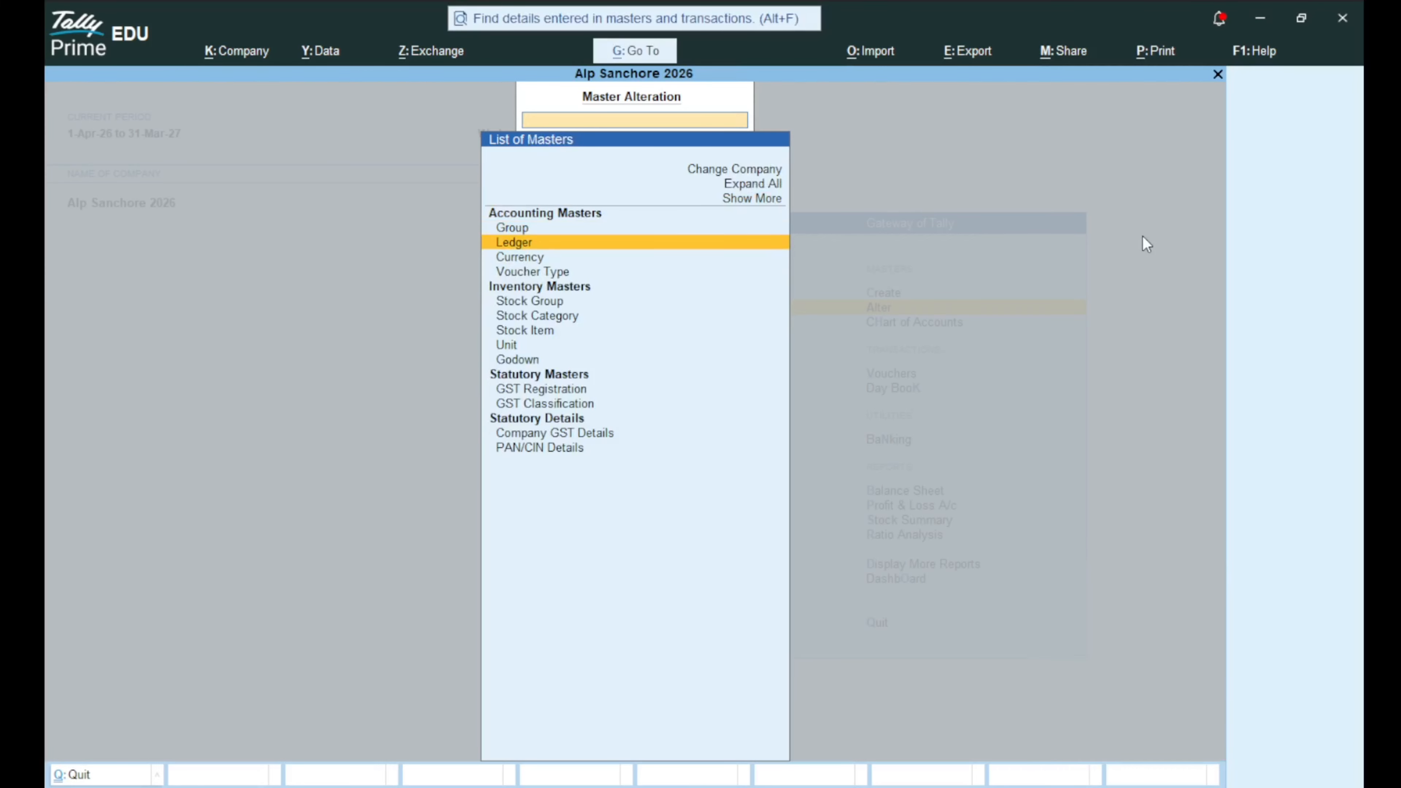
{"action": "key", "text": "Up"}
{"action": "key", "text": "Return"}
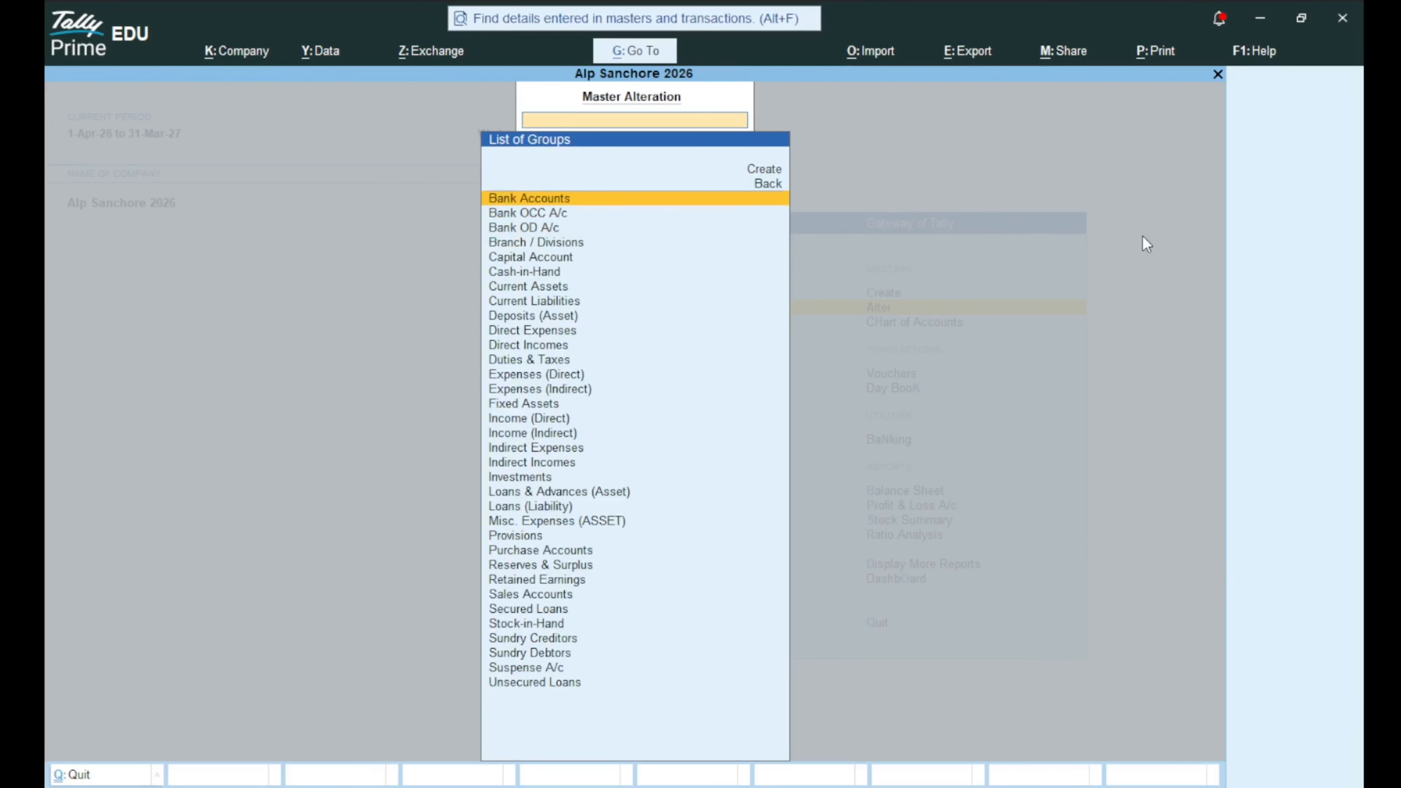
{"action": "key", "text": "Escape"}
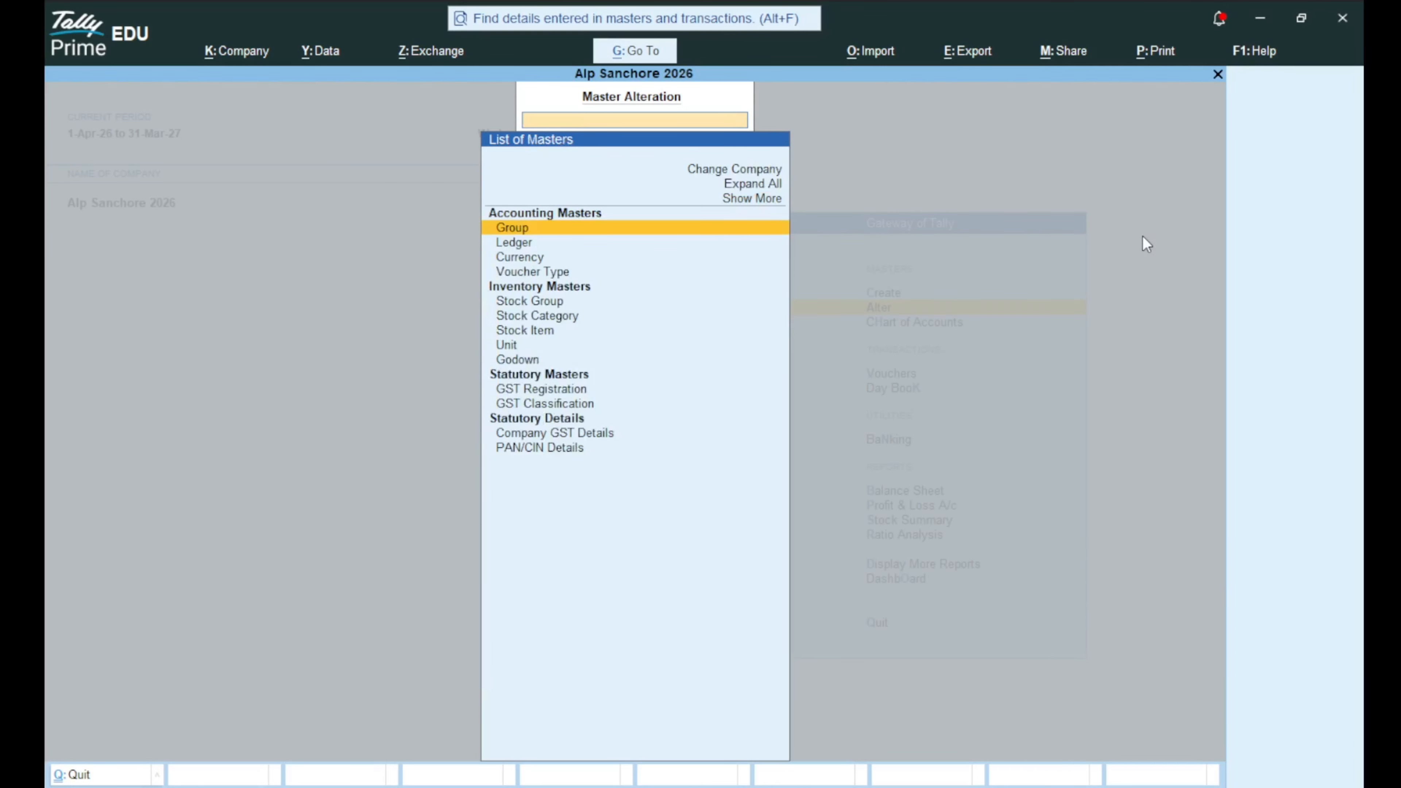
{"action": "key", "text": "Escape"}
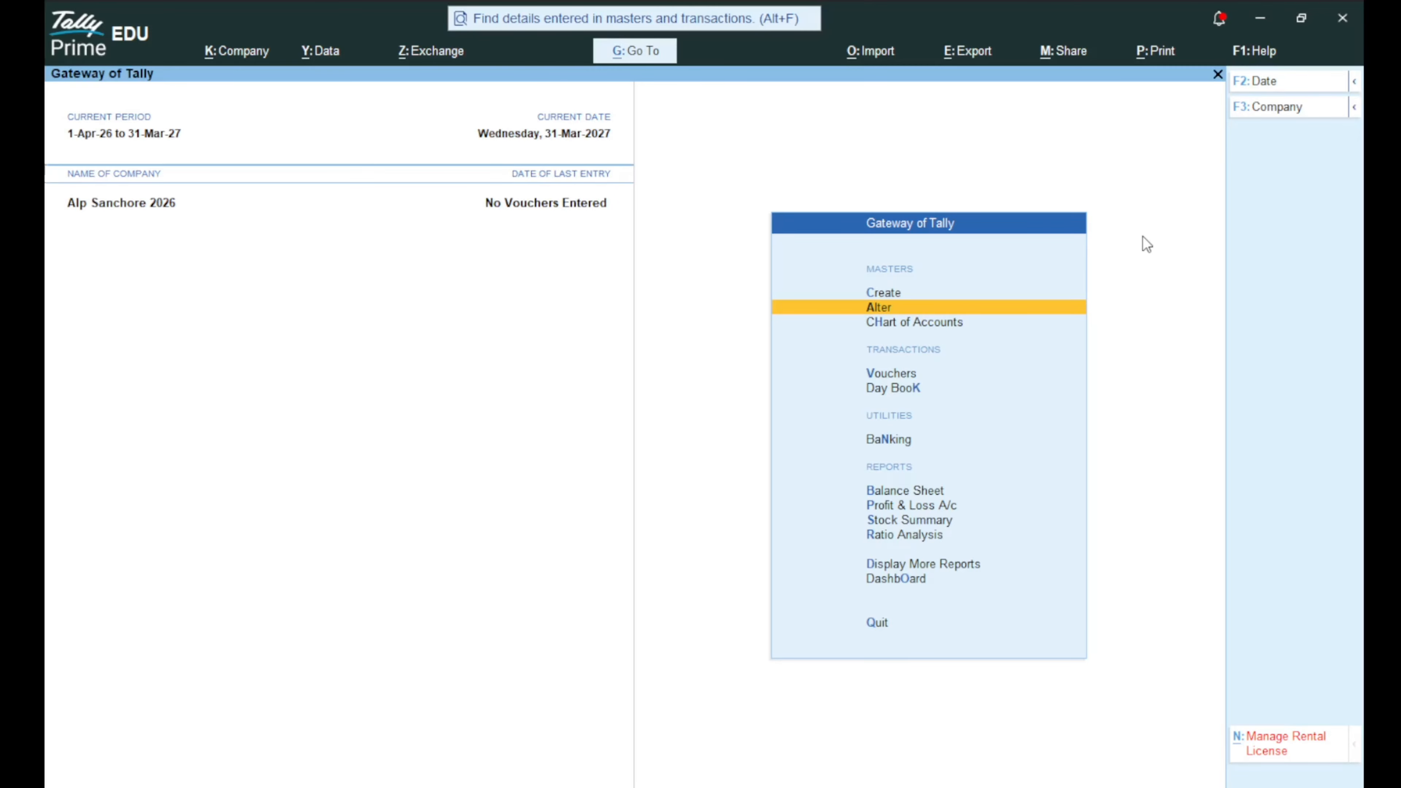
Browse the master types in the Chart of Accounts, declining to quit when asked.
{"action": "key", "text": "Down"}
{"action": "key", "text": "Return"}
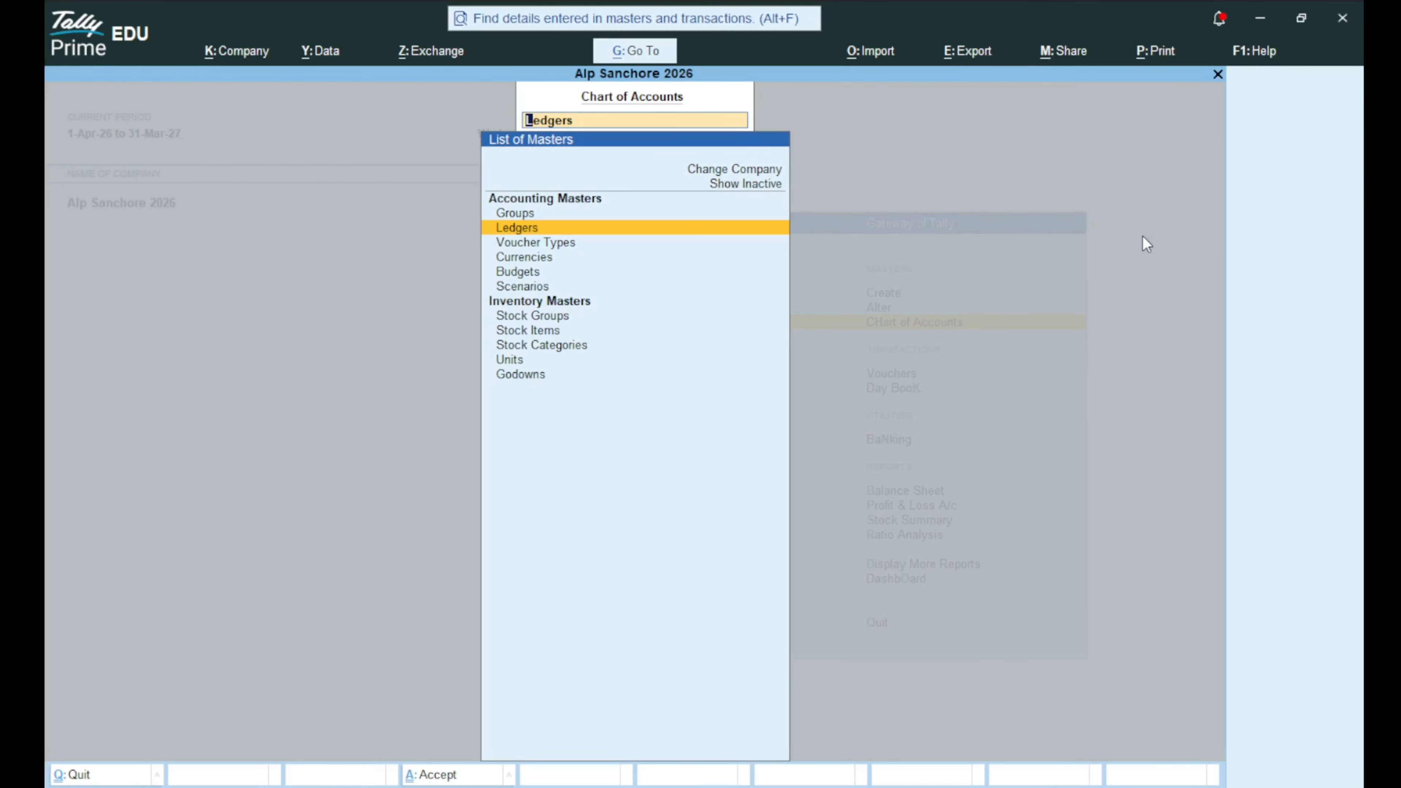
{"action": "key", "text": "Down"}
{"action": "key", "text": "Down"}
{"action": "key", "text": "Down"}
{"action": "key", "text": "Down"}
{"action": "key", "text": "Down"}
{"action": "key", "text": "Down"}
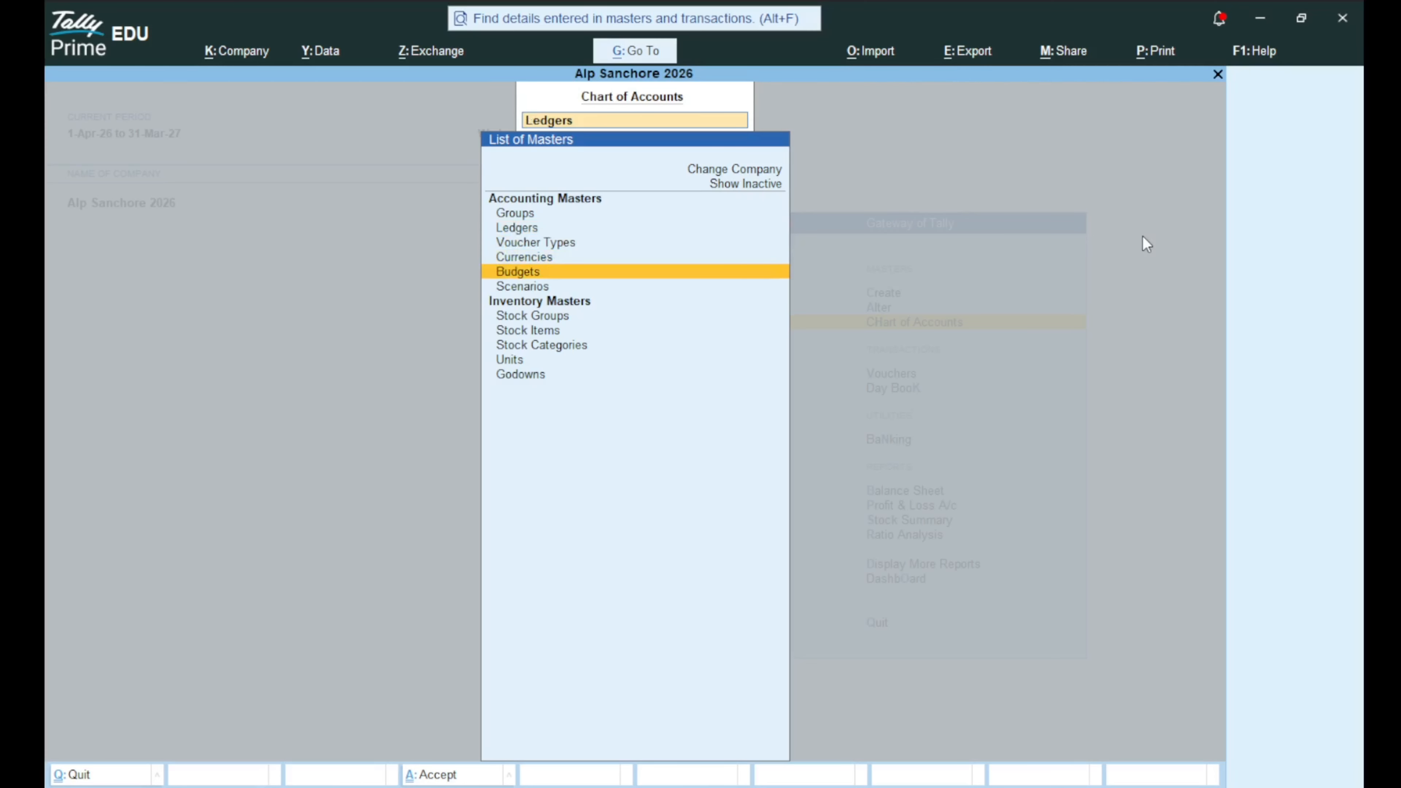
{"action": "key", "text": "Down"}
{"action": "key", "text": "Down"}
{"action": "key", "text": "Down"}
{"action": "key", "text": "Down"}
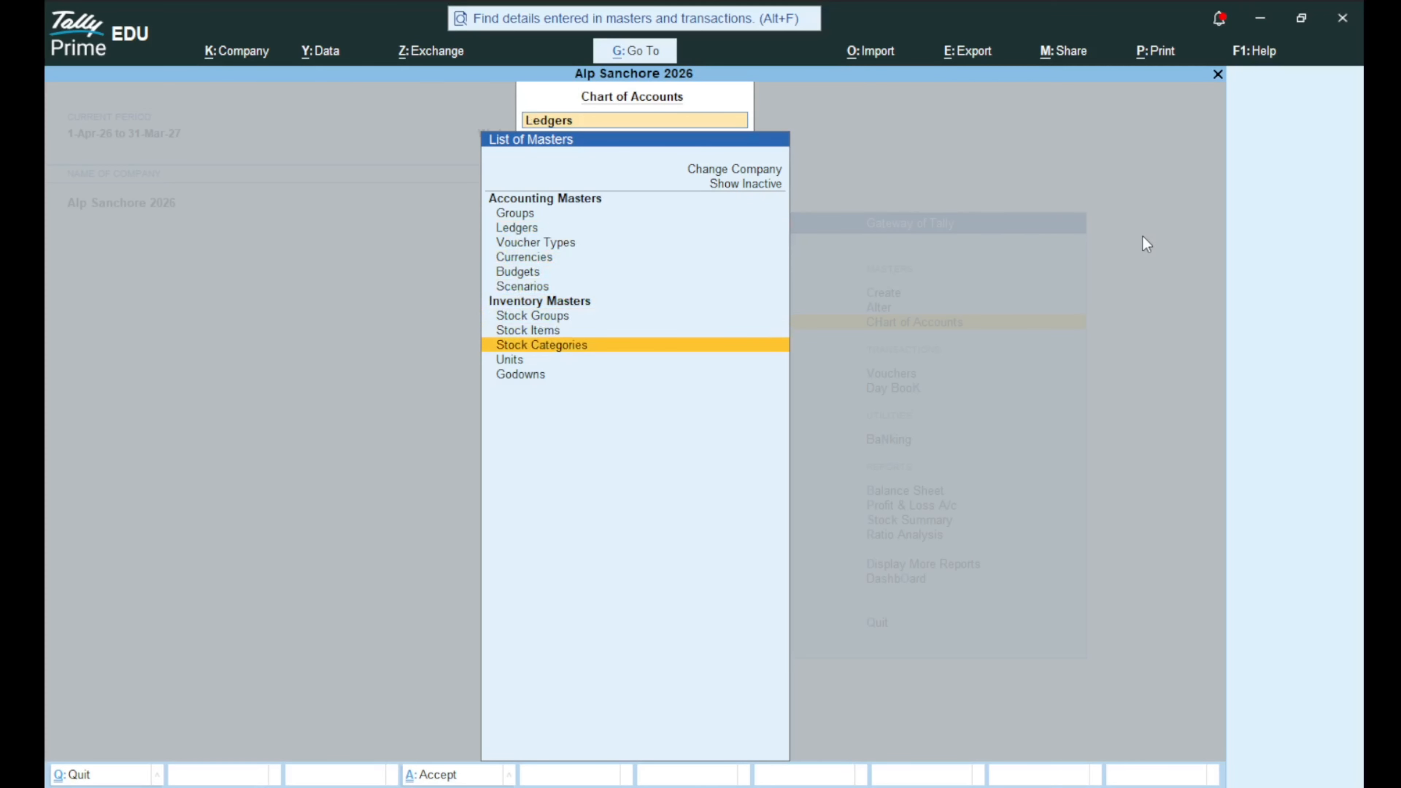
{"action": "key", "text": "Up"}
{"action": "key", "text": "Up"}
{"action": "key", "text": "Up"}
{"action": "key", "text": "Up"}
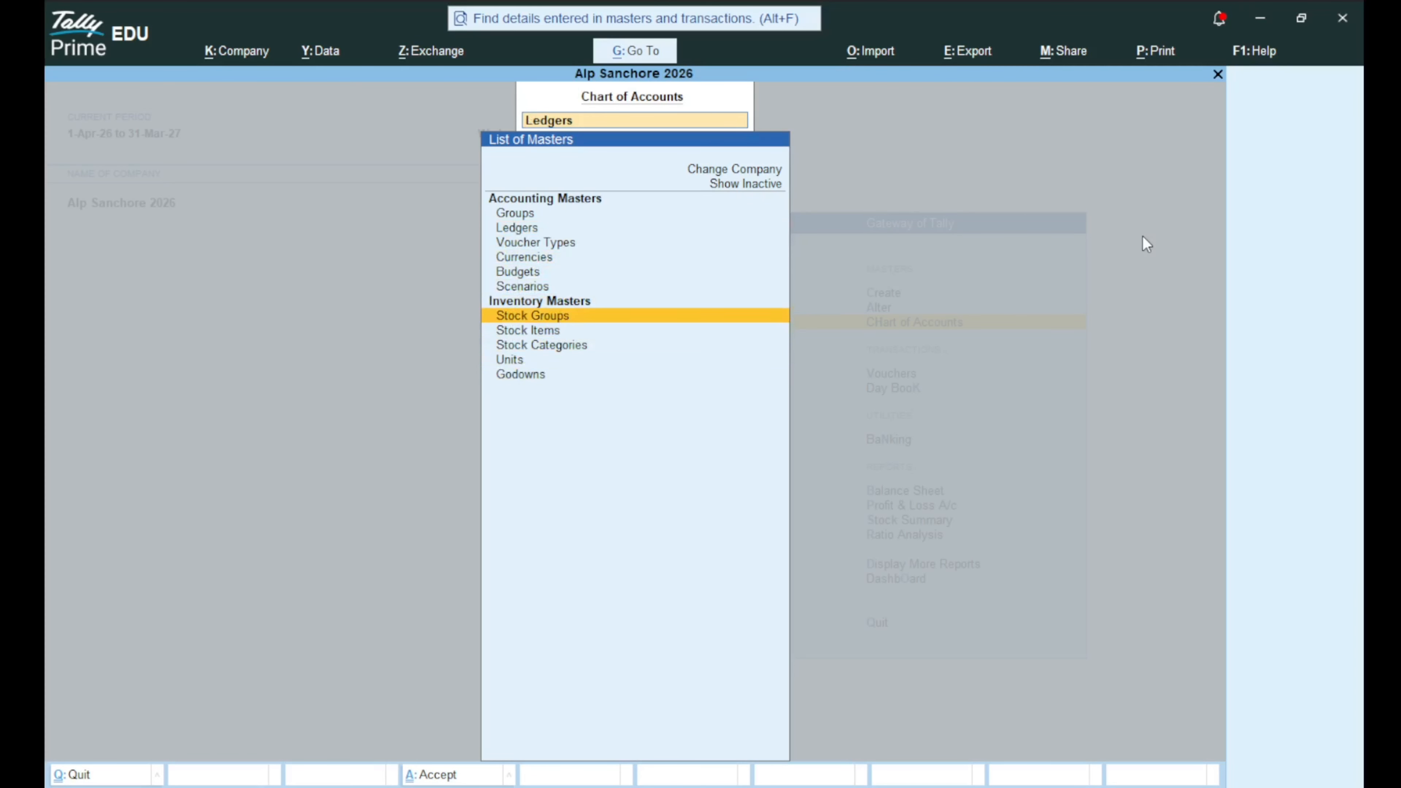
{"action": "key", "text": "Up"}
{"action": "key", "text": "Up"}
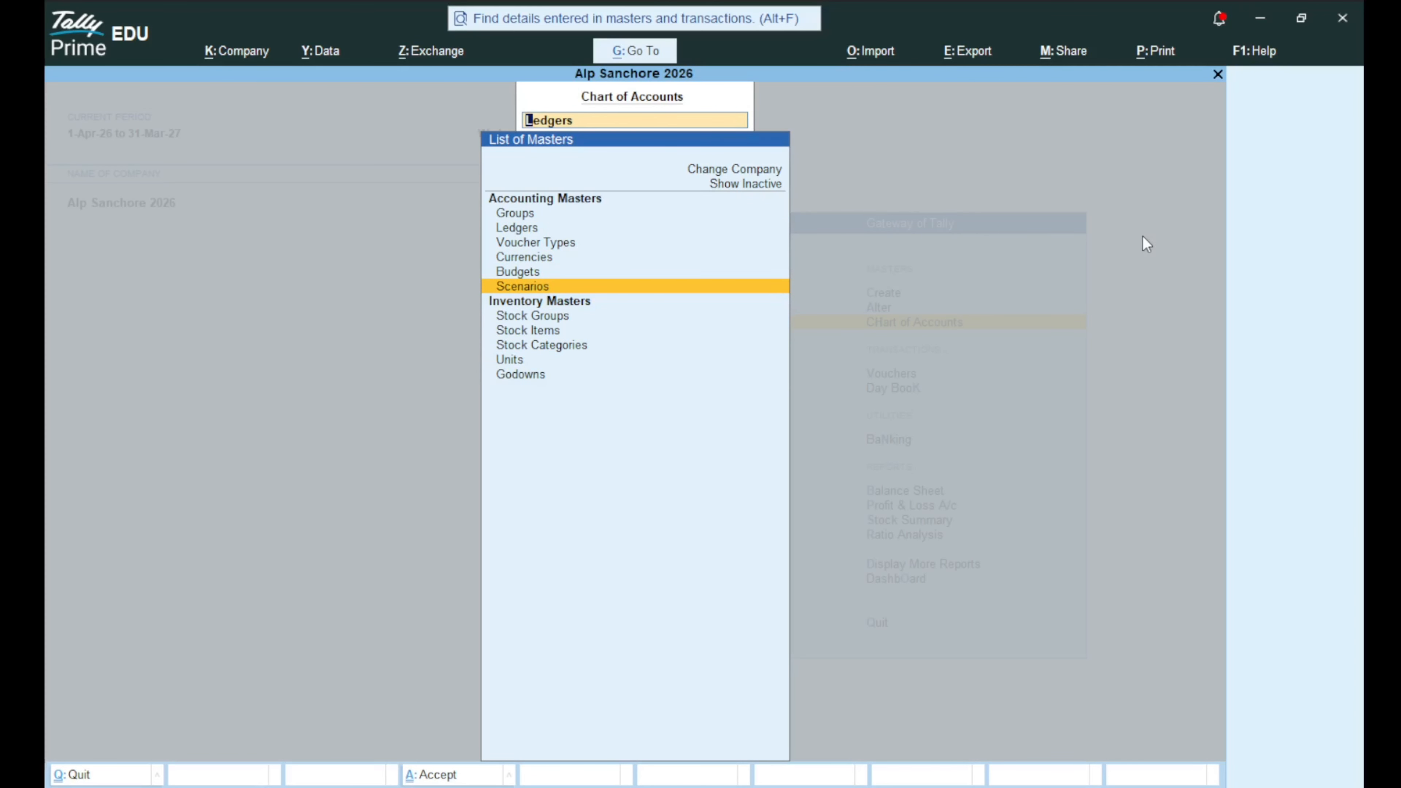
{"action": "key", "text": "Up"}
{"action": "key", "text": "Up"}
{"action": "key", "text": "Up"}
{"action": "key", "text": "Up"}
{"action": "key", "text": "Up"}
{"action": "key", "text": "Escape"}
{"action": "key", "text": "Escape"}
{"action": "key", "text": "n"}
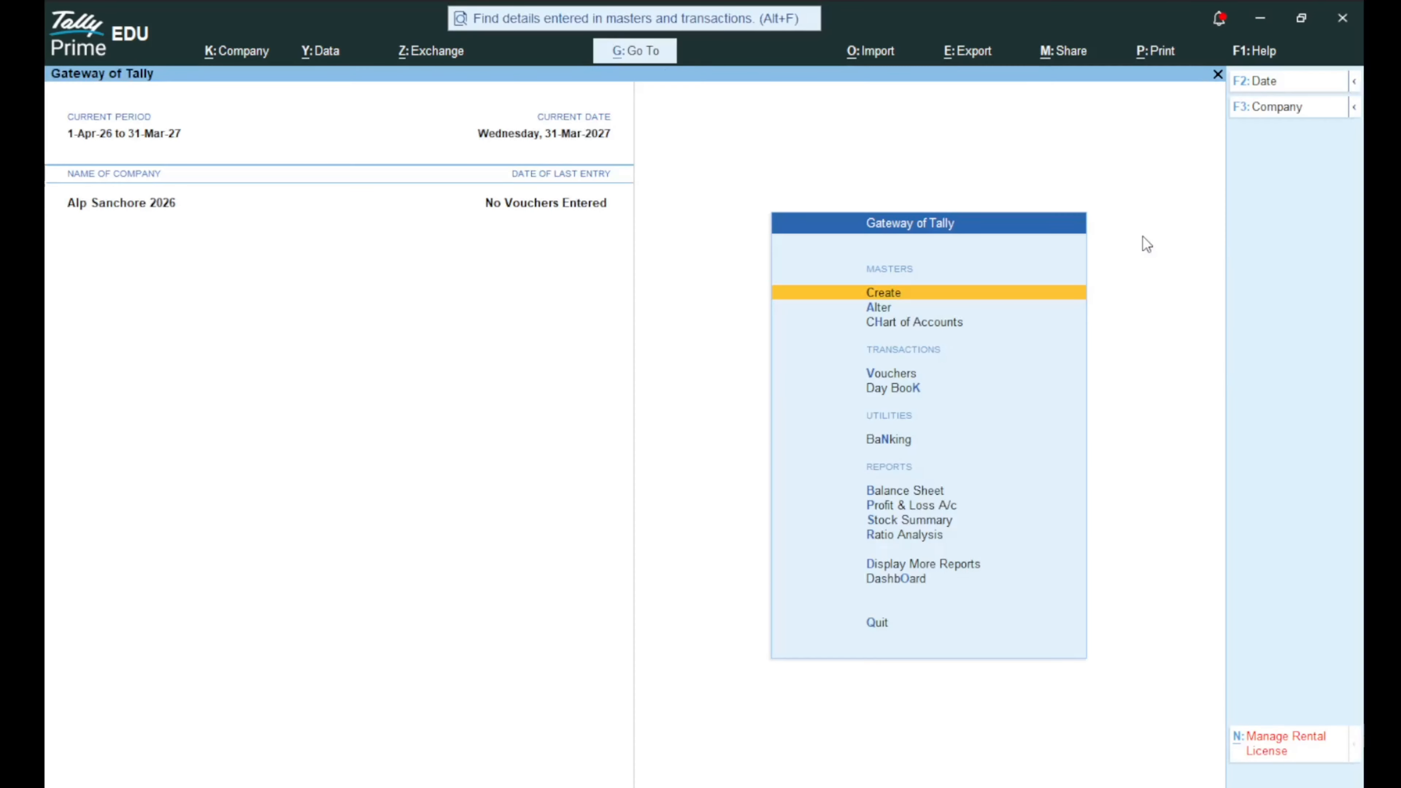
Reopen the Chart of Accounts and list the stock items Key Board and Mouse under COMPUTER.
{"action": "key", "text": "Down"}
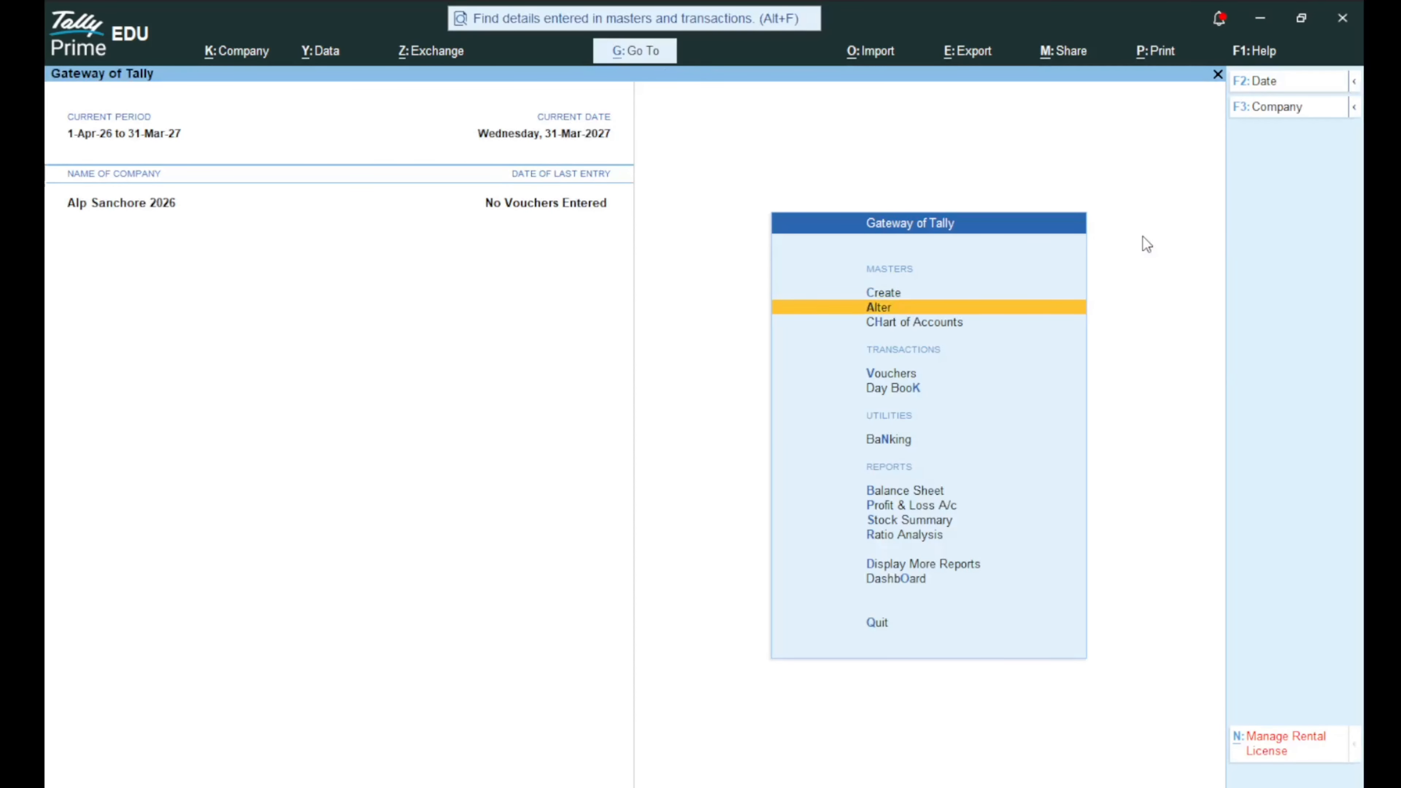
{"action": "key", "text": "Down"}
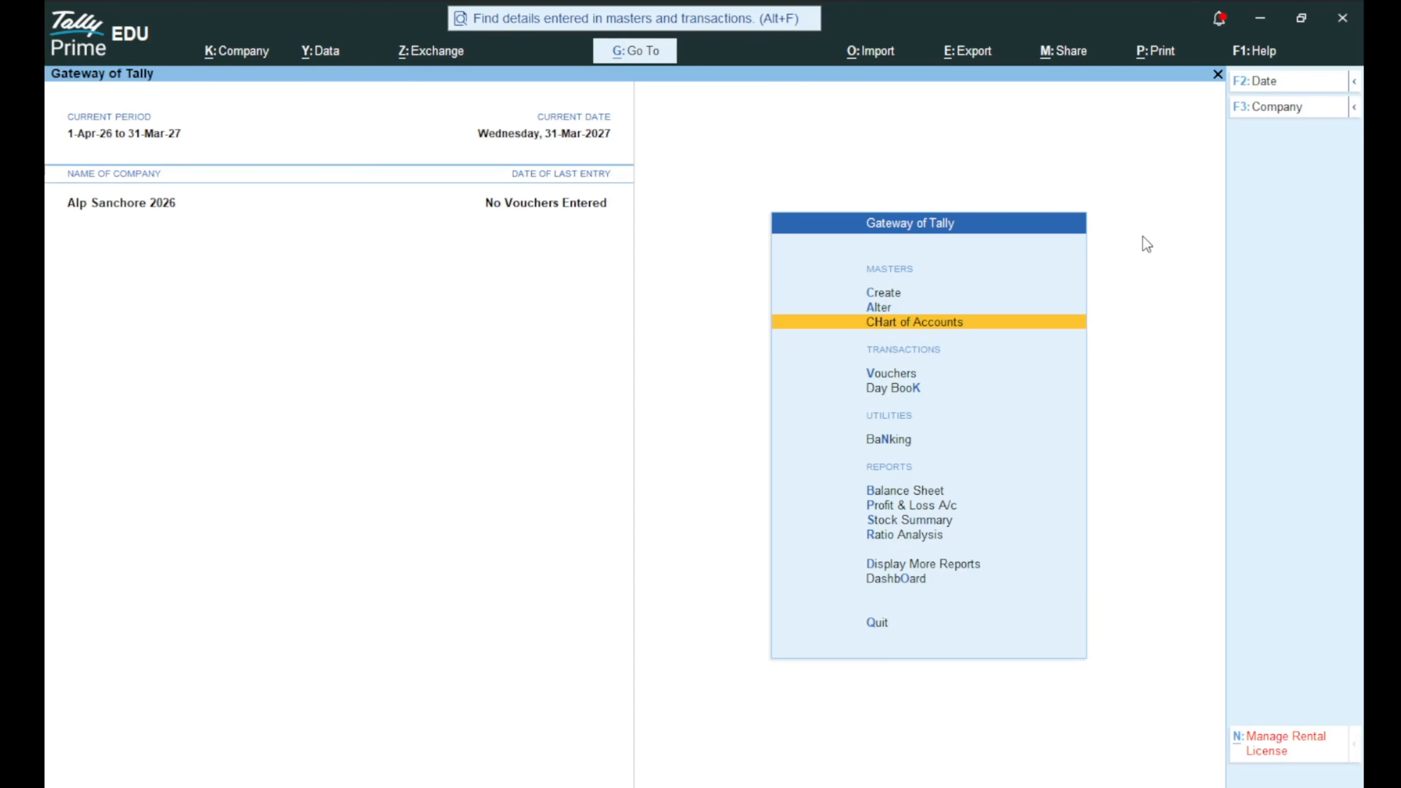
{"action": "key", "text": "Return"}
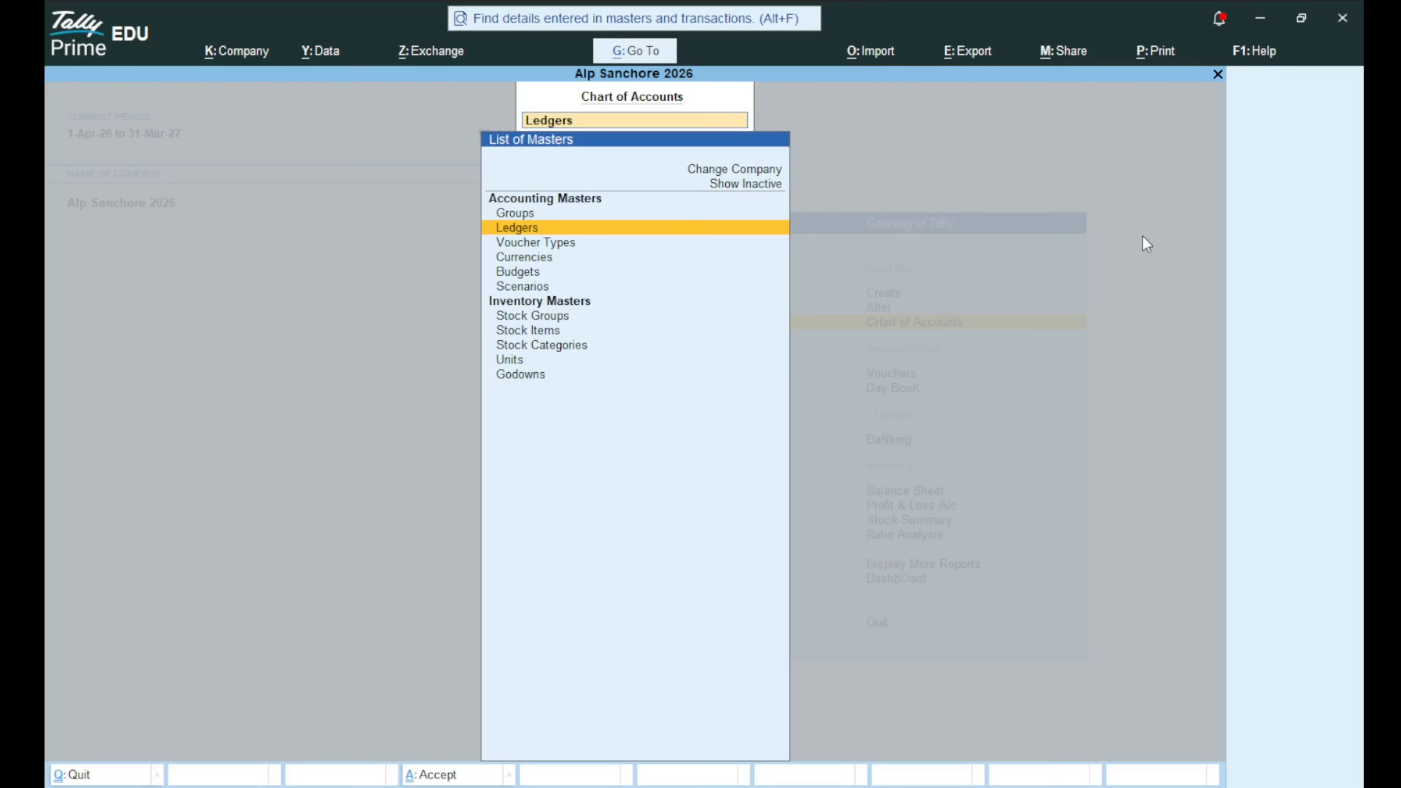
{"action": "key", "text": "Up"}
{"action": "key", "text": "Escape"}
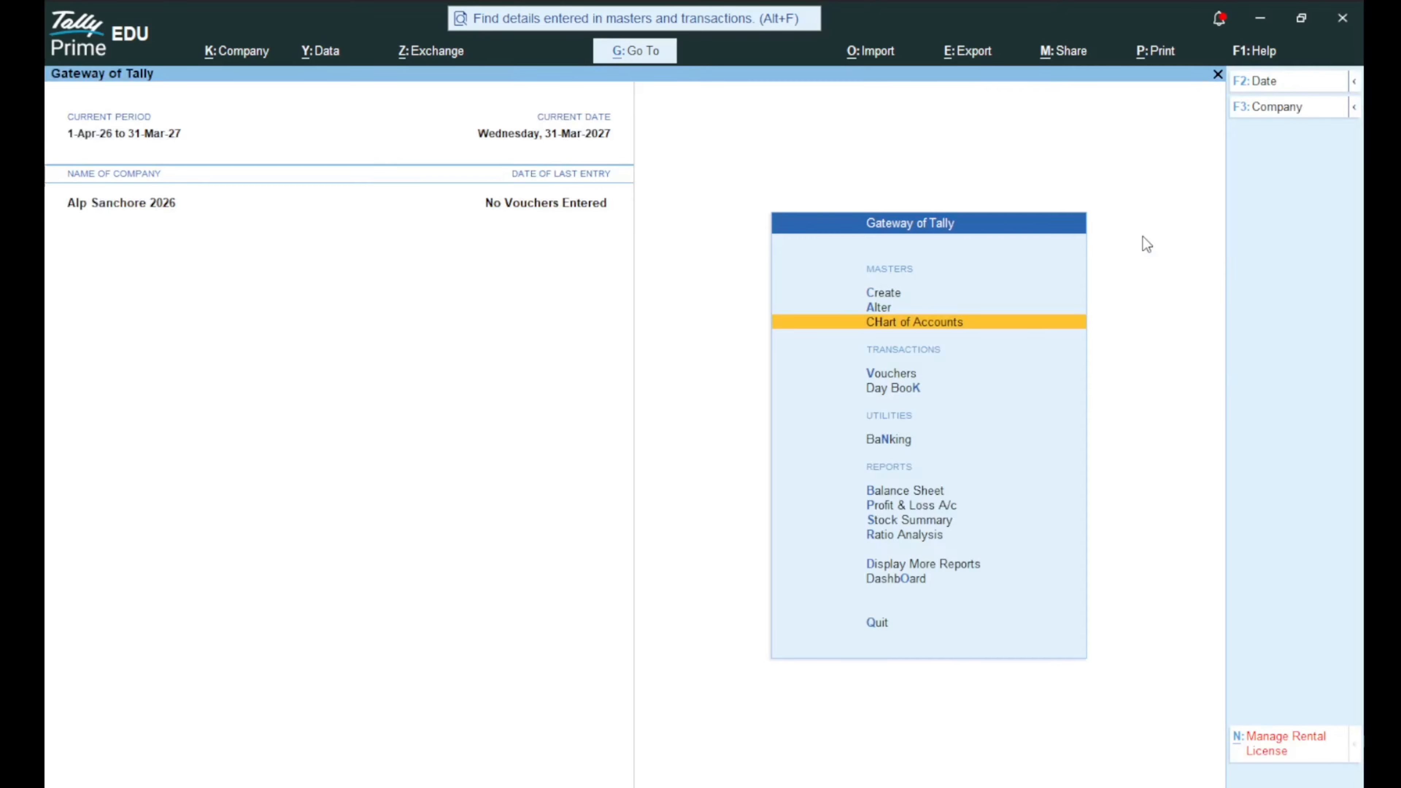
{"action": "key", "text": "Return"}
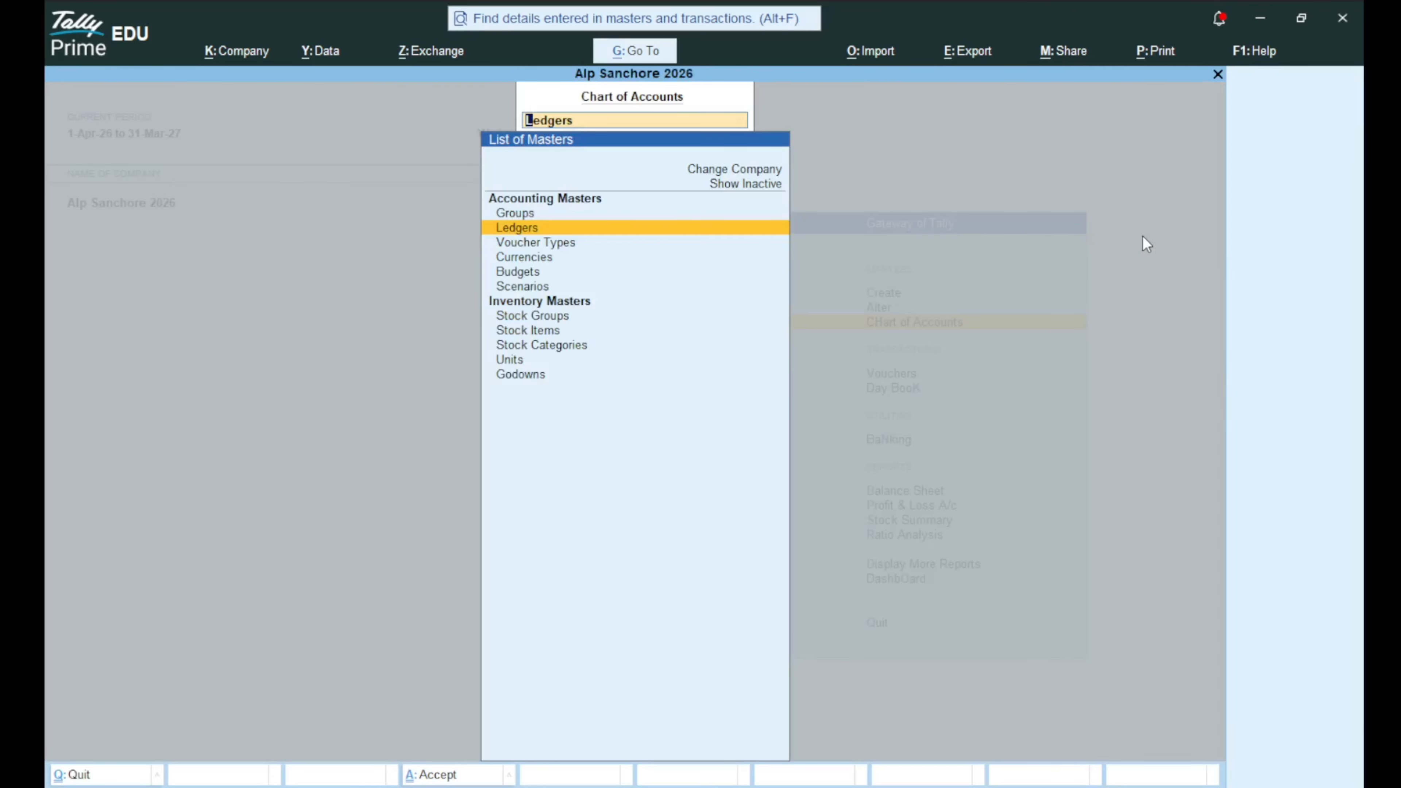
{"action": "key", "text": "Down"}
{"action": "key", "text": "Down"}
{"action": "key", "text": "Down"}
{"action": "key", "text": "Down"}
{"action": "key", "text": "Down"}
{"action": "key", "text": "Down"}
{"action": "key", "text": "Down"}
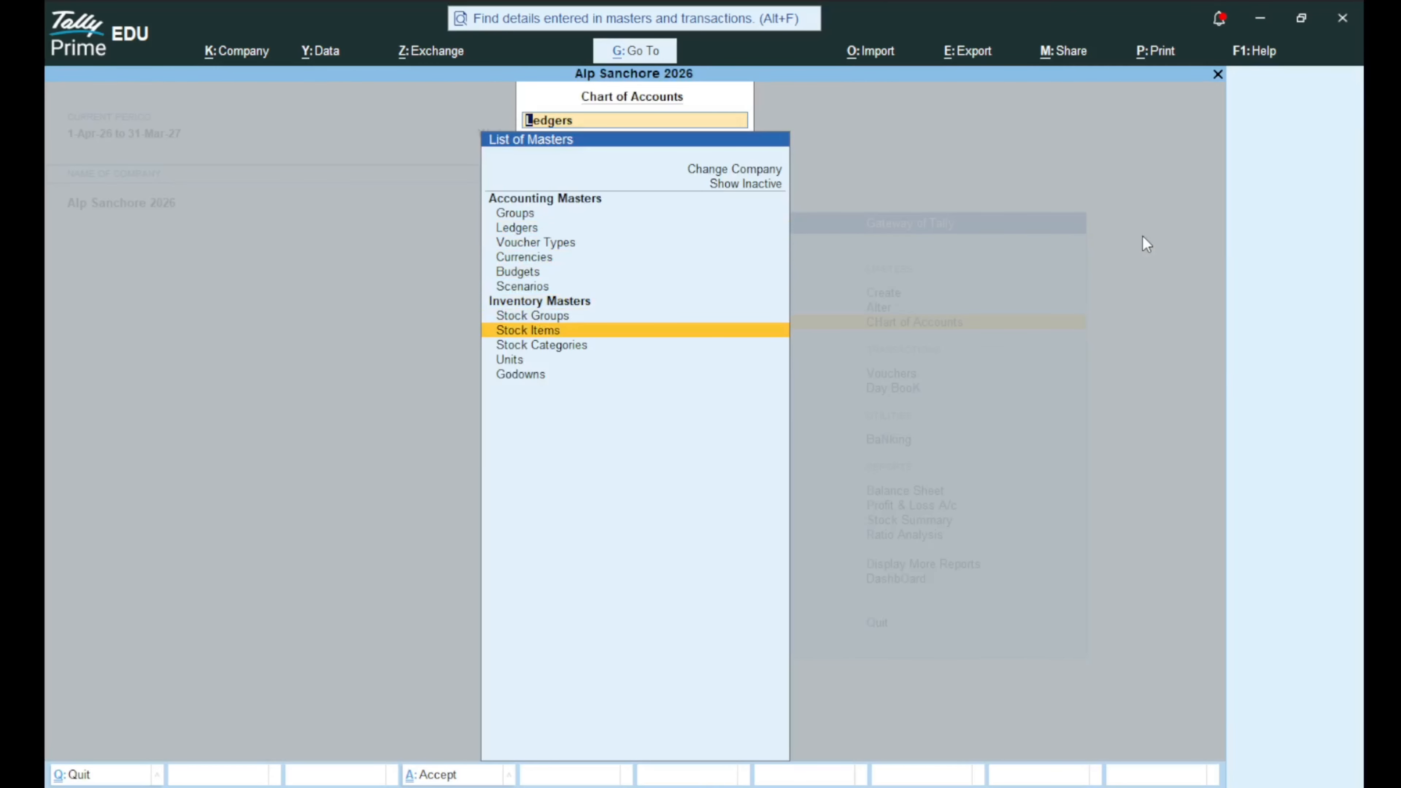
{"action": "key", "text": "Return"}
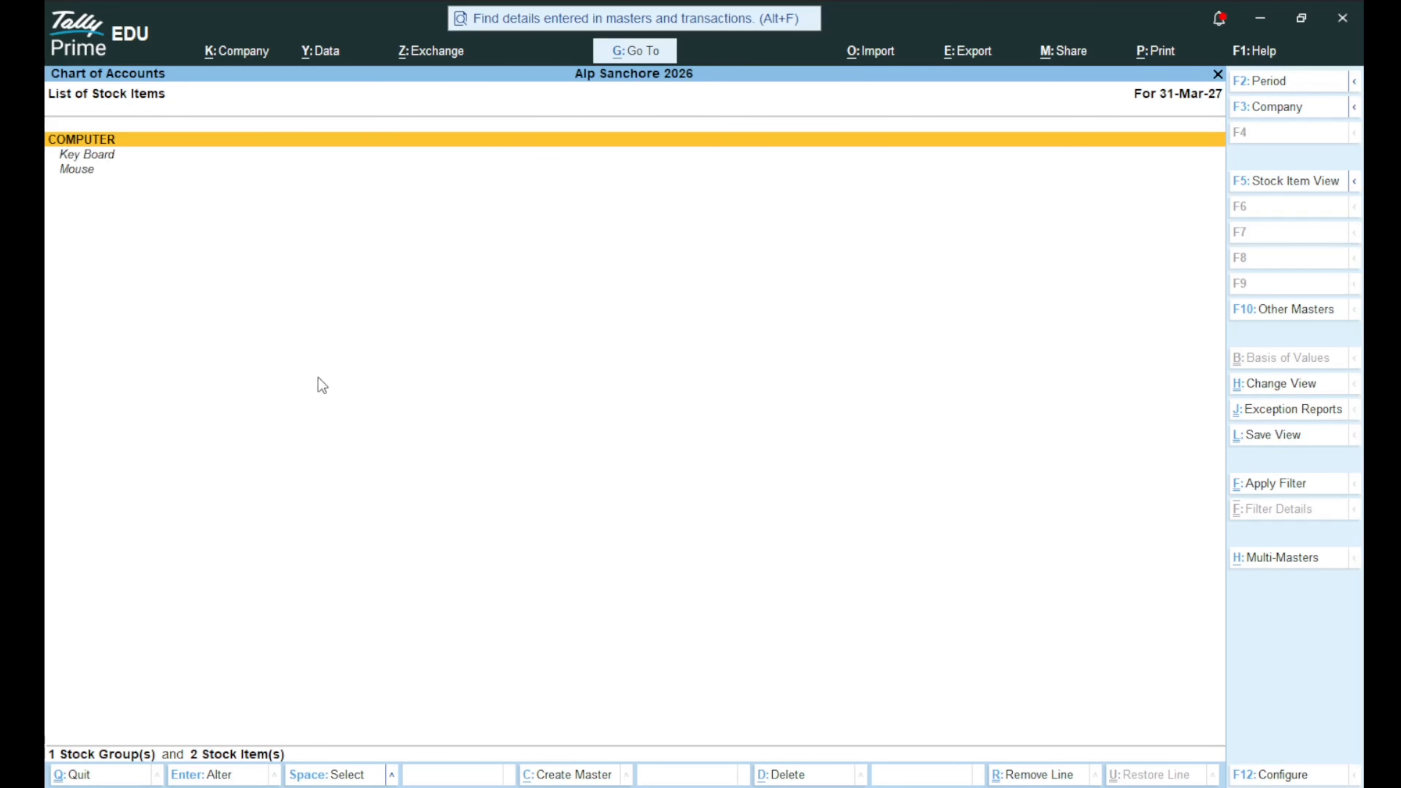
Switch the COMPUTER list between condensed and detailed, show the Stock Item View table, then bring up Multi-Masters.
{"action": "key", "text": "alt"}
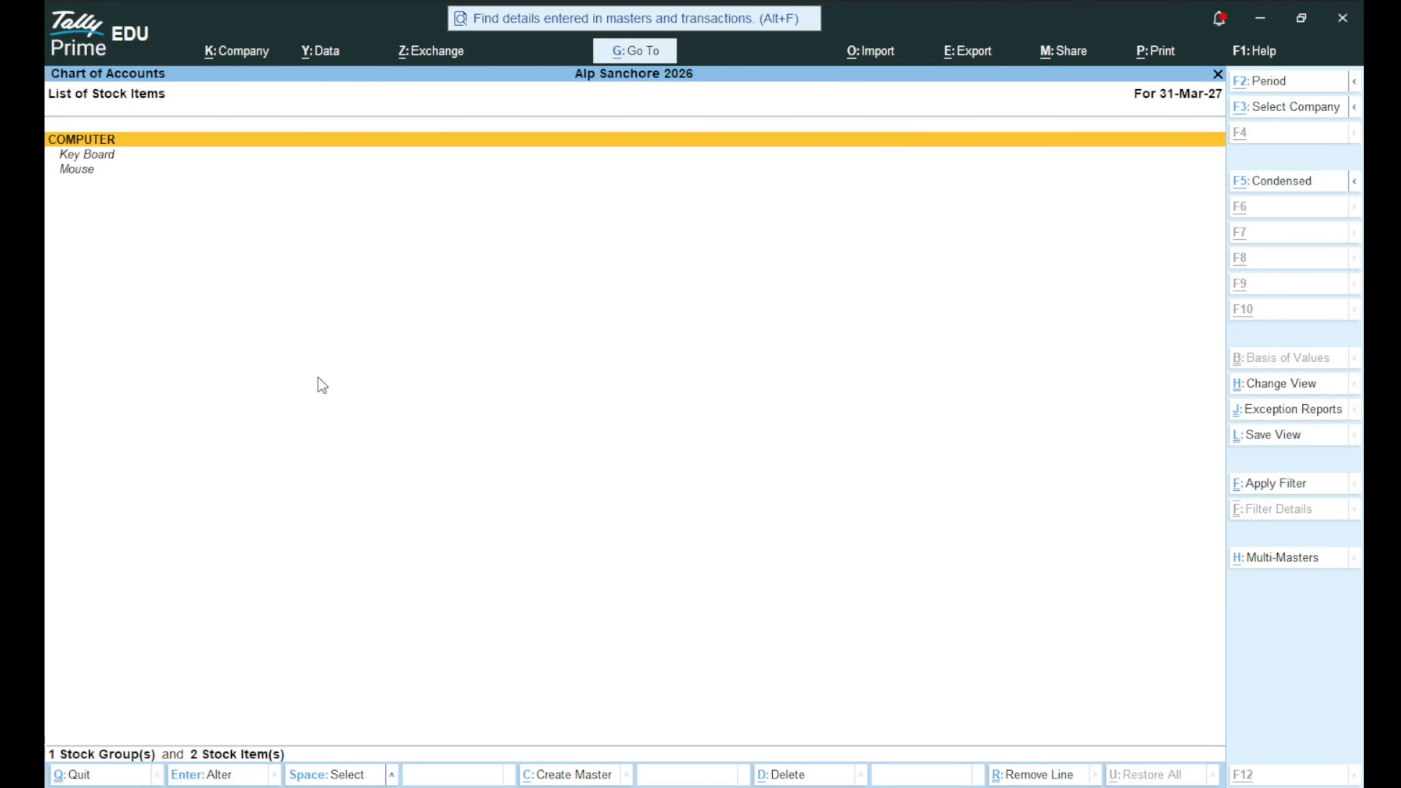
{"action": "key", "text": "alt+F5"}
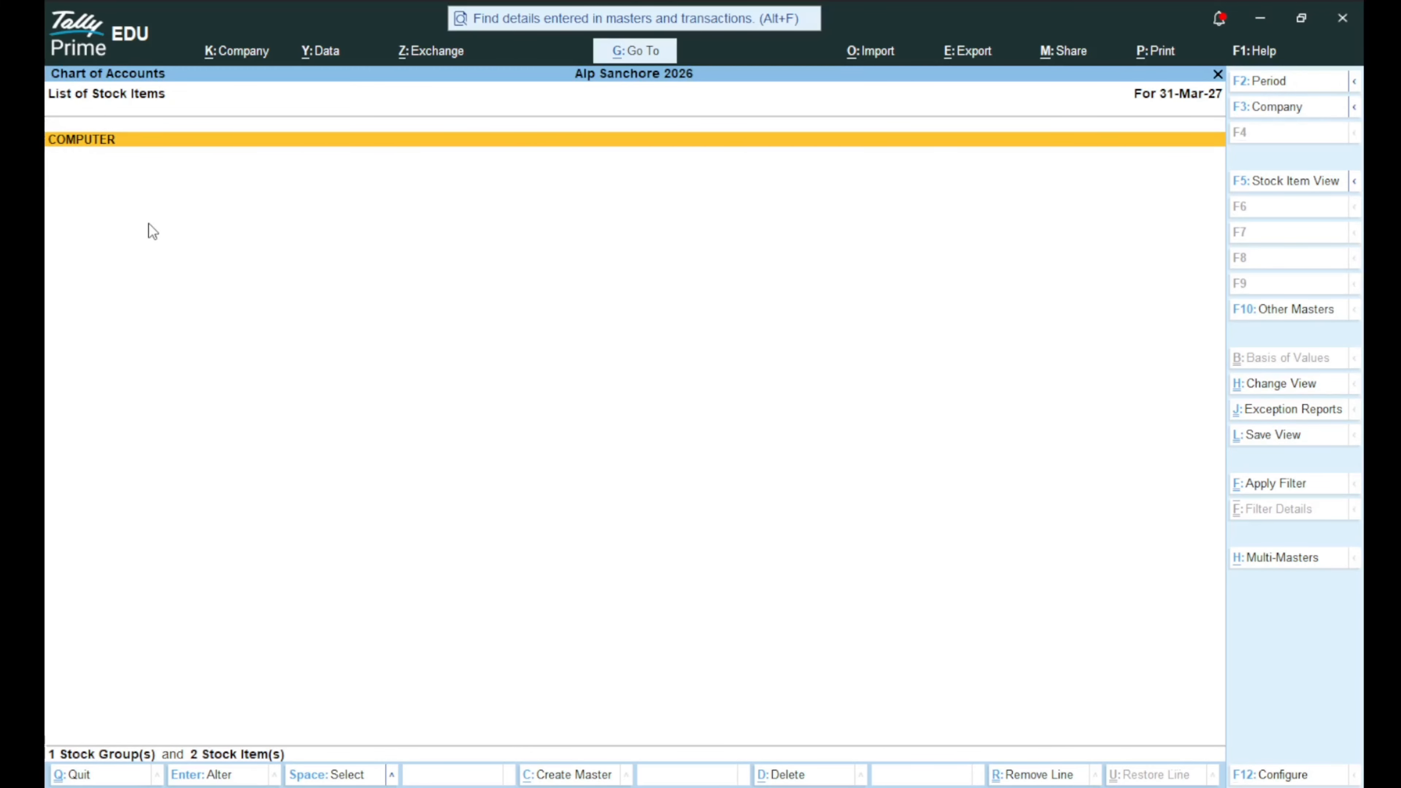
{"action": "key", "text": "alt+F5"}
{"action": "key", "text": "F5"}
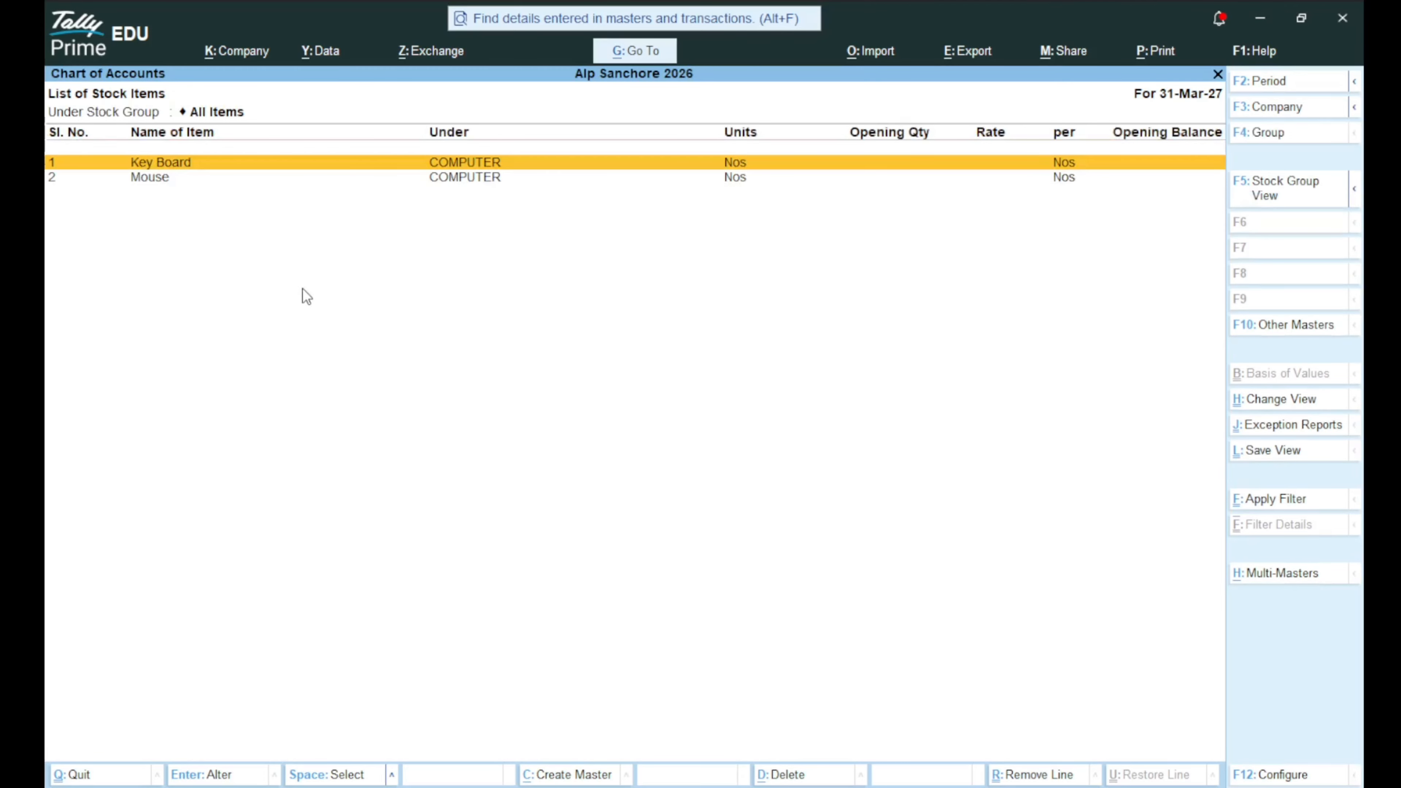
{"action": "left_click", "coordinate": [1281, 577]}
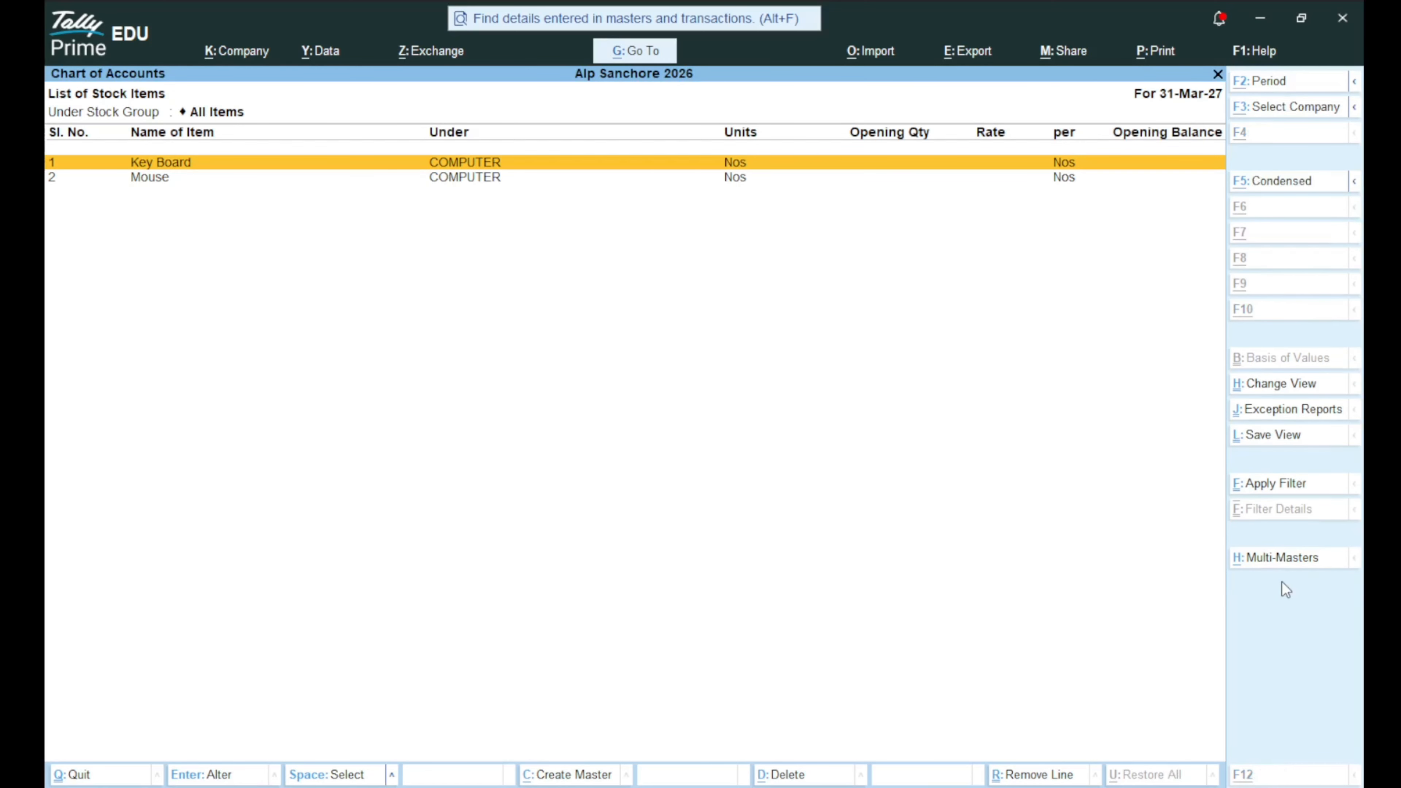
{"action": "key", "text": "alt+h"}
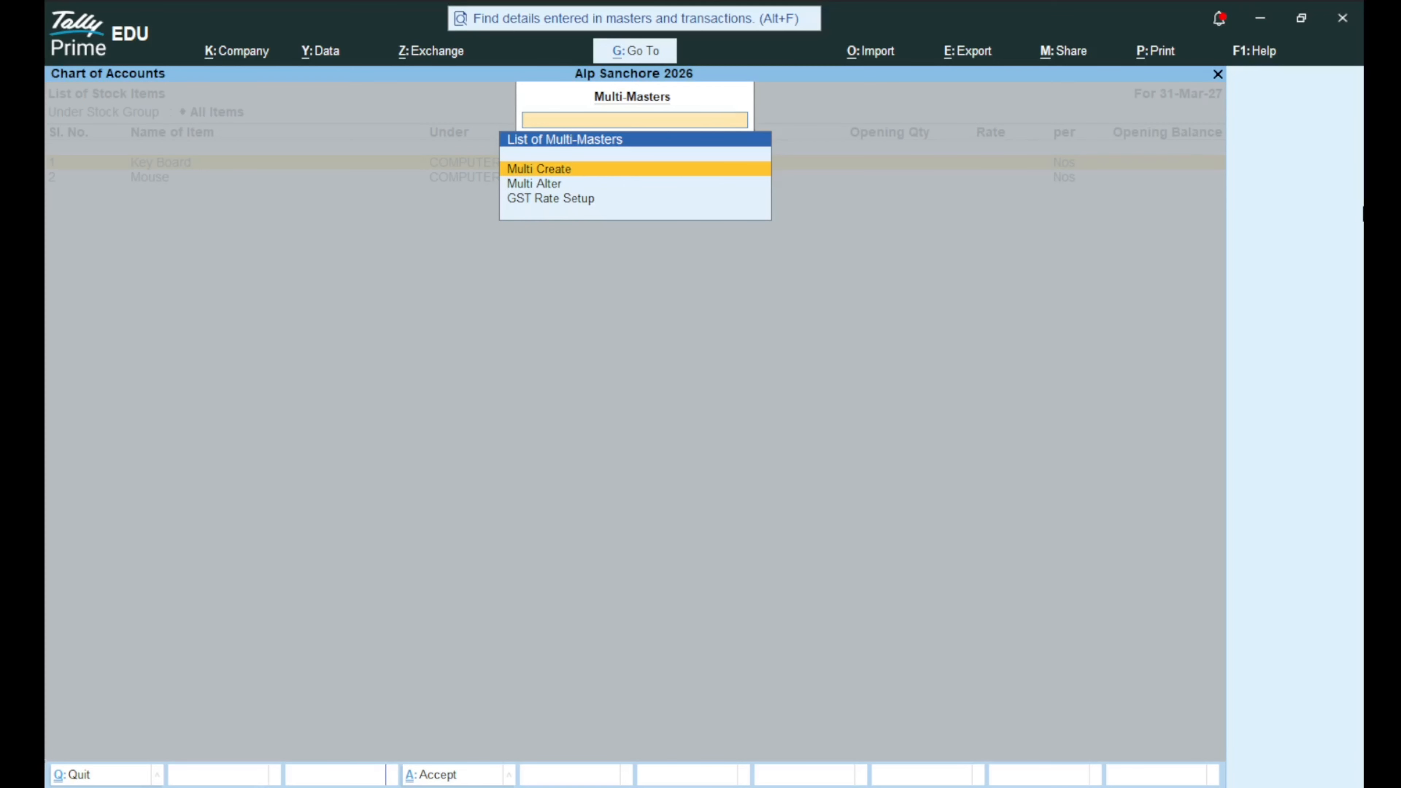
Start Multi Create for stock items with COMPUTER as the Under group.
{"action": "key", "text": "Return"}
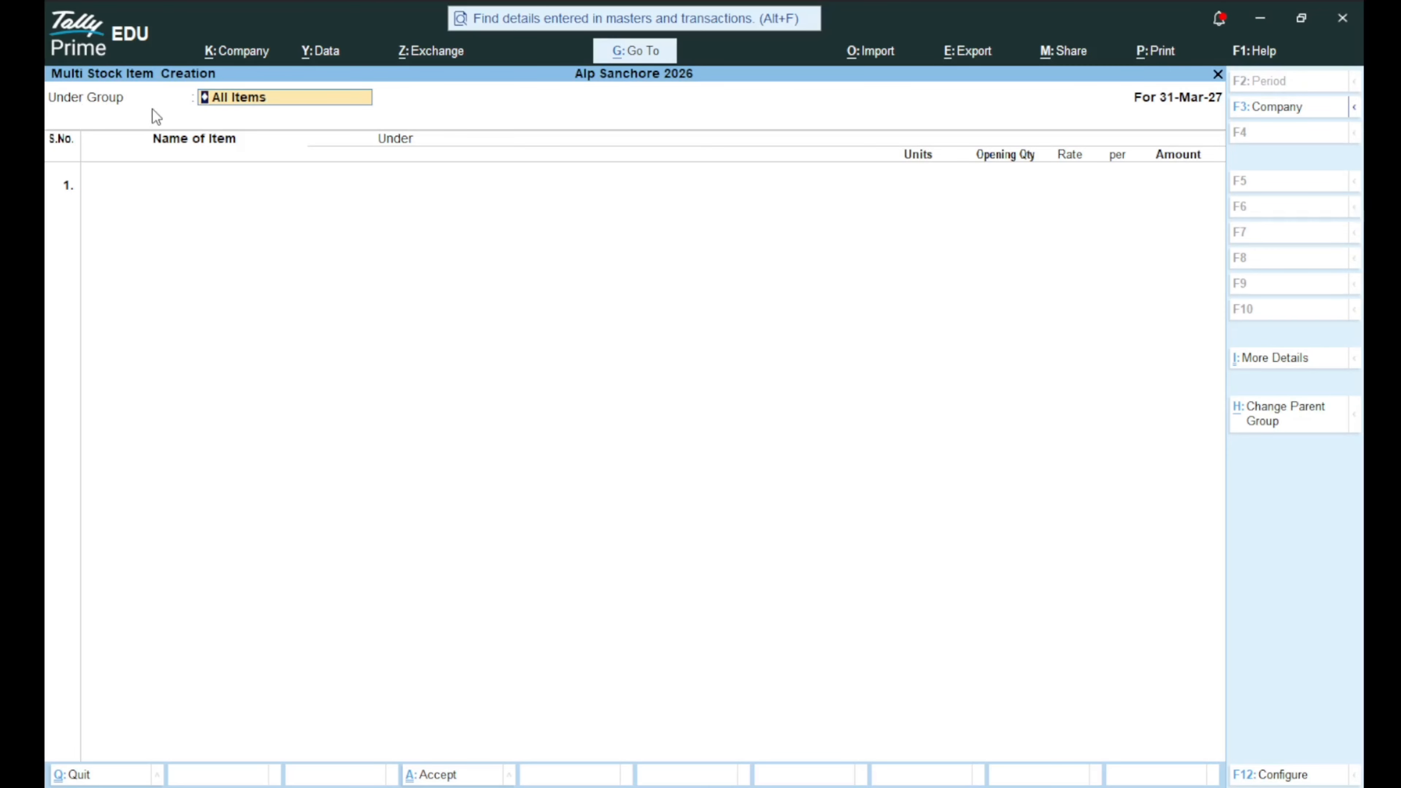
{"action": "key", "text": "BackSpace"}
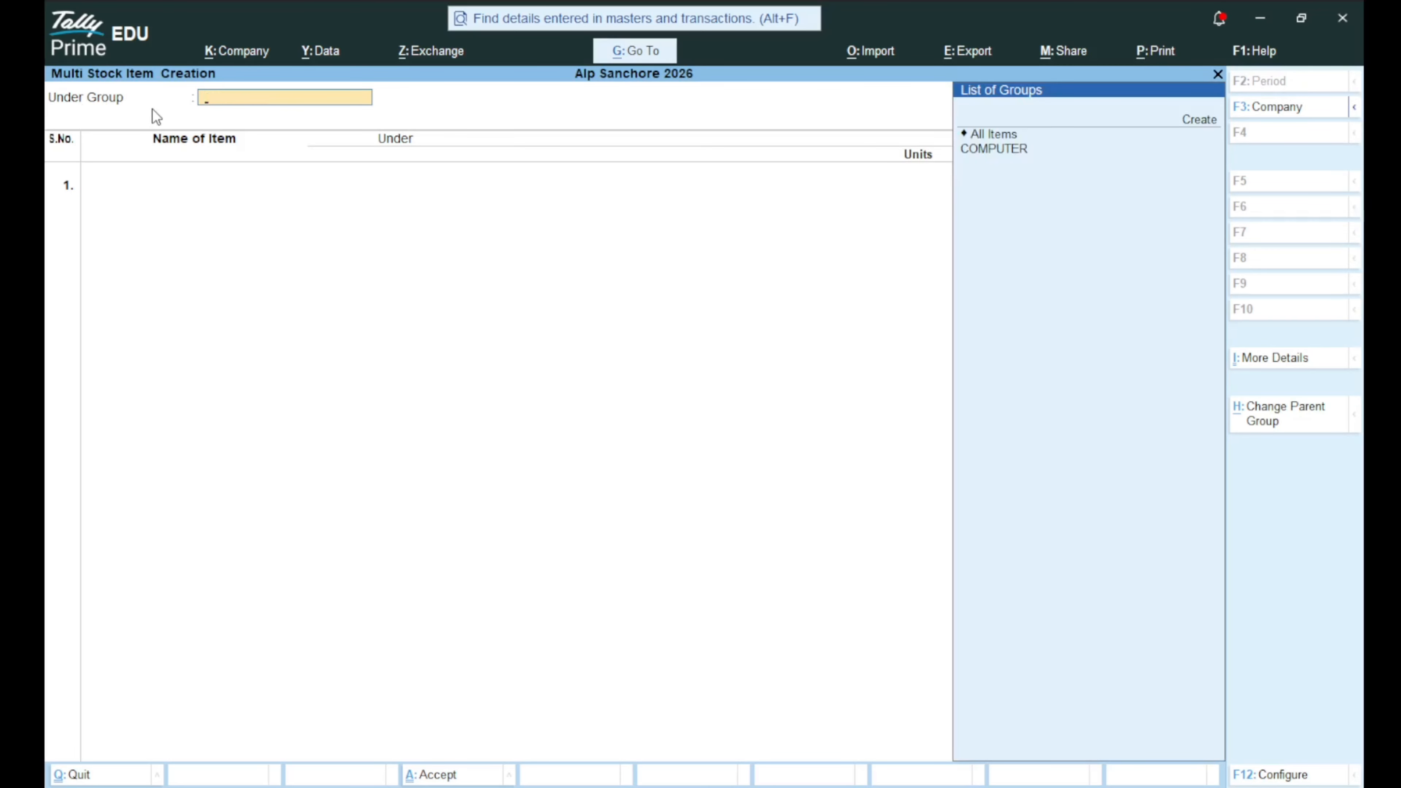
{"action": "key", "text": "Down"}
{"action": "key", "text": "Down"}
{"action": "key", "text": "Down"}
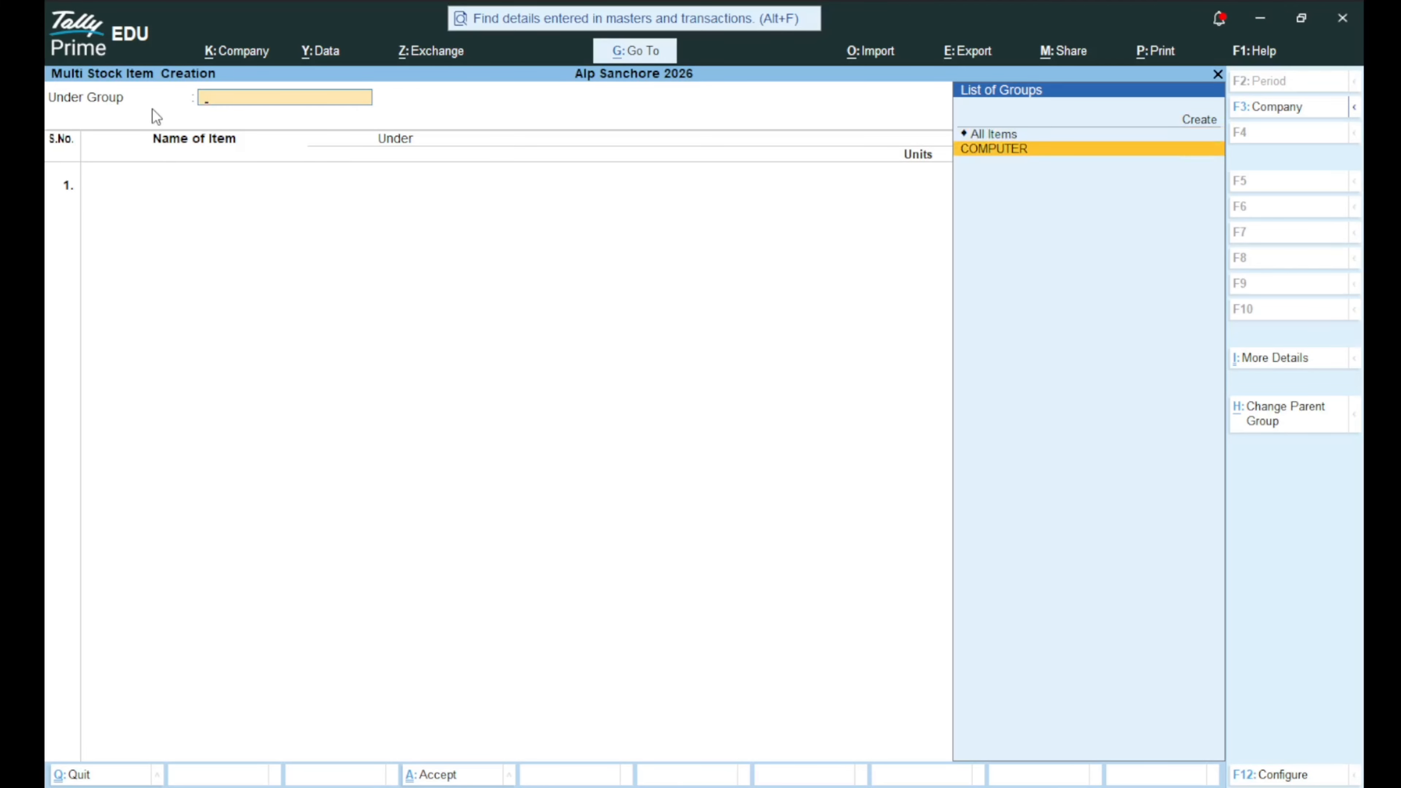
{"action": "key", "text": "Return"}
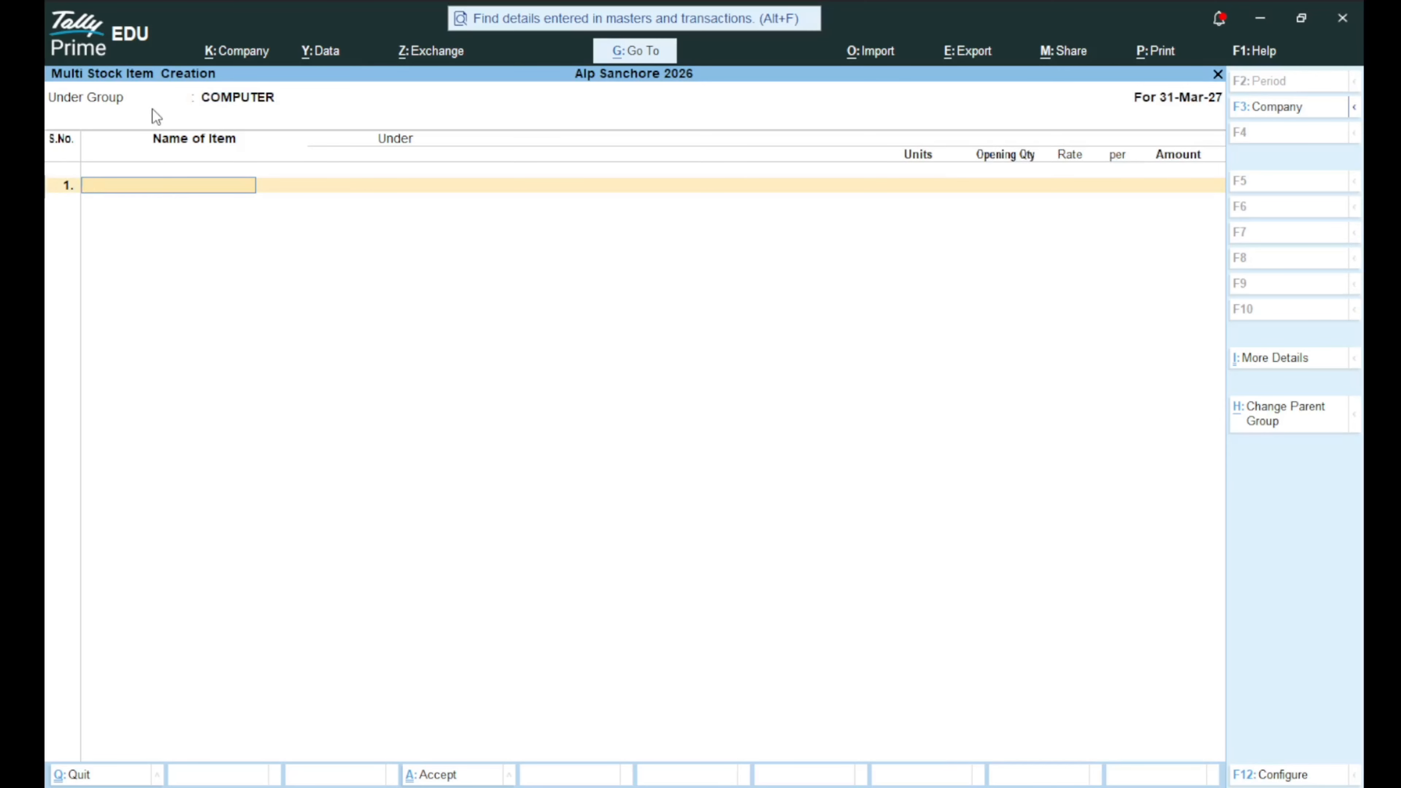
Enter Ram, Rom, Cpu, Led and Lcd in Nos and save the five items.
{"action": "type", "text": "Ram"}
{"action": "key", "text": "Return"}
{"action": "key", "text": "Return"}
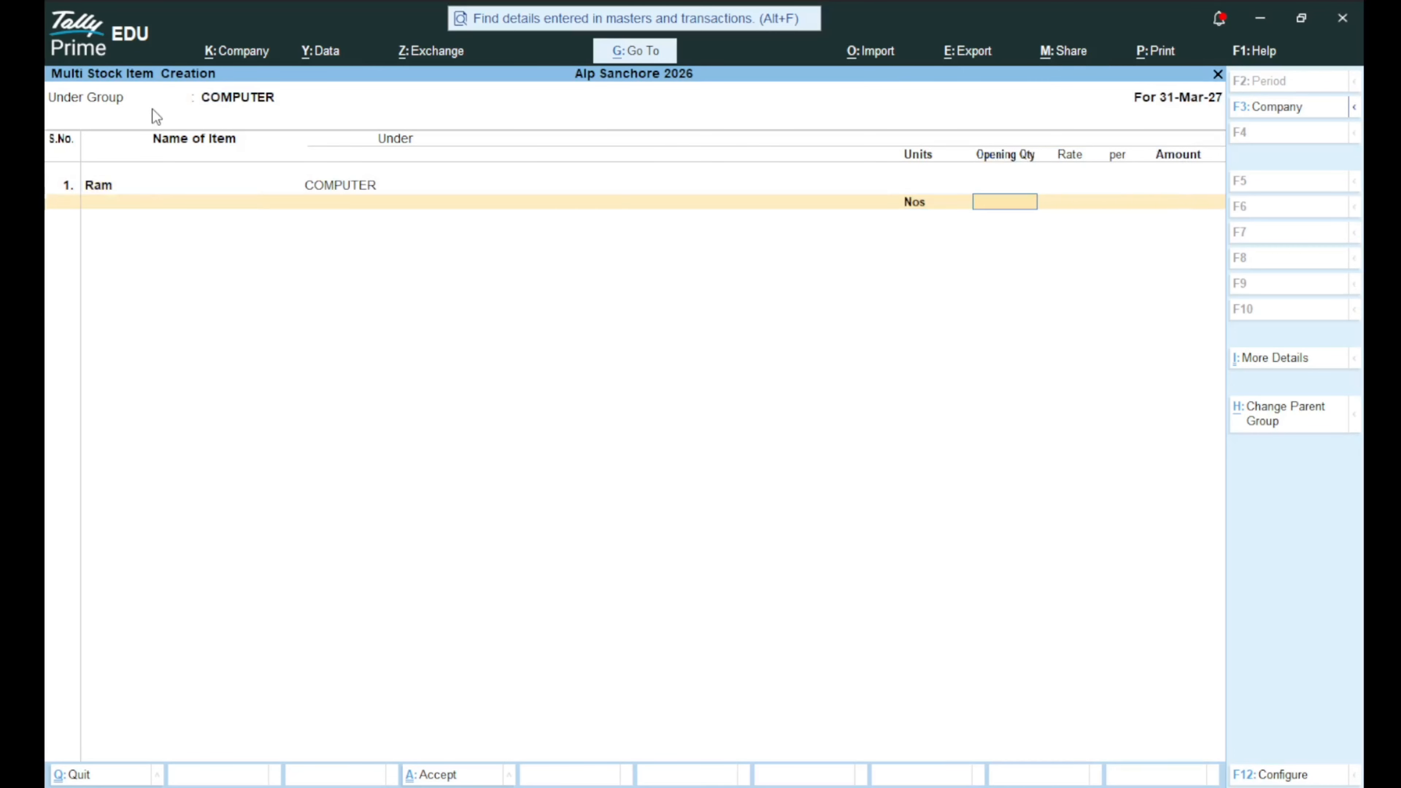
{"action": "key", "text": "Return"}
{"action": "type", "text": "Rom"}
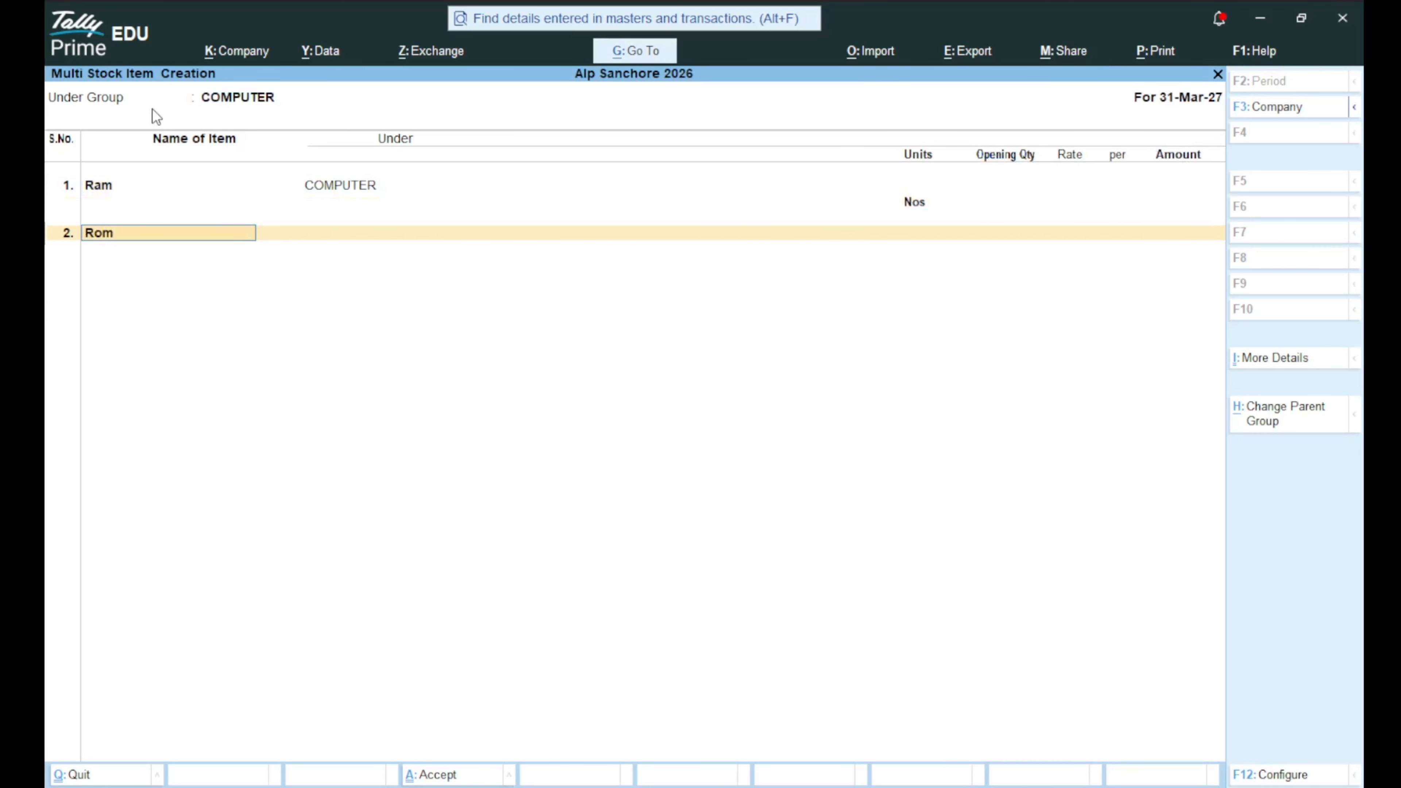
{"action": "key", "text": "Return"}
{"action": "key", "text": "Return"}
{"action": "key", "text": "Return"}
{"action": "type", "text": "Cpu"}
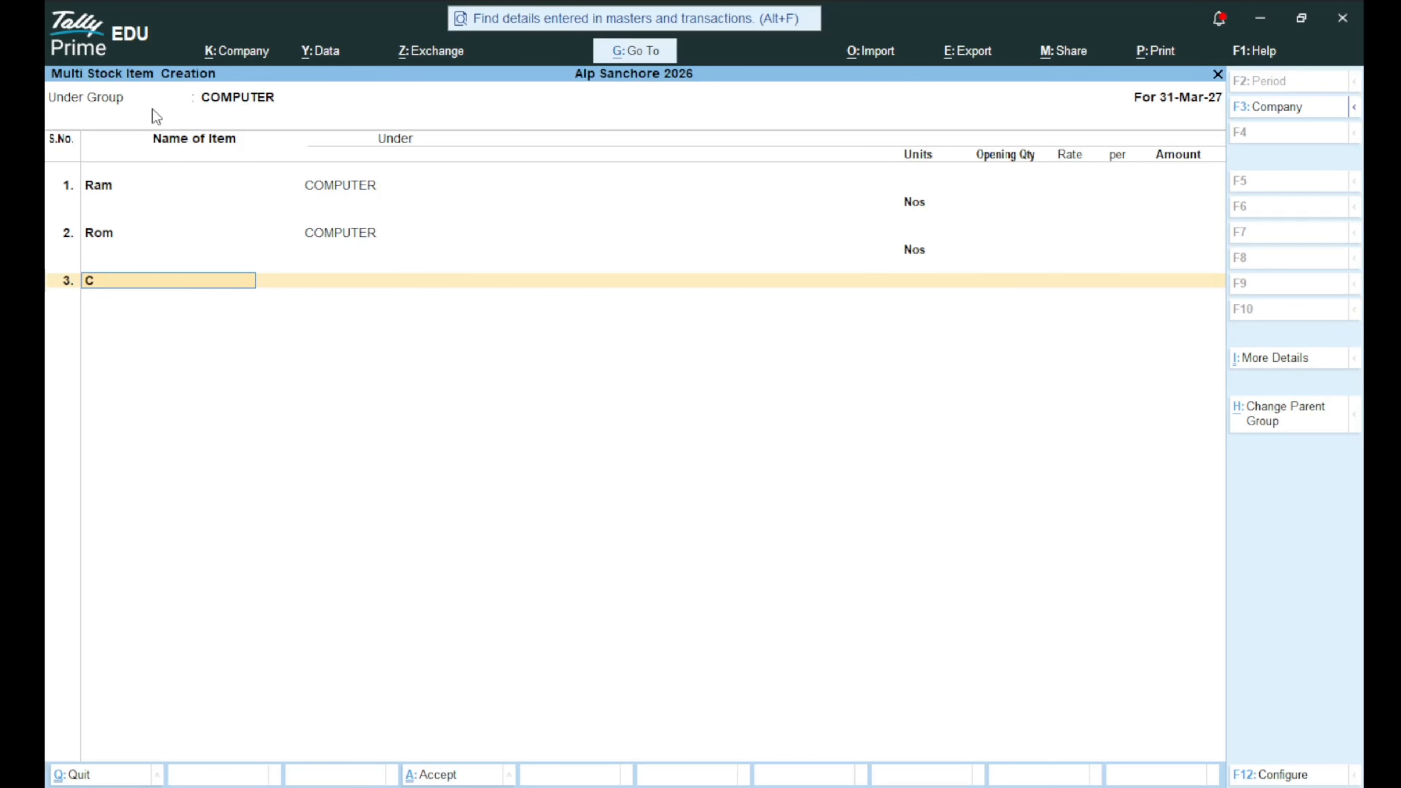
{"action": "key", "text": "Return"}
{"action": "key", "text": "Return"}
{"action": "key", "text": "Return"}
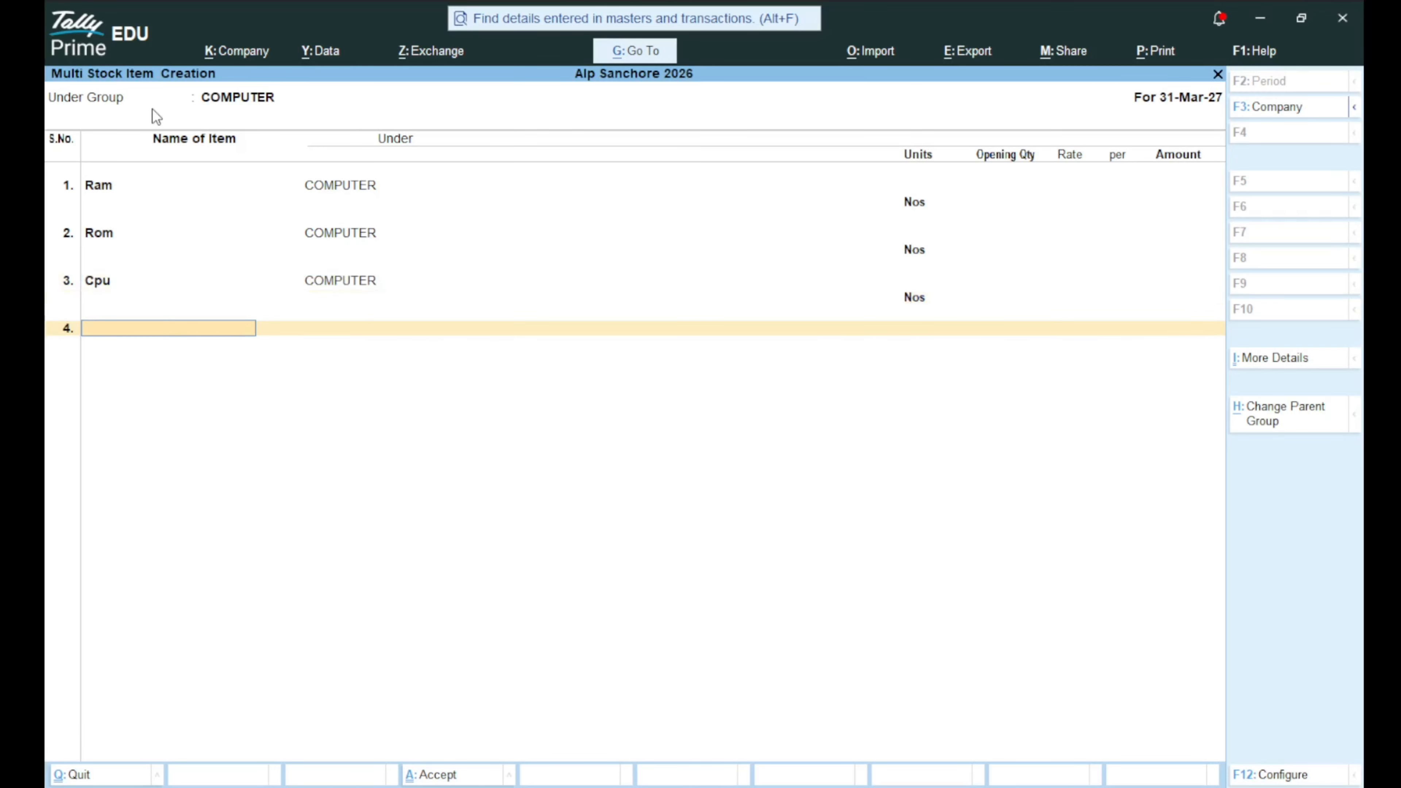
{"action": "type", "text": "Led"}
{"action": "key", "text": "Return"}
{"action": "key", "text": "Return"}
{"action": "type", "text": "Lc"}
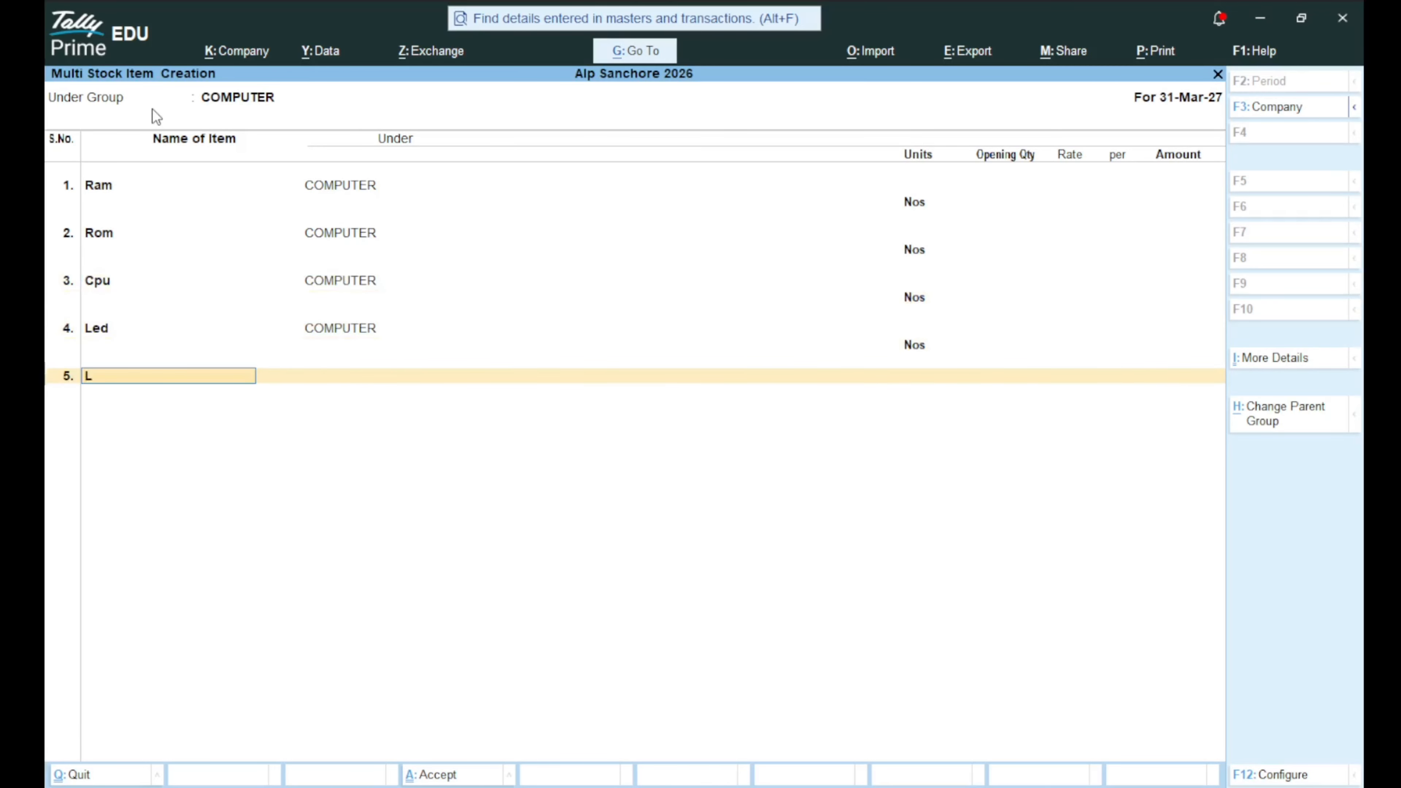
{"action": "type", "text": "d"}
{"action": "key", "text": "Return"}
{"action": "key", "text": "Return"}
{"action": "key", "text": "Return"}
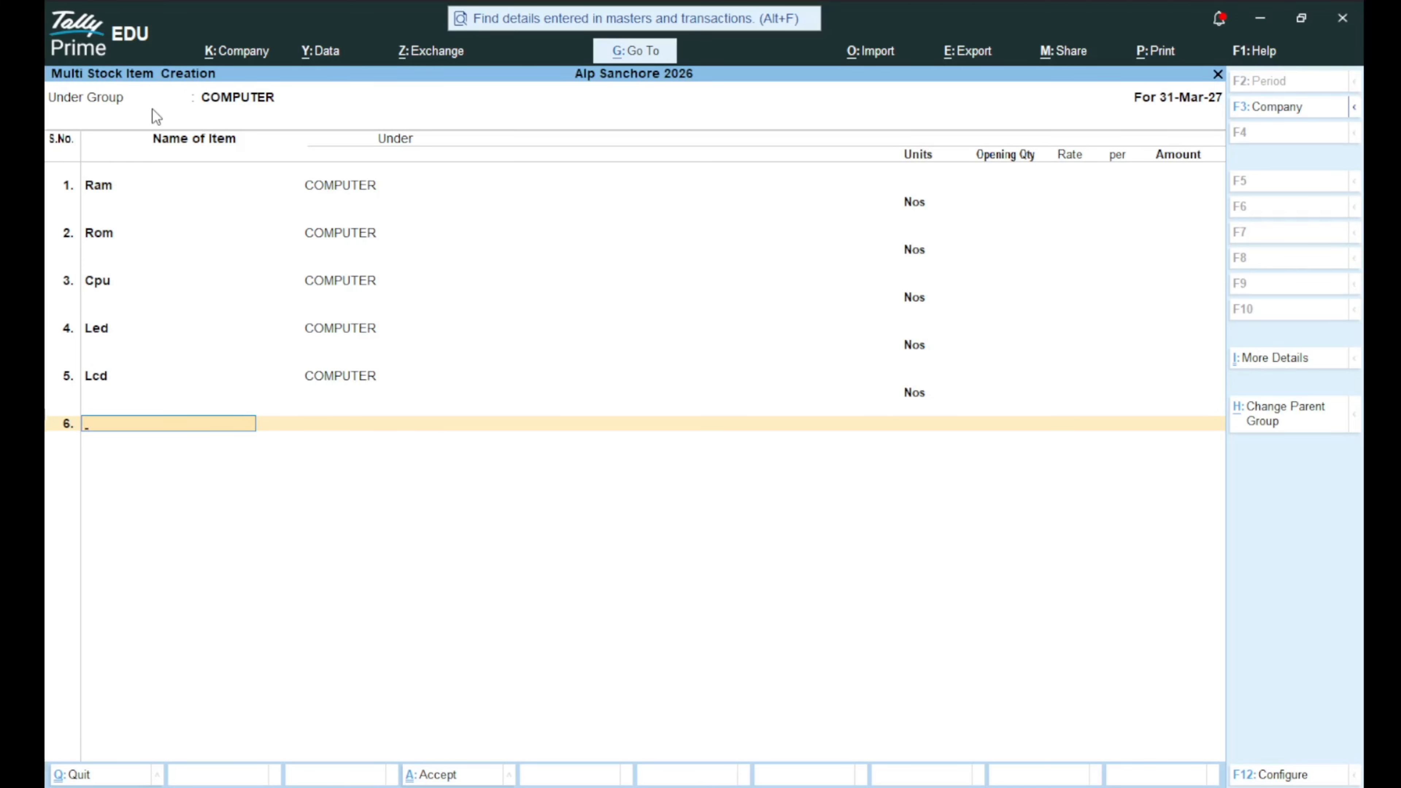
{"action": "key", "text": "Return"}
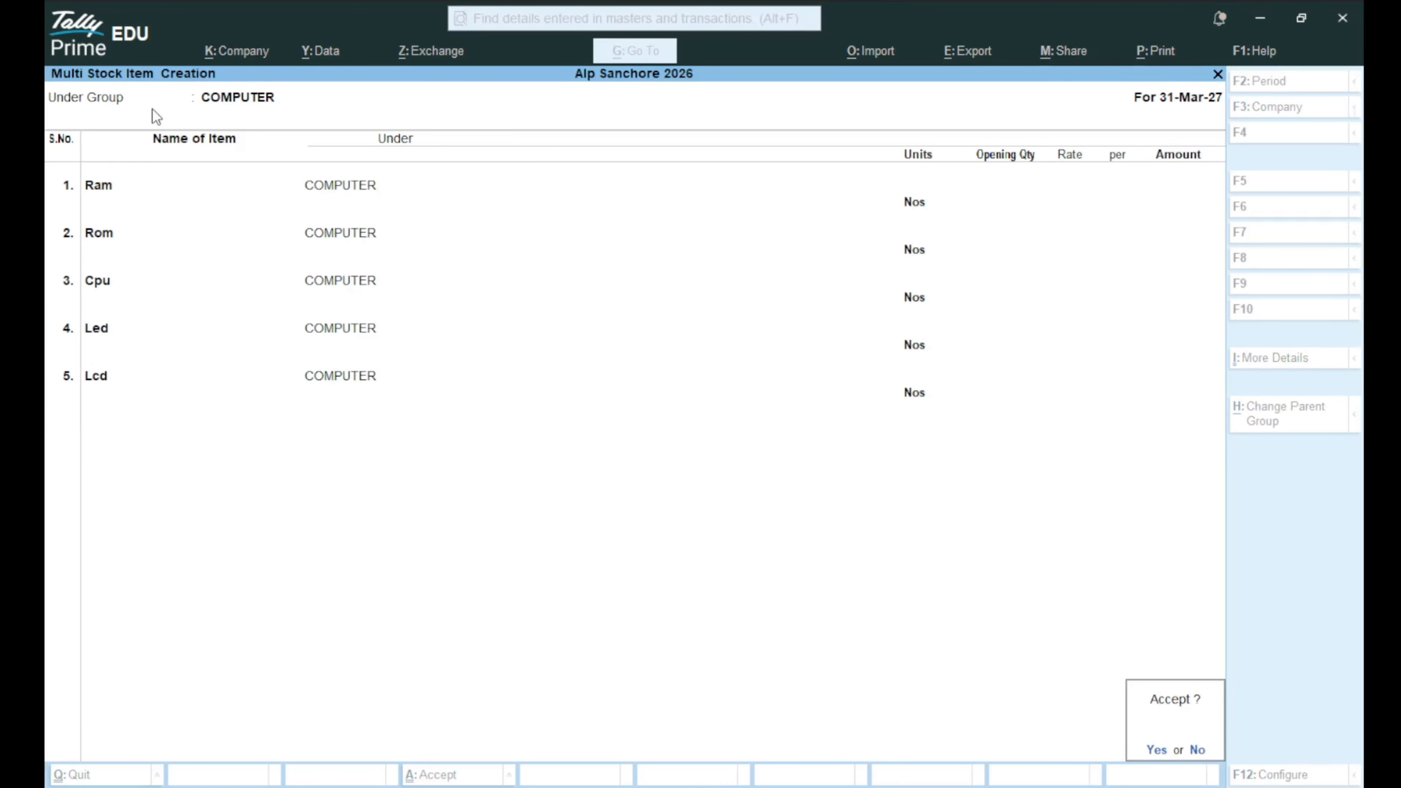
{"action": "key", "text": "Return"}
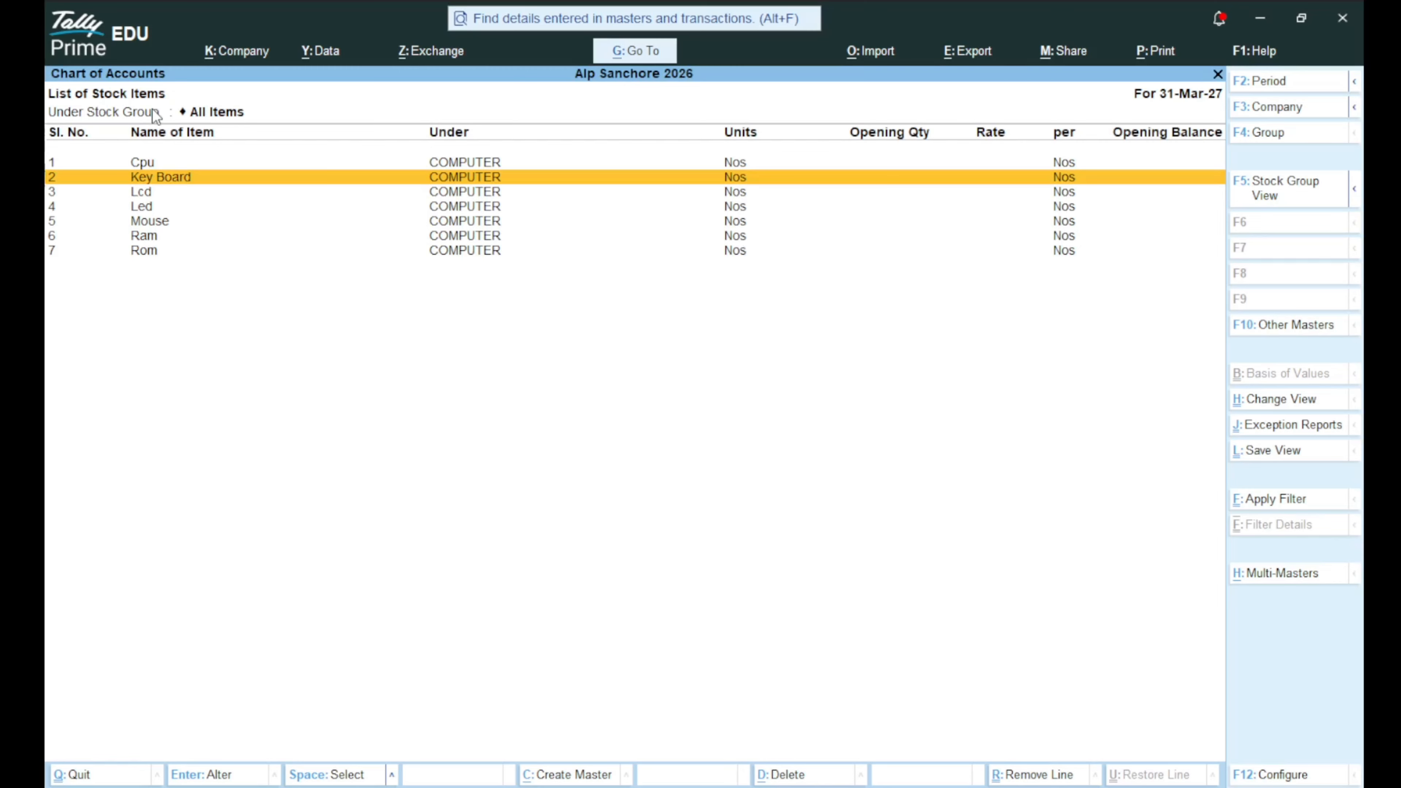
Open Multi Alter for the COMPUTER group's seven items, then close the alteration screen.
{"action": "key", "text": "alt"}
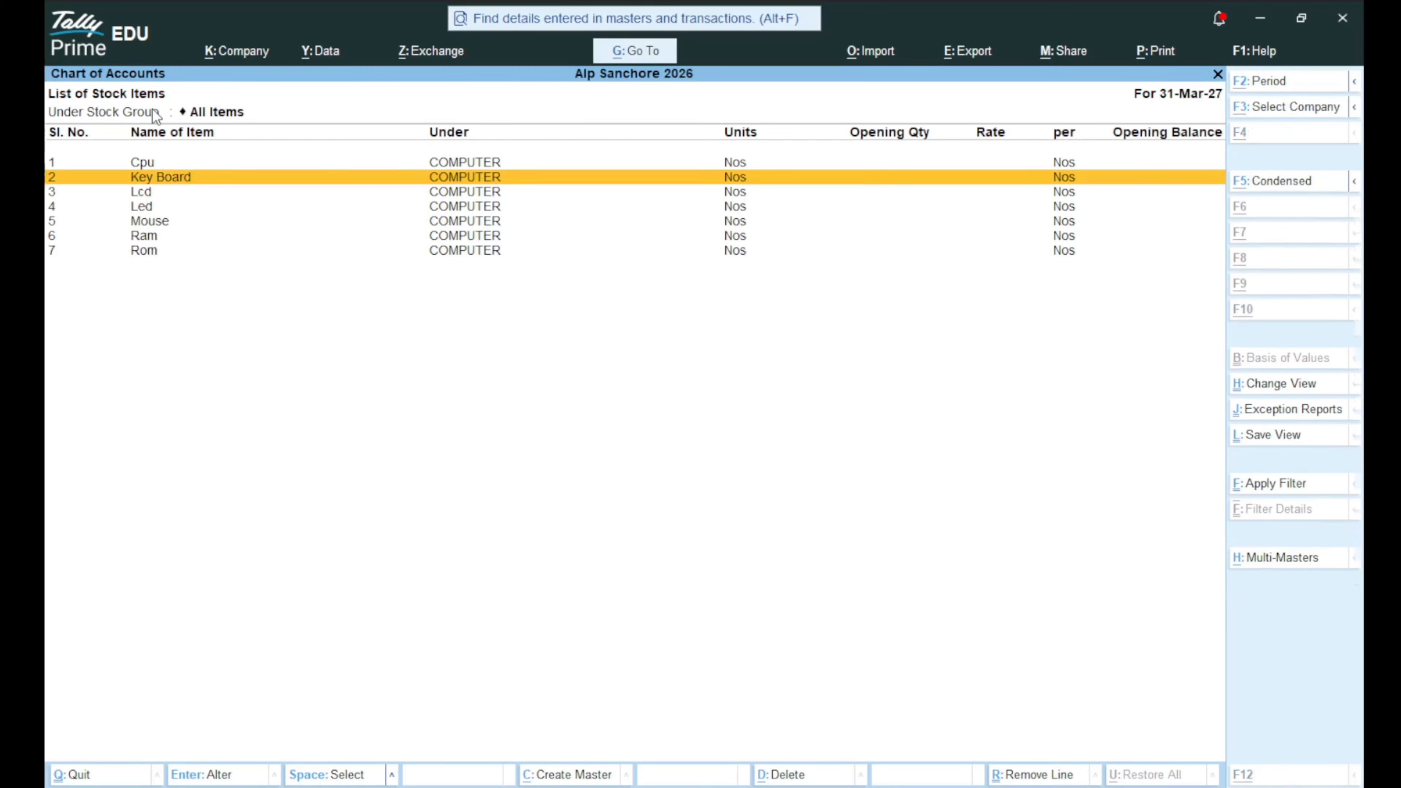
{"action": "key", "text": "alt+h"}
{"action": "key", "text": "Down"}
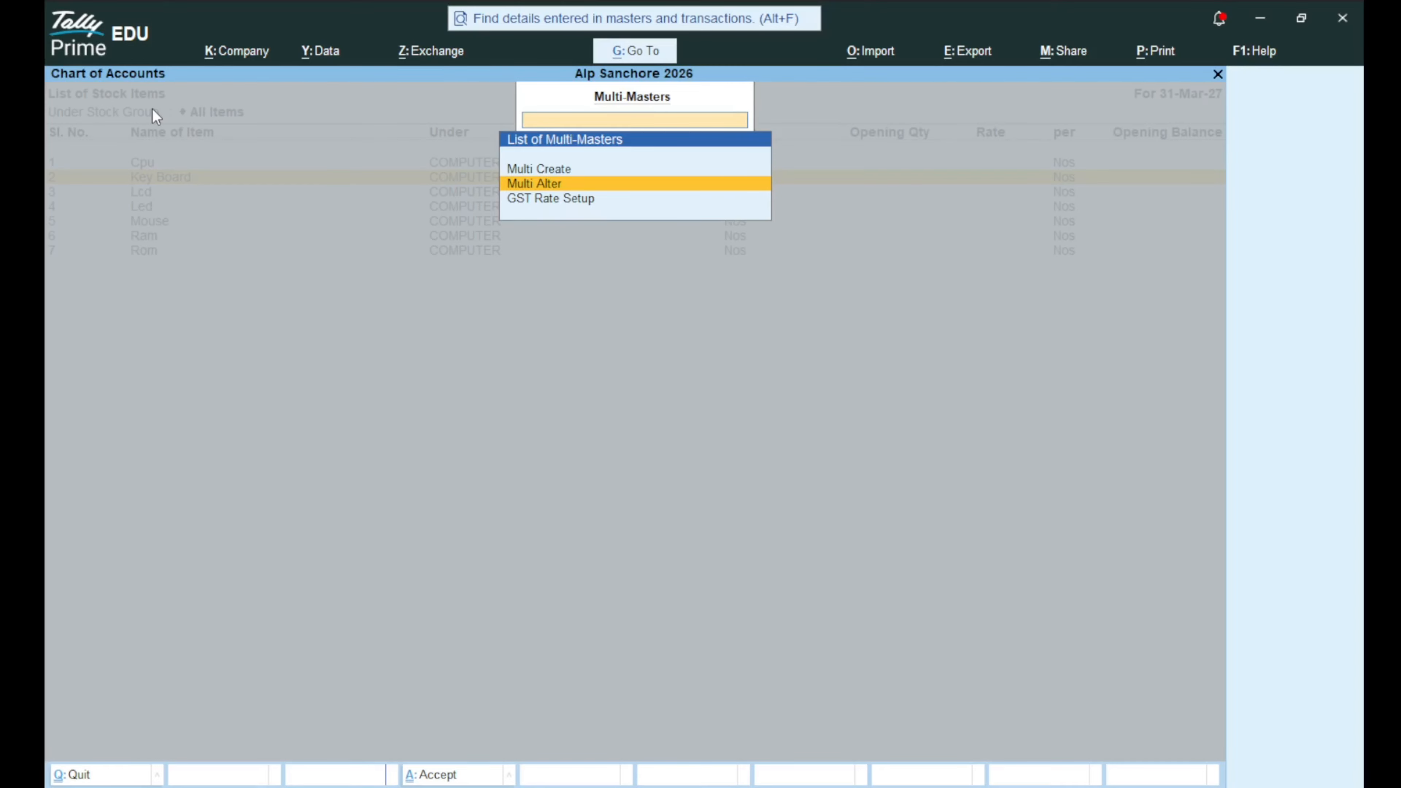
{"action": "key", "text": "Return"}
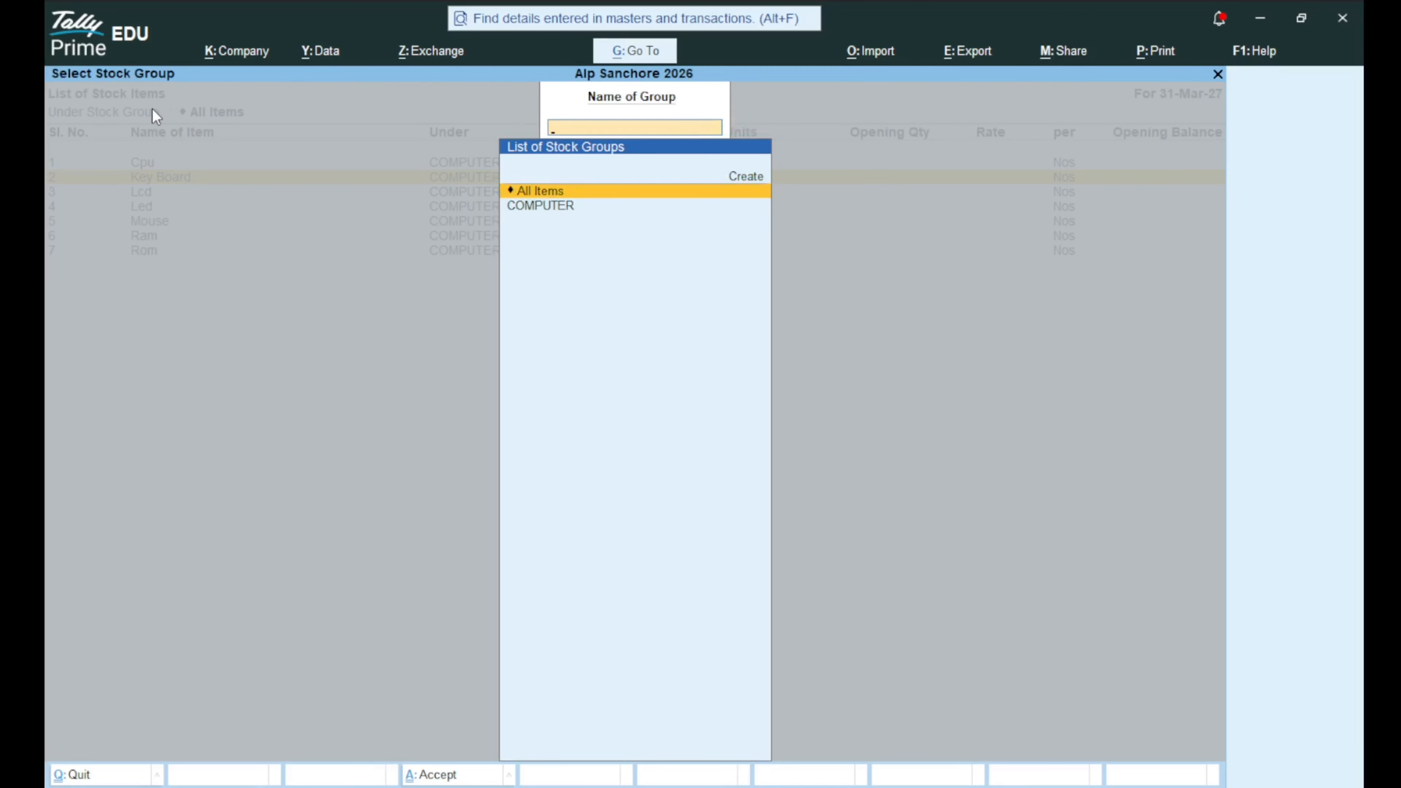
{"action": "key", "text": "Down"}
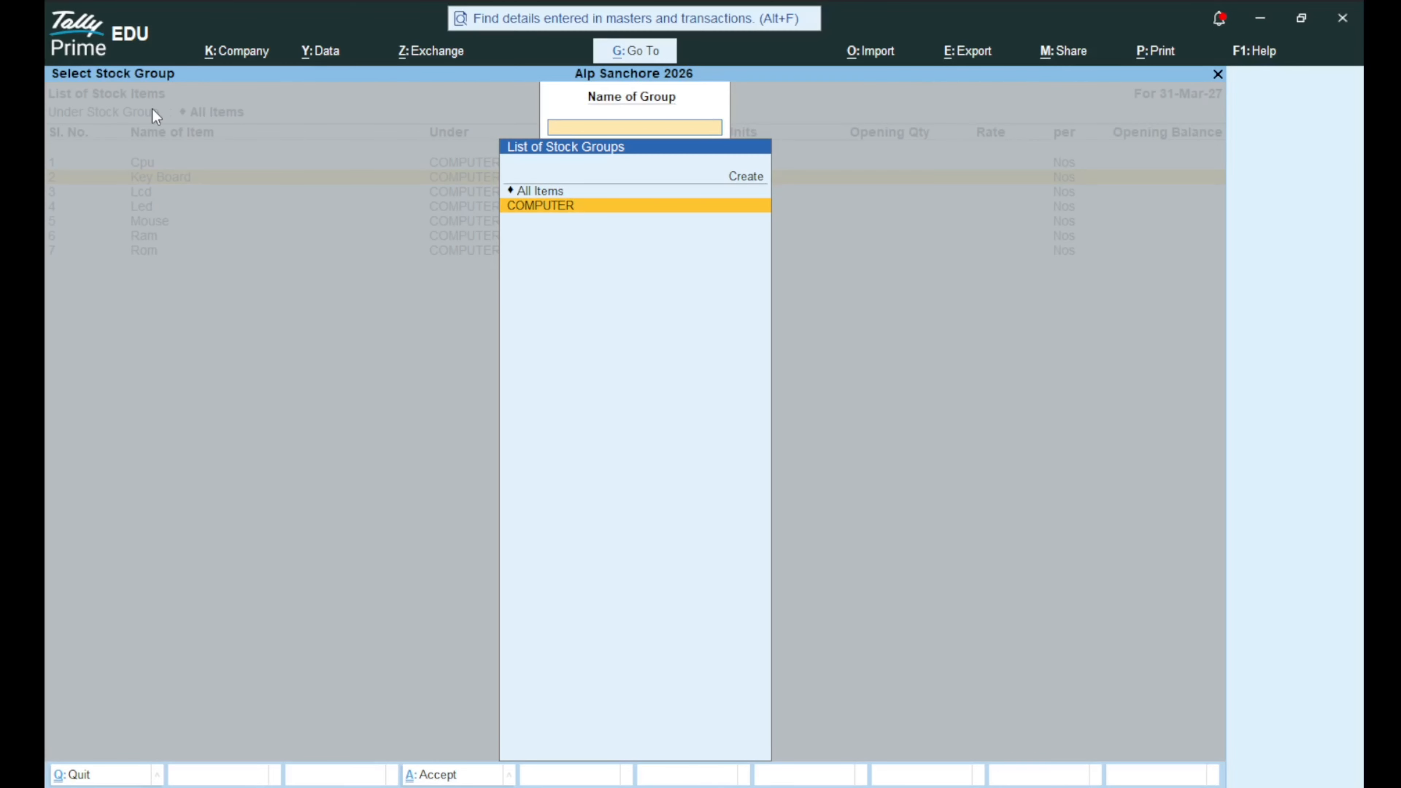
{"action": "key", "text": "Return"}
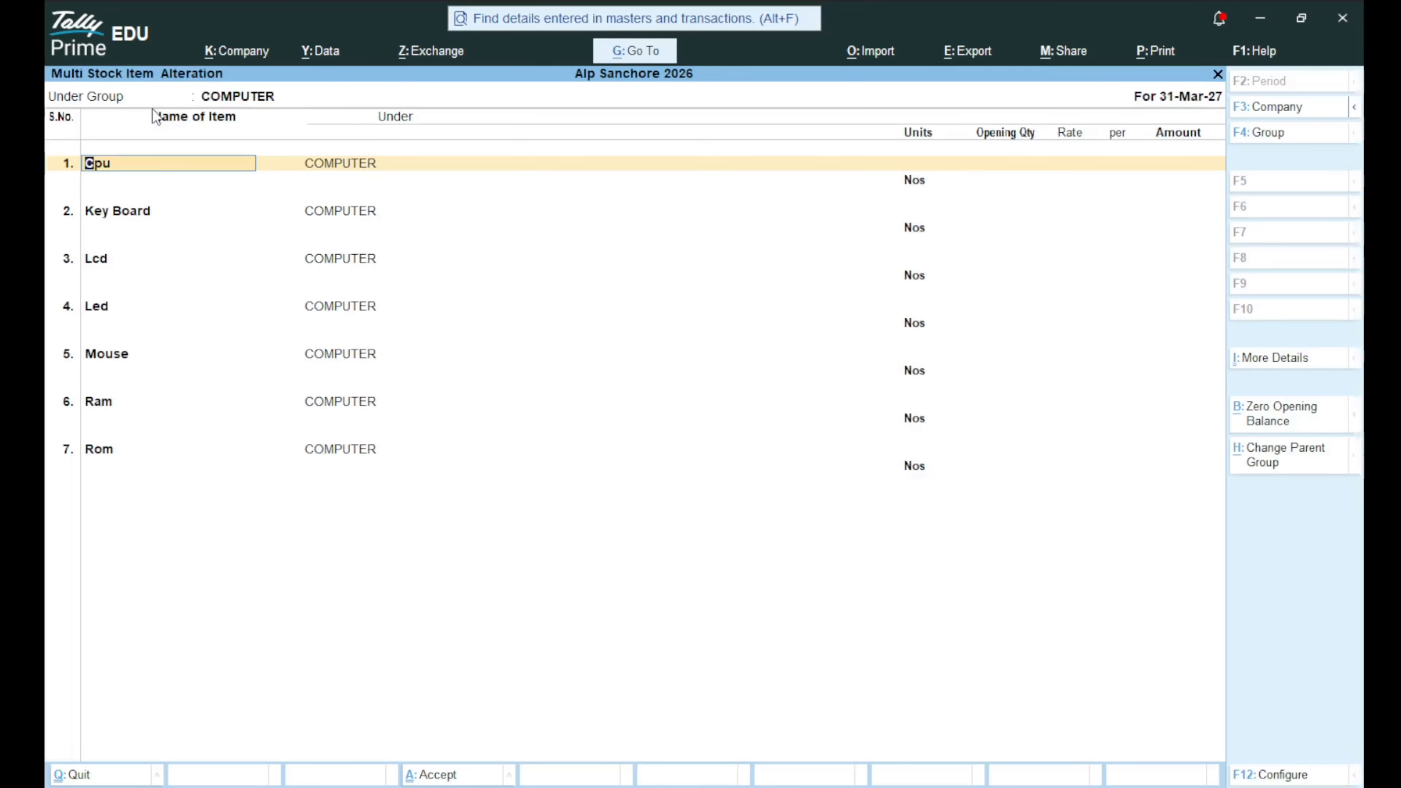
{"action": "key", "text": "ctrl"}
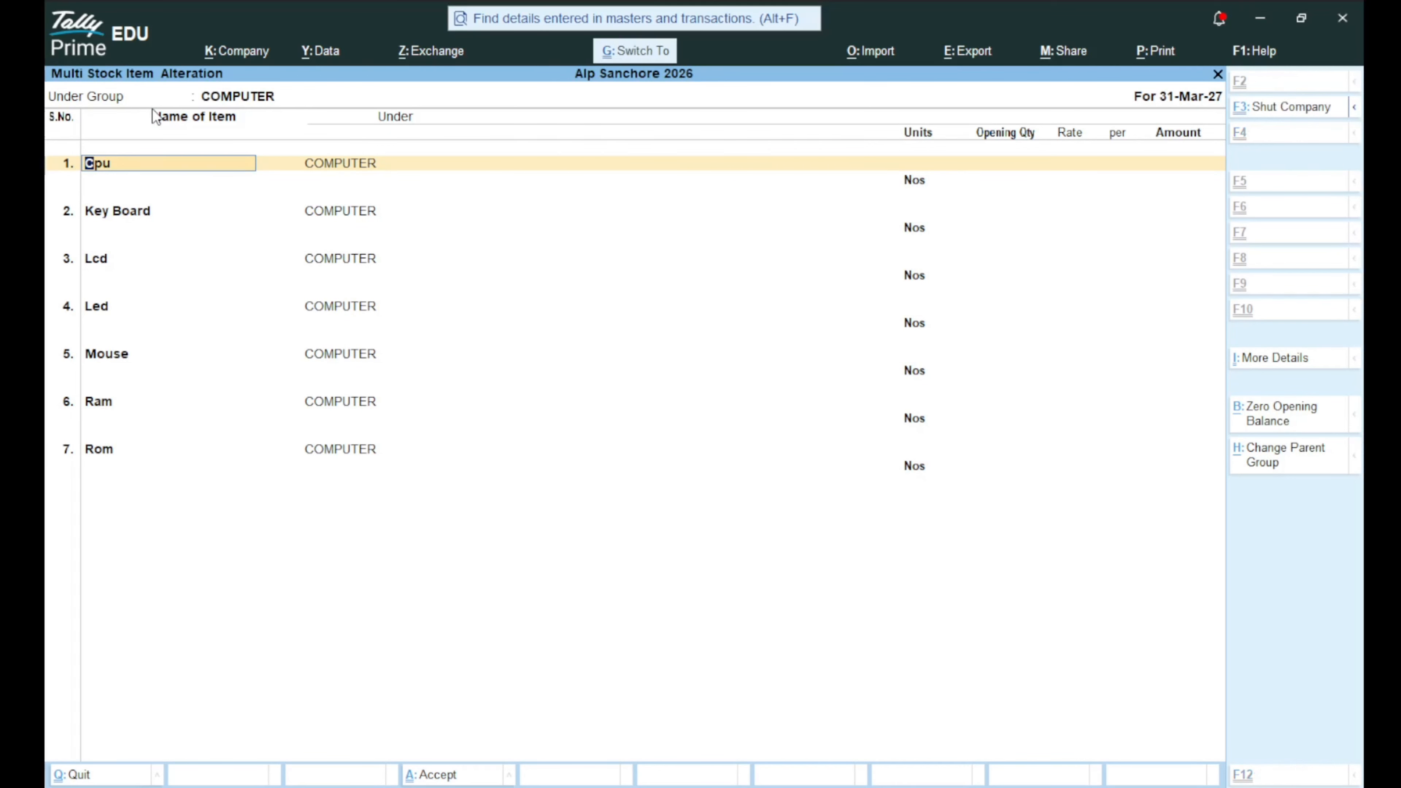
{"action": "key", "text": "ctrl+a"}
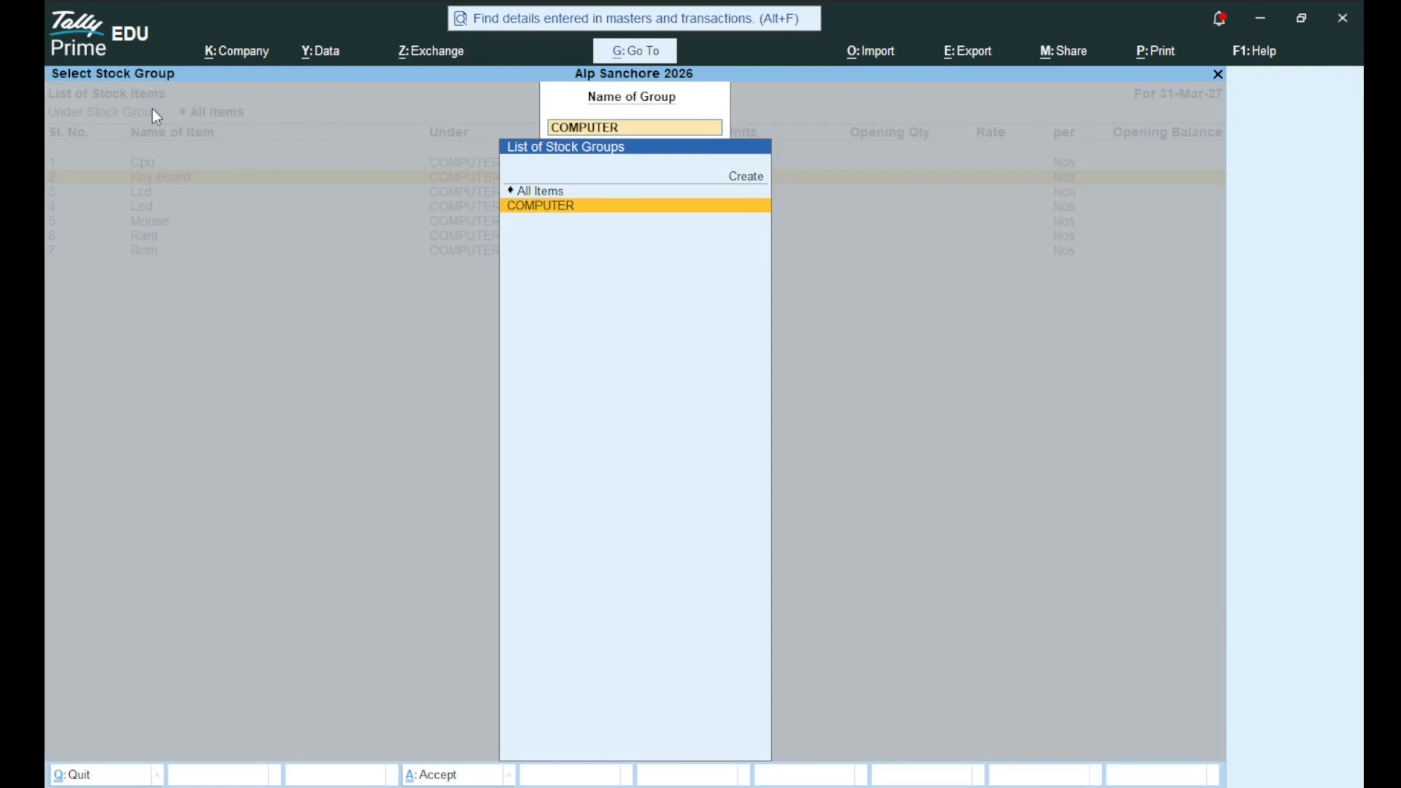
Back out to the Gateway of Tally and move the menu selection to Vouchers.
{"action": "key", "text": "Escape"}
{"action": "key", "text": "Escape"}
{"action": "key", "text": "Escape"}
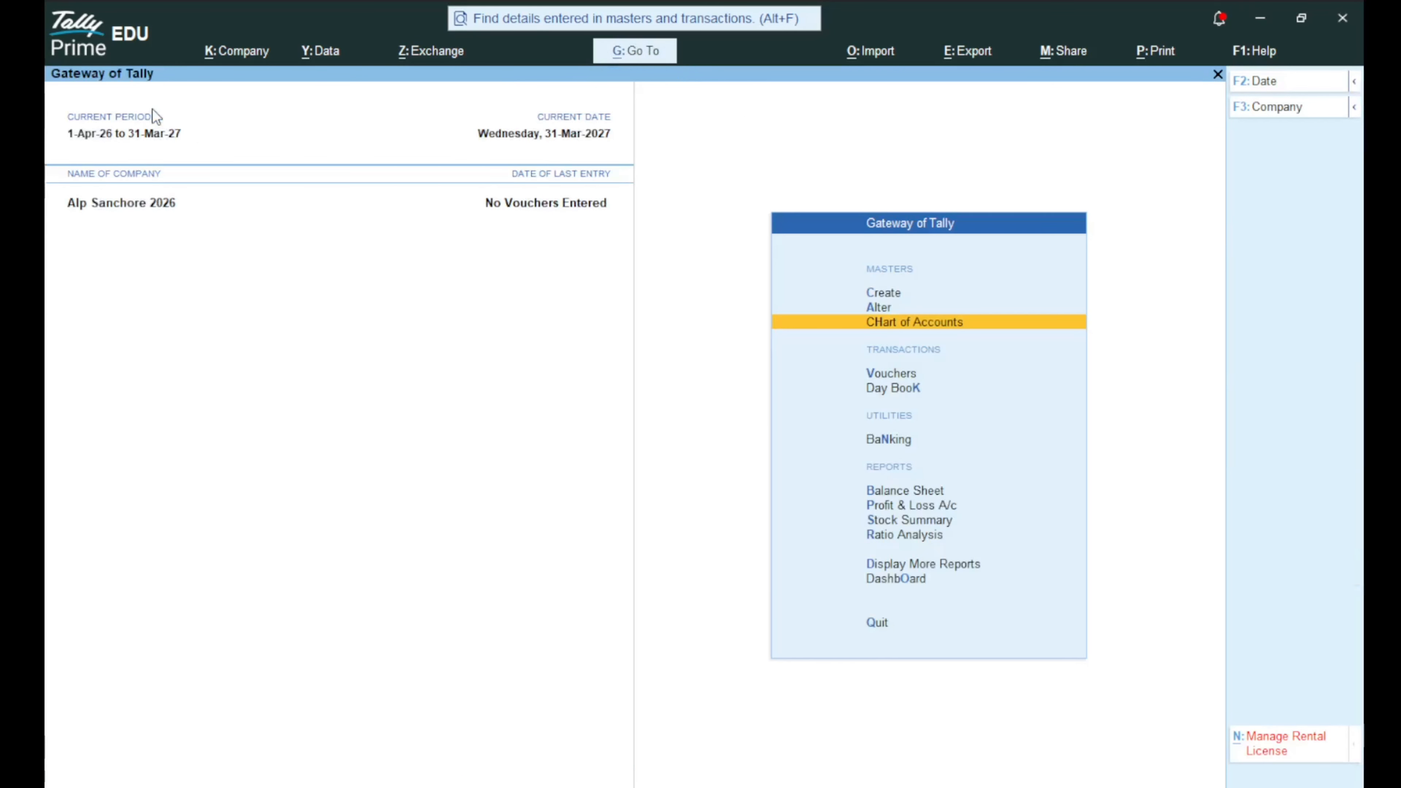
{"action": "key", "text": "Up"}
{"action": "key", "text": "Up"}
{"action": "key", "text": "Up"}
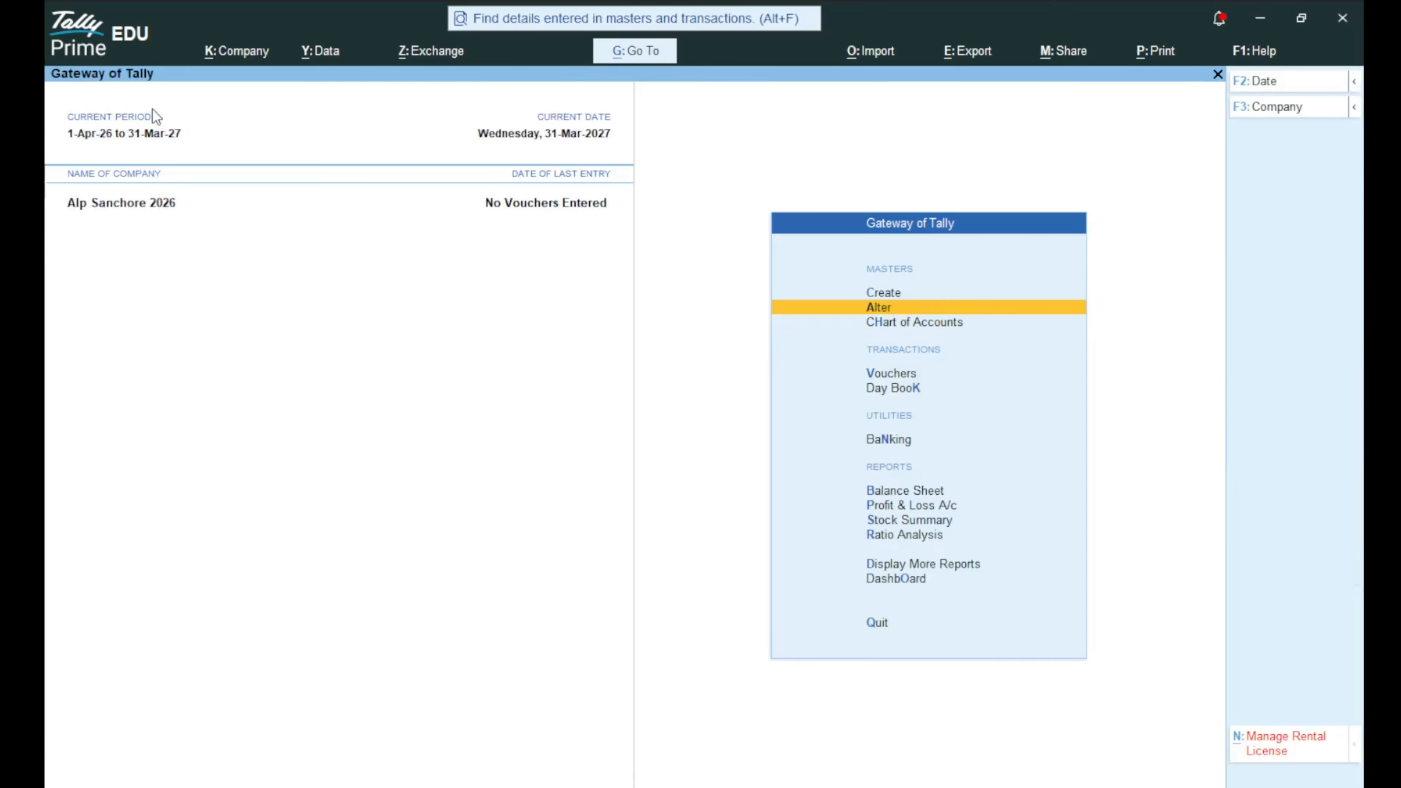
{"action": "key", "text": "Down"}
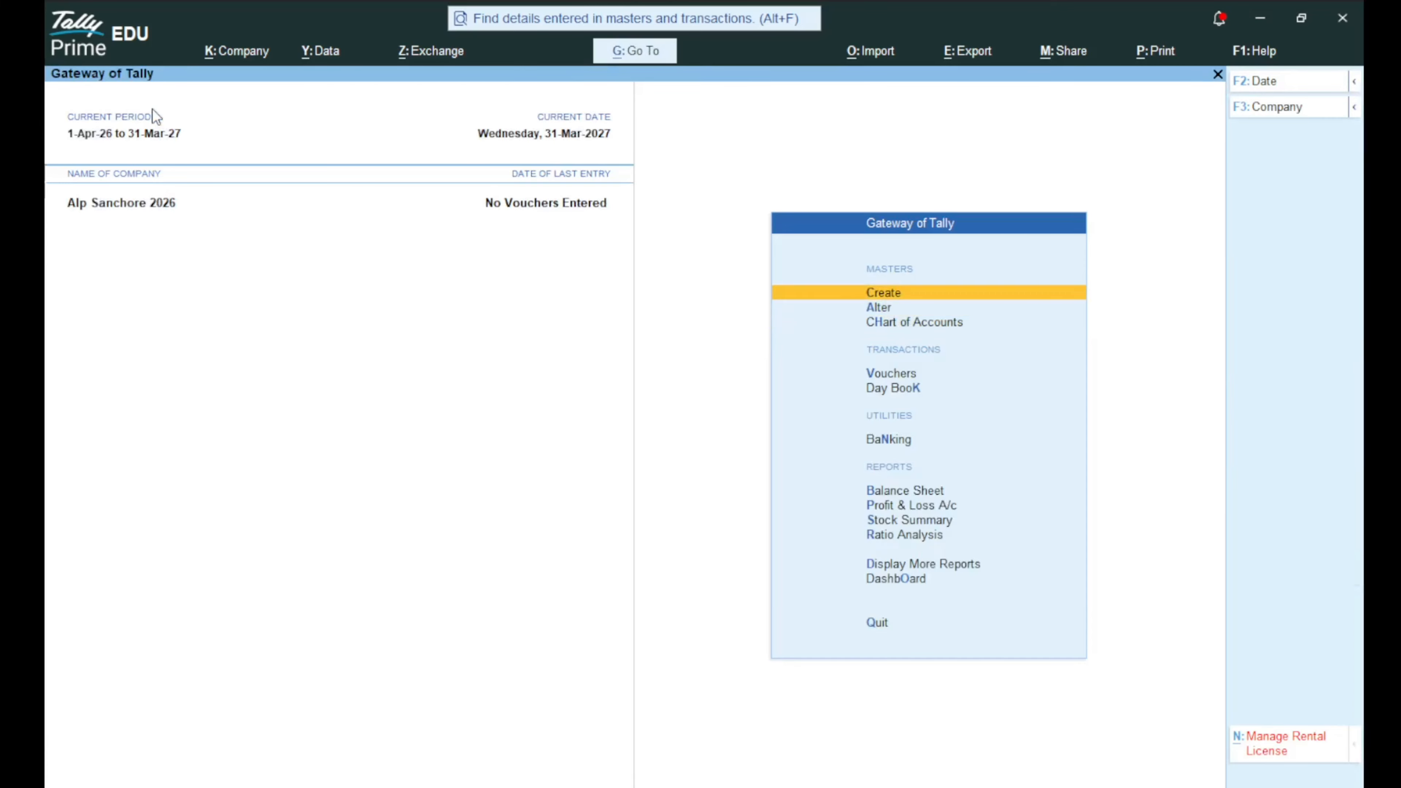
{"action": "key", "text": "Down"}
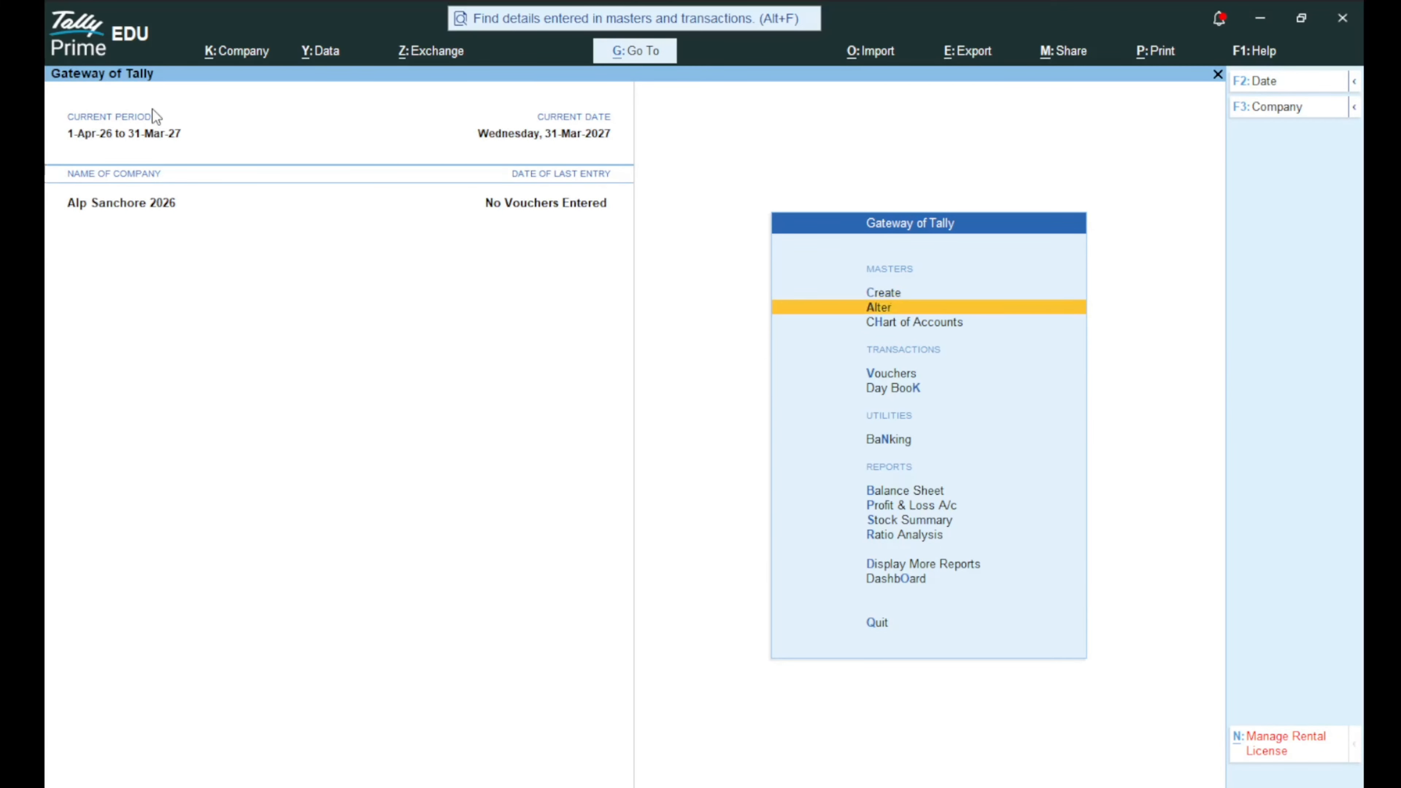
{"action": "key", "text": "Down"}
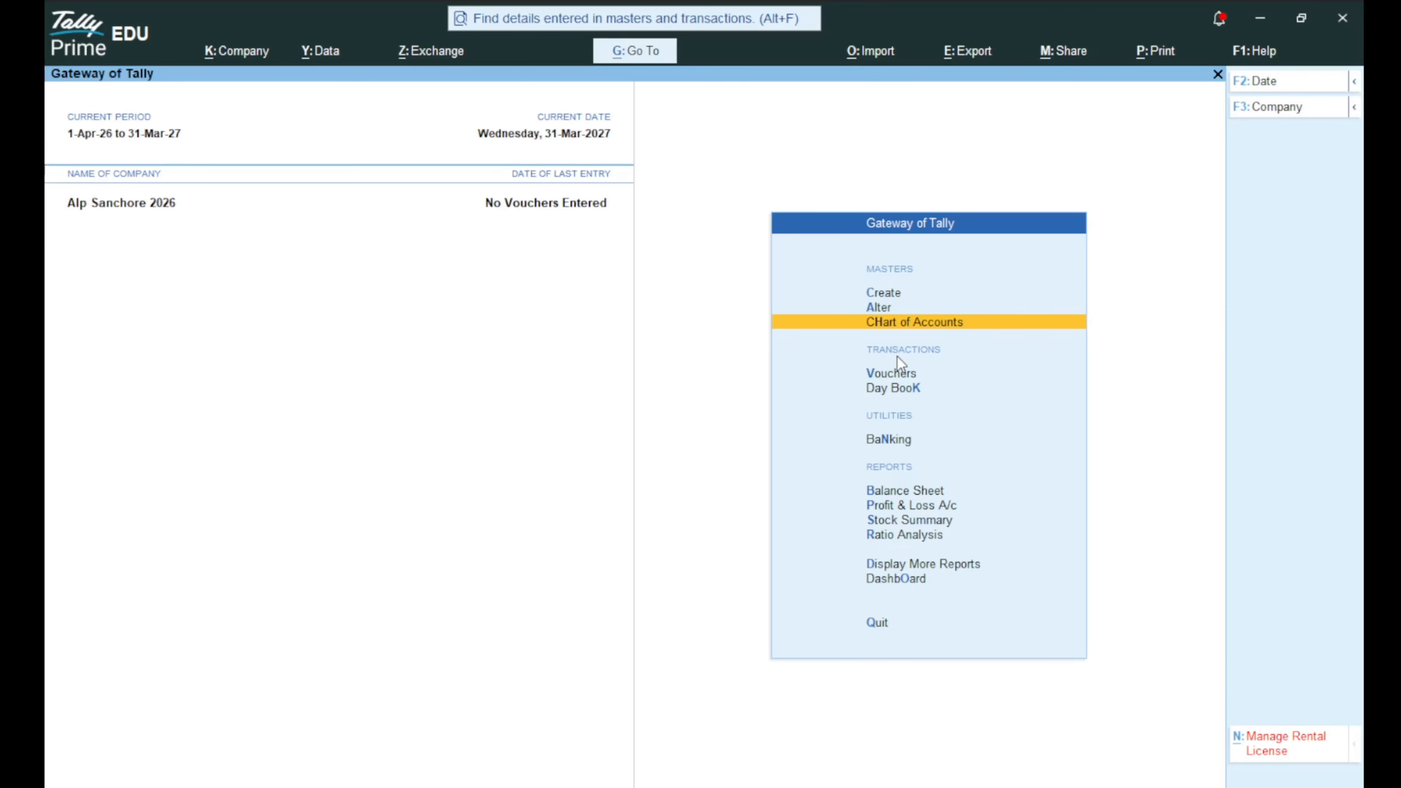
{"action": "key", "text": "Down"}
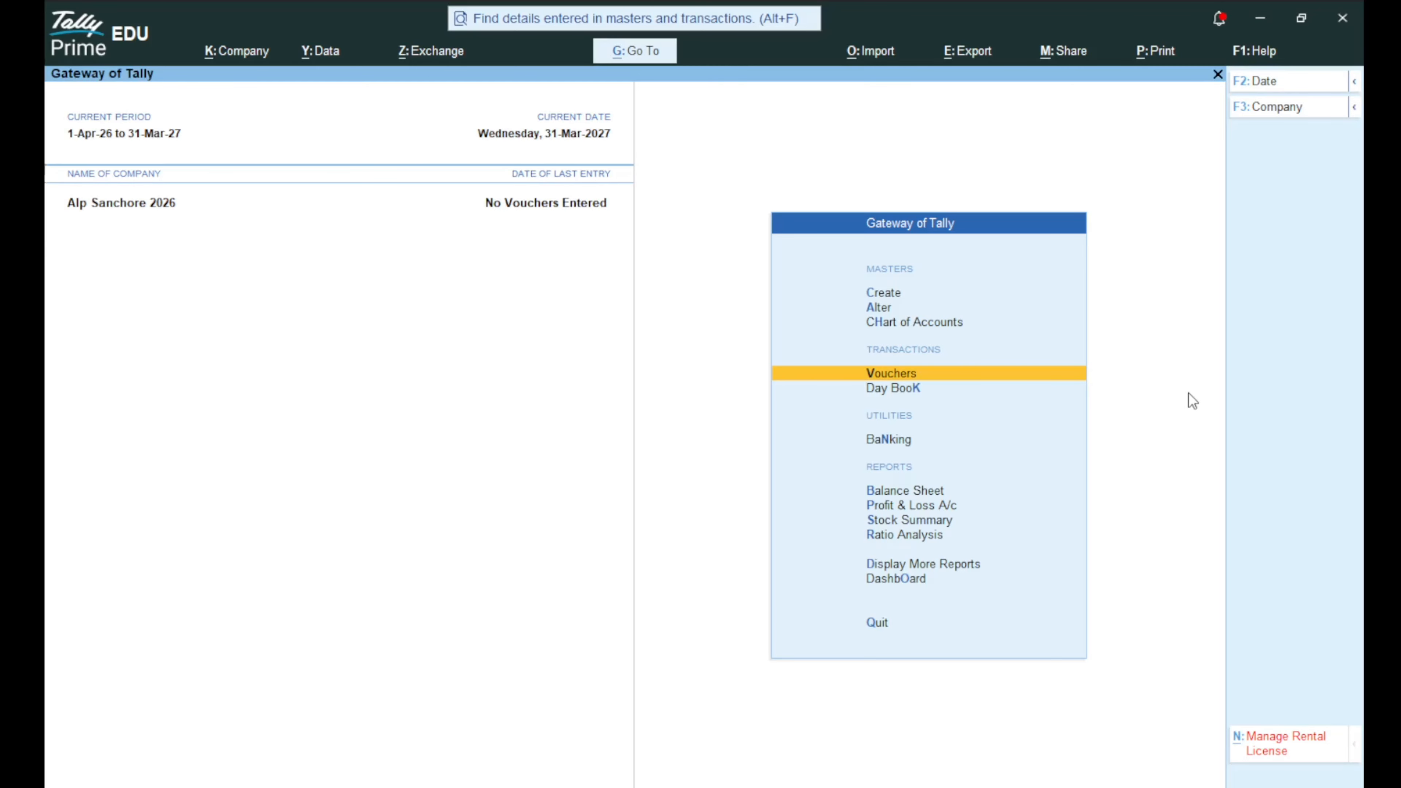
Open voucher entry and switch the voucher type from Purchase to Receipt.
{"action": "key", "text": "Return"}
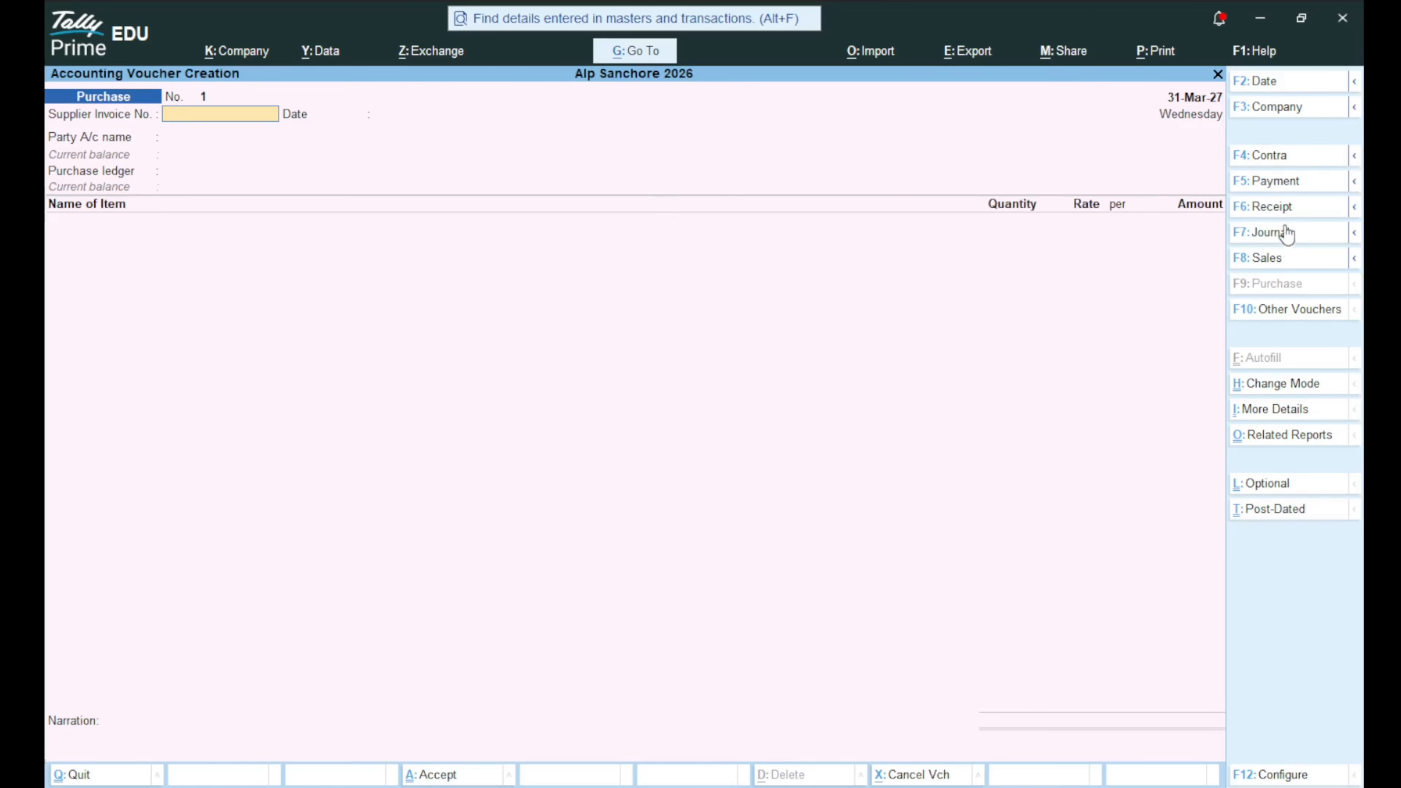
{"action": "left_click", "coordinate": [1267, 218]}
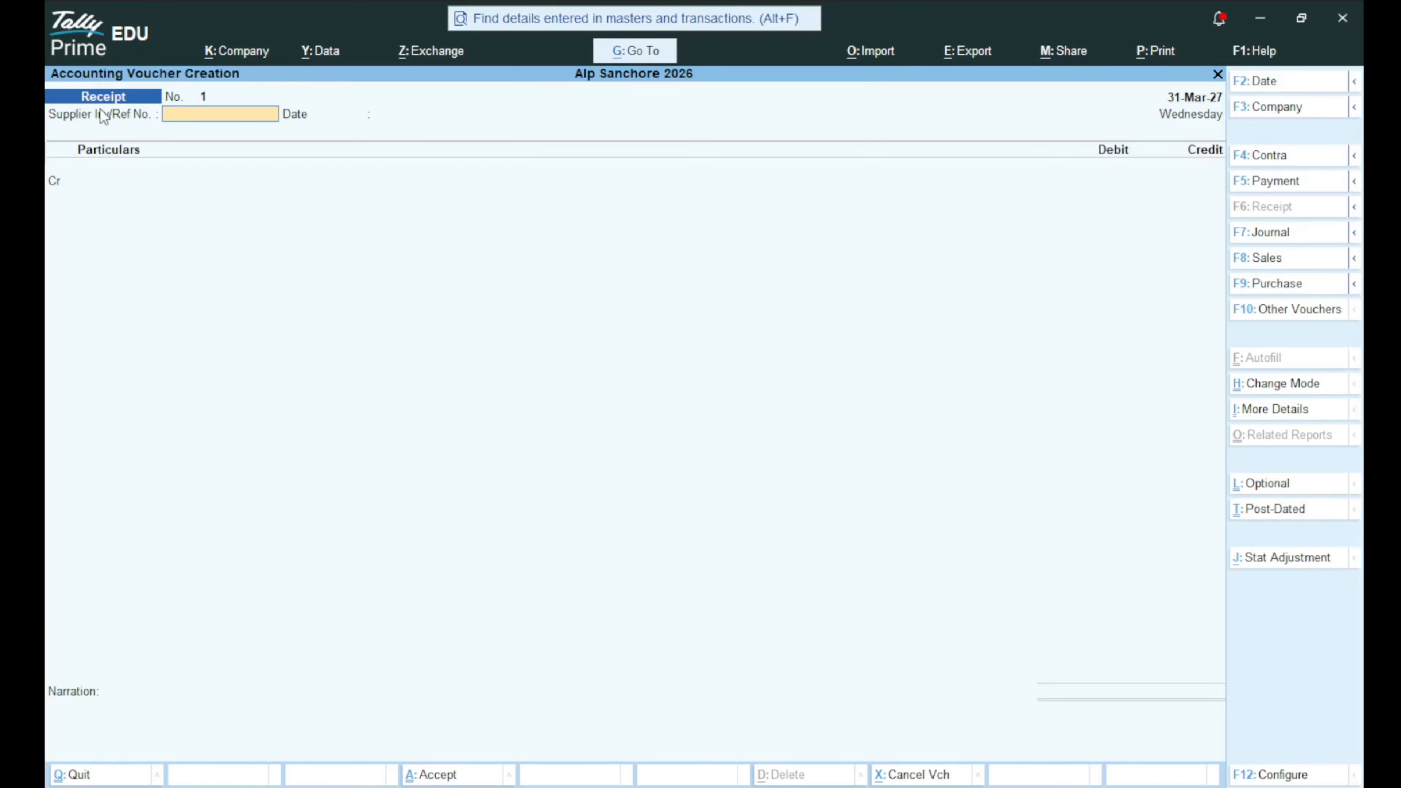
Credit ALP with 50,00,000.00 on the first ledger line.
{"action": "key", "text": "Return"}
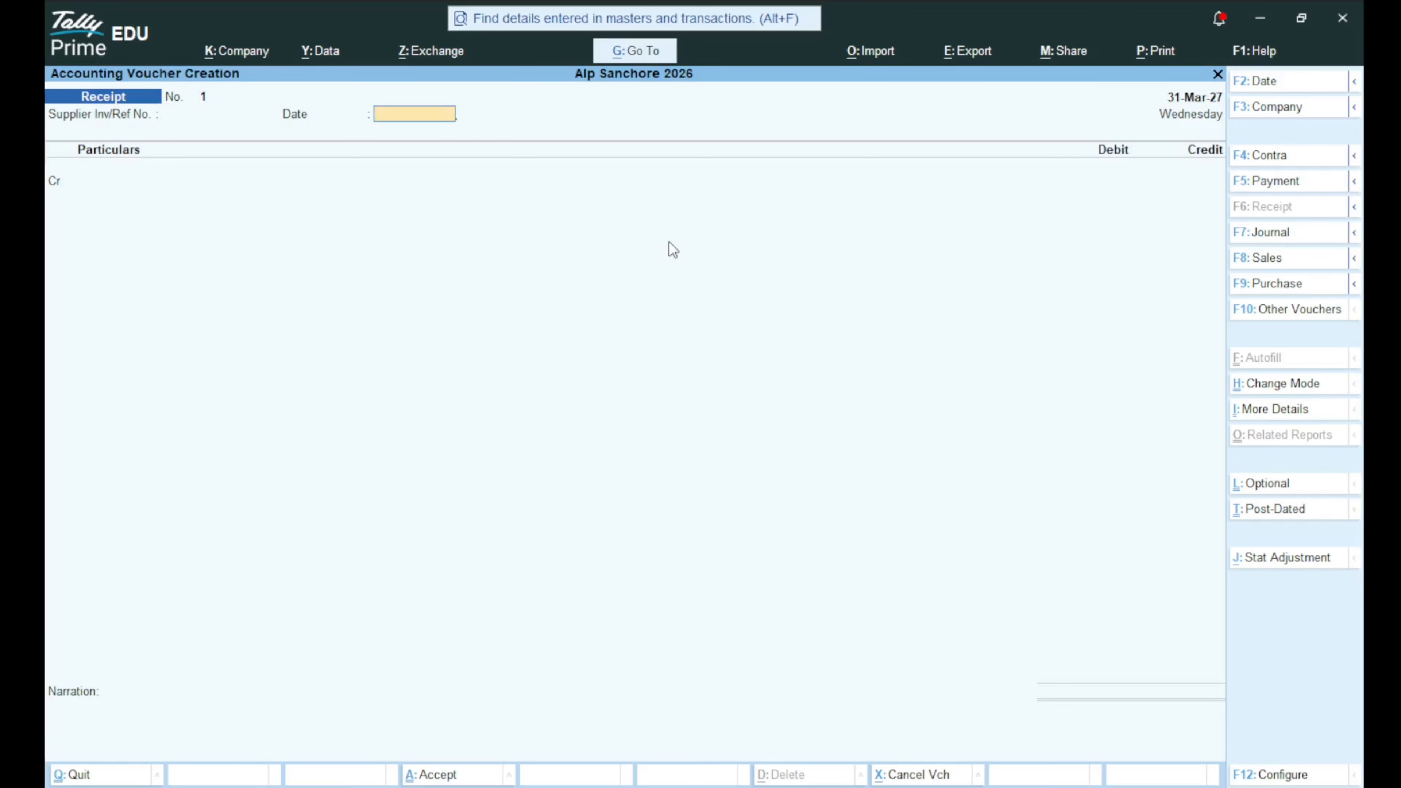
{"action": "key", "text": "Return"}
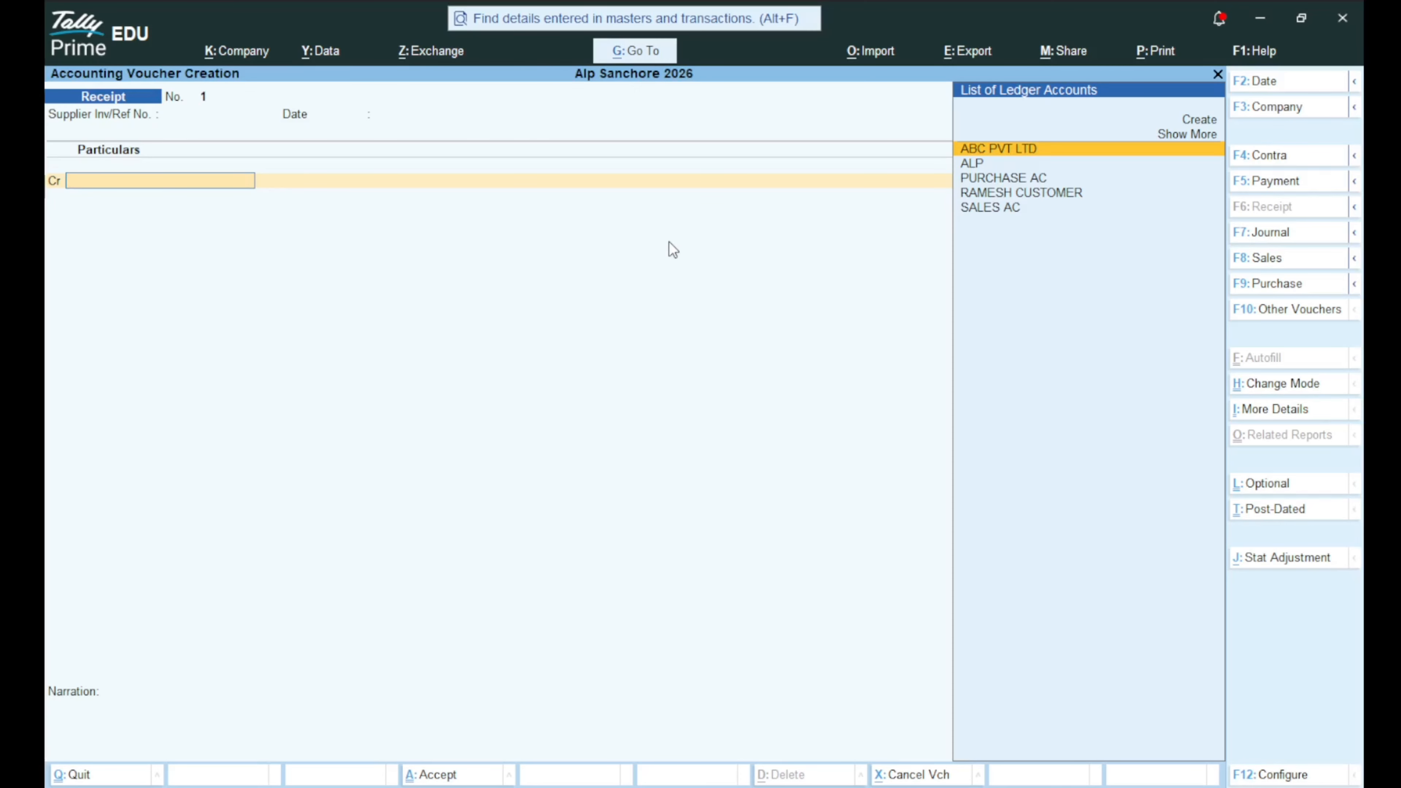
{"action": "key", "text": "Down"}
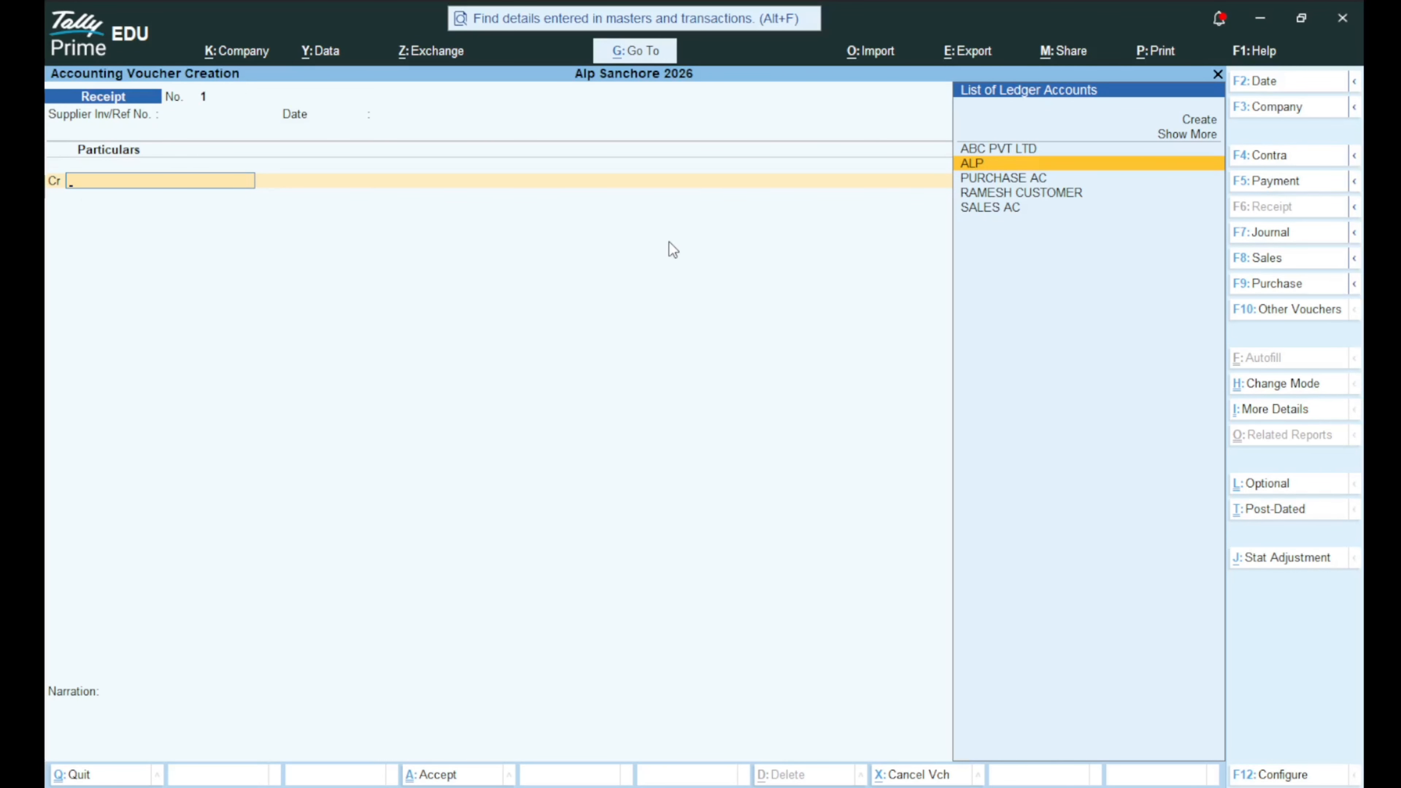
{"action": "key", "text": "Return"}
{"action": "type", "text": "5000000"}
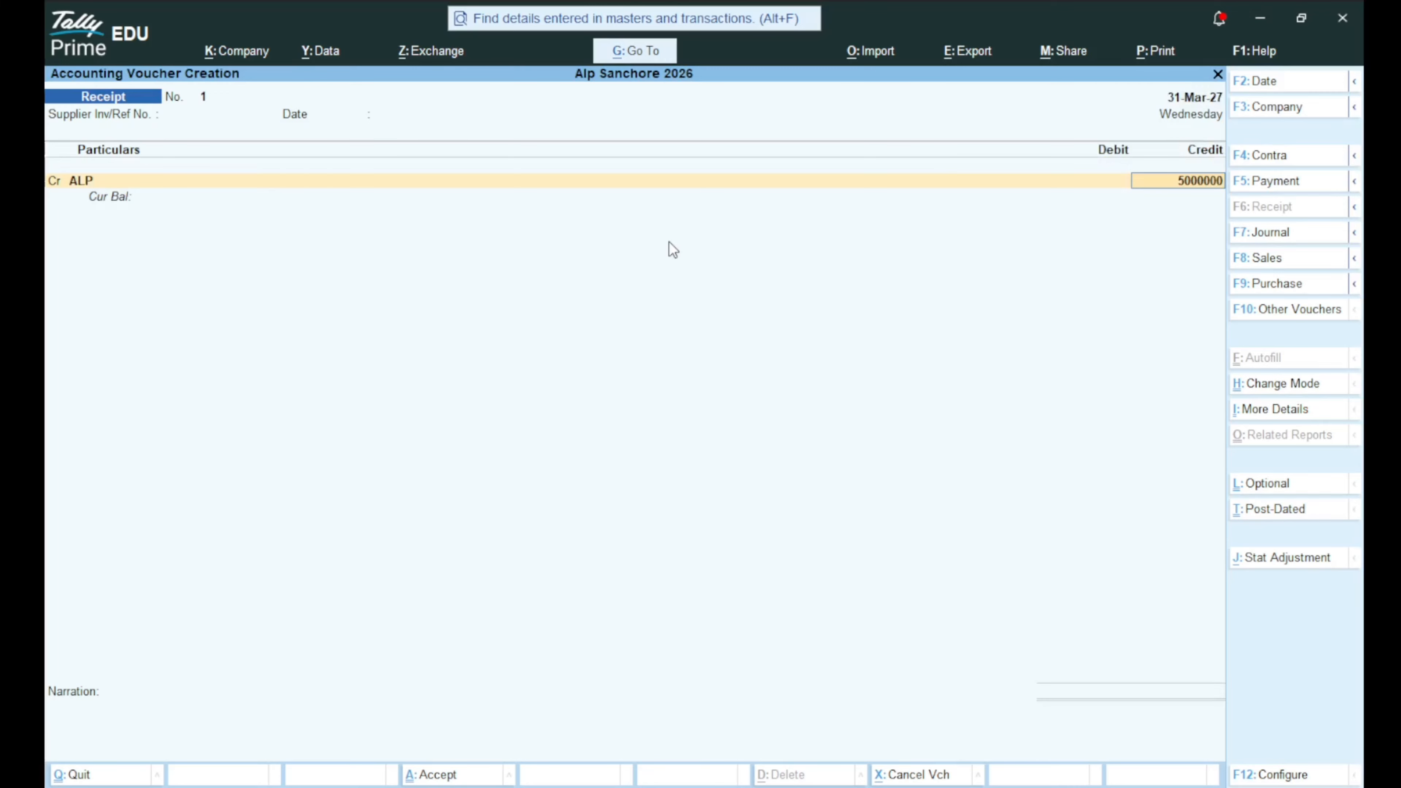
{"action": "key", "text": "Return"}
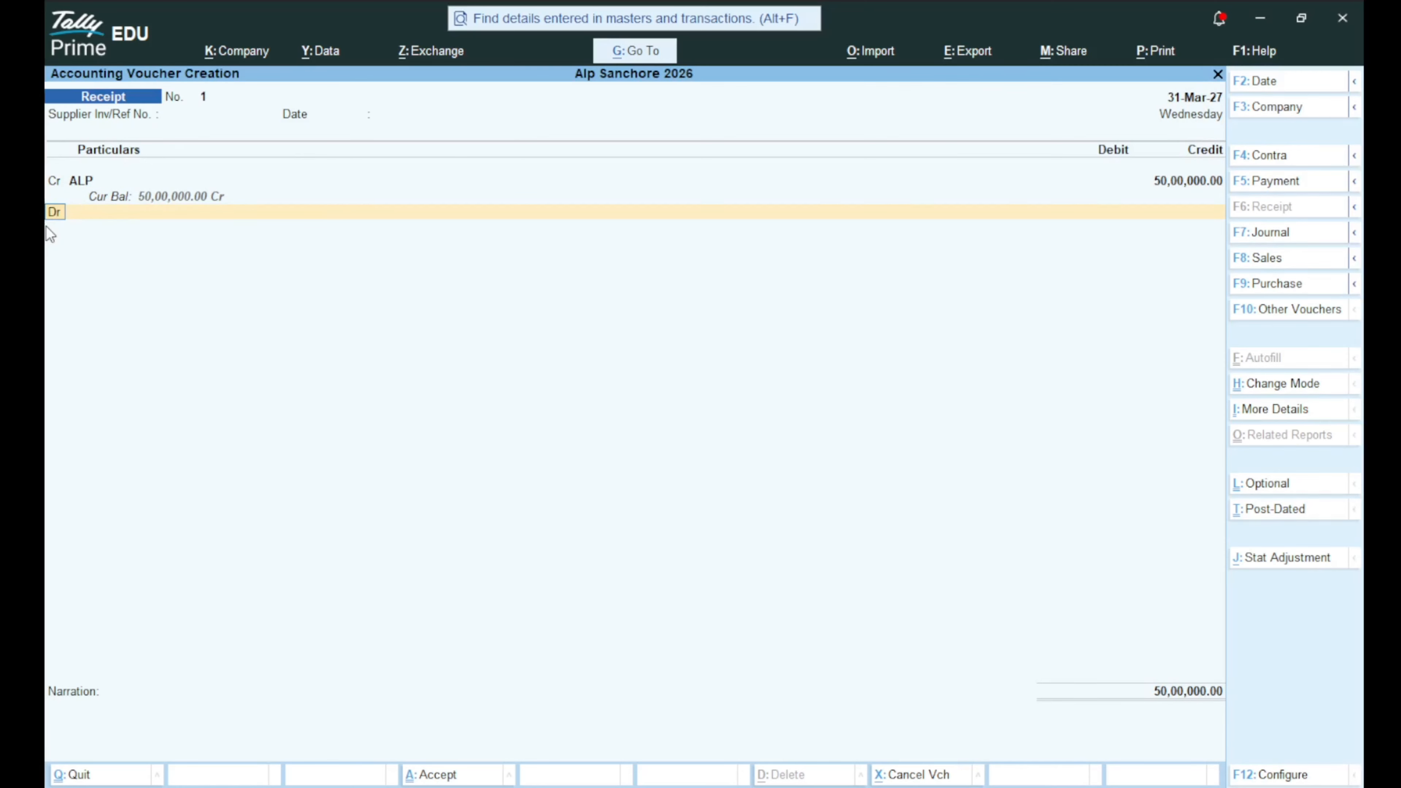
Debit Cash on the second line, save the voucher, and reopen Receipt No. 1.
{"action": "key", "text": "Return"}
{"action": "key", "text": "Down"}
{"action": "key", "text": "Down"}
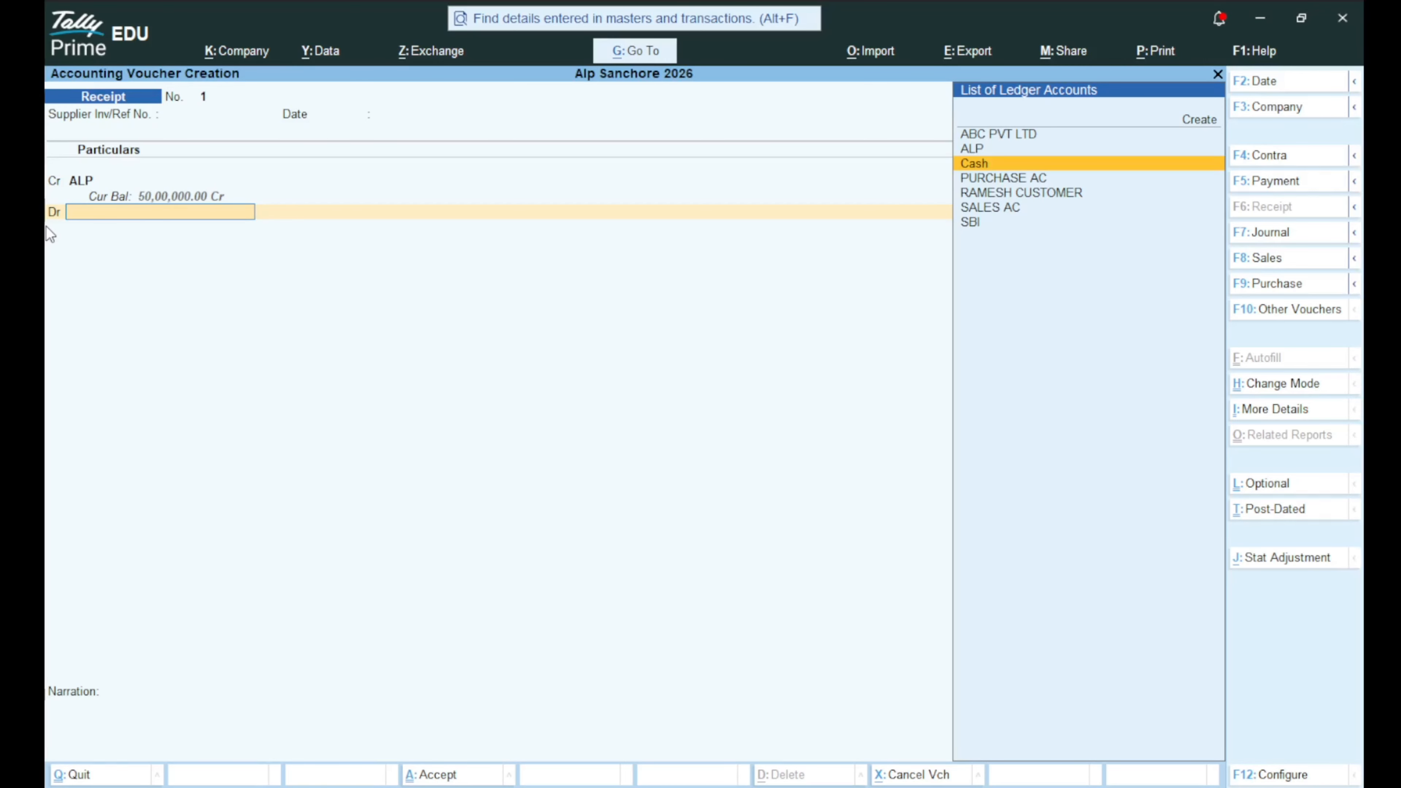
{"action": "key", "text": "Return"}
{"action": "key", "text": "Return"}
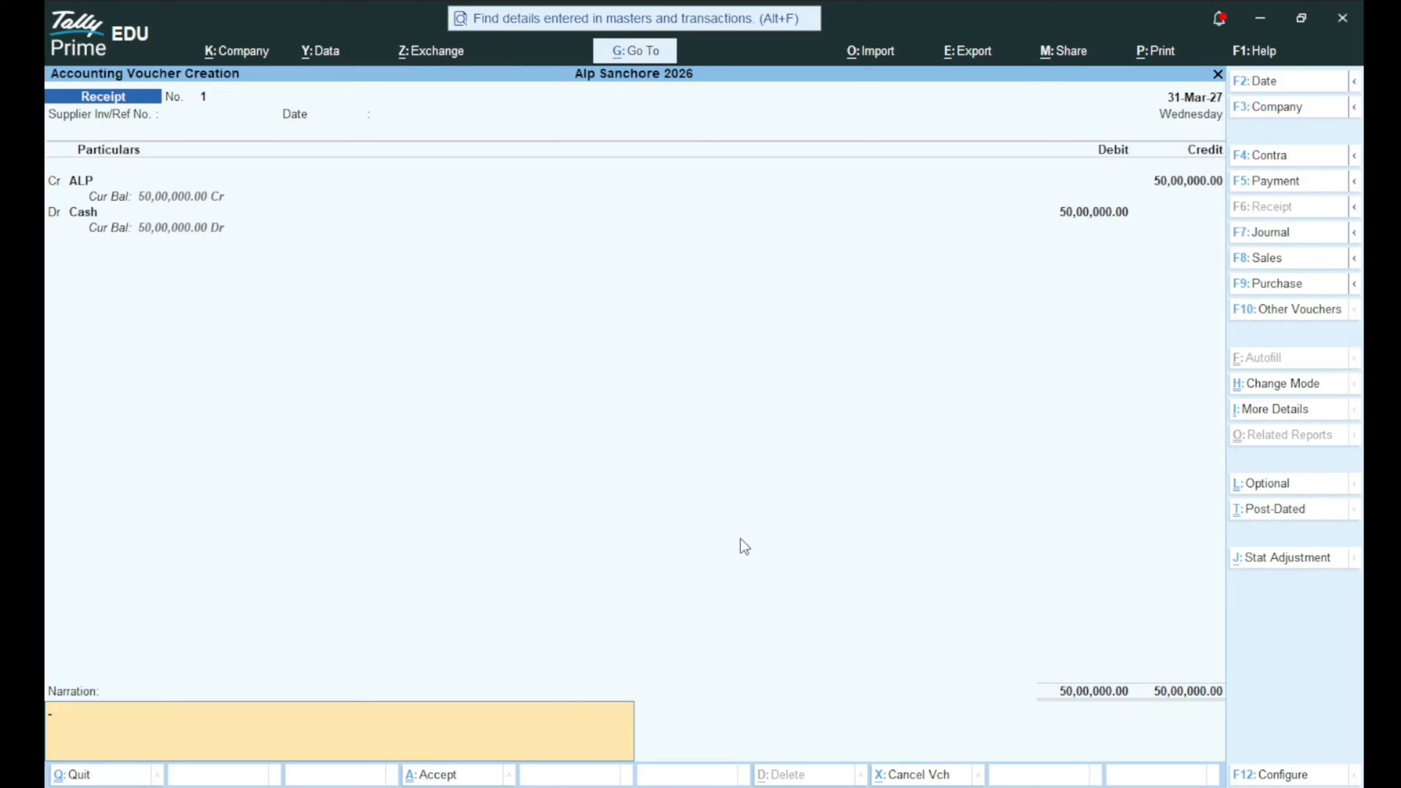
{"action": "key", "text": "Return"}
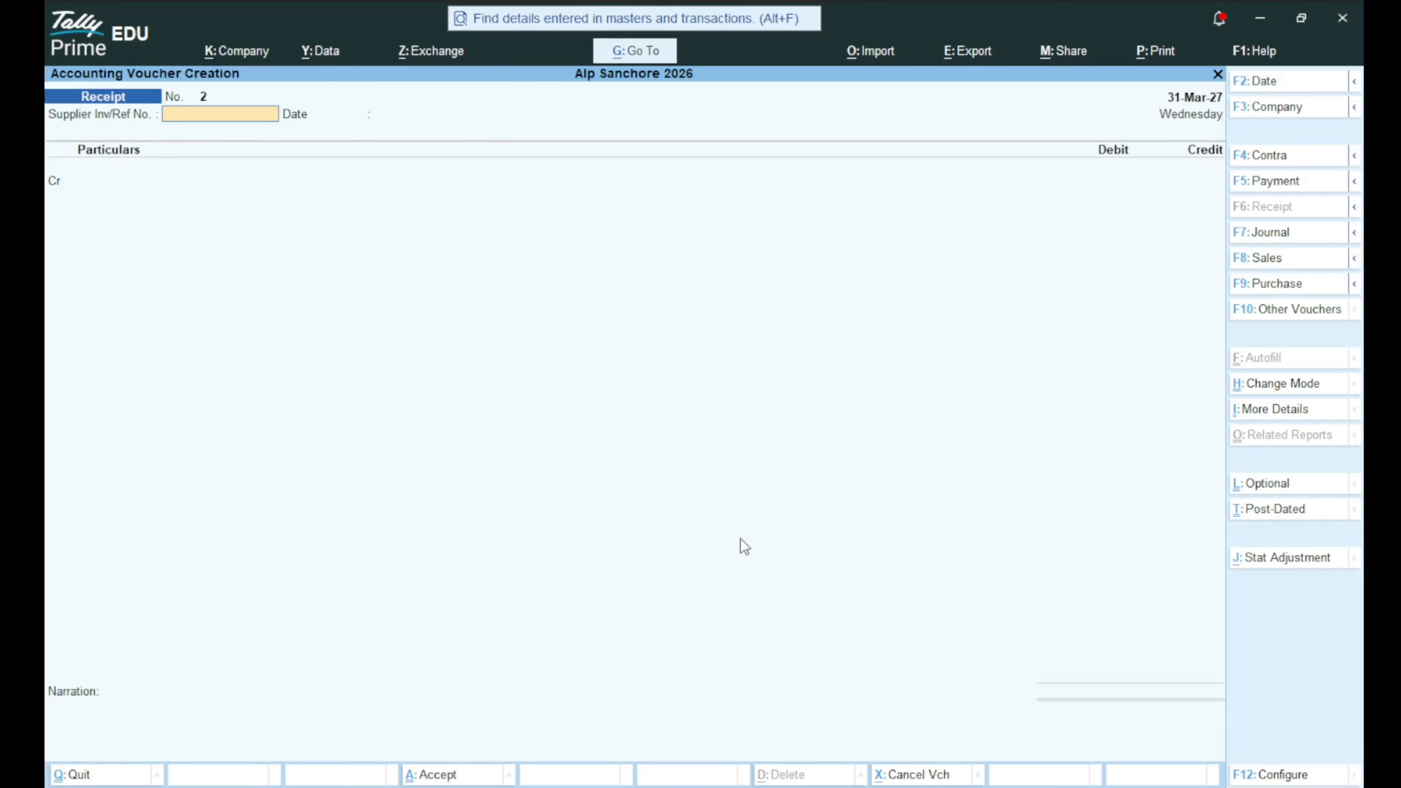
{"action": "key", "text": "Page_Up"}
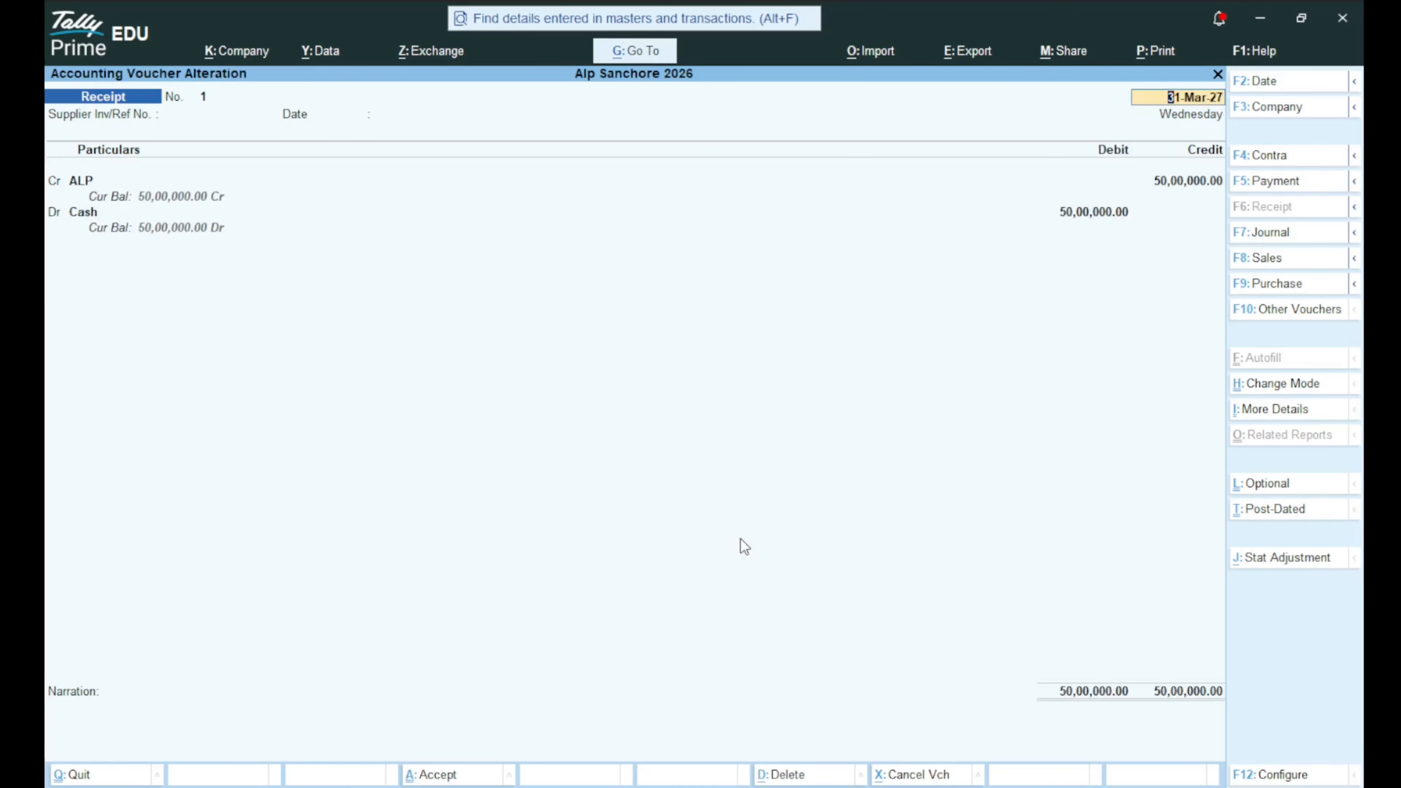
{"action": "key", "text": "ctrl"}
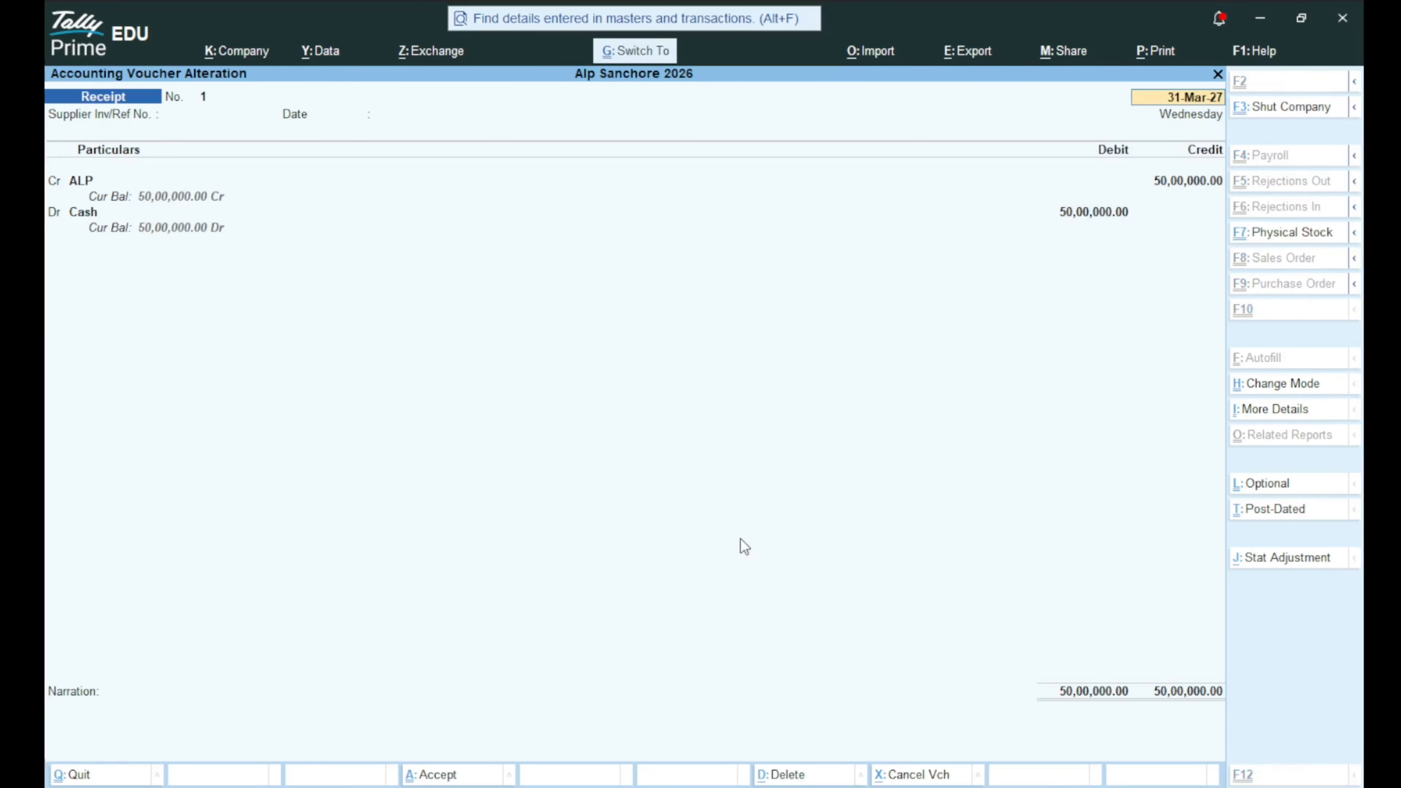
{"action": "key", "text": "ctrl+p"}
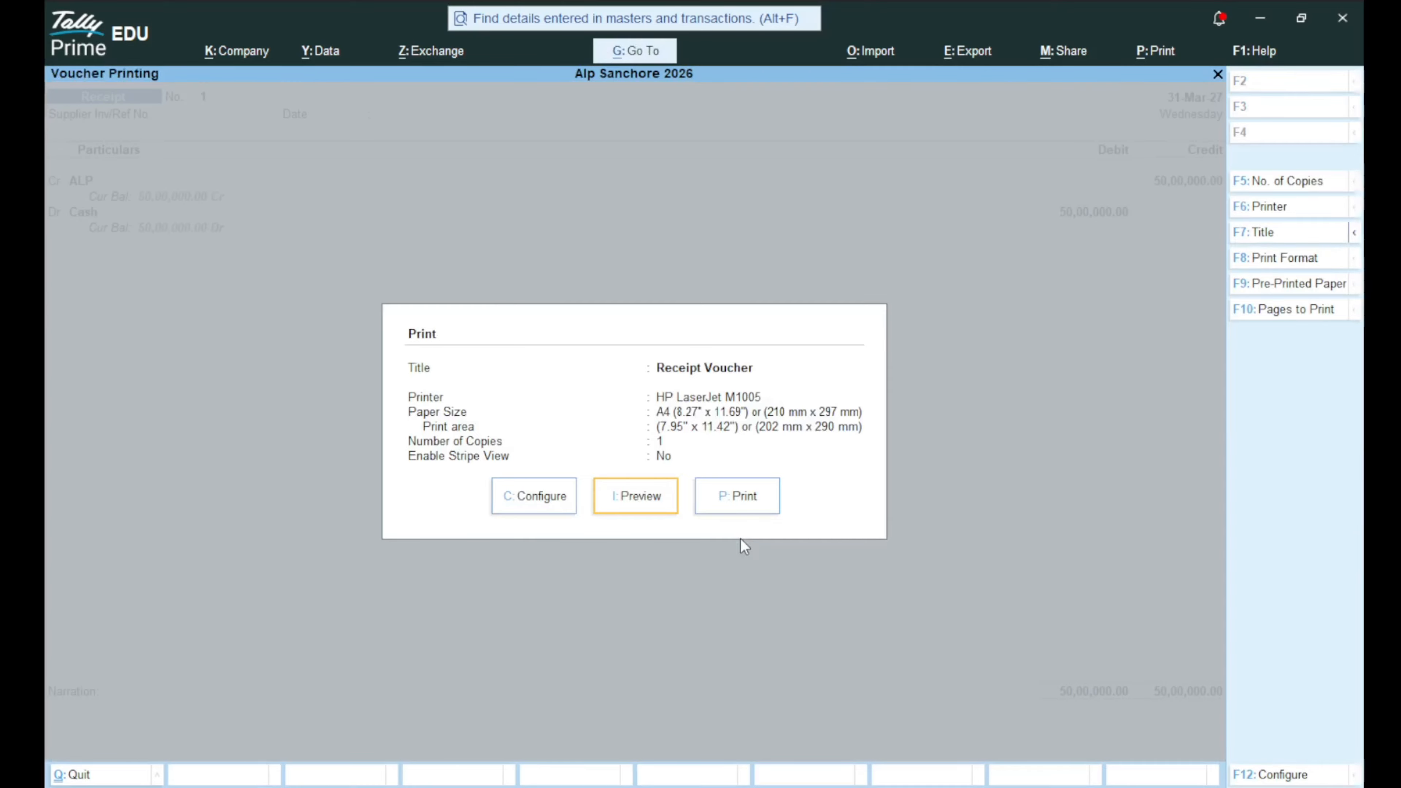
{"action": "key", "text": "i"}
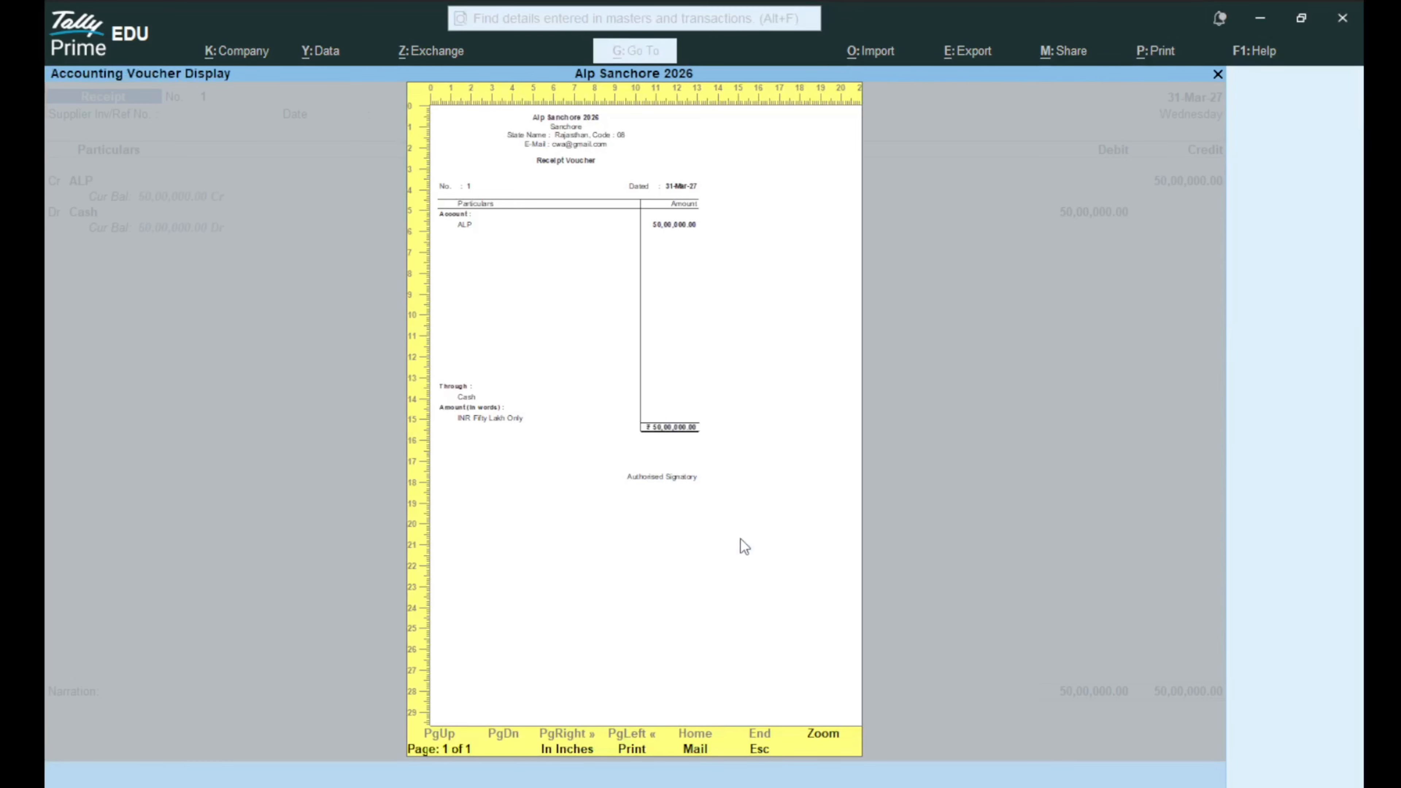
{"action": "left_click", "coordinate": [745, 546]}
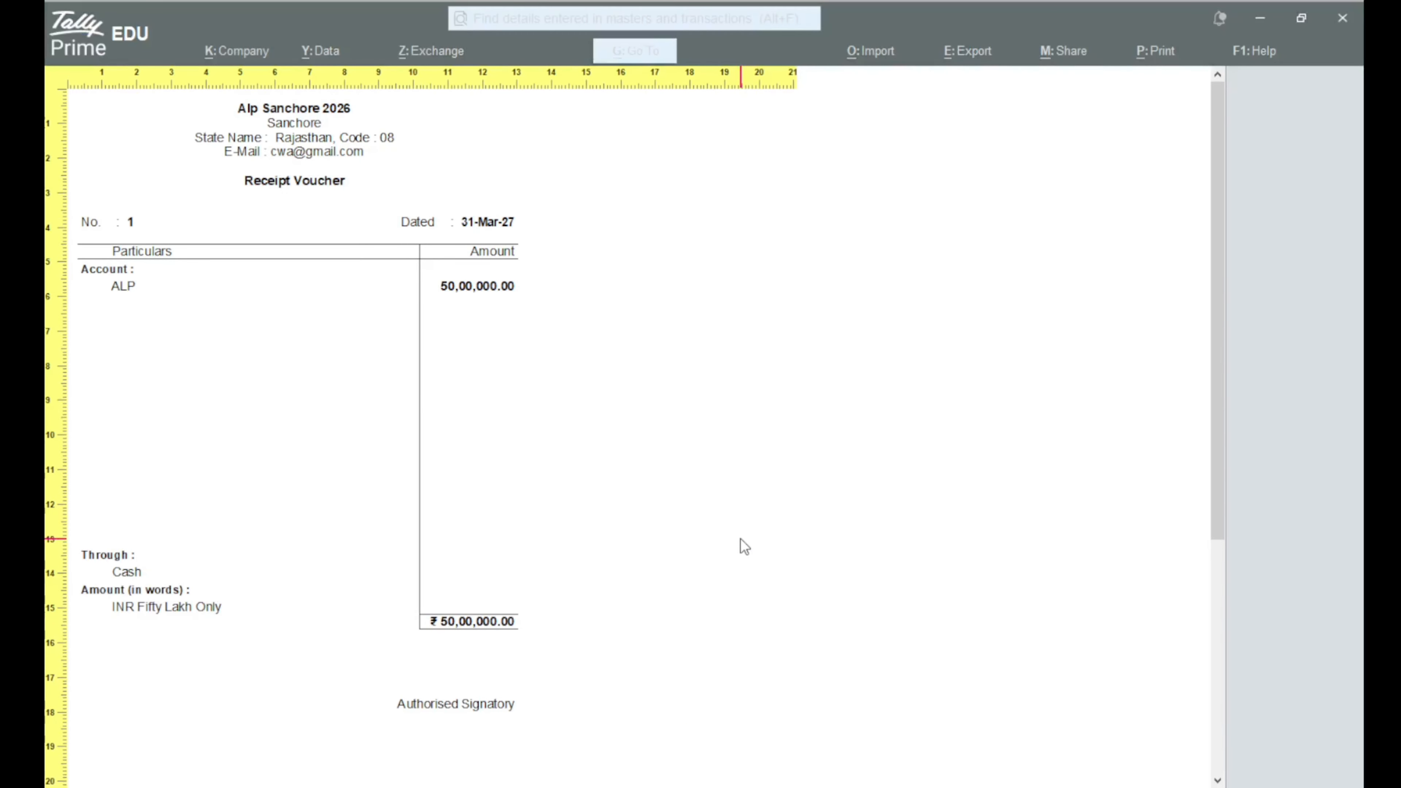
{"action": "scroll", "coordinate": [744, 546], "scroll_direction": "down", "scroll_amount": 5}
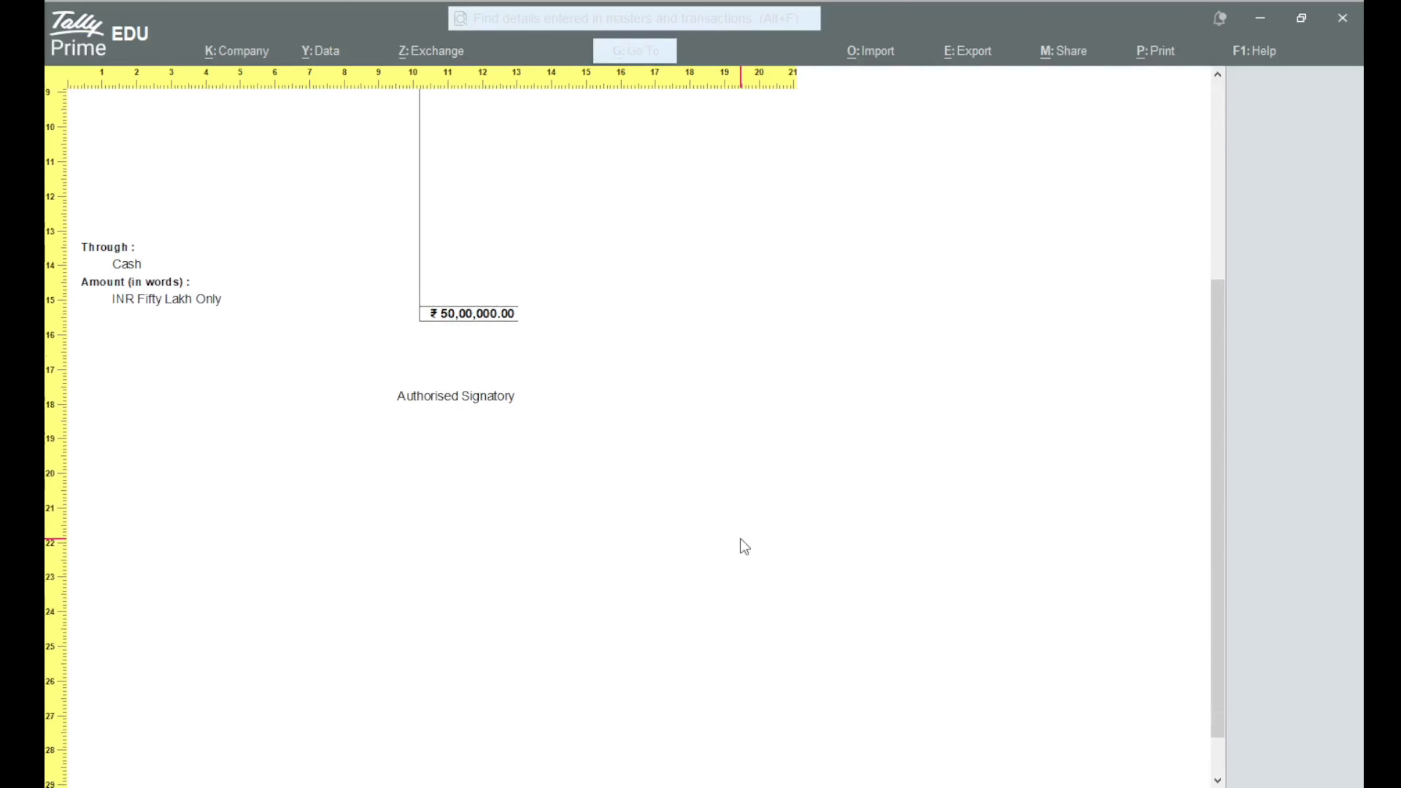
{"action": "scroll", "coordinate": [745, 547], "scroll_direction": "up", "scroll_amount": 5}
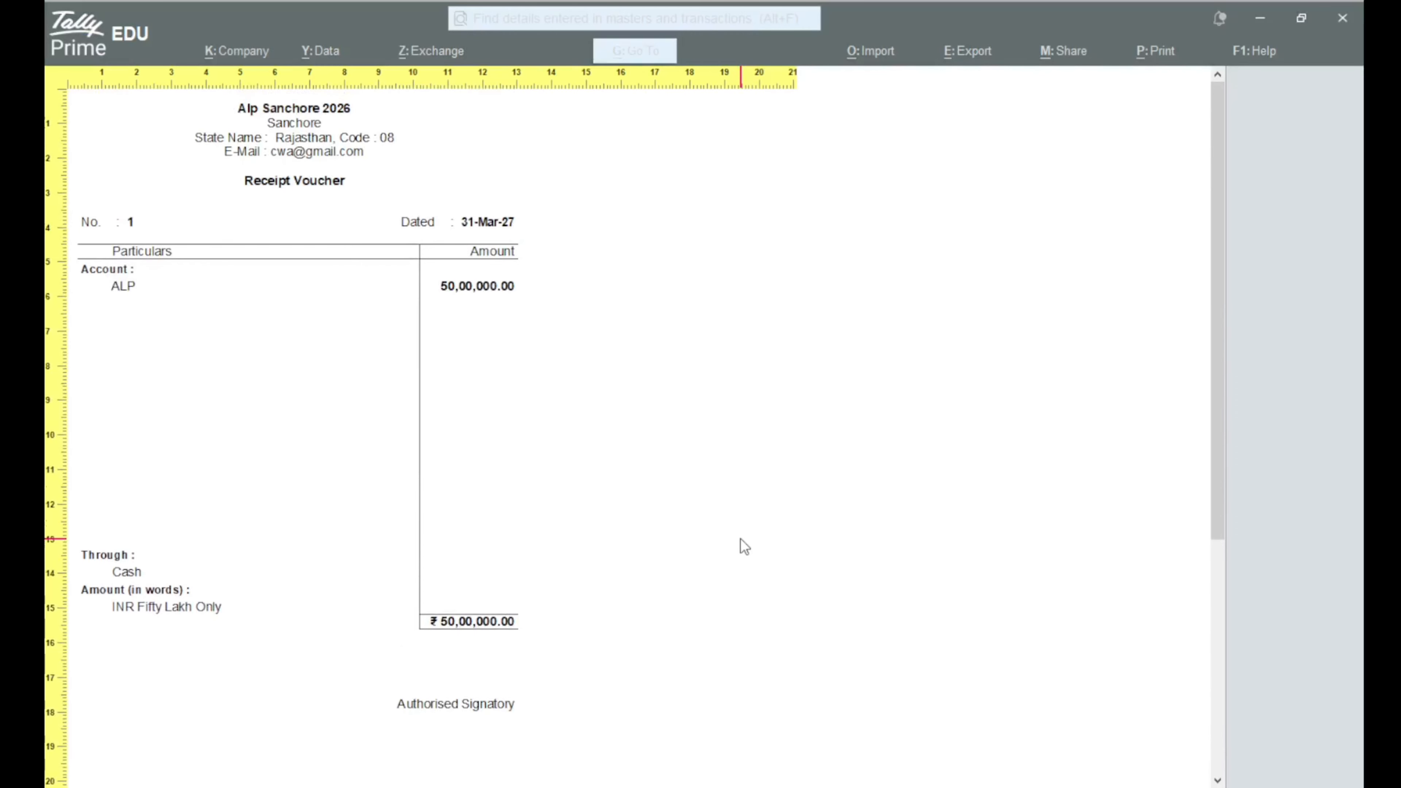
{"action": "key", "text": "Escape"}
{"action": "key", "text": "Escape"}
{"action": "key", "text": "Escape"}
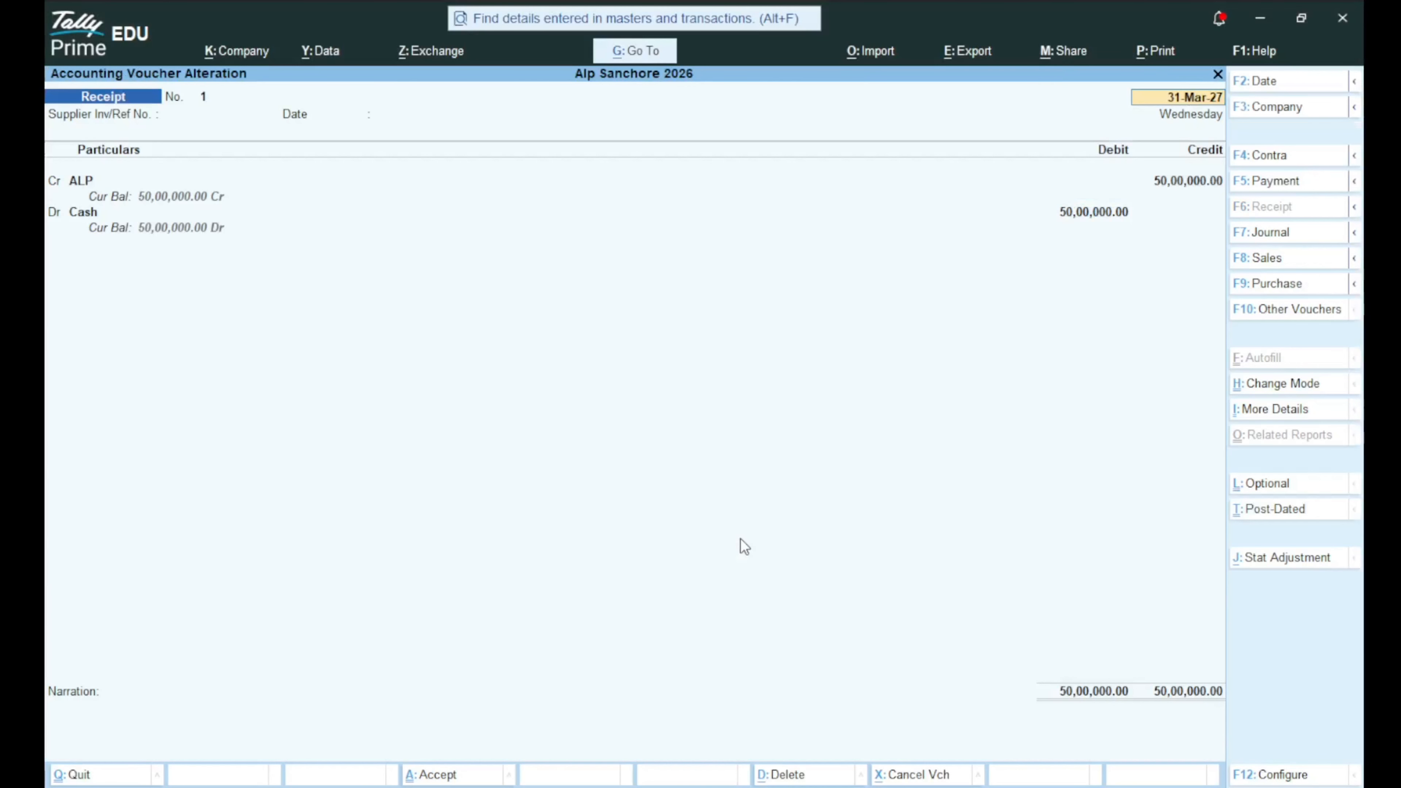
{"action": "key", "text": "ctrl+a"}
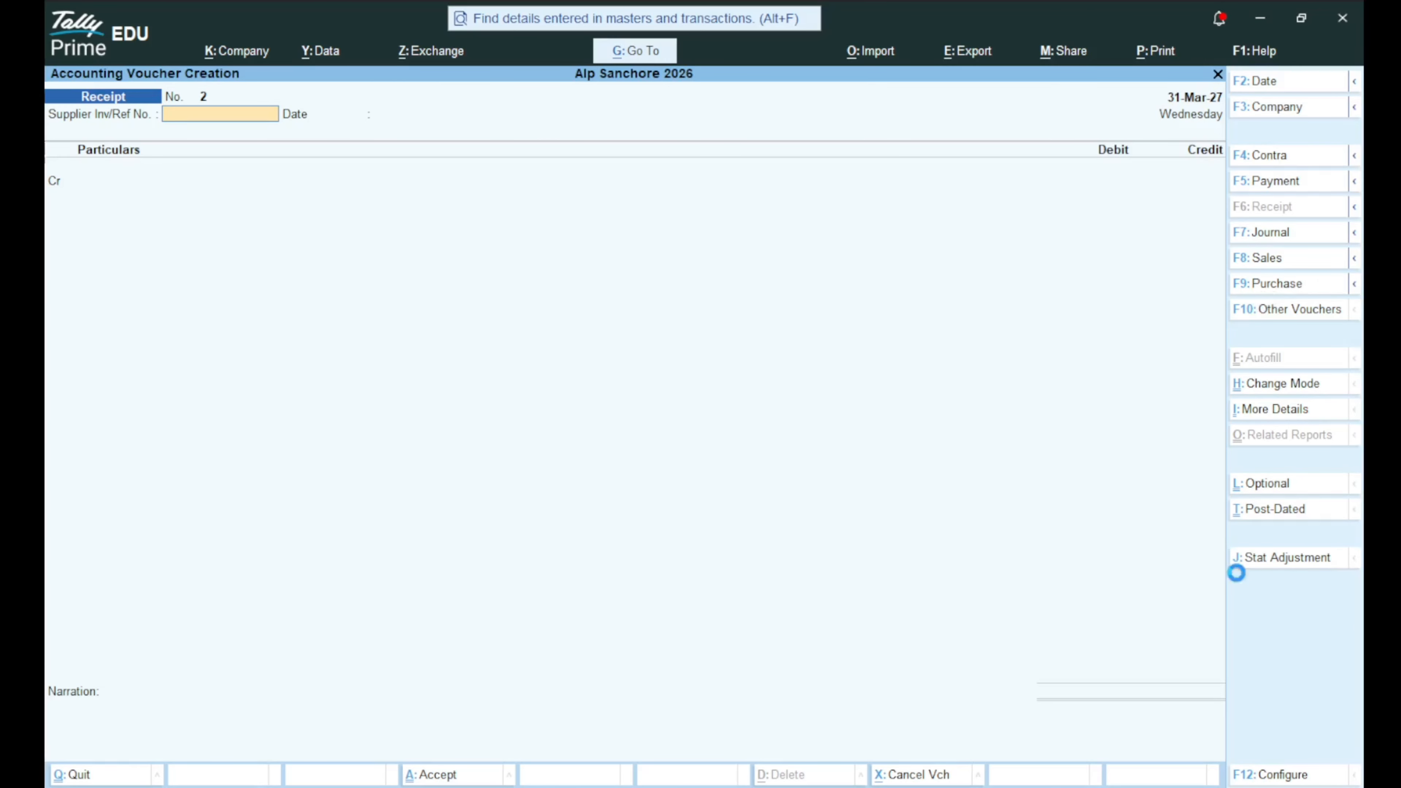
Start a Purchase voucher with supplier invoice 1, date 31-Mar-27 and Cash as party account.
{"action": "key", "text": "F9"}
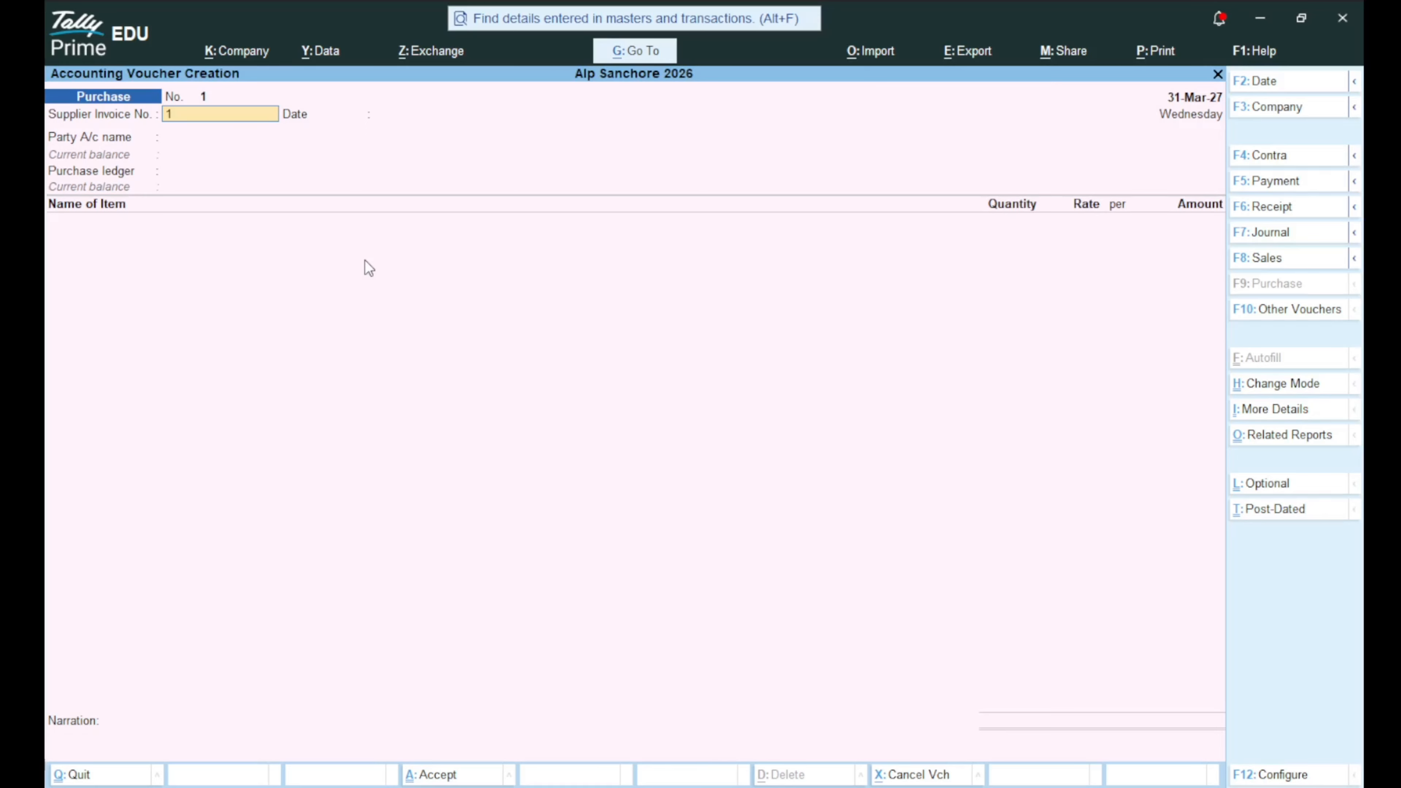
{"action": "key", "text": "Return"}
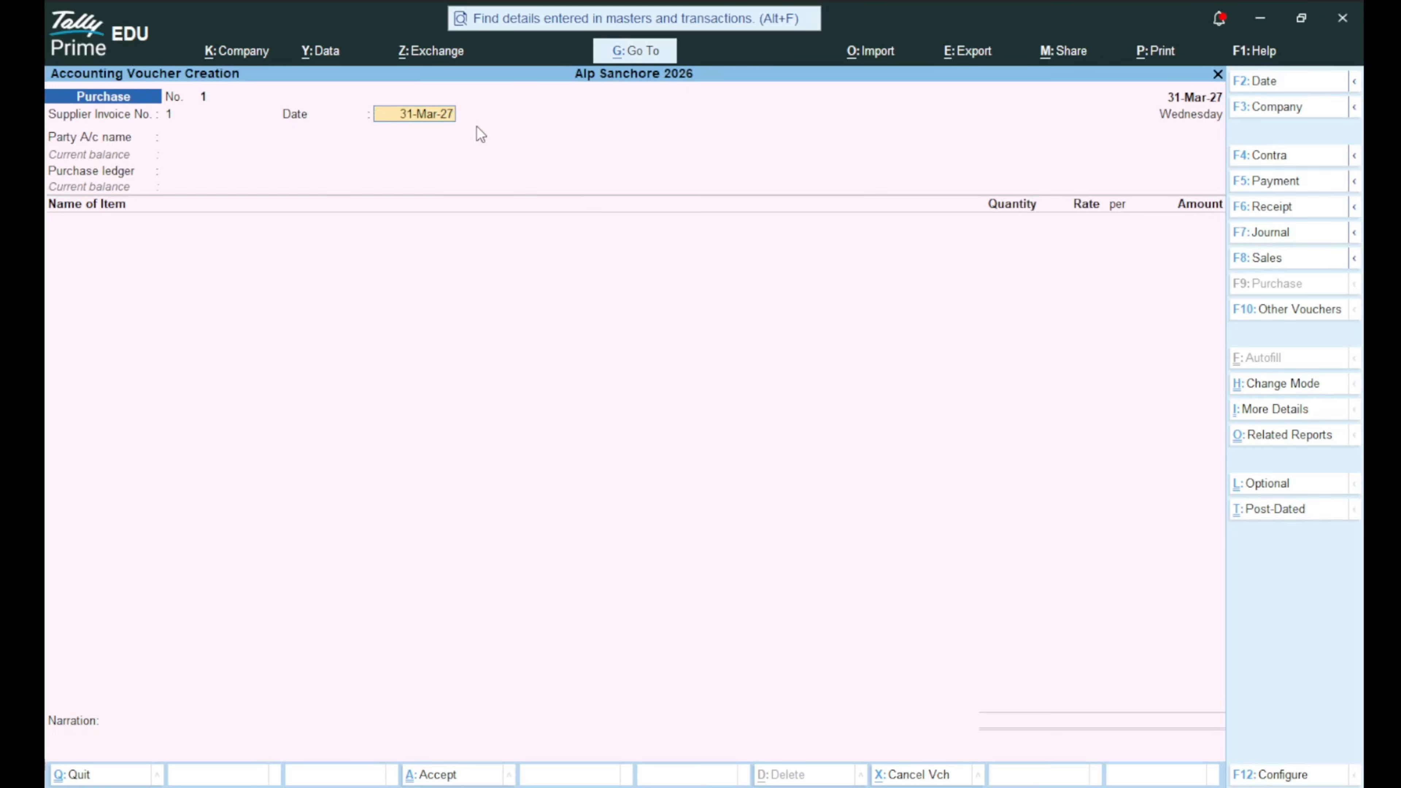
{"action": "key", "text": "Return"}
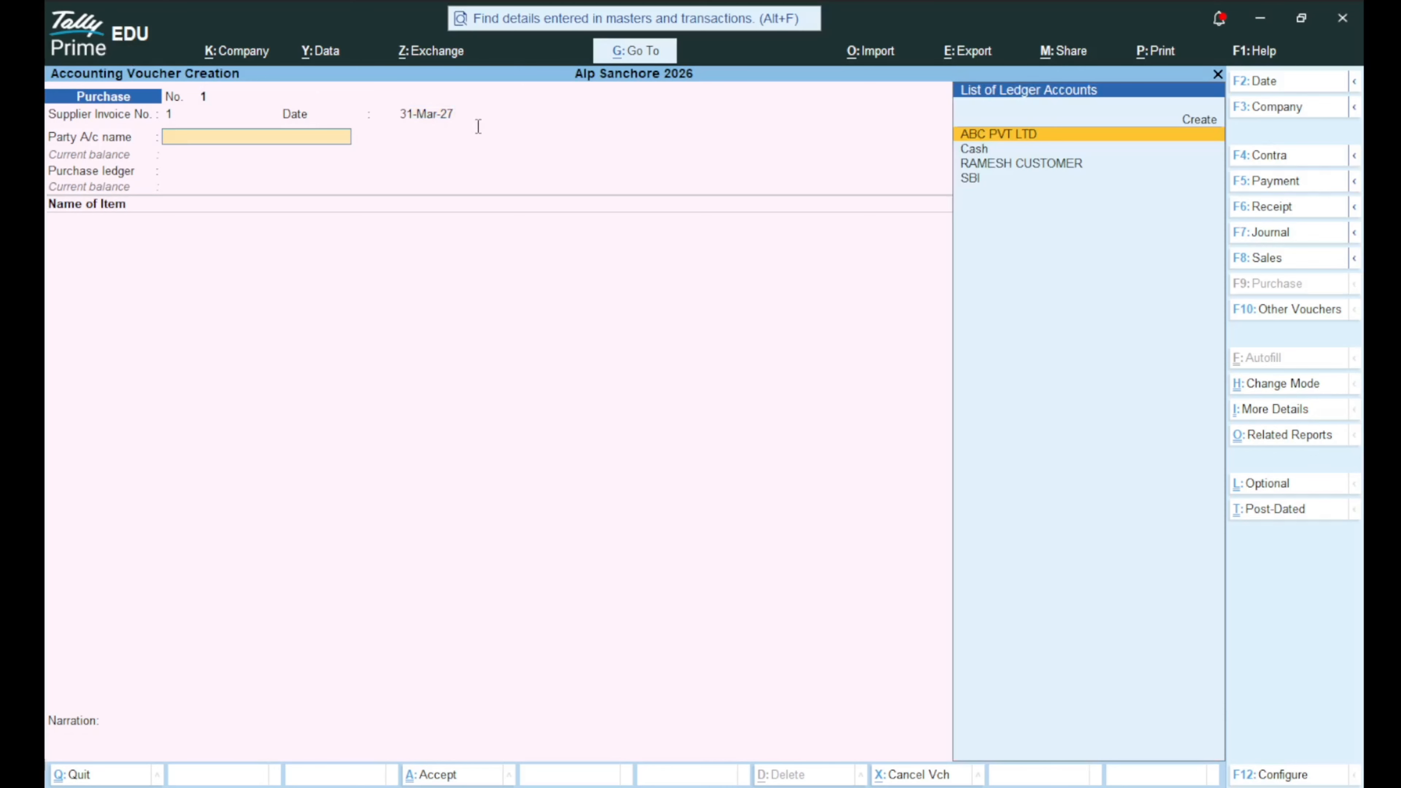
{"action": "key", "text": "Down"}
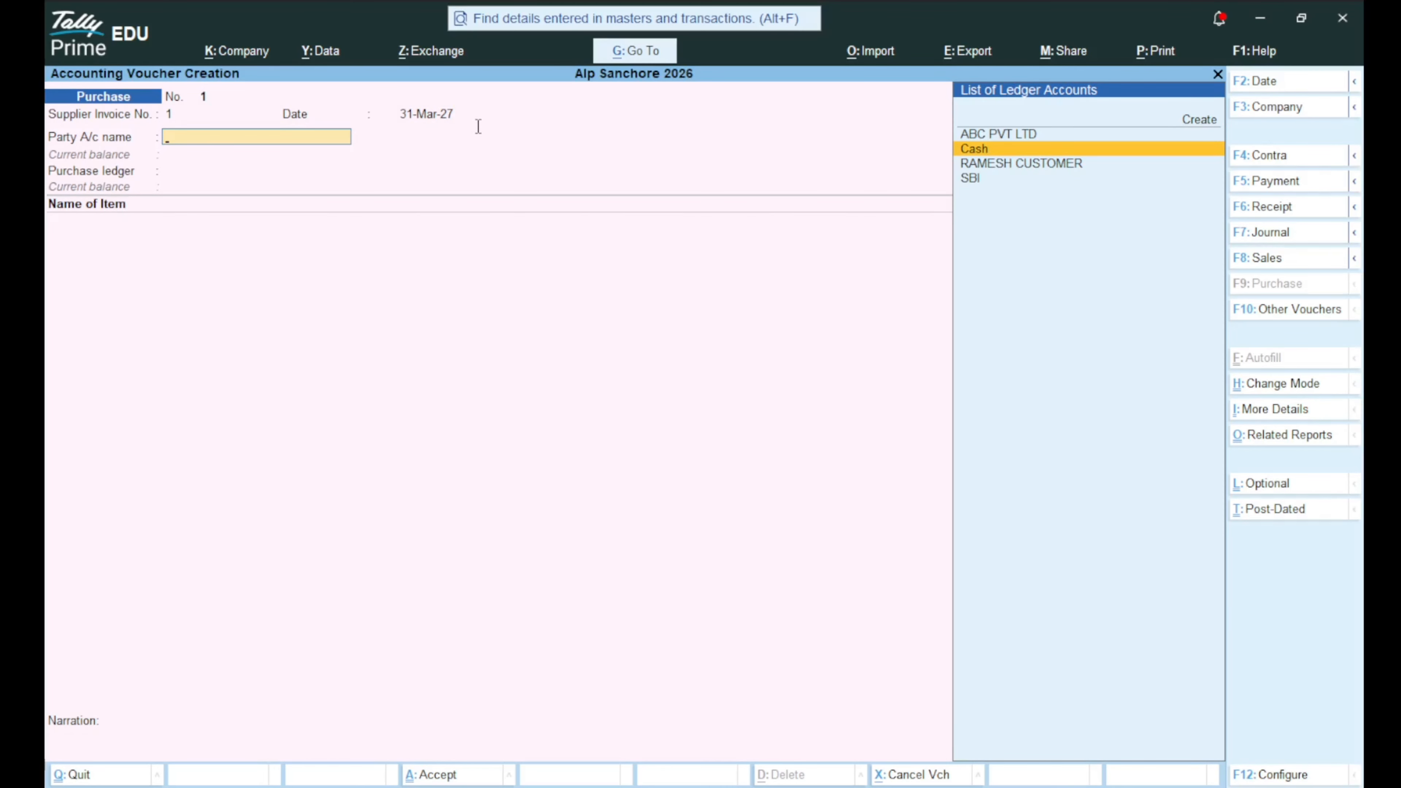
{"action": "key", "text": "Return"}
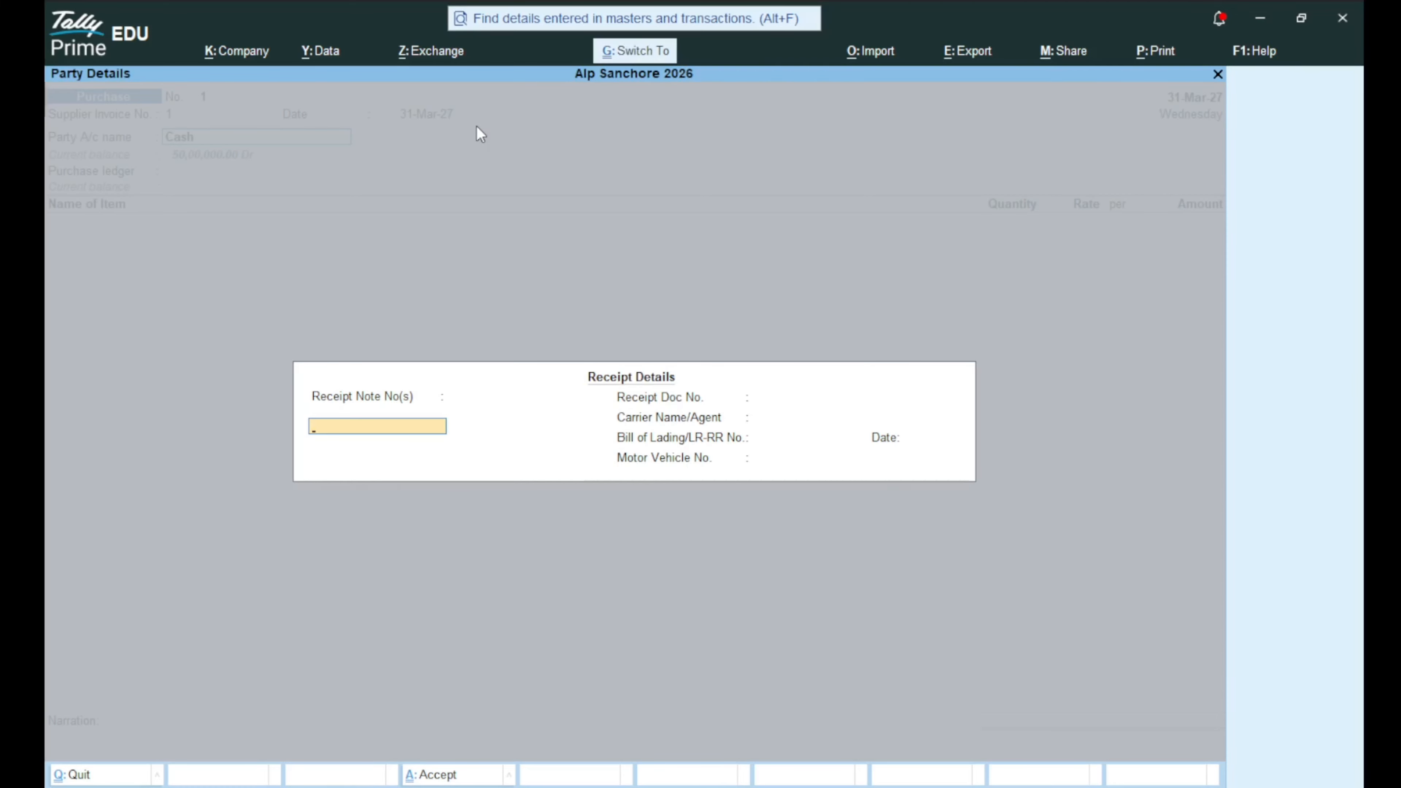
Create the new party Xyz Pvt Ltd with address Sanchore.
{"action": "key", "text": "Return"}
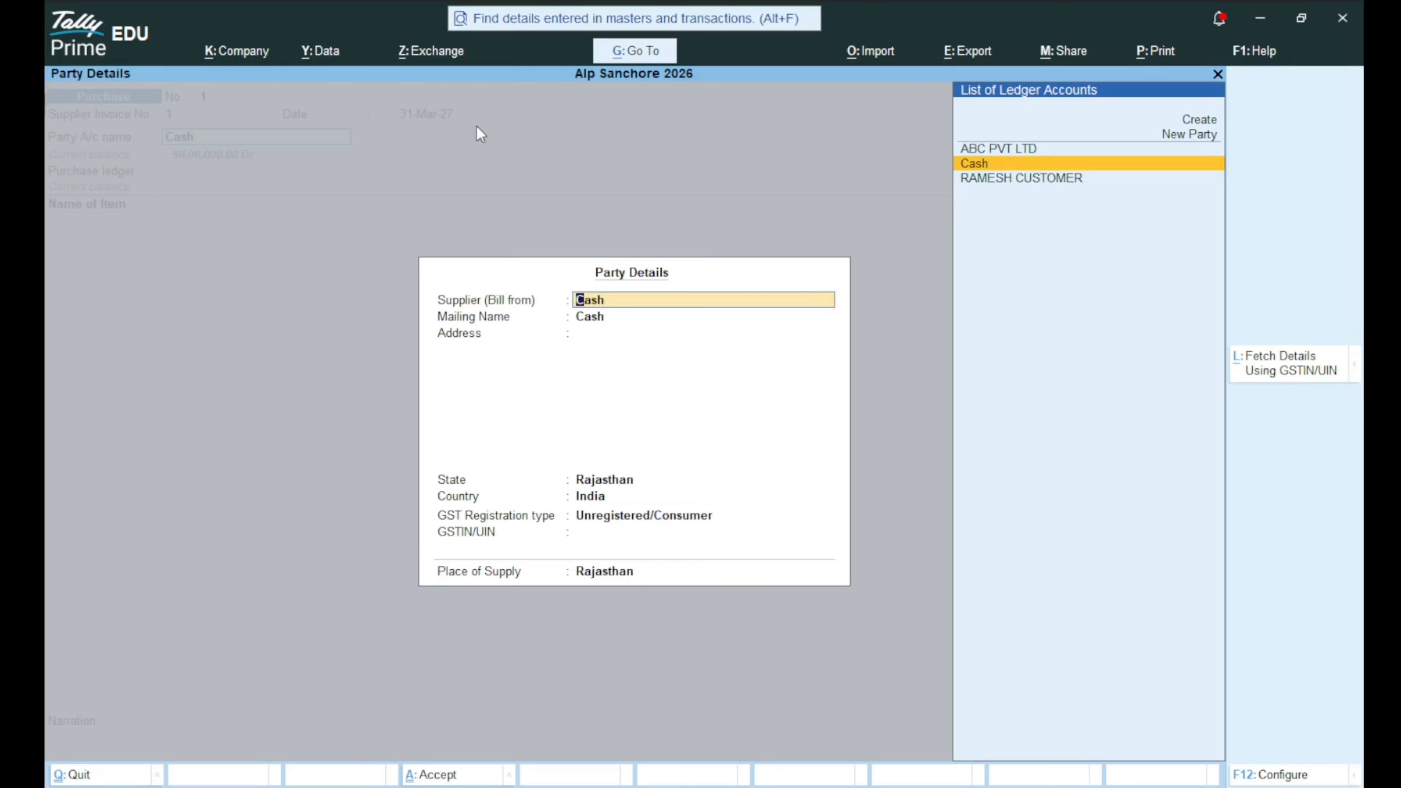
{"action": "type", "text": "Xyz"}
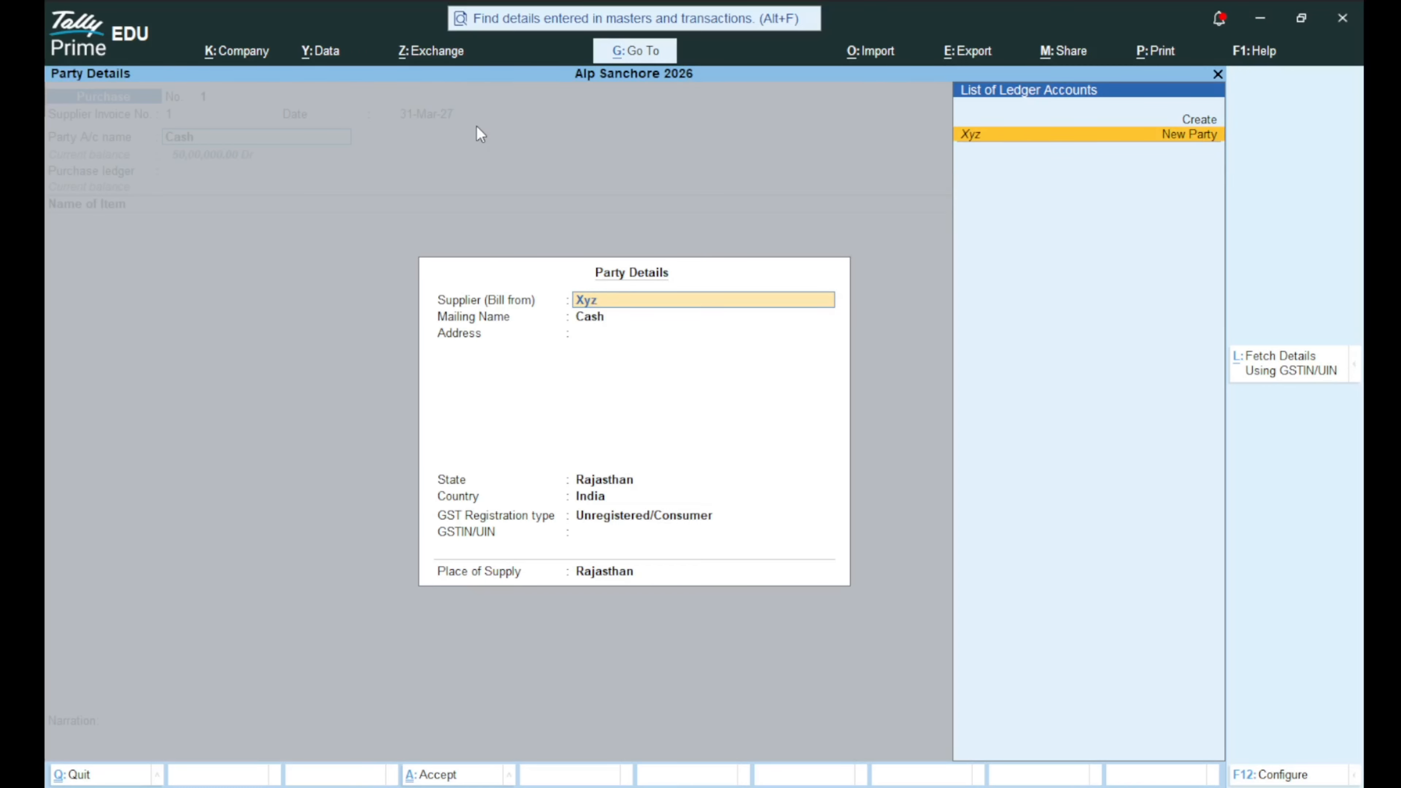
{"action": "type", "text": " Pvt Ltd"}
{"action": "key", "text": "Return"}
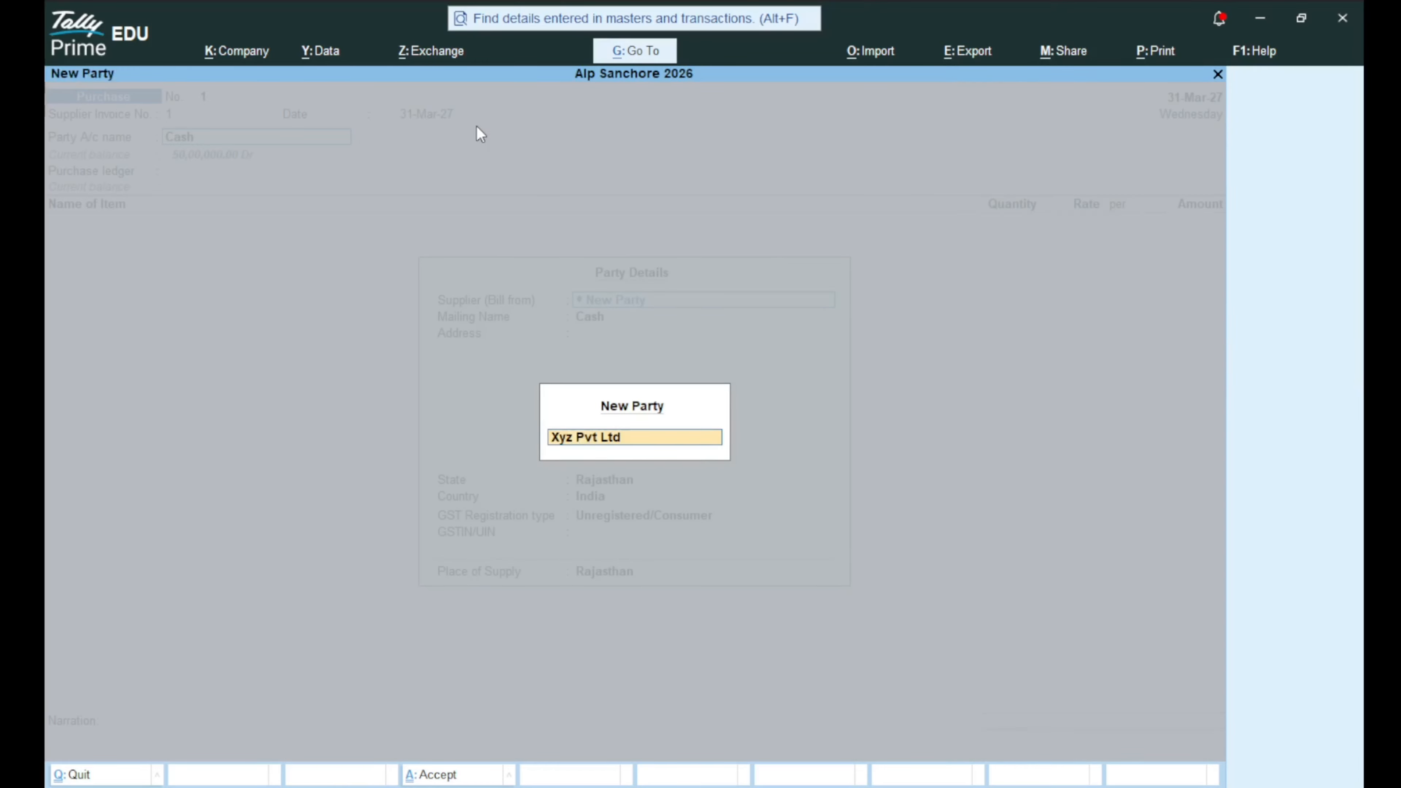
{"action": "key", "text": "Return"}
{"action": "key", "text": "Return"}
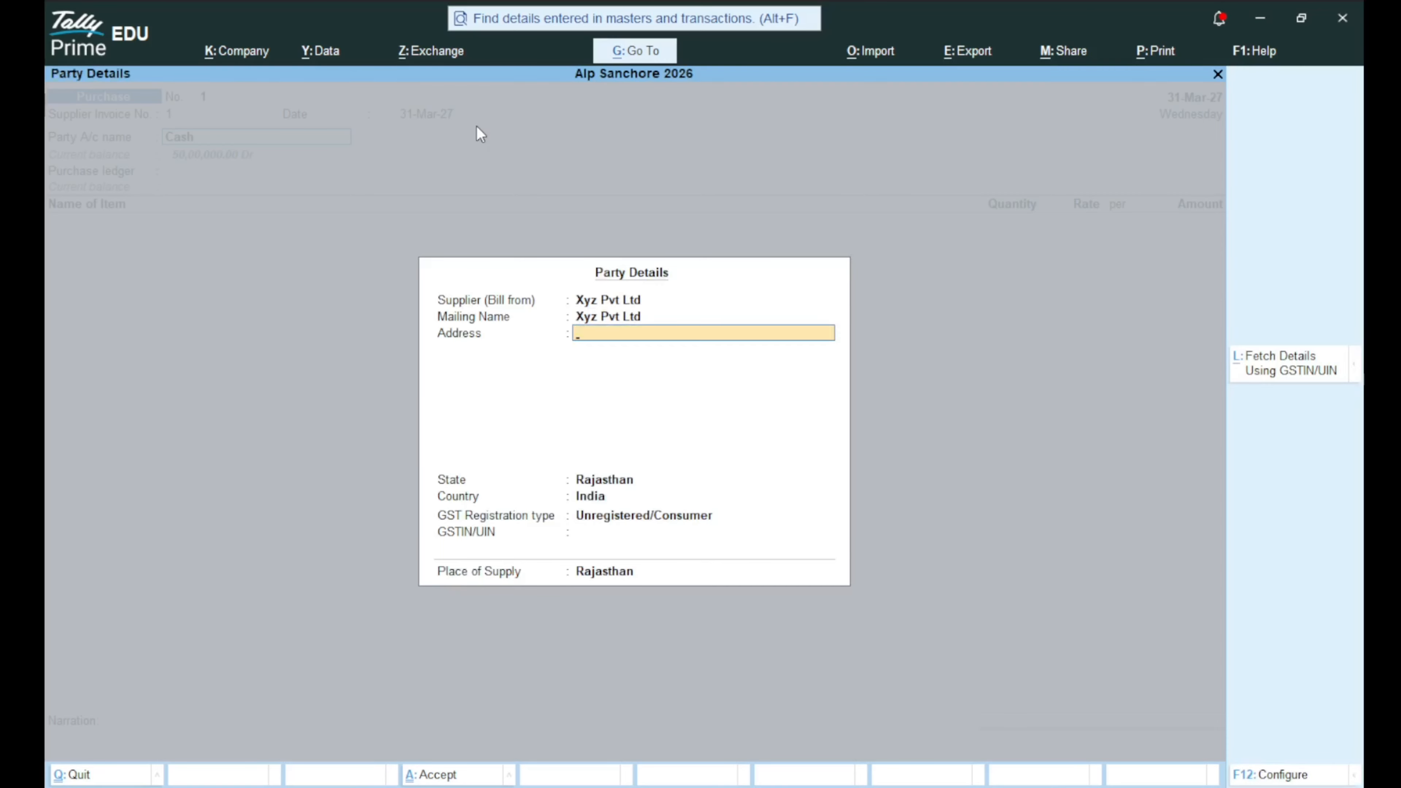
{"action": "type", "text": "Sanchore"}
{"action": "key", "text": "Return"}
{"action": "key", "text": "Return"}
{"action": "key", "text": "Return"}
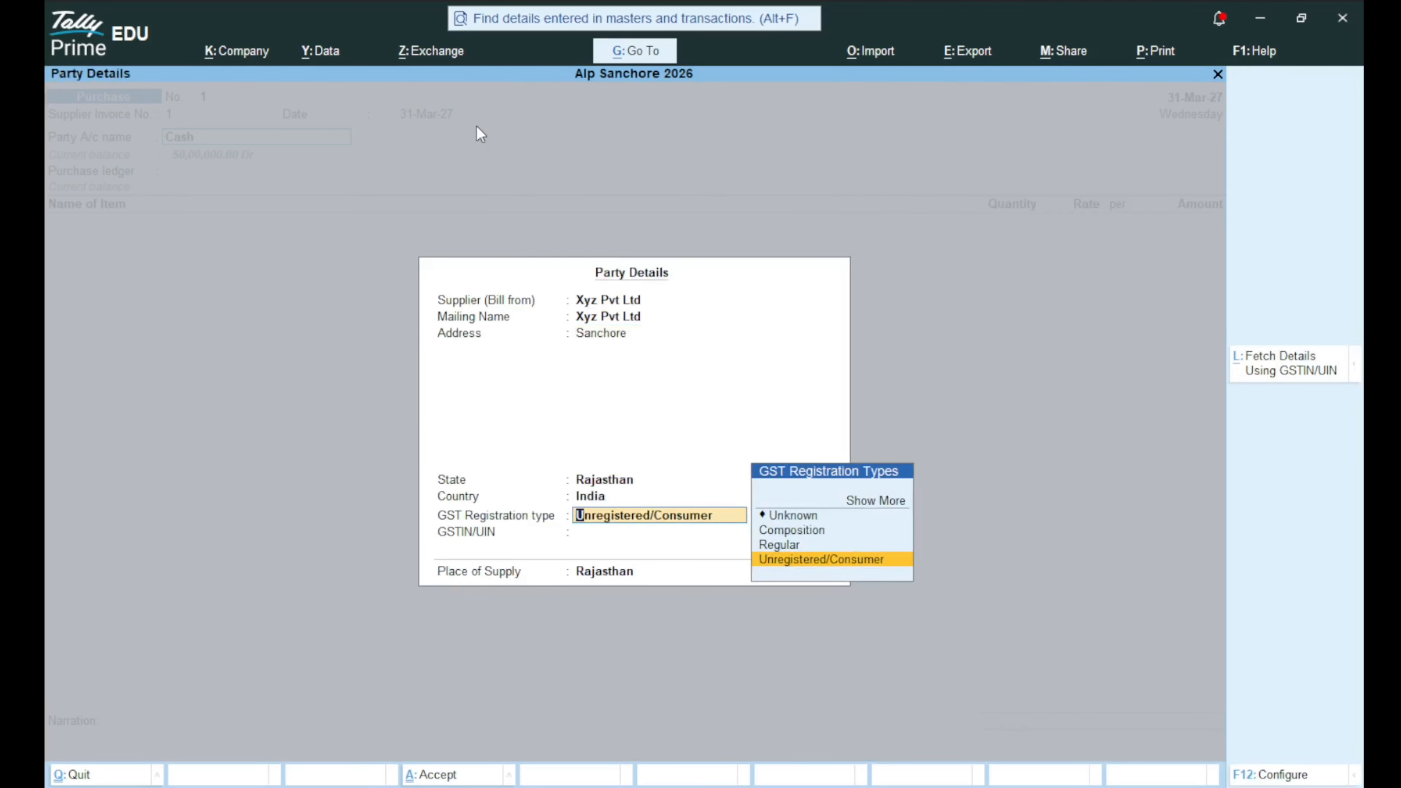
Register Xyz Pvt Ltd as Regular GST with its GSTIN, keeping Rajasthan as place of supply.
{"action": "key", "text": "Up"}
{"action": "key", "text": "Return"}
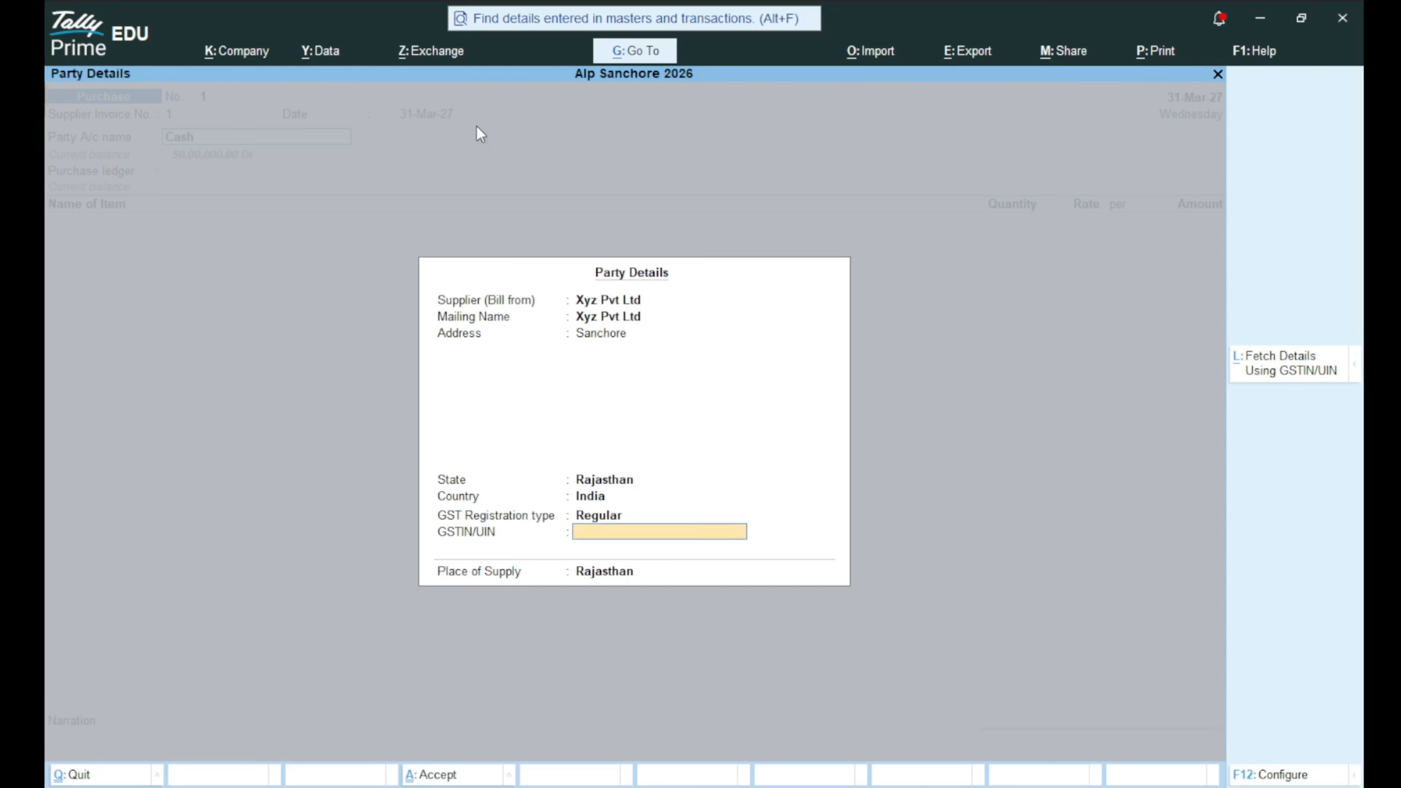
{"action": "type", "text": "083212312313312"}
{"action": "key", "text": "Return"}
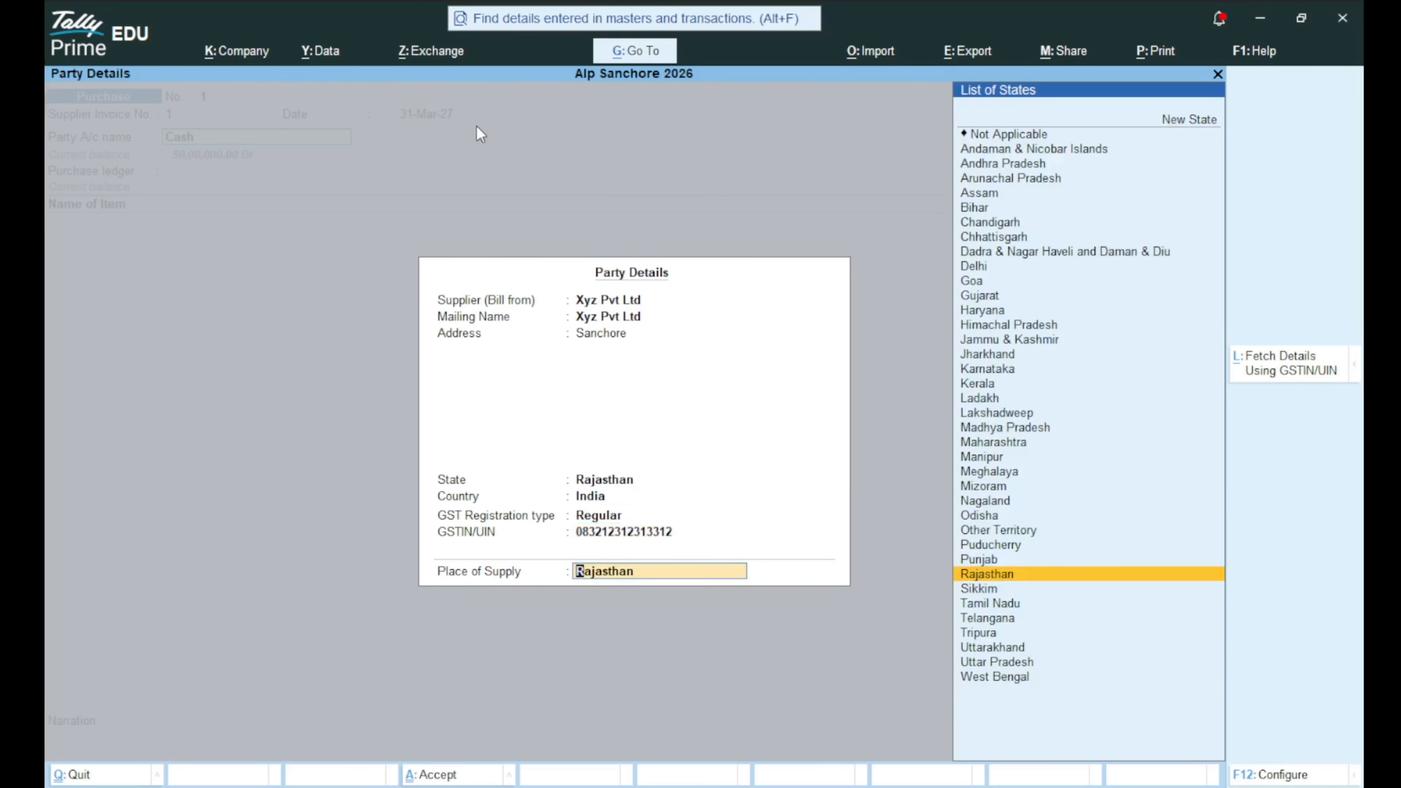
{"action": "key", "text": "Return"}
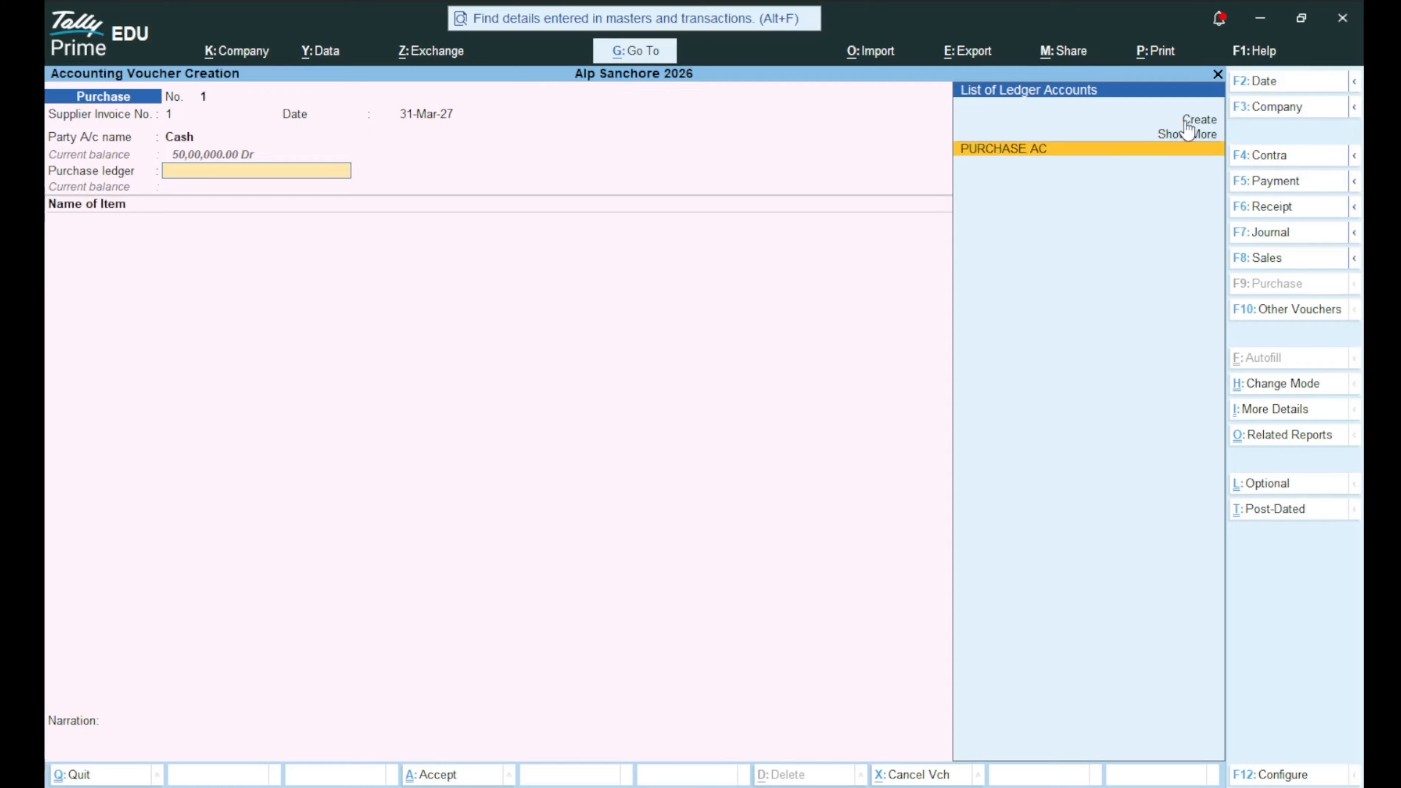
Choose PURCHASE AC as the purchase ledger and bring up the stock items list.
{"action": "left_click", "coordinate": [1023, 152]}
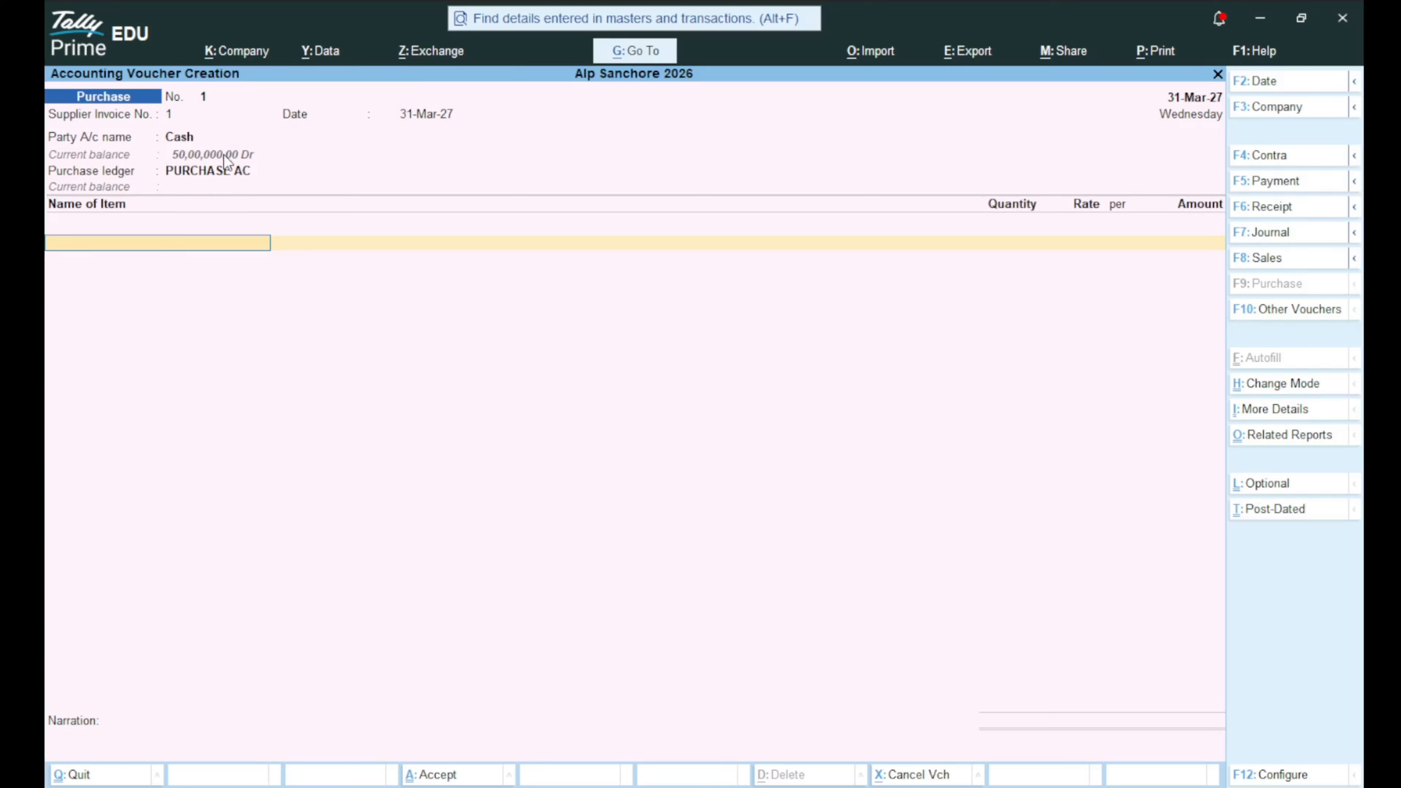
{"action": "key", "text": "Return"}
Add Cpu: 100 Nos in Godown 1 at 5,000 each, GST as per masters, no discount.
{"action": "key", "text": "Down"}
{"action": "key", "text": "Down"}
{"action": "key", "text": "Down"}
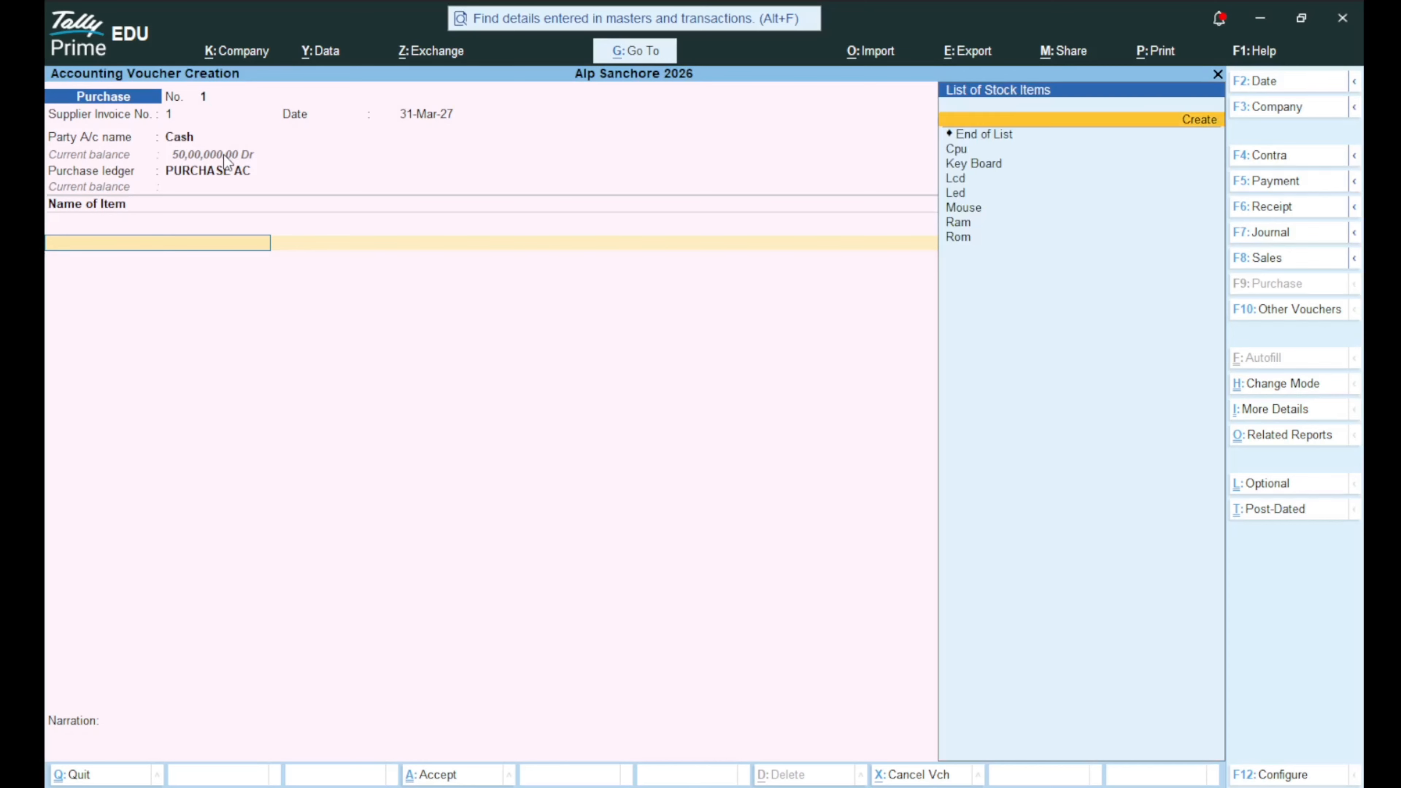
{"action": "key", "text": "Return"}
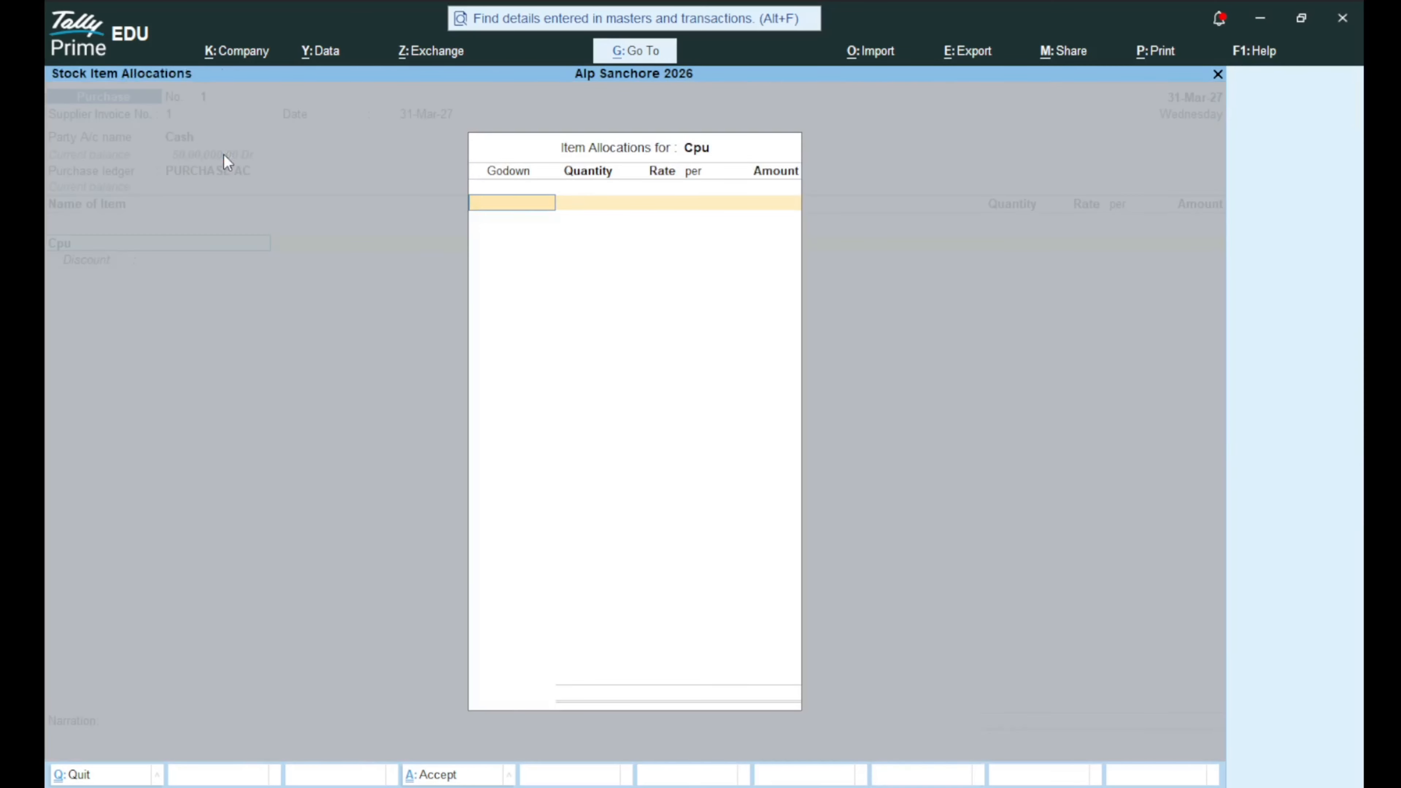
{"action": "key", "text": "Down"}
{"action": "key", "text": "Down"}
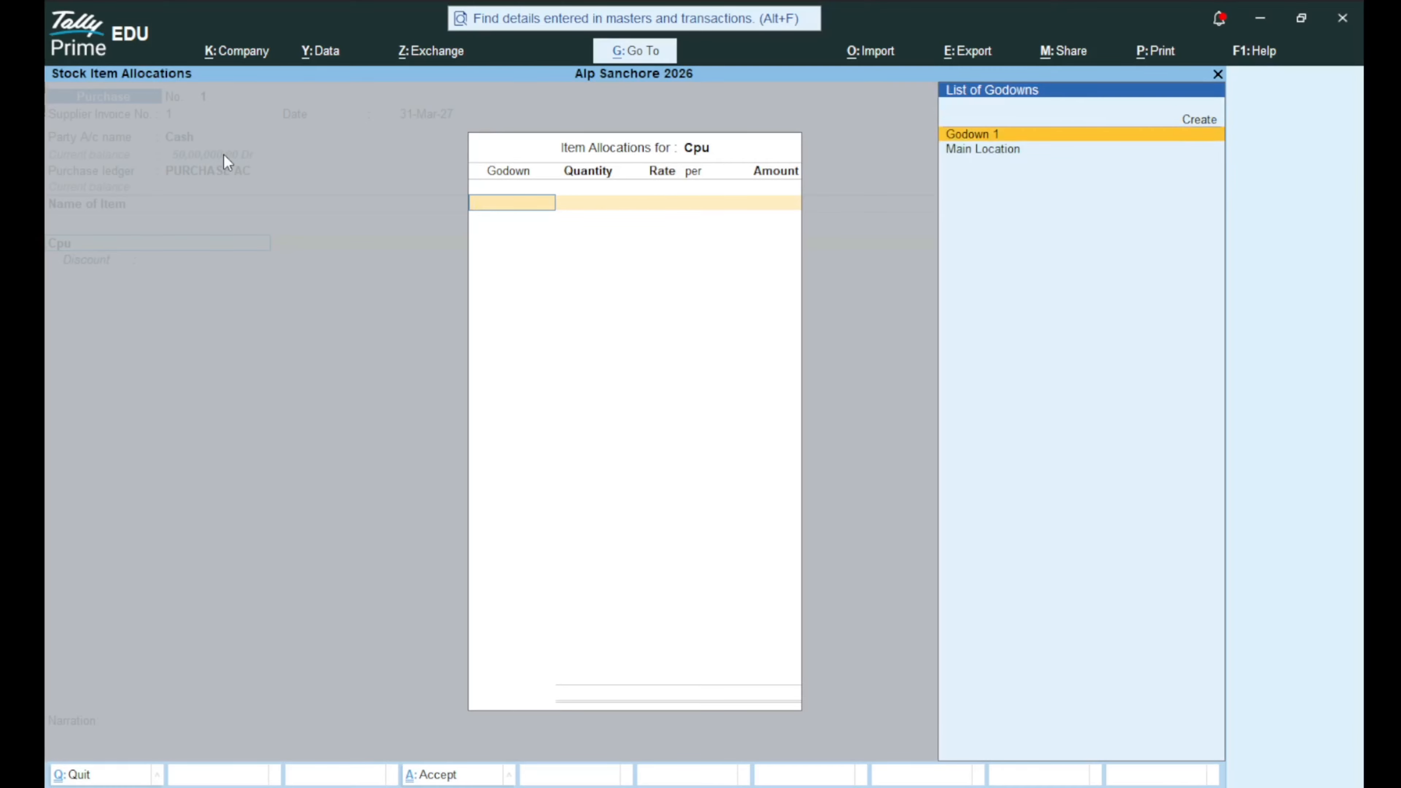
{"action": "key", "text": "Return"}
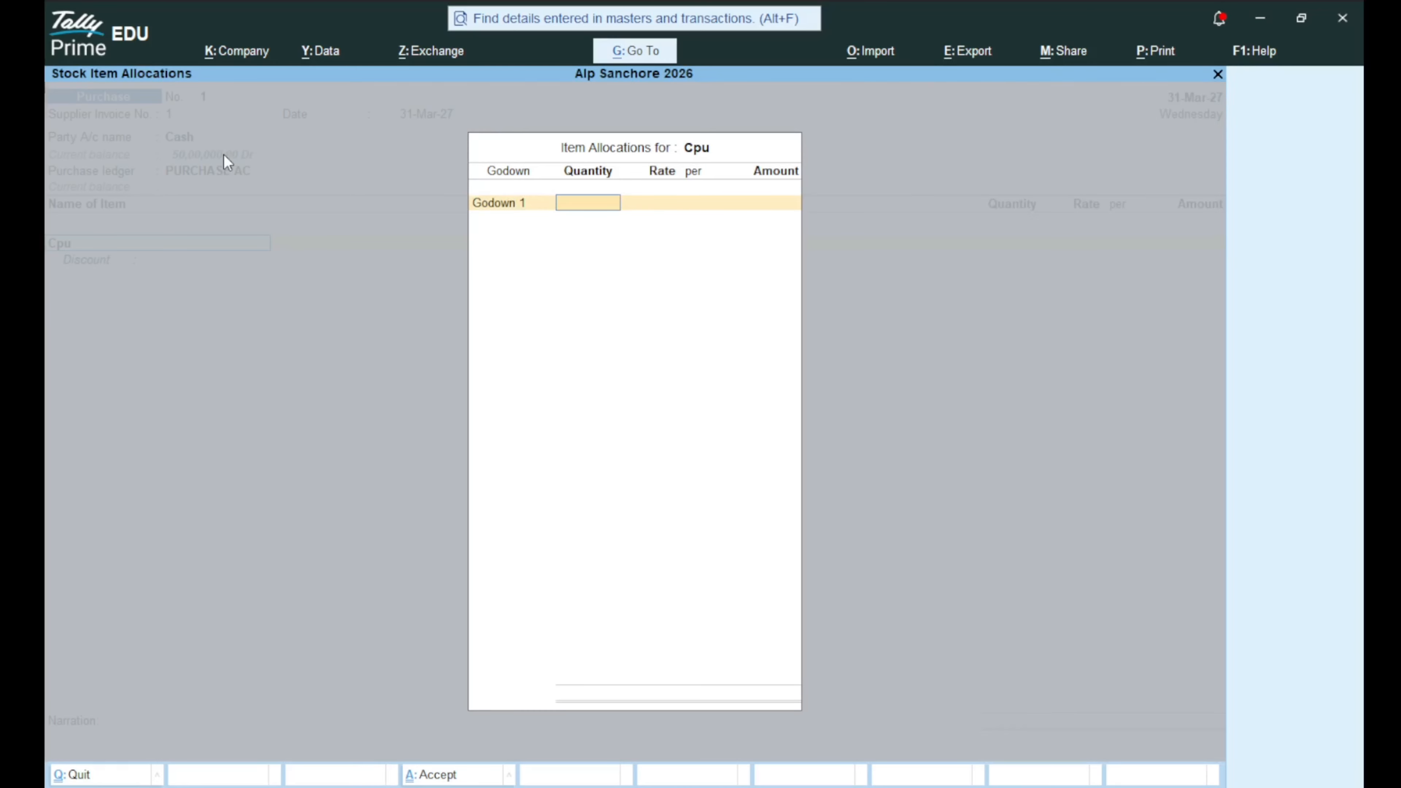
{"action": "type", "text": "100"}
{"action": "key", "text": "Return"}
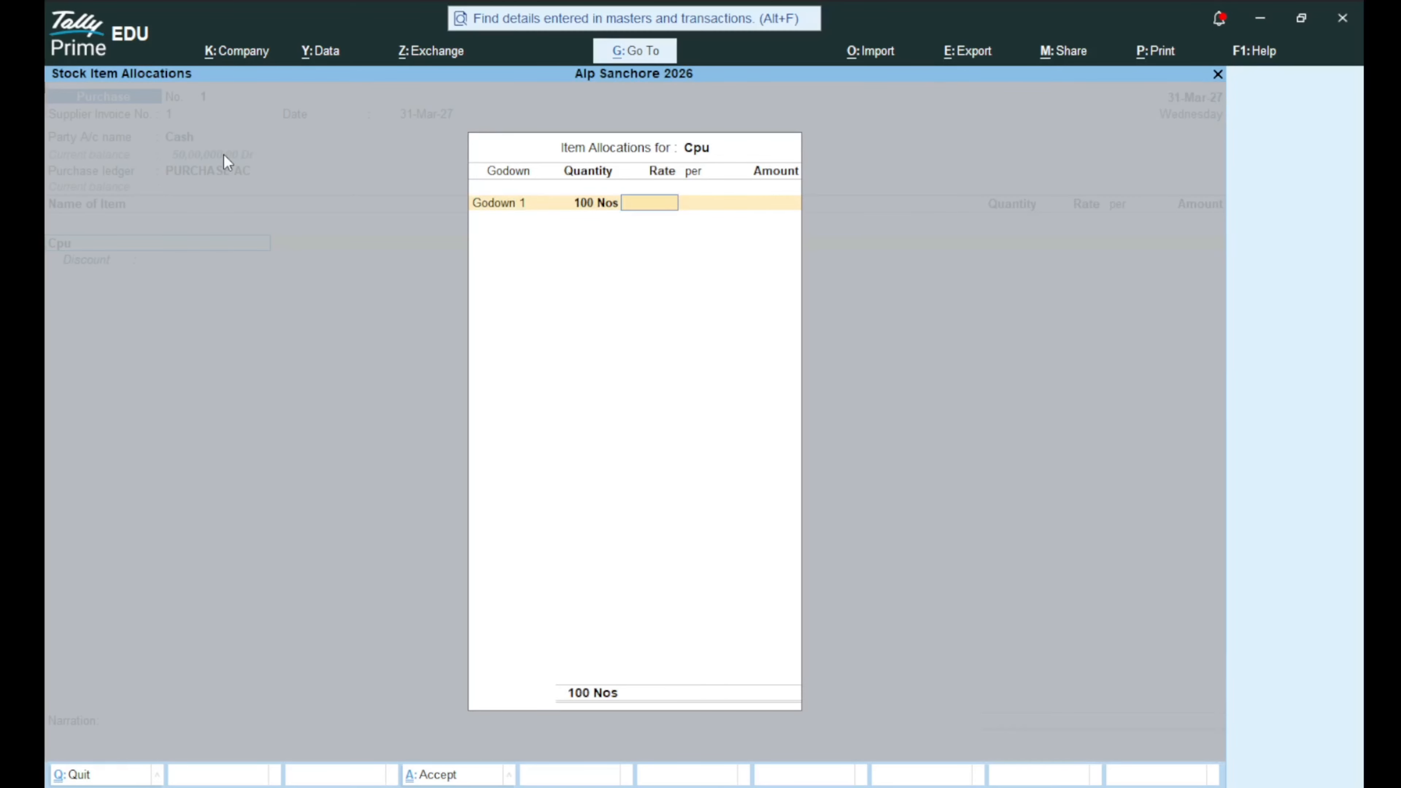
{"action": "type", "text": "5000"}
{"action": "key", "text": "Return"}
{"action": "key", "text": "Return"}
{"action": "key", "text": "Return"}
{"action": "key", "text": "Return"}
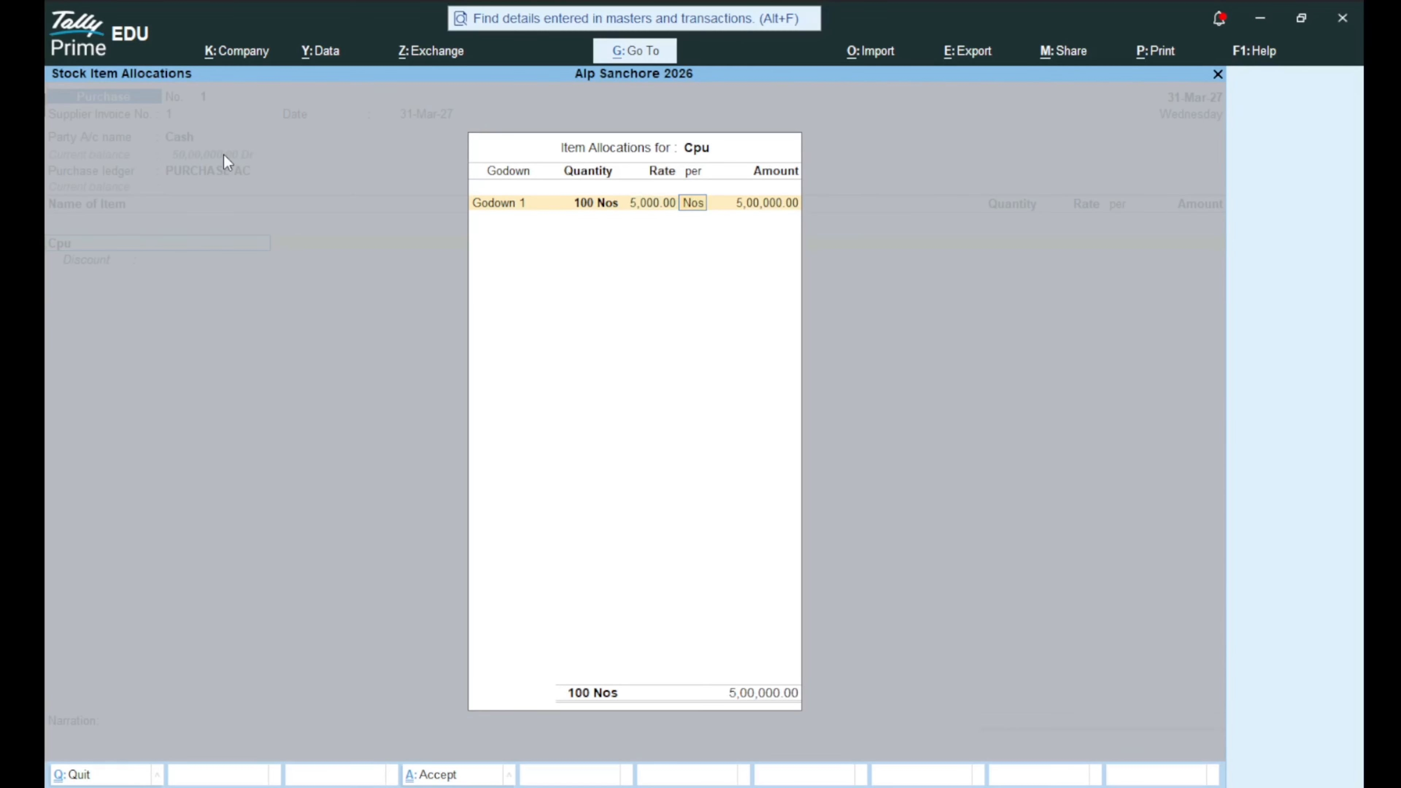
{"action": "key", "text": "Return"}
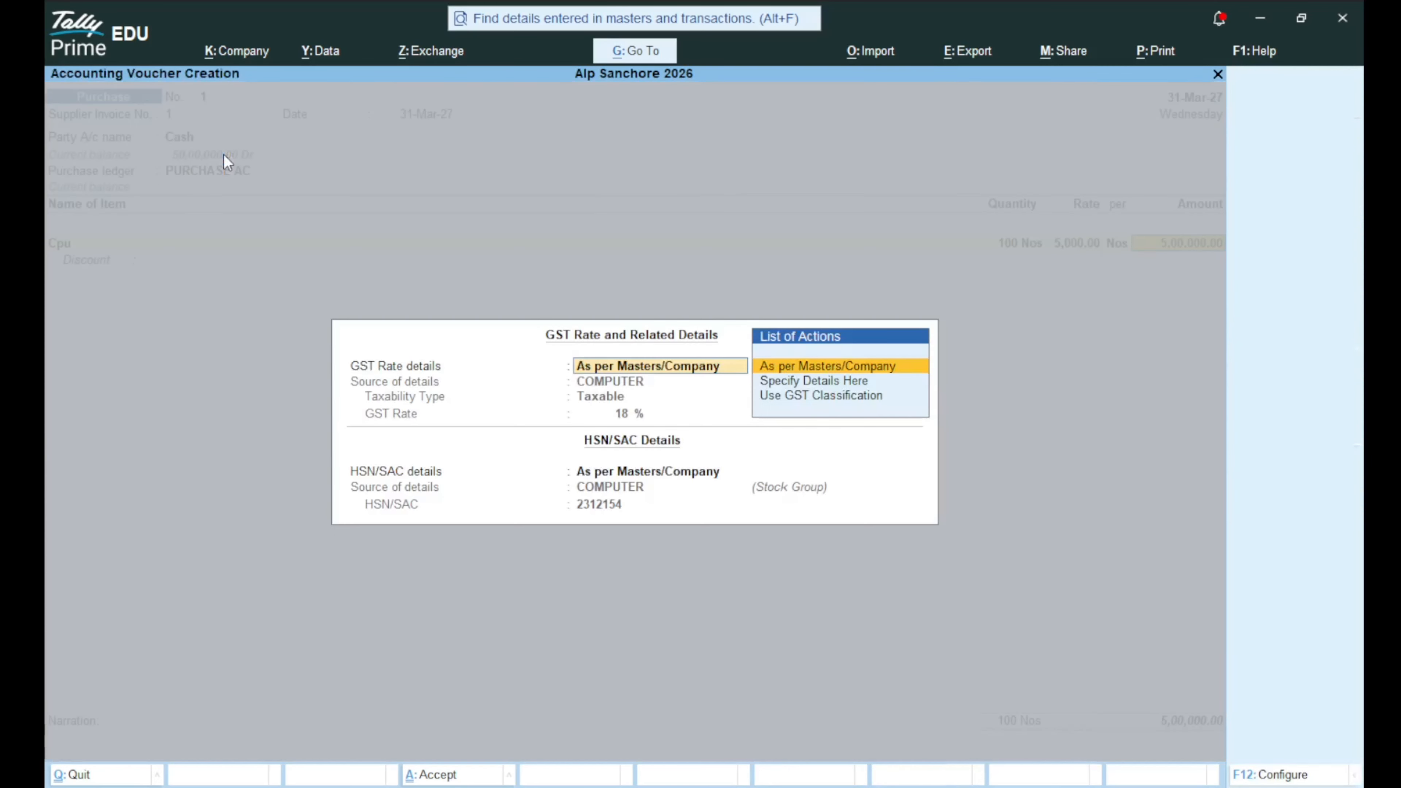
{"action": "key", "text": "Return"}
{"action": "key", "text": "Return"}
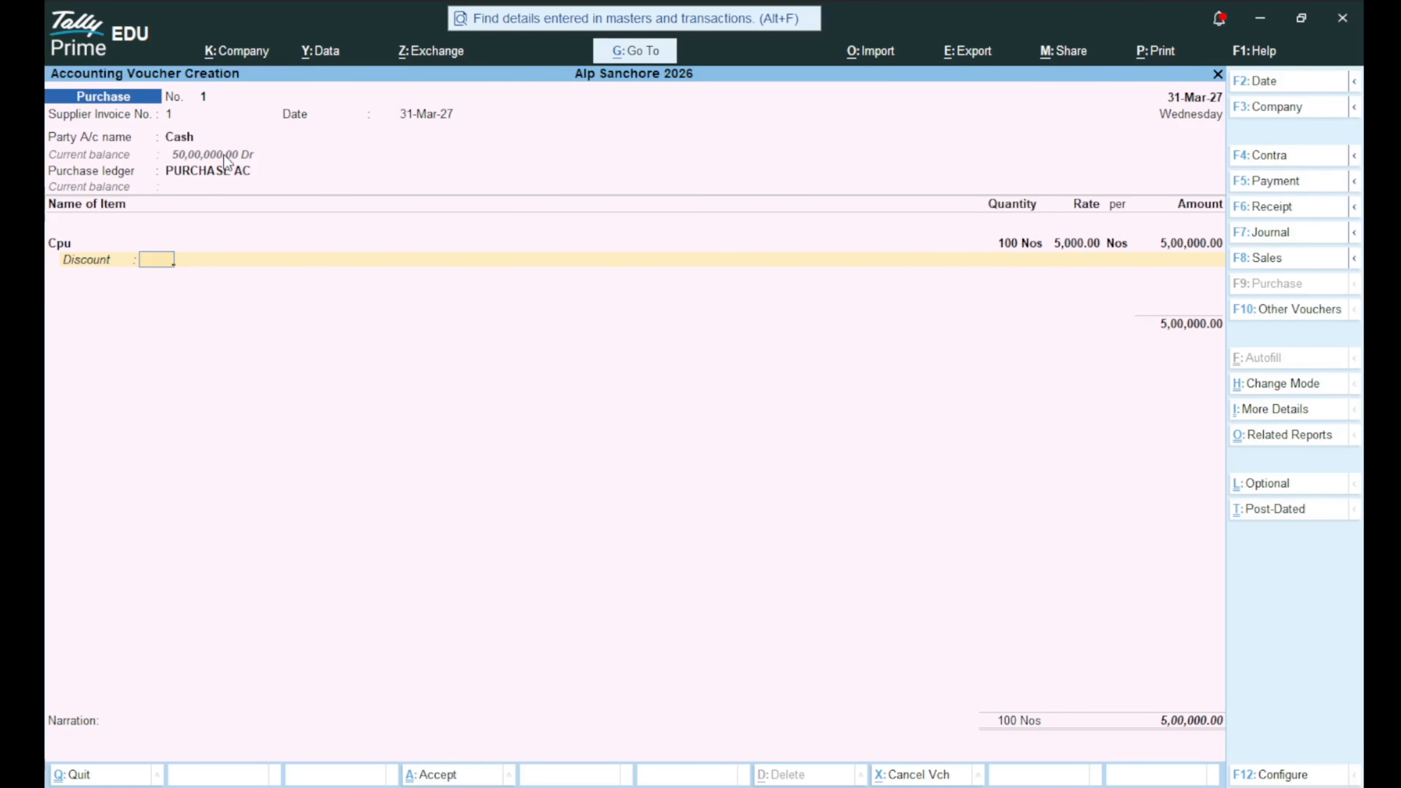
{"action": "key", "text": "Return"}
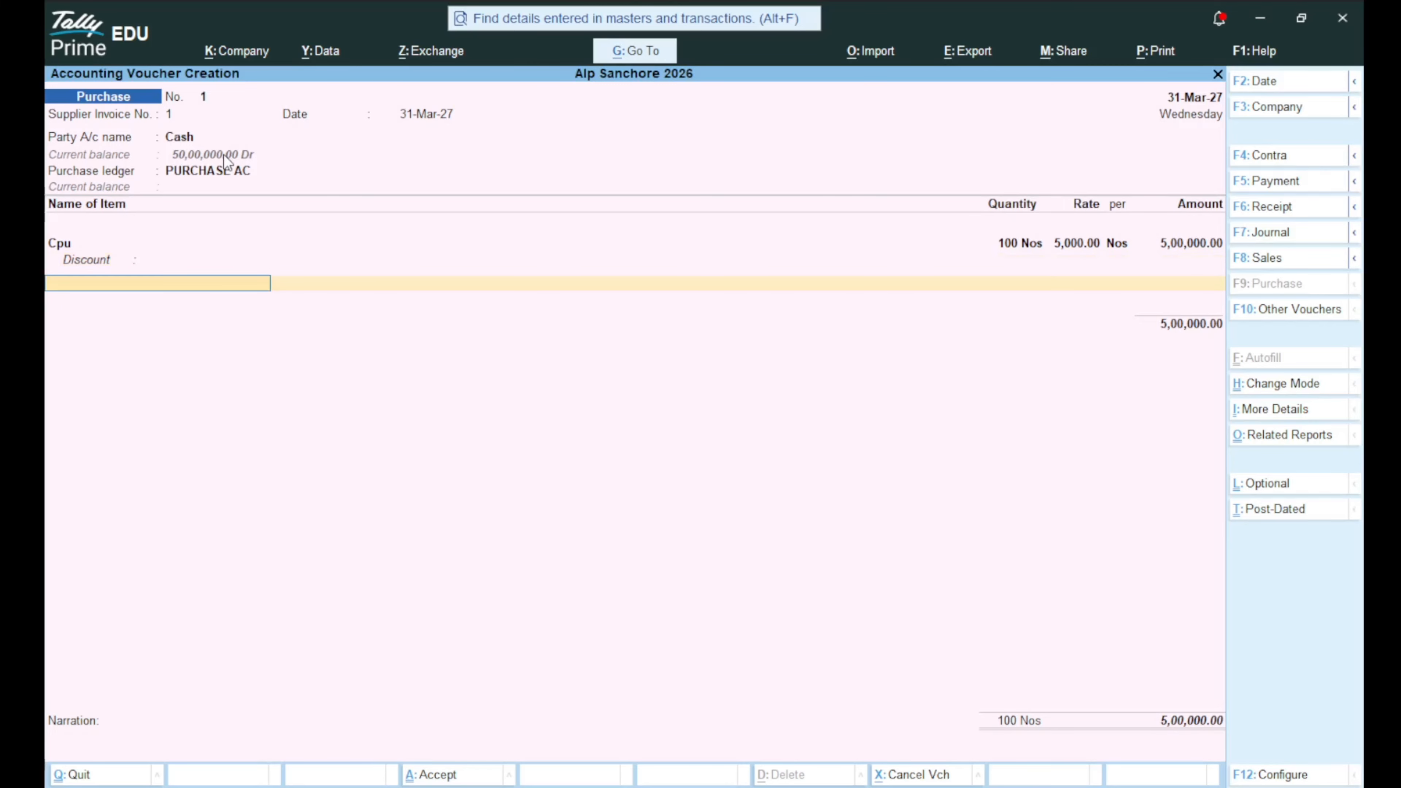
{"action": "key", "text": "Up"}
{"action": "key", "text": "Up"}
{"action": "key", "text": "Up"}
{"action": "key", "text": "Up"}
{"action": "key", "text": "Up"}
{"action": "key", "text": "Up"}
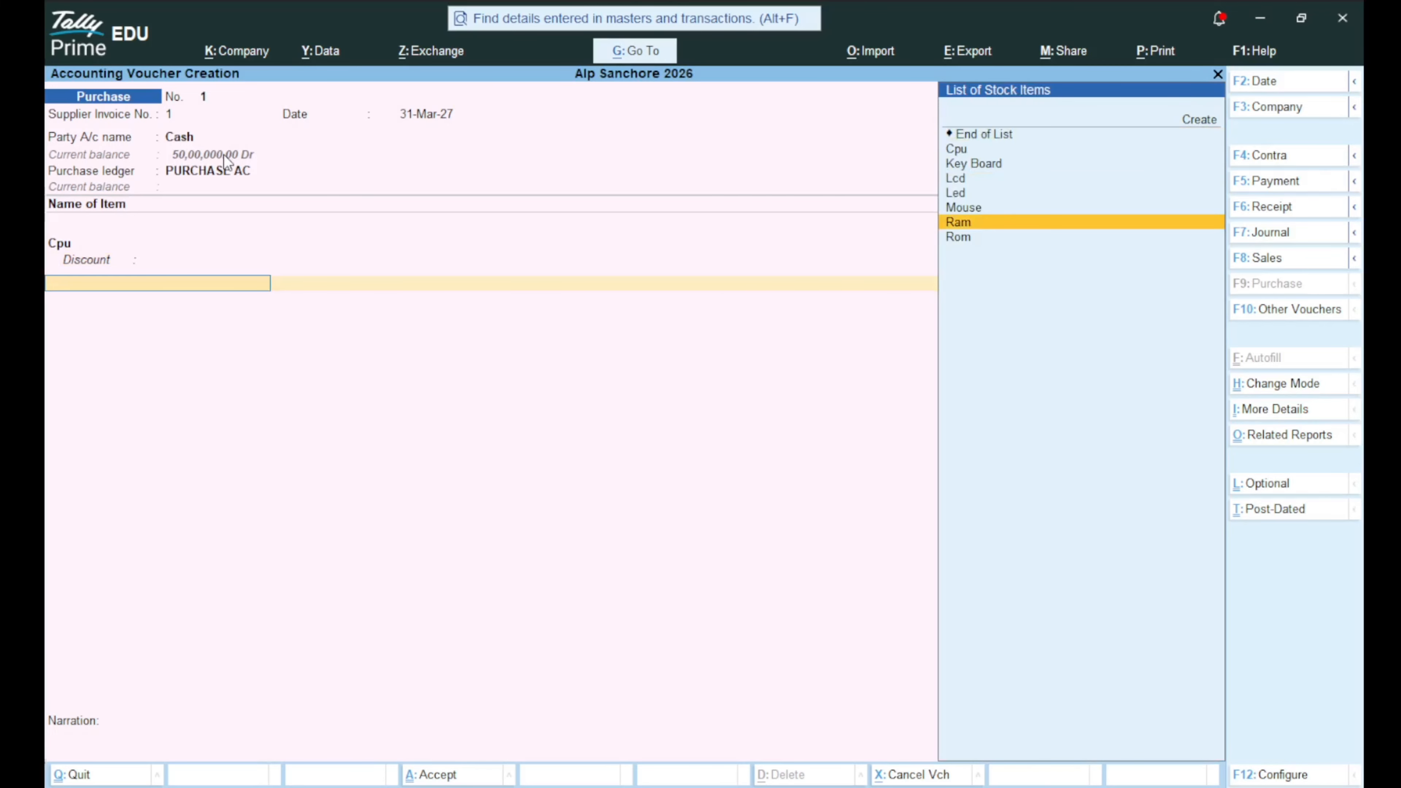
Add Key Board: 100 Nos in Godown 1 at 350 each.
{"action": "key", "text": "Up"}
{"action": "key", "text": "Return"}
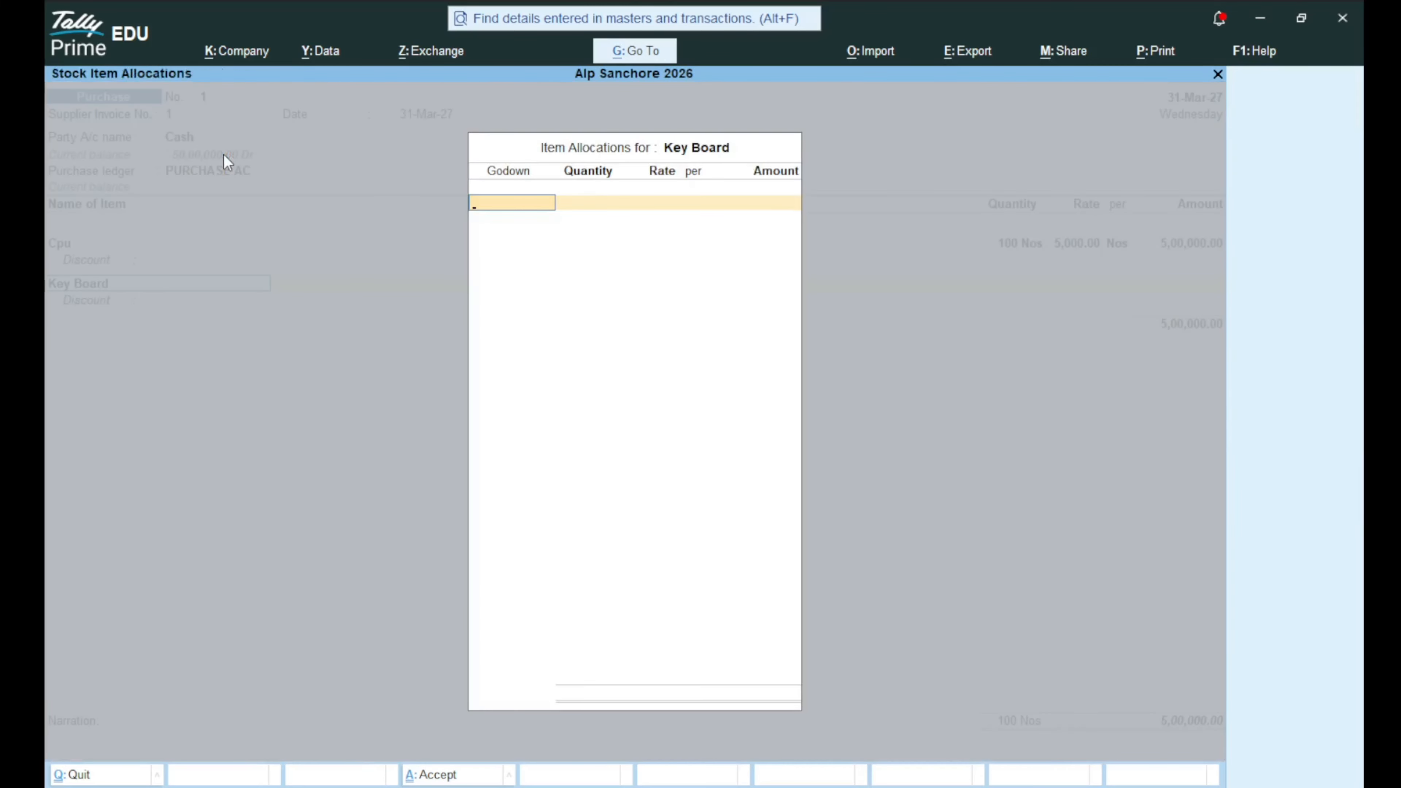
{"action": "key", "text": "Down"}
{"action": "key", "text": "Return"}
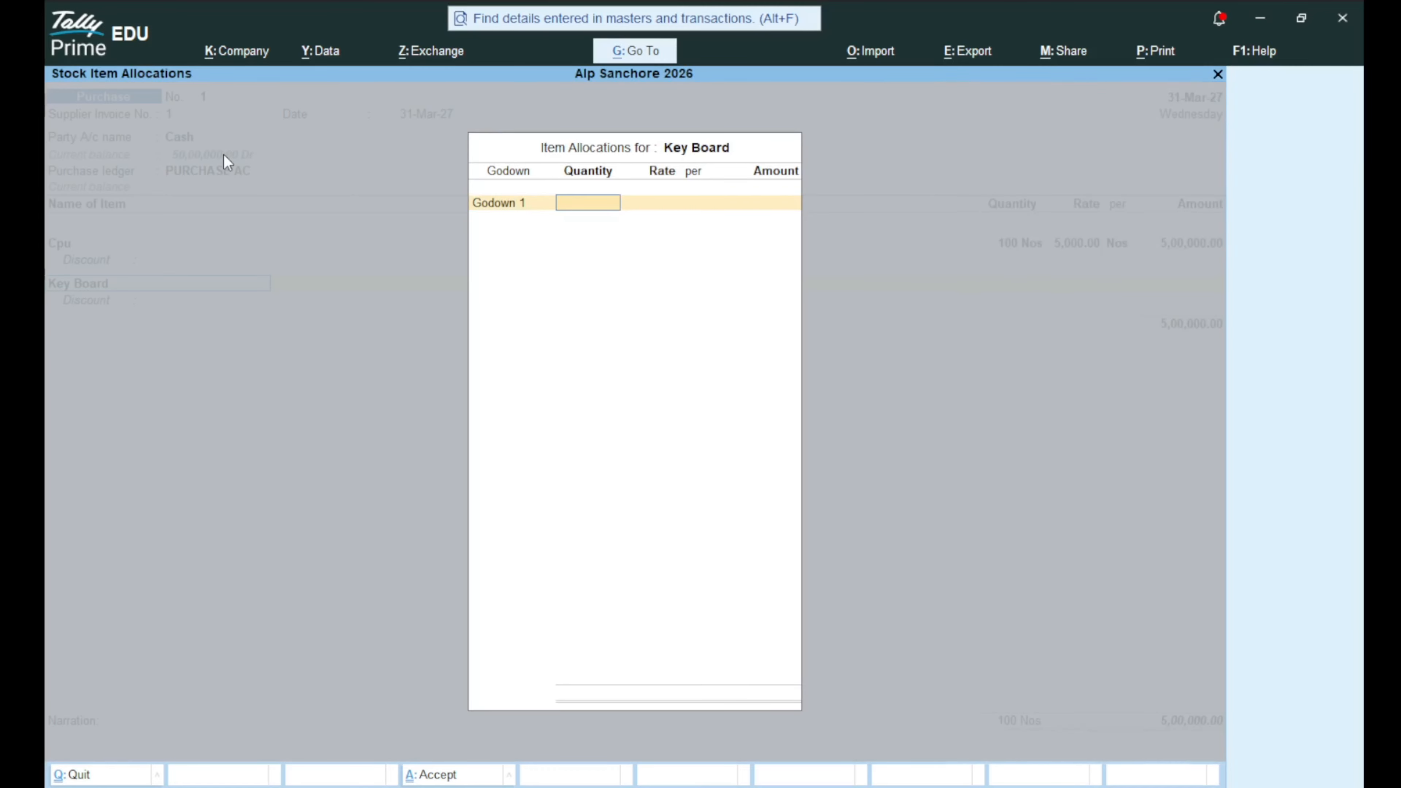
{"action": "type", "text": "1000"}
{"action": "key", "text": "BackSpace"}
{"action": "key", "text": "Return"}
{"action": "type", "text": "350"}
{"action": "key", "text": "Return"}
{"action": "key", "text": "Return"}
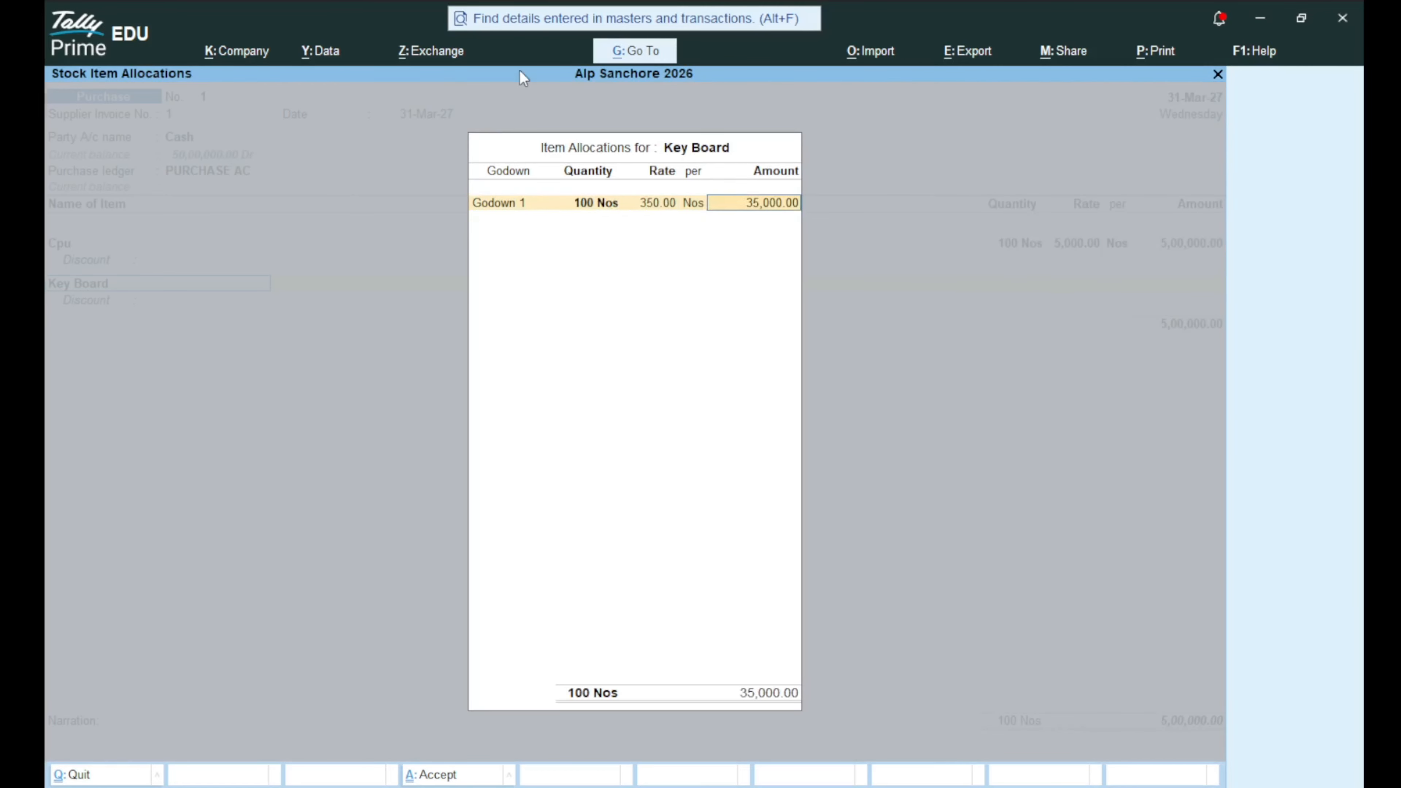
{"action": "key", "text": "Return"}
{"action": "key", "text": "Return"}
{"action": "key", "text": "Return"}
{"action": "key", "text": "Return"}
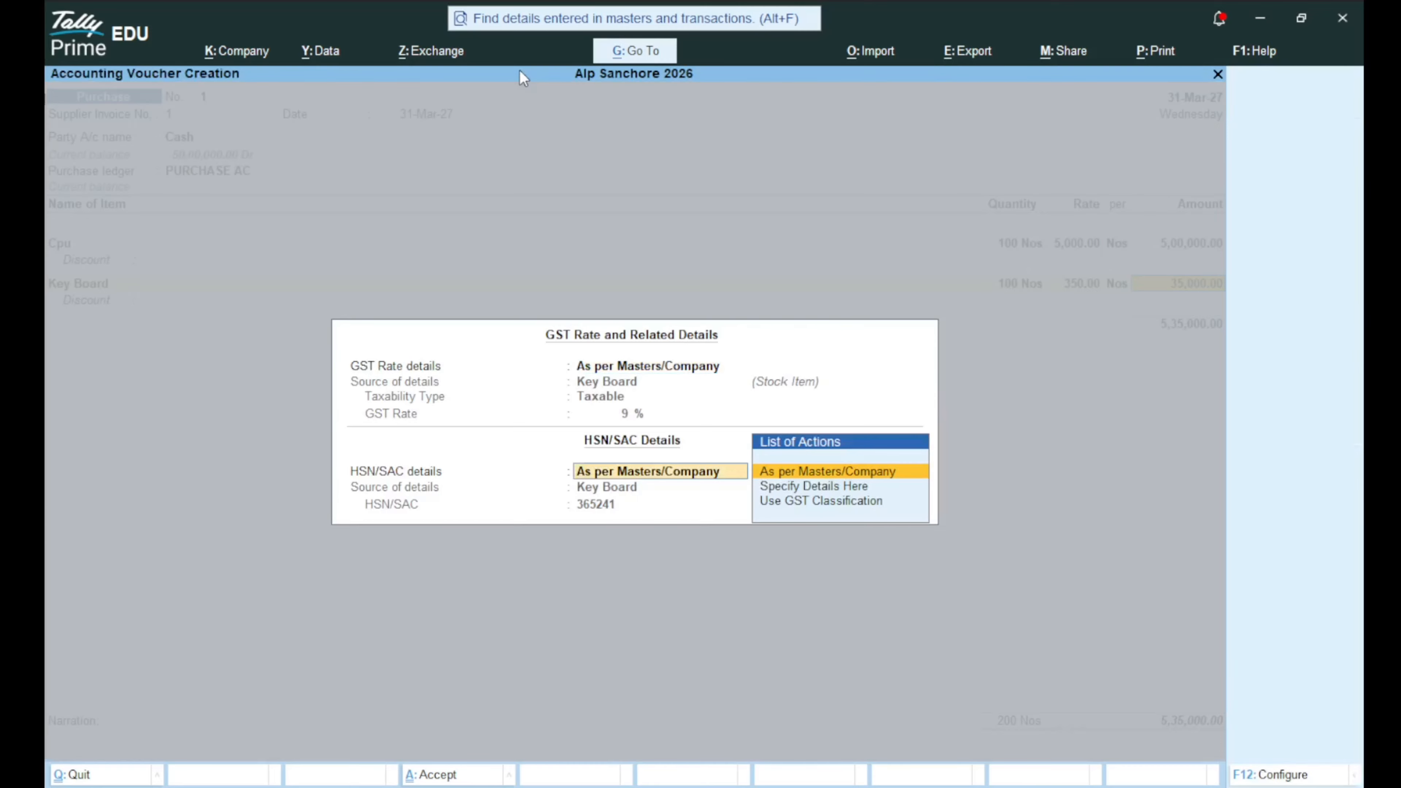
{"action": "key", "text": "Return"}
{"action": "key", "text": "Return"}
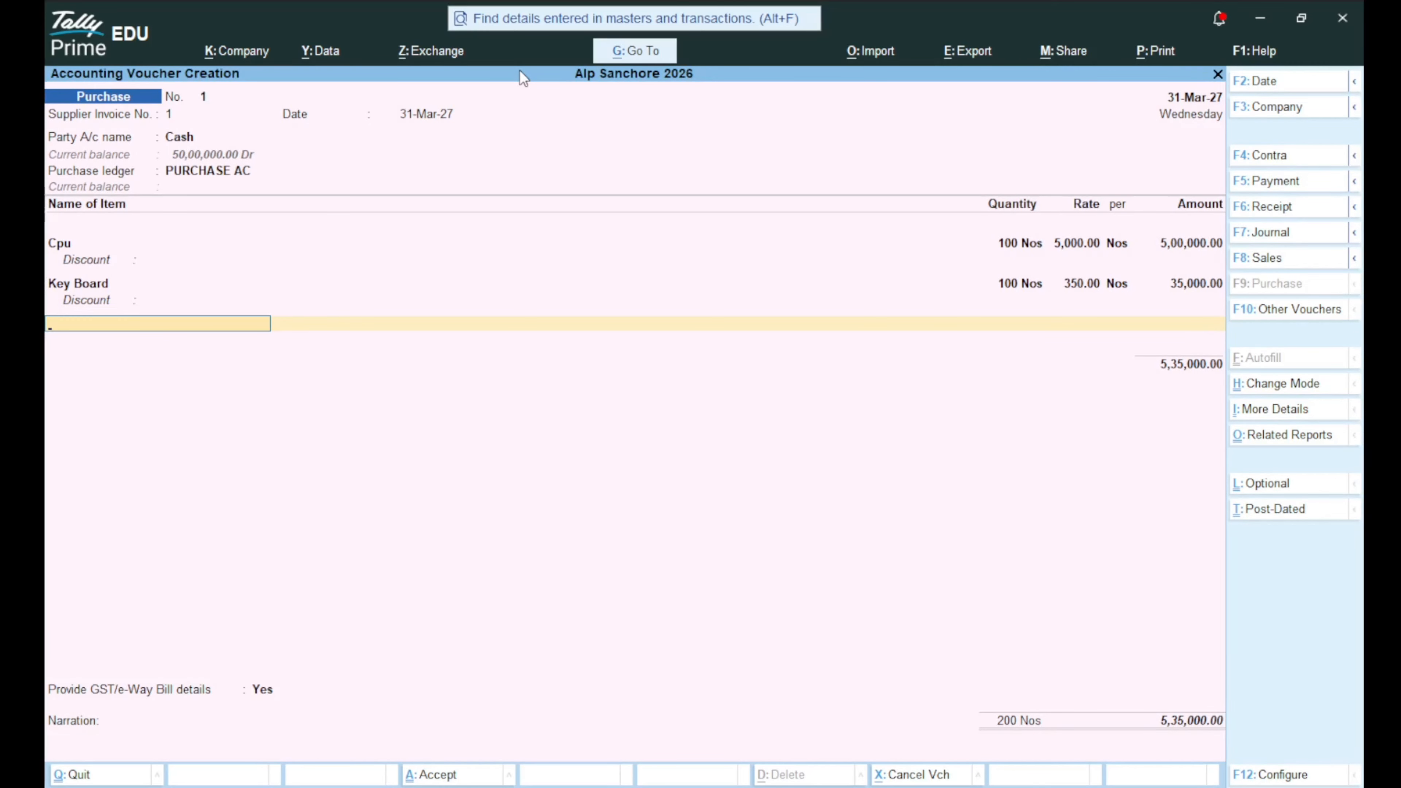
Add Lcd: 200 Nos in Godown 1 at 1,500 each, with GST details as per masters.
{"action": "key", "text": "Down"}
{"action": "key", "text": "Down"}
{"action": "key", "text": "Down"}
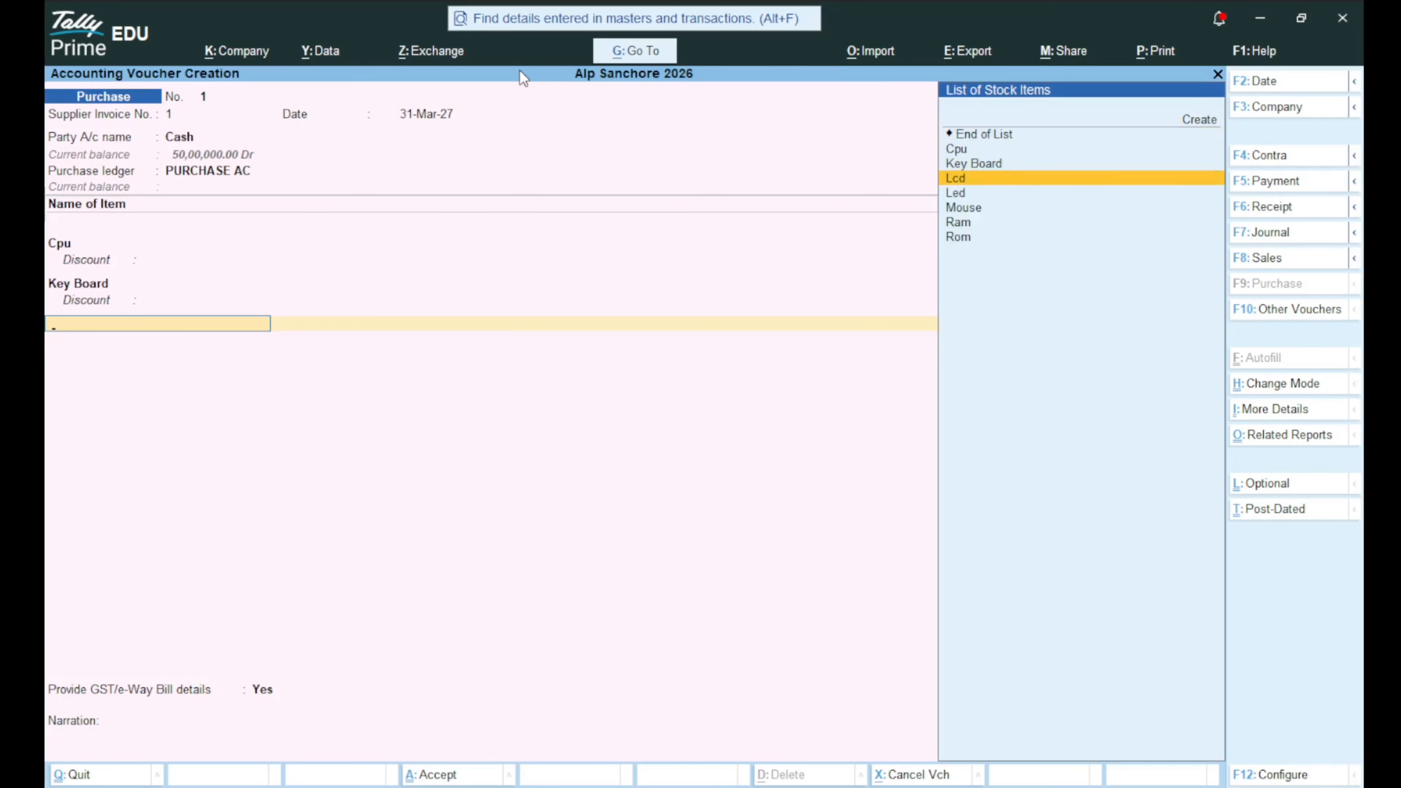
{"action": "key", "text": "Return"}
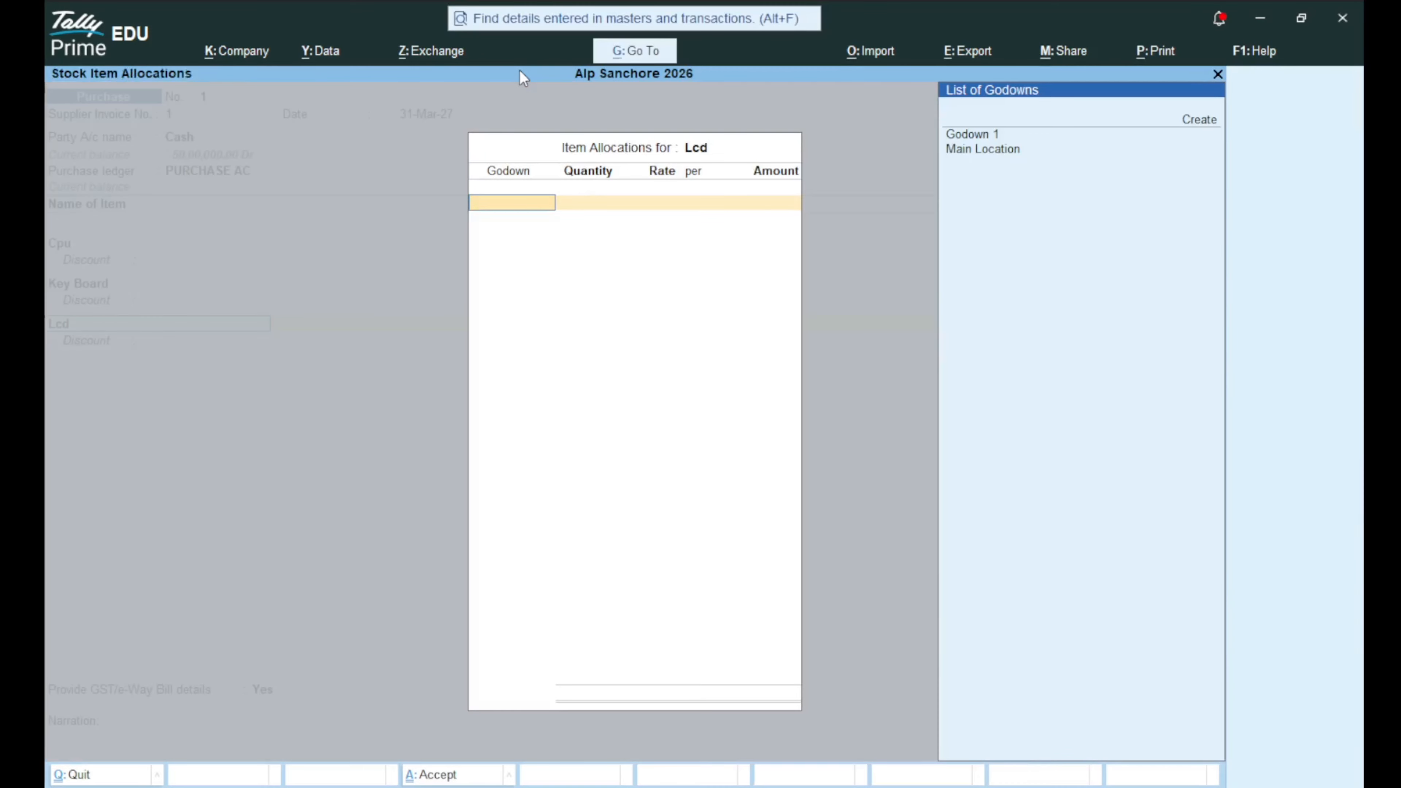
{"action": "key", "text": "Up"}
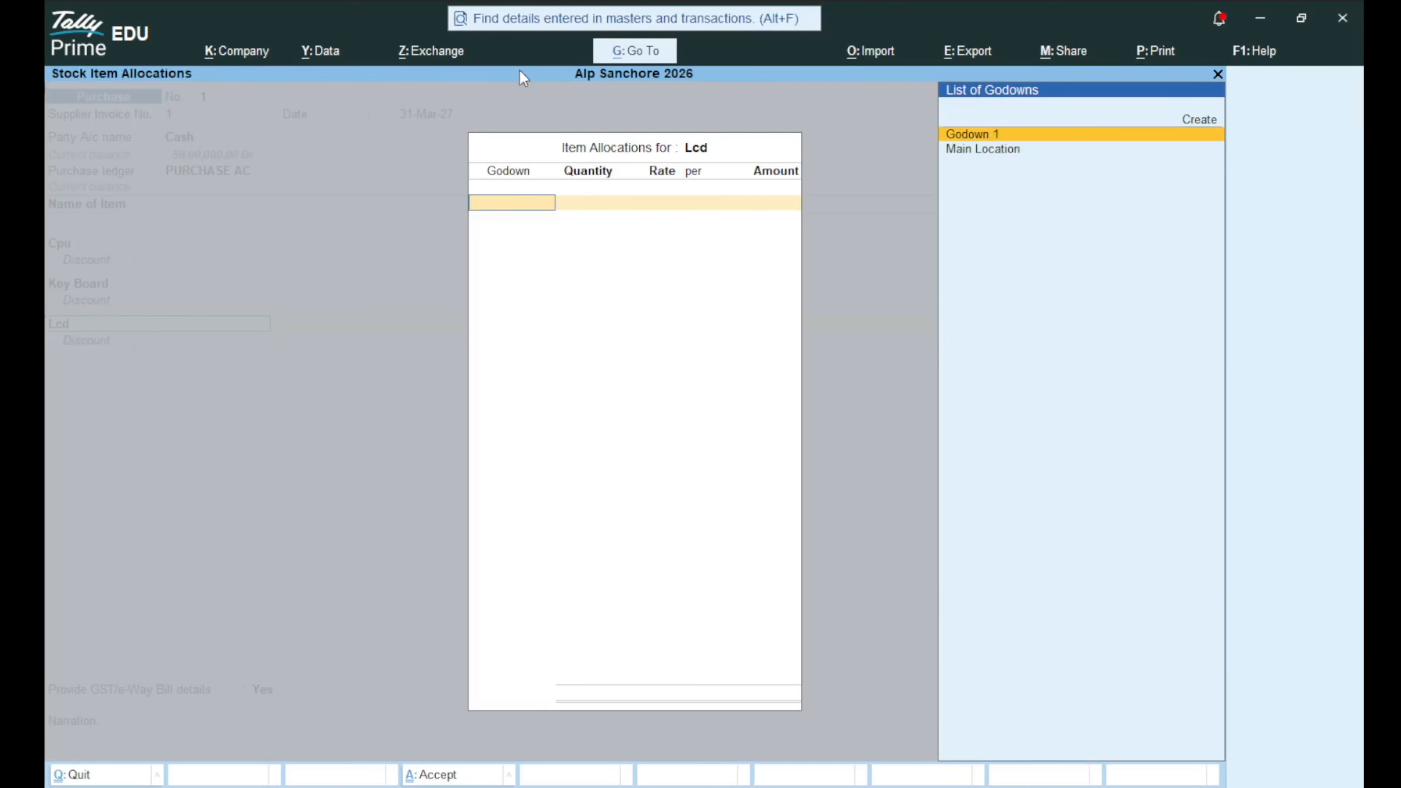
{"action": "key", "text": "Return"}
{"action": "type", "text": "2000"}
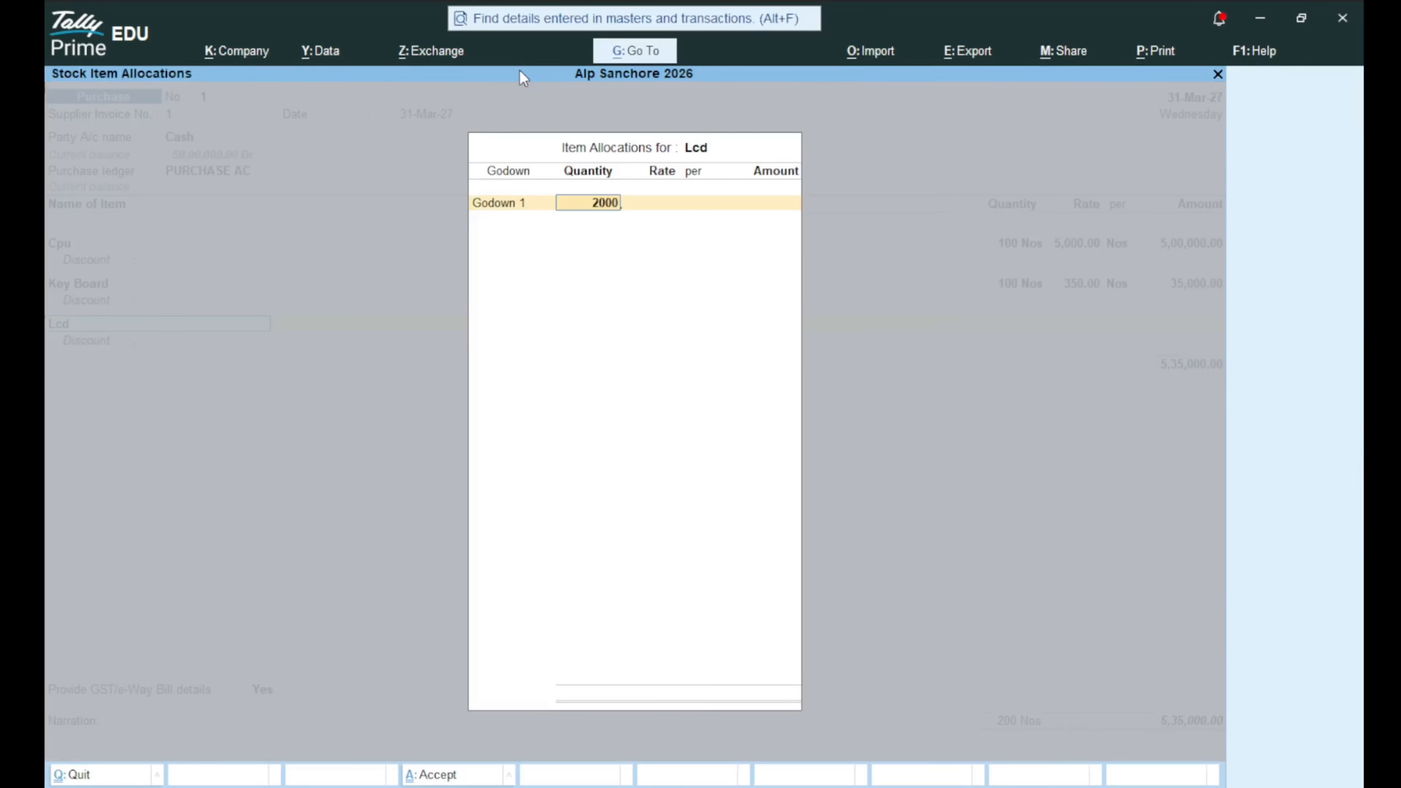
{"action": "key", "text": "BackSpace"}
{"action": "key", "text": "Return"}
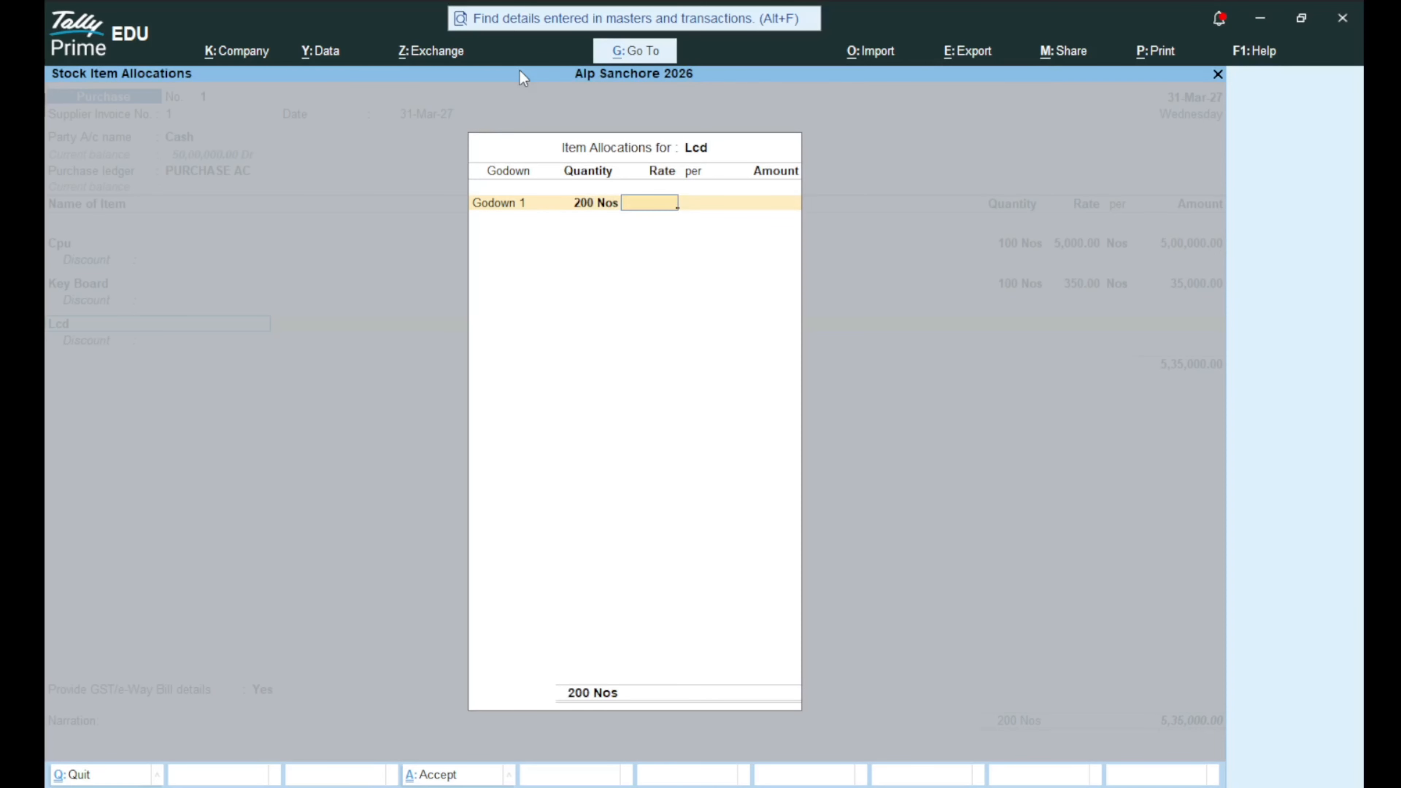
{"action": "type", "text": "1500"}
{"action": "key", "text": "Return"}
{"action": "key", "text": "Return"}
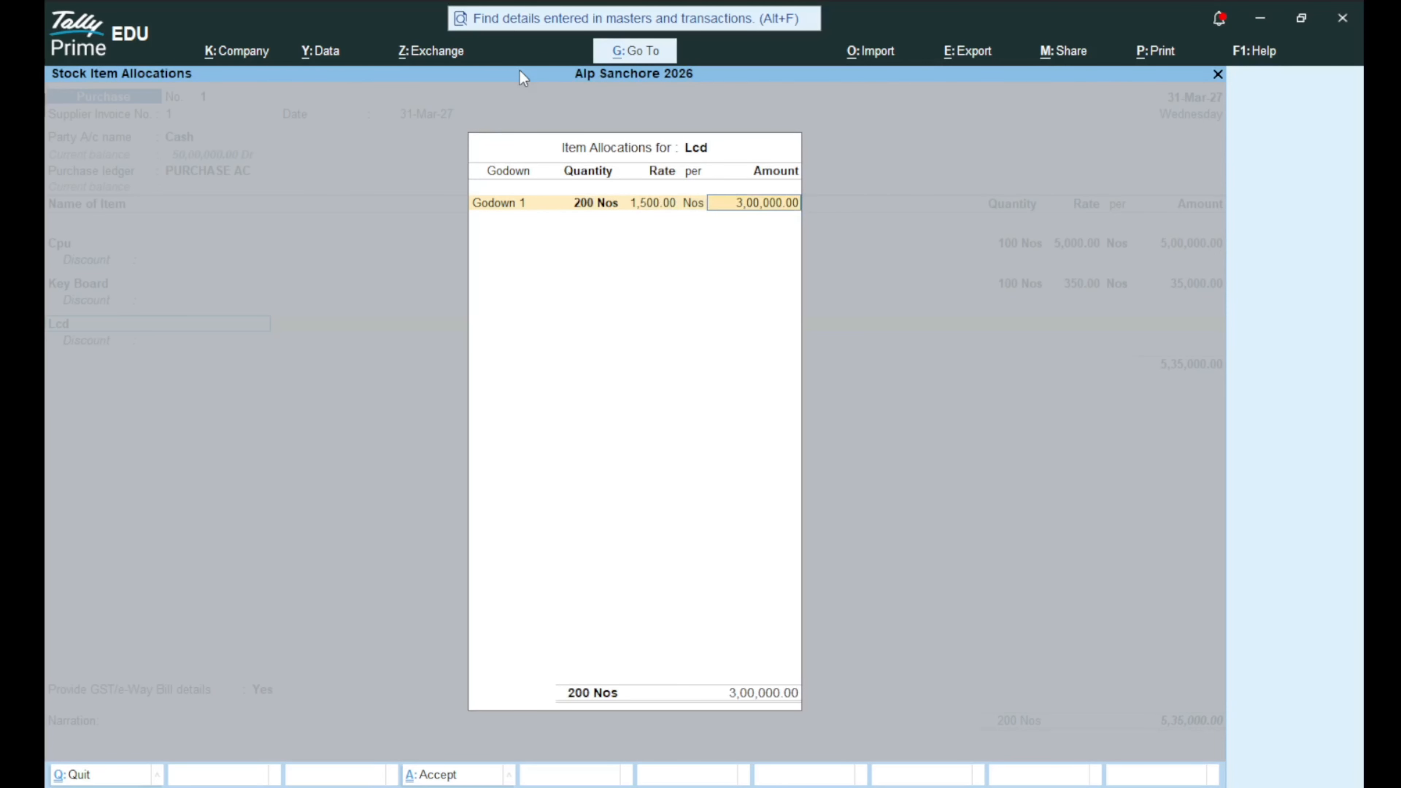
{"action": "key", "text": "Return"}
{"action": "key", "text": "Return"}
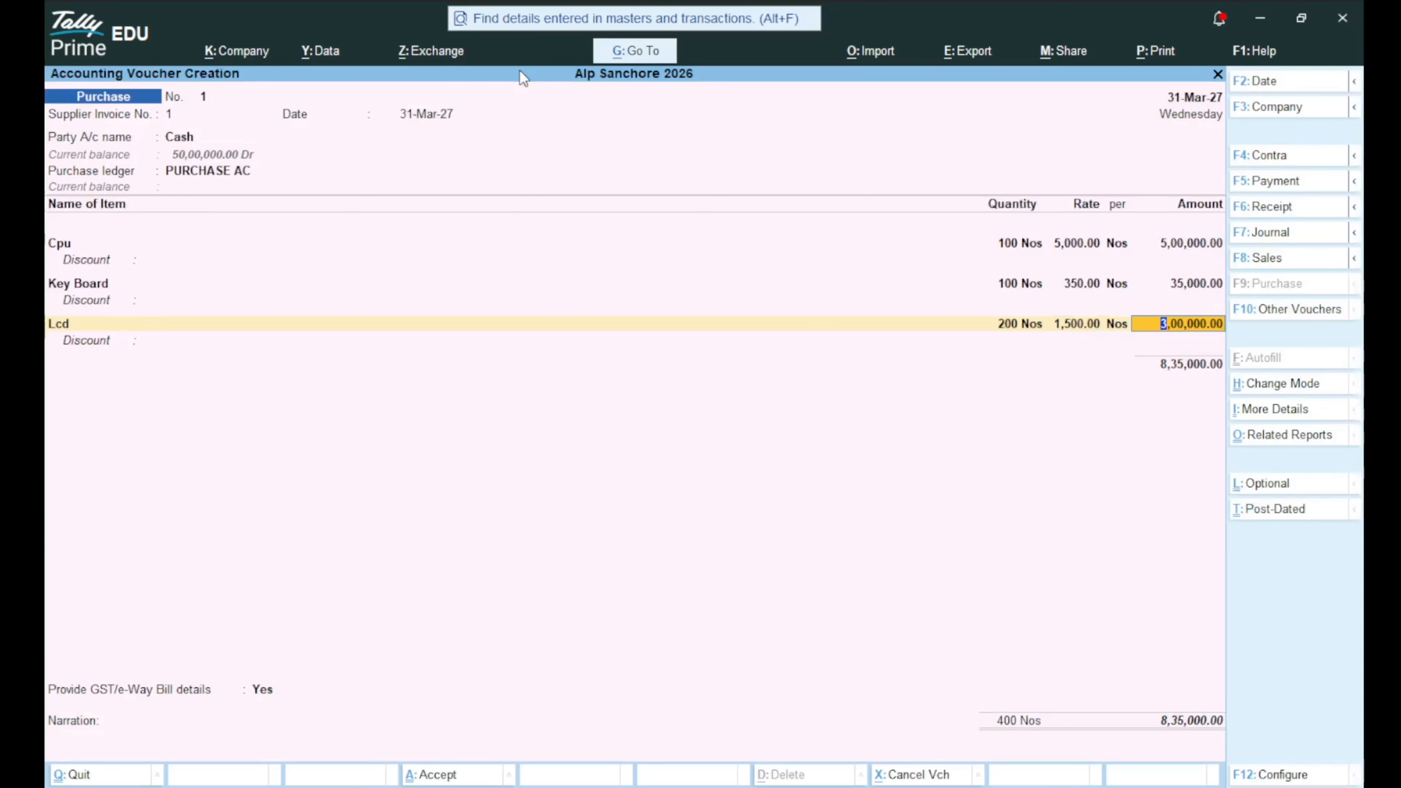
{"action": "key", "text": "Return"}
{"action": "key", "text": "Return"}
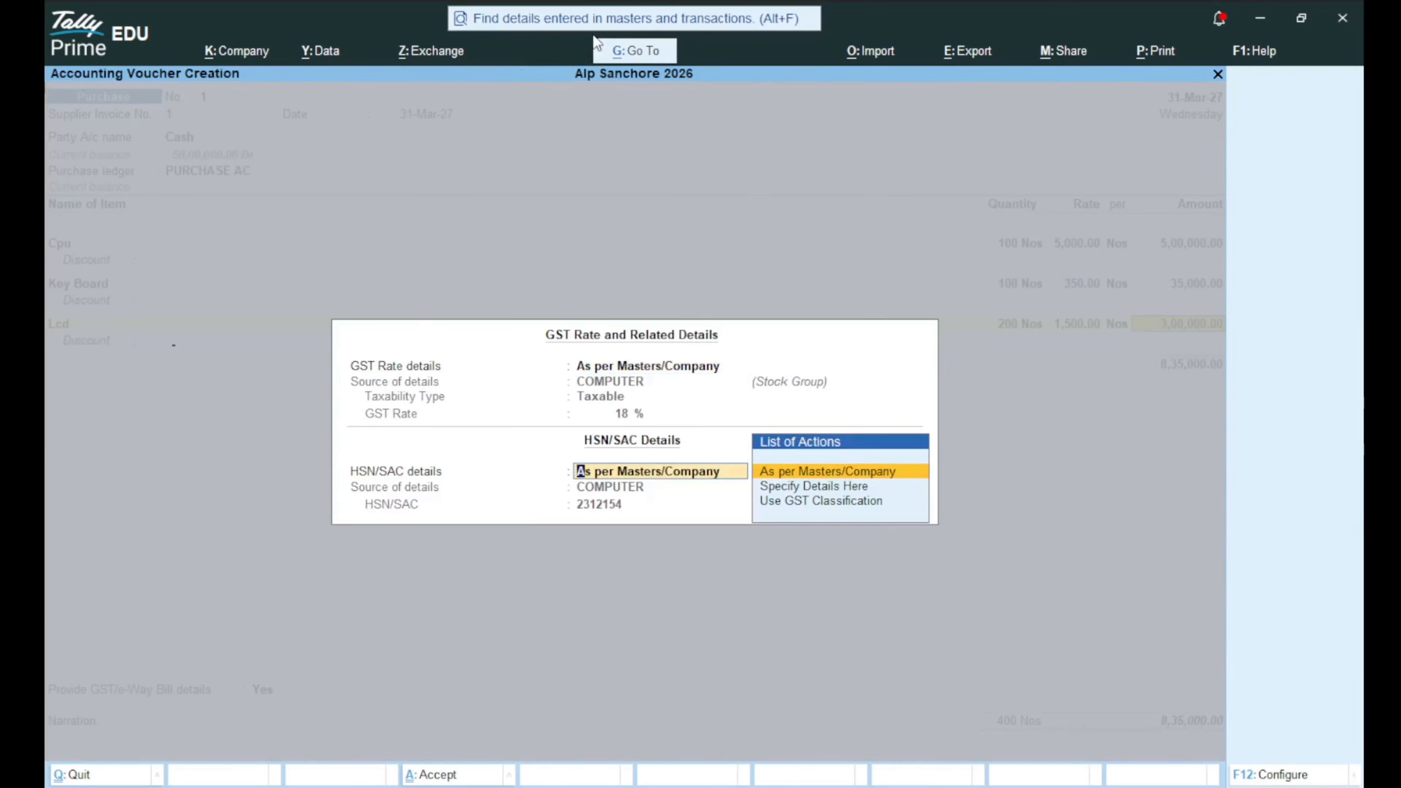
{"action": "key", "text": "Return"}
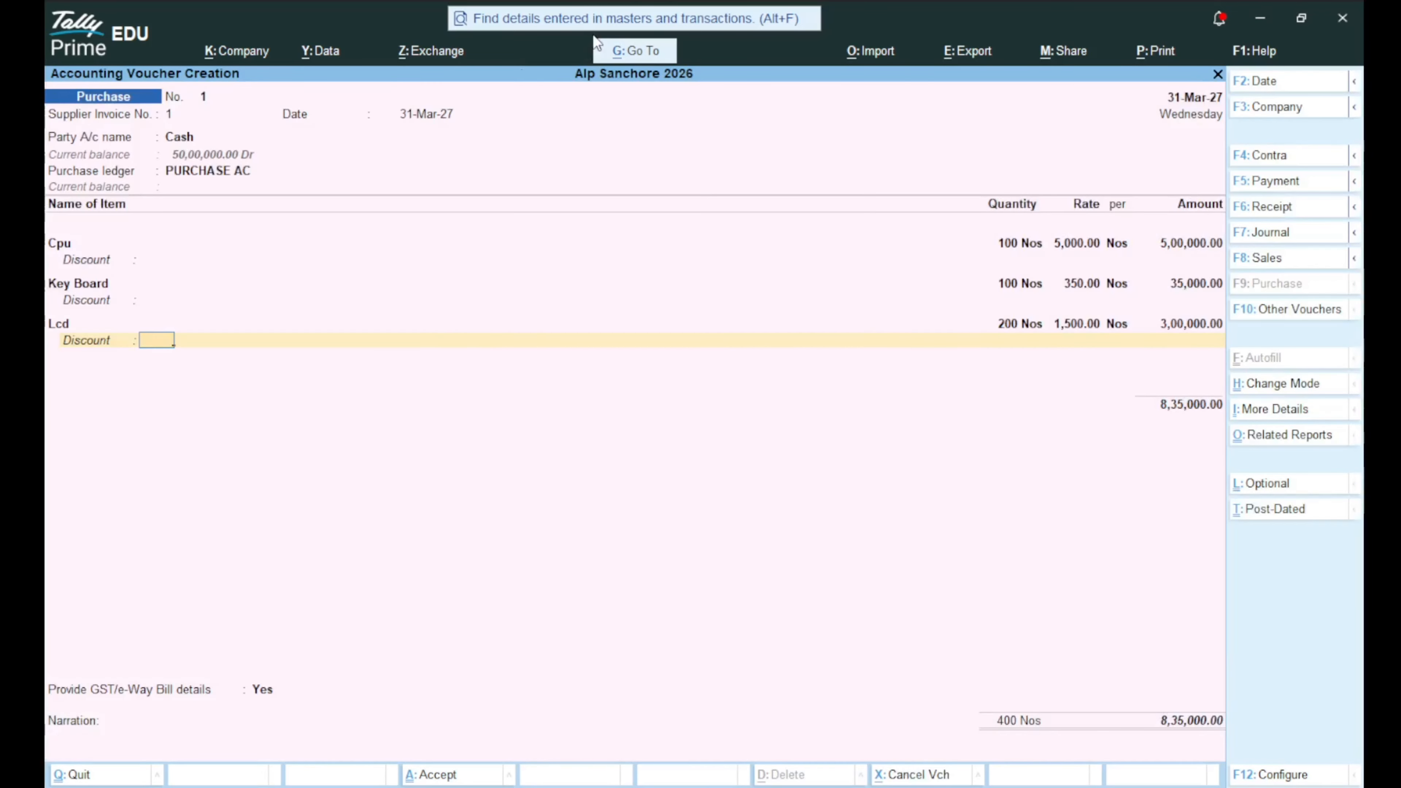
Save purchase voucher 1 for 8,35,000.00 with GST/e-Way Bill details set to No, then reopen it.
{"action": "key", "text": "Return"}
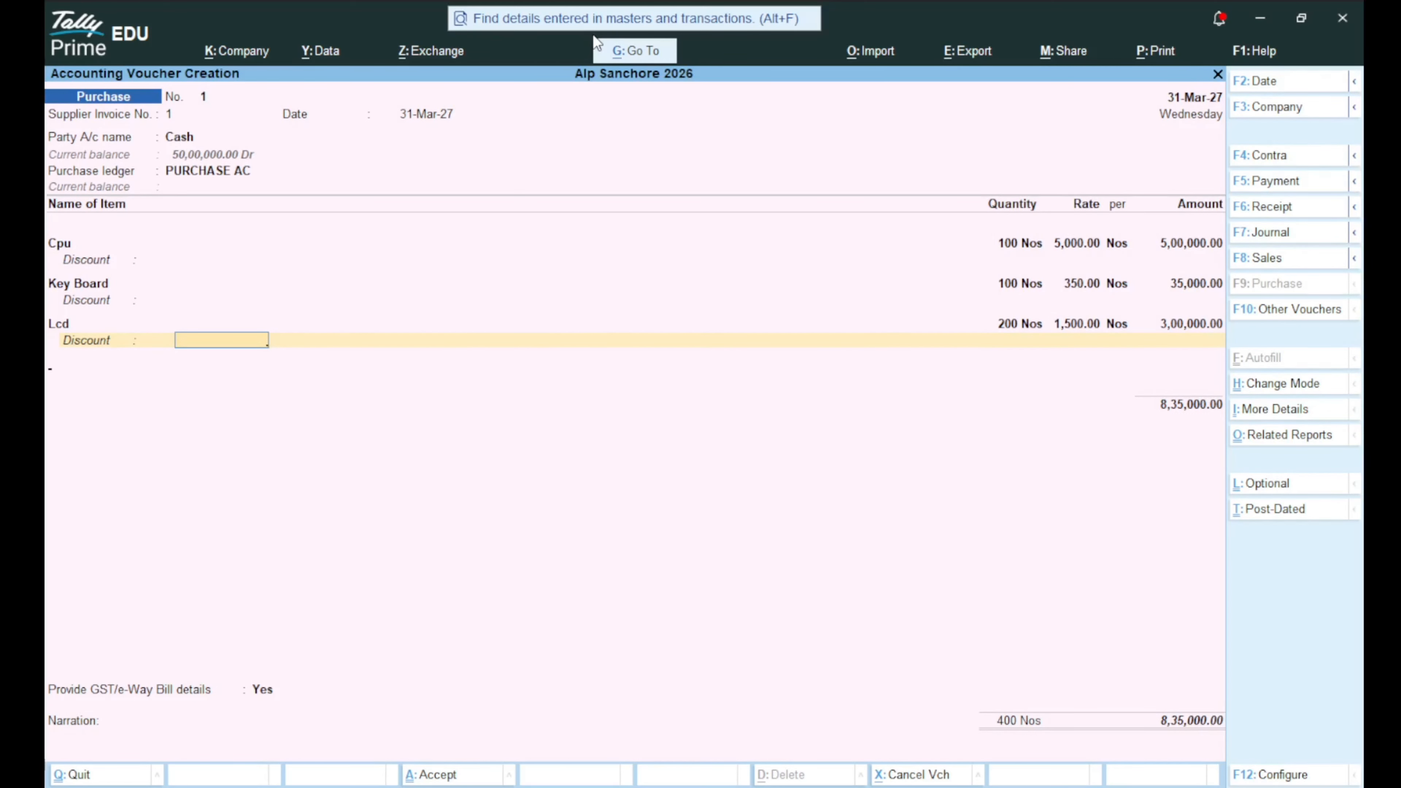
{"action": "key", "text": "Return"}
{"action": "key", "text": "Return"}
{"action": "key", "text": "Return"}
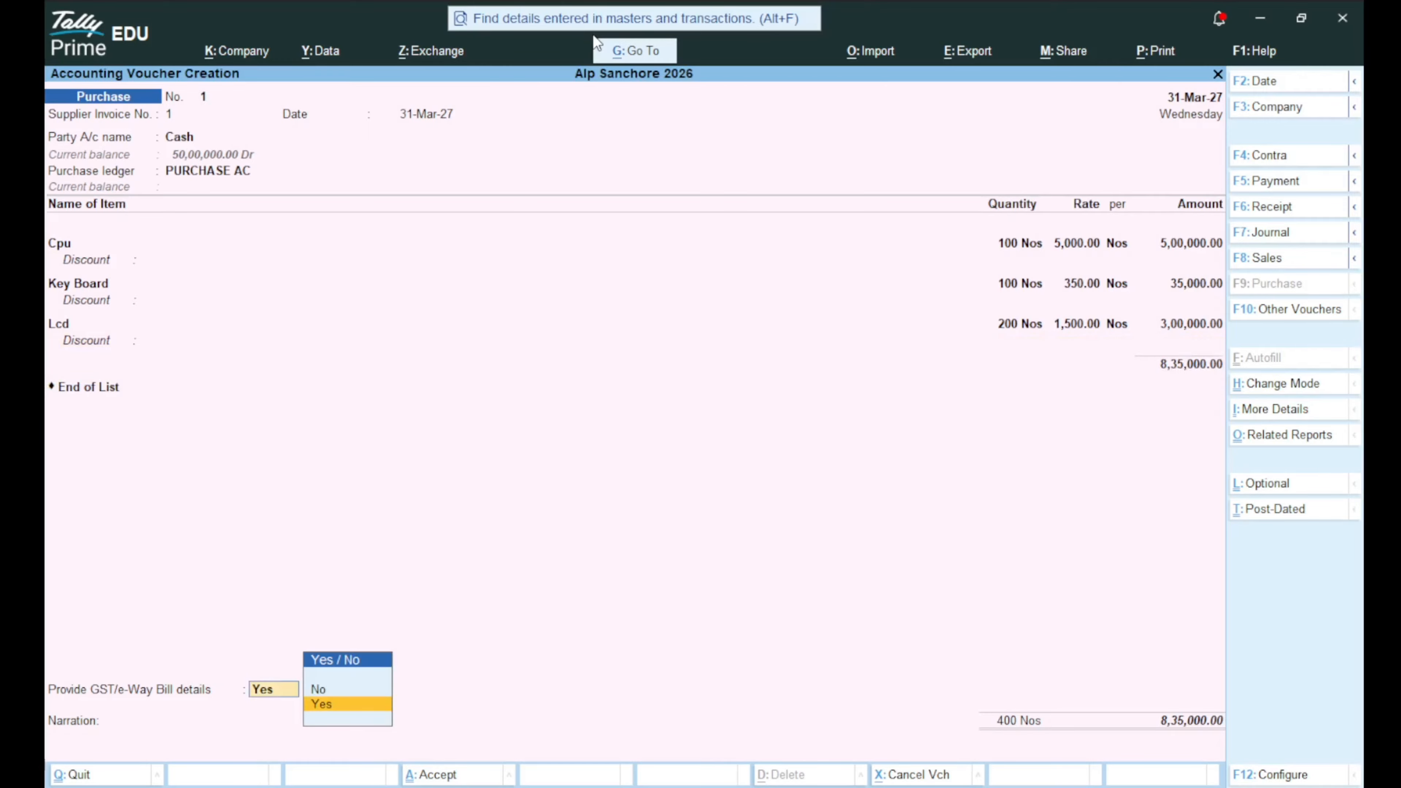
{"action": "key", "text": "Up"}
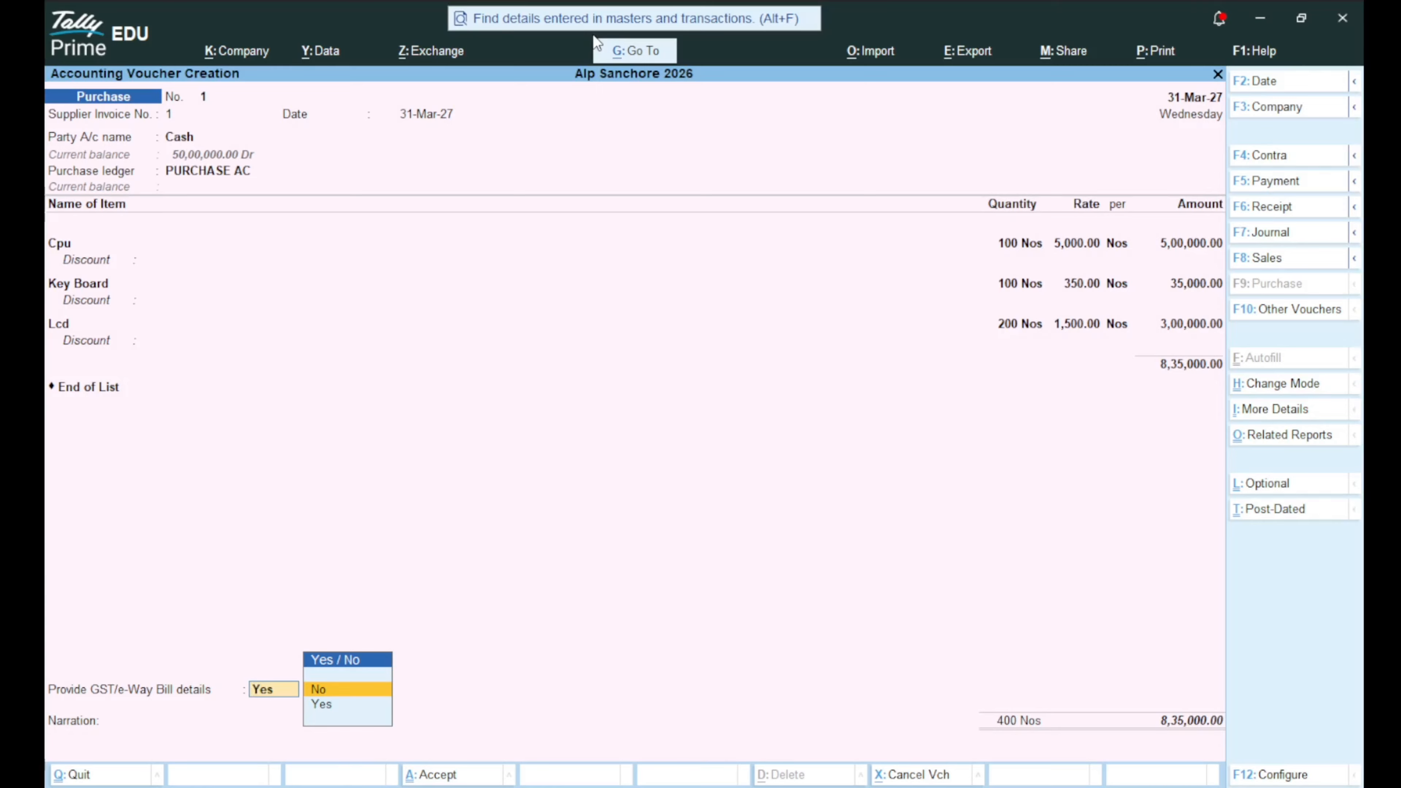
{"action": "key", "text": "Return"}
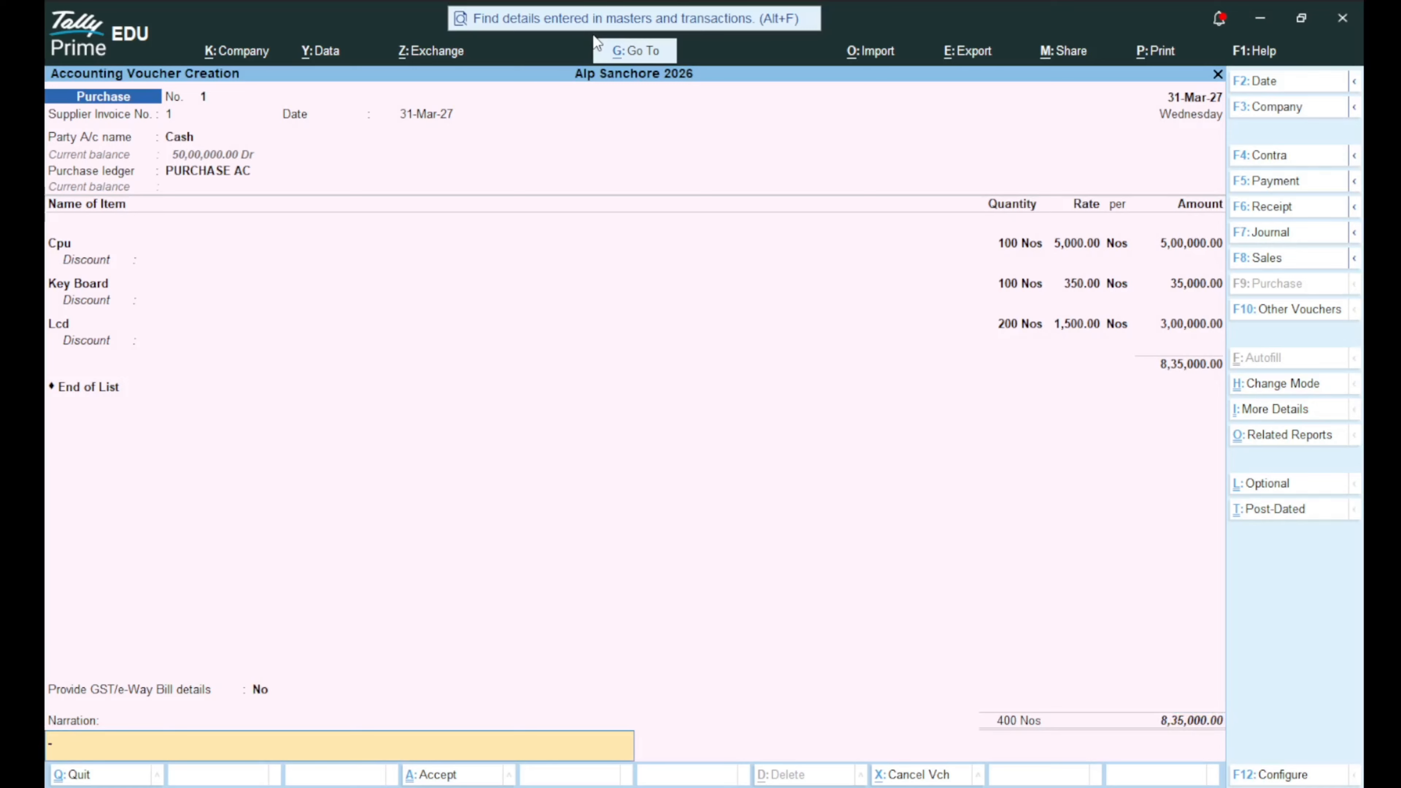
{"action": "key", "text": "Return"}
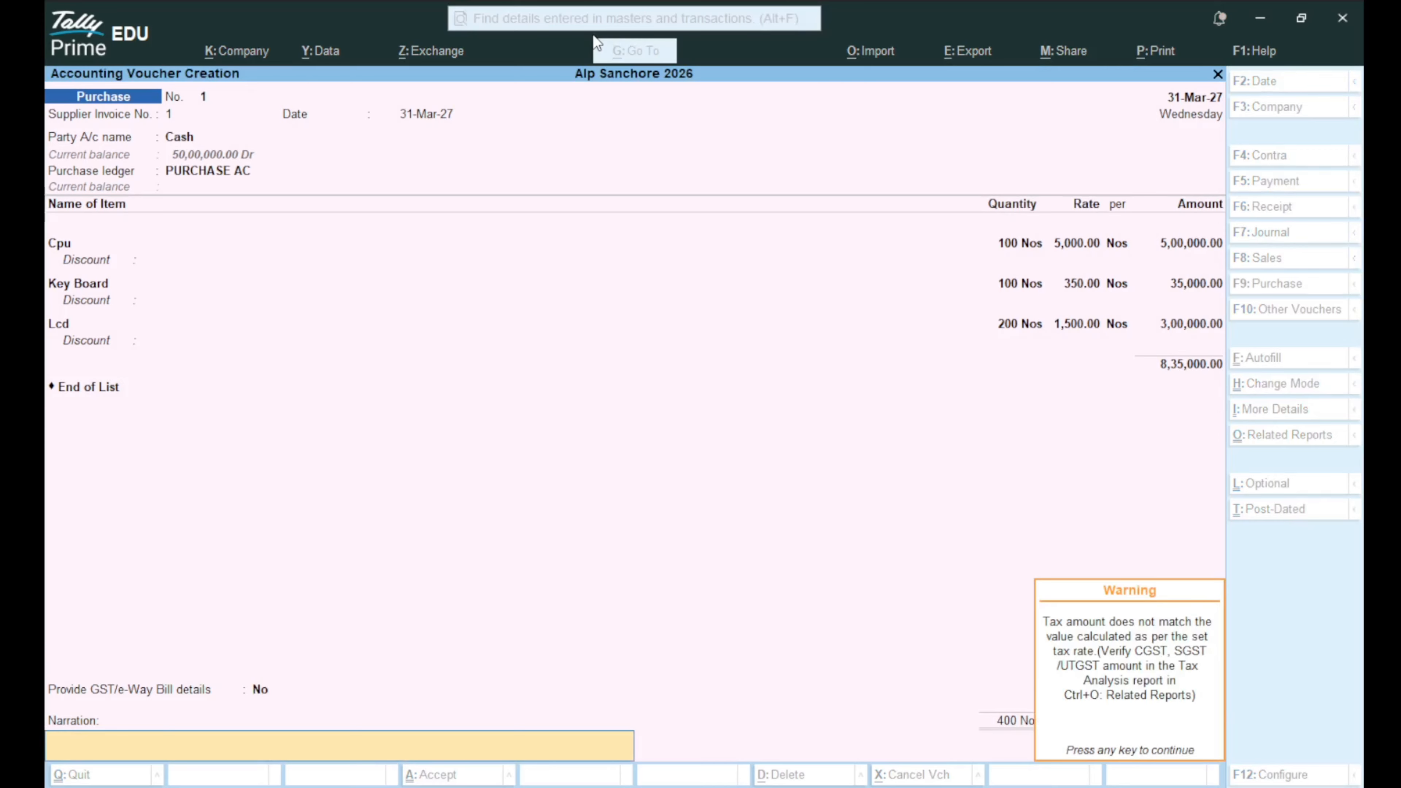
{"action": "key", "text": "Return"}
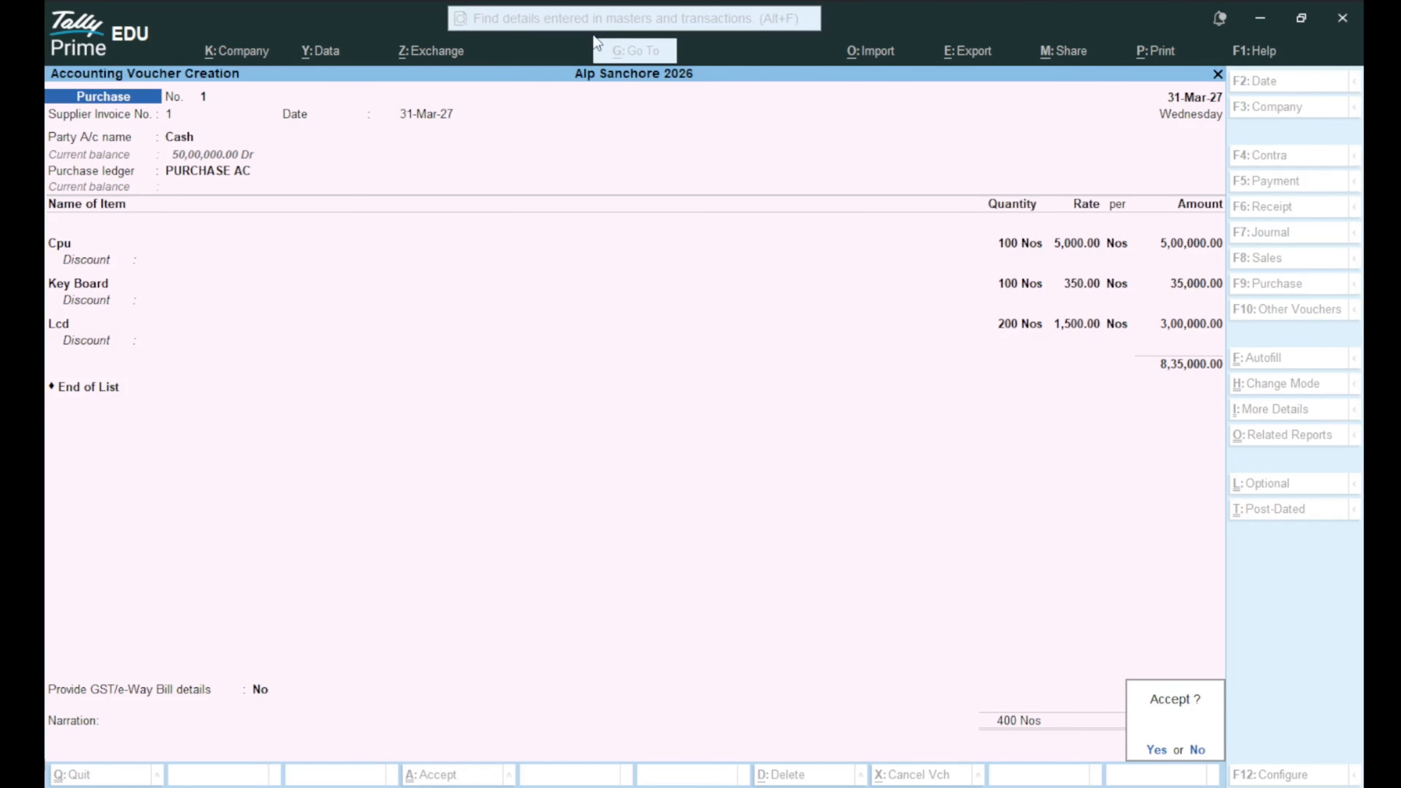
{"action": "key", "text": "Return"}
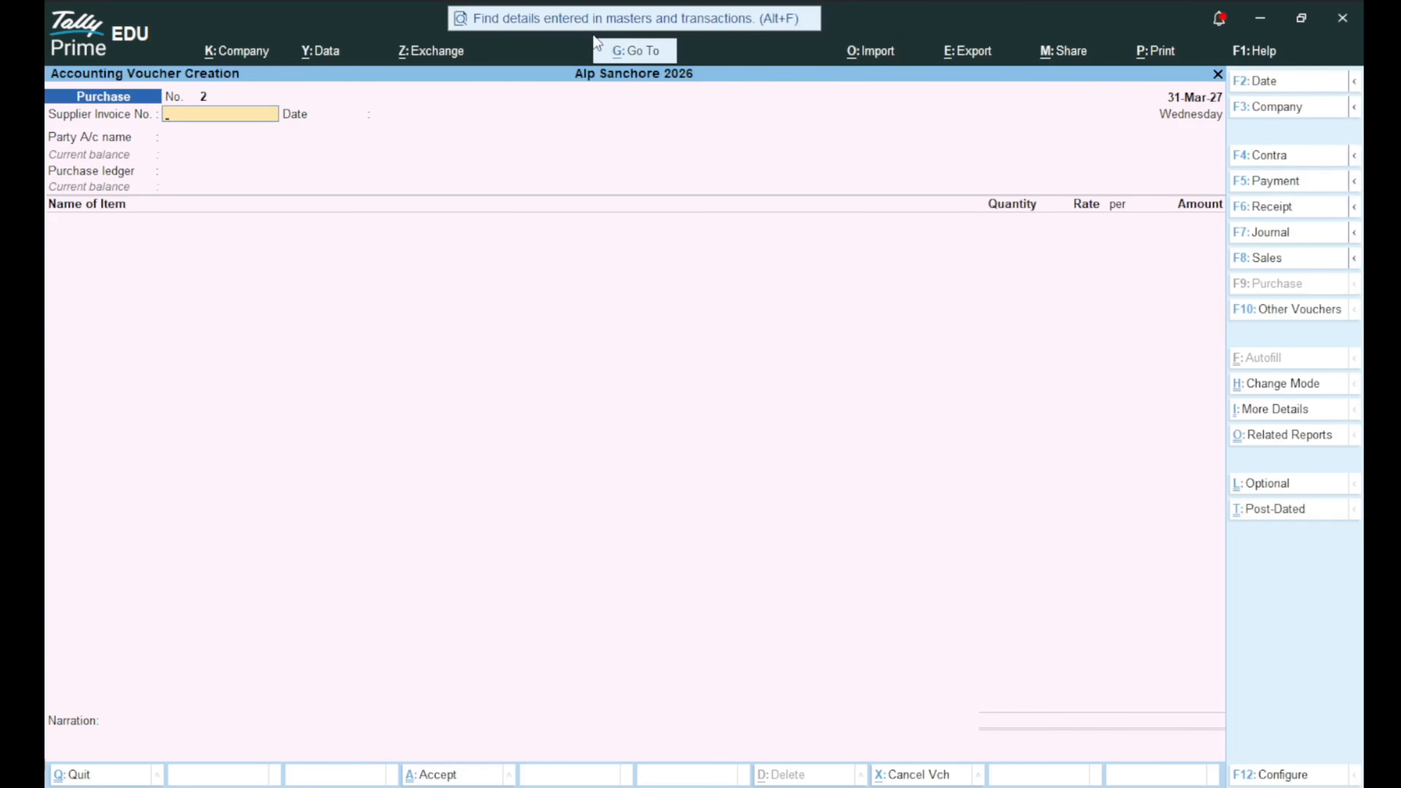
{"action": "key", "text": "Page_Up"}
{"action": "key", "text": "ctrl"}
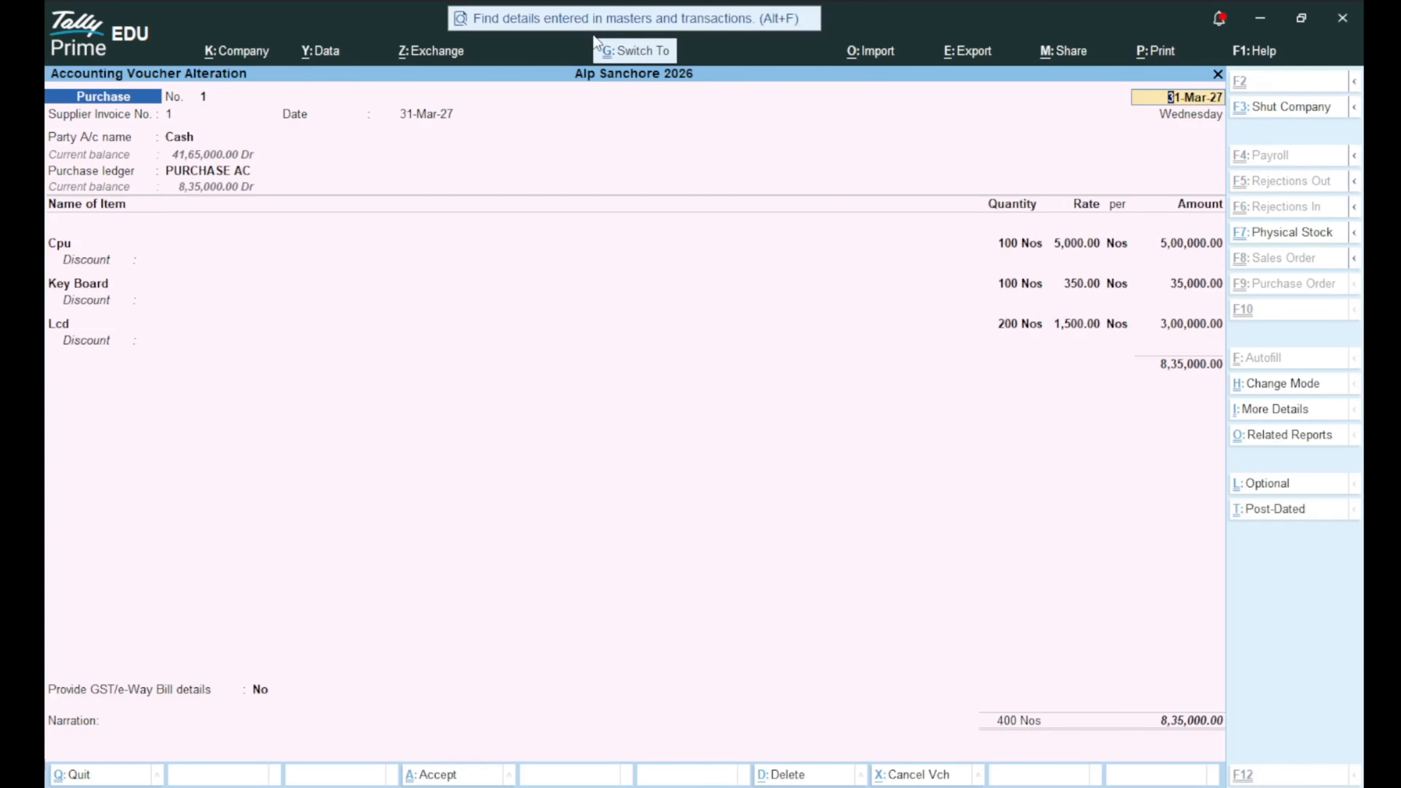
{"action": "key", "text": "ctrl+a"}
{"action": "key", "text": "ctrl+p"}
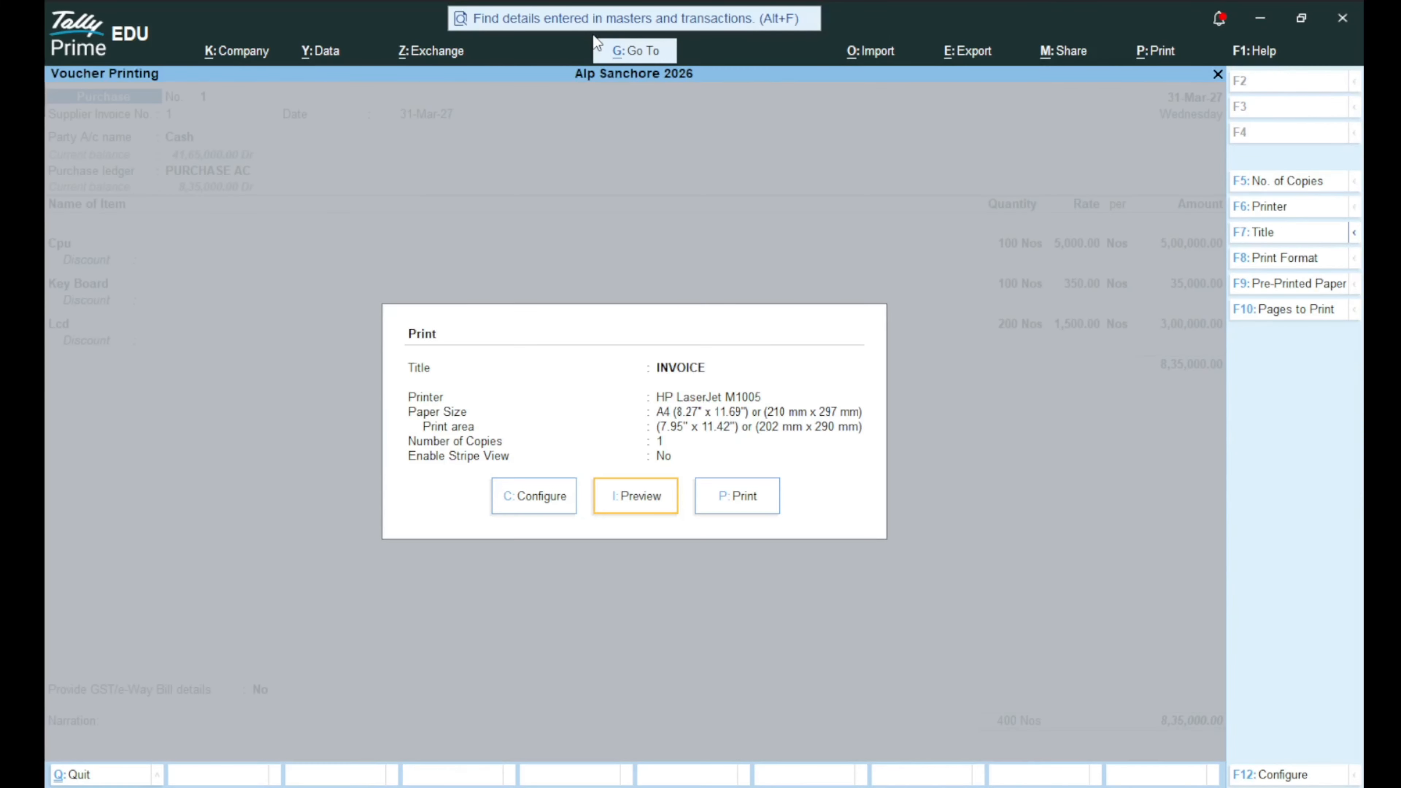
{"action": "key", "text": "i"}
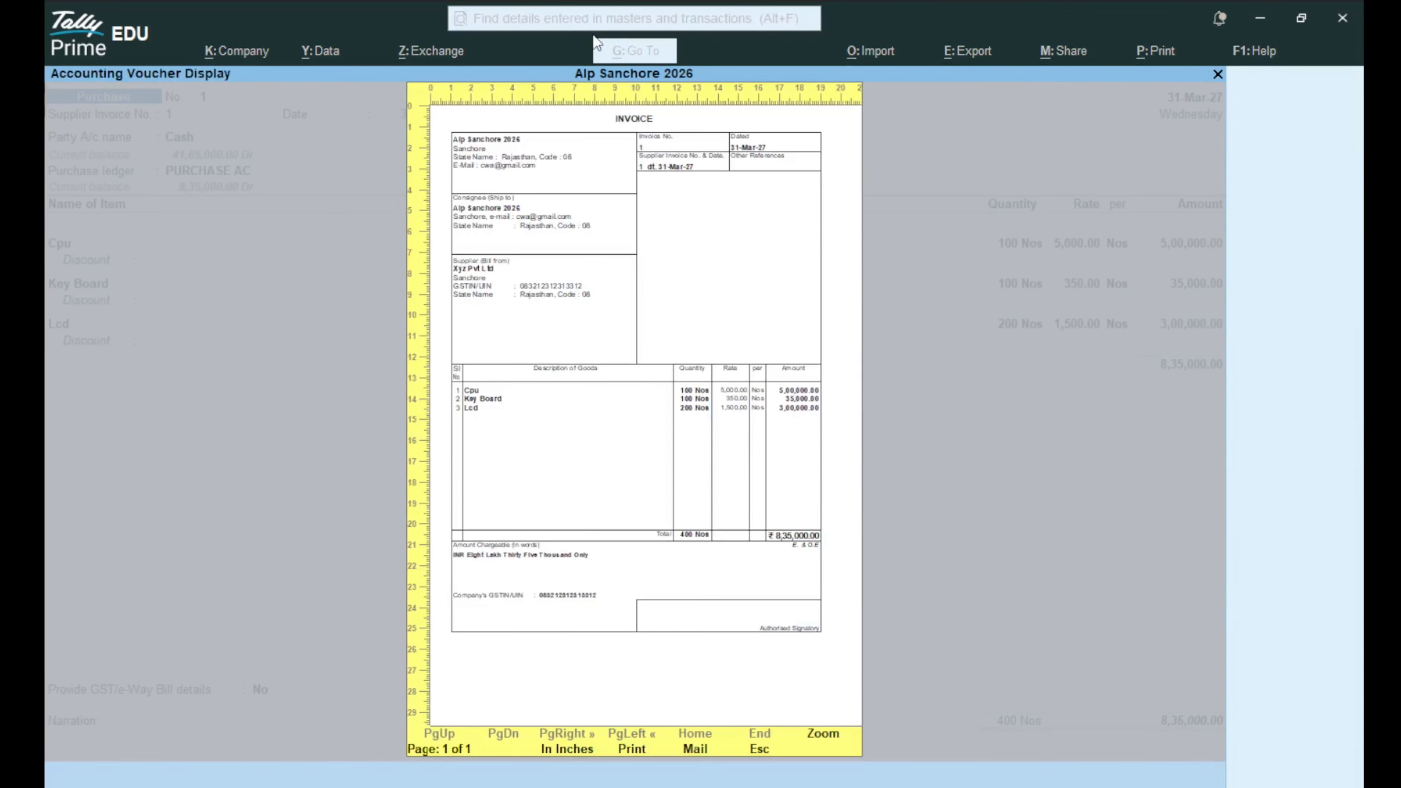
{"action": "key", "text": "alt+z"}
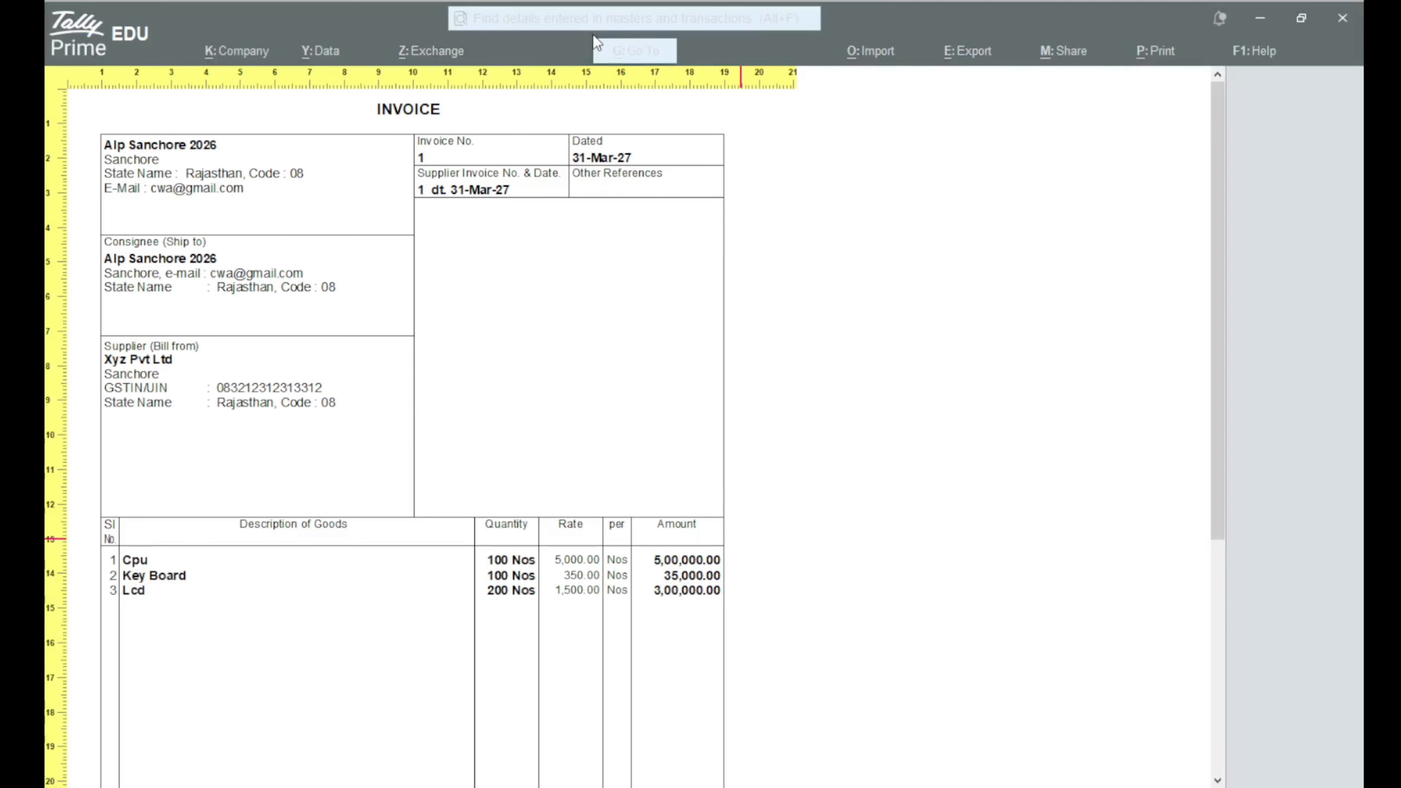
{"action": "key", "text": "Down"}
{"action": "key", "text": "Down"}
{"action": "key", "text": "Down"}
{"action": "key", "text": "Down"}
{"action": "key", "text": "Down"}
{"action": "key", "text": "Down"}
{"action": "key", "text": "Down"}
{"action": "key", "text": "Down"}
{"action": "key", "text": "Down"}
{"action": "key", "text": "Down"}
{"action": "key", "text": "Down"}
{"action": "key", "text": "Down"}
{"action": "key", "text": "Down"}
{"action": "key", "text": "Down"}
{"action": "key", "text": "Down"}
{"action": "key", "text": "Down"}
{"action": "key", "text": "Down"}
{"action": "key", "text": "Down"}
{"action": "key", "text": "Down"}
{"action": "key", "text": "Down"}
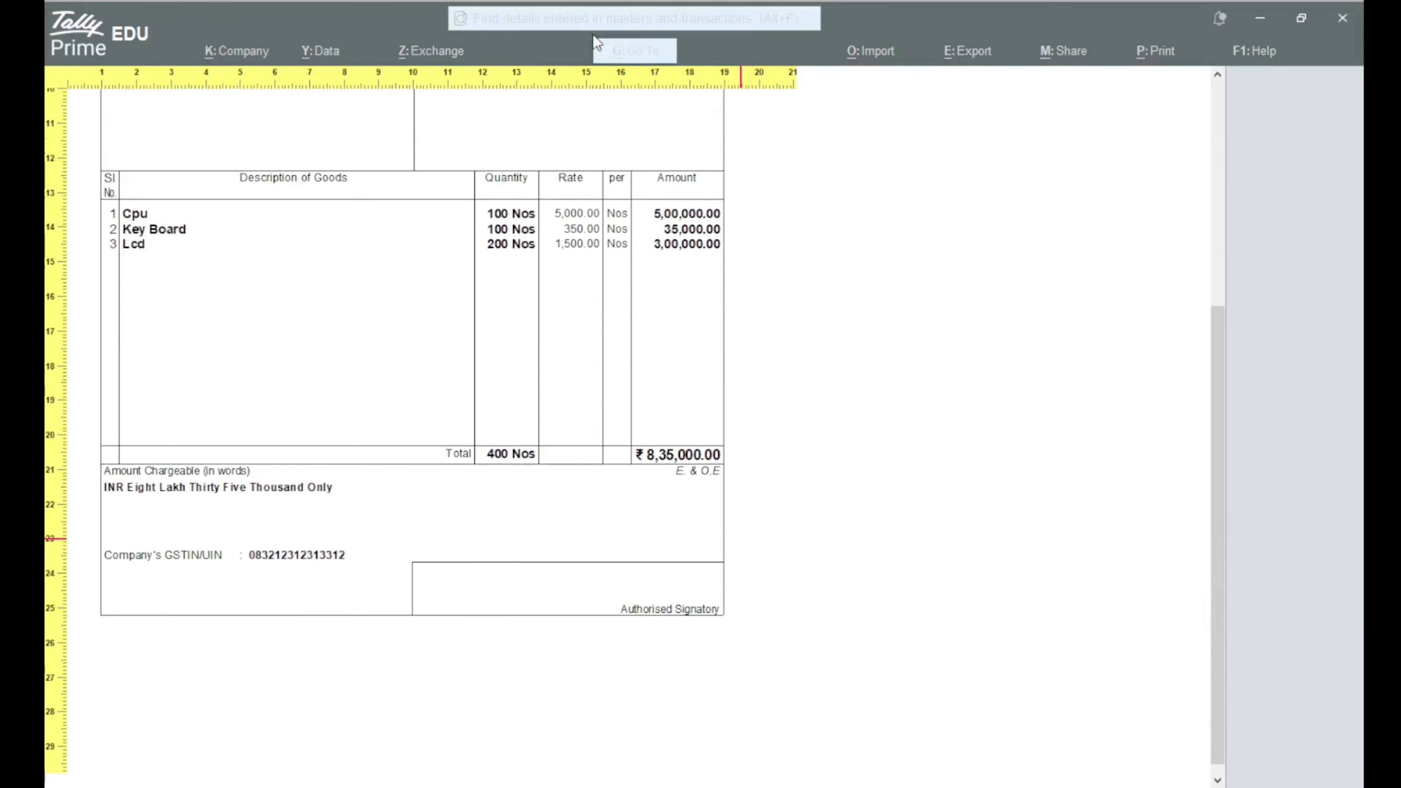
{"action": "key", "text": "Up"}
{"action": "key", "text": "Up"}
{"action": "key", "text": "Up"}
{"action": "key", "text": "Up"}
{"action": "key", "text": "Up"}
{"action": "key", "text": "Up"}
{"action": "key", "text": "Up"}
{"action": "key", "text": "Up"}
{"action": "key", "text": "Up"}
{"action": "key", "text": "Up"}
{"action": "key", "text": "Up"}
{"action": "key", "text": "Up"}
{"action": "key", "text": "Up"}
{"action": "key", "text": "Up"}
{"action": "key", "text": "Up"}
{"action": "key", "text": "Up"}
{"action": "key", "text": "Up"}
{"action": "key", "text": "Up"}
{"action": "key", "text": "Up"}
{"action": "key", "text": "Up"}
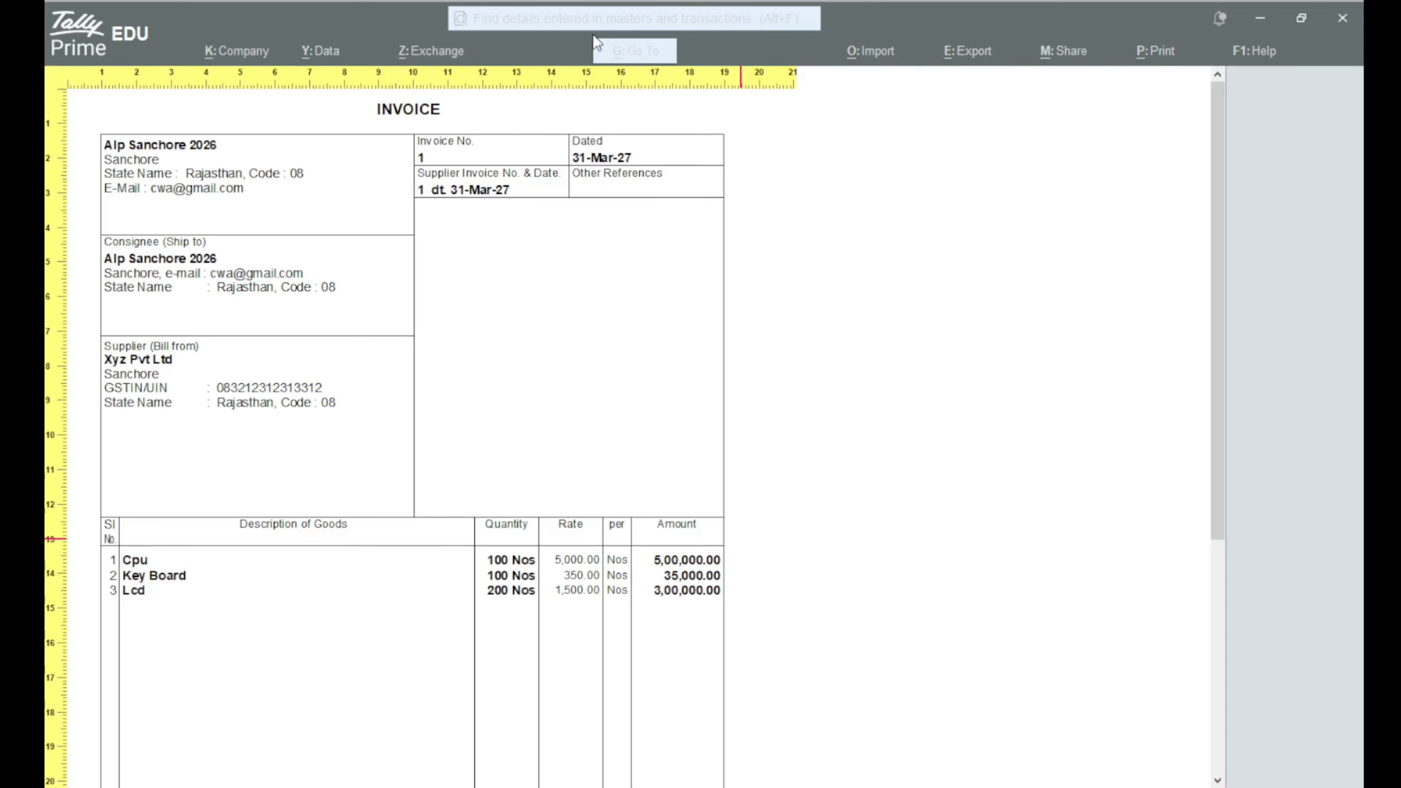
{"action": "key", "text": "Escape"}
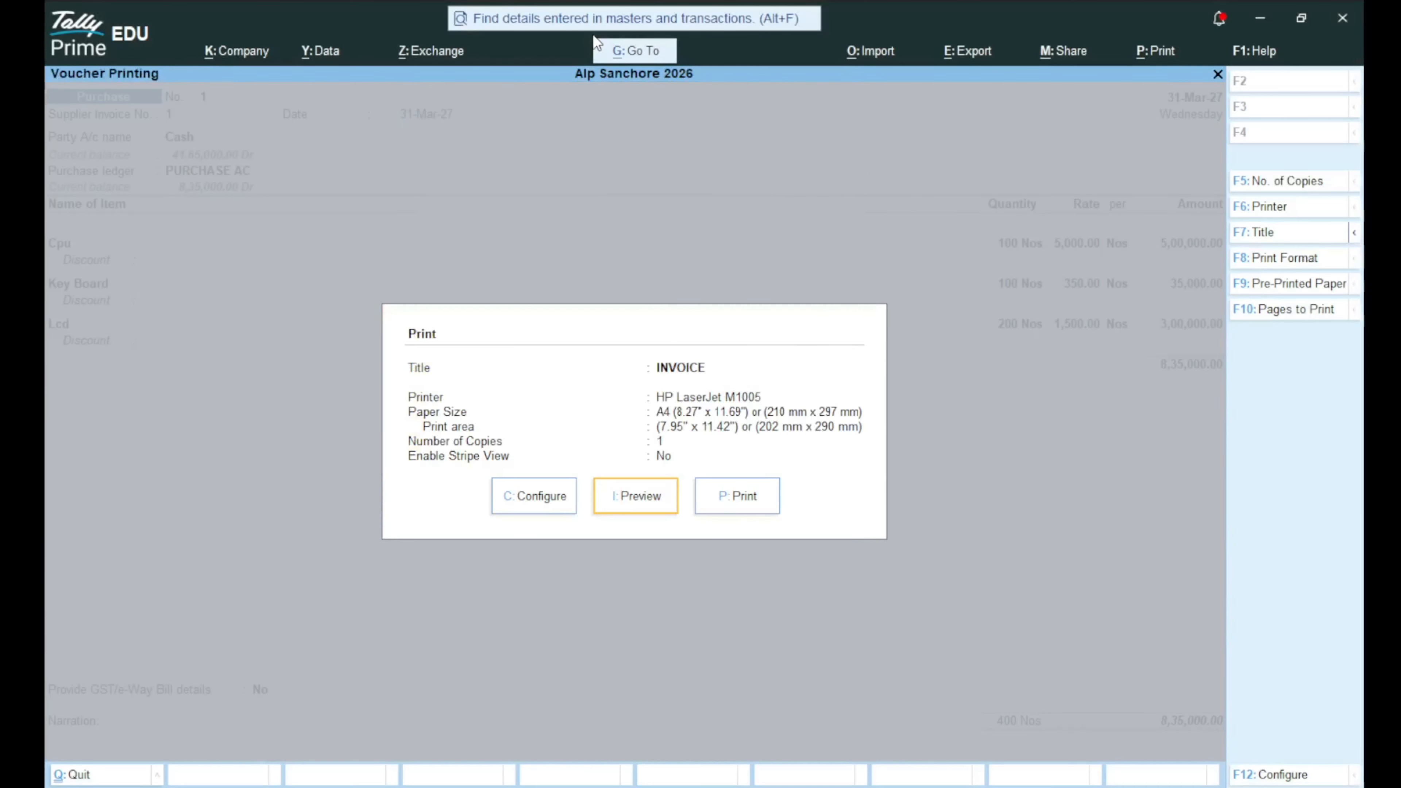
{"action": "key", "text": "Escape"}
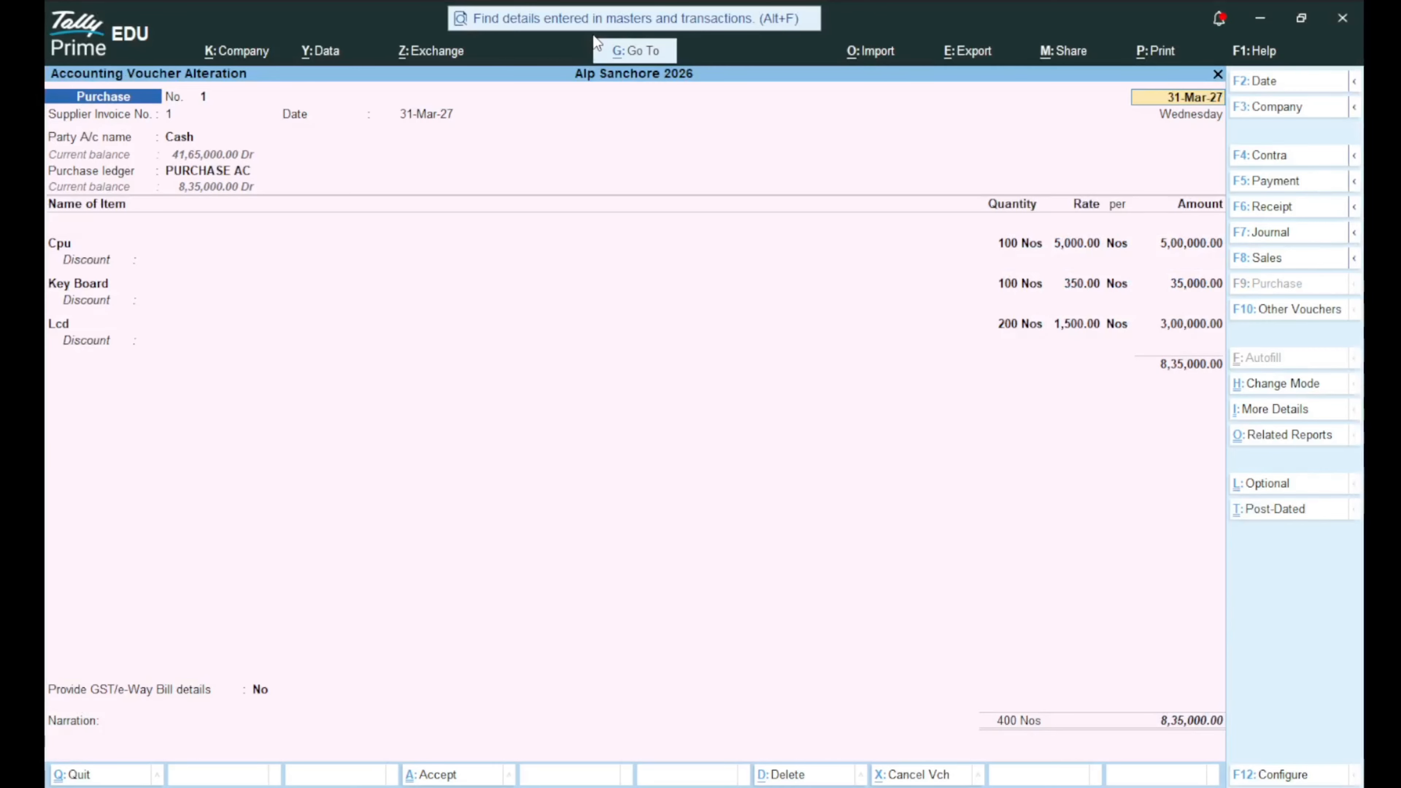
{"action": "key", "text": "Return"}
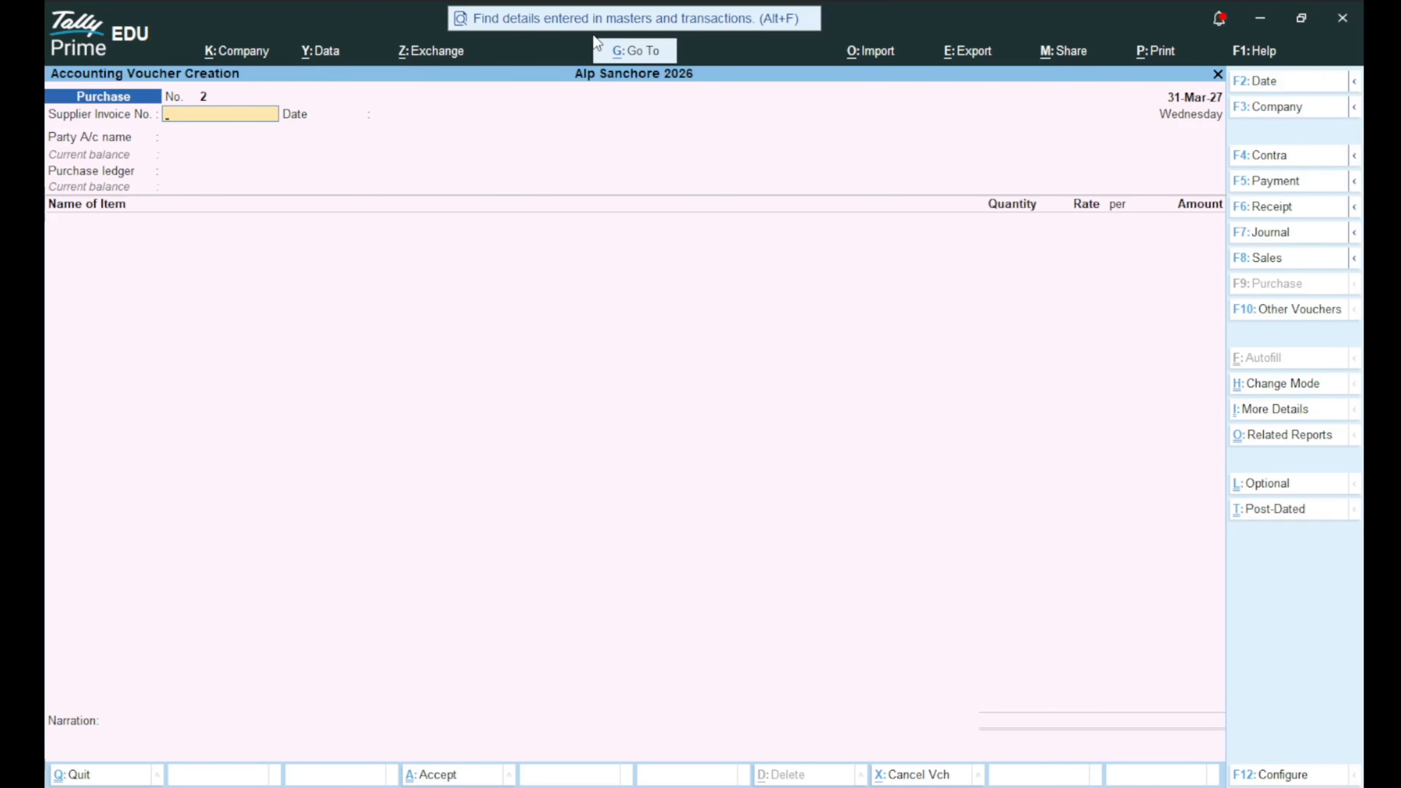
Begin a fresh Sales voucher No. 1 and select Cash as the party account.
{"action": "key", "text": "F8"}
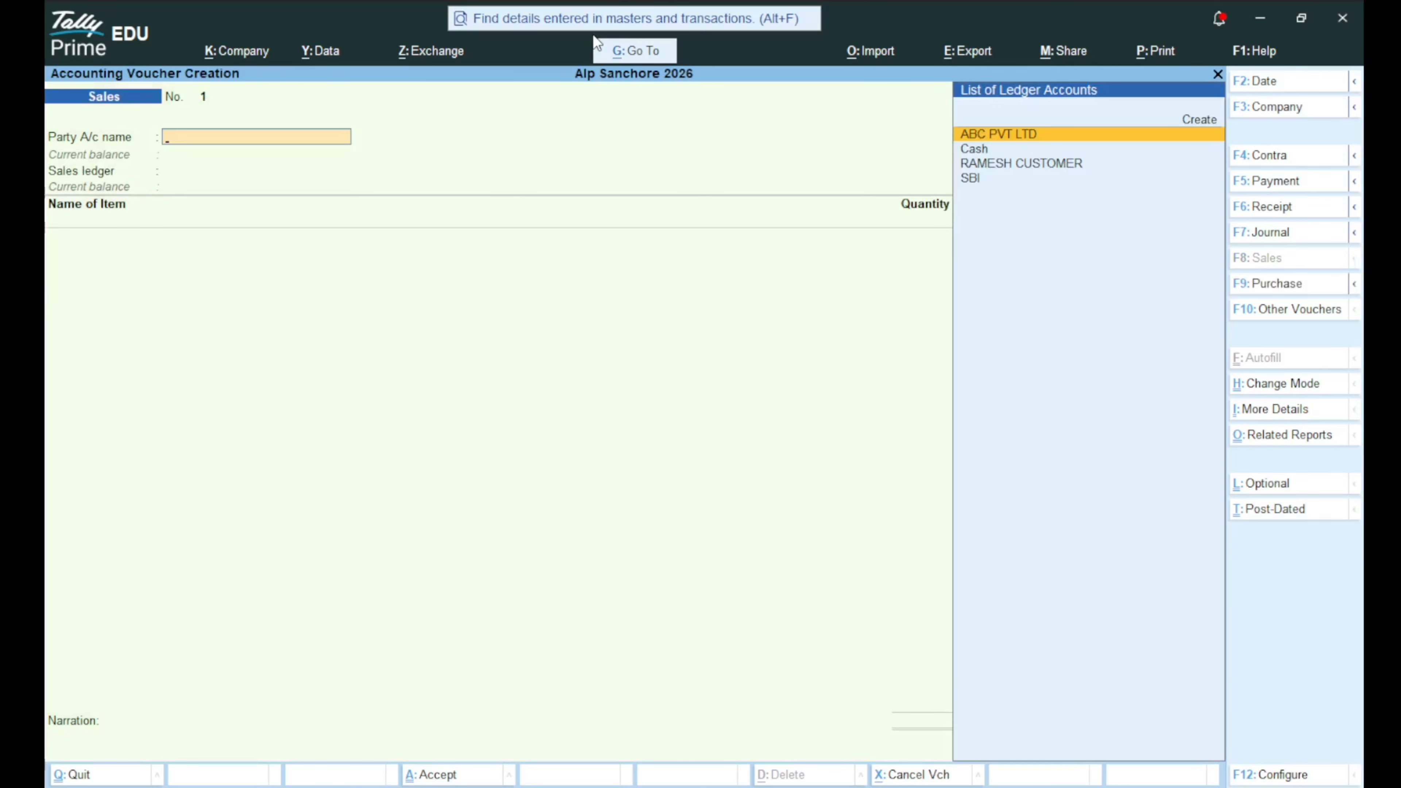
{"action": "key", "text": "Down"}
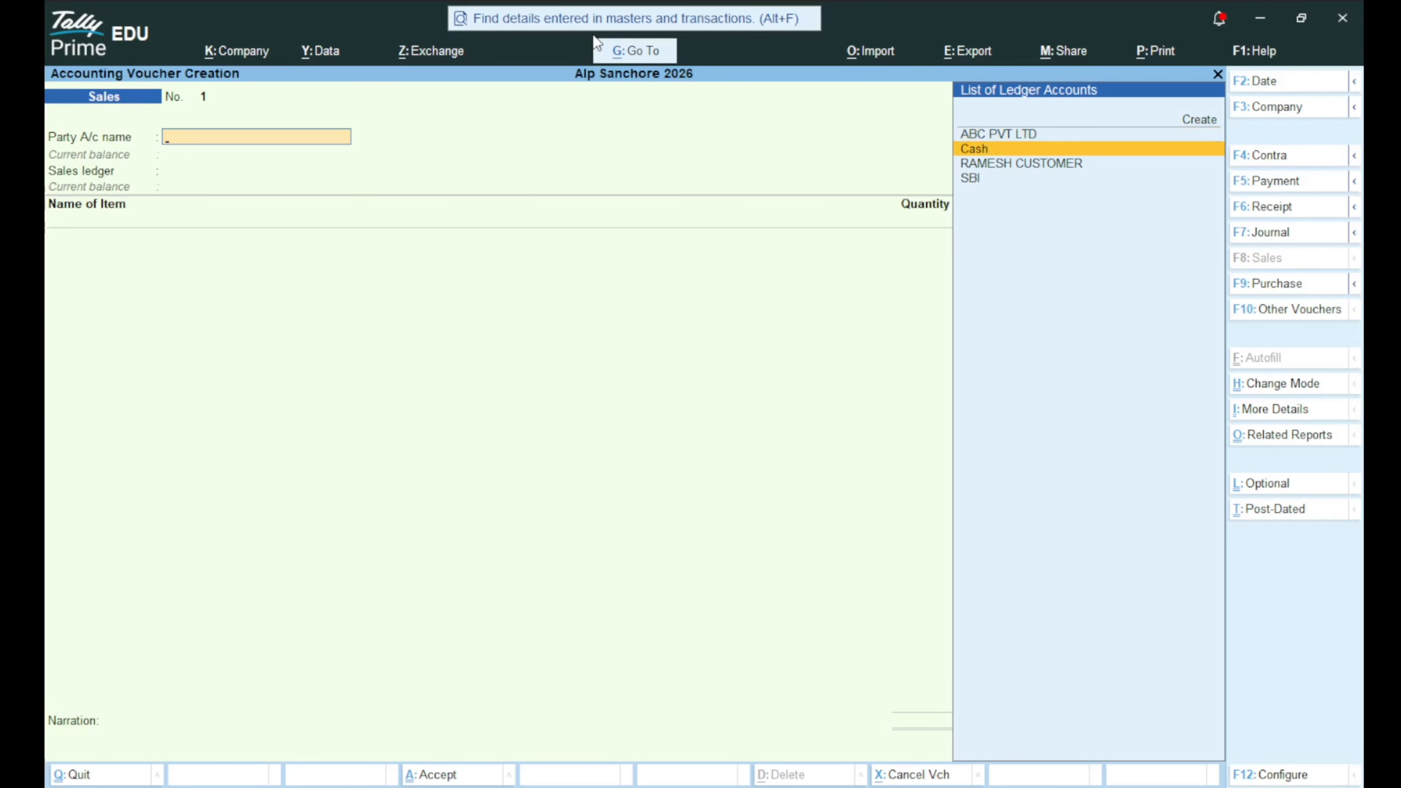
{"action": "key", "text": "Up"}
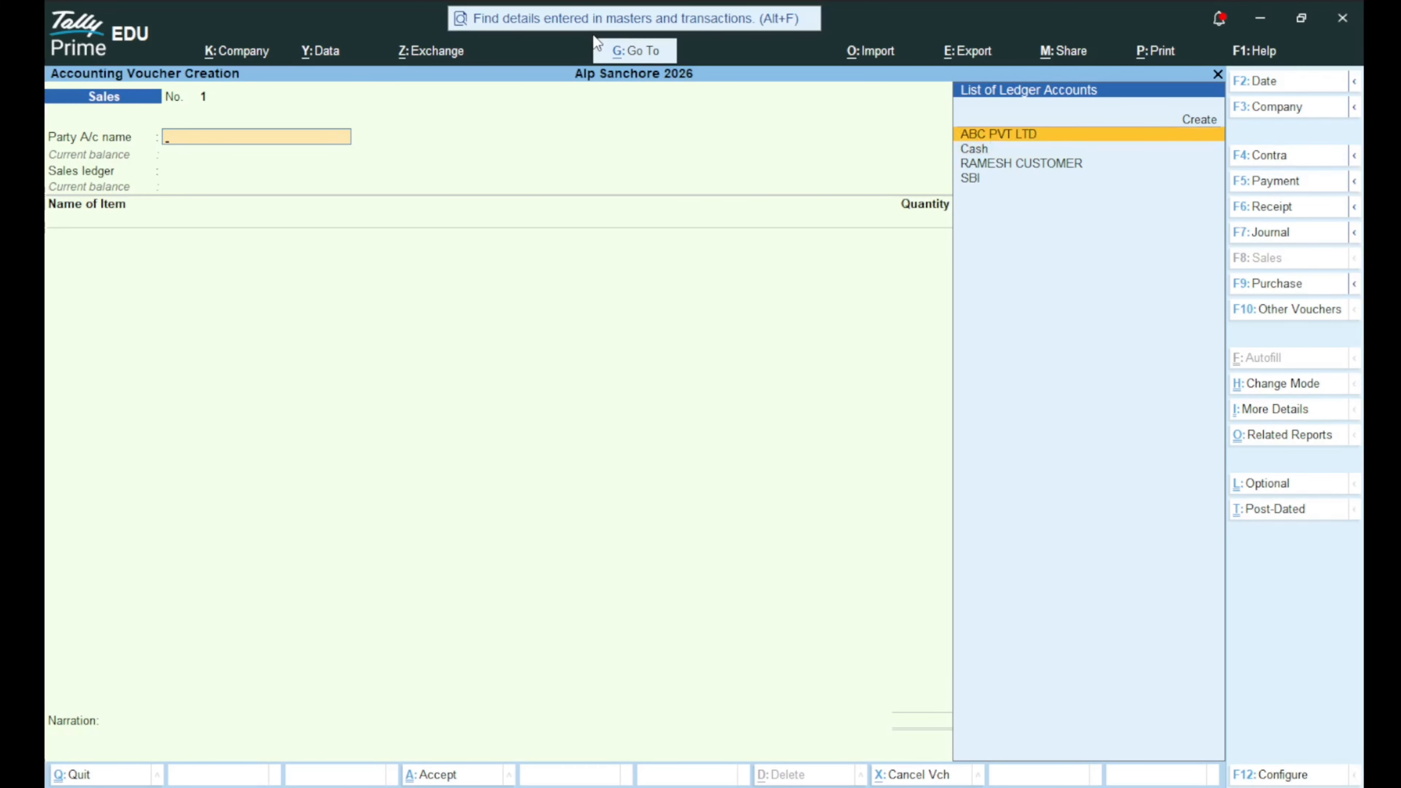
{"action": "key", "text": "Escape"}
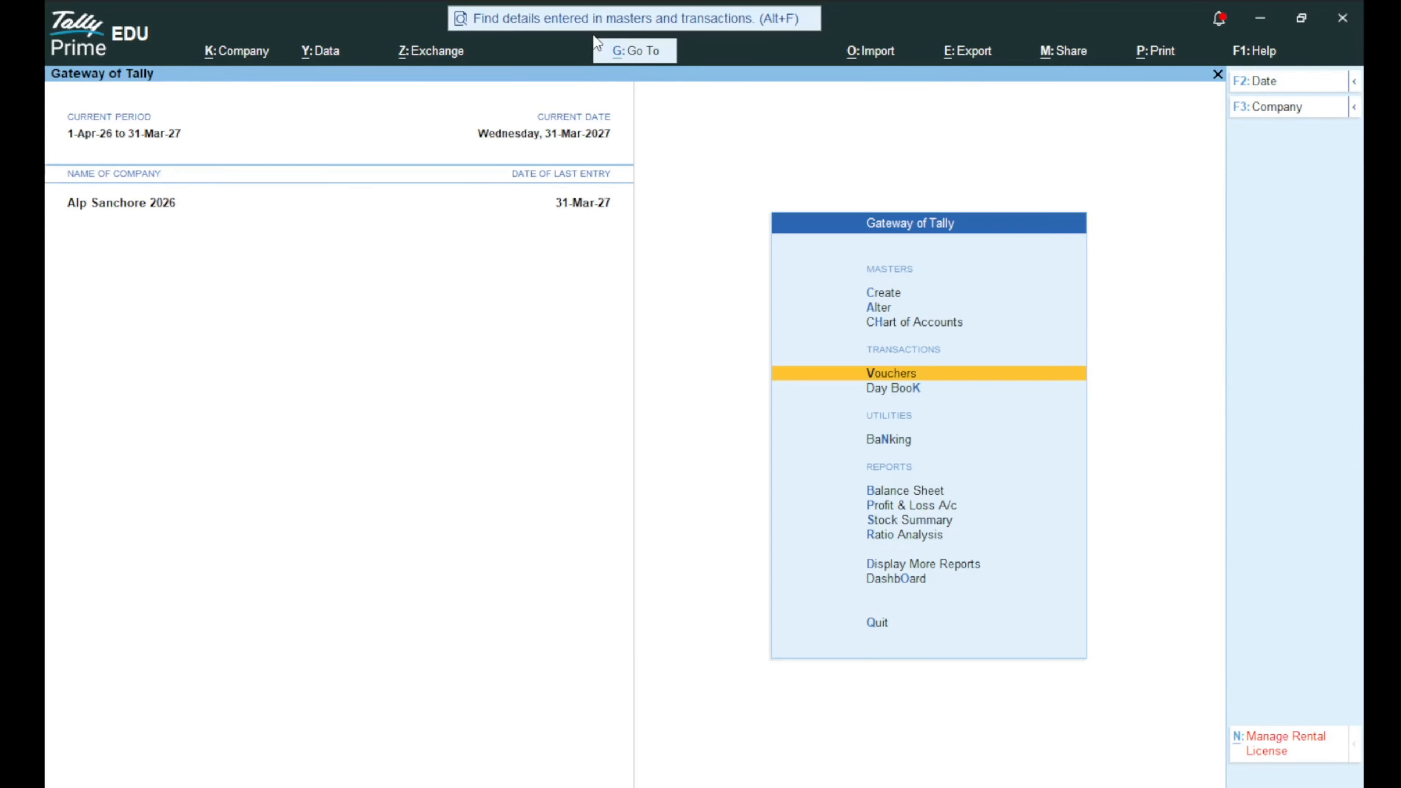
{"action": "key", "text": "Return"}
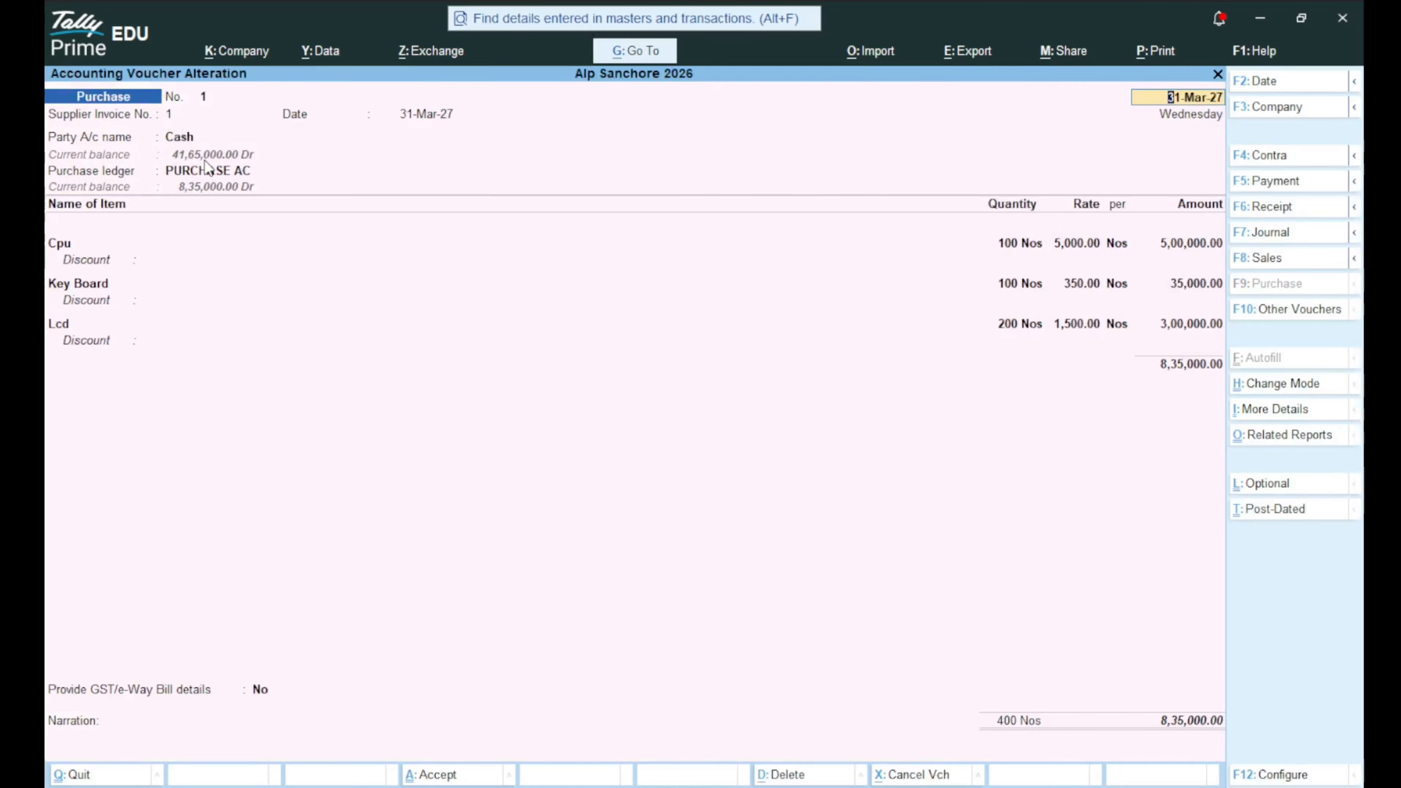
{"action": "key", "text": "Page_Down"}
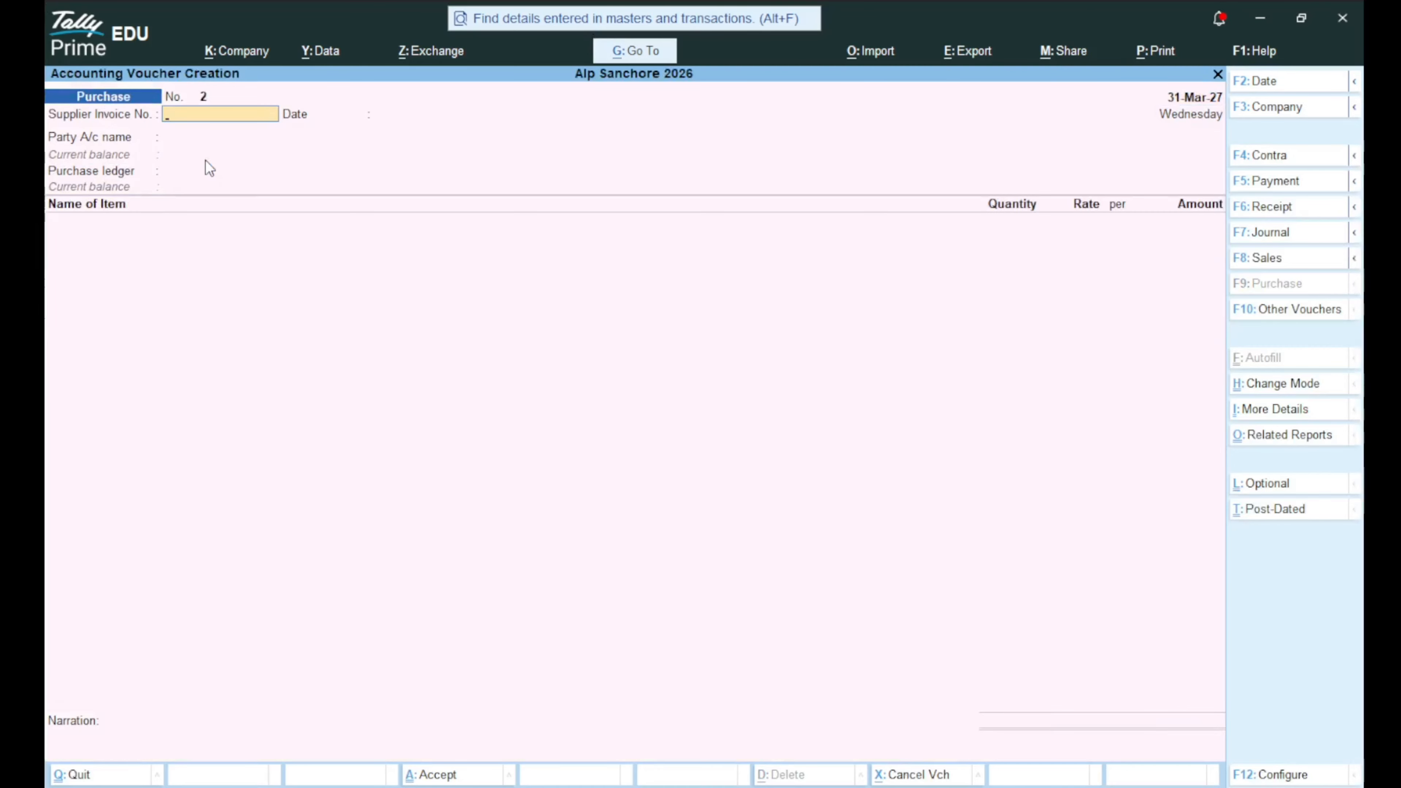
{"action": "type", "text": "1"}
{"action": "key", "text": "F8"}
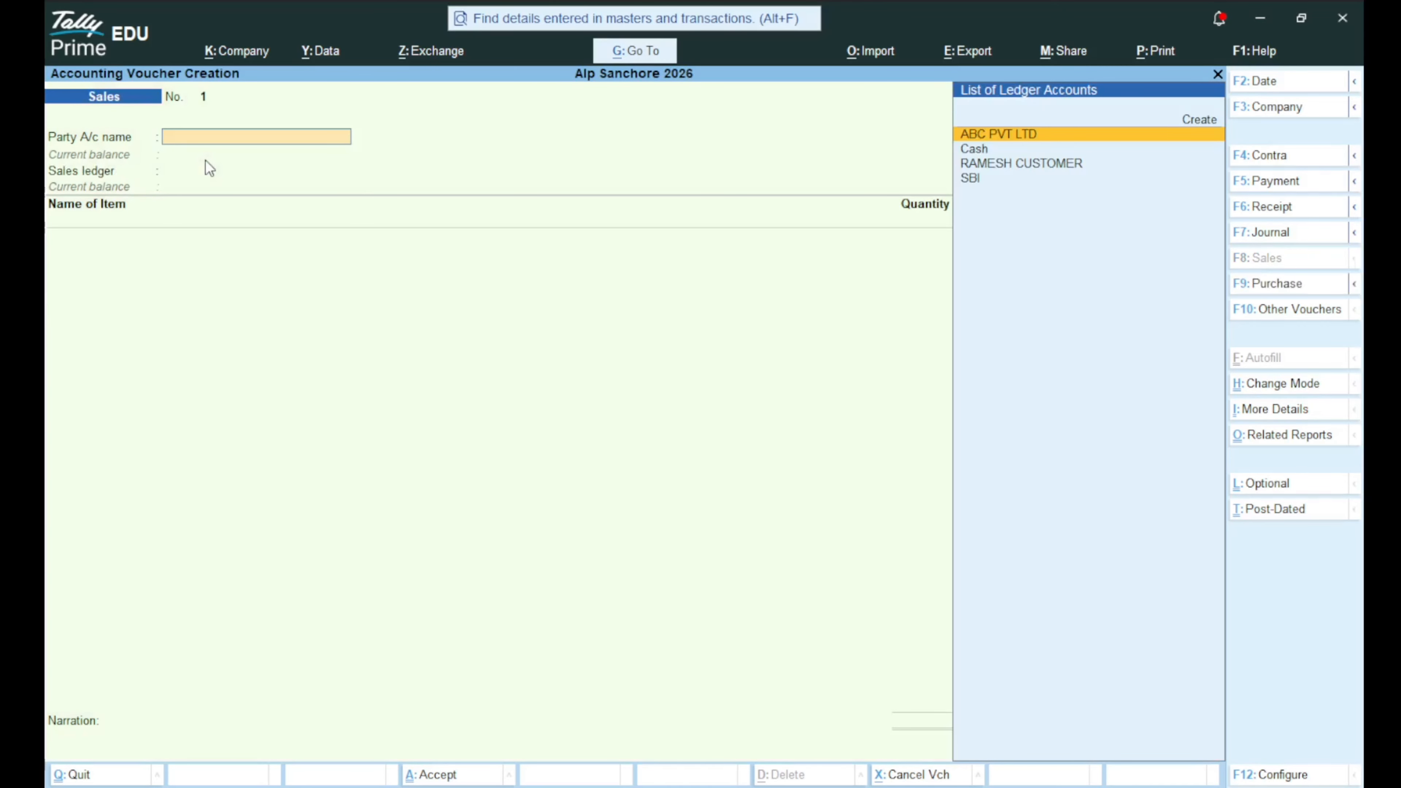
{"action": "key", "text": "Down"}
Confirm Cash, skip dispatch details, and enter the customer's full name as buyer and mailing name.
{"action": "key", "text": "Return"}
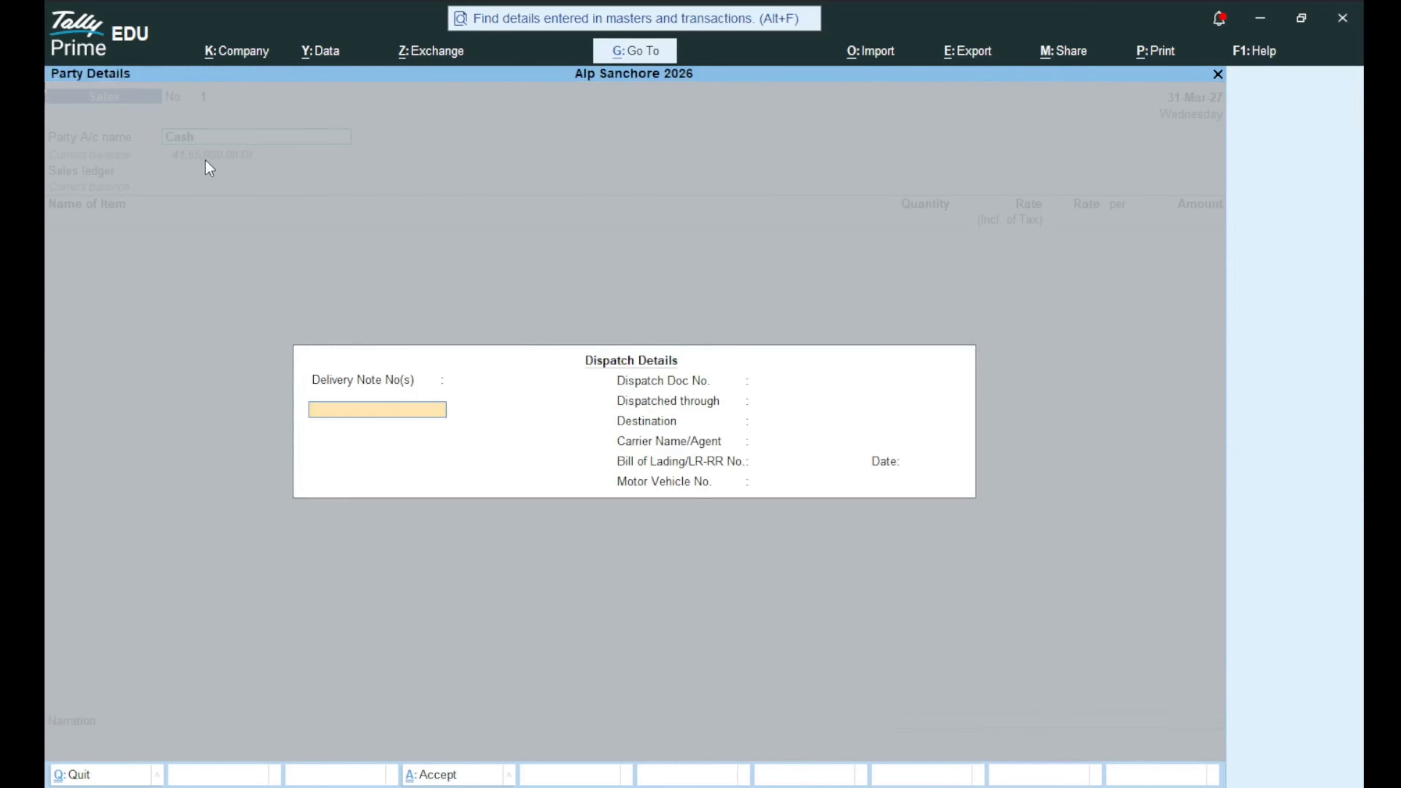
{"action": "key", "text": "ctrl+a"}
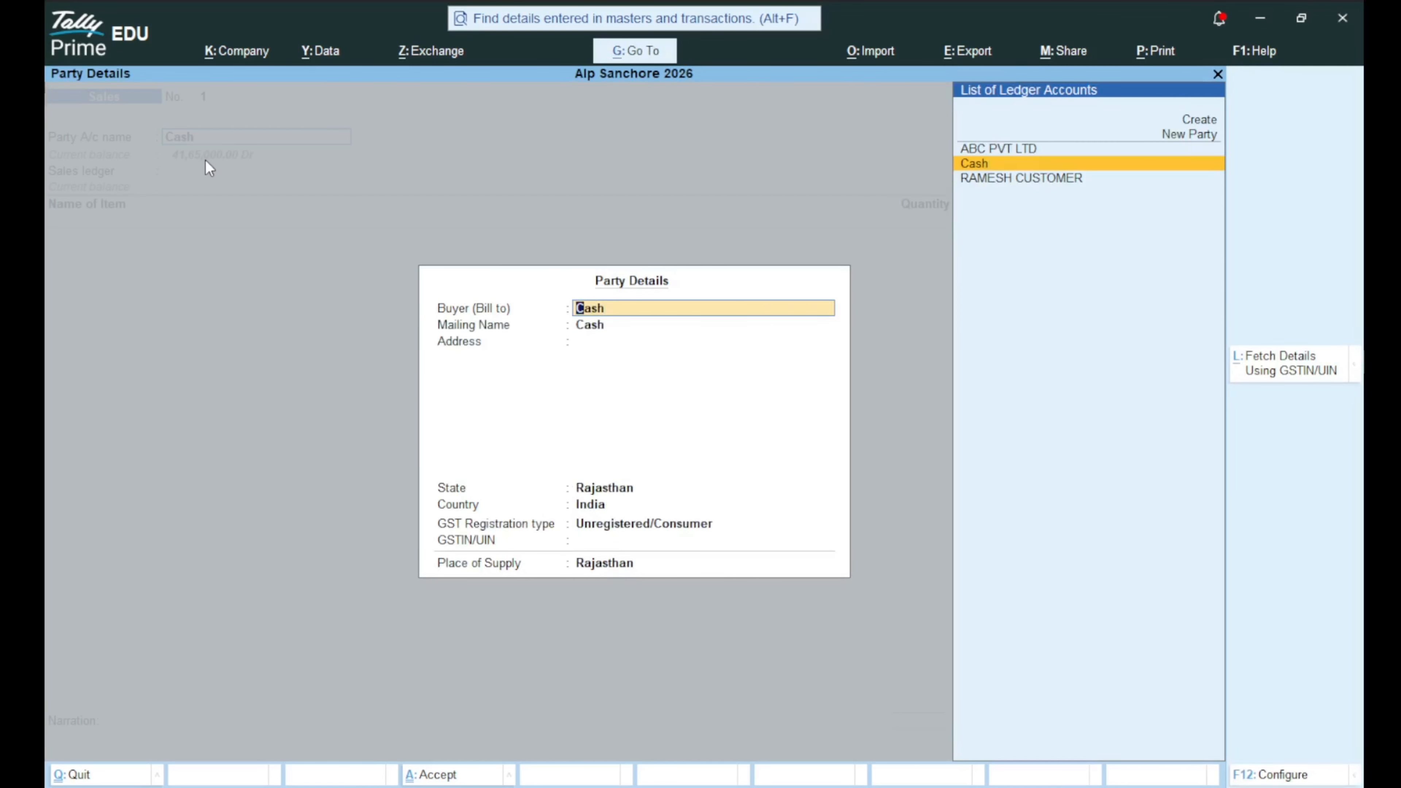
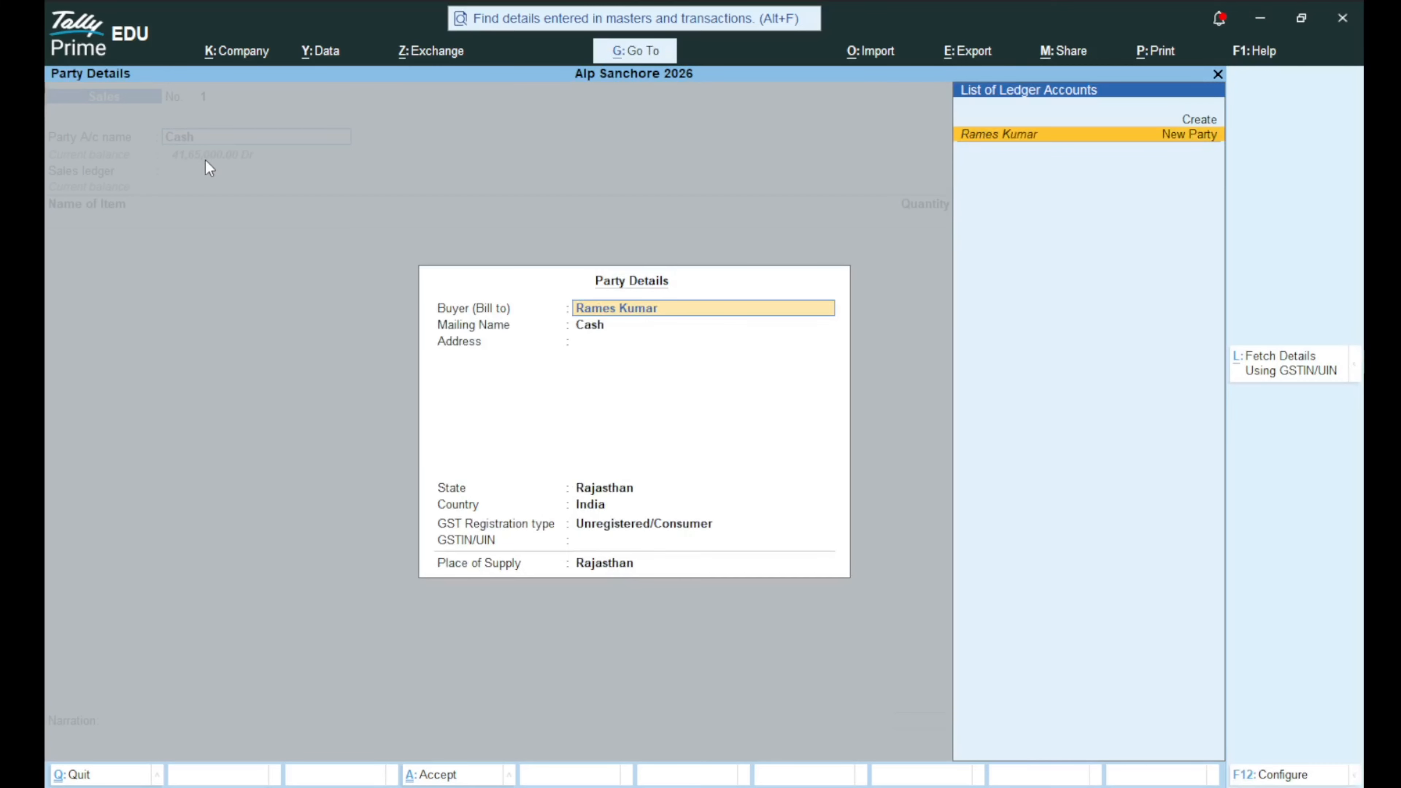
{"action": "type", "text": " Sanchj"}
{"action": "key", "text": "BackSpace"}
{"action": "type", "text": "ore"}
{"action": "key", "text": "Return"}
{"action": "key", "text": "Return"}
{"action": "key", "text": "Return"}
{"action": "key", "text": "Return"}
{"action": "key", "text": "Return"}
{"action": "key", "text": "Up"}
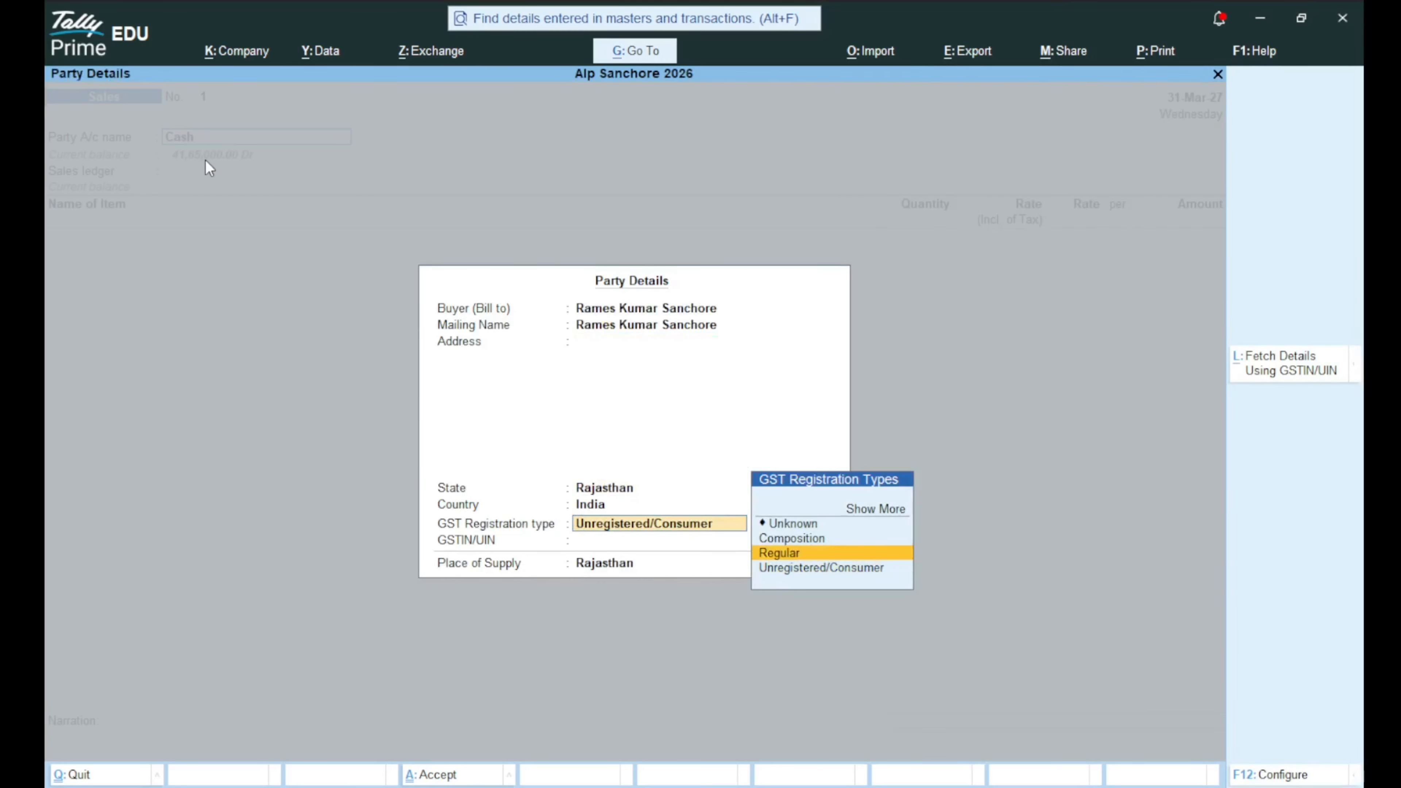
{"action": "key", "text": "Return"}
{"action": "key", "text": "Return"}
{"action": "key", "text": "Return"}
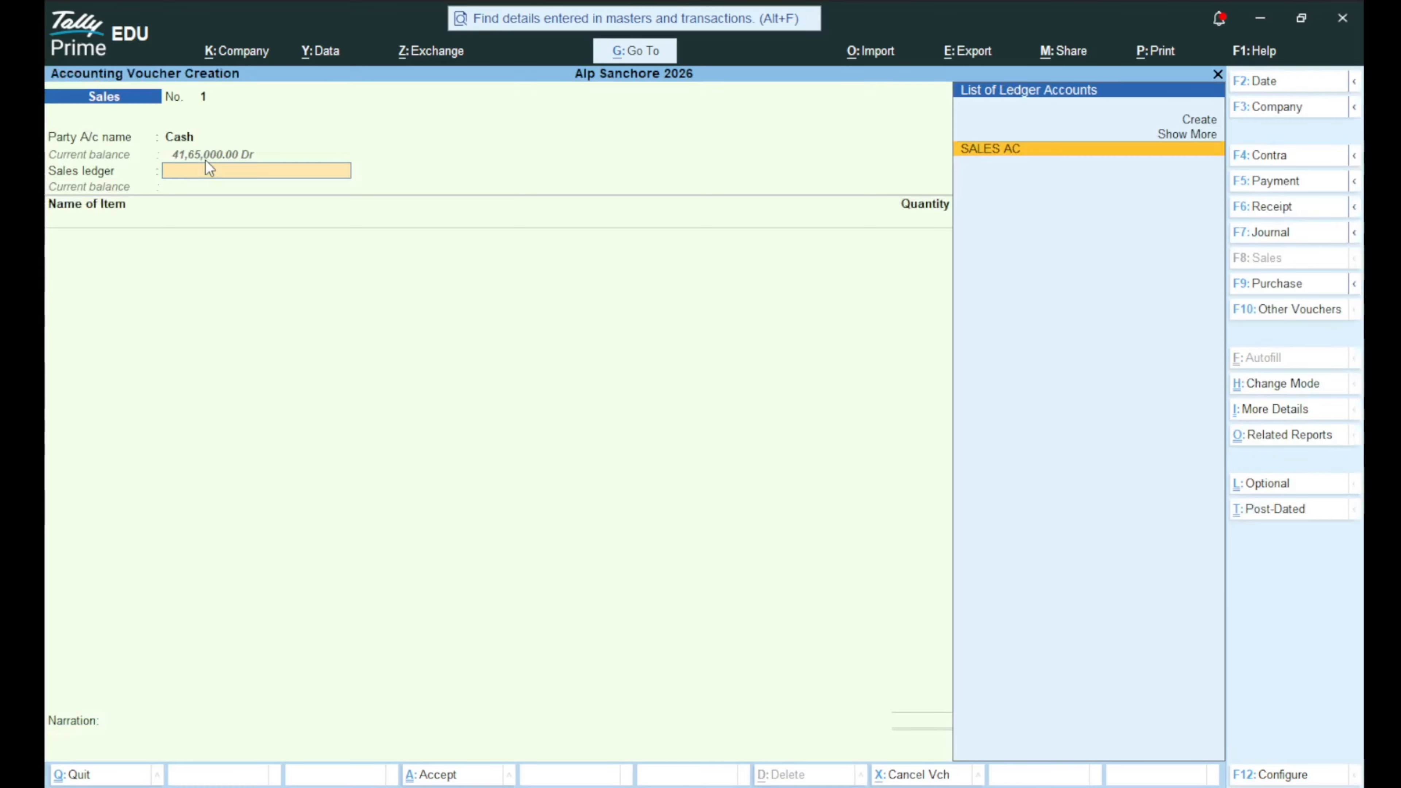
Use SALES AC, sell 5 Nos of Cpu from Godown 1, and bring up the Go To report list.
{"action": "key", "text": "Return"}
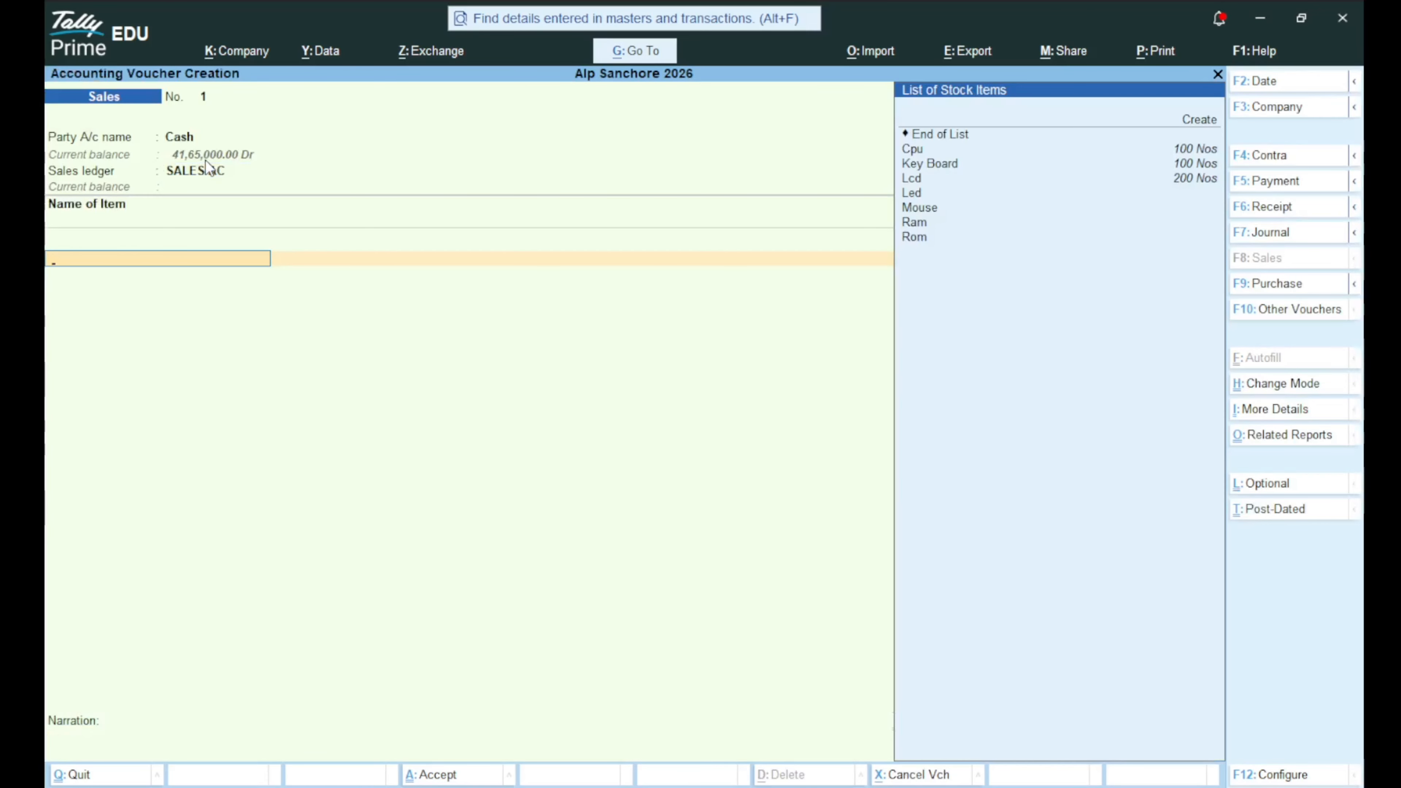
{"action": "key", "text": "Down"}
{"action": "key", "text": "Down"}
{"action": "key", "text": "Down"}
{"action": "key", "text": "Down"}
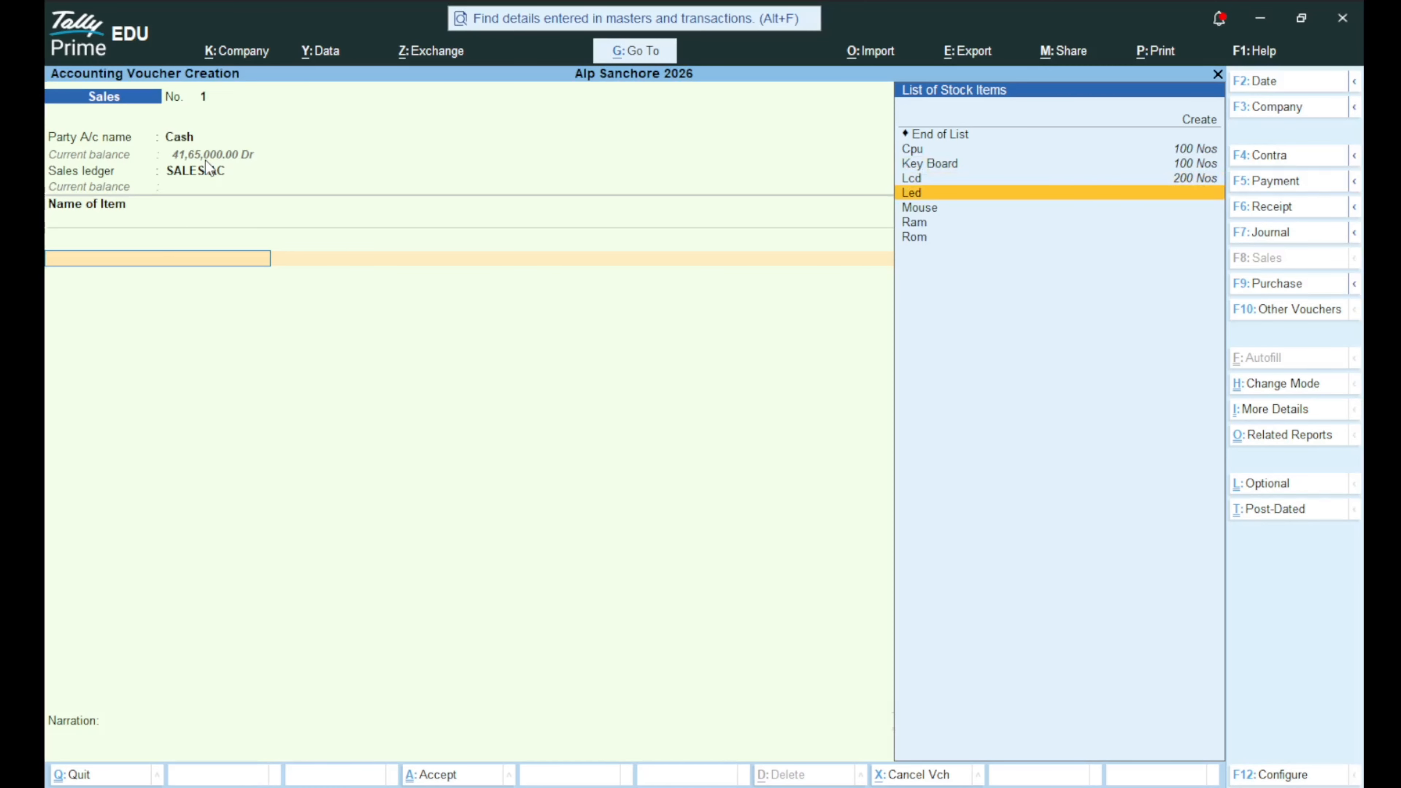
{"action": "key", "text": "Up"}
{"action": "key", "text": "Up"}
{"action": "key", "text": "Up"}
{"action": "key", "text": "Return"}
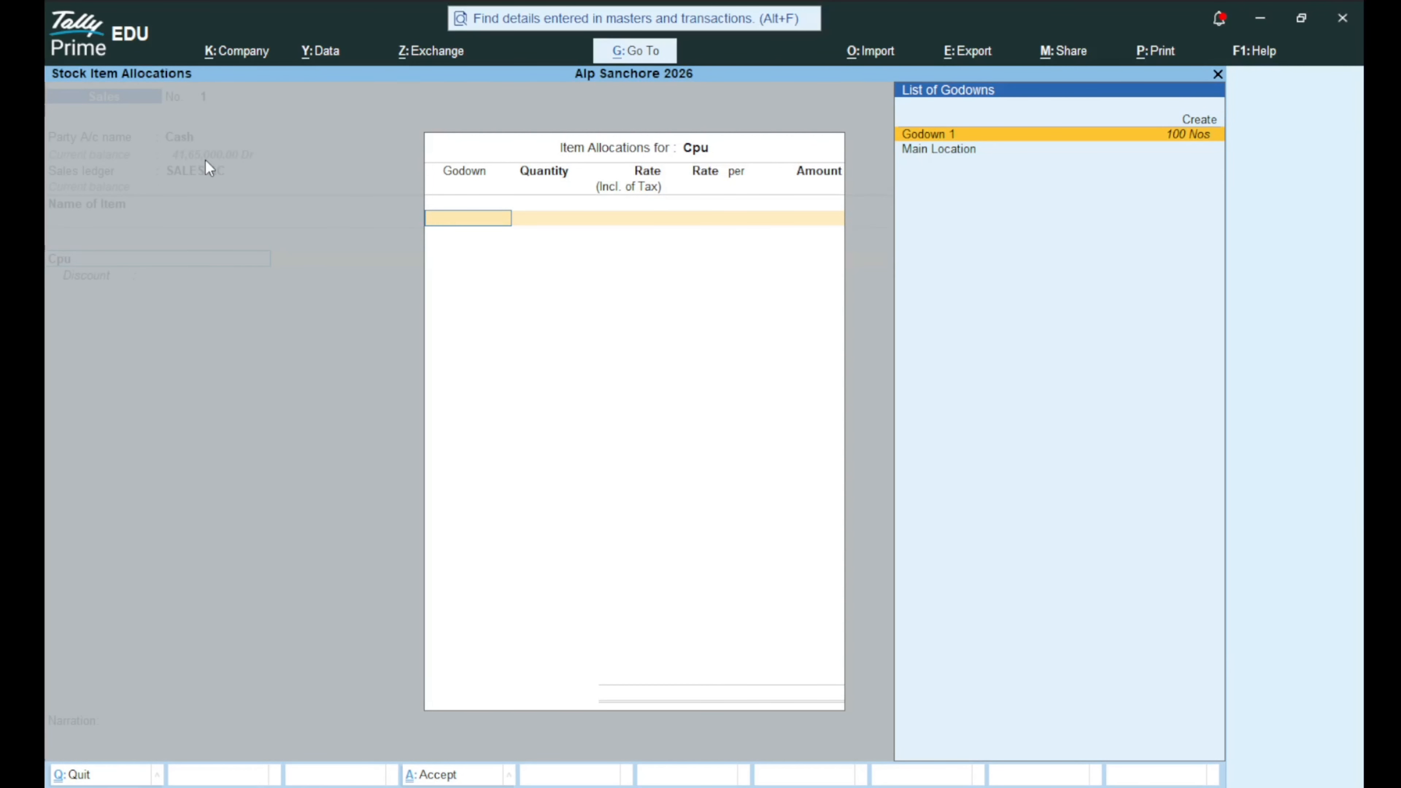
{"action": "key", "text": "Return"}
{"action": "type", "text": "5"}
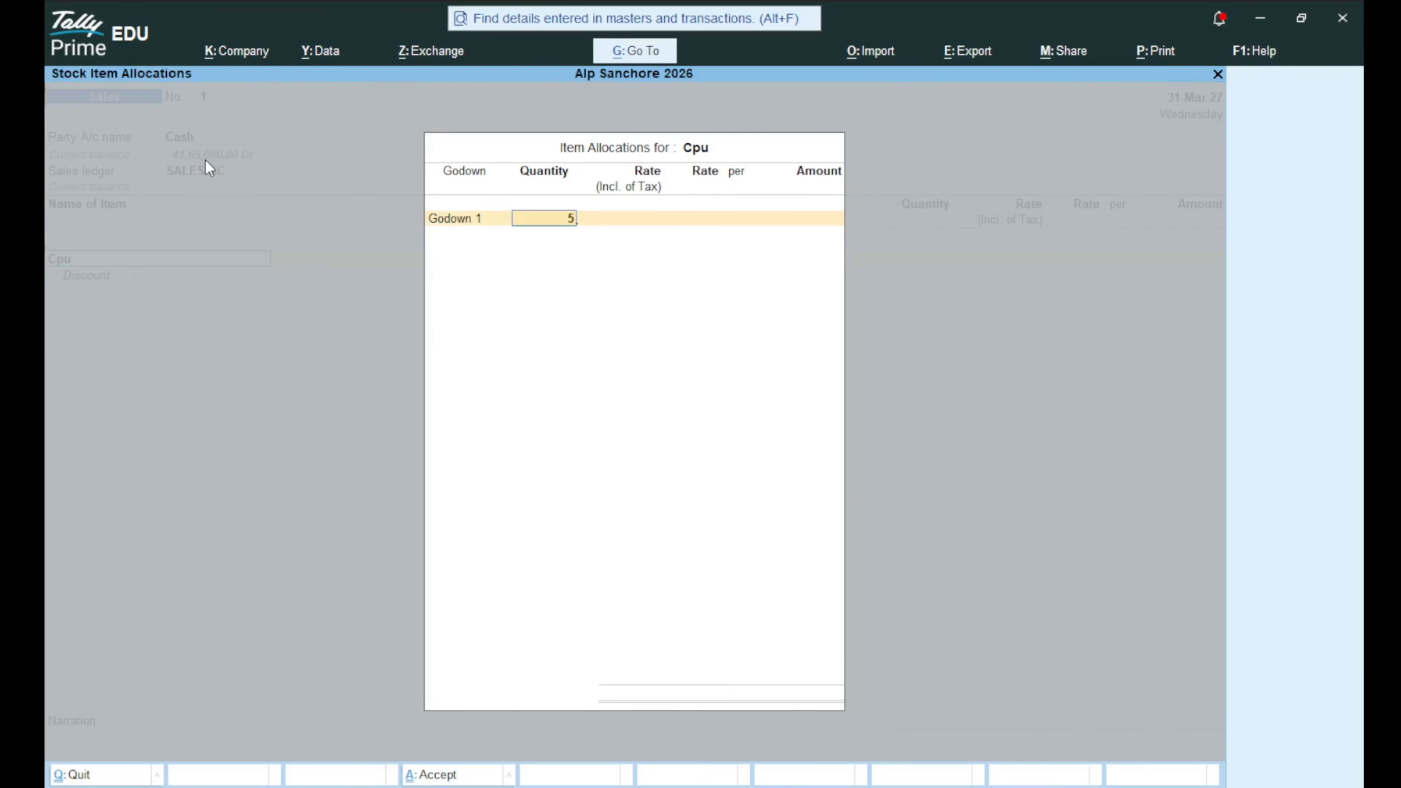
{"action": "key", "text": "Return"}
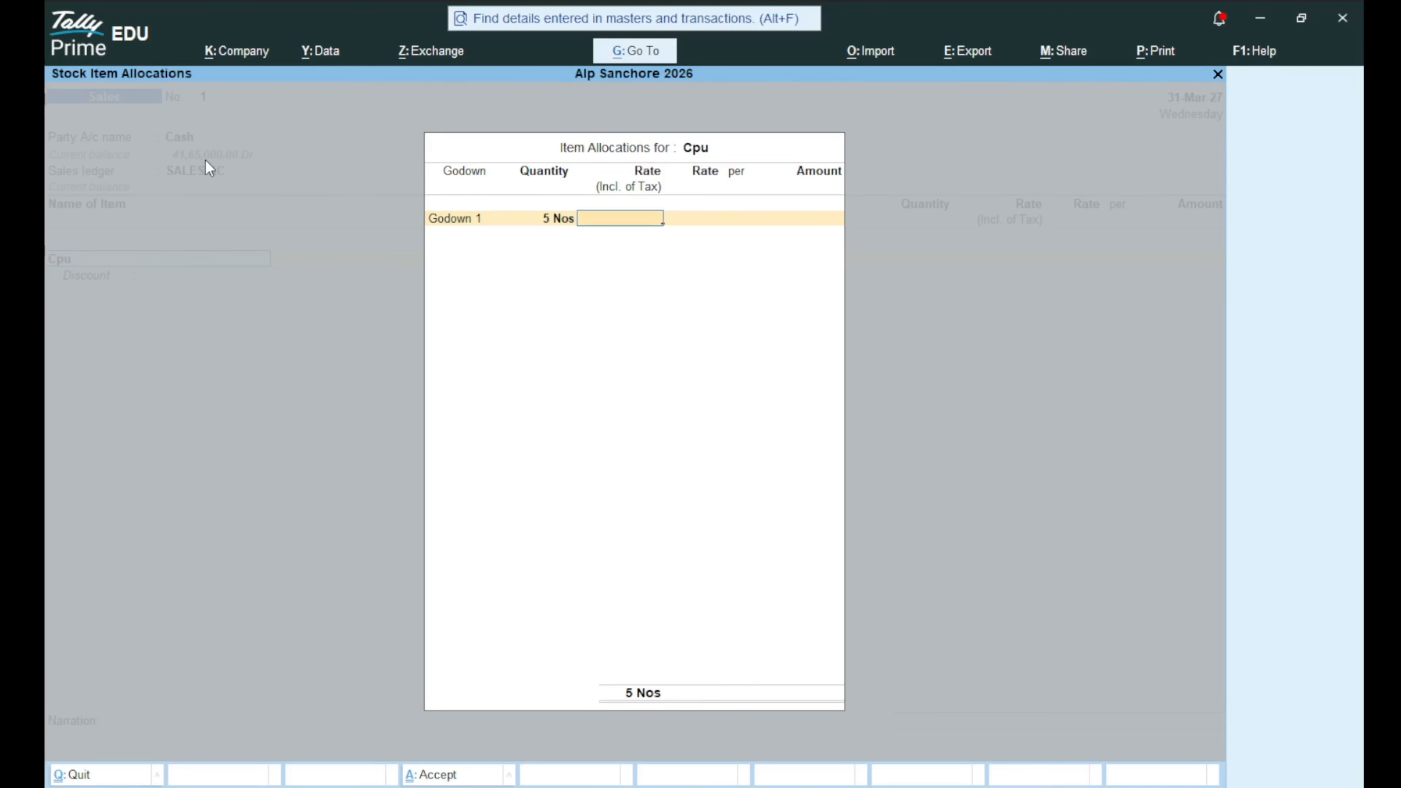
{"action": "key", "text": "alt+g"}
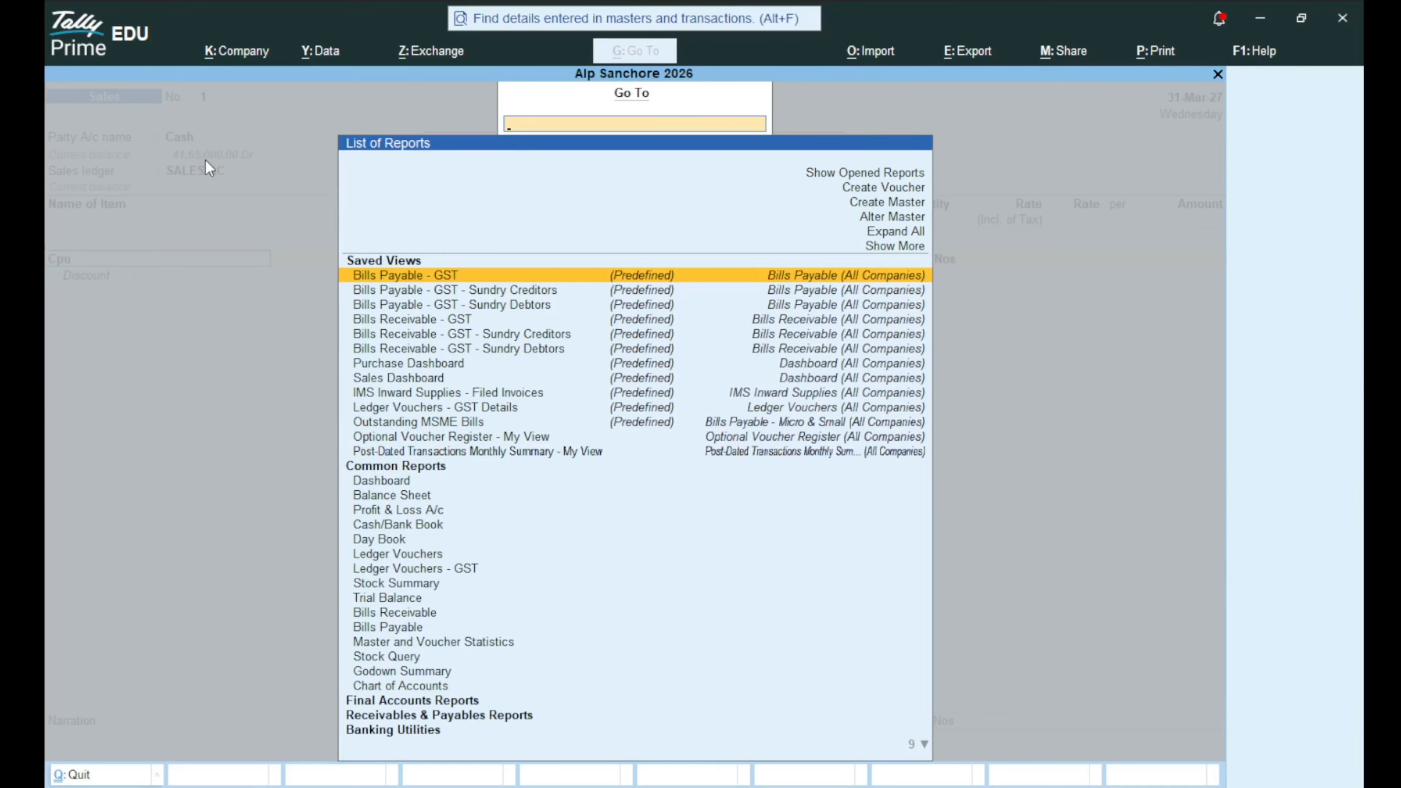
{"action": "key", "text": "Down"}
{"action": "key", "text": "Down"}
{"action": "key", "text": "Down"}
{"action": "key", "text": "Down"}
{"action": "key", "text": "Down"}
{"action": "key", "text": "Down"}
{"action": "key", "text": "Down"}
{"action": "key", "text": "Down"}
{"action": "key", "text": "Down"}
{"action": "key", "text": "Down"}
{"action": "key", "text": "Down"}
{"action": "key", "text": "Down"}
{"action": "key", "text": "Down"}
{"action": "key", "text": "Down"}
{"action": "key", "text": "Down"}
{"action": "key", "text": "Down"}
{"action": "key", "text": "Down"}
{"action": "key", "text": "Down"}
{"action": "key", "text": "Down"}
{"action": "key", "text": "Down"}
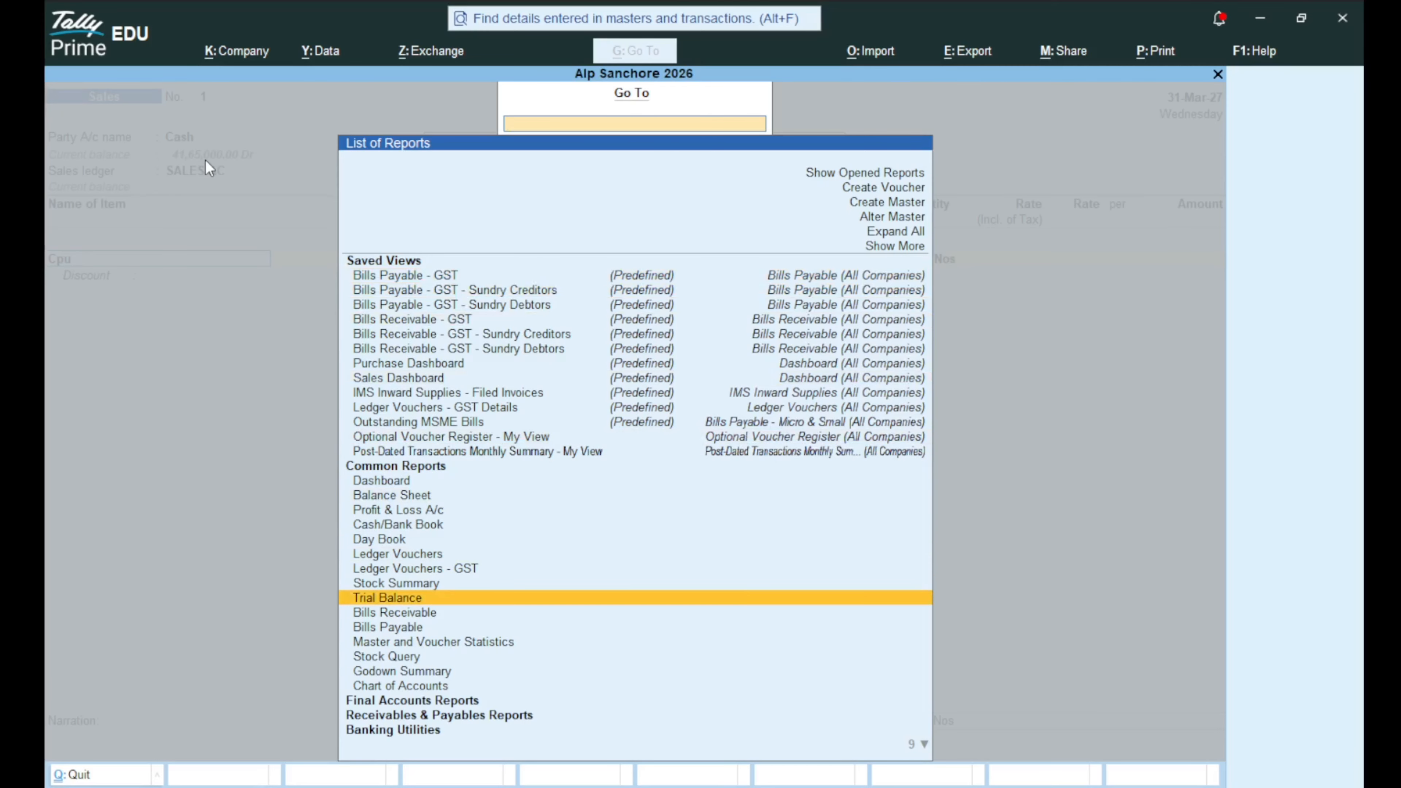
Check the COMPUTER group in Stock Summary, then return to the Cpu allocation.
{"action": "key", "text": "Up"}
{"action": "key", "text": "Return"}
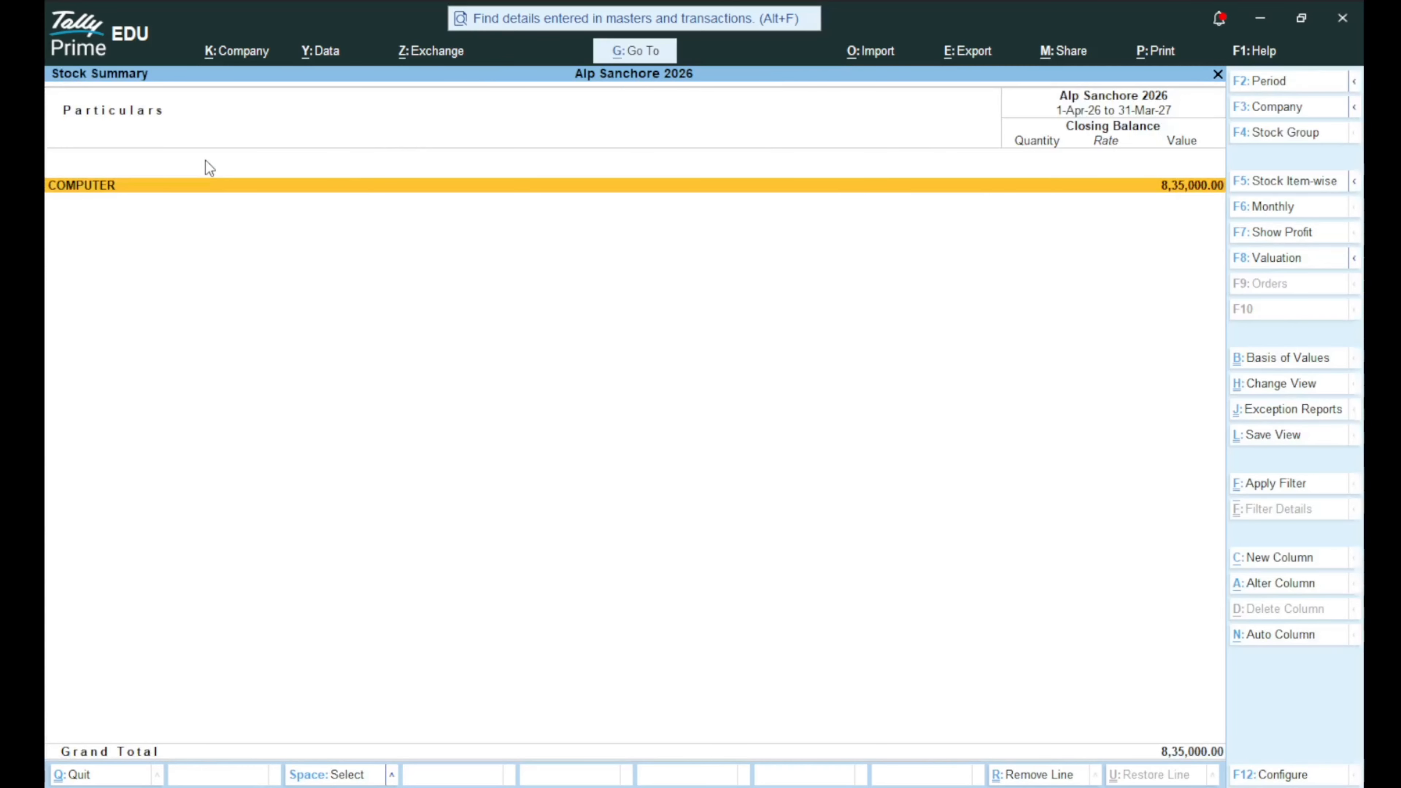
{"action": "key", "text": "Return"}
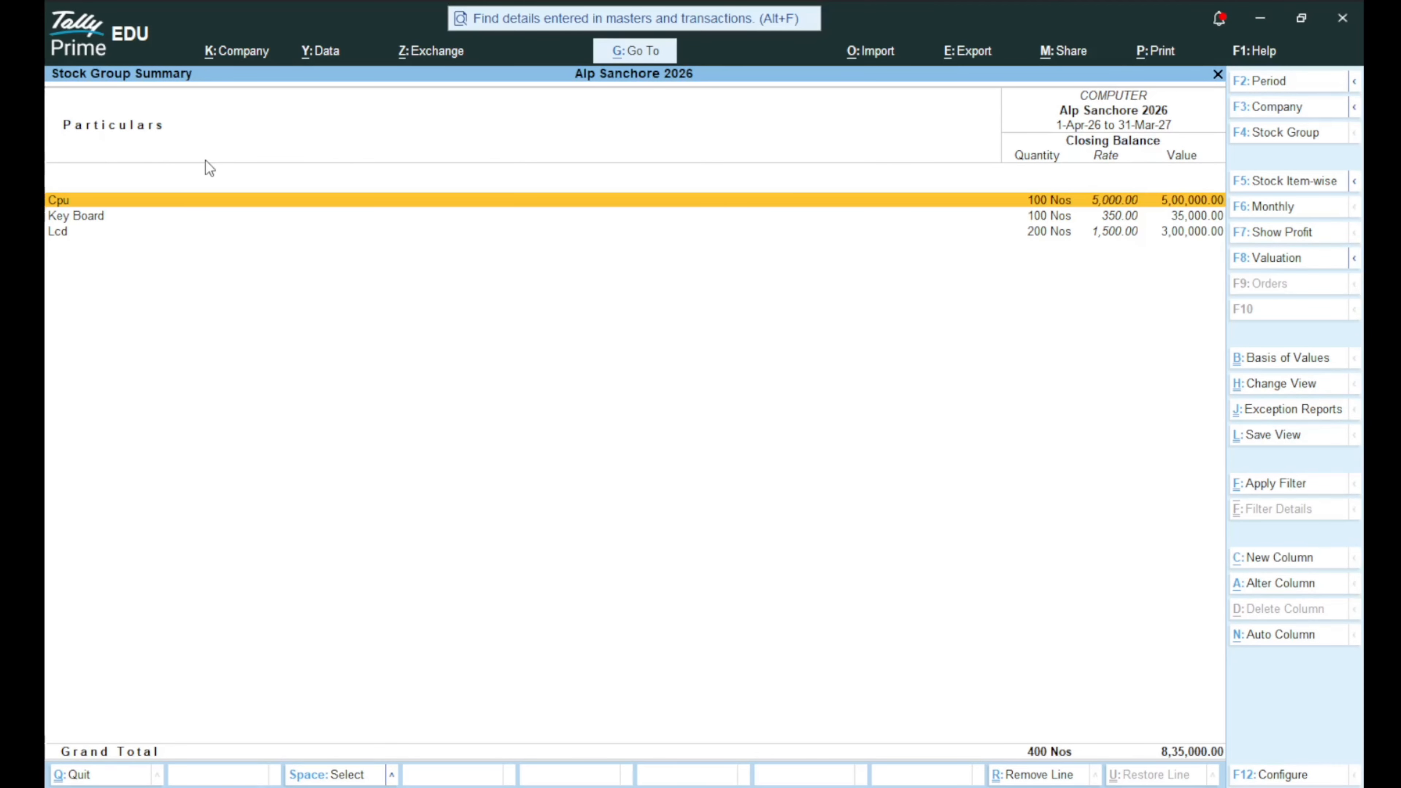
{"action": "key", "text": "Escape"}
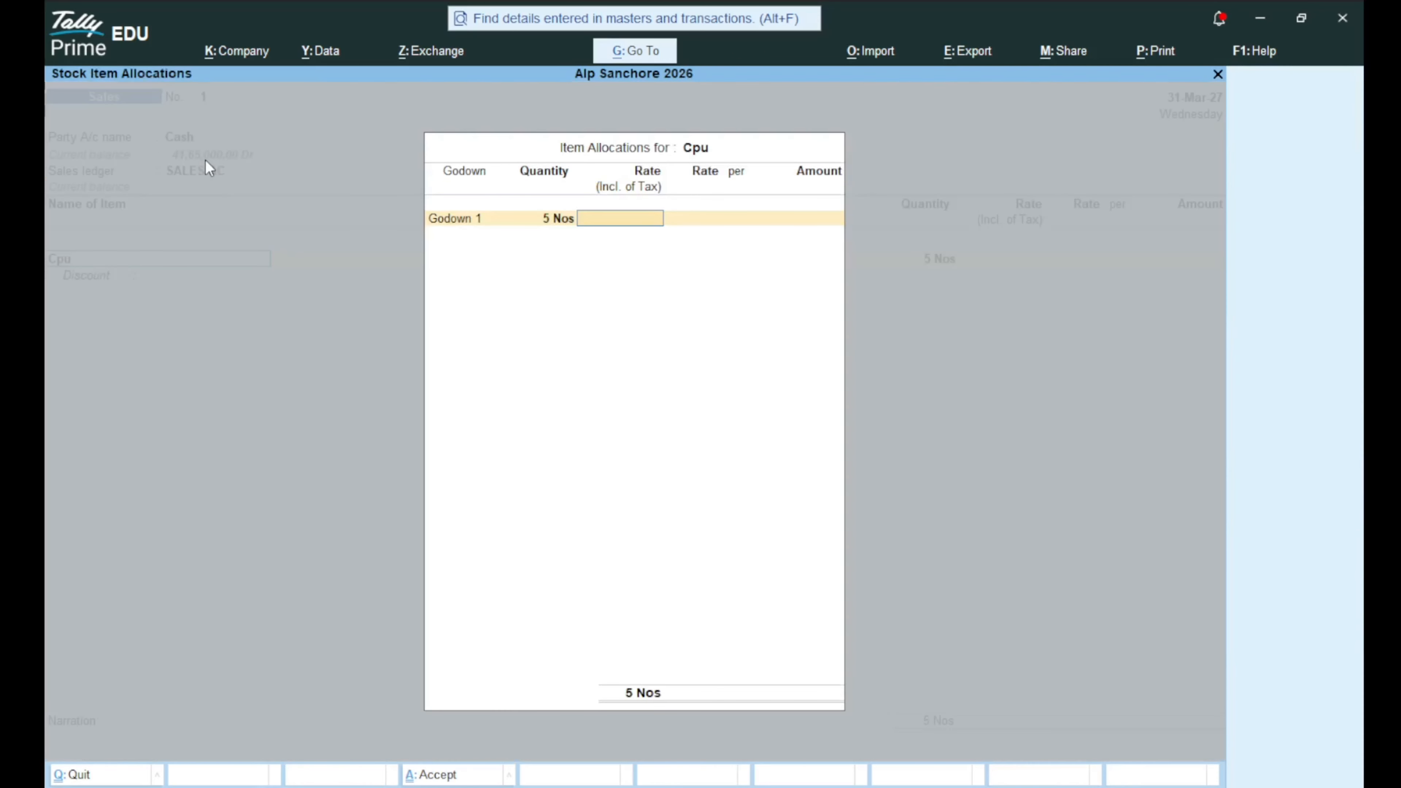
Price the 5 Cpu at 10,000 incl. tax for 42,372.90, keeping GST as per masters.
{"action": "type", "text": "15"}
{"action": "key", "text": "BackSpace"}
{"action": "type", "text": "0000"}
{"action": "key", "text": "Return"}
{"action": "key", "text": "Return"}
{"action": "key", "text": "Return"}
{"action": "key", "text": "Return"}
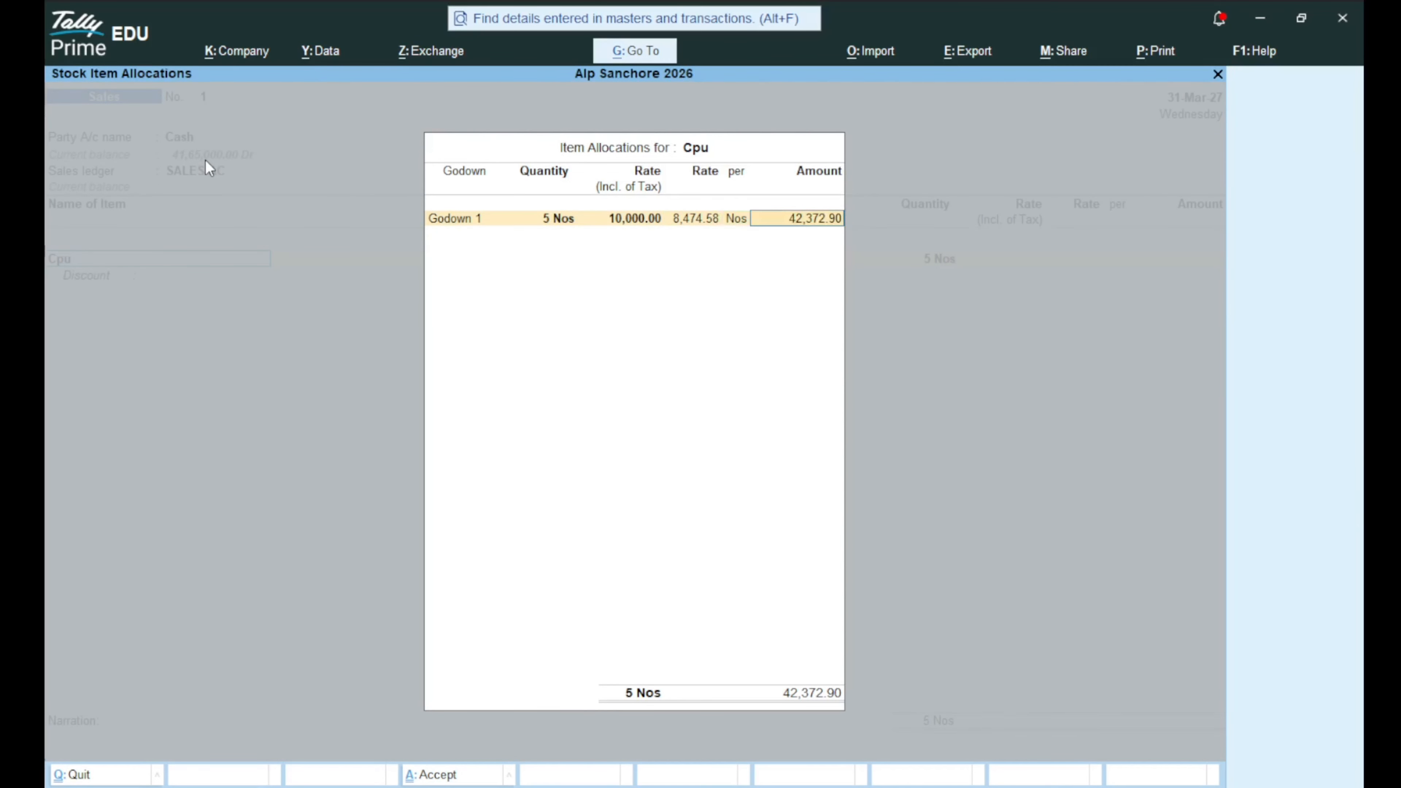
{"action": "key", "text": "Return"}
{"action": "key", "text": "Return"}
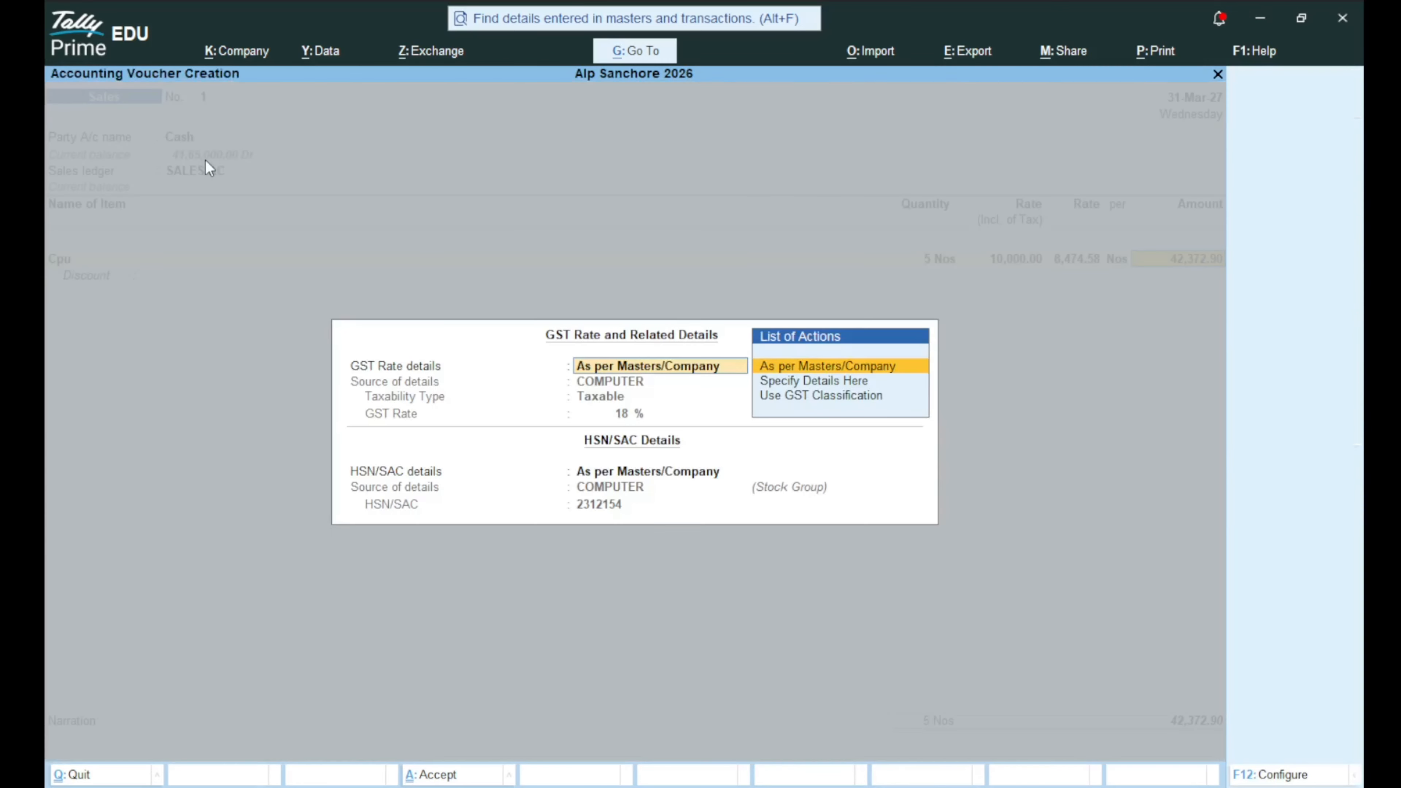
{"action": "key", "text": "Return"}
{"action": "key", "text": "Return"}
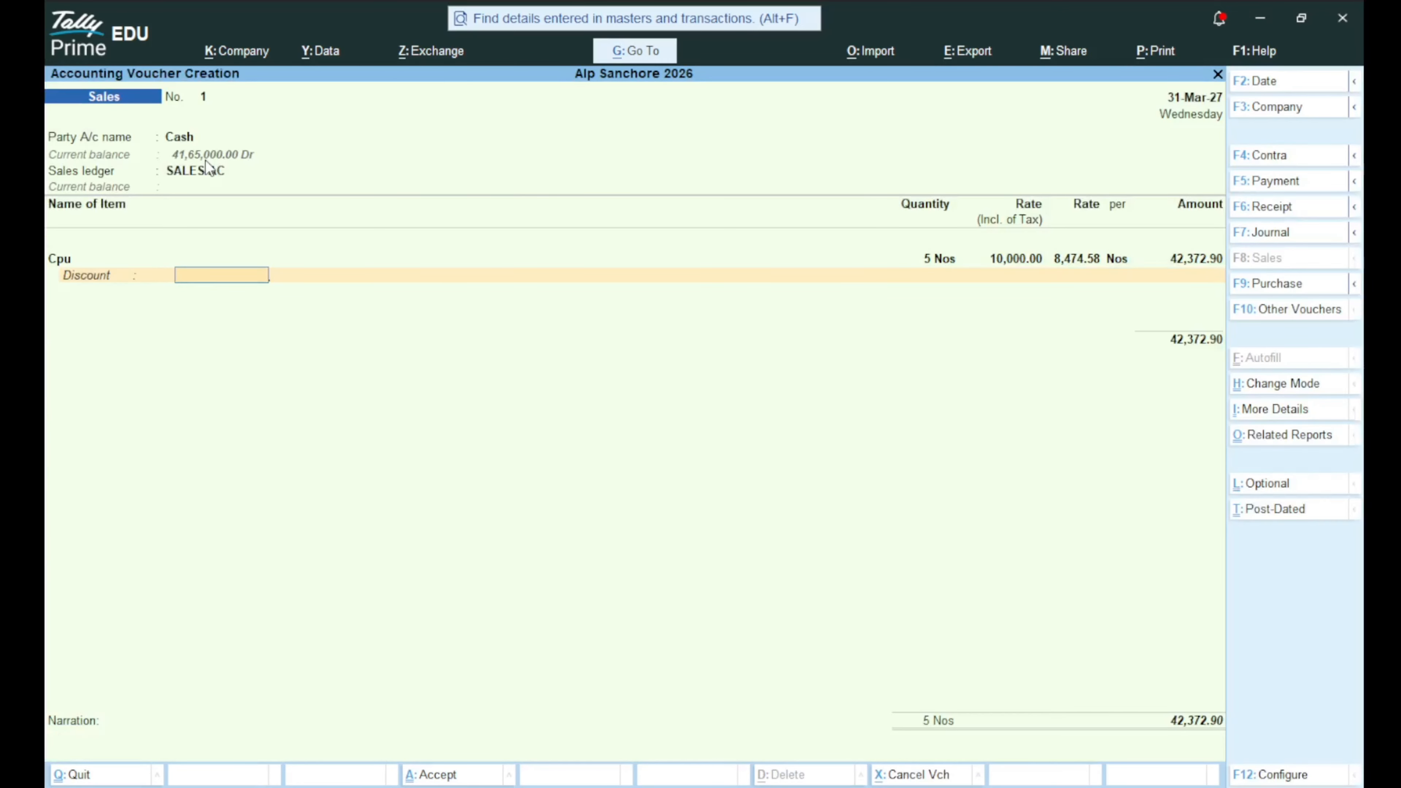
{"action": "key", "text": "Return"}
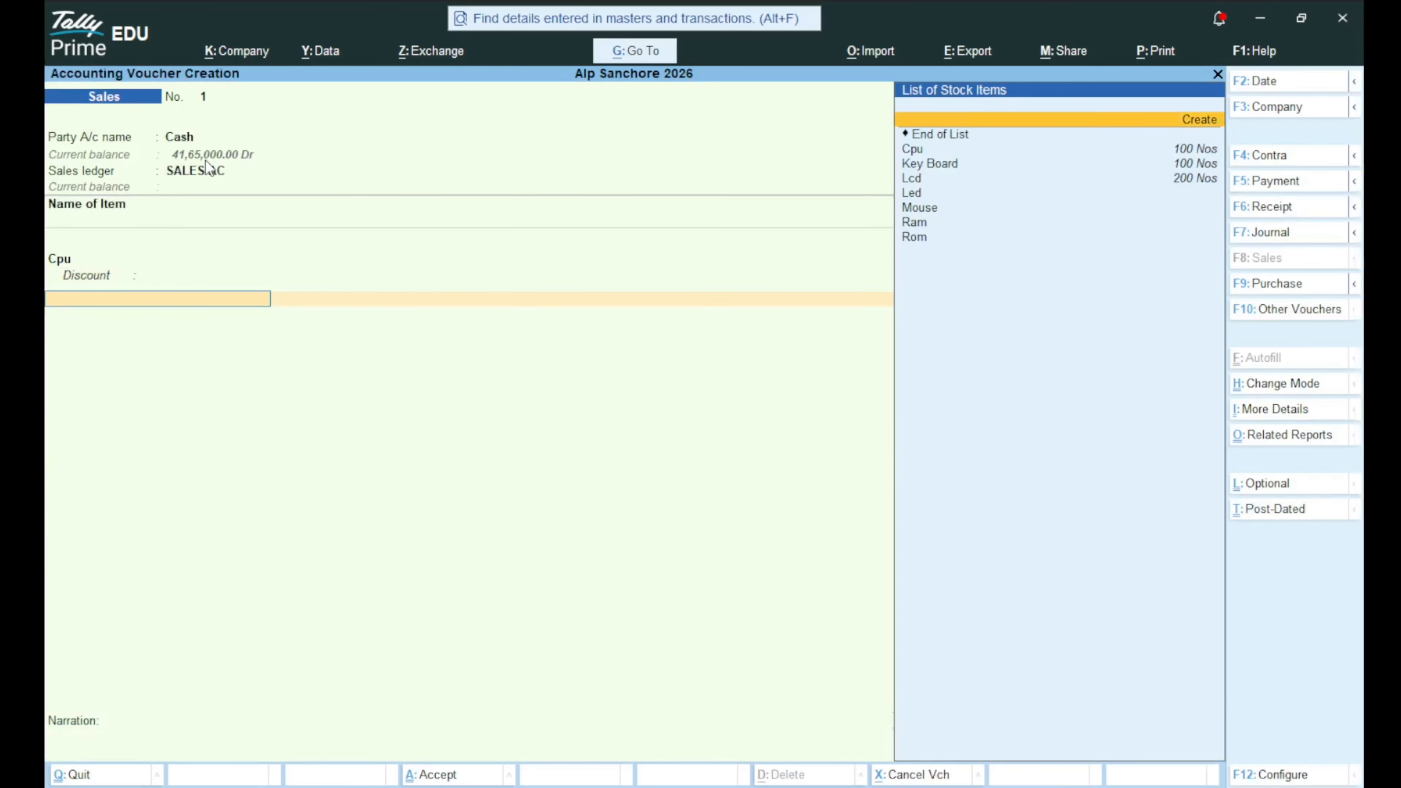
Bill Key Board from Godown 1 as 20 Nos at 650, accepting its GST details.
{"action": "key", "text": "Down"}
{"action": "key", "text": "Down"}
{"action": "key", "text": "Return"}
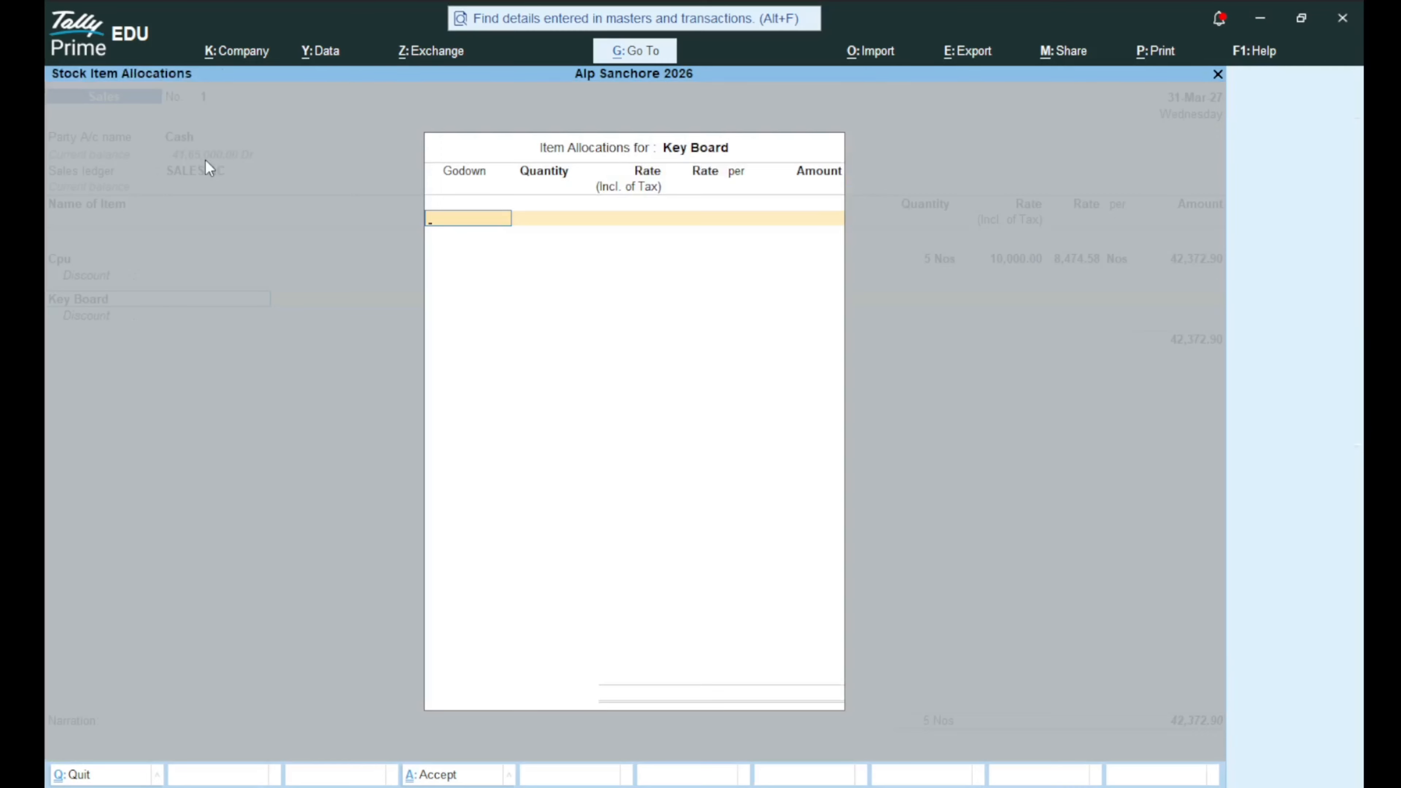
{"action": "key", "text": "Down"}
{"action": "key", "text": "Up"}
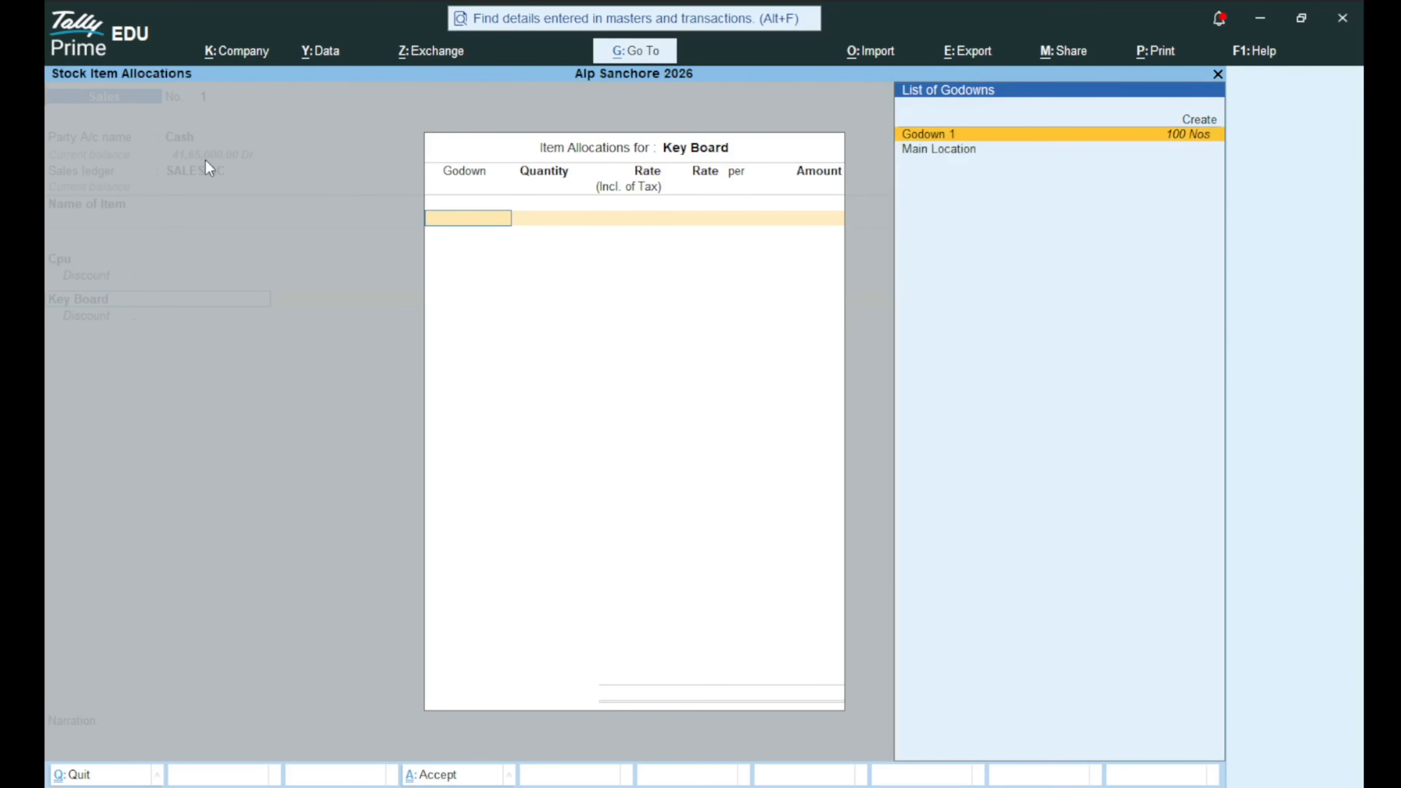
{"action": "key", "text": "Return"}
{"action": "type", "text": "650"}
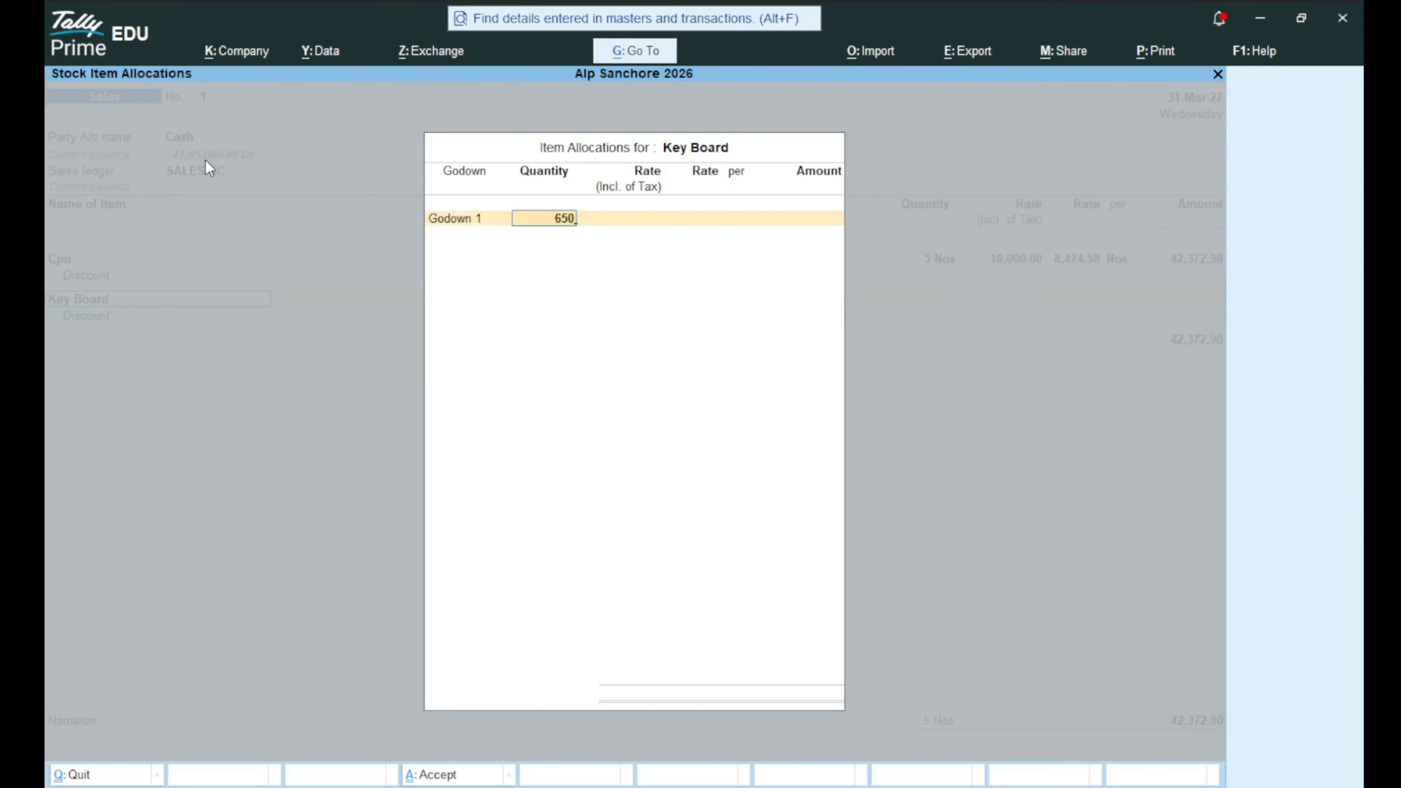
{"action": "key", "text": "Return"}
{"action": "key", "text": "Return"}
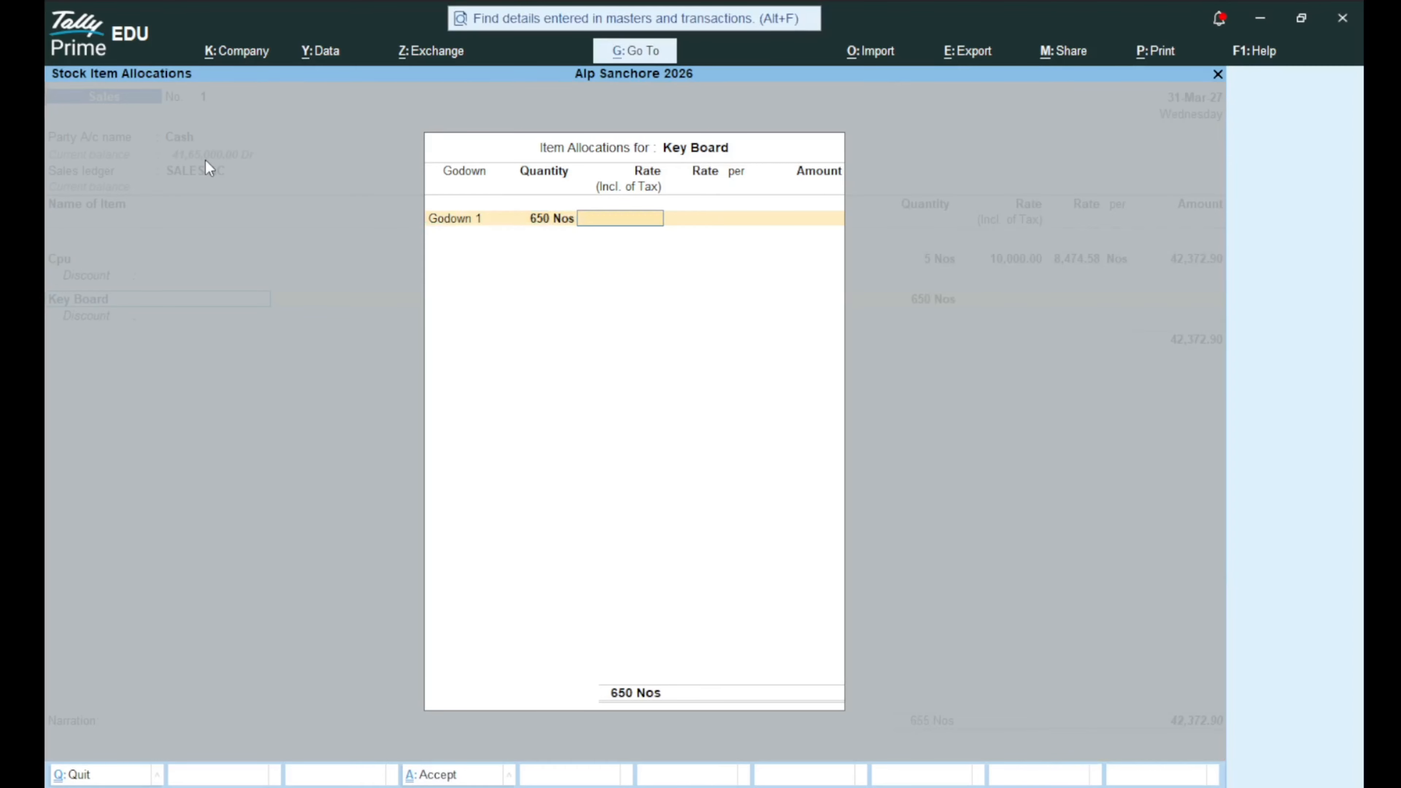
{"action": "key", "text": "BackSpace"}
{"action": "type", "text": "20"}
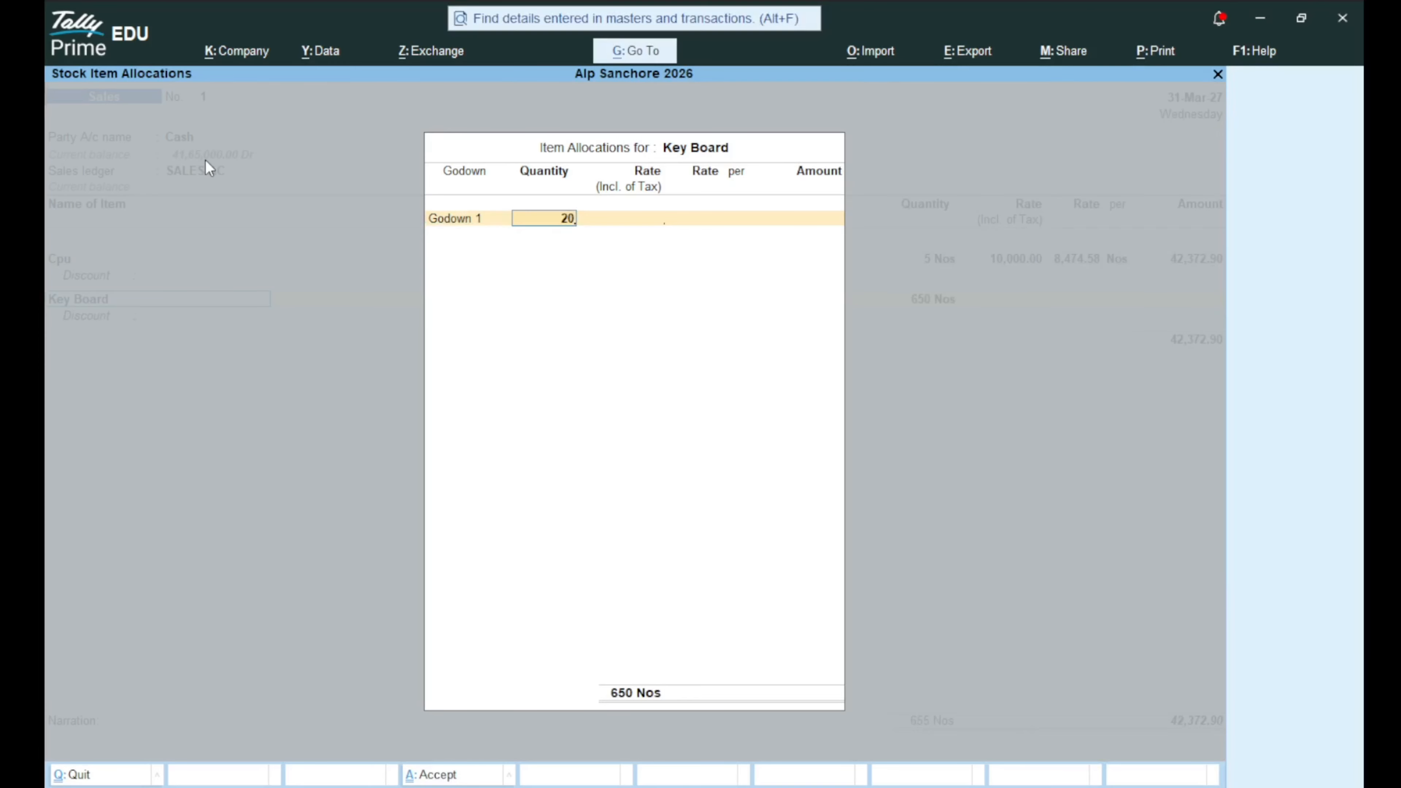
{"action": "key", "text": "Return"}
{"action": "type", "text": "650"}
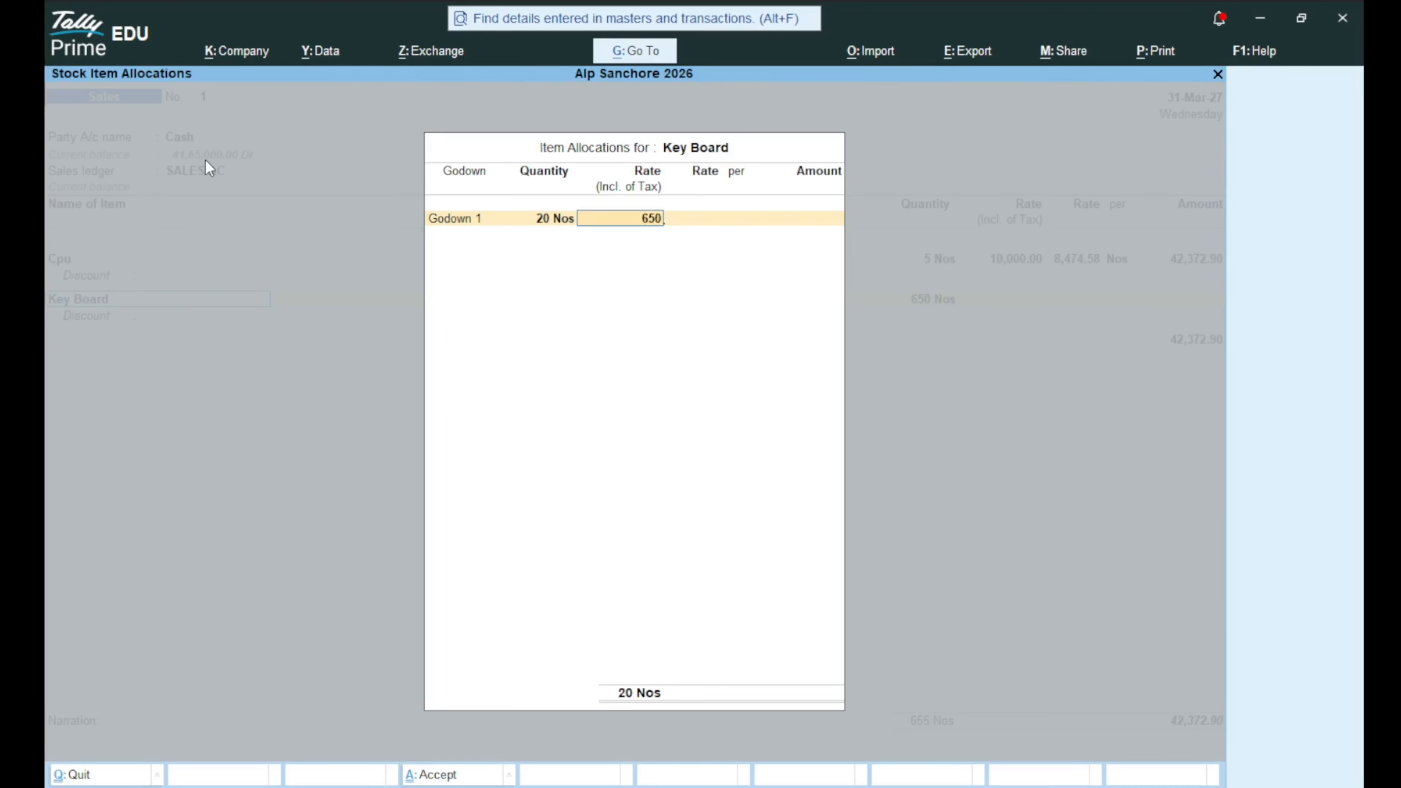
{"action": "key", "text": "Return"}
{"action": "key", "text": "Return"}
{"action": "key", "text": "Return"}
{"action": "key", "text": "Return"}
{"action": "key", "text": "Return"}
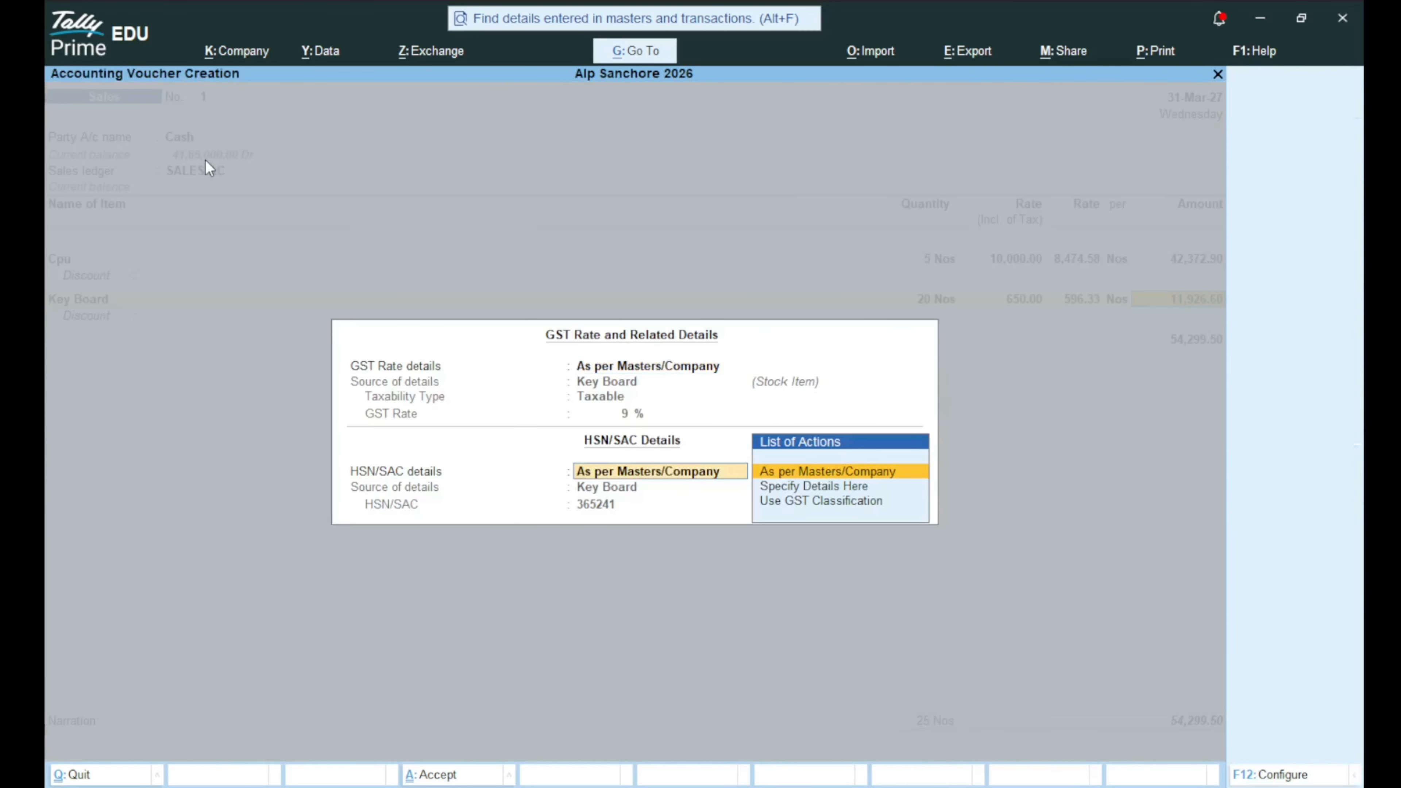
{"action": "key", "text": "Return"}
{"action": "key", "text": "Return"}
{"action": "key", "text": "Return"}
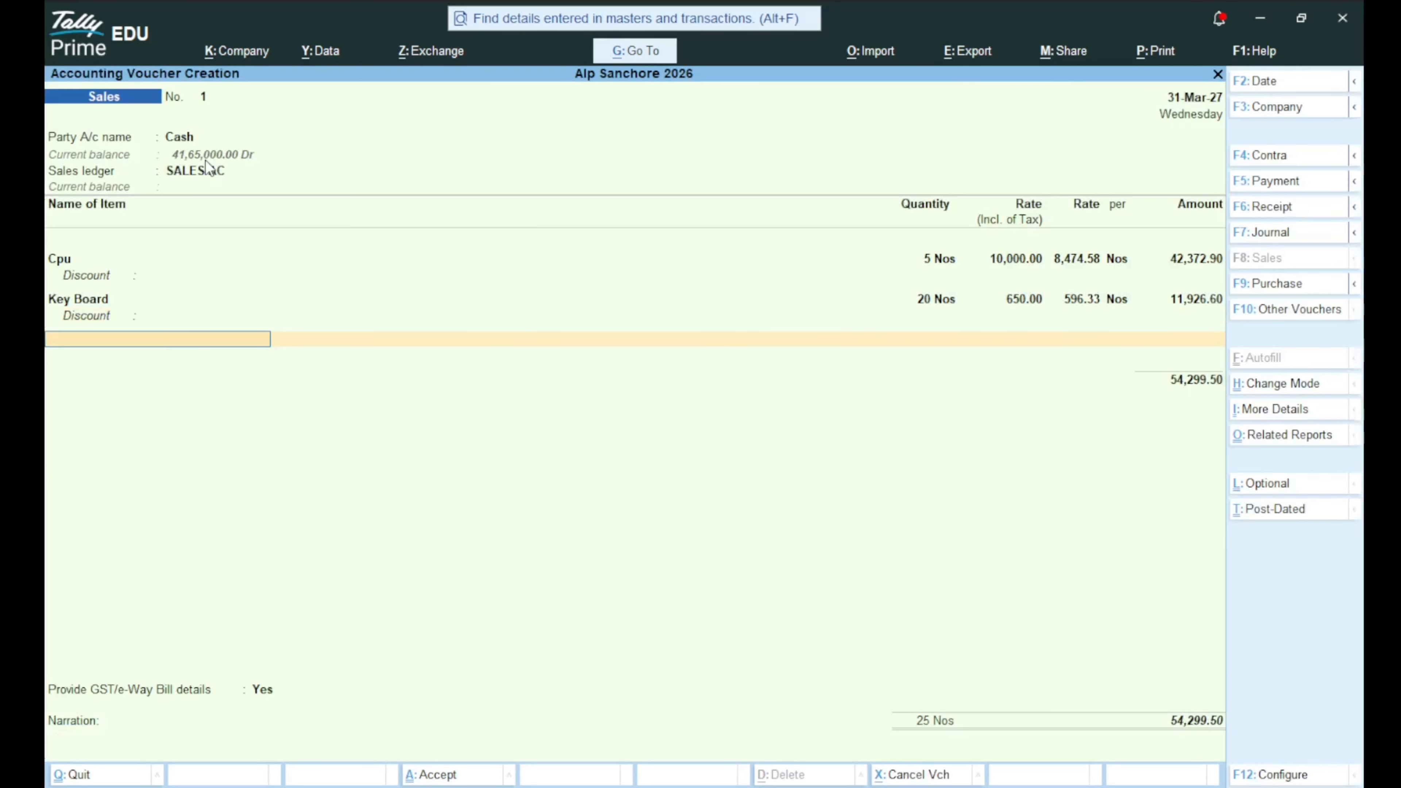
Add Lcd from Godown 1, 20 Nos at 850, and end the item list.
{"action": "key", "text": "Down"}
{"action": "key", "text": "Down"}
{"action": "key", "text": "Down"}
{"action": "key", "text": "Down"}
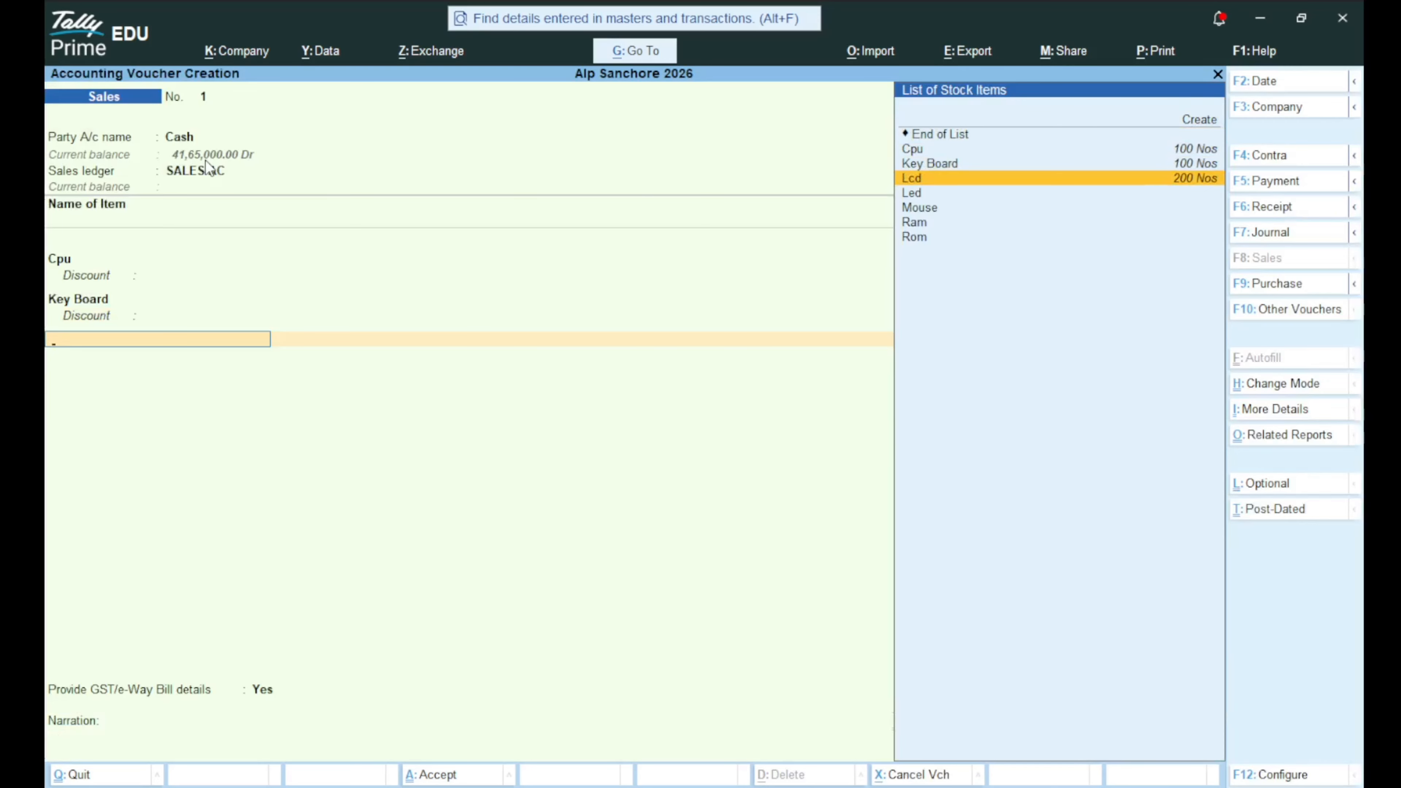
{"action": "key", "text": "Return"}
{"action": "type", "text": "20"}
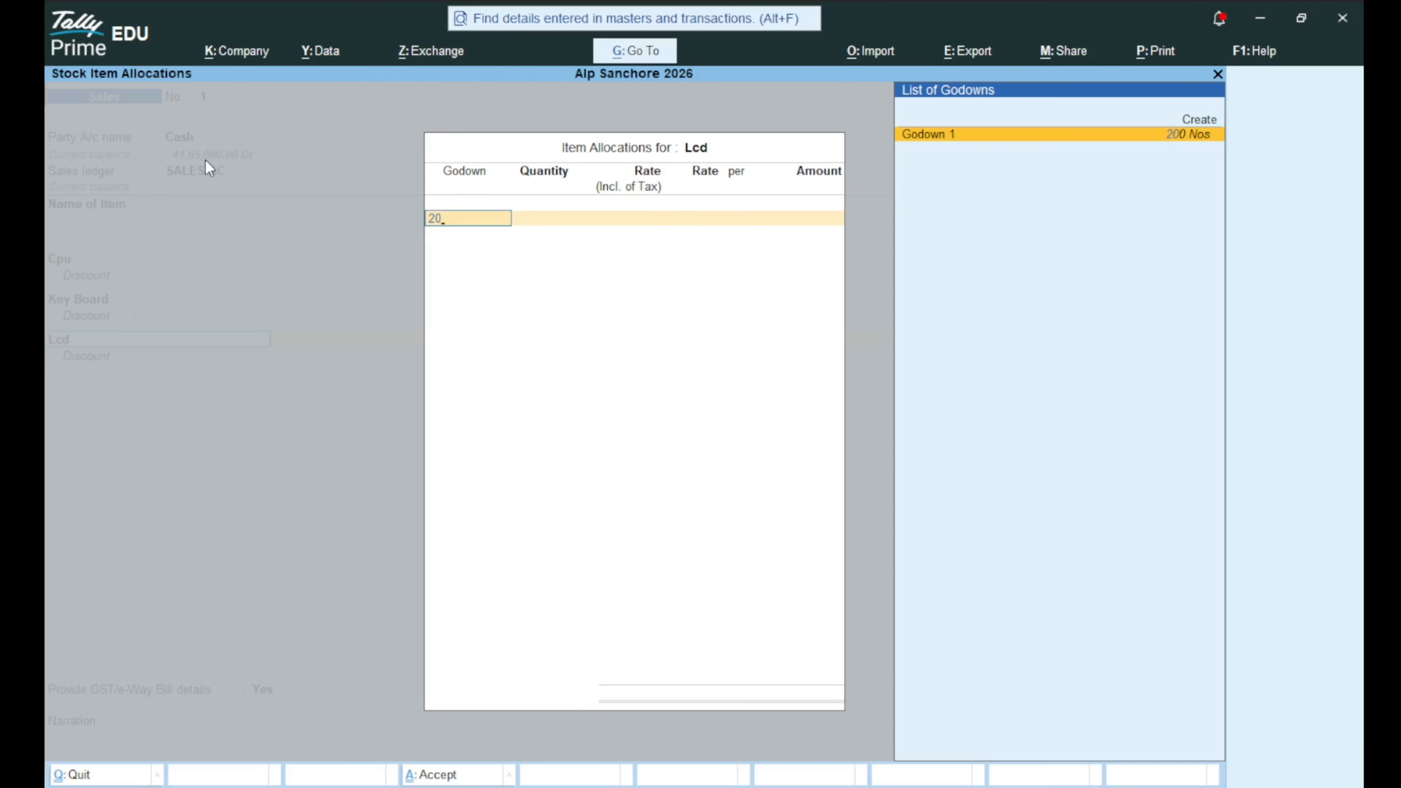
{"action": "key", "text": "Return"}
{"action": "type", "text": "20"}
{"action": "key", "text": "Return"}
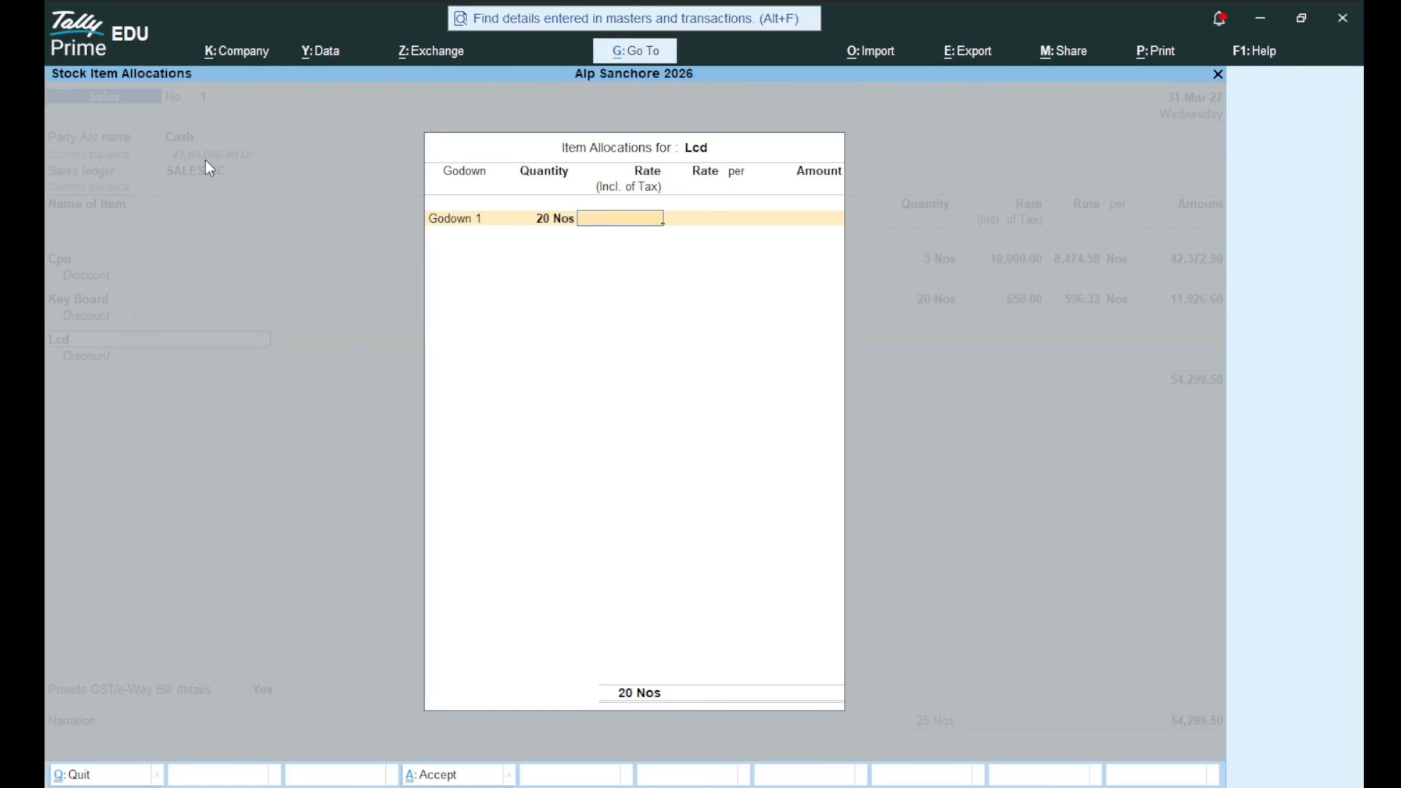
{"action": "type", "text": "850"}
{"action": "key", "text": "Return"}
{"action": "key", "text": "Return"}
{"action": "key", "text": "Return"}
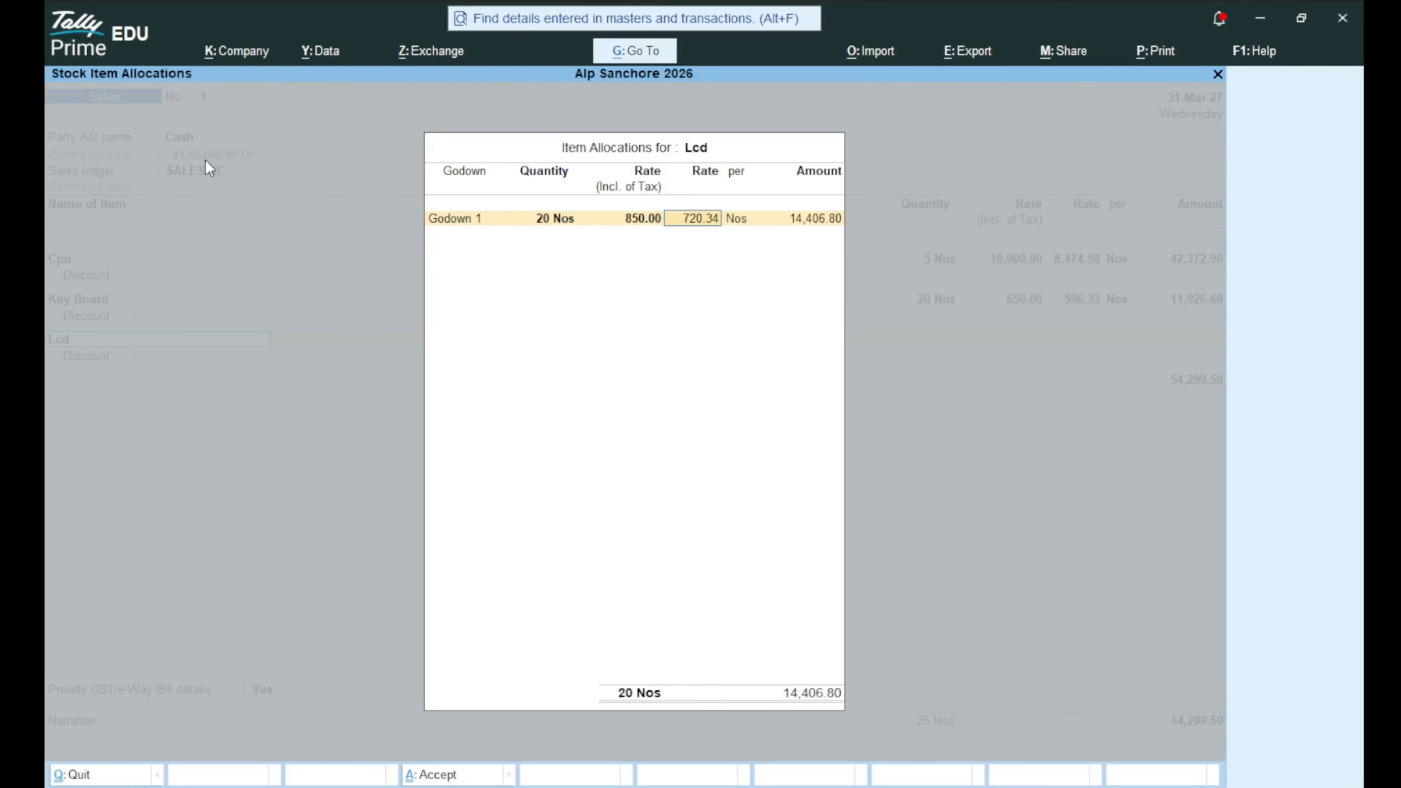
{"action": "key", "text": "Return"}
{"action": "key", "text": "Return"}
{"action": "key", "text": "Return"}
{"action": "key", "text": "Return"}
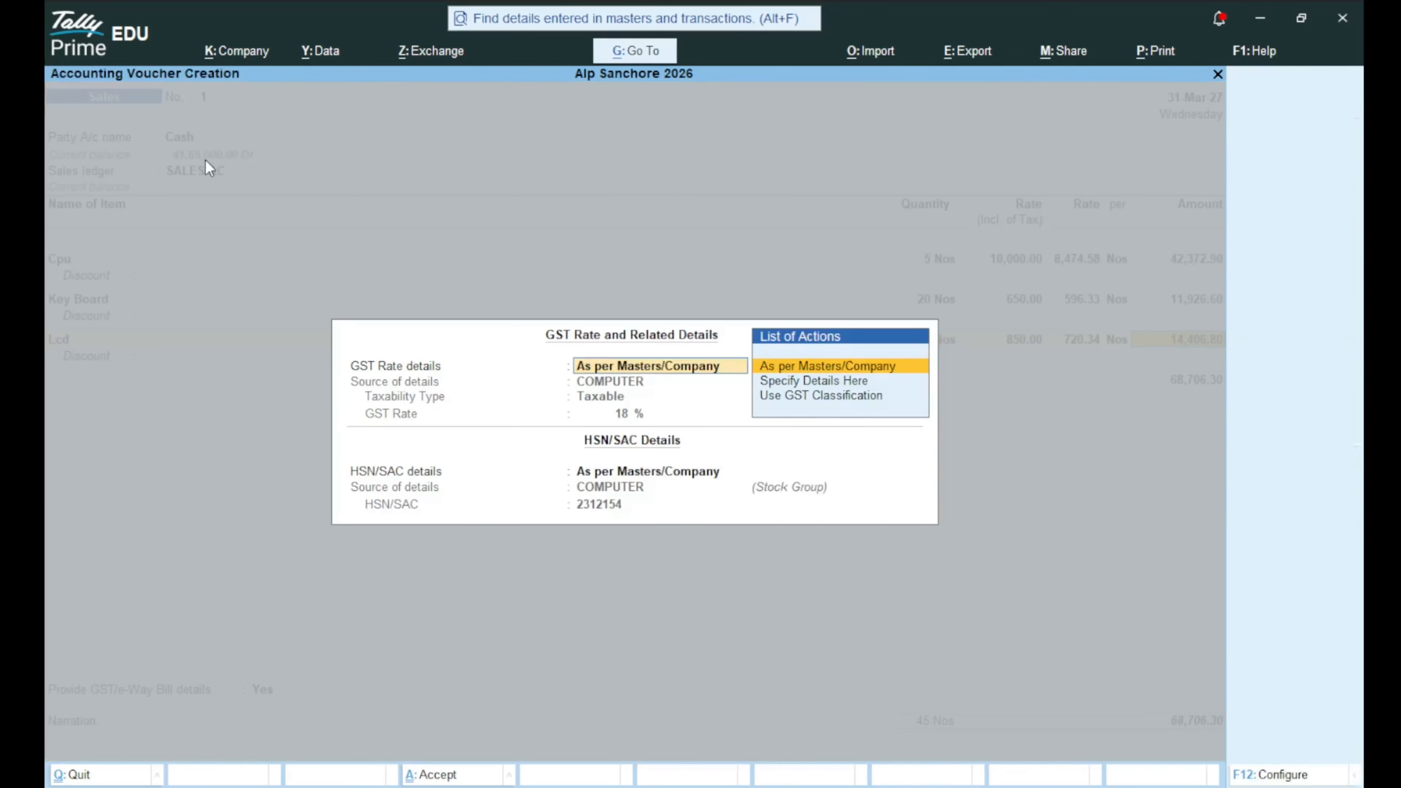
{"action": "key", "text": "Return"}
{"action": "key", "text": "Return"}
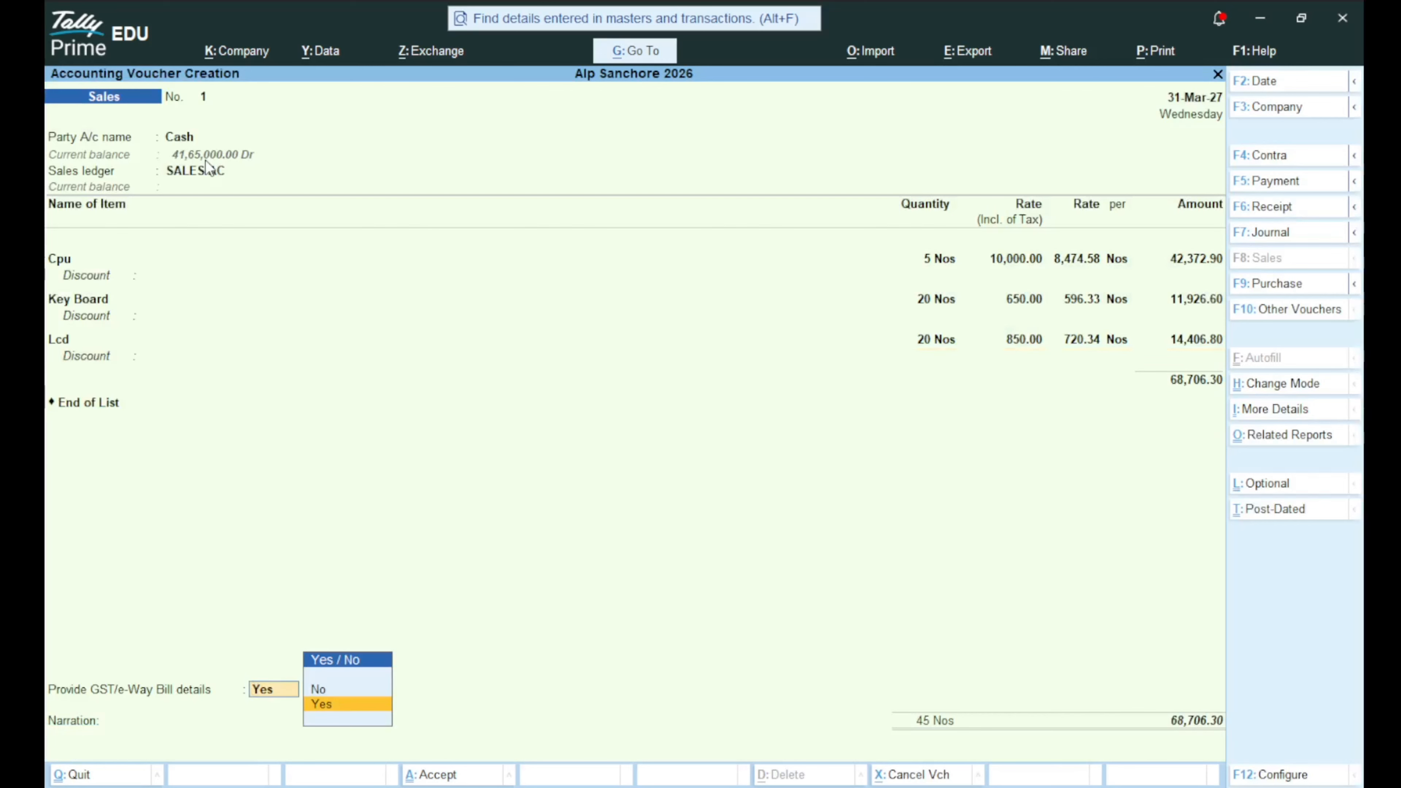
Save the voucher with GST/e-Way Bill details set to No, declining e-Way Bill generation.
{"action": "key", "text": "Up"}
{"action": "key", "text": "Return"}
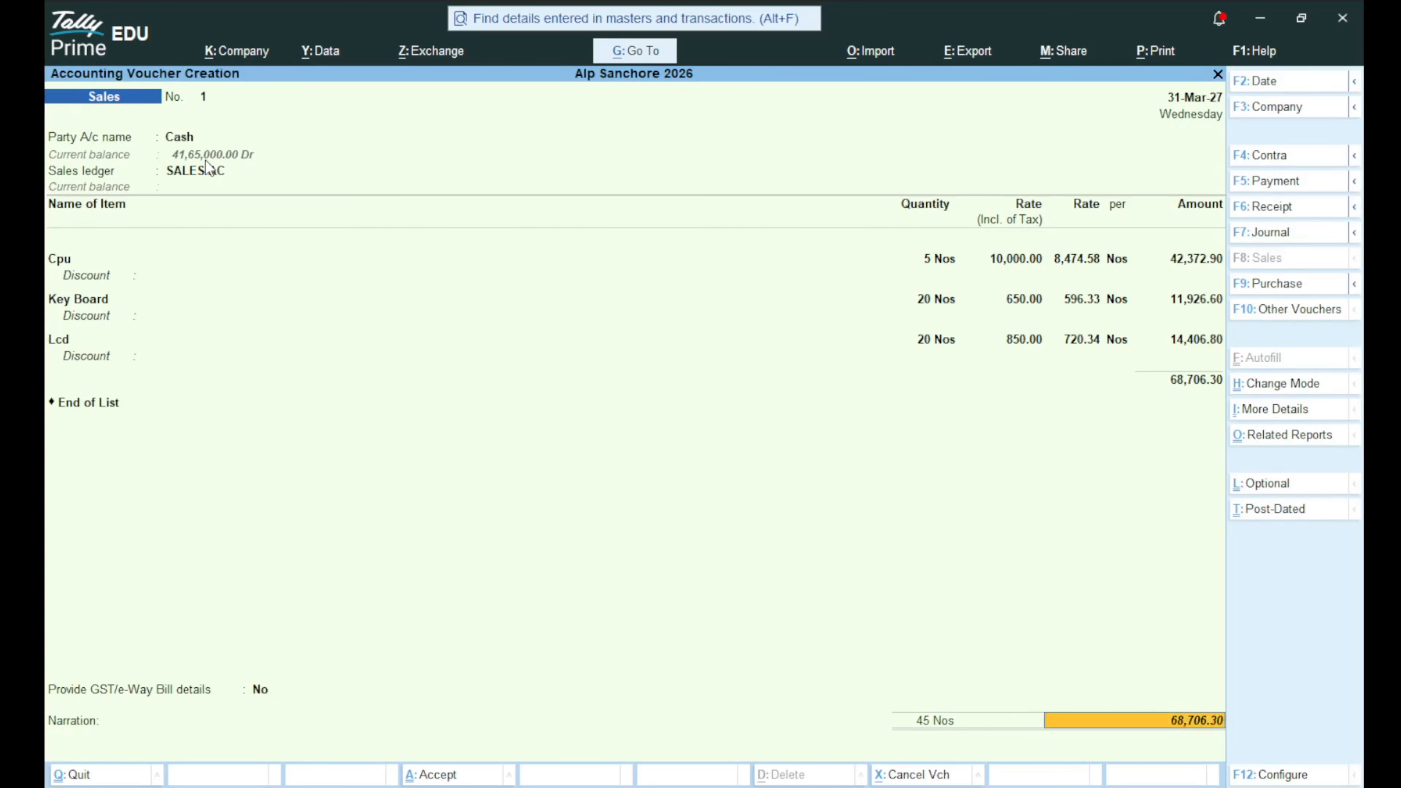
{"action": "key", "text": "Return"}
{"action": "key", "text": "Return"}
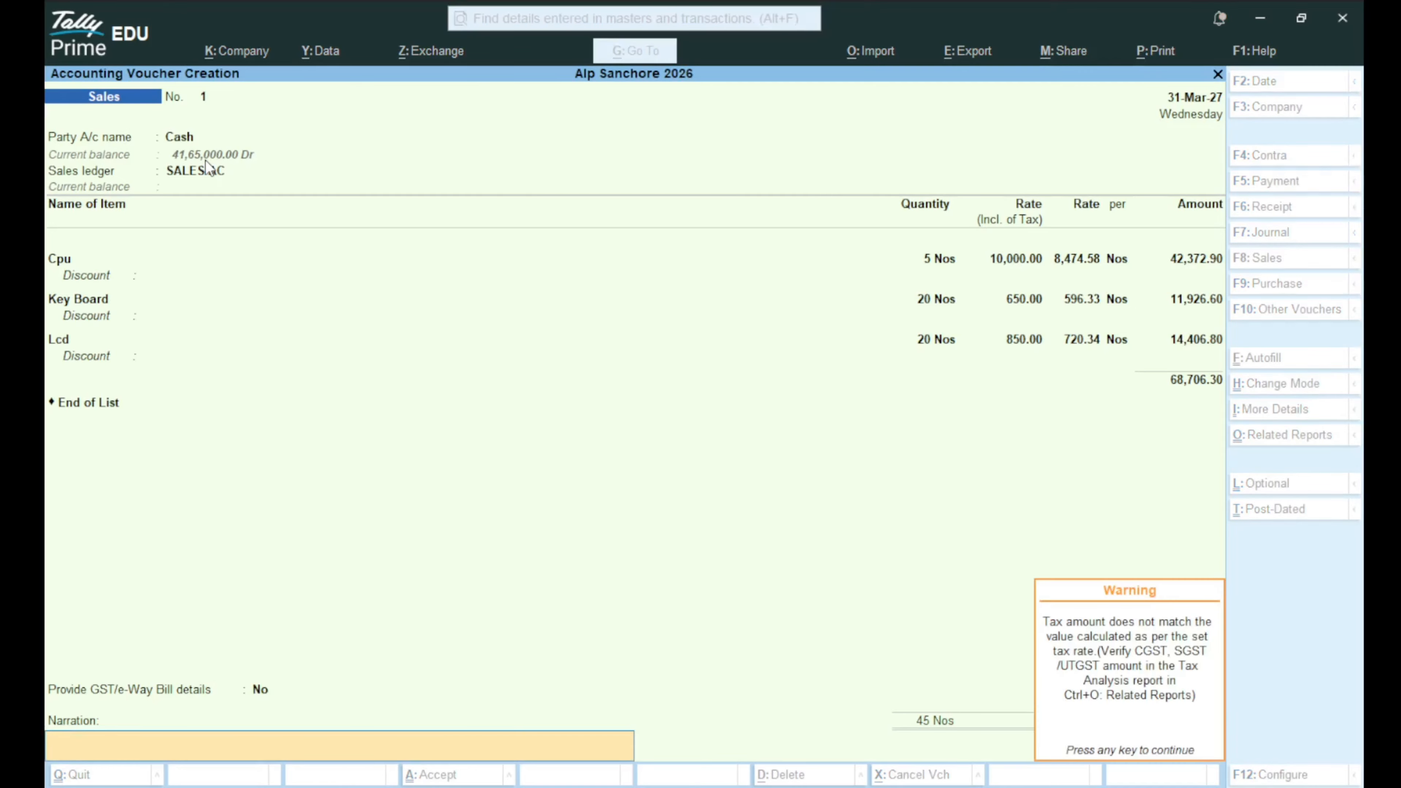
{"action": "key", "text": "Return"}
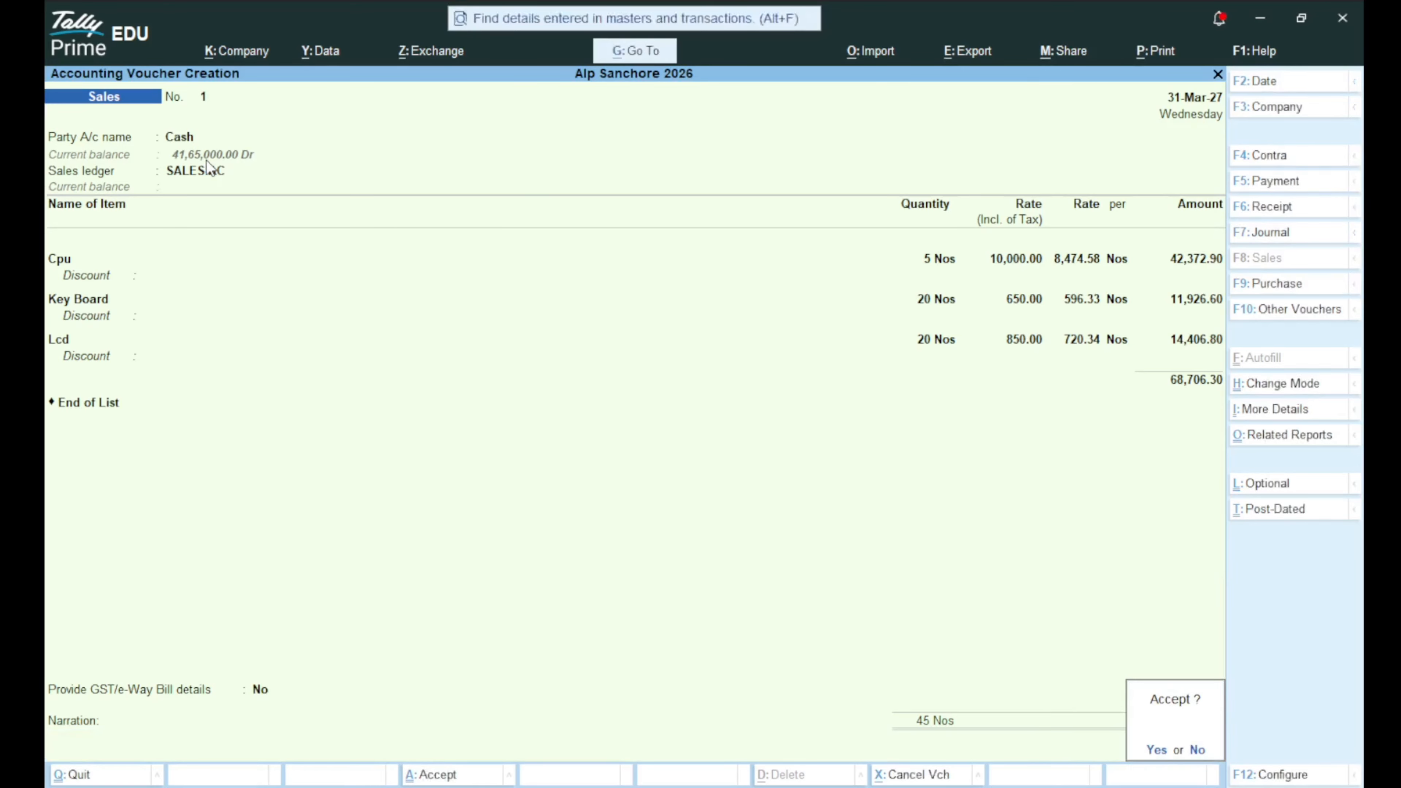
{"action": "key", "text": "Return"}
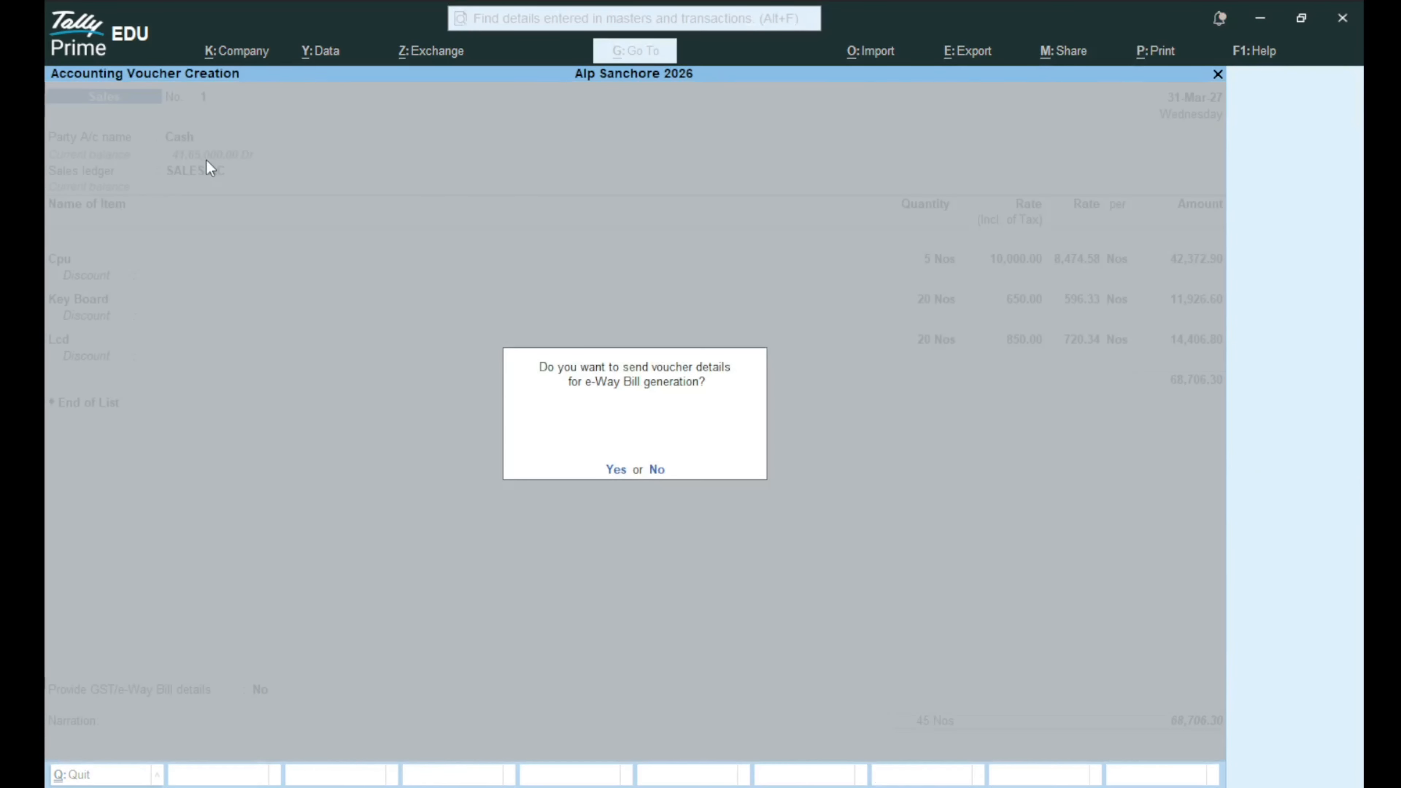
{"action": "key", "text": "Return"}
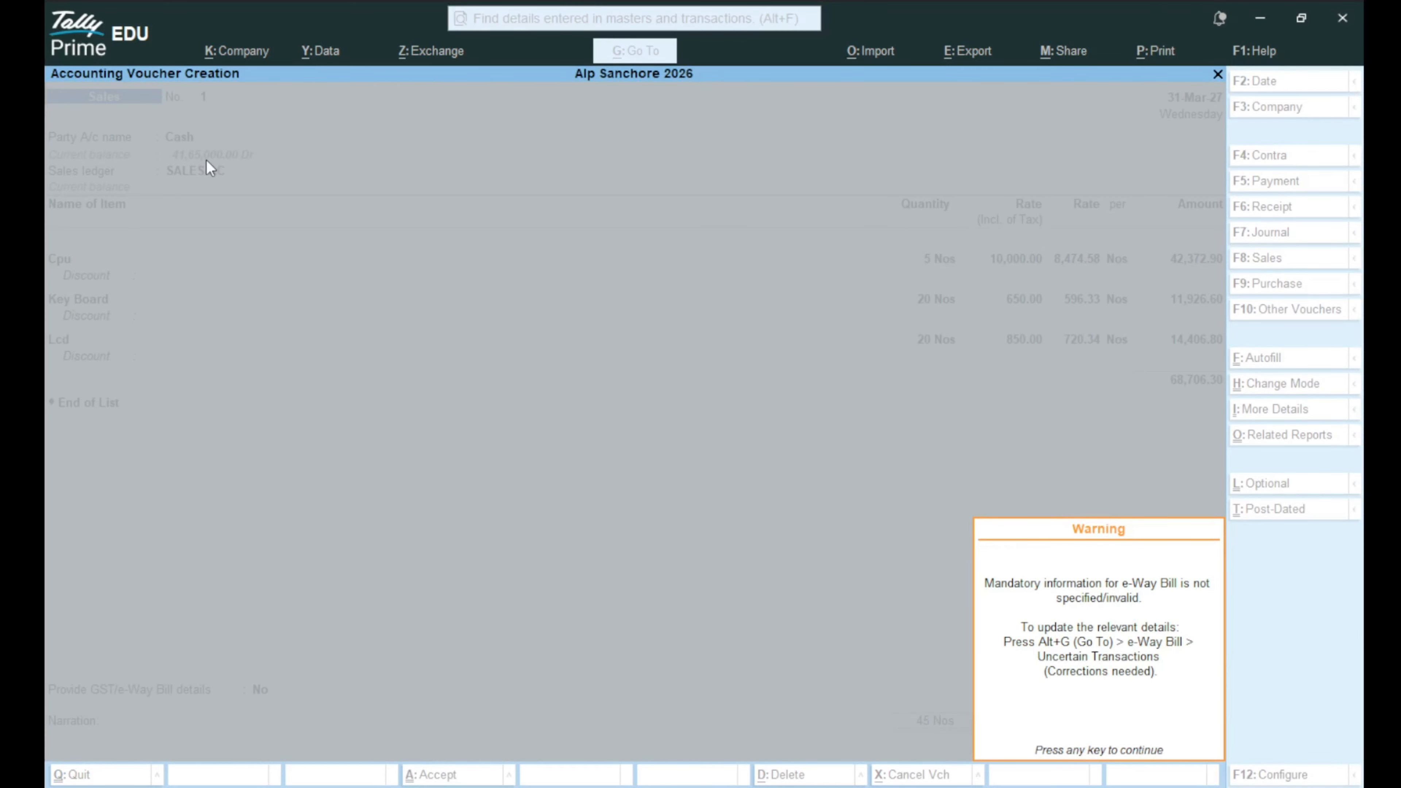
{"action": "key", "text": "Return"}
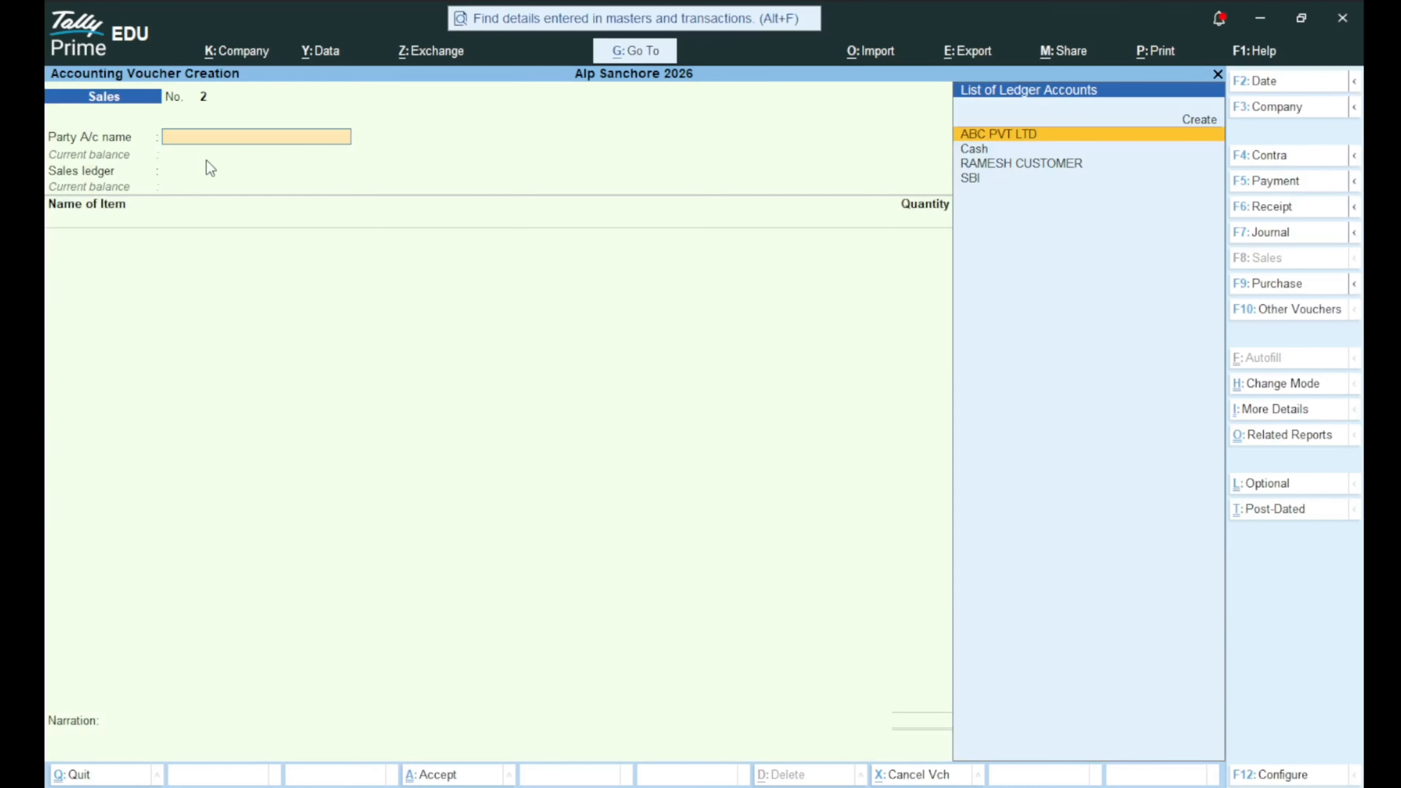
Reopen saved sales voucher No. 1 and bring up its print settings.
{"action": "key", "text": "Page_Up"}
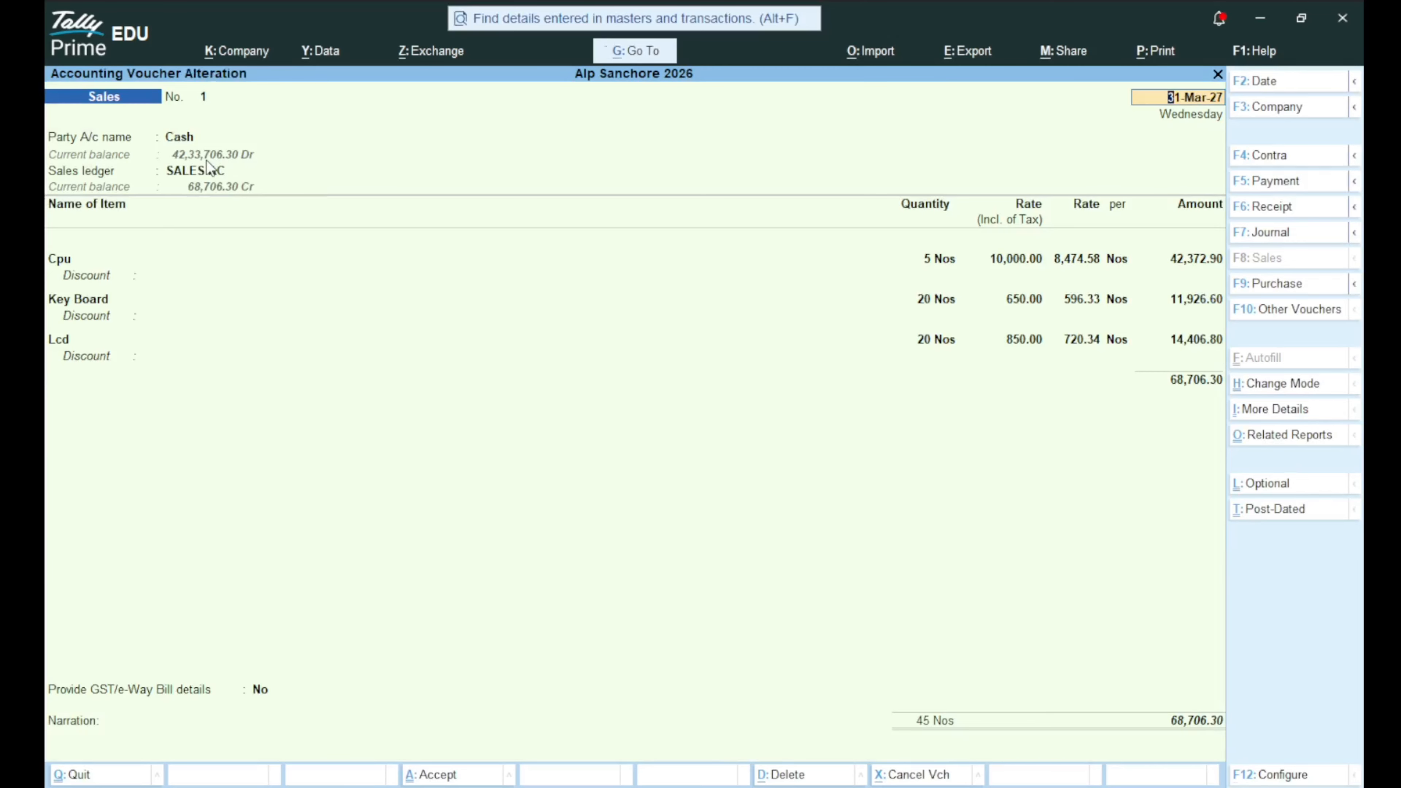
{"action": "key", "text": "alt+p"}
{"action": "key", "text": "Return"}
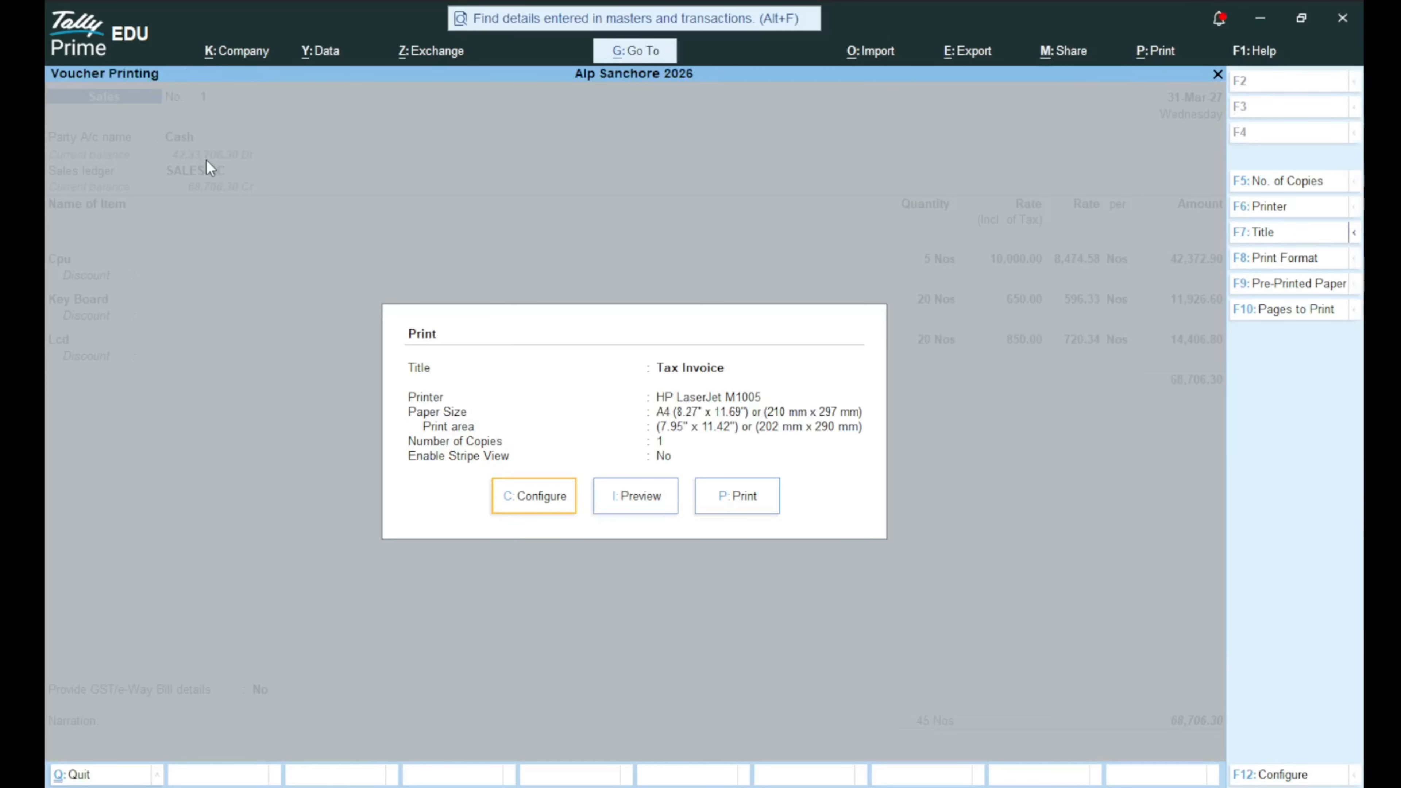
Preview voucher No. 1 as a zoomed Tax Invoice and scroll through its 68,706.30 page.
{"action": "key", "text": "Right"}
{"action": "key", "text": "Return"}
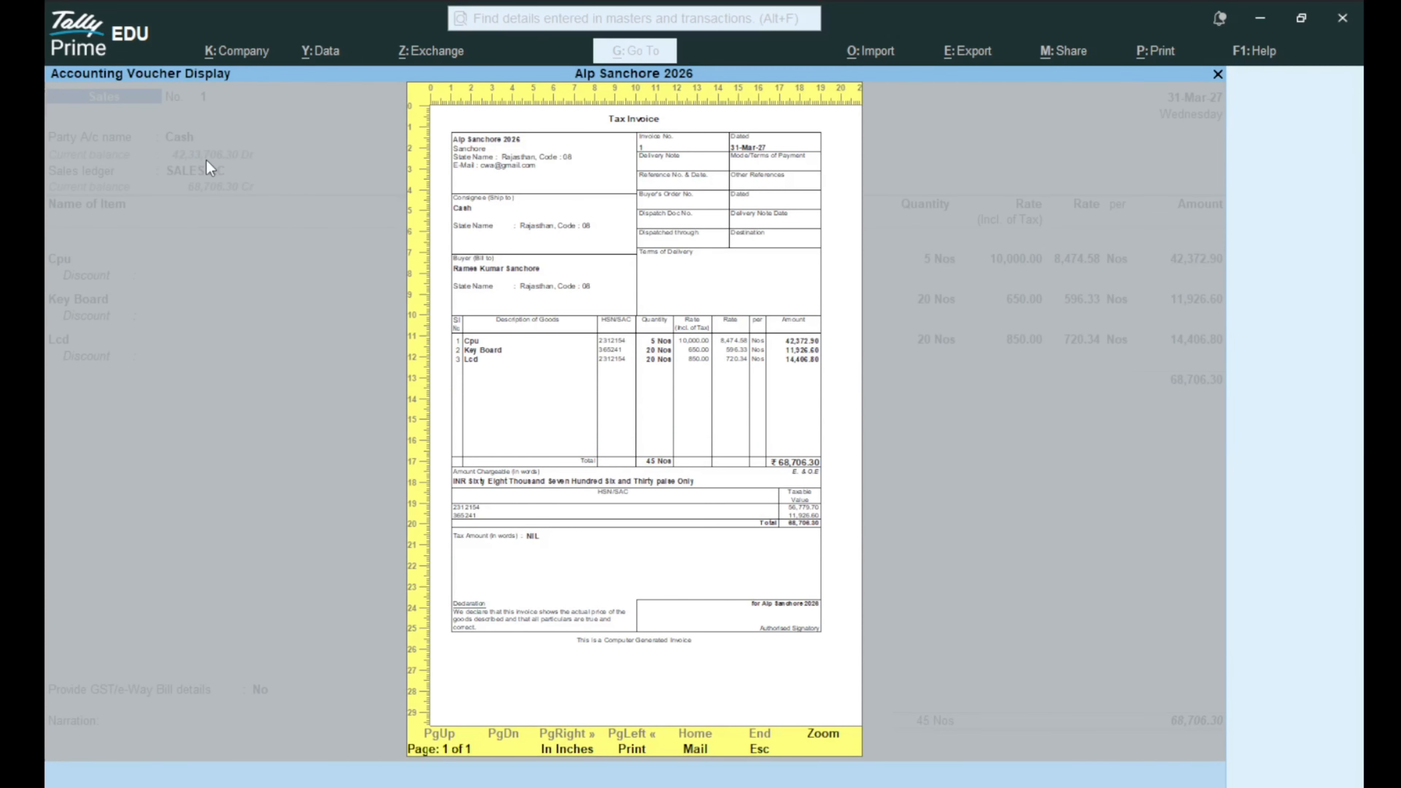
{"action": "key", "text": "alt+z"}
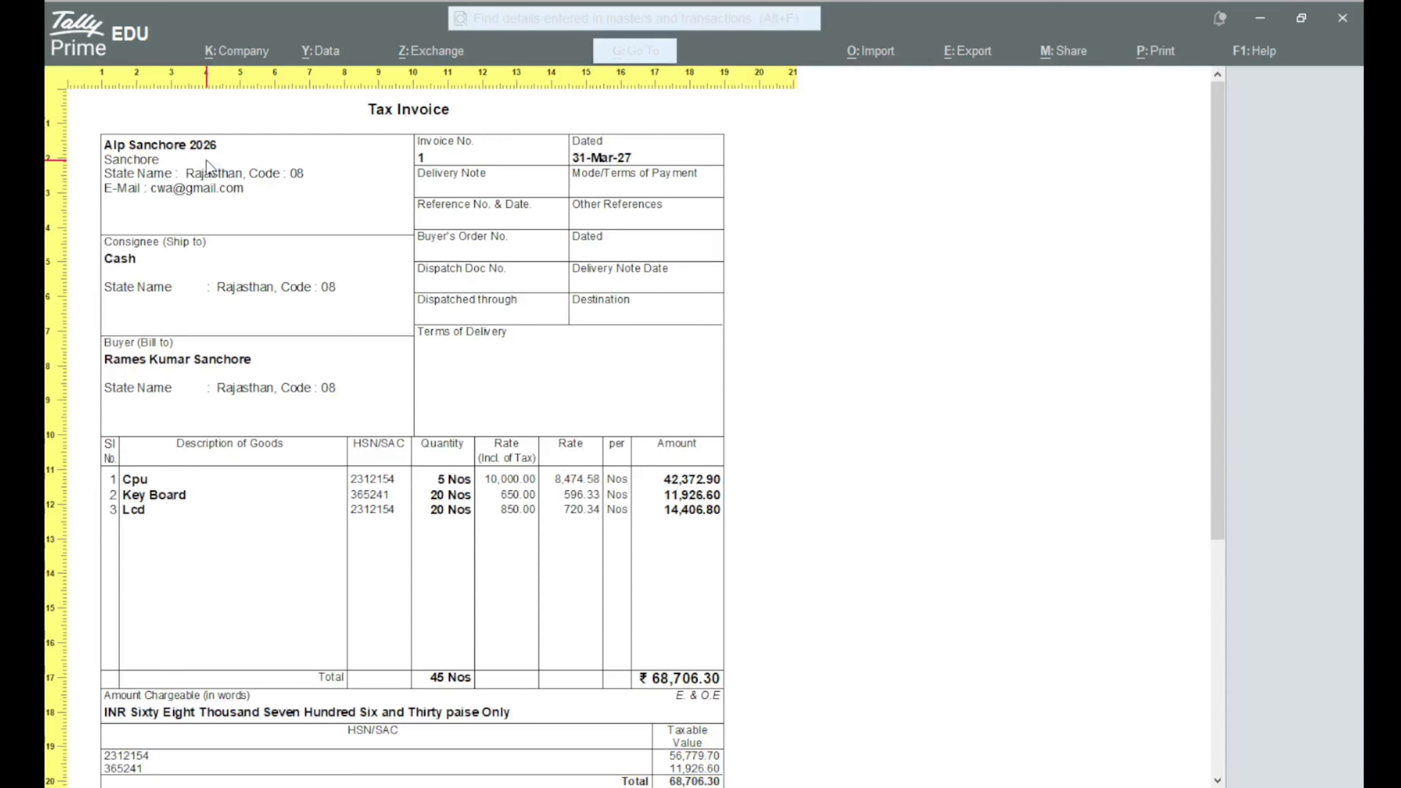
{"action": "scroll", "coordinate": [206, 160], "scroll_direction": "down", "scroll_amount": 5}
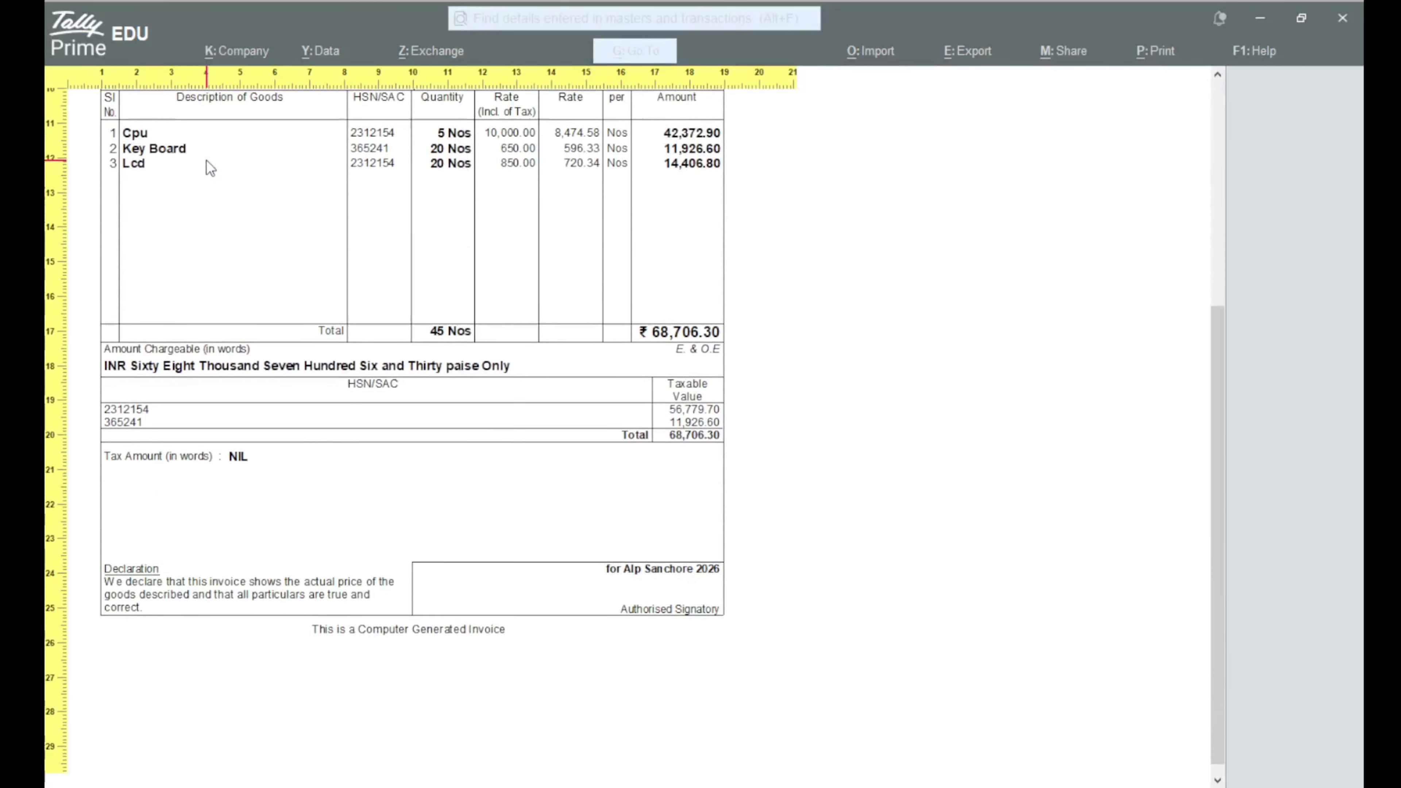
{"action": "scroll", "coordinate": [205, 160], "scroll_direction": "up", "scroll_amount": 5}
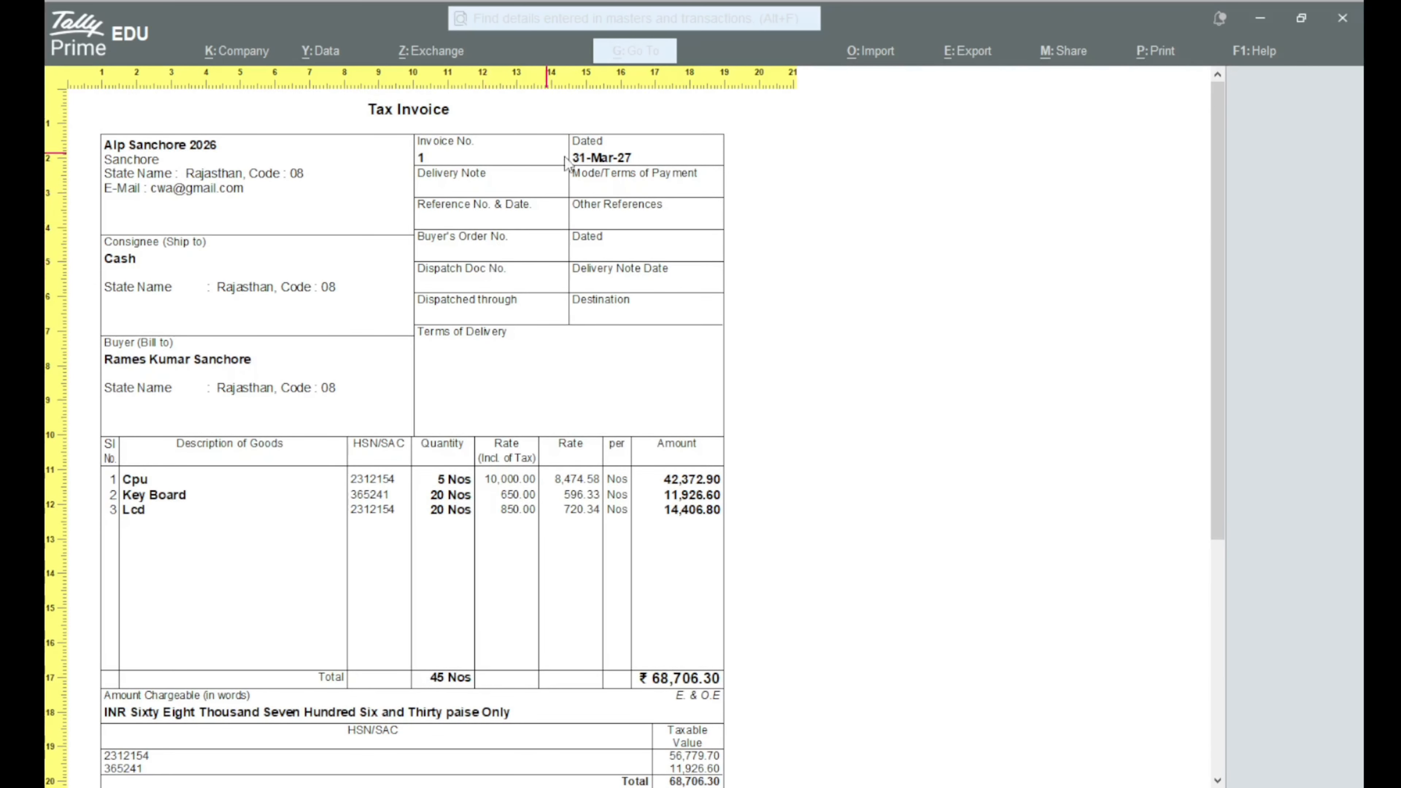
{"action": "scroll", "coordinate": [546, 335], "scroll_direction": "down", "scroll_amount": 5}
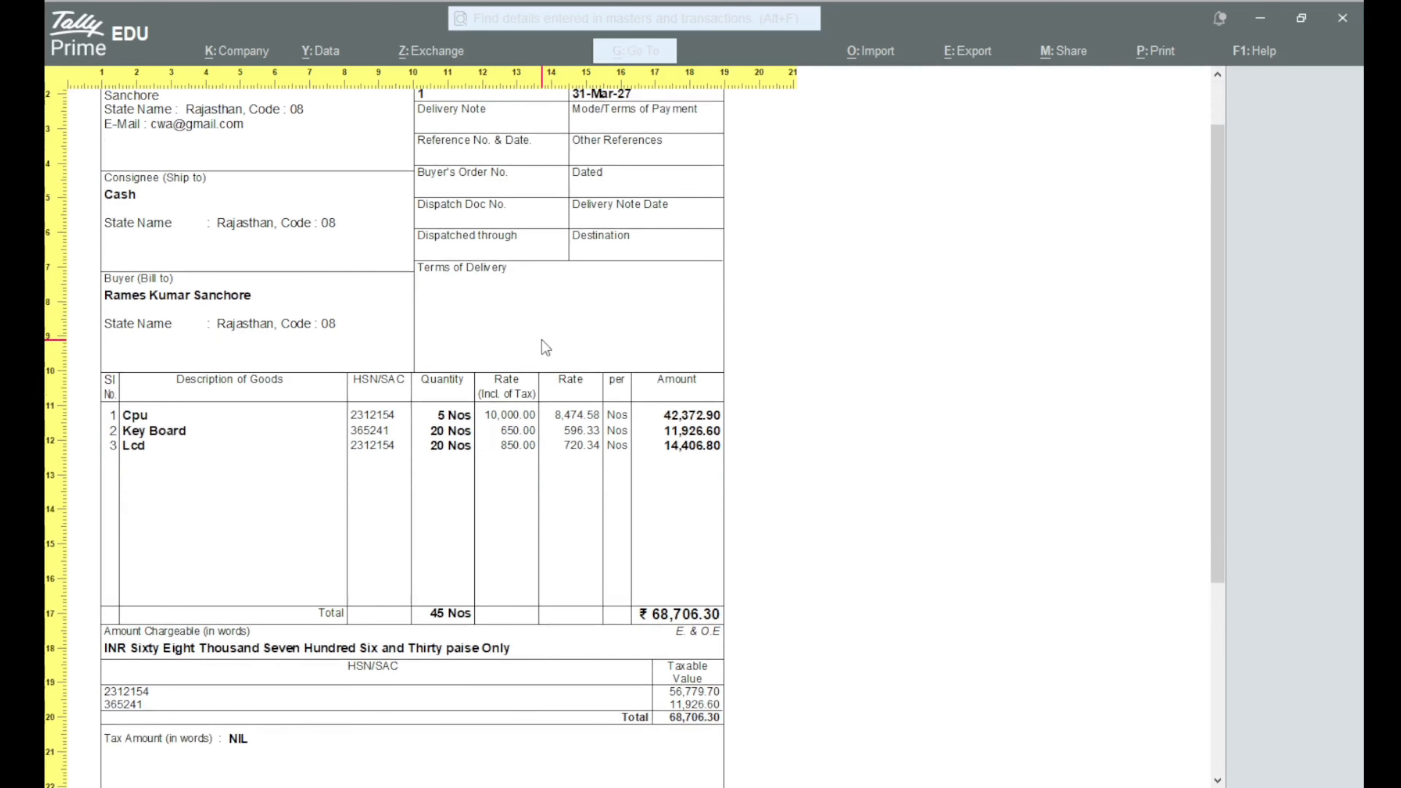
{"action": "scroll", "coordinate": [543, 350], "scroll_direction": "down", "scroll_amount": 1}
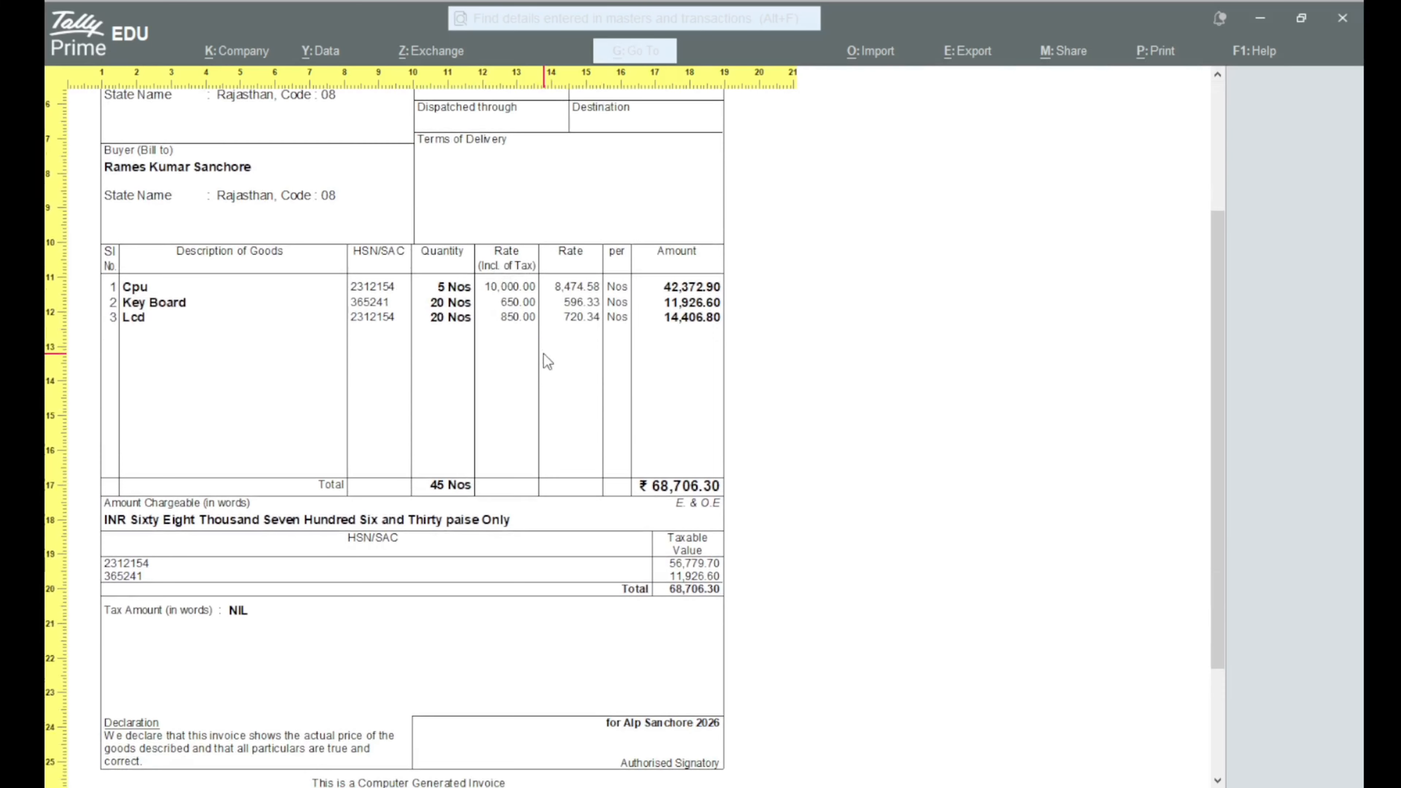